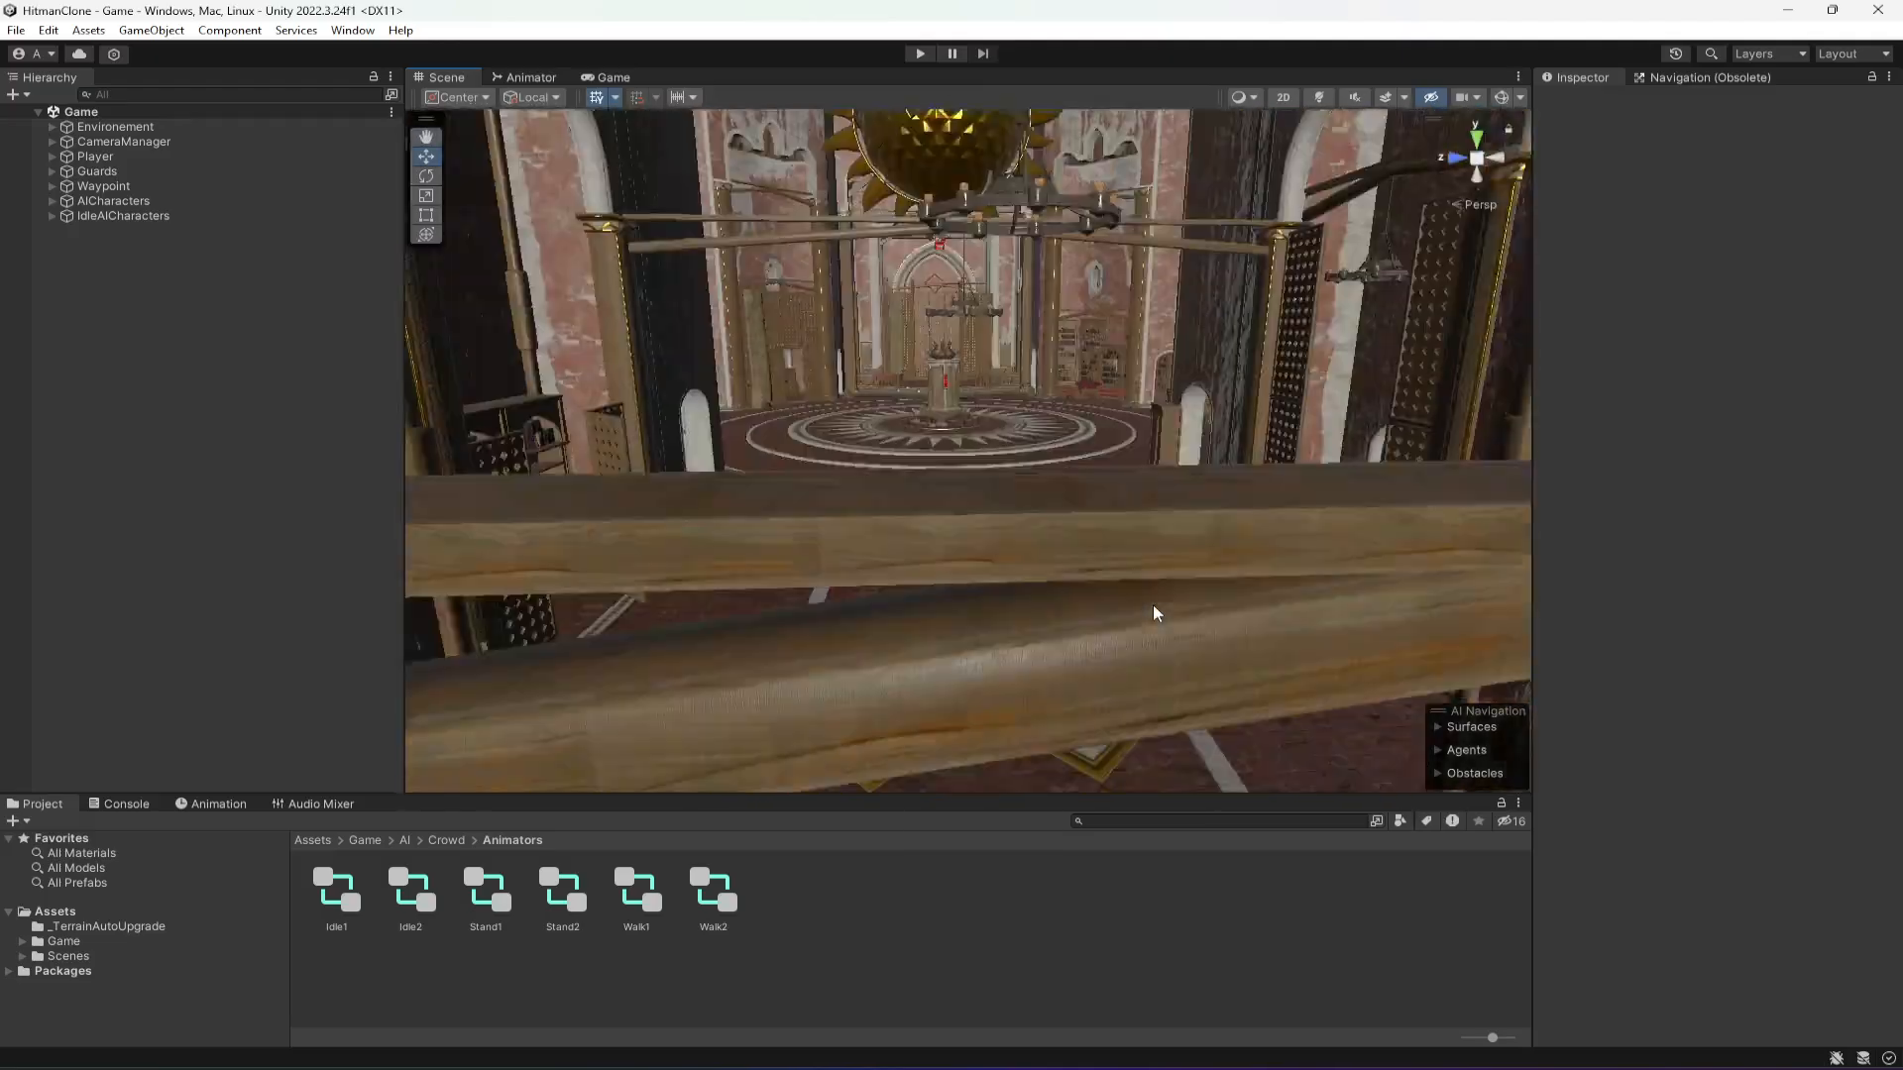
right_drag(1151, 606, 965, 431)
scroll(1078, 521, up, 3)
key(w)
key(w)
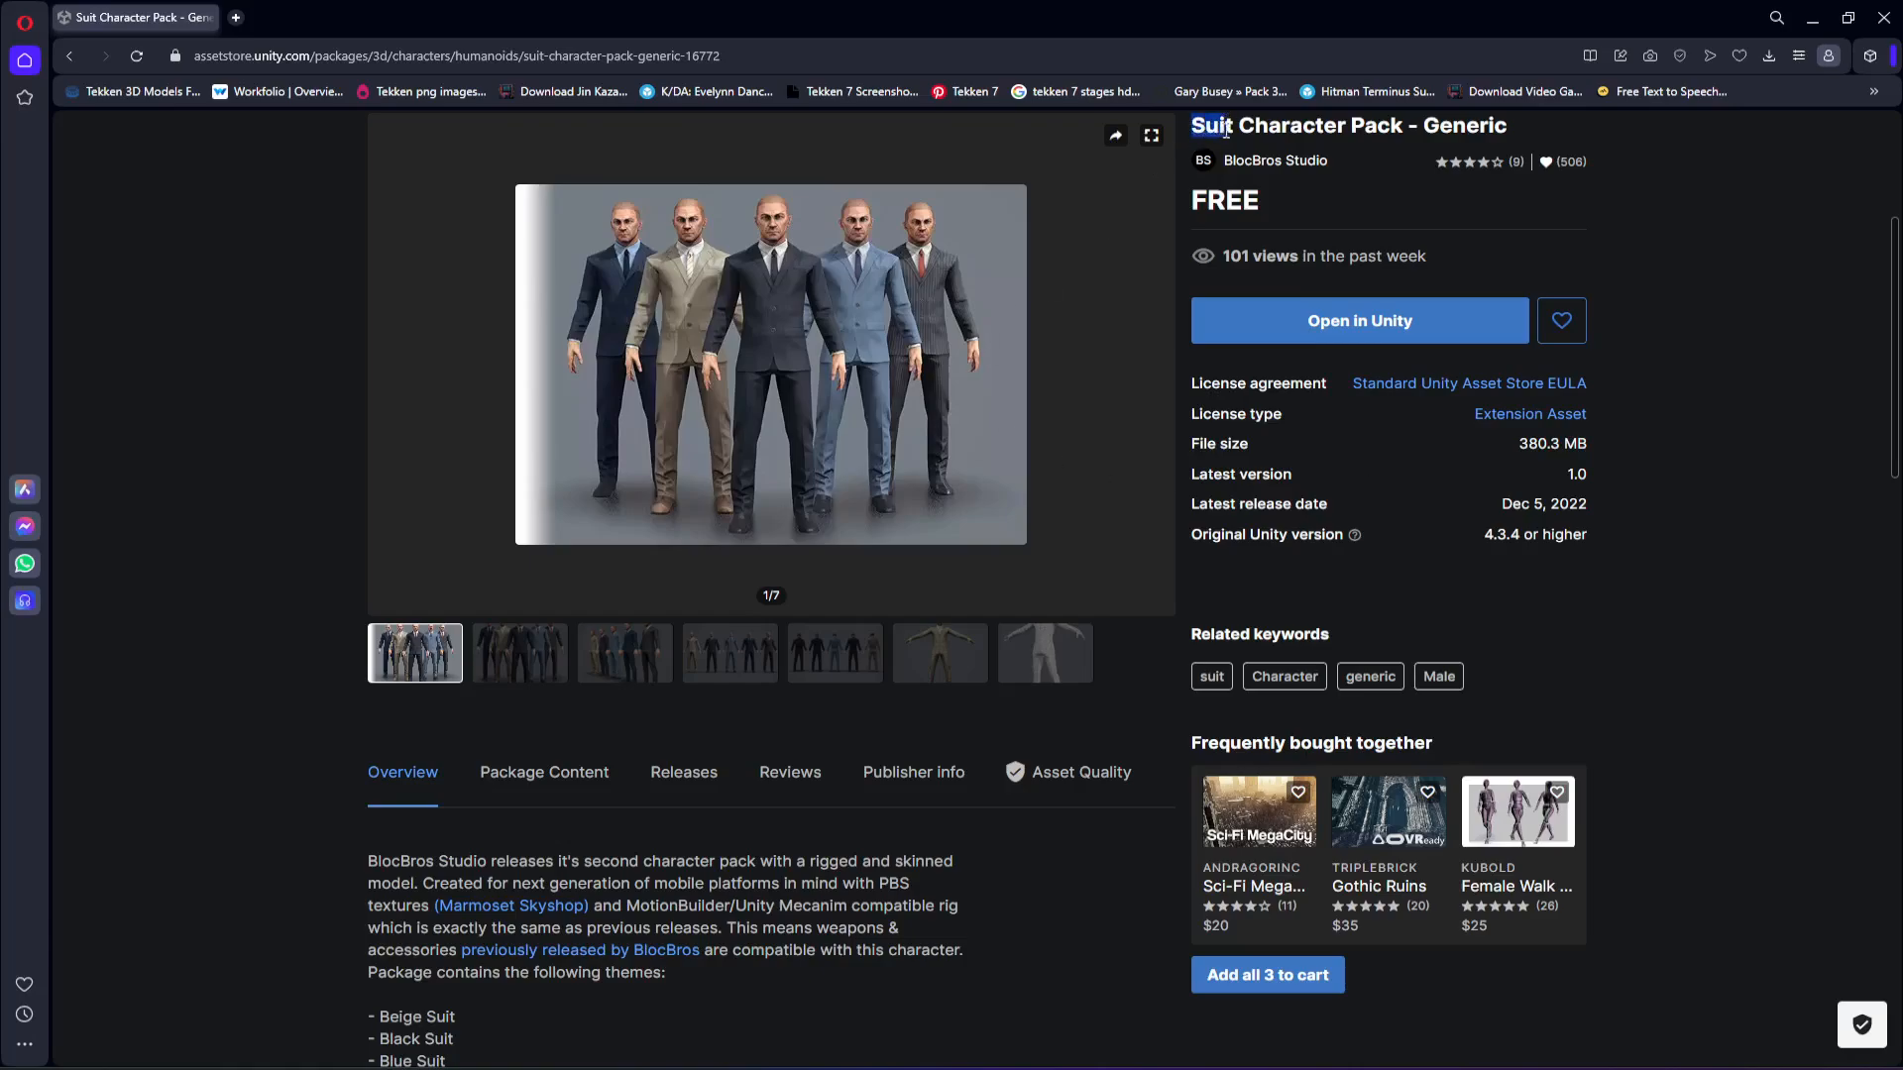
- Open the free Suit Character Pack - Generic from its Asset Store page in the Unity Editor
drag(1225, 130, 1517, 140)
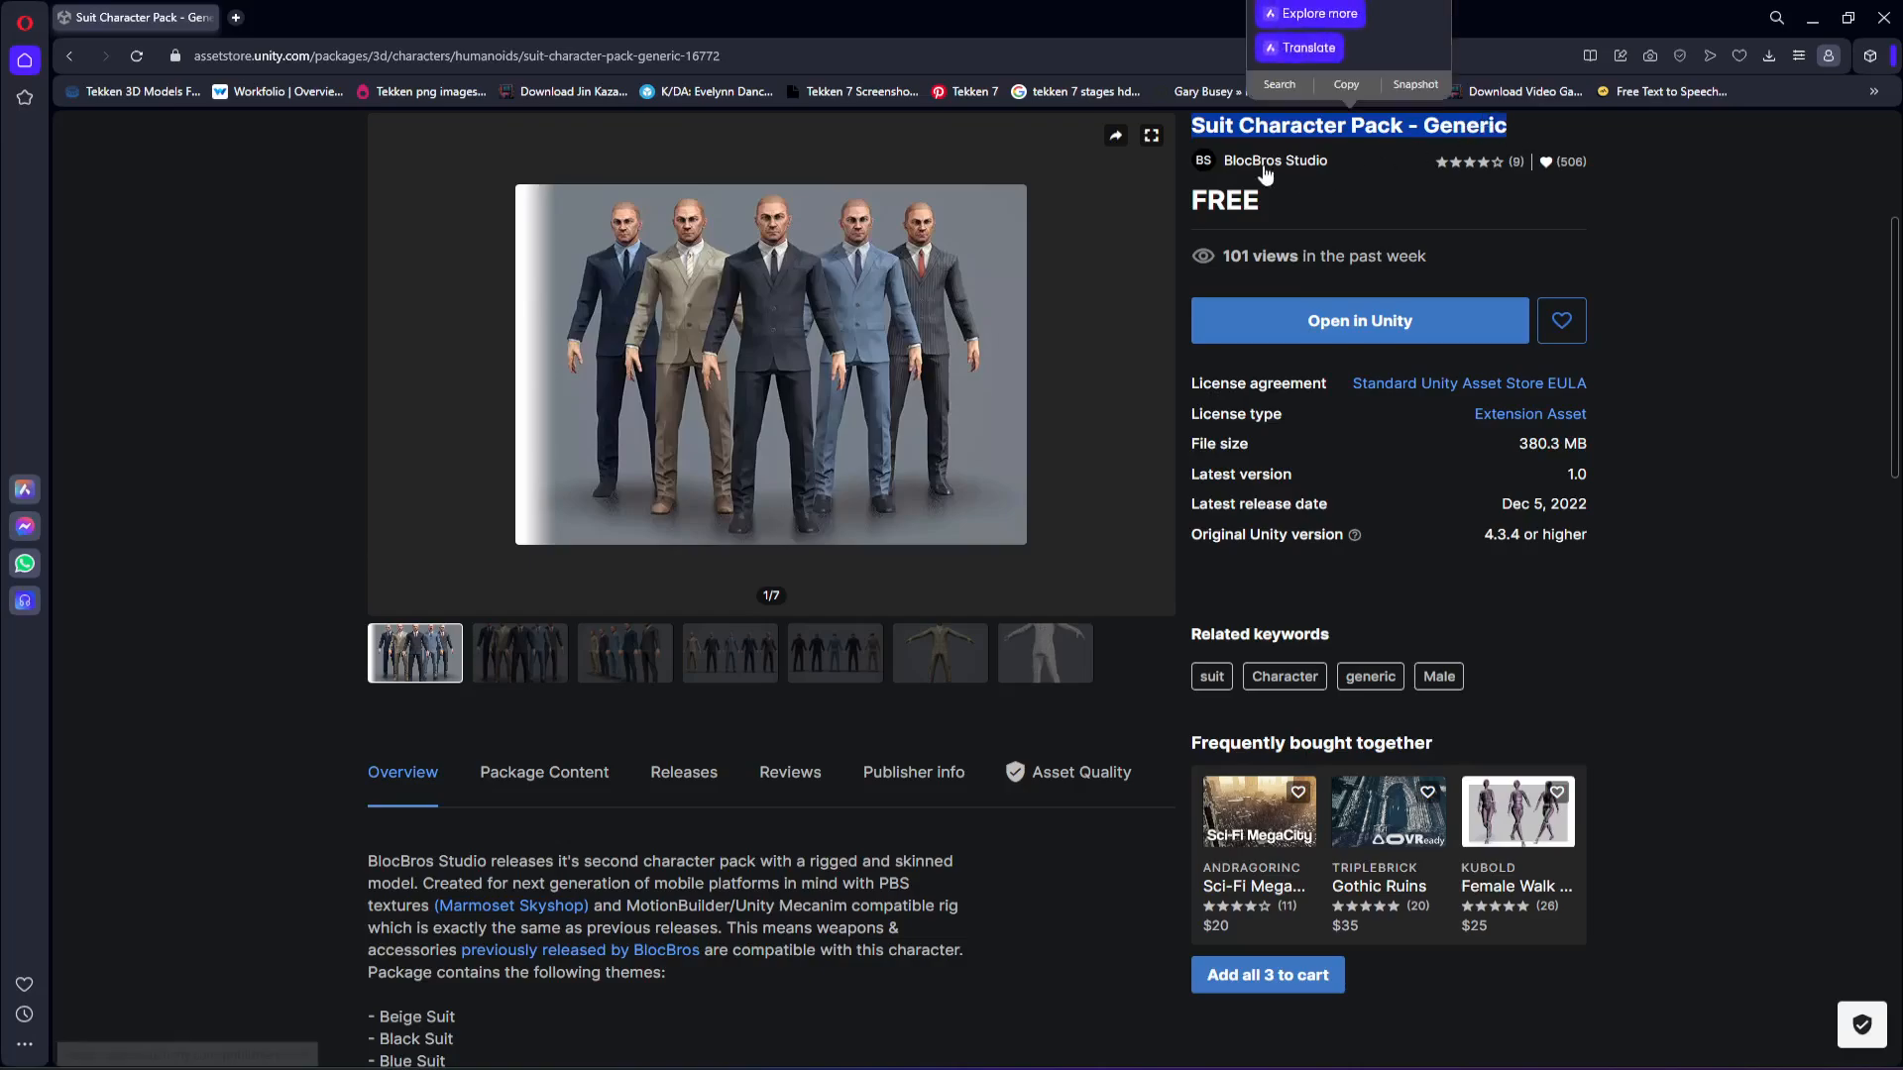
click(1637, 274)
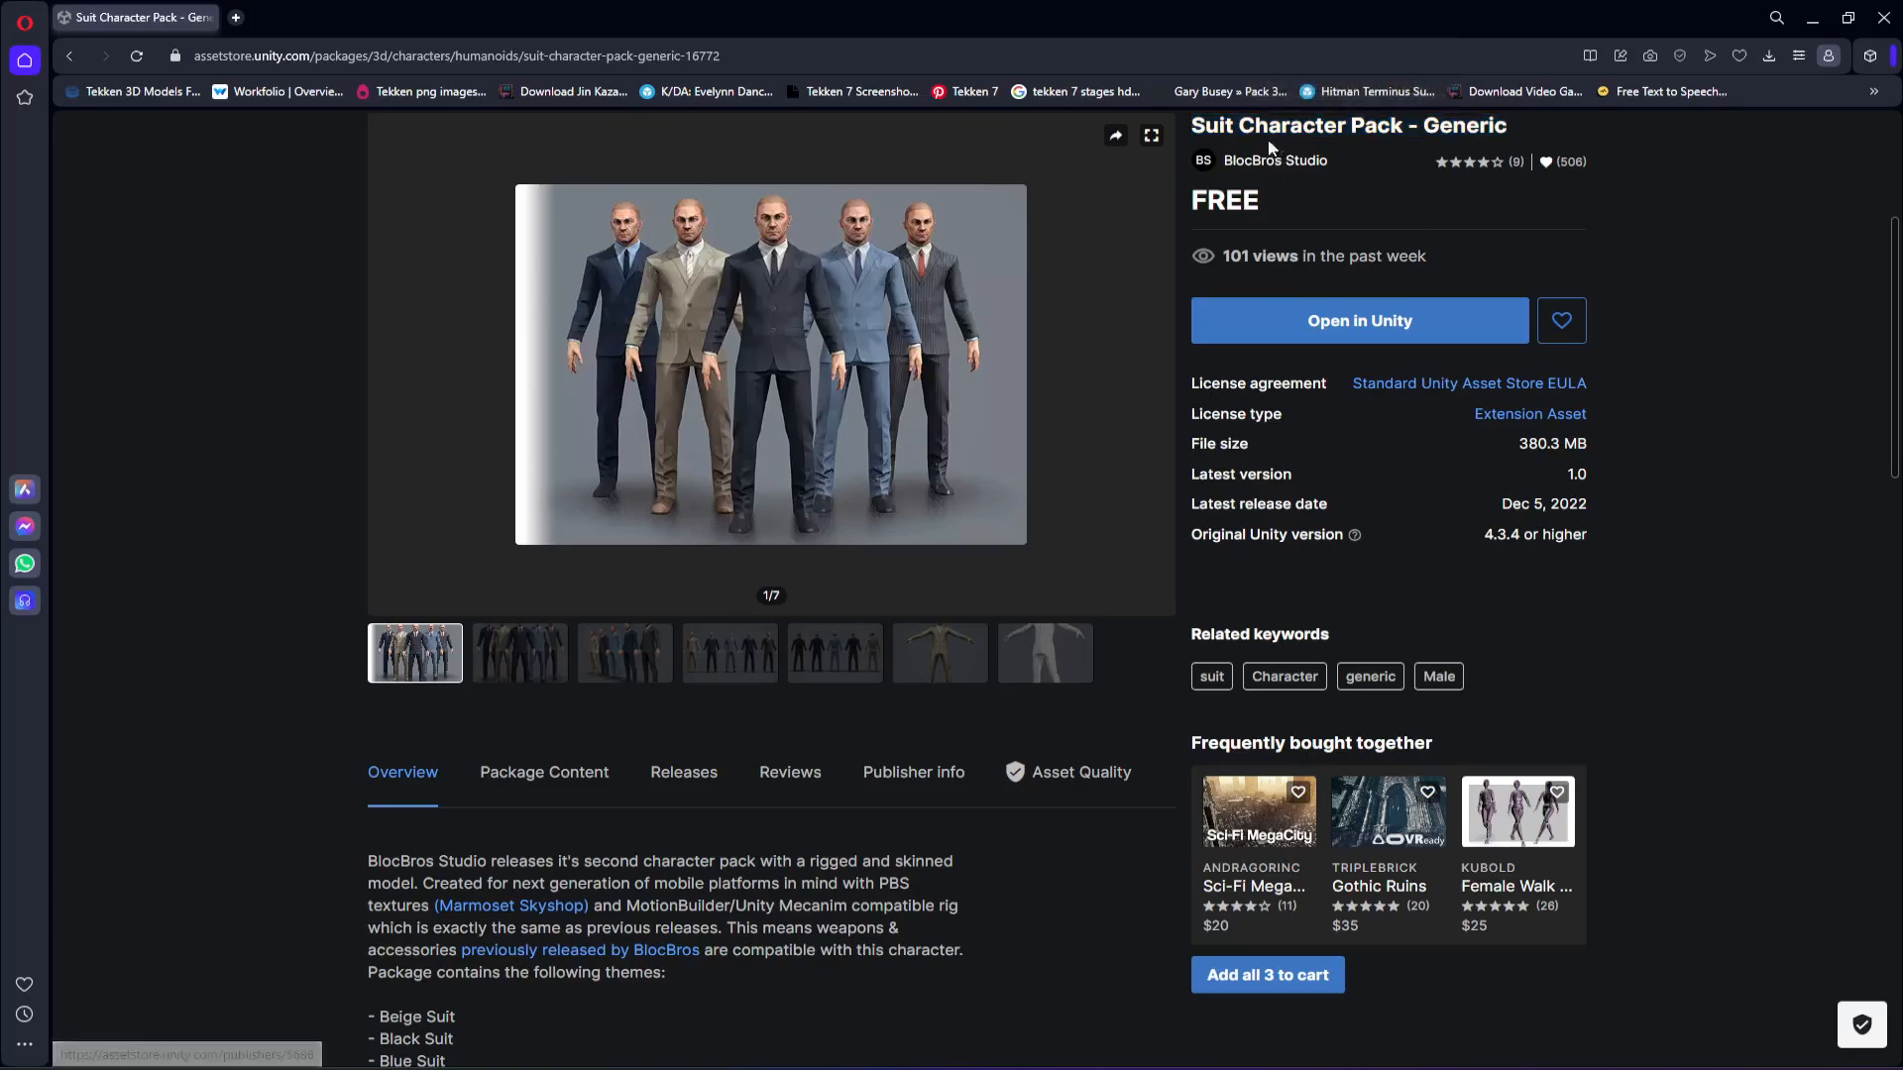
click(1377, 322)
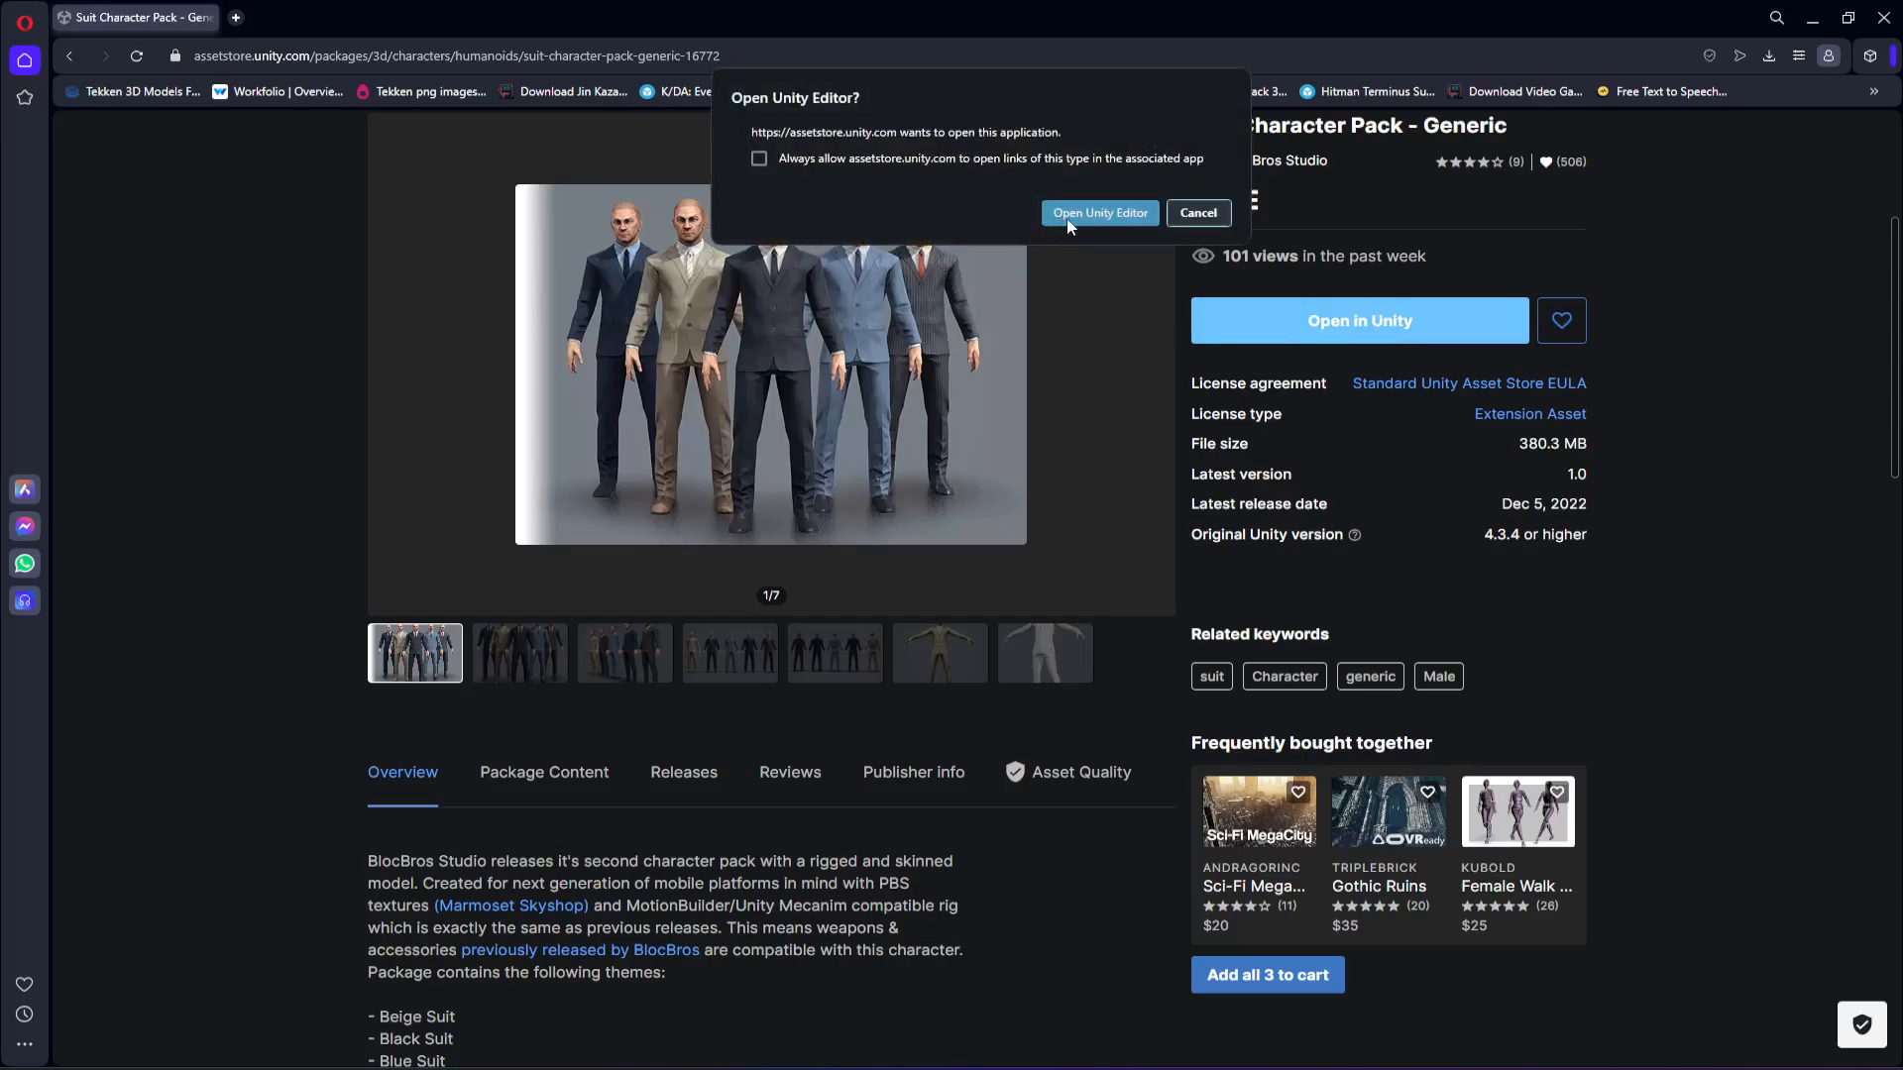
click(1069, 220)
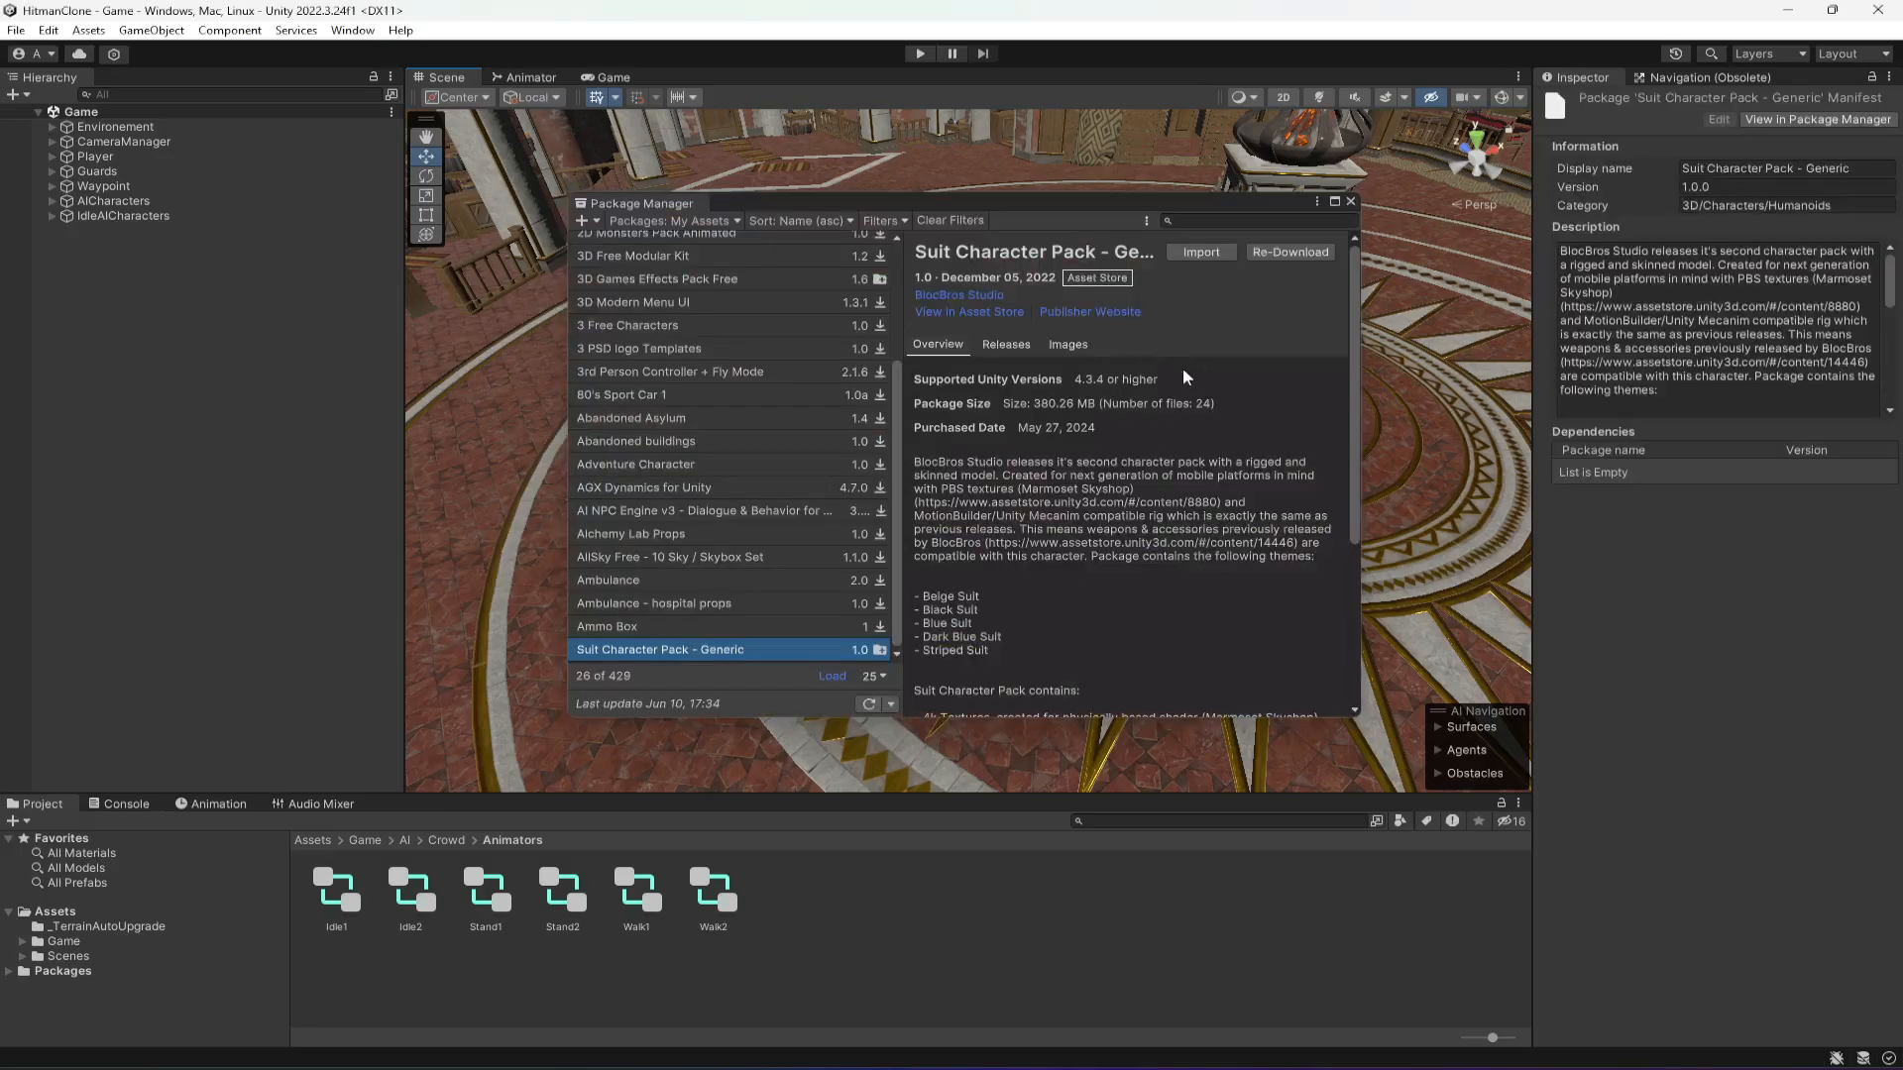
- Import all files of the Suit Character Pack - Generic into the project and close the Package Manager
click(1209, 258)
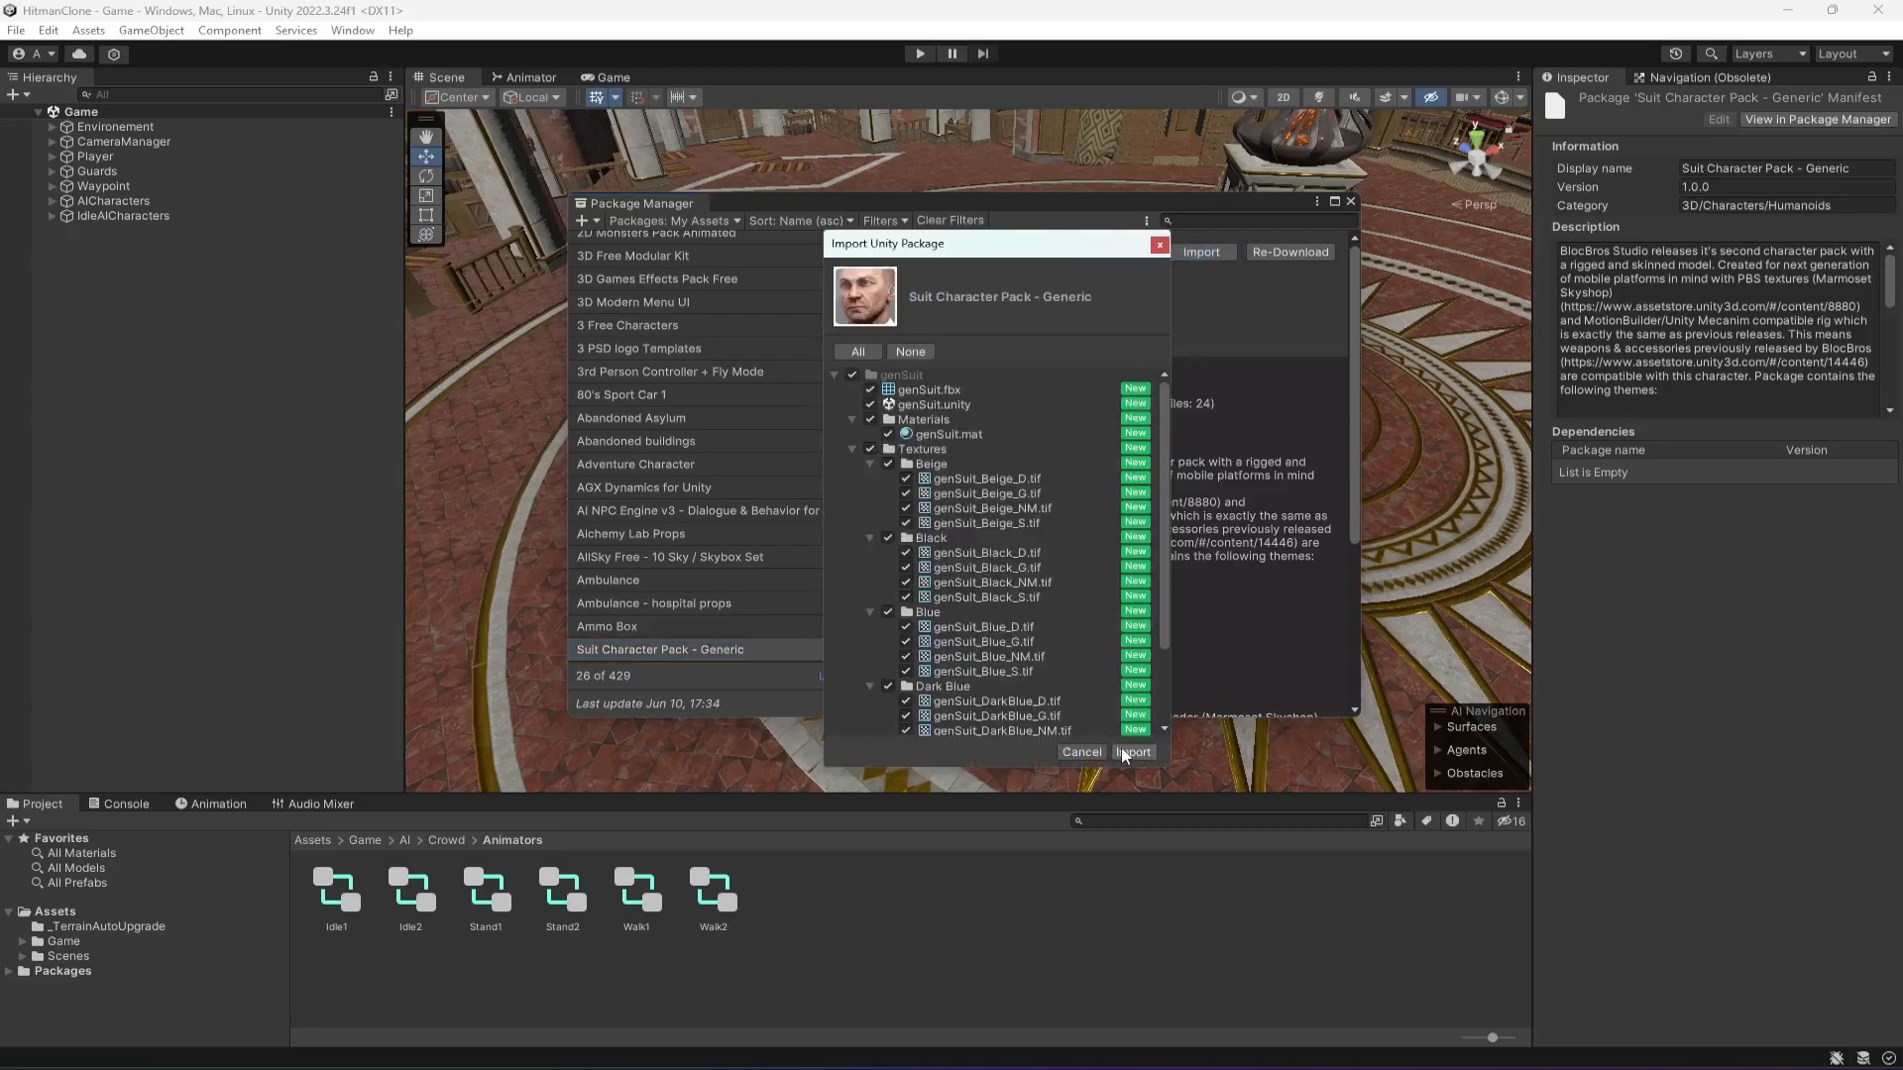
click(1130, 752)
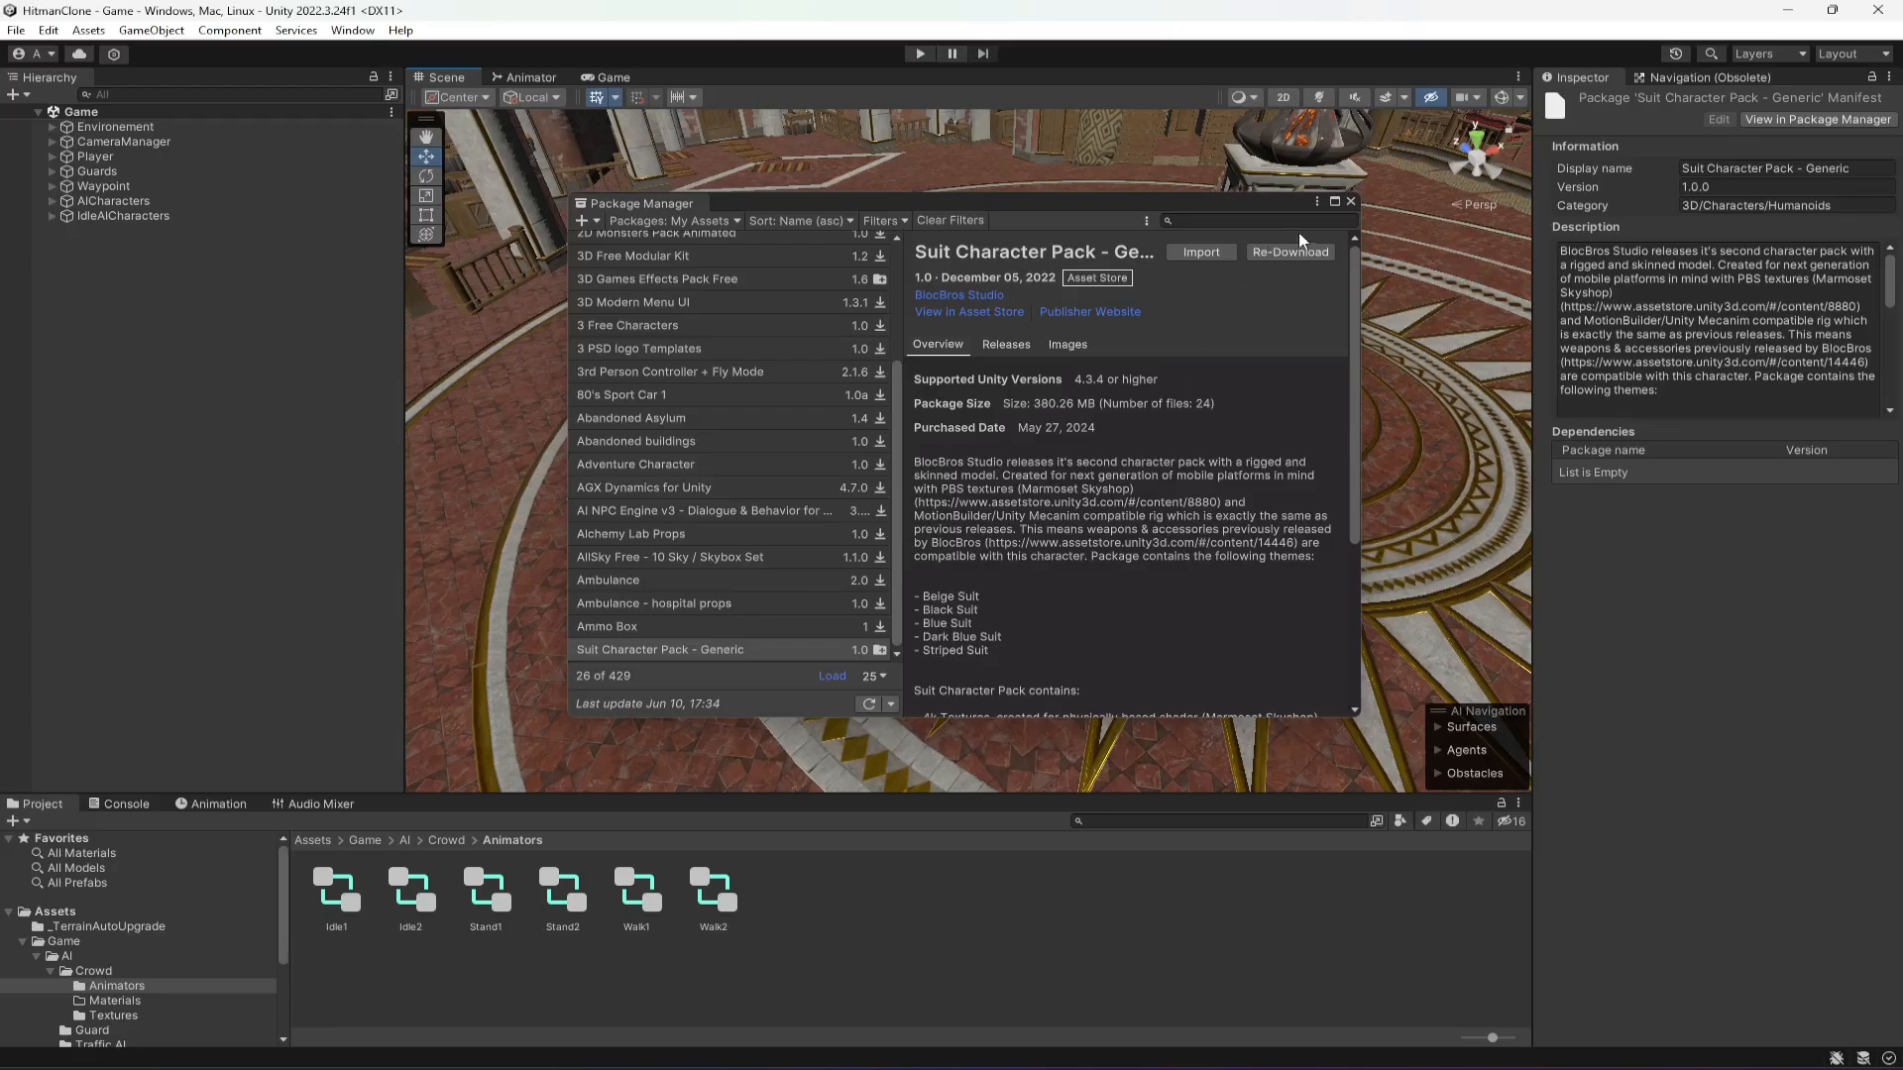
click(1350, 203)
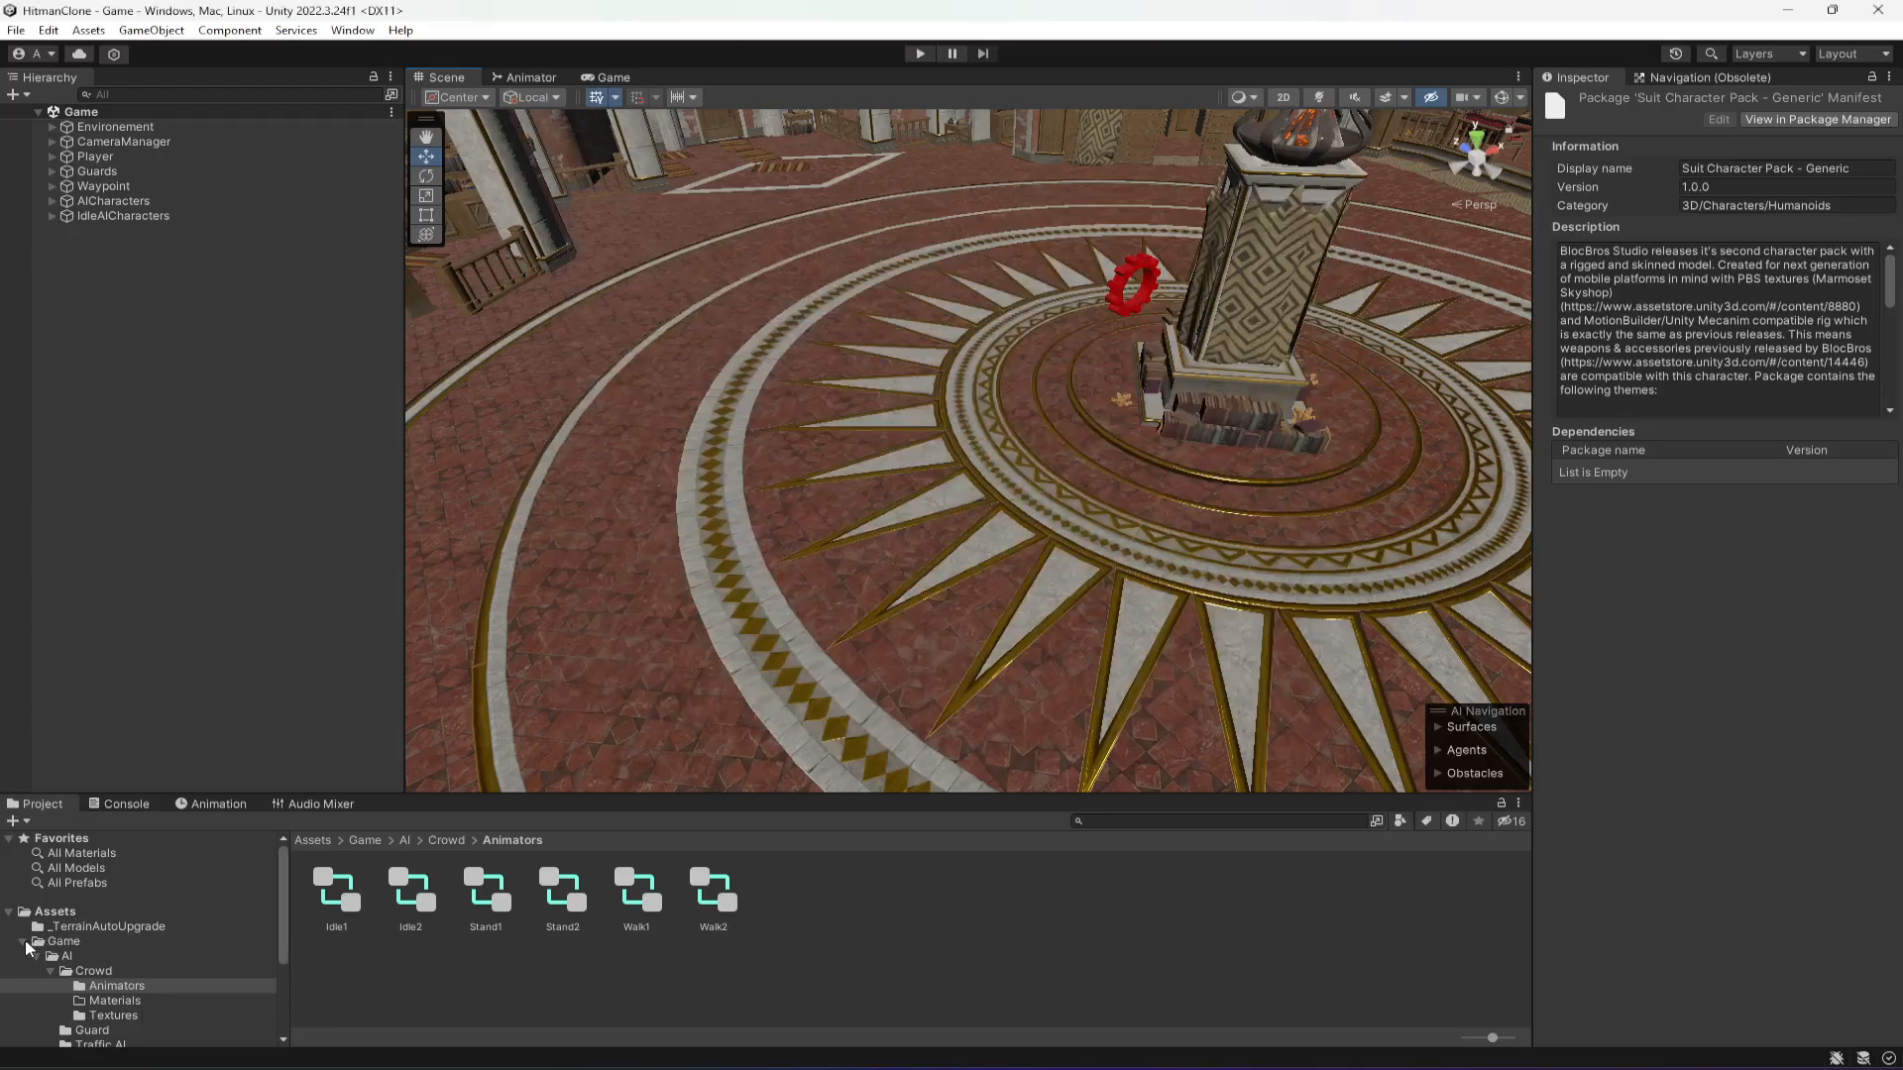
- Set the rig animation type of the genSuit model in the genSuit folder to Humanoid and apply it
click(24, 942)
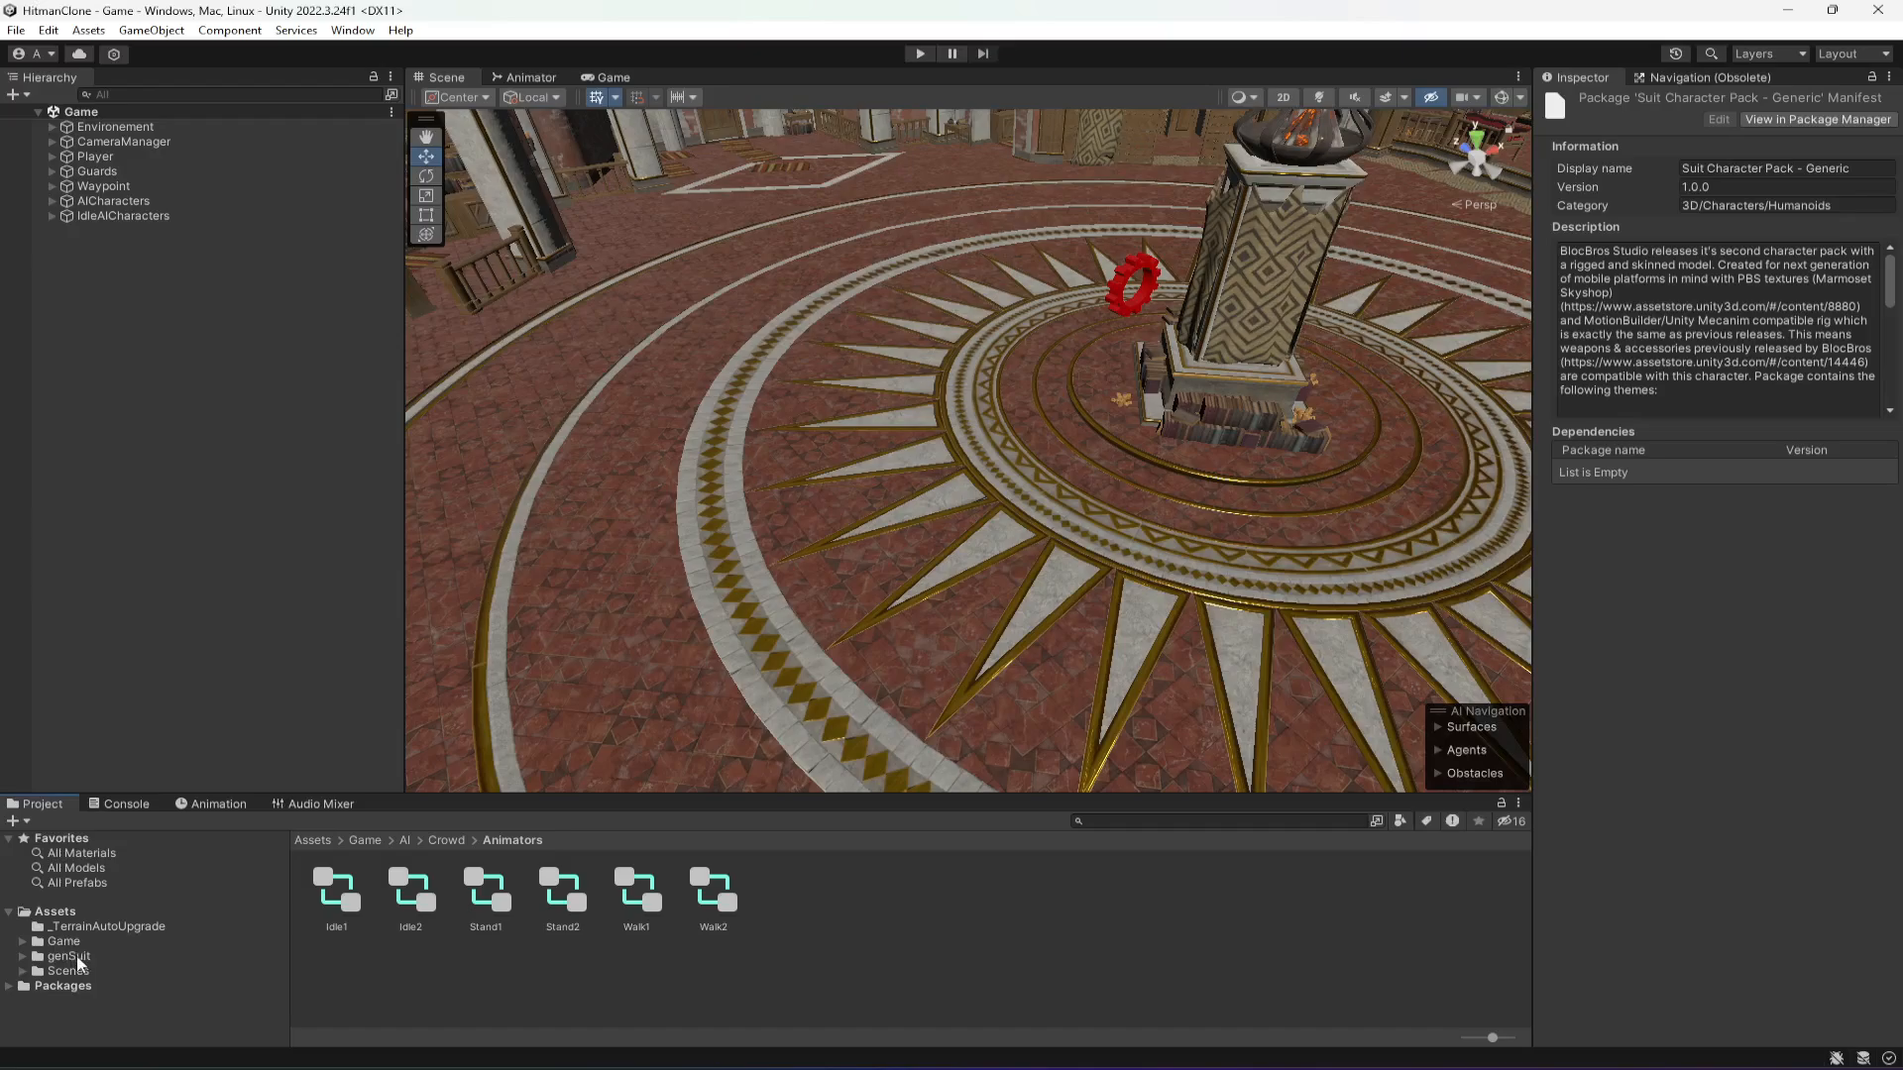
click(76, 957)
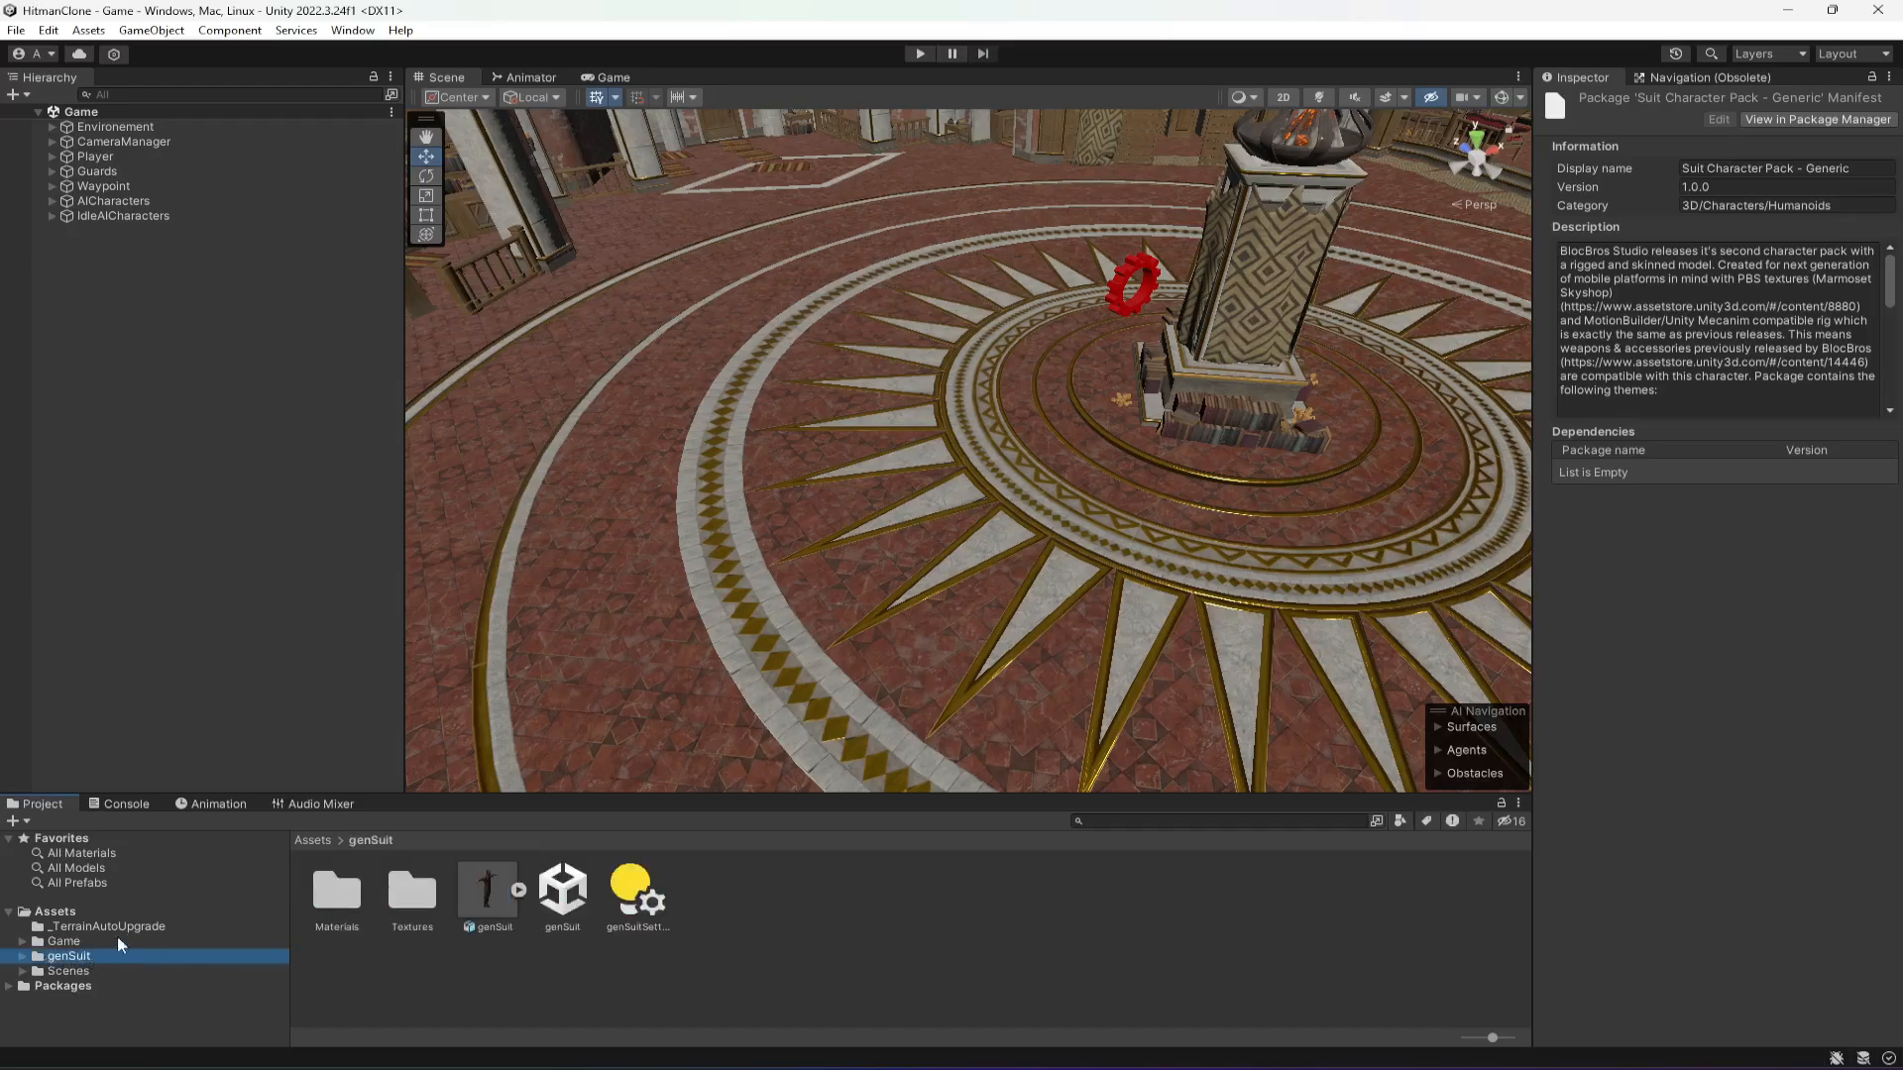
click(488, 897)
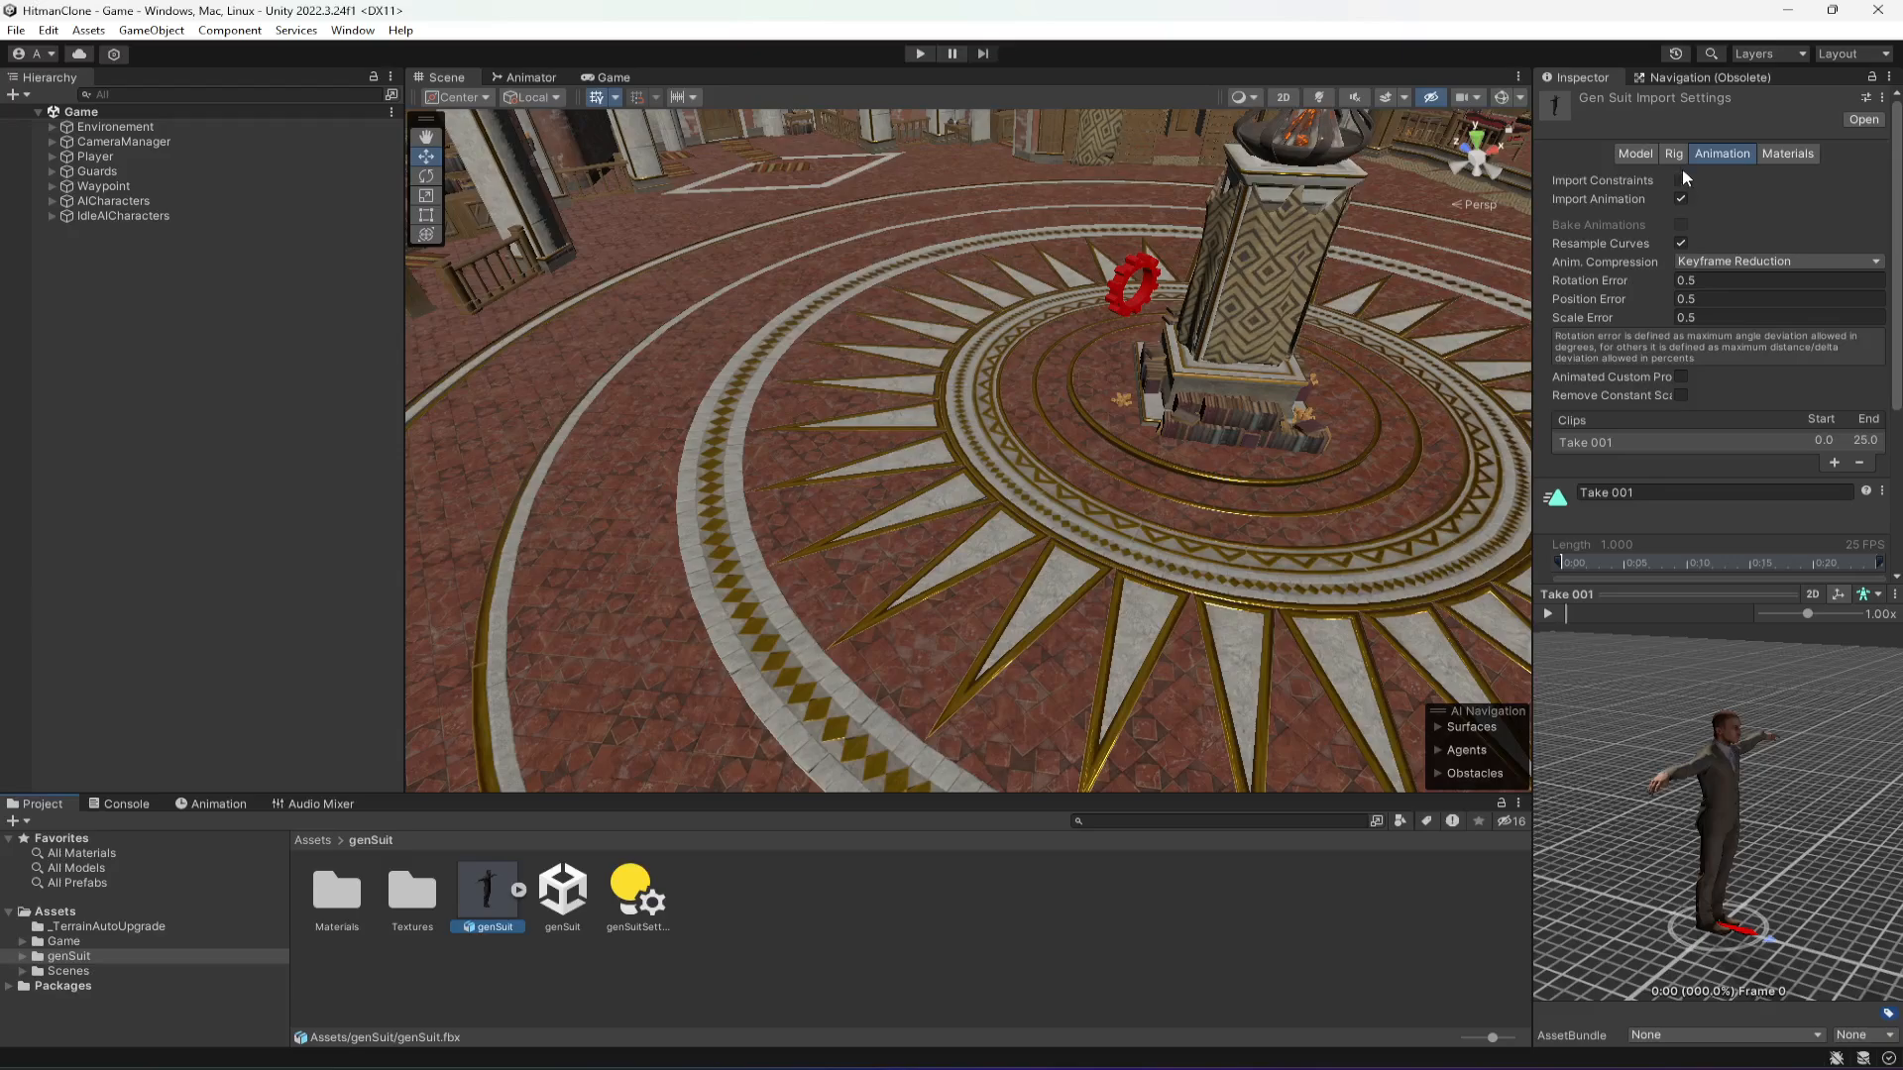
click(1673, 156)
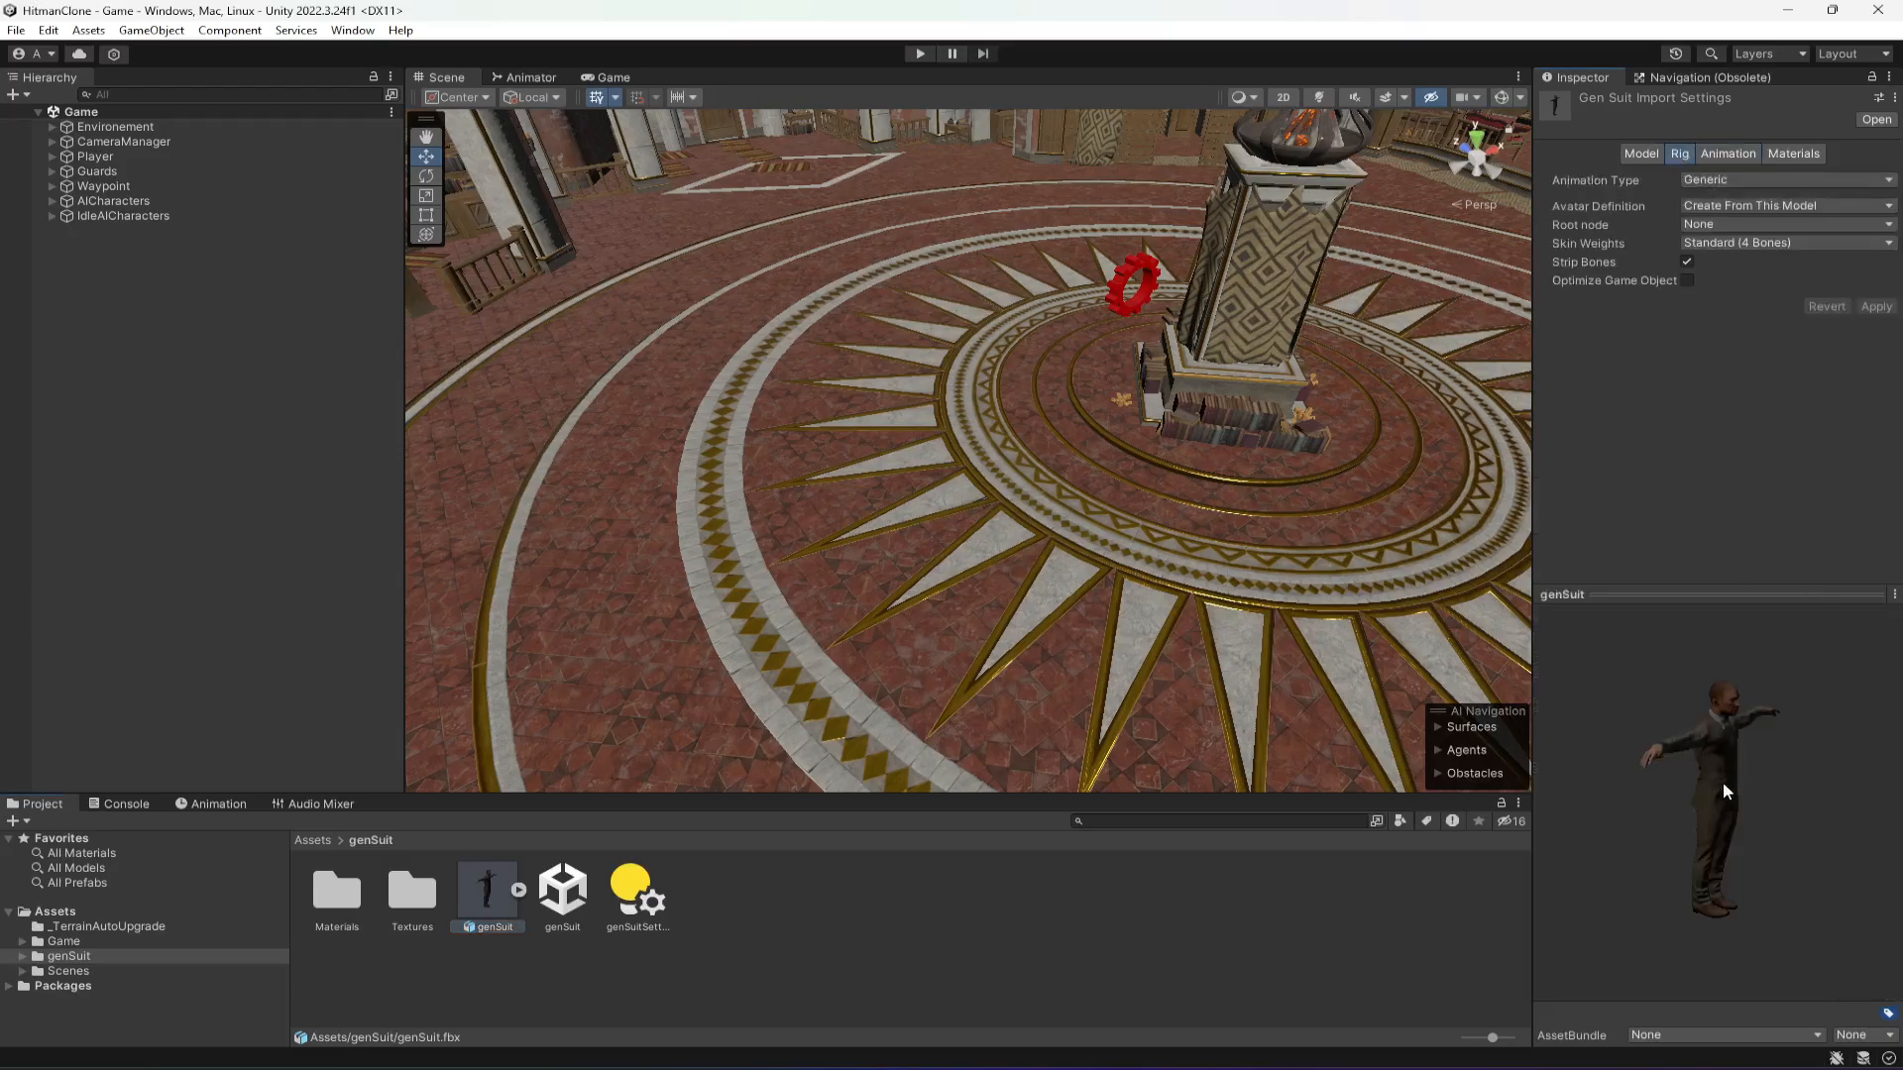
drag(1723, 783, 1644, 785)
click(1721, 180)
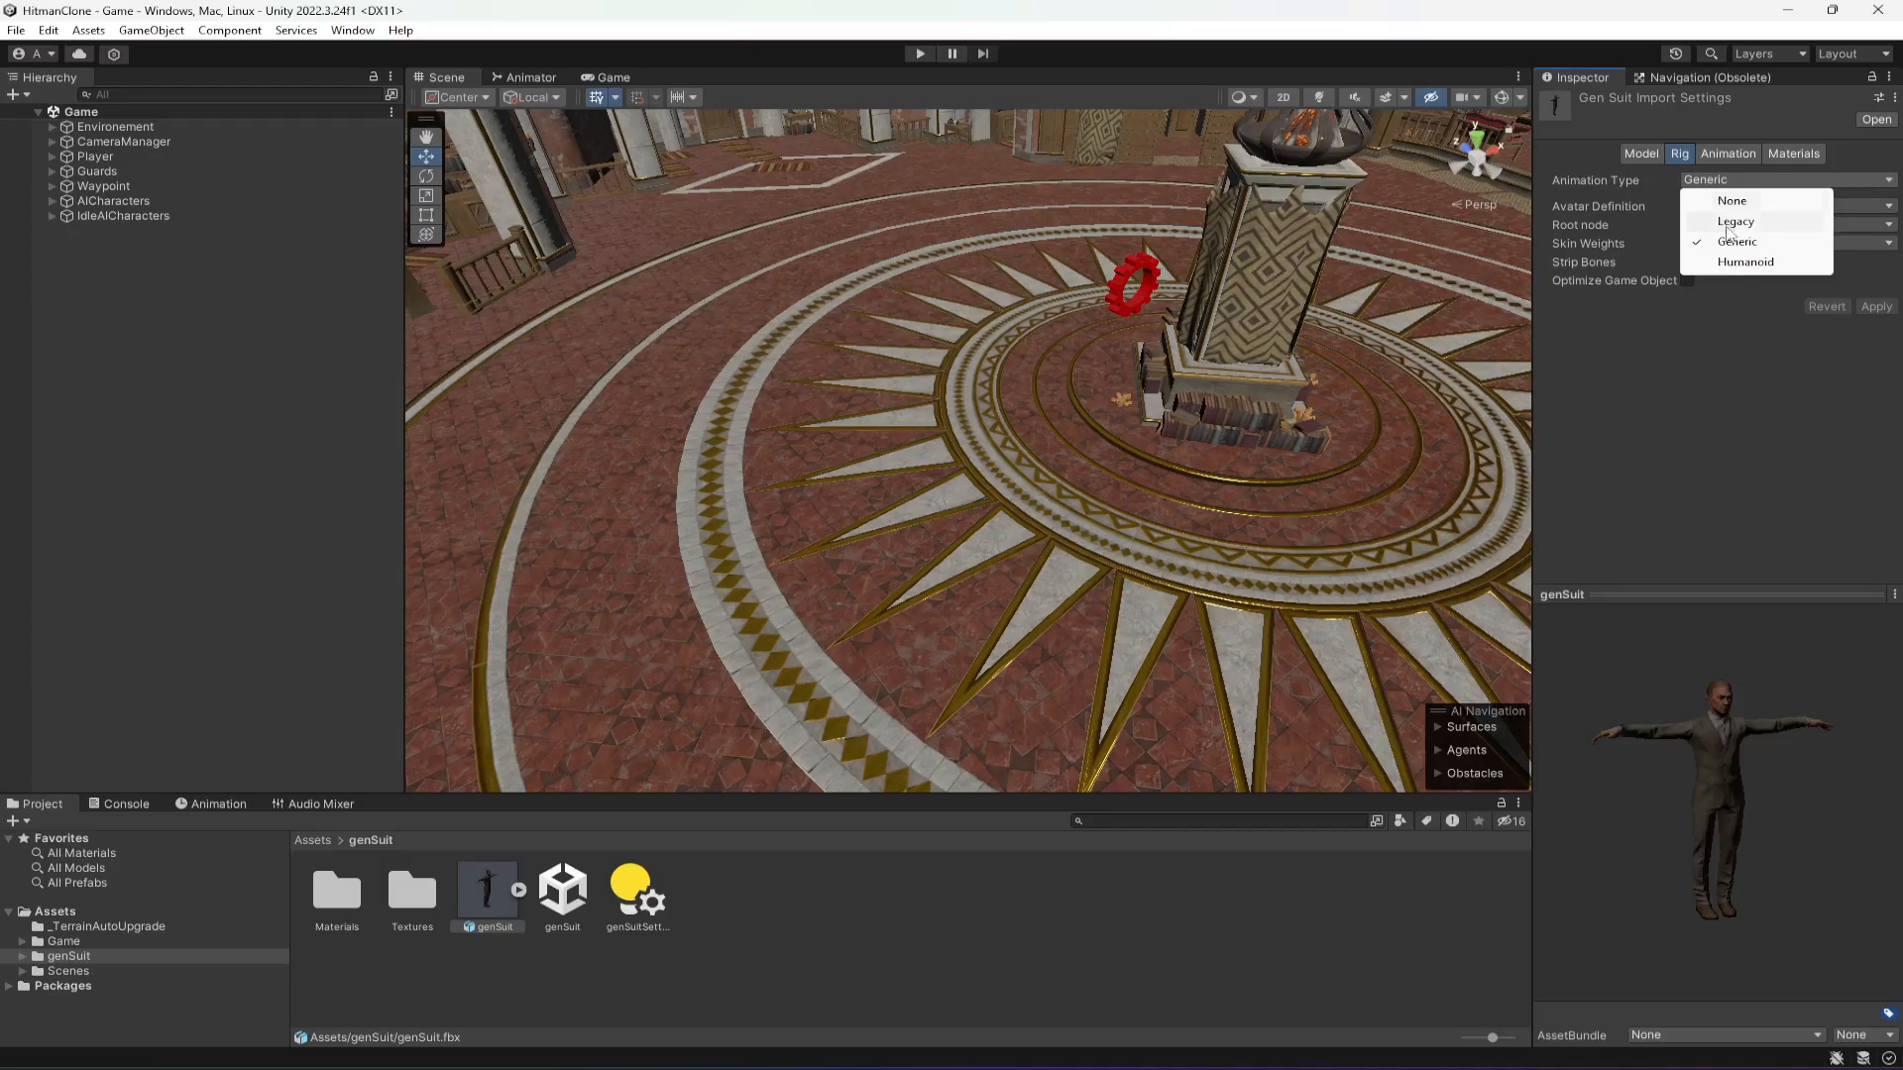
click(1729, 256)
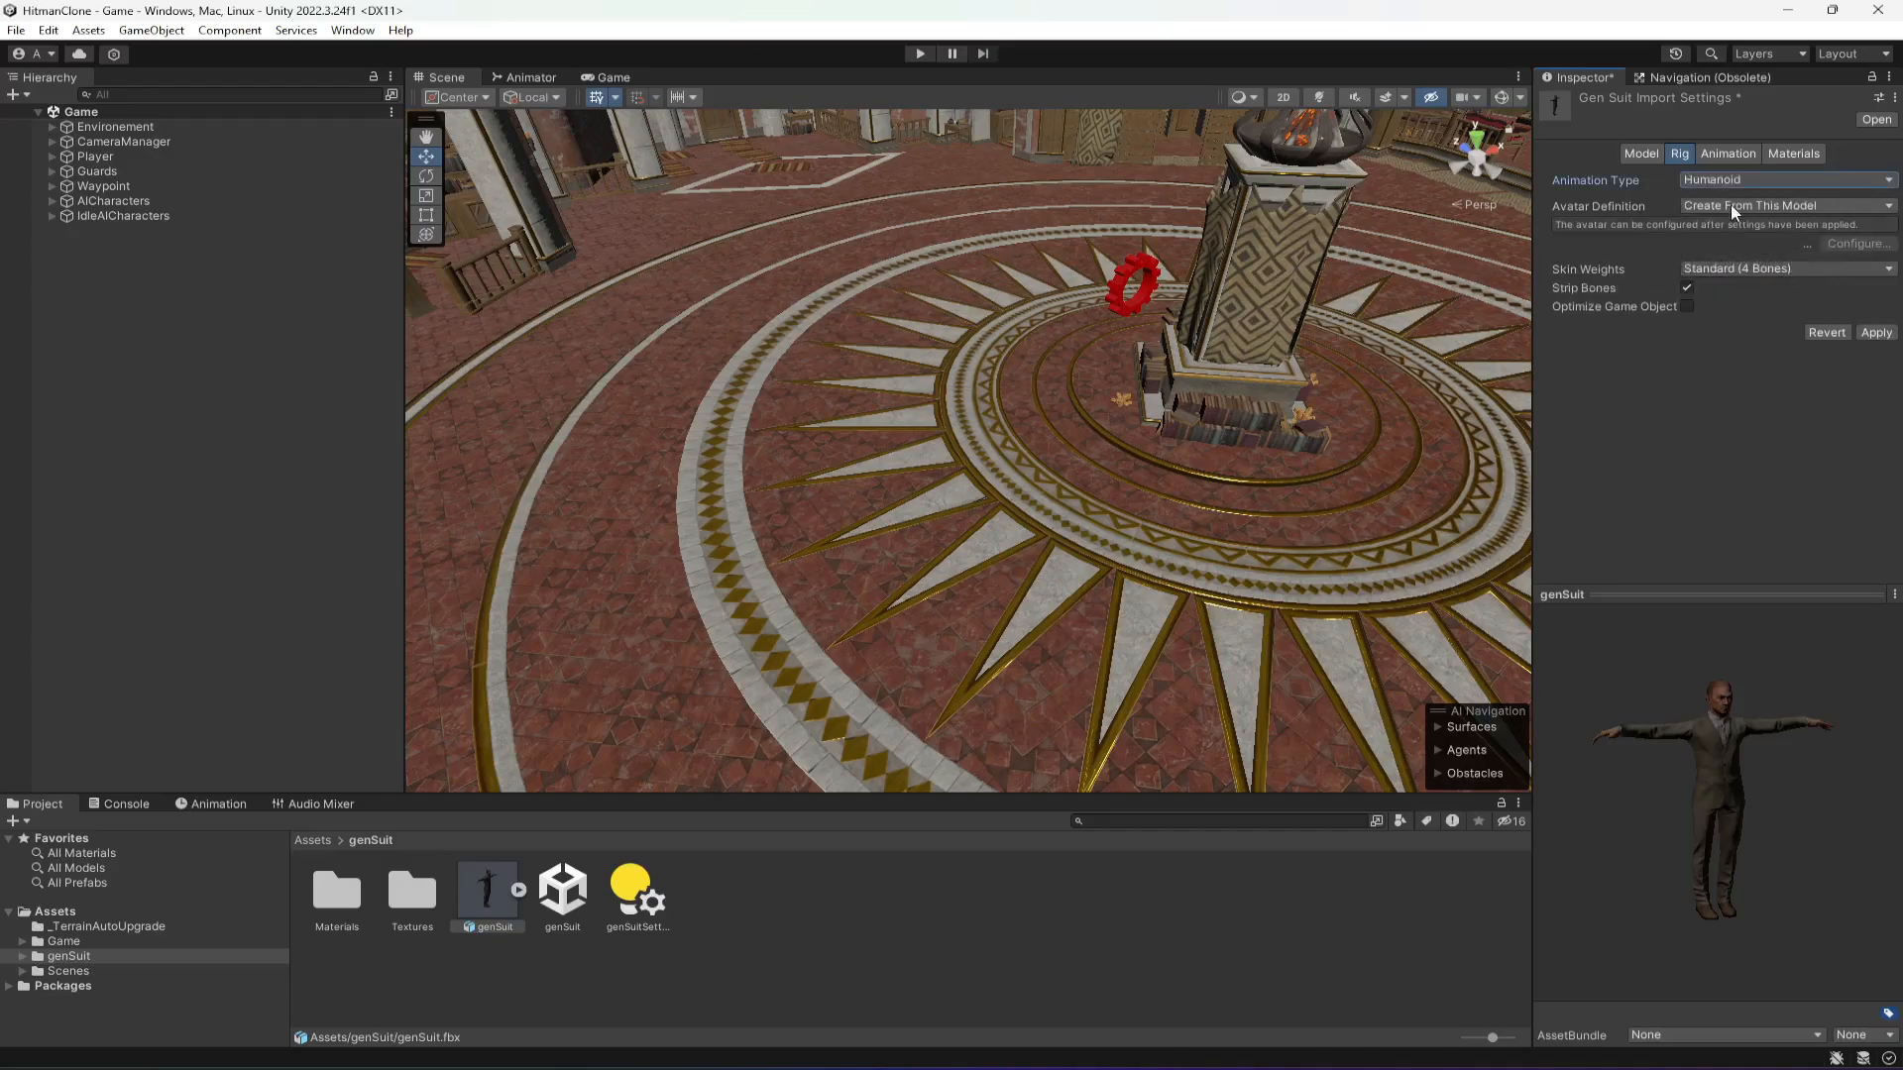
click(1870, 332)
click(1727, 153)
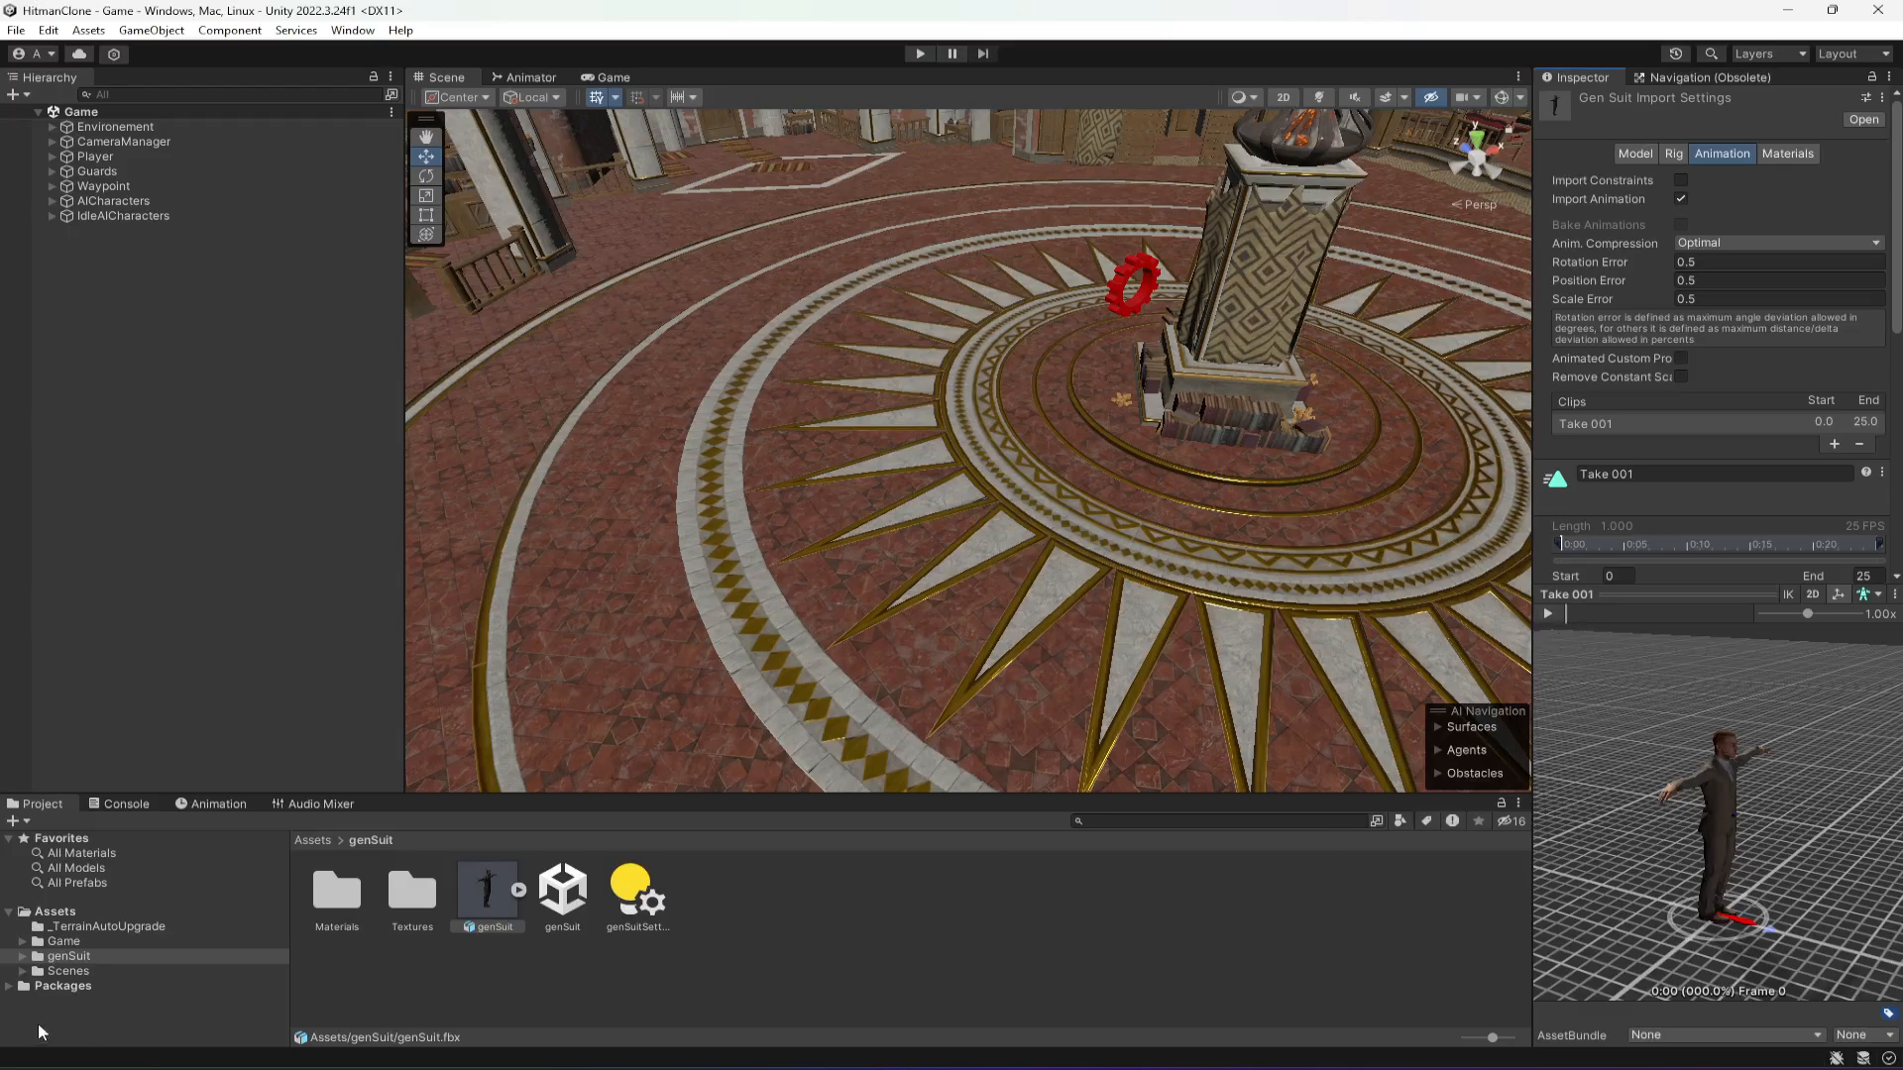
- Preview the Idle1LookLeft and Idle1LookRight animations in the Game/AI/Traffic AI folder
click(79, 939)
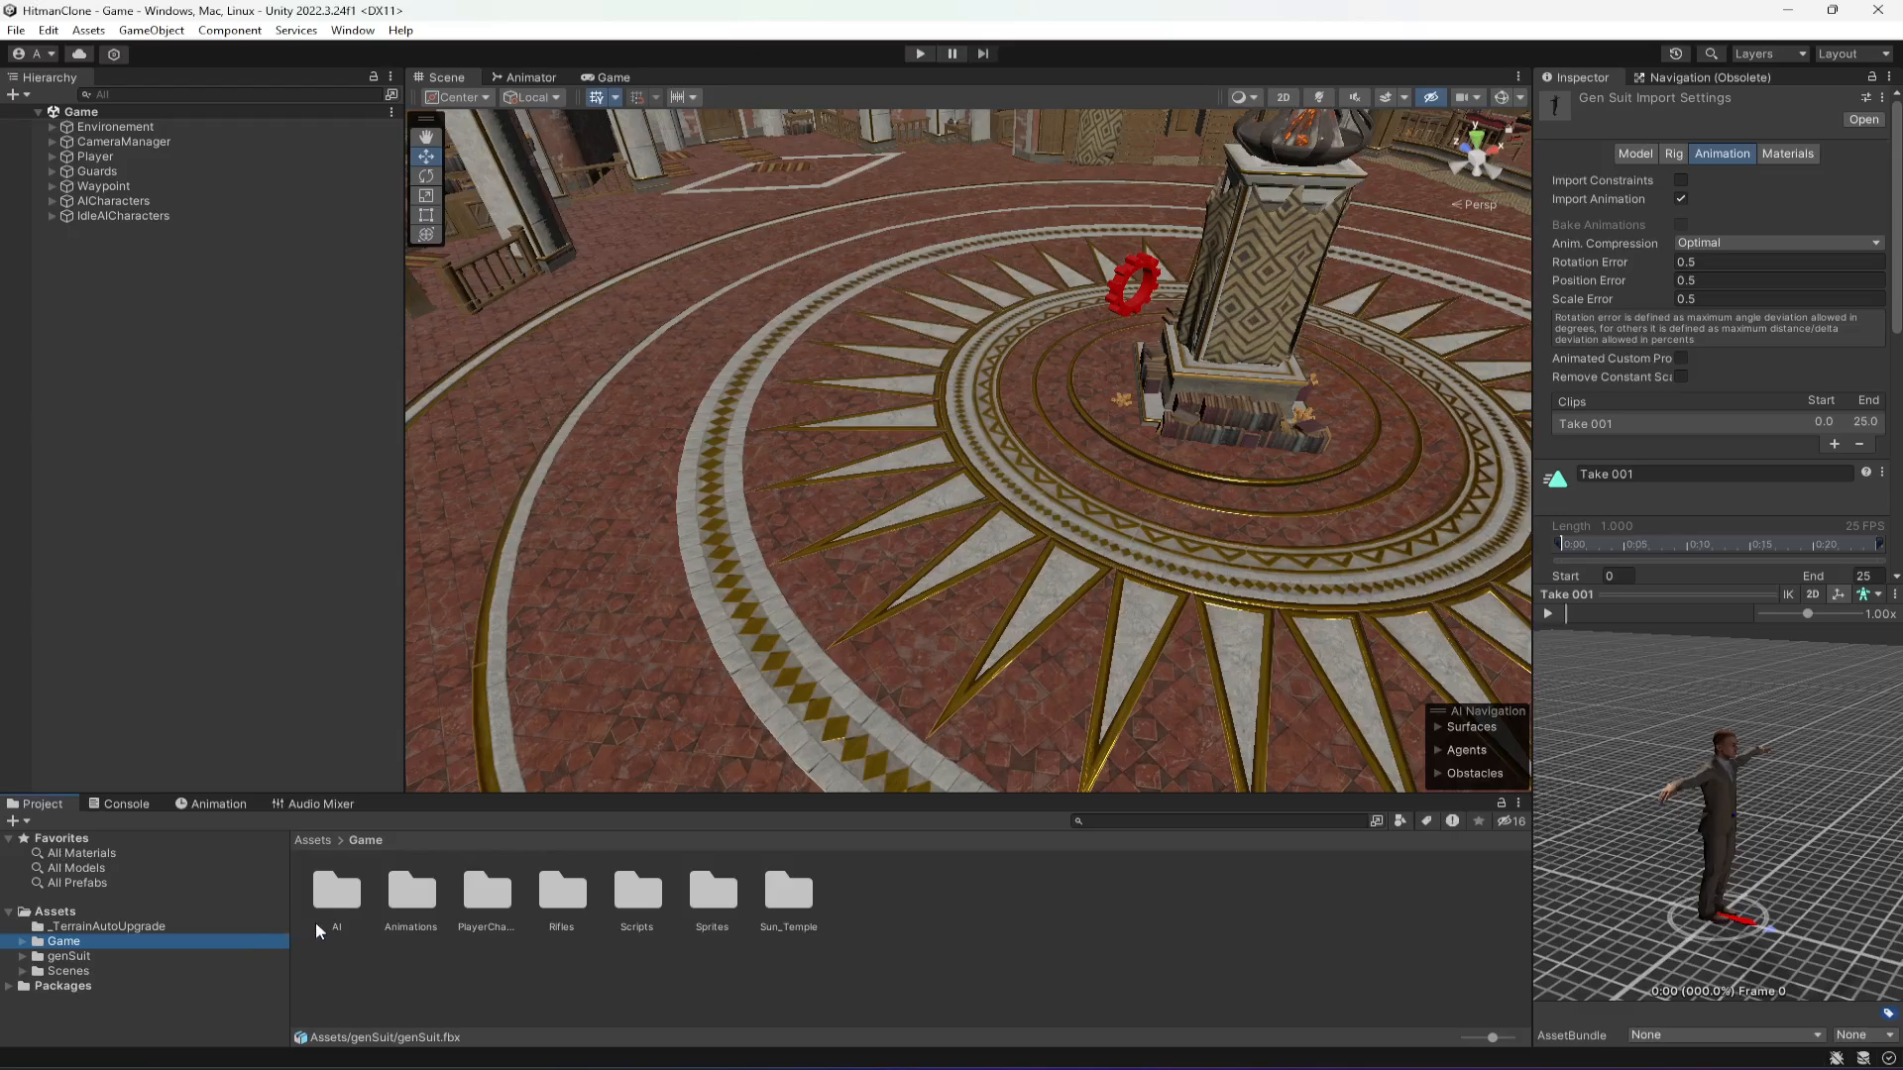
double_click(337, 895)
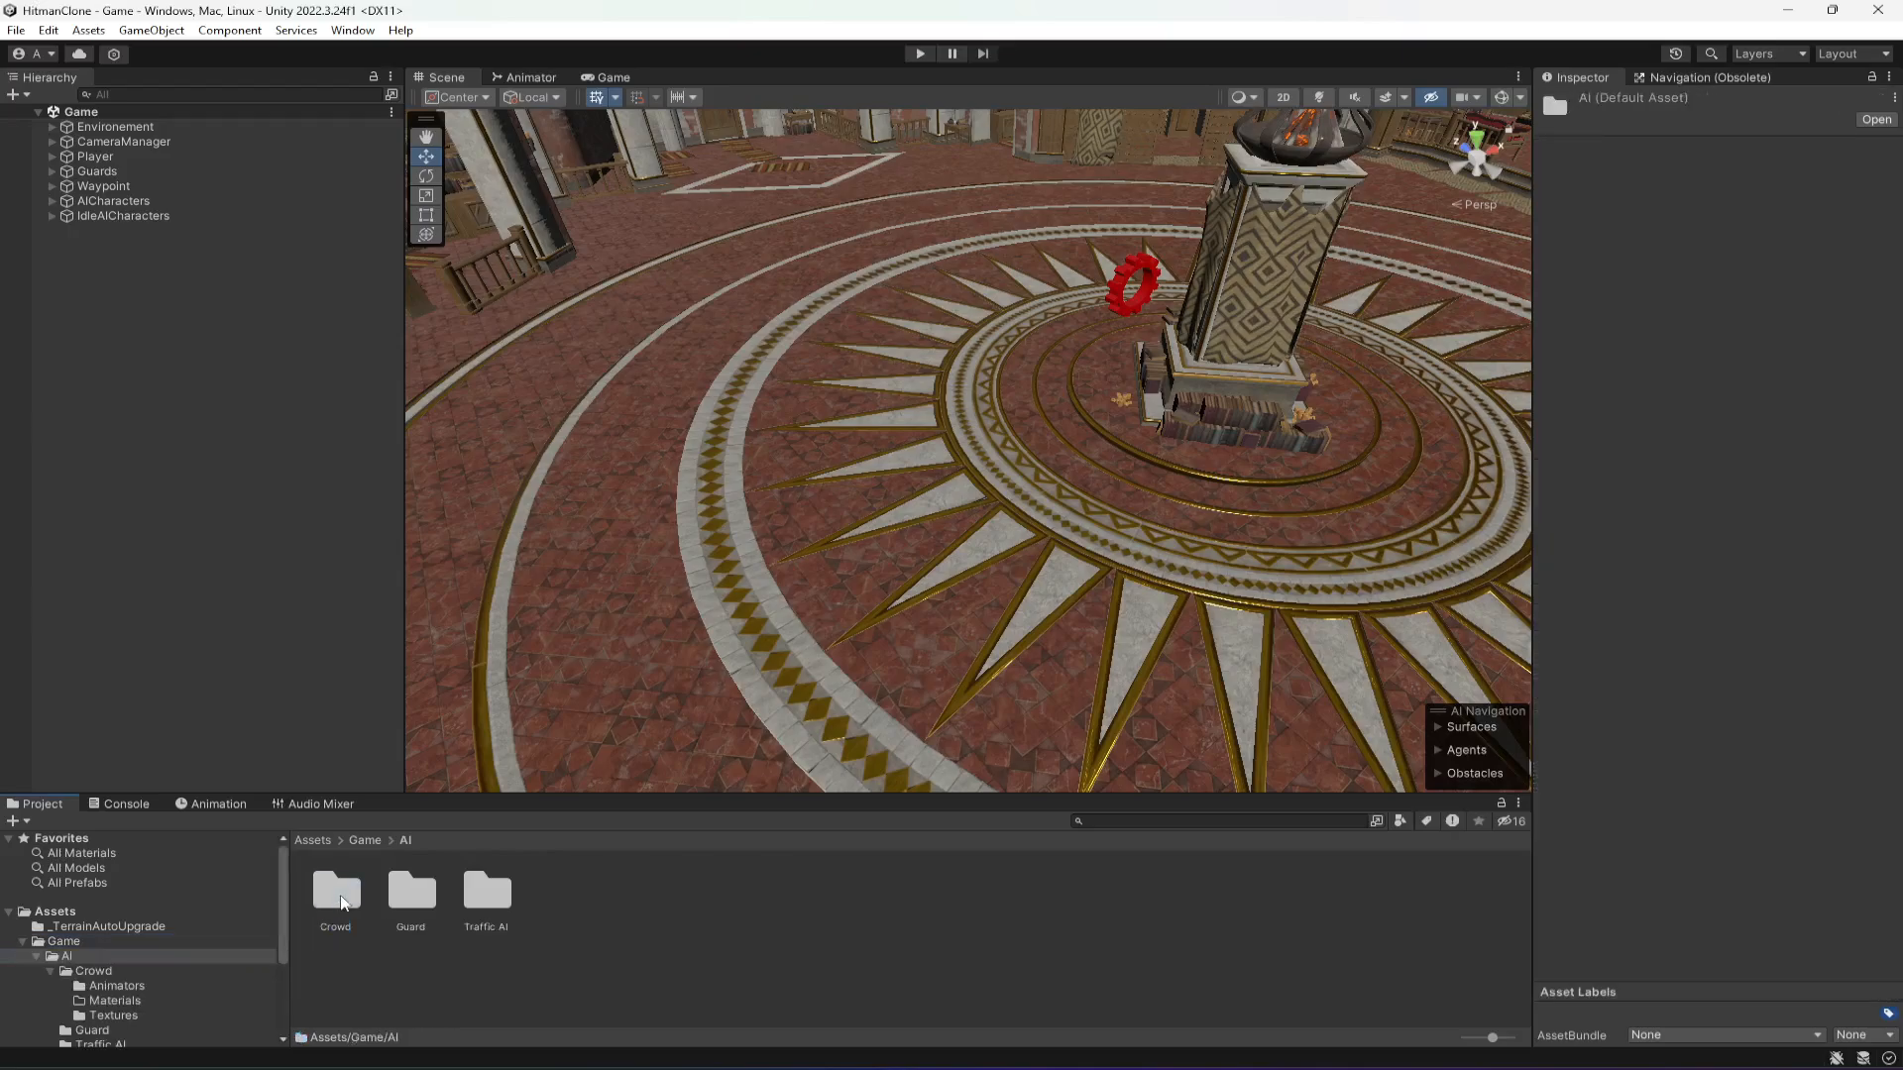
double_click(495, 902)
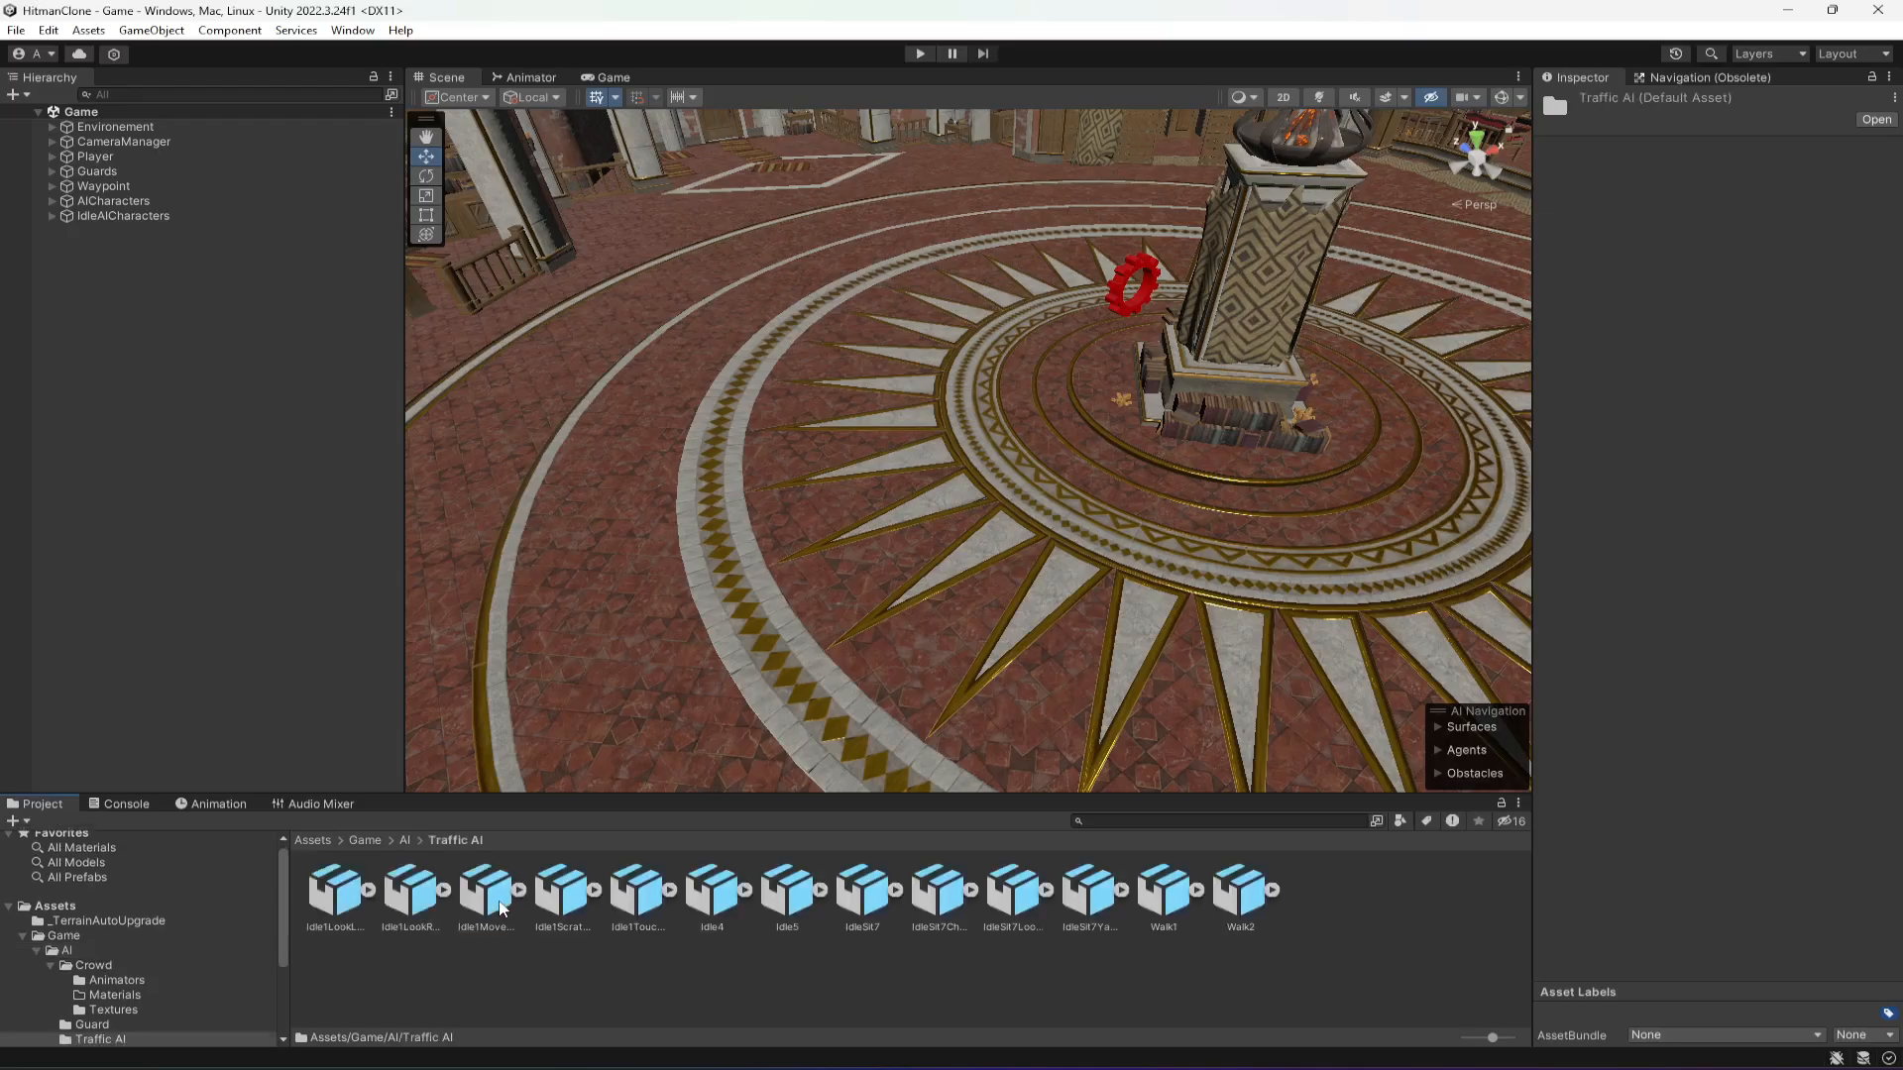
click(344, 900)
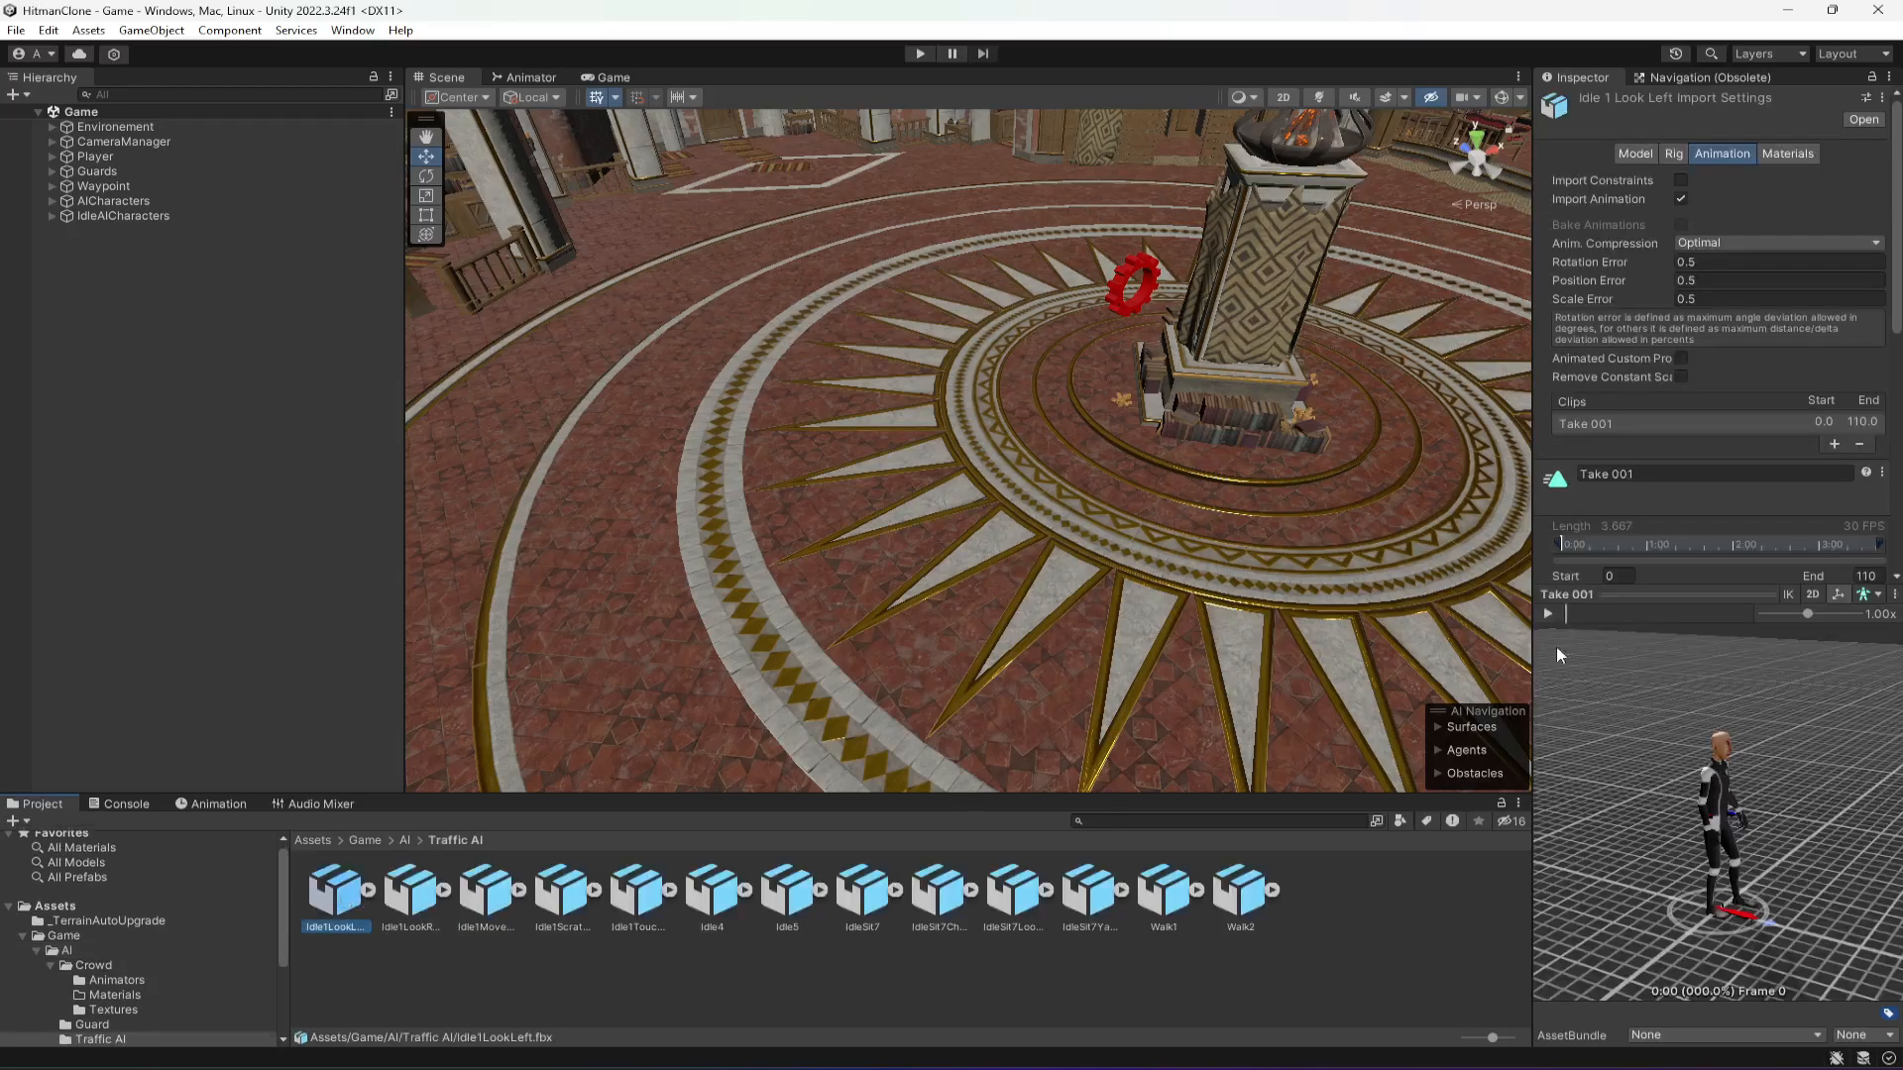
click(1549, 616)
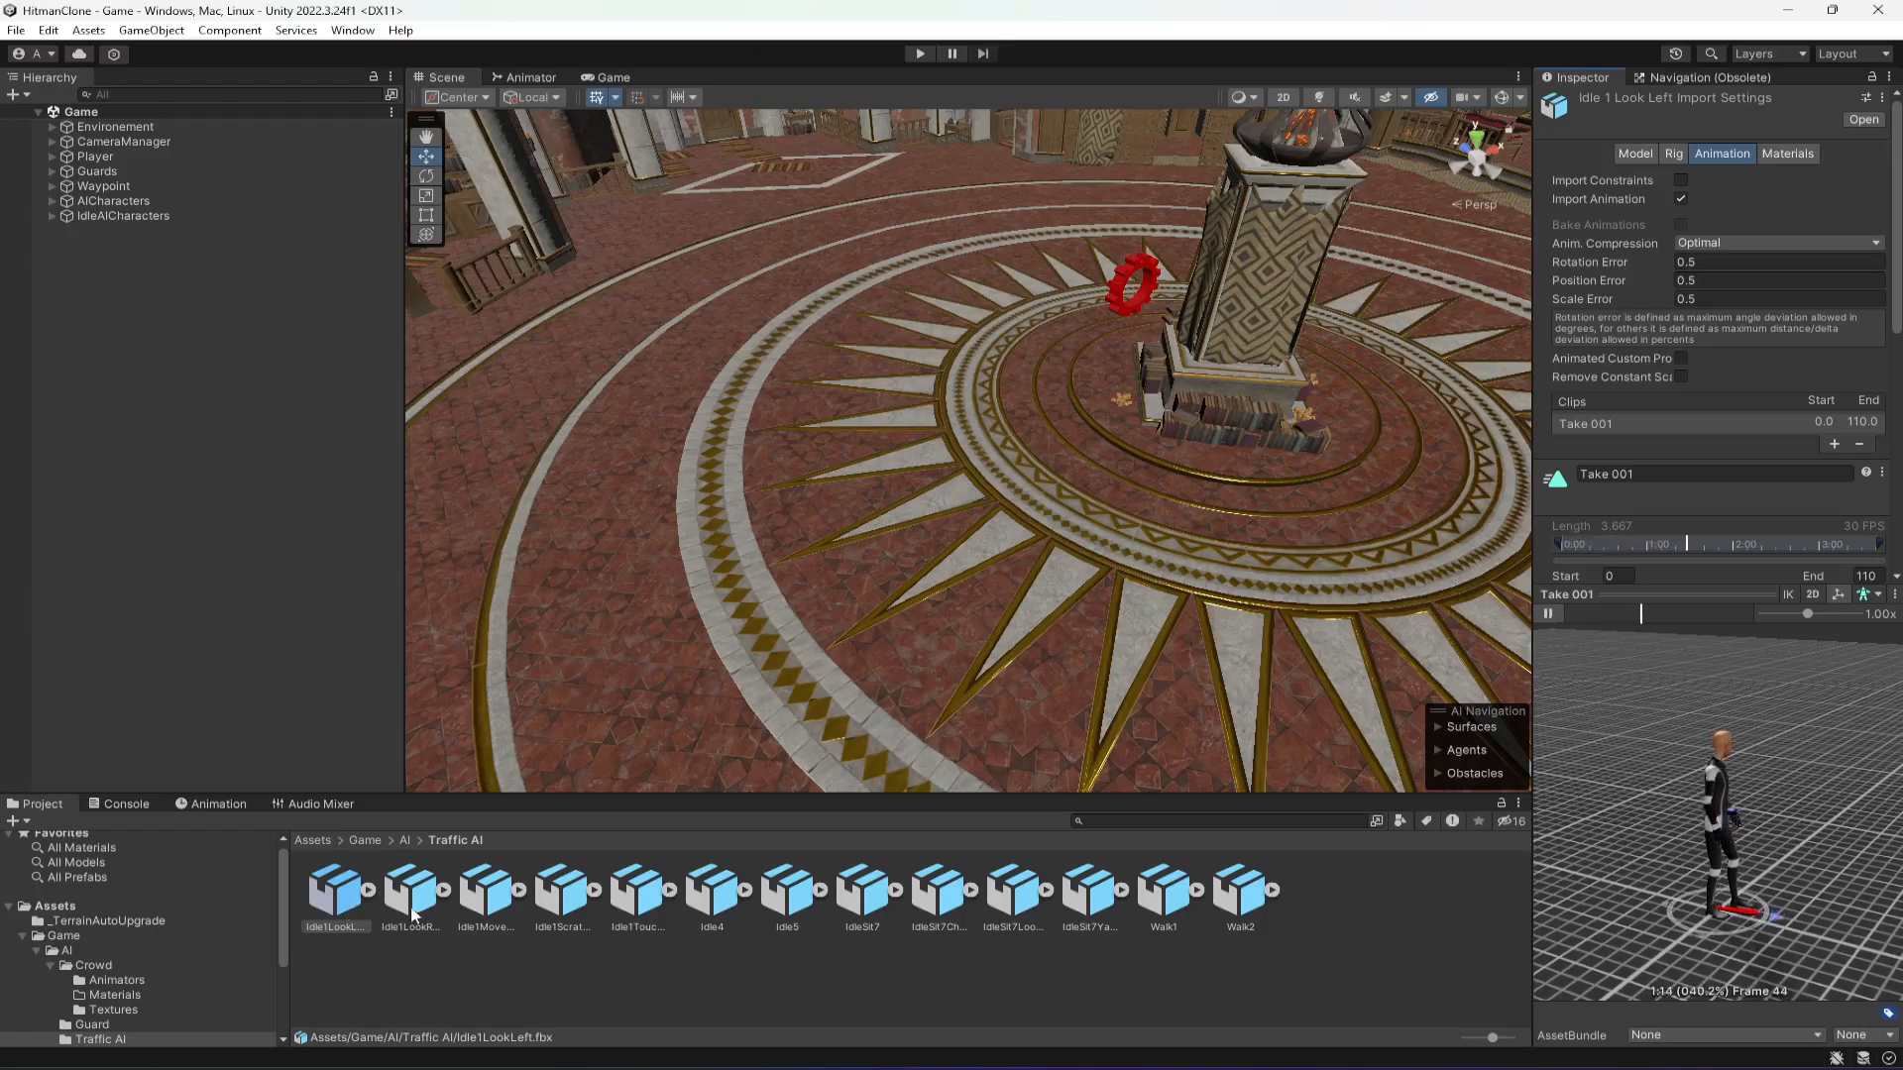
click(420, 910)
click(1549, 614)
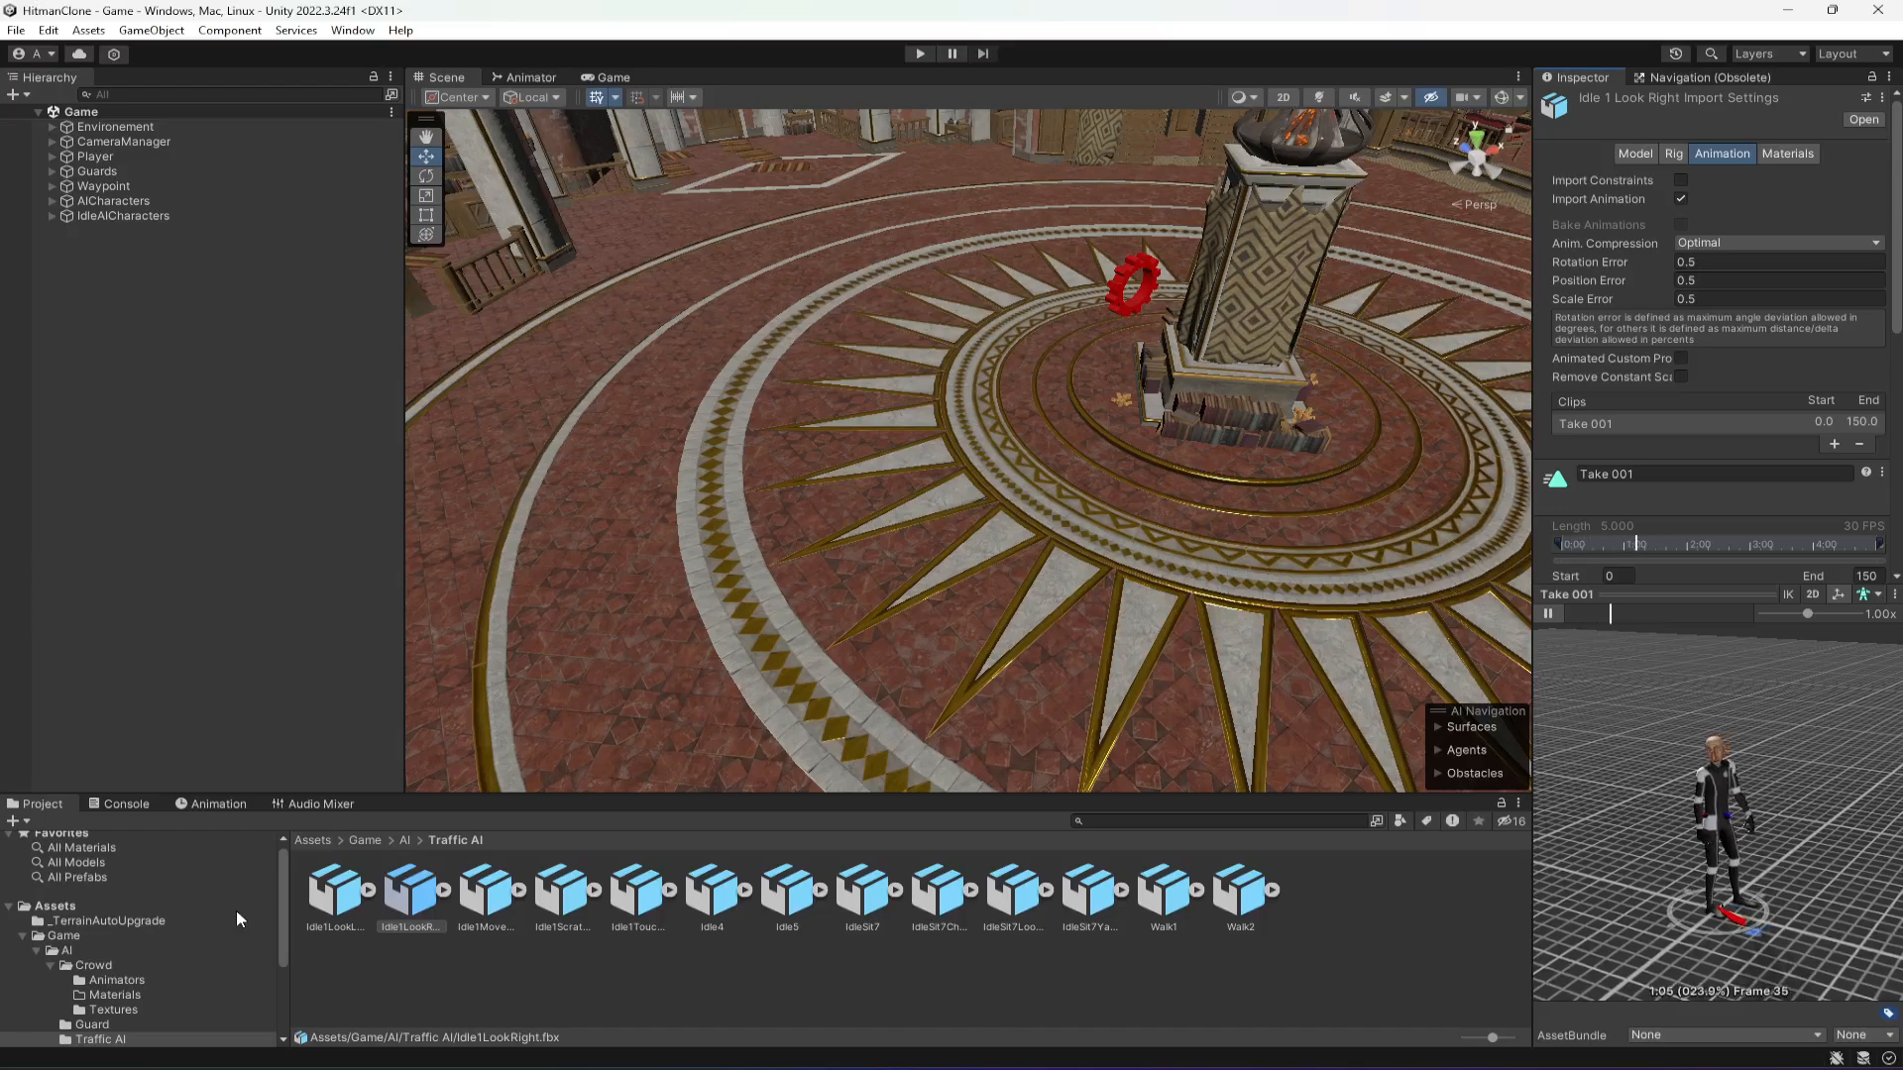
- Place the genSuit model from the genSuit folder on the circular patterned floor and frame it in the scene
scroll(234, 914, down, 3)
click(67, 1006)
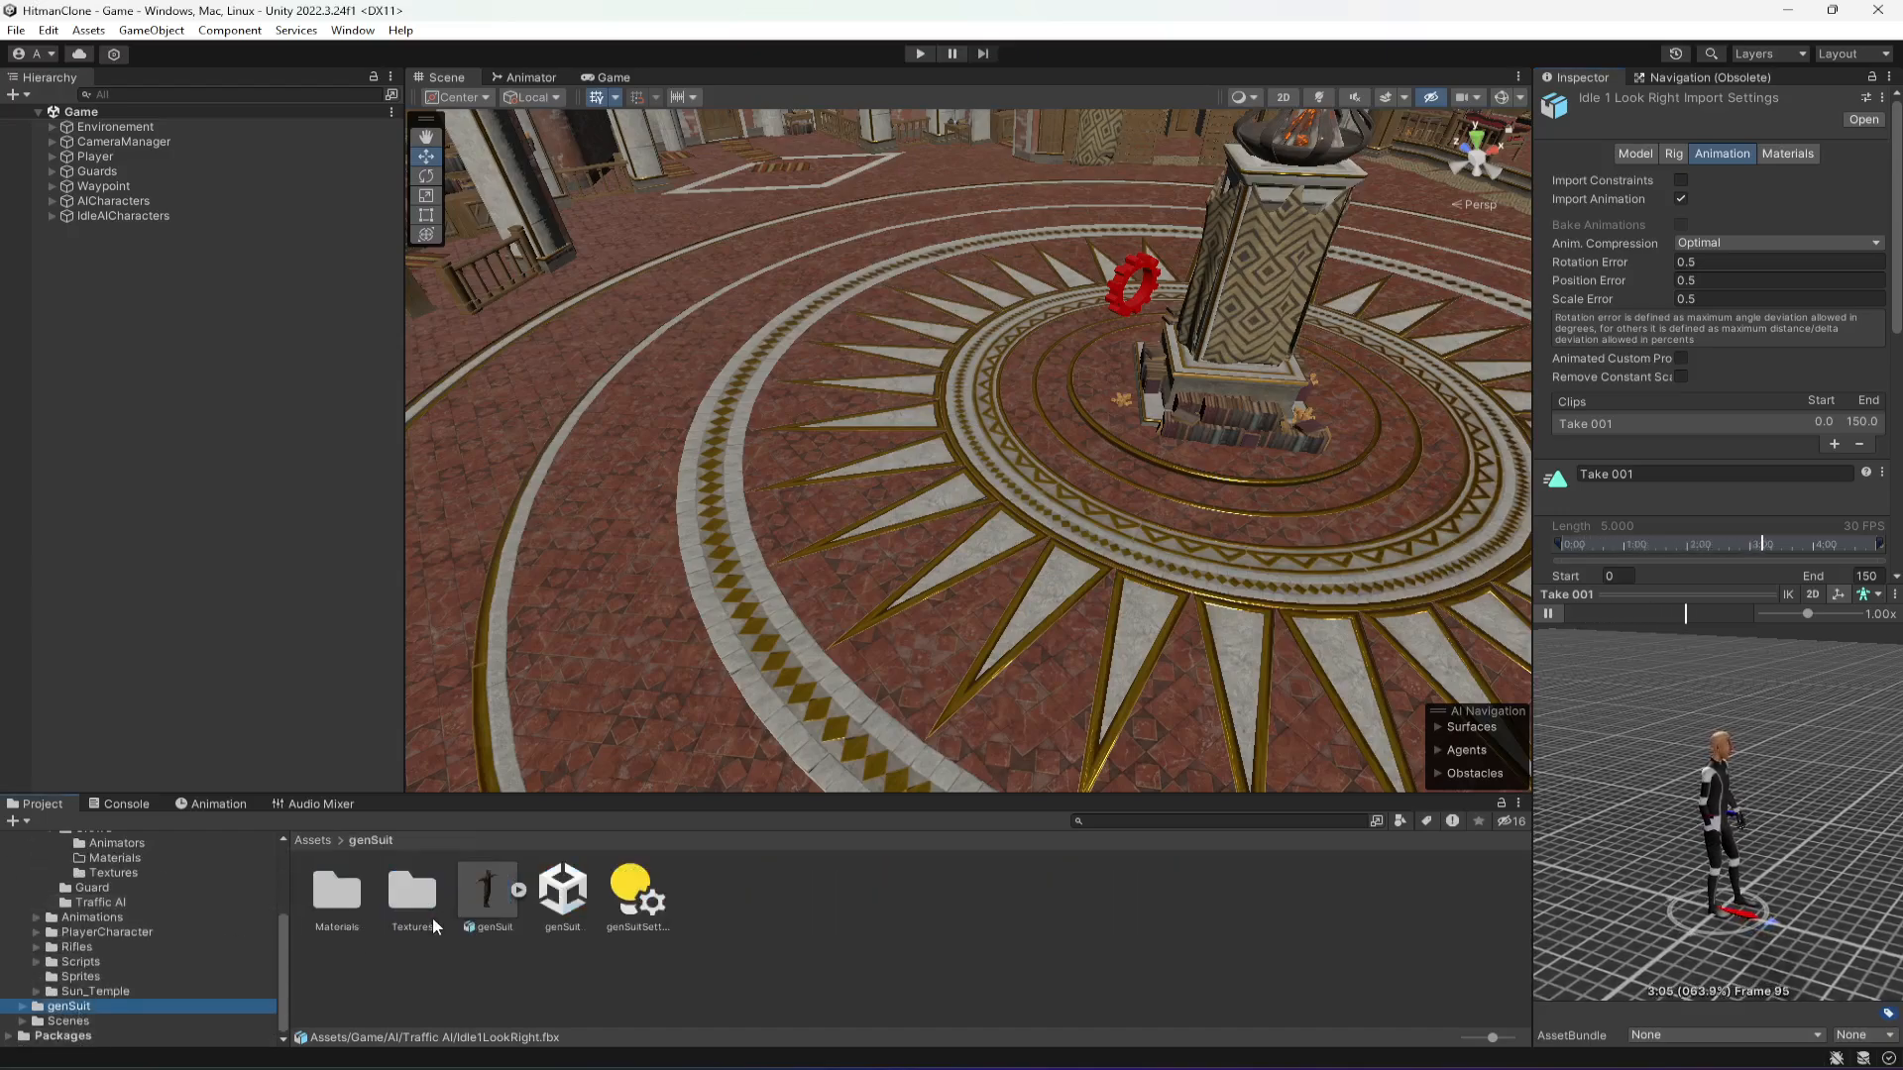
drag(488, 904, 819, 711)
key(f)
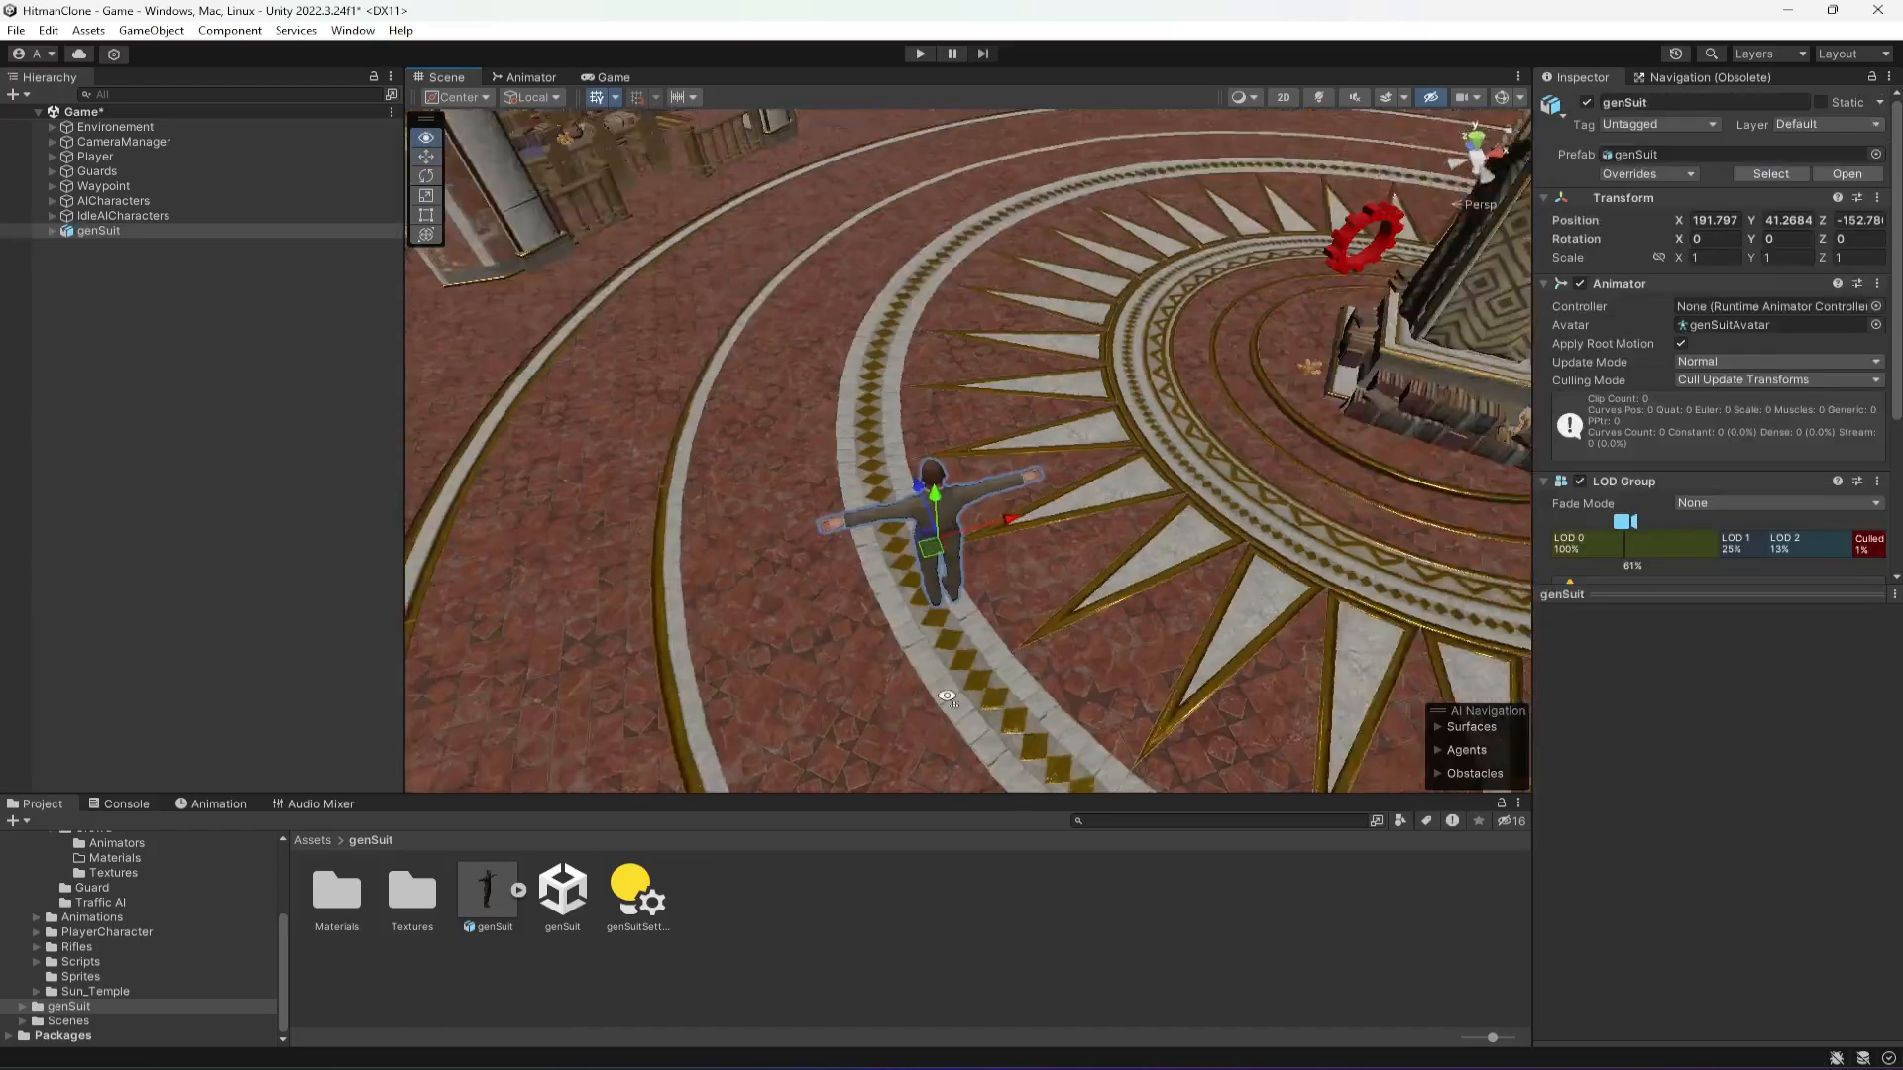
key(w)
right_drag(973, 693, 866, 507)
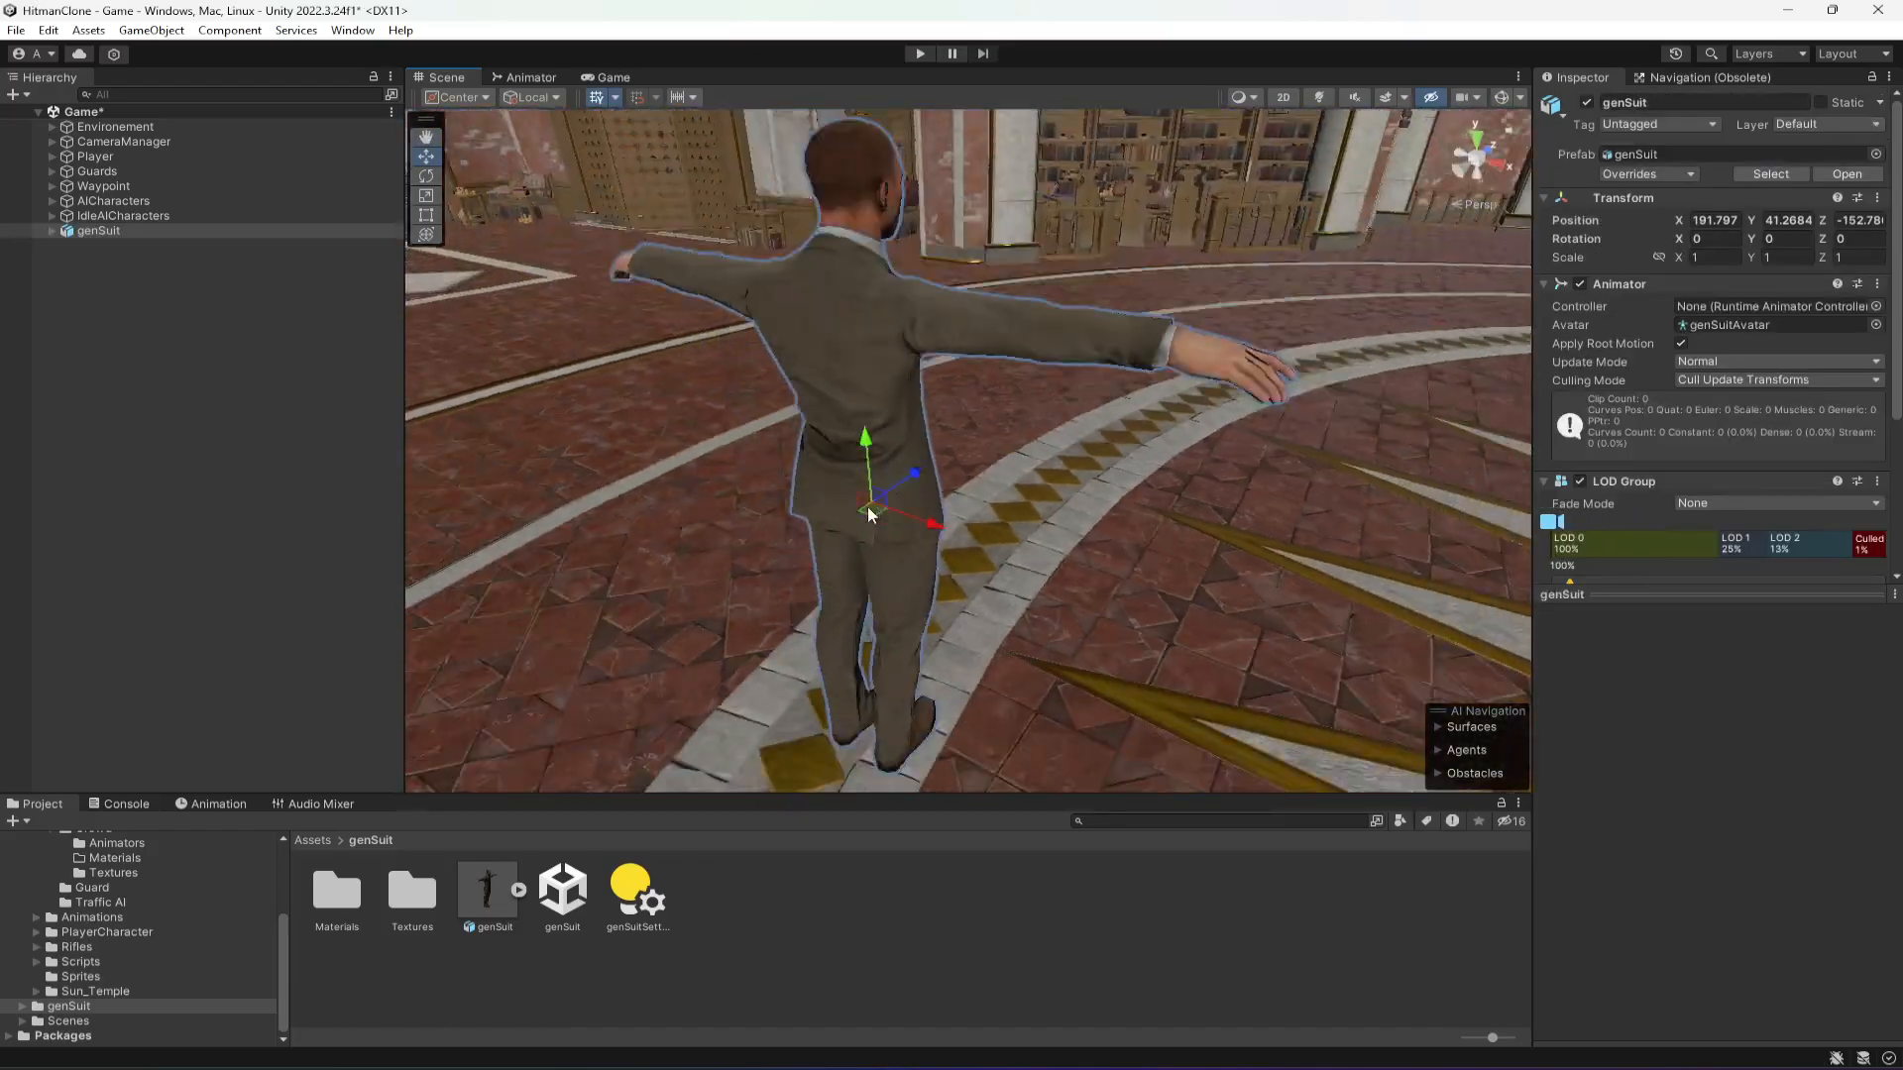
key(f)
- Check the rig import settings of the genSuit model asset
click(490, 898)
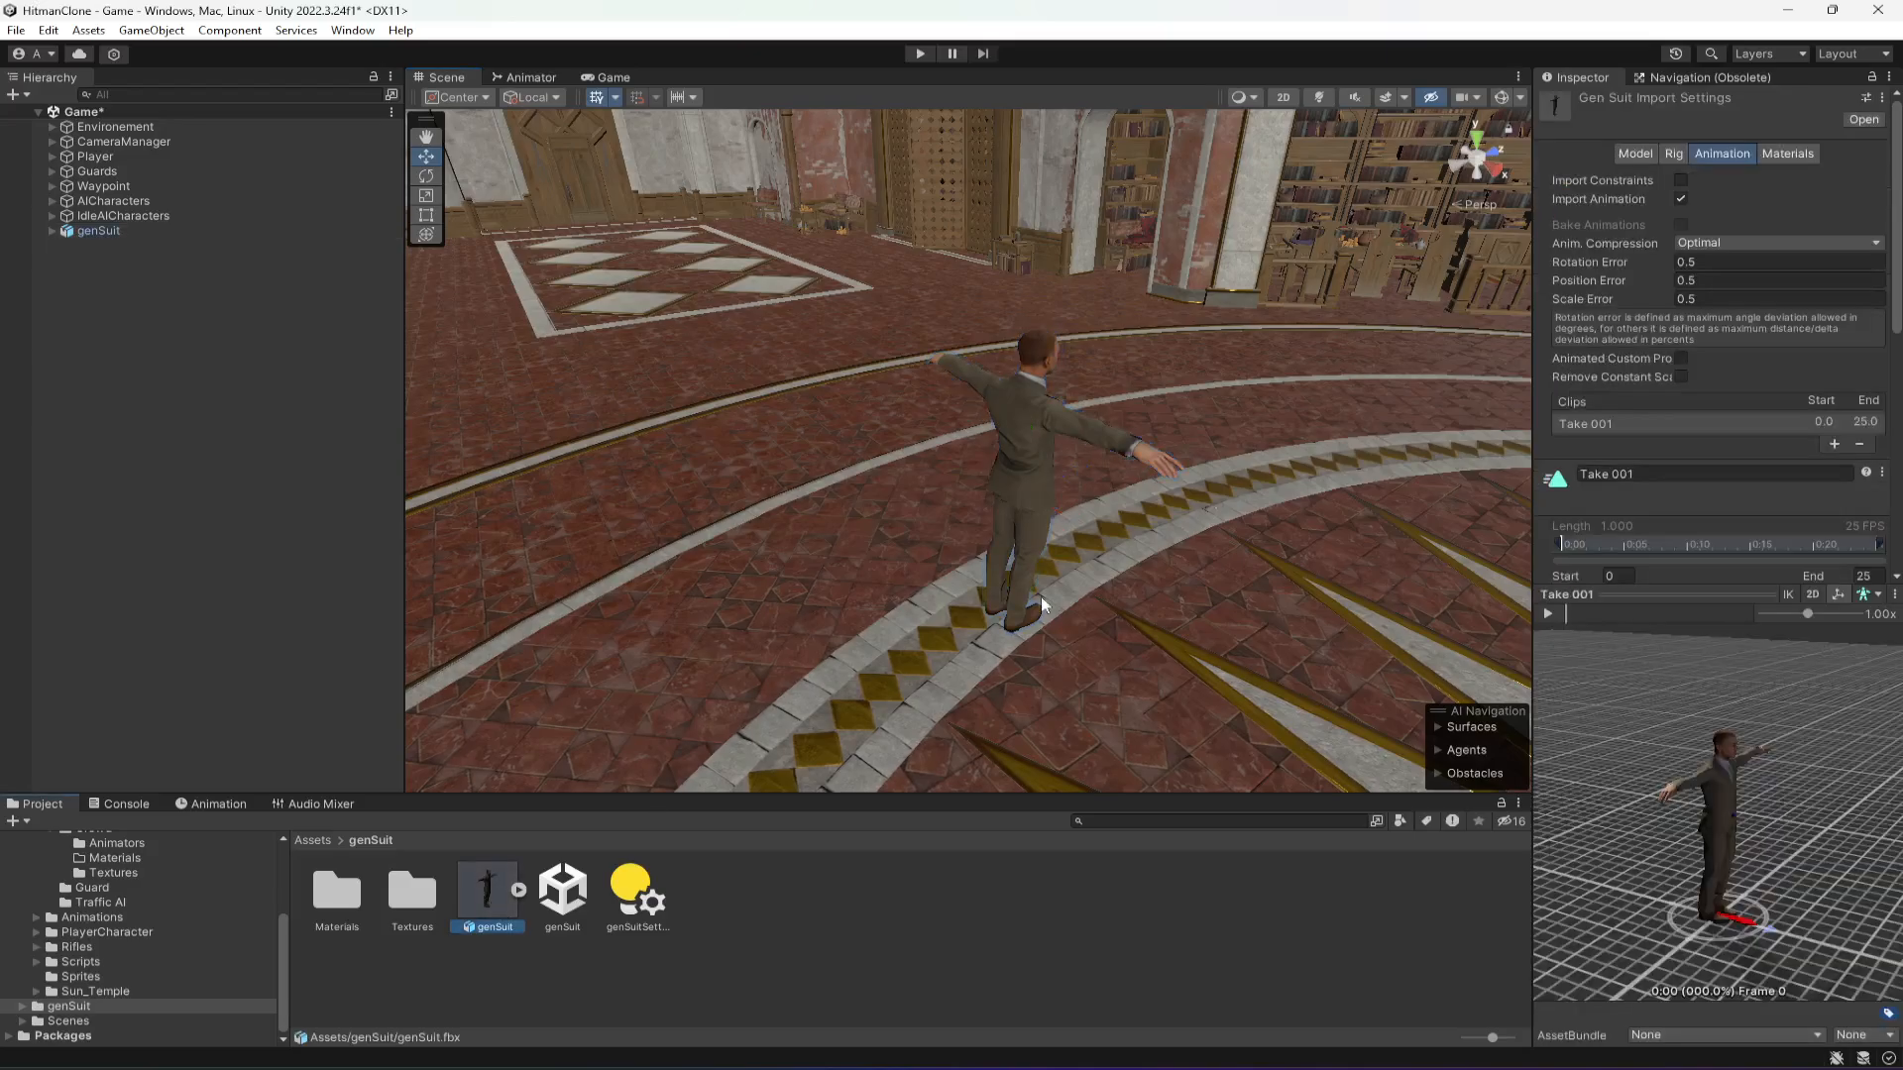
right_drag(1070, 368, 1003, 362)
click(1676, 153)
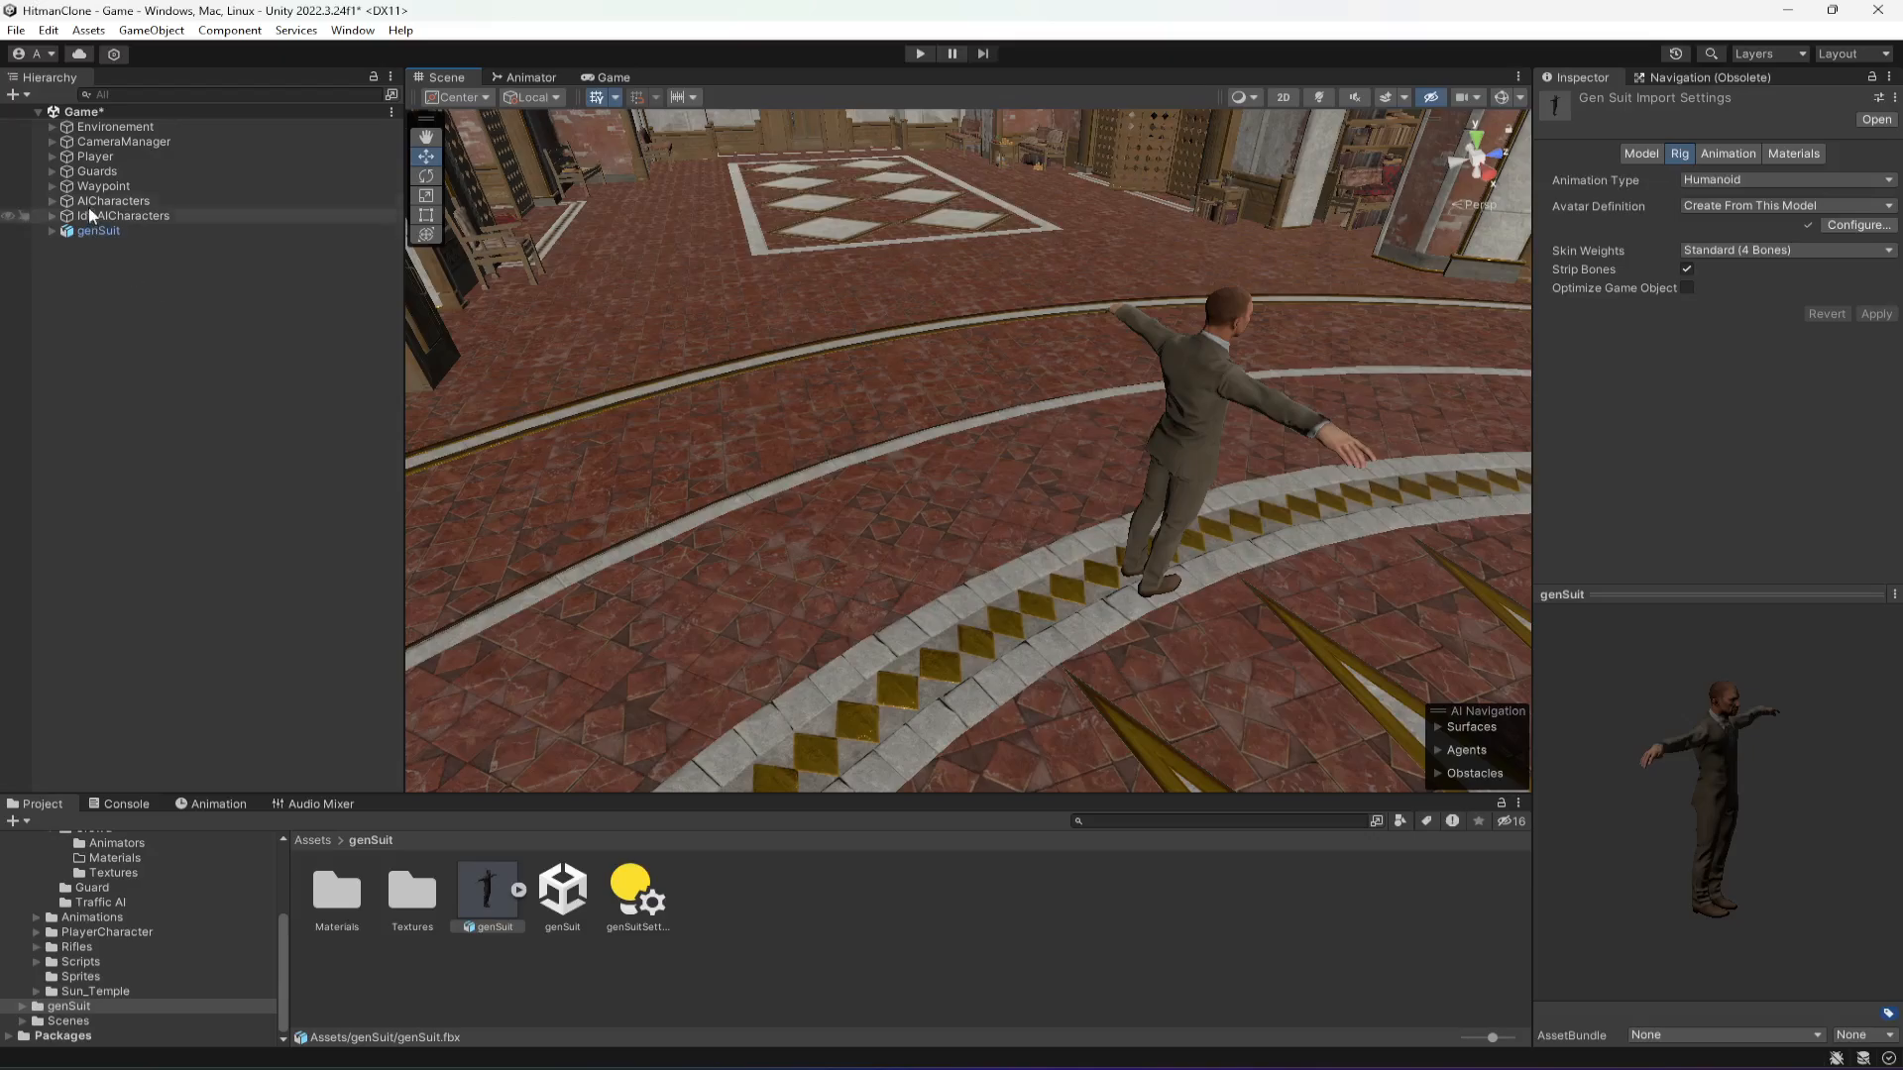
- Delete genSuit from the scene and place a new instance of the model next to the Player for size comparison
click(109, 232)
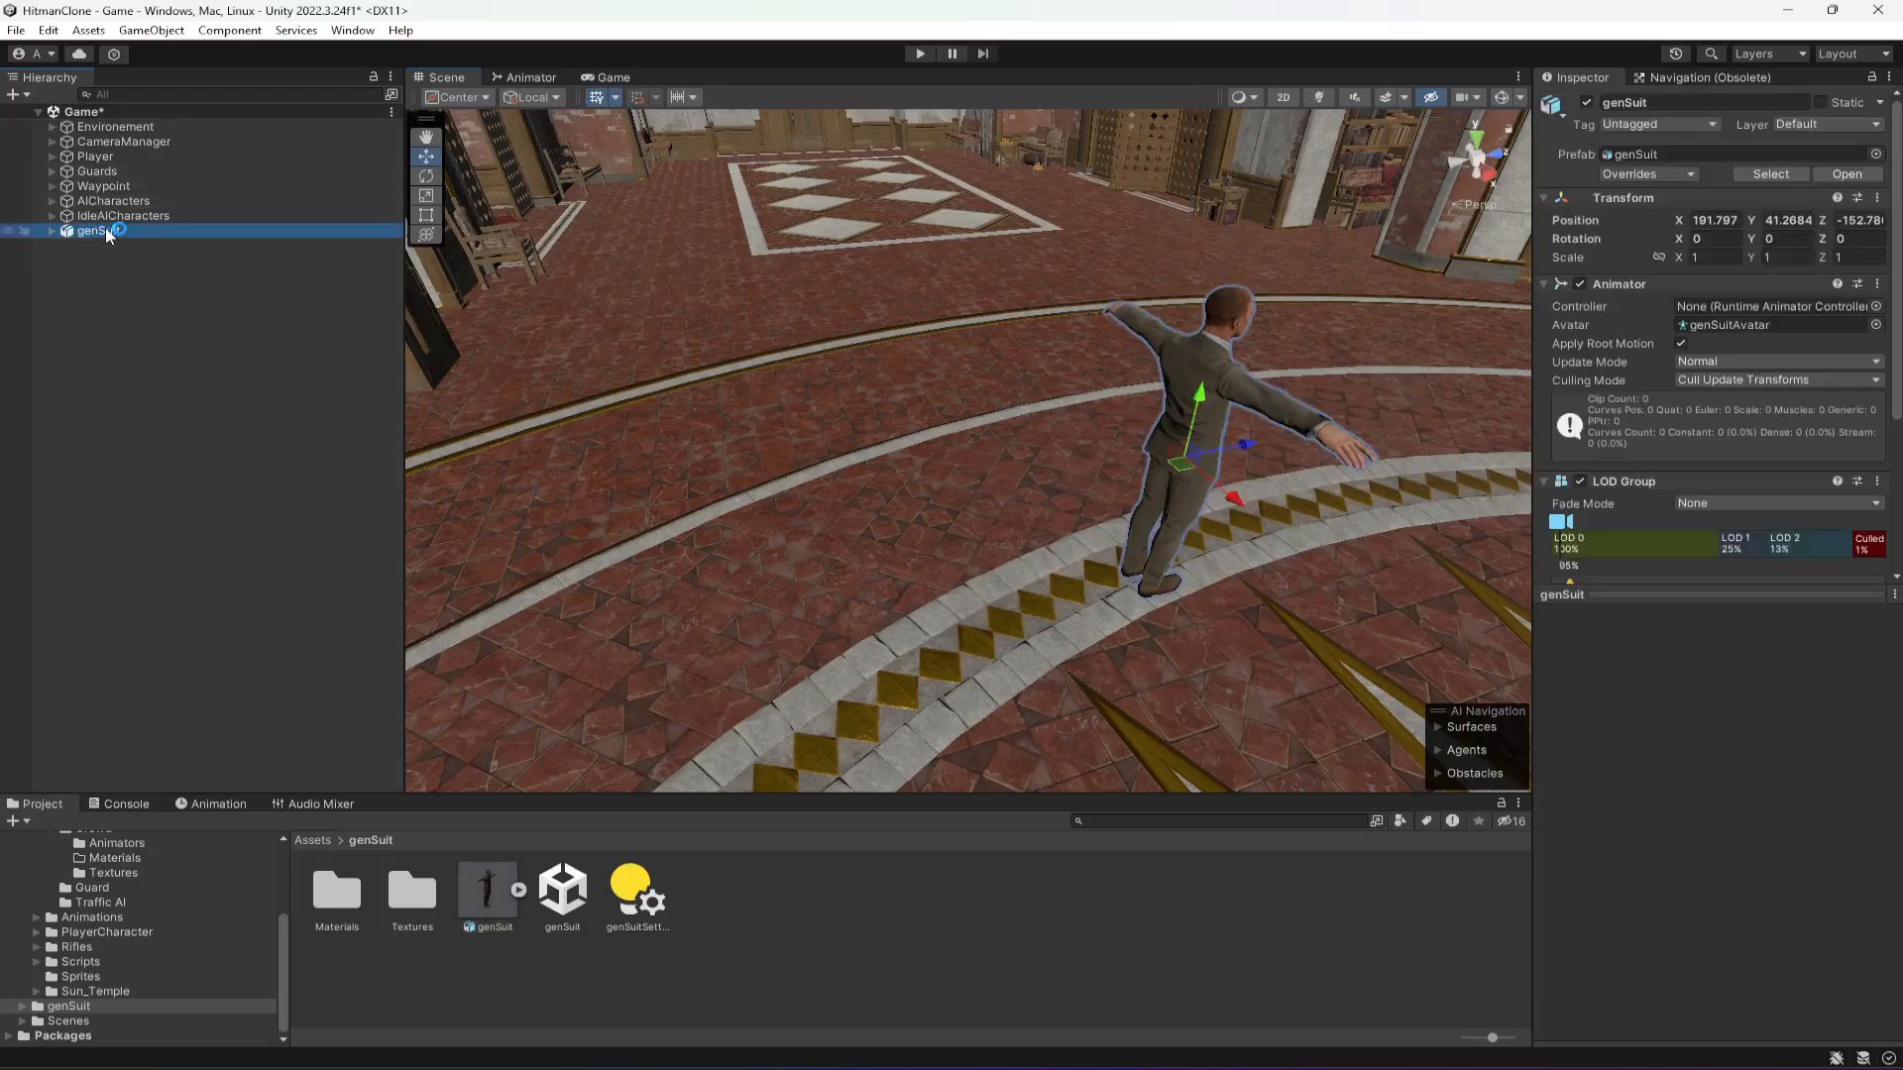
key(Delete)
double_click(94, 159)
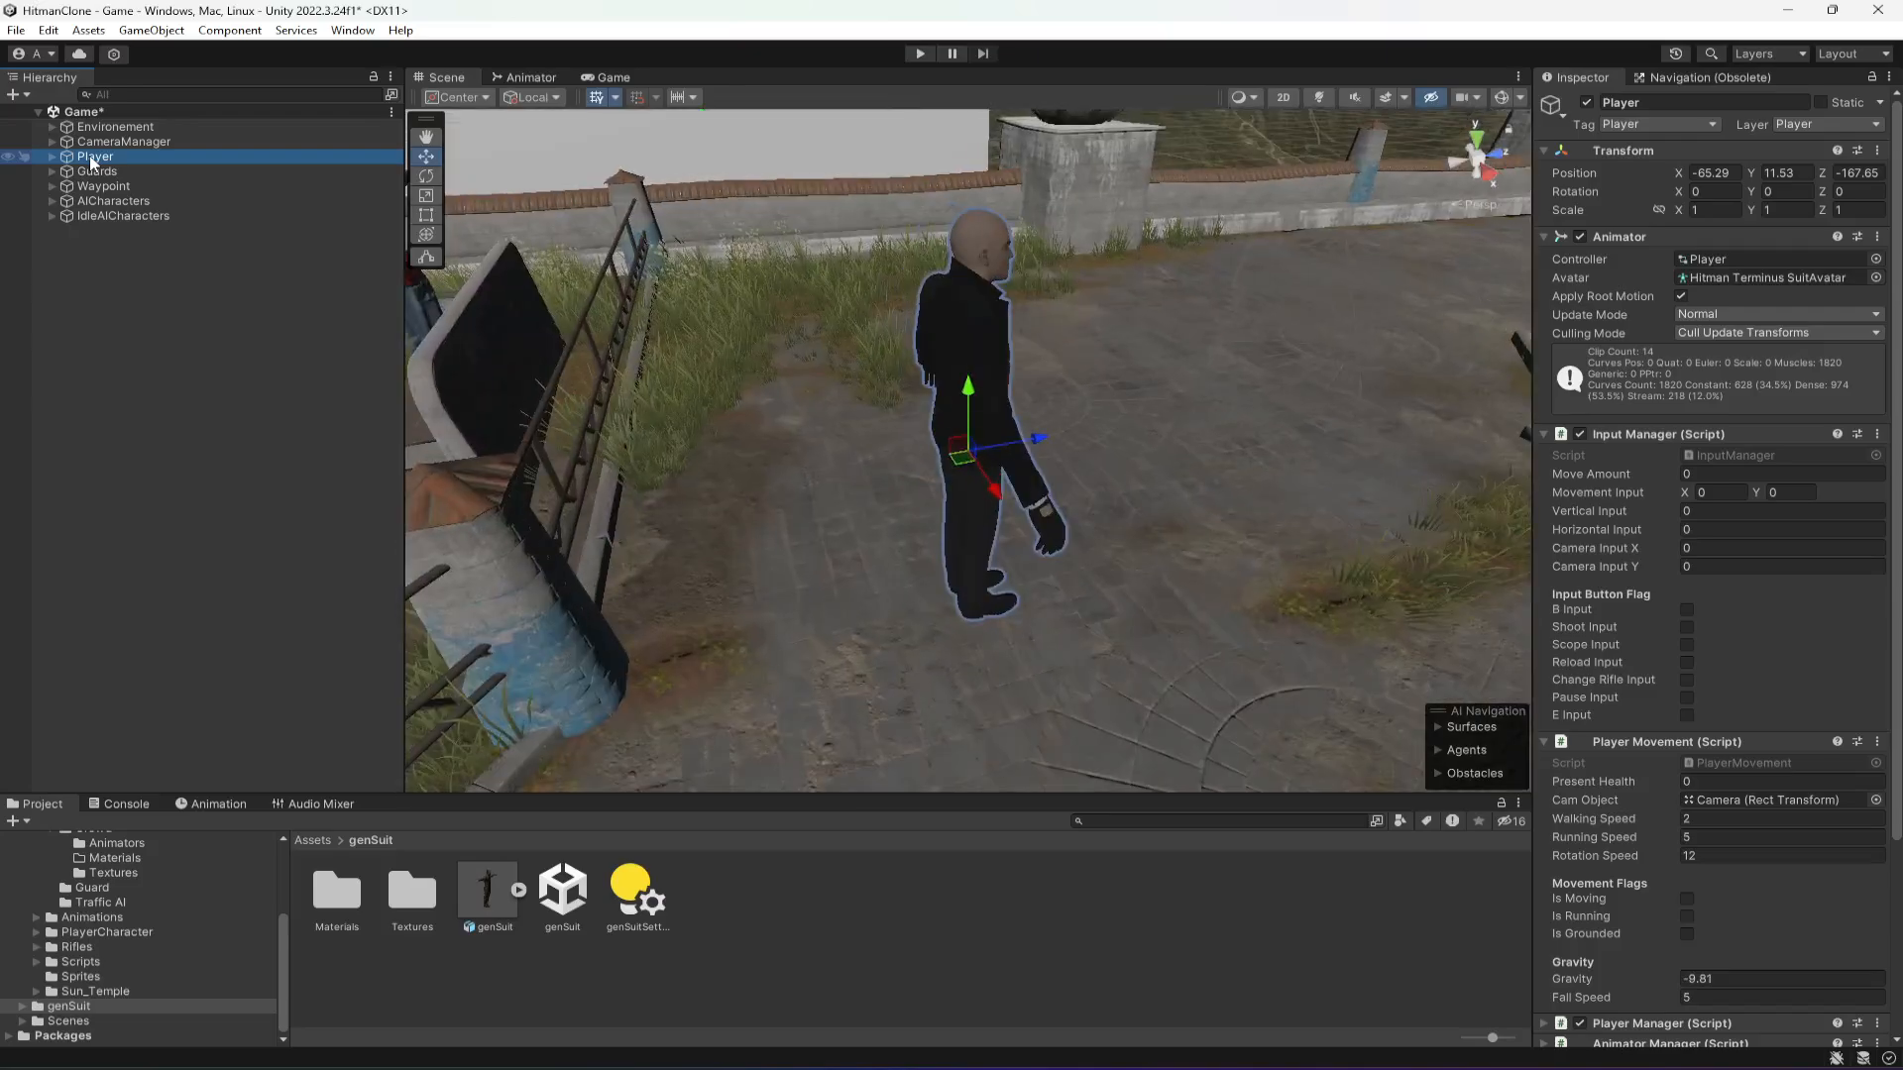
drag(484, 883, 1013, 693)
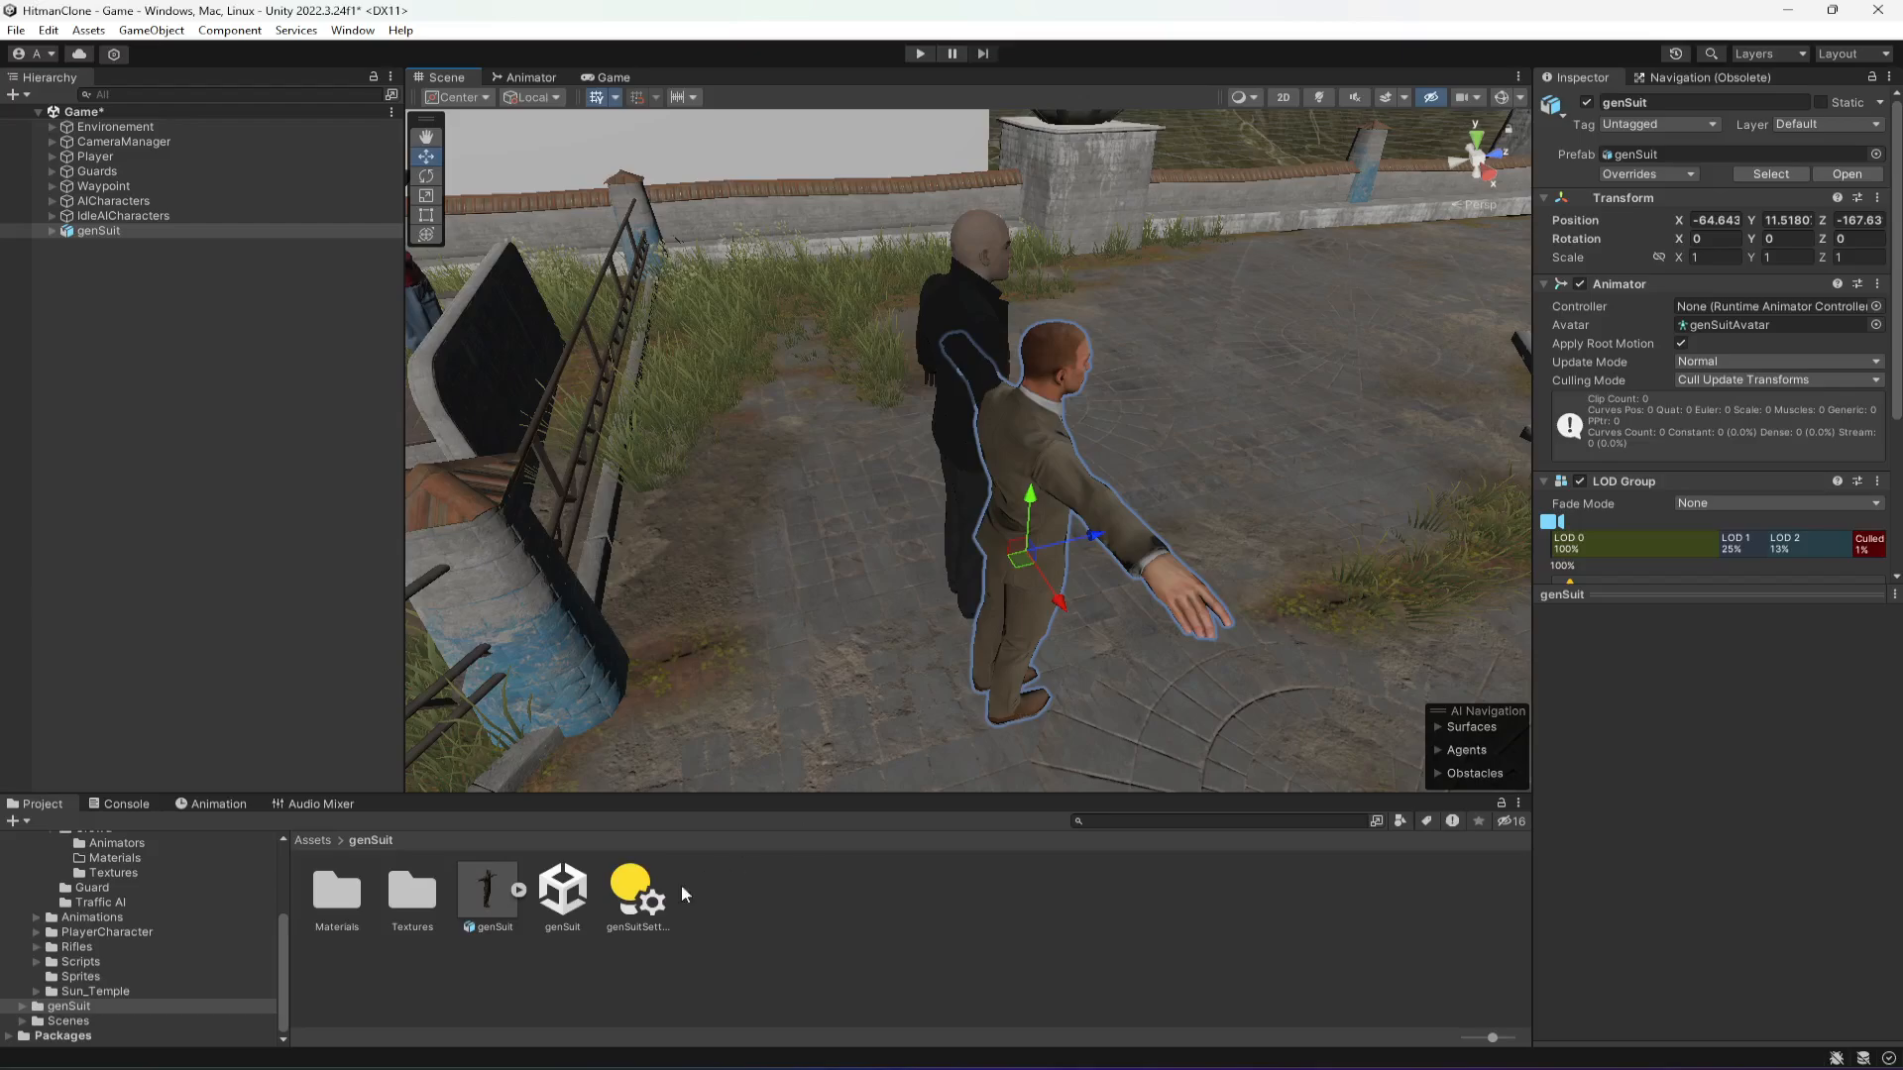
- Set the genSuit model's import Scale Factor to 0.012 and apply it
click(496, 906)
click(1645, 156)
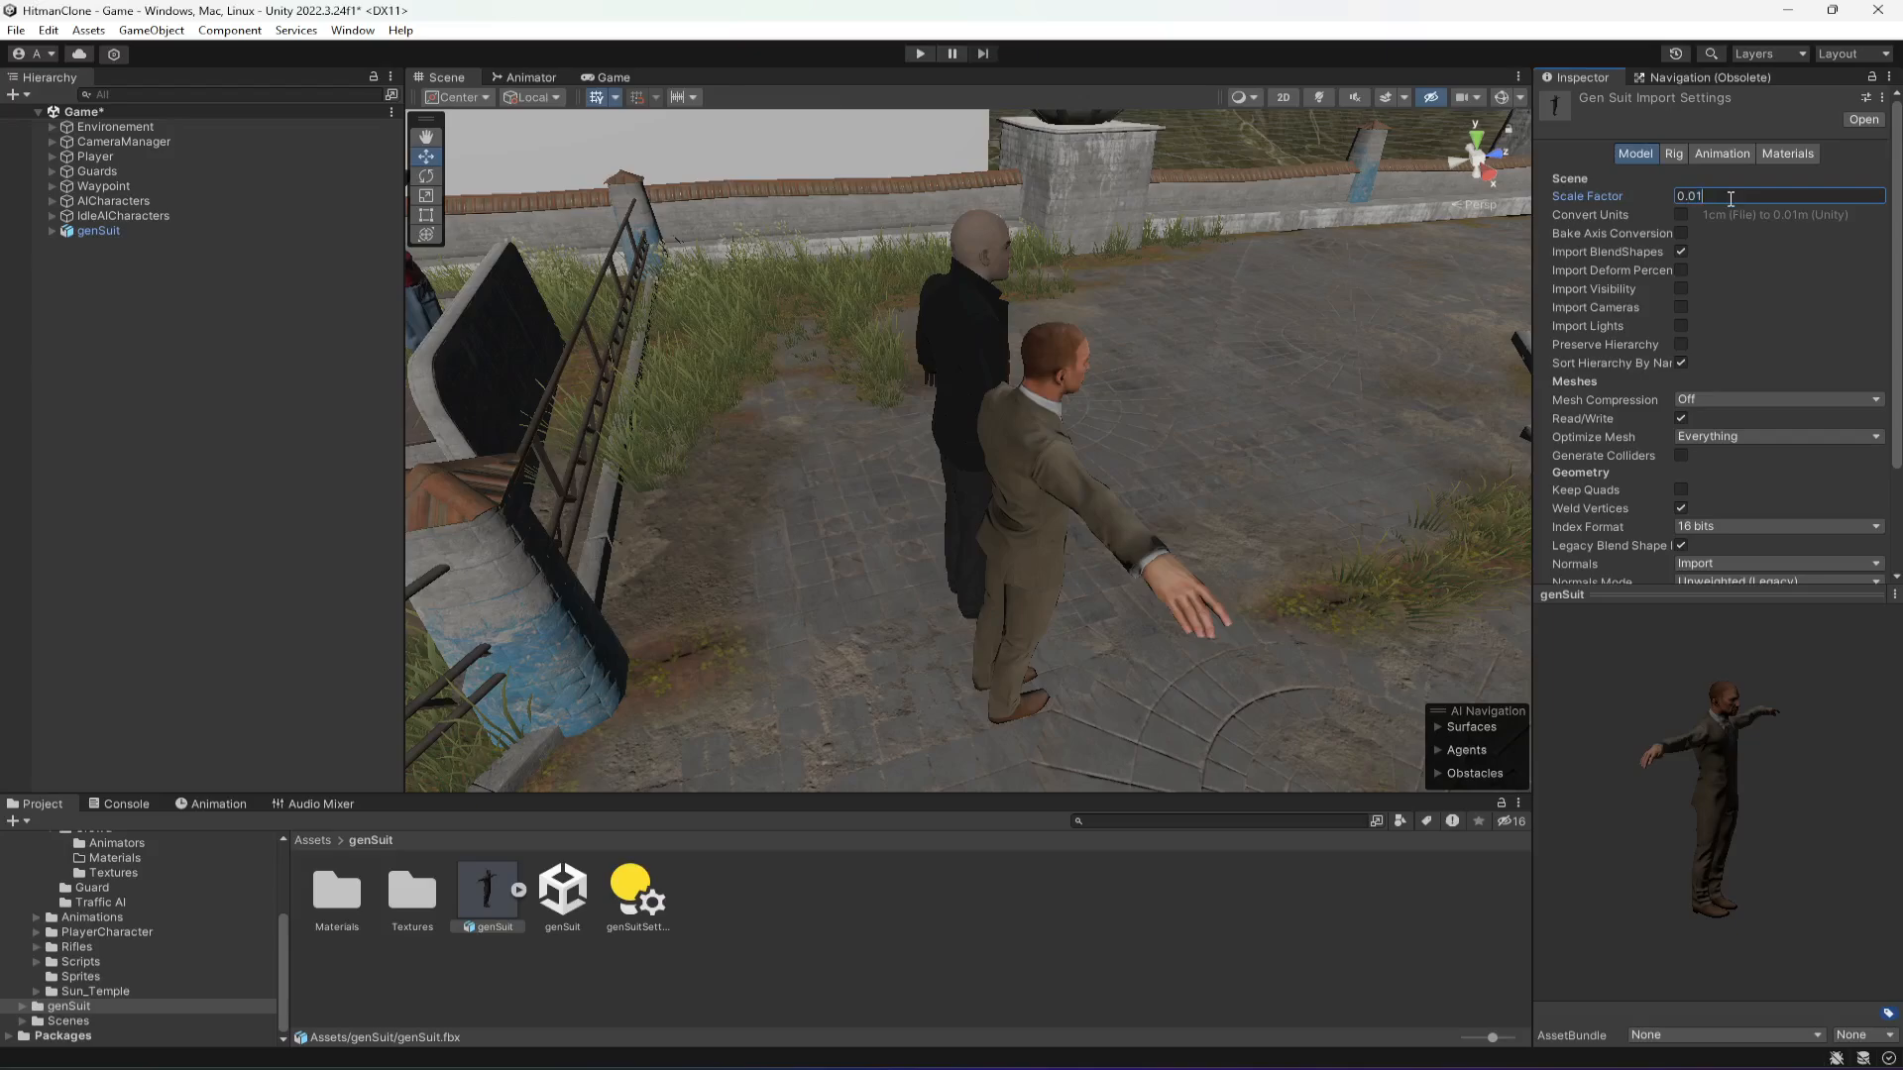
scroll(1727, 354, down, 3)
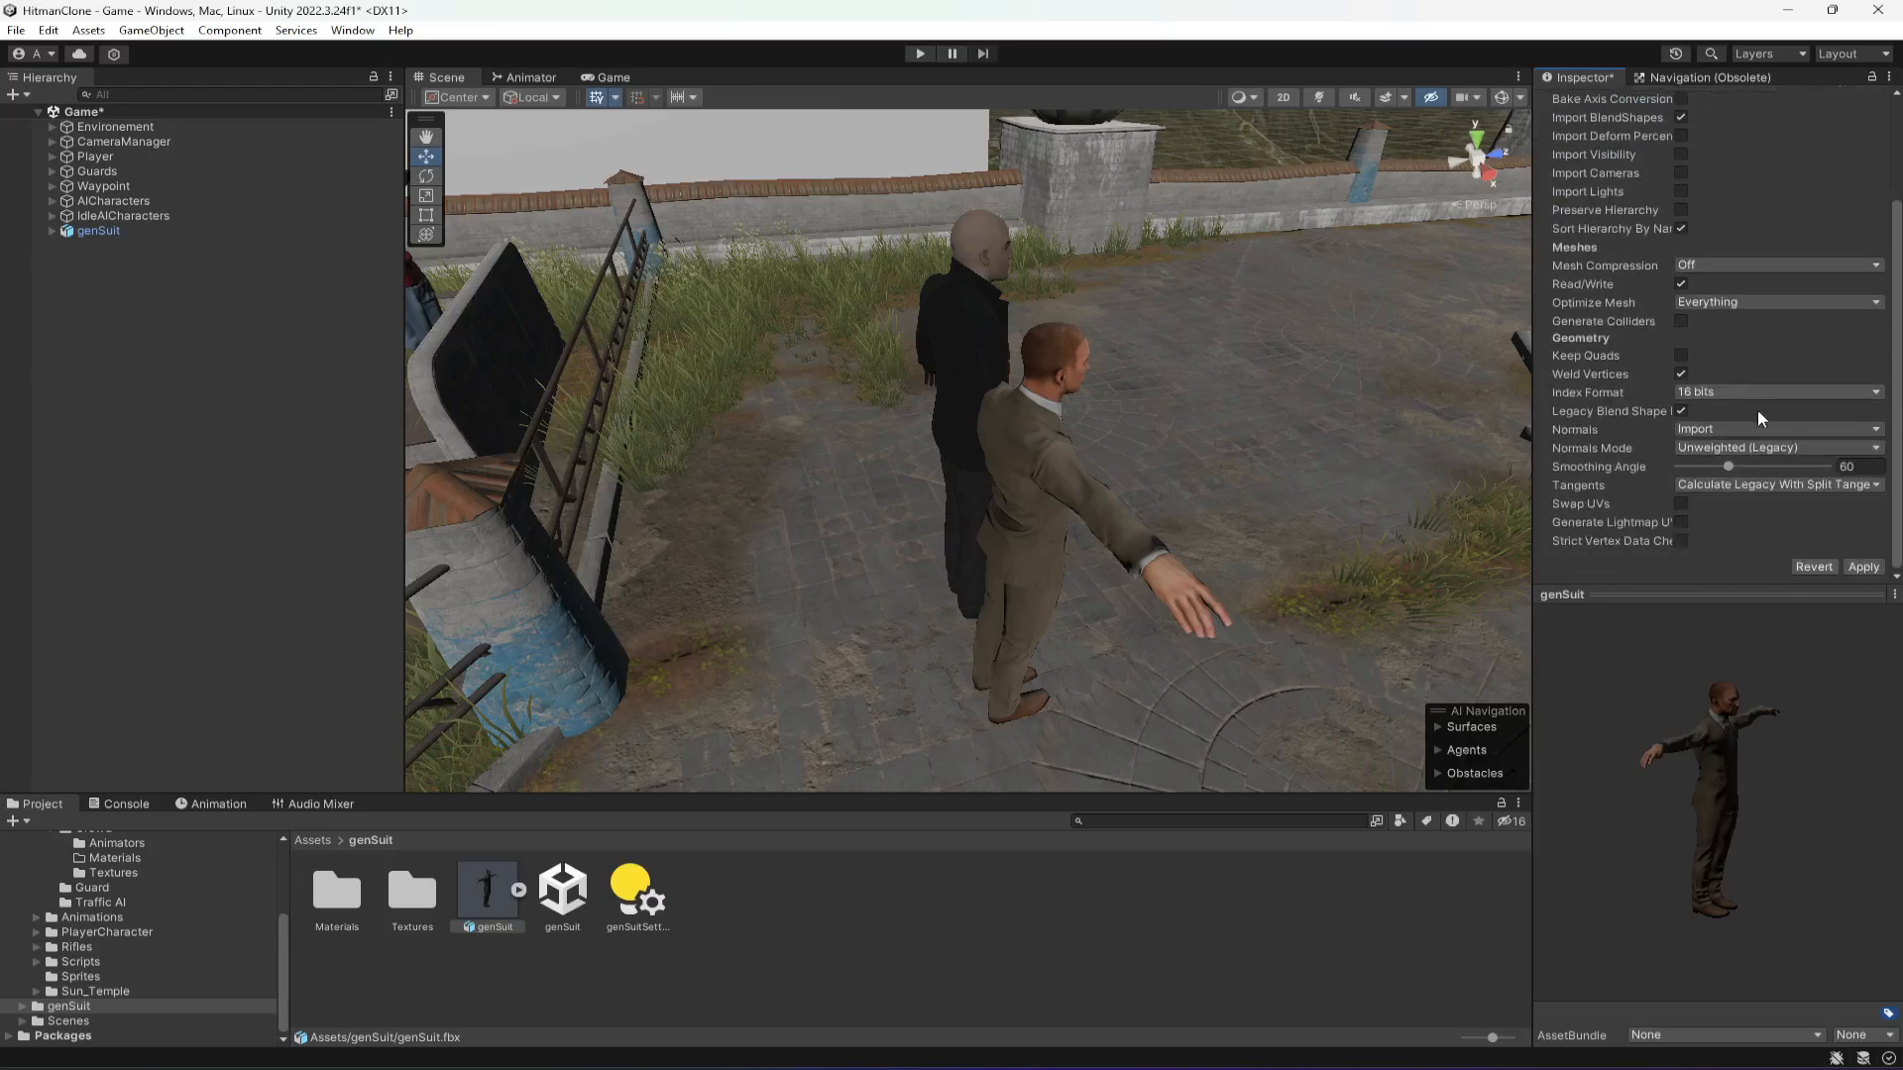
click(1863, 567)
scroll(1823, 500, up, 3)
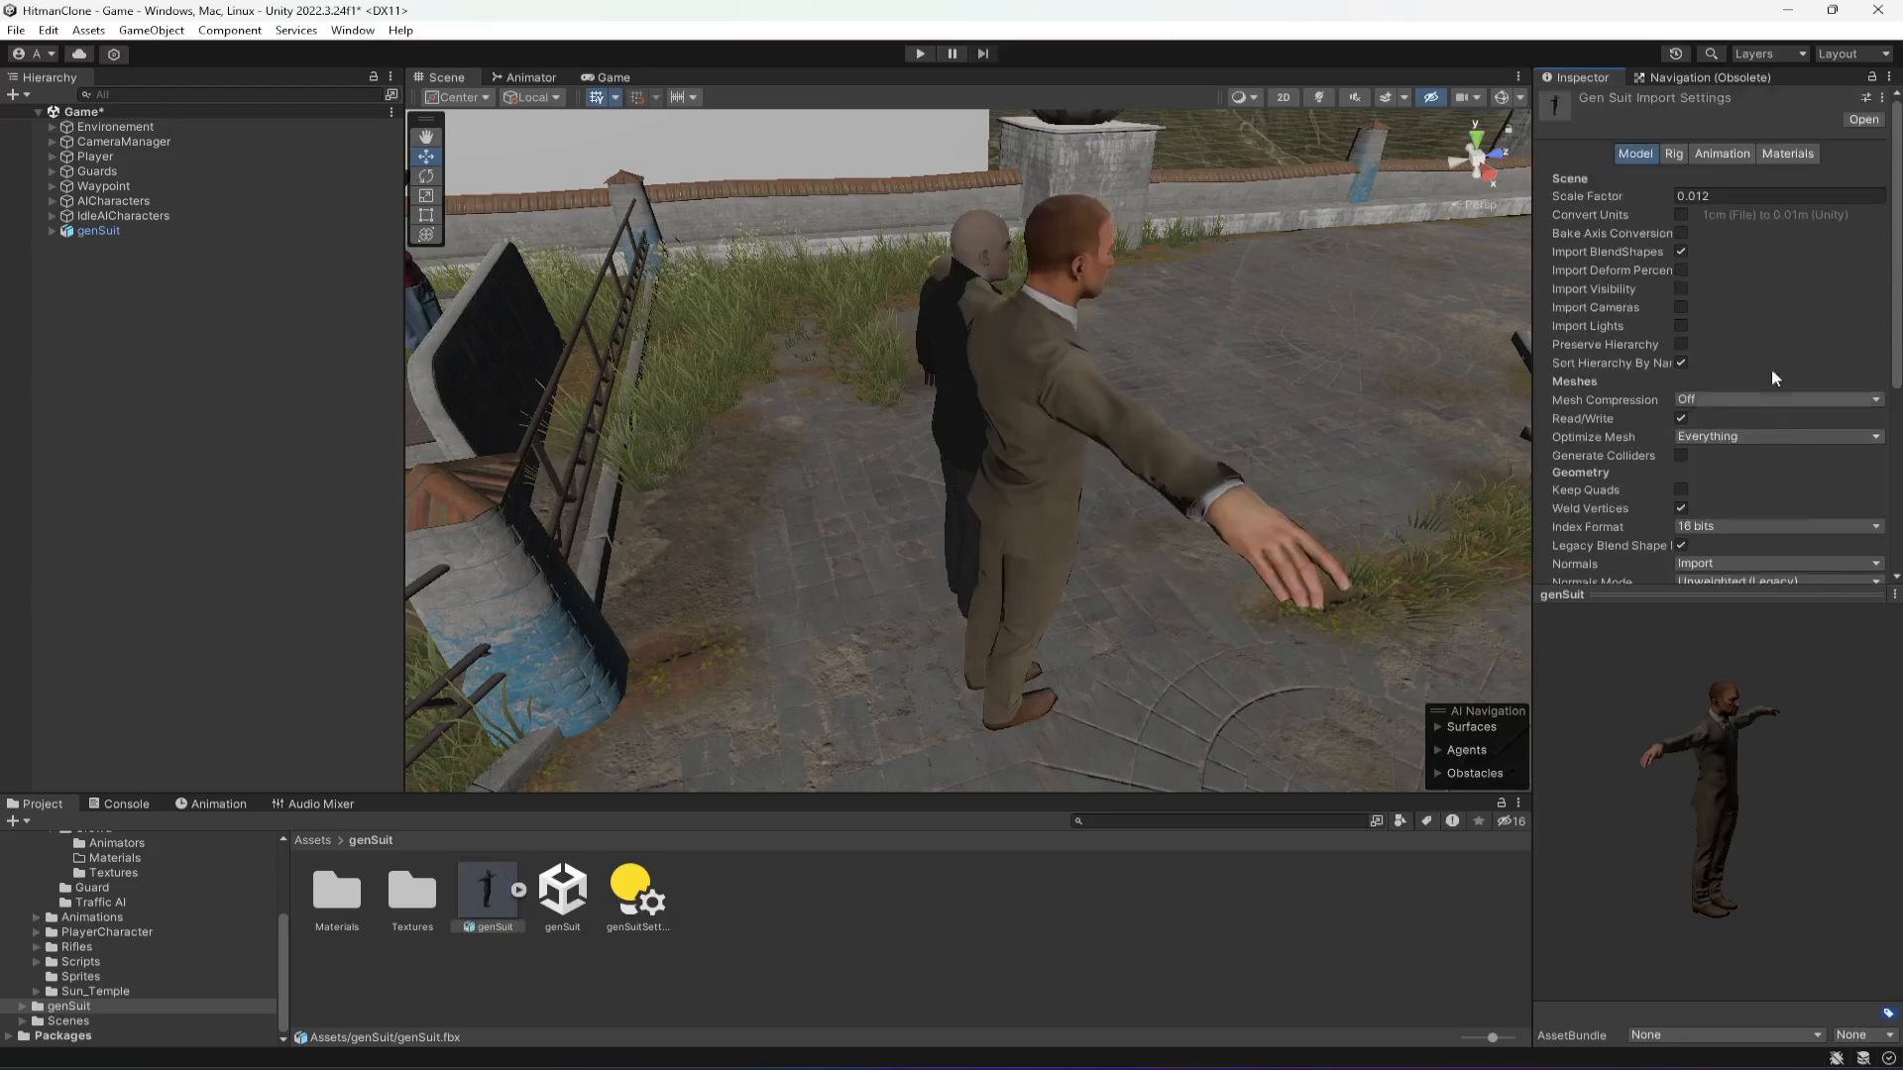
- Lower the genSuit model's import Scale Factor slightly to better match the Player's height, and apply it
click(1774, 204)
scroll(1757, 415, down, 5)
click(1862, 402)
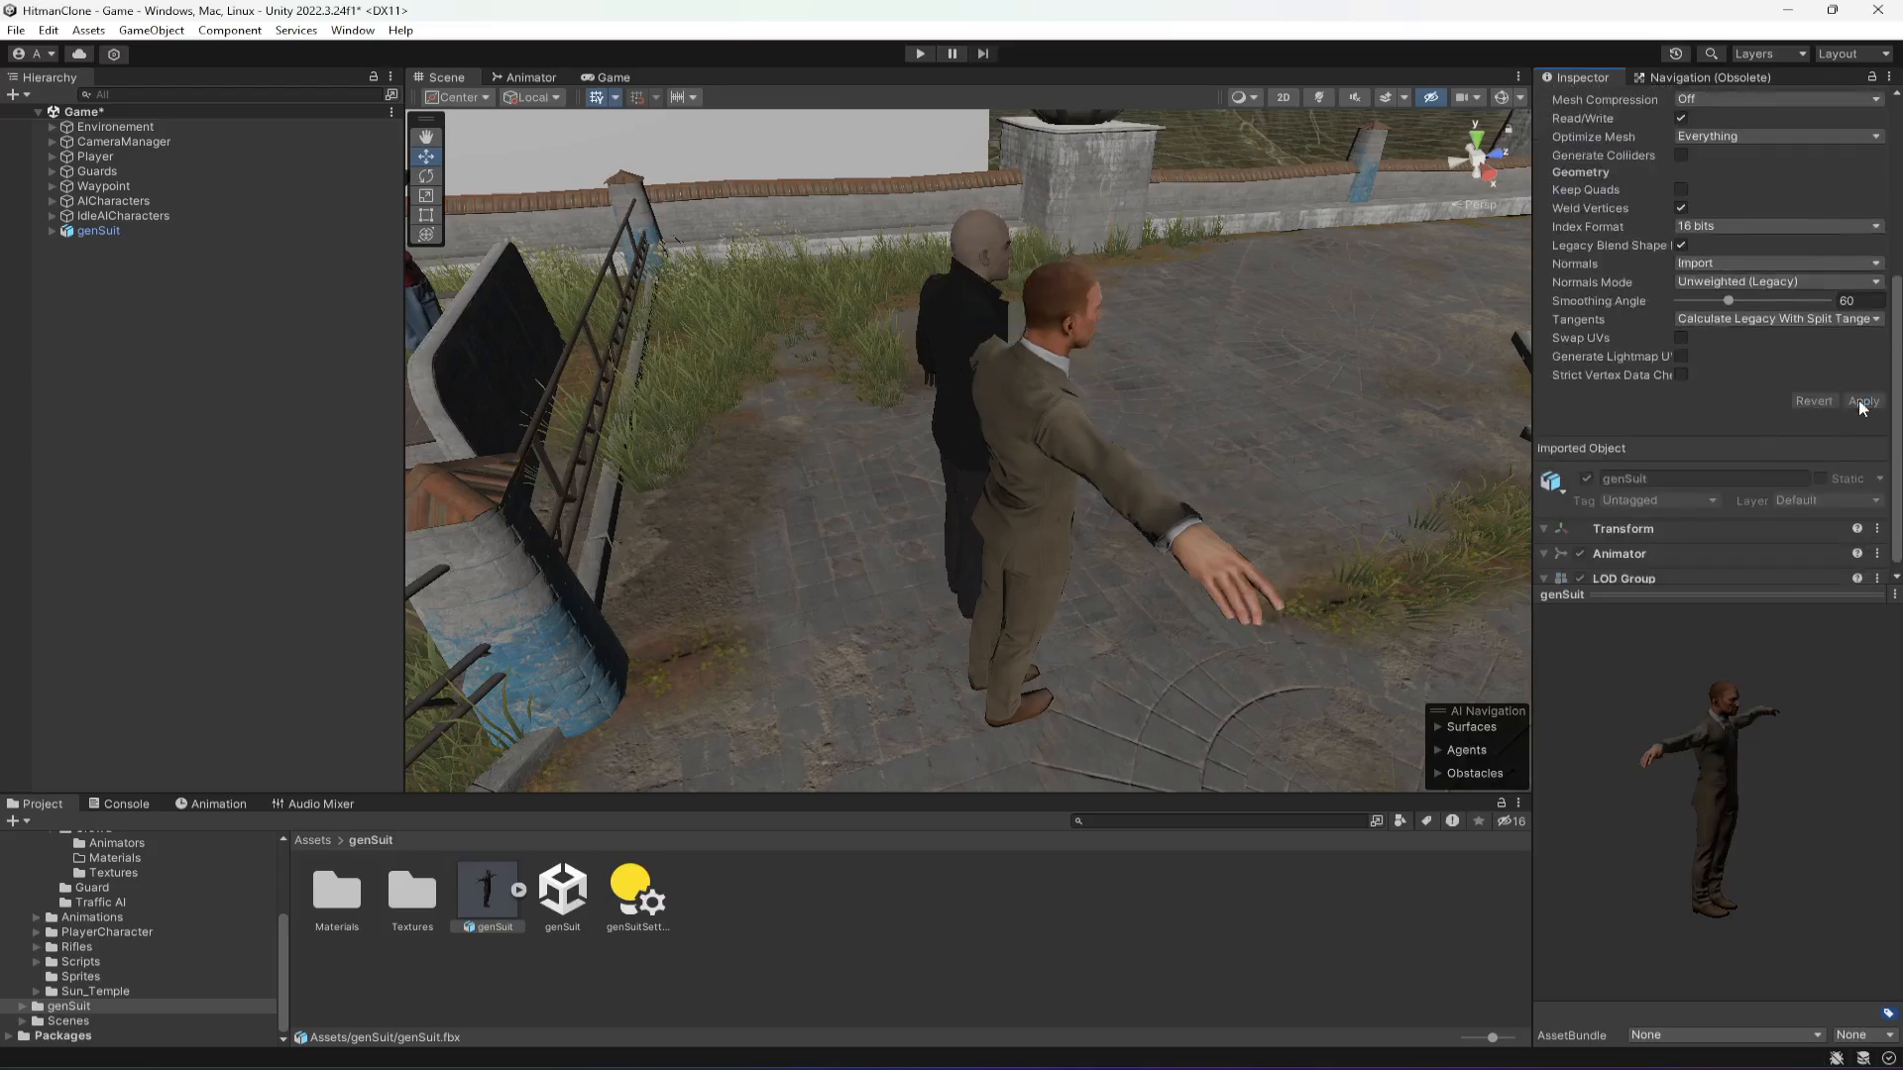
- Delete the genSuit comparison character standing beside the Player from the scene
click(1082, 461)
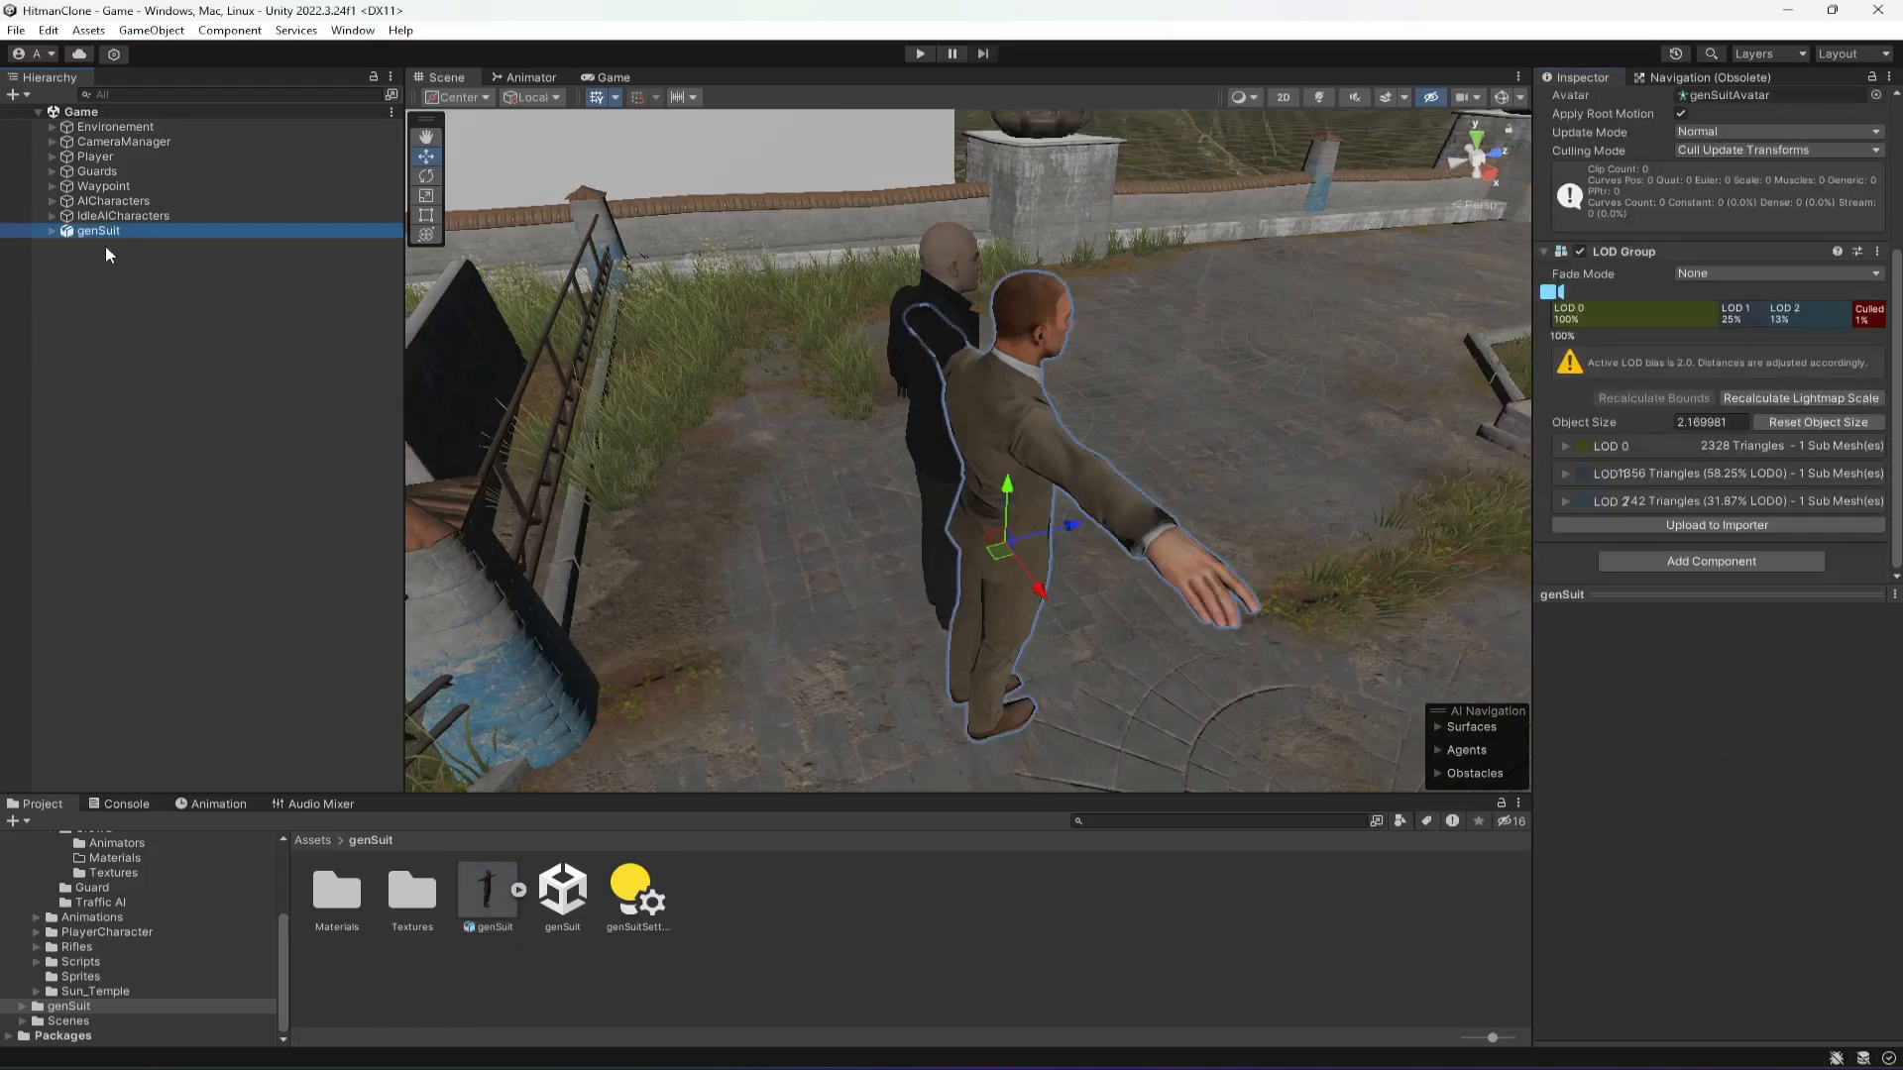
key(Delete)
right_drag(598, 467, 1243, 336)
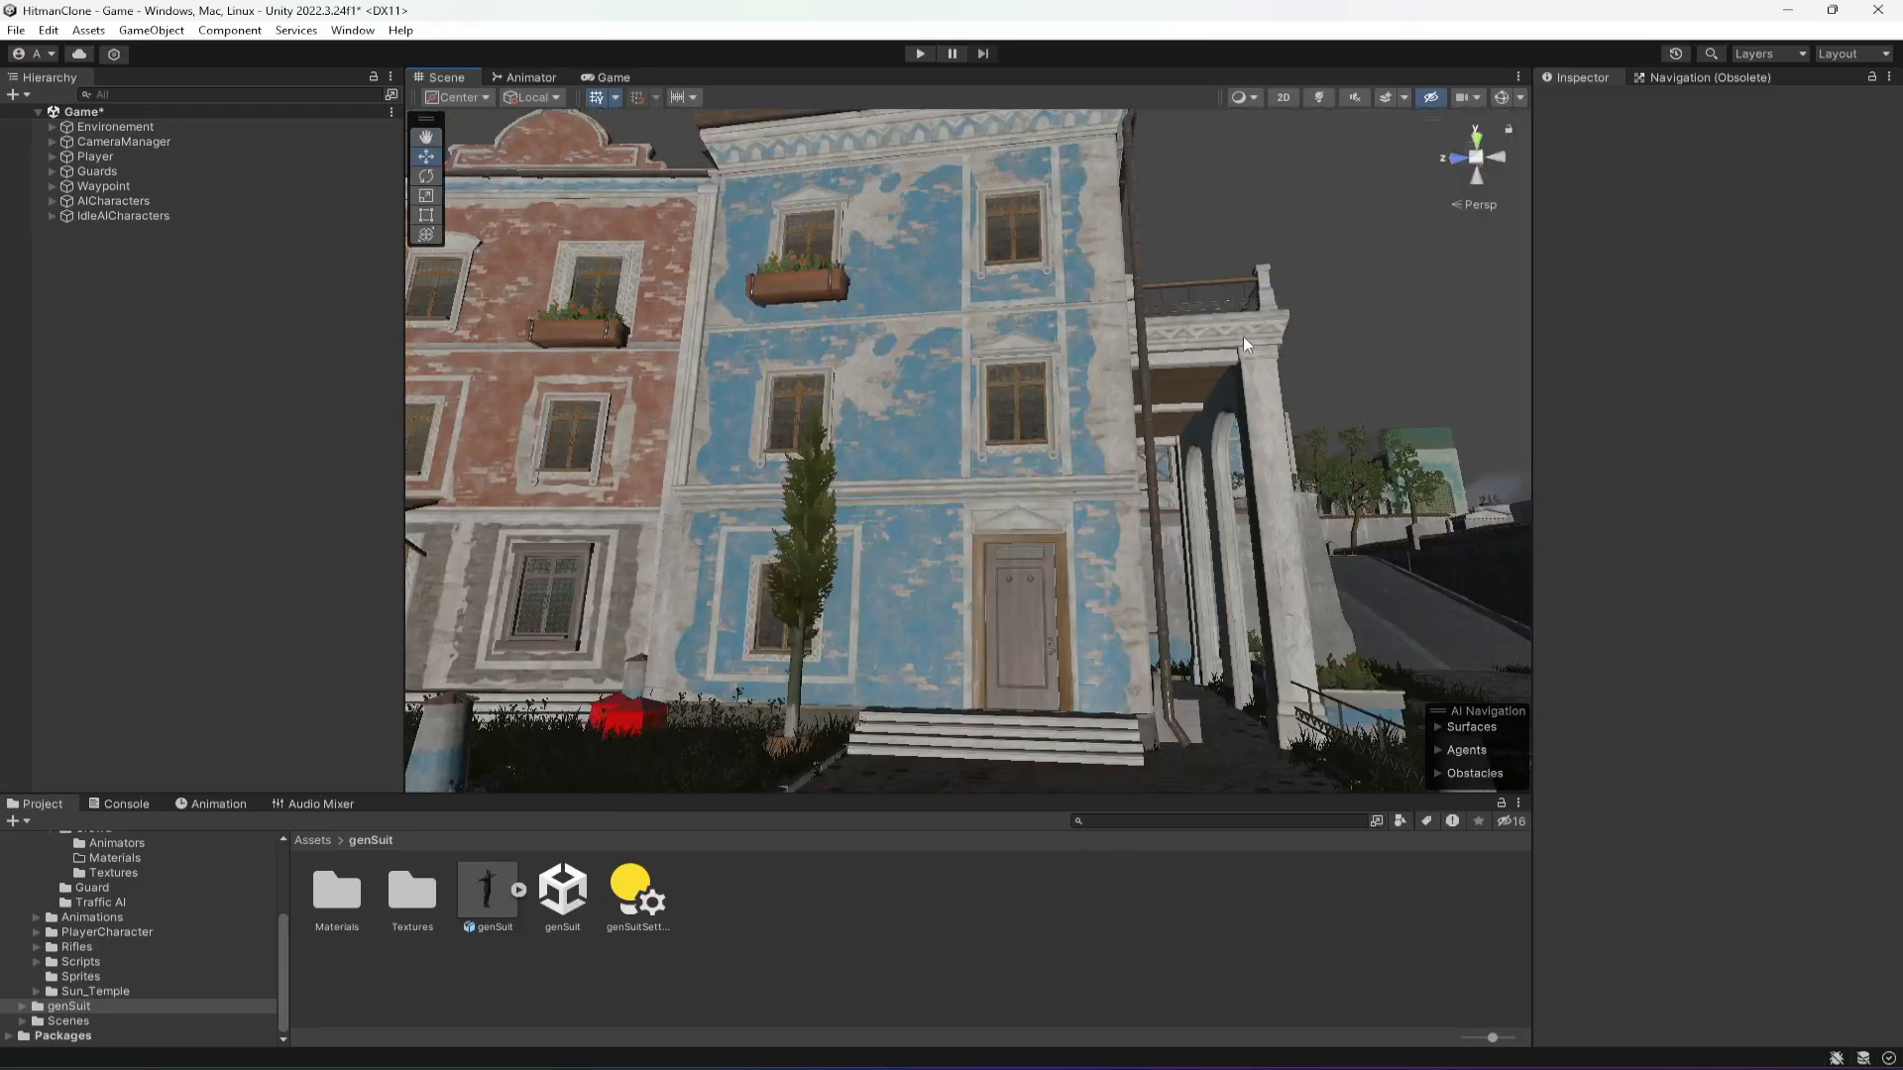
- Place a genSuit character on the patterned circular floor inside the domed temple building
scroll(1205, 444, up, 8)
scroll(1210, 456, down, 10)
scroll(1210, 456, up, 8)
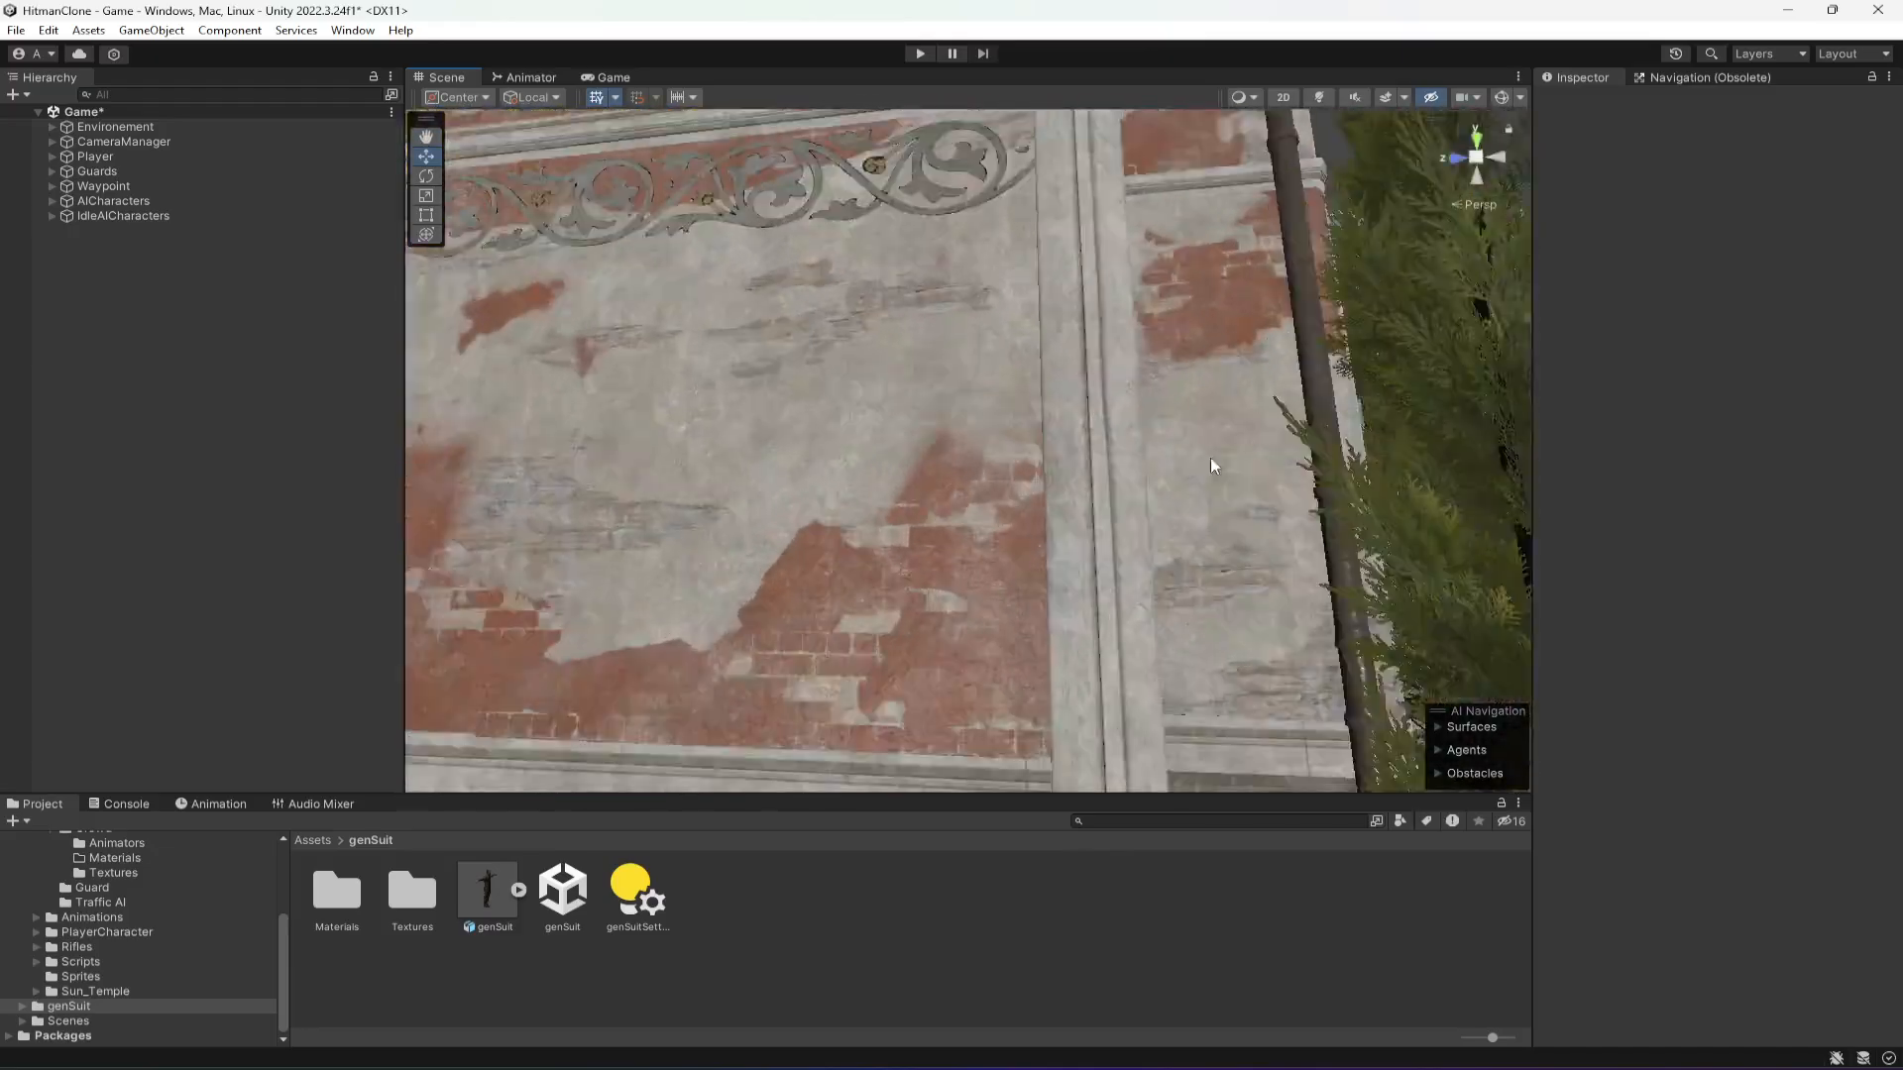
scroll(1210, 456, up, 15)
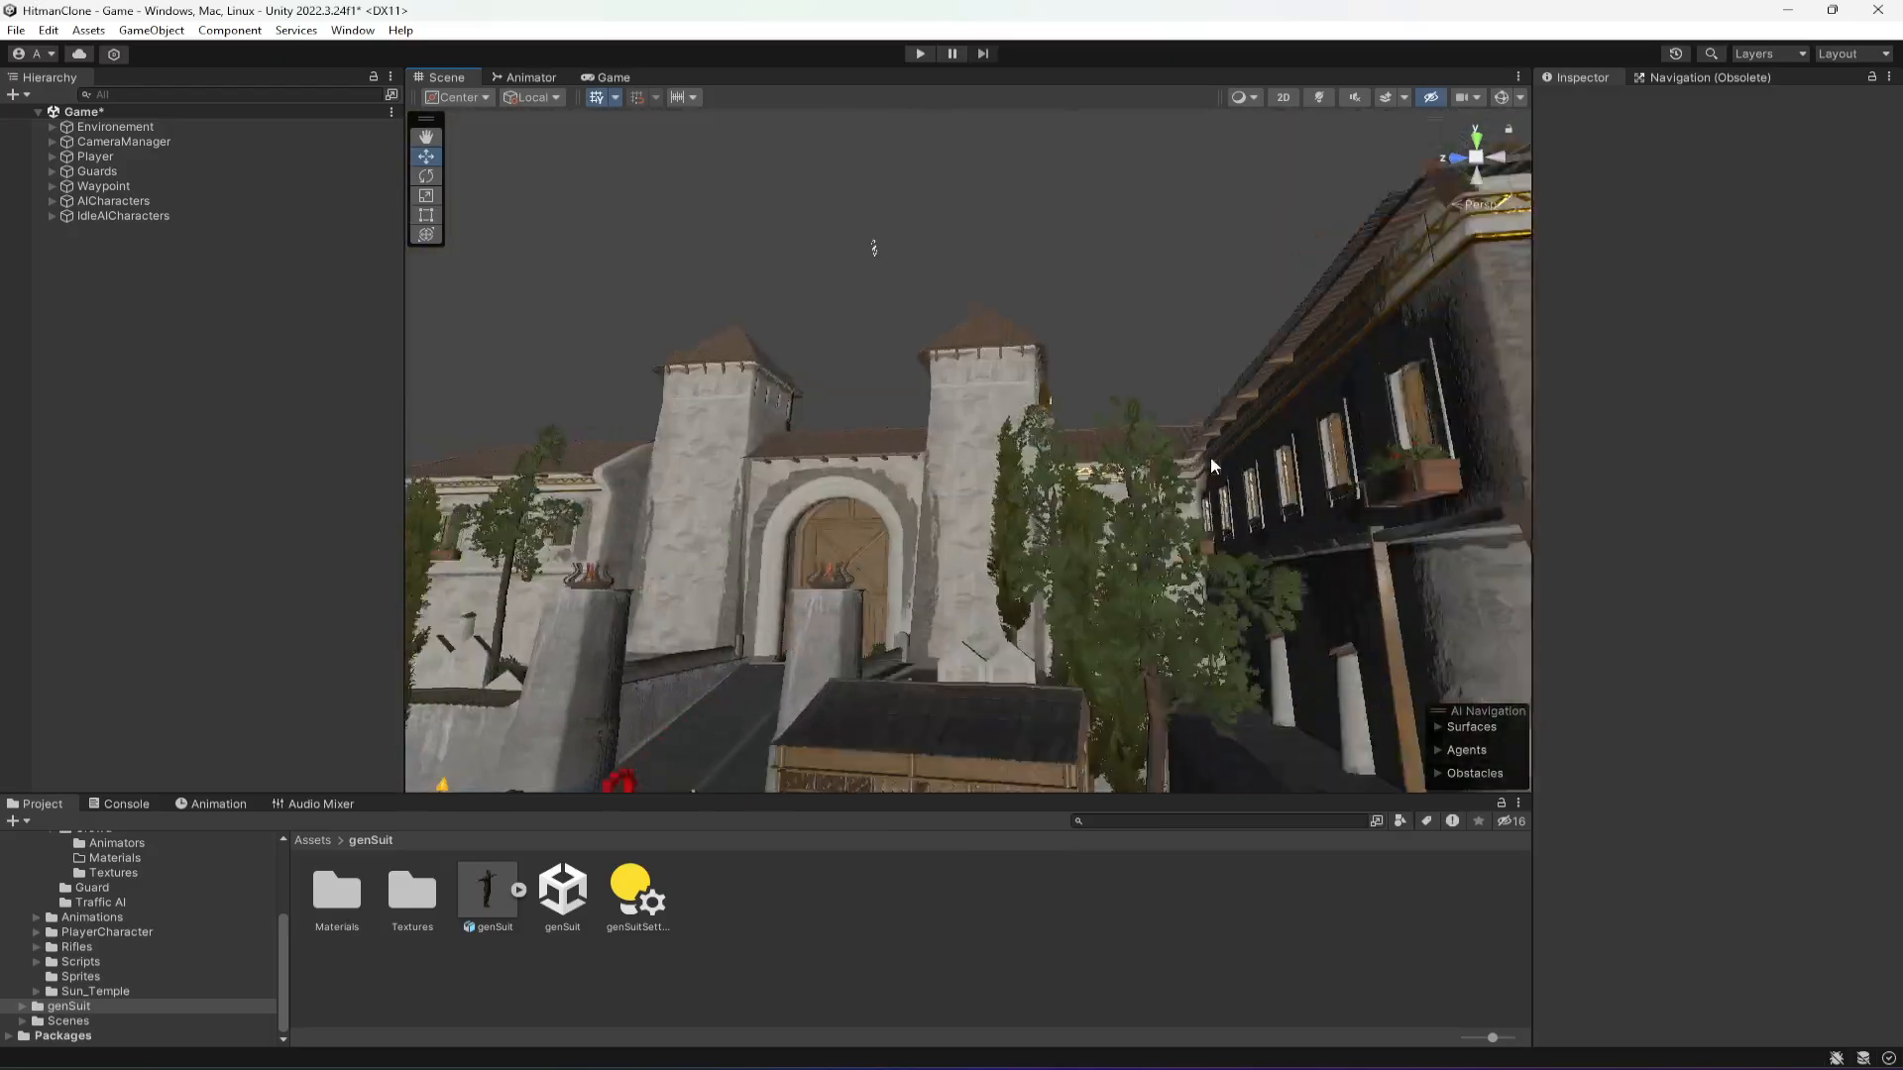
scroll(1210, 456, up, 15)
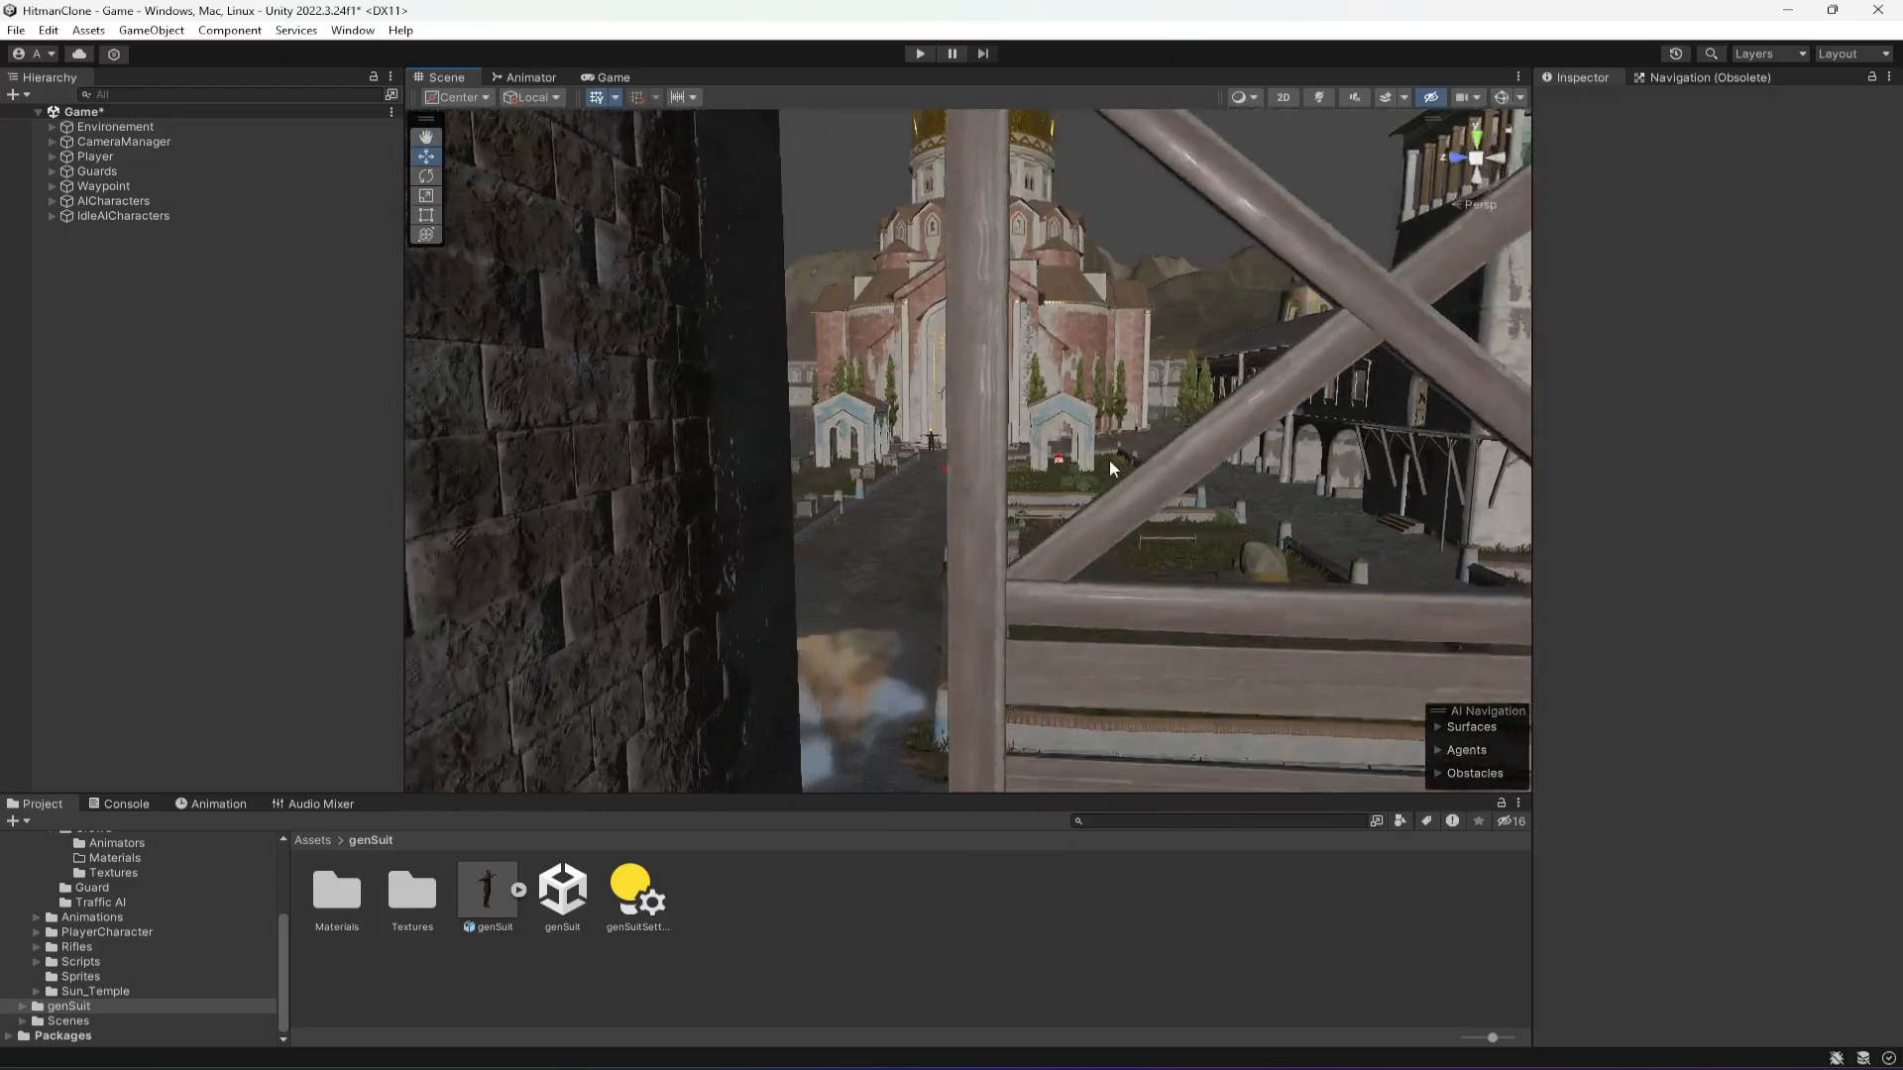
scroll(1112, 469, up, 12)
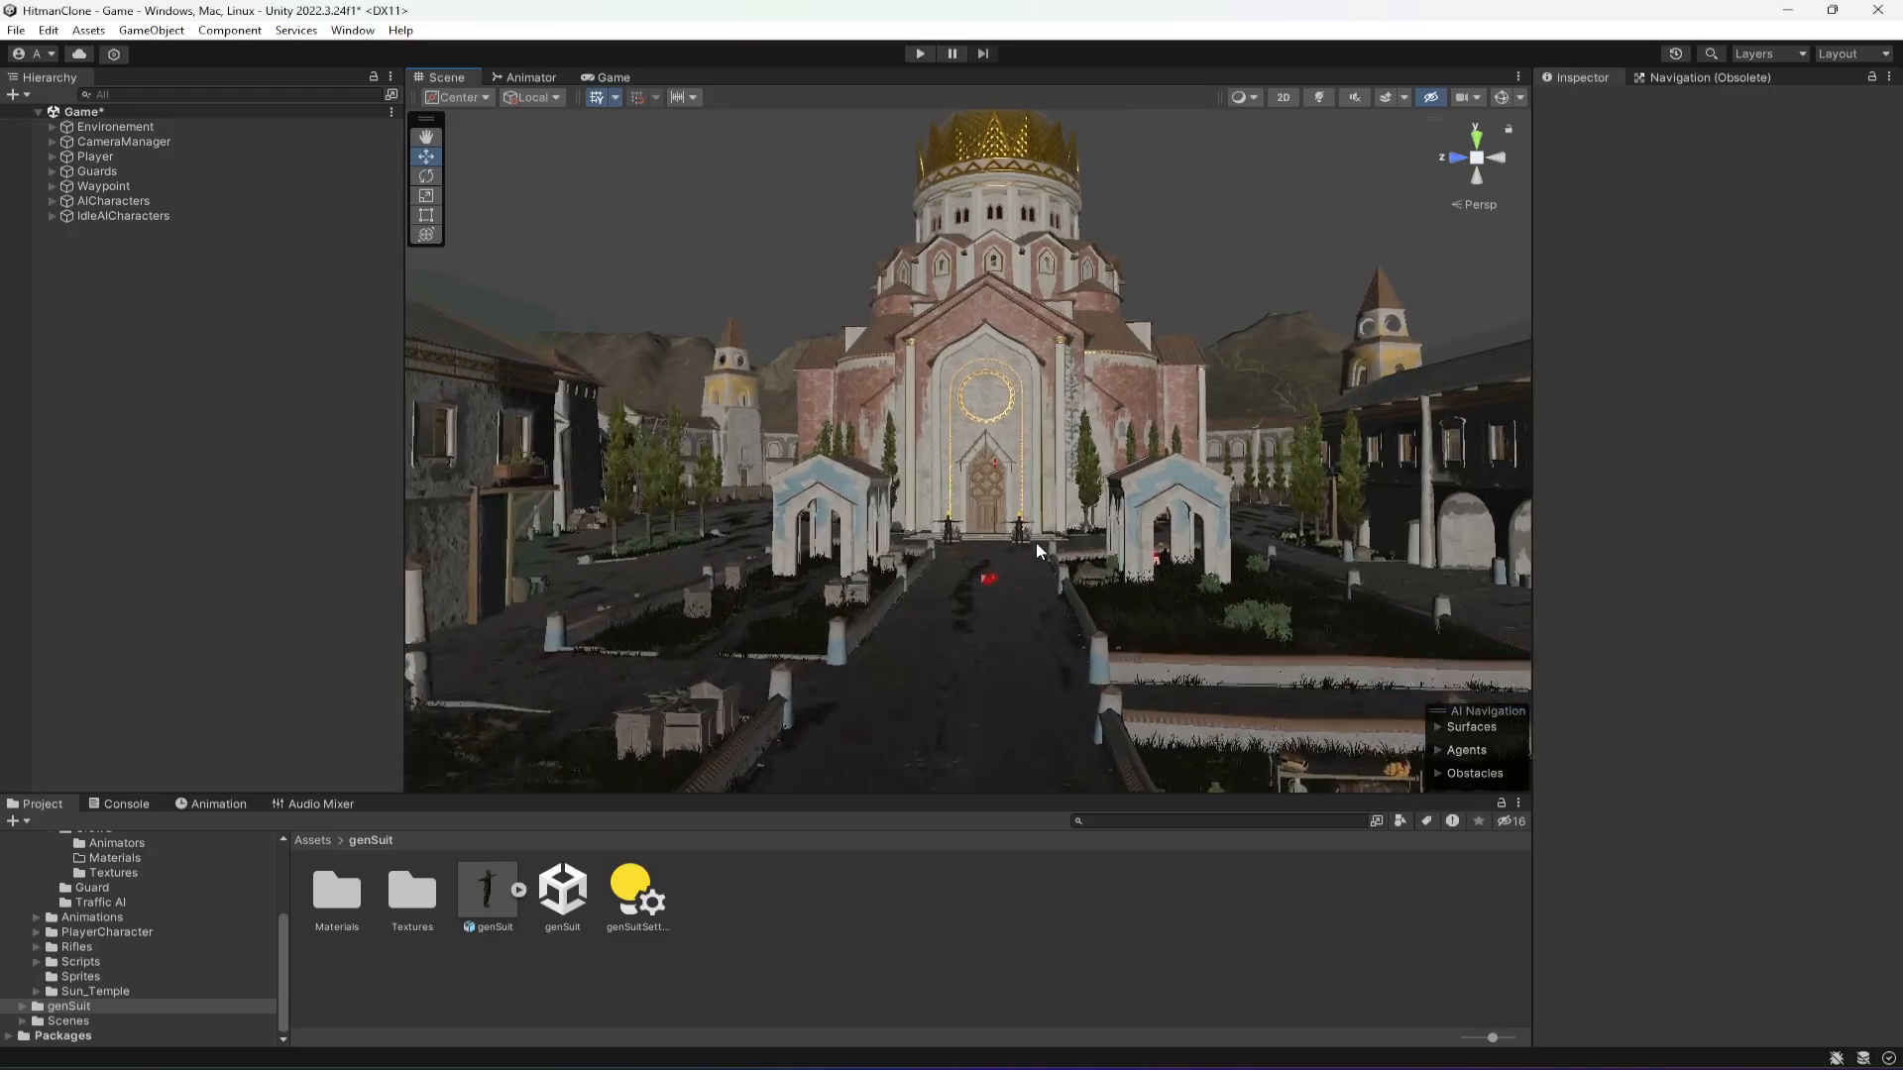
scroll(1037, 545, up, 15)
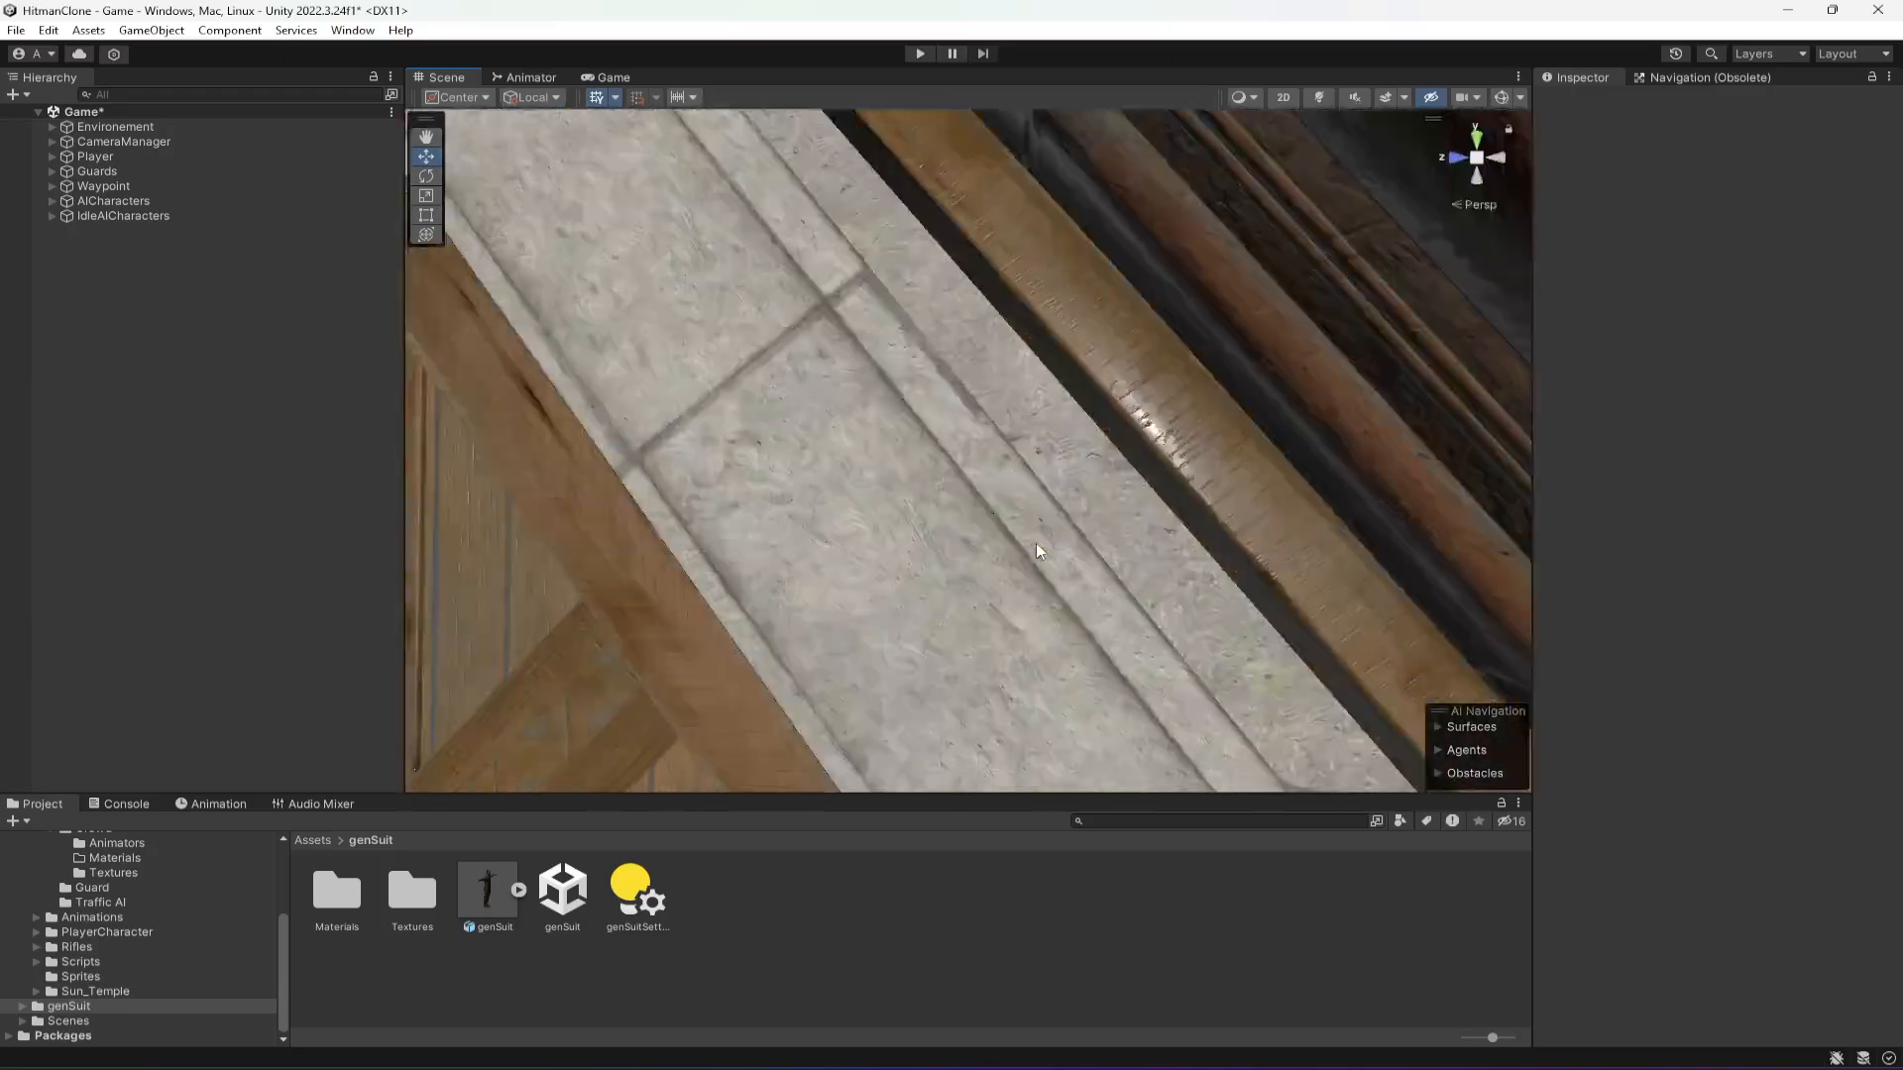
scroll(1037, 543, up, 10)
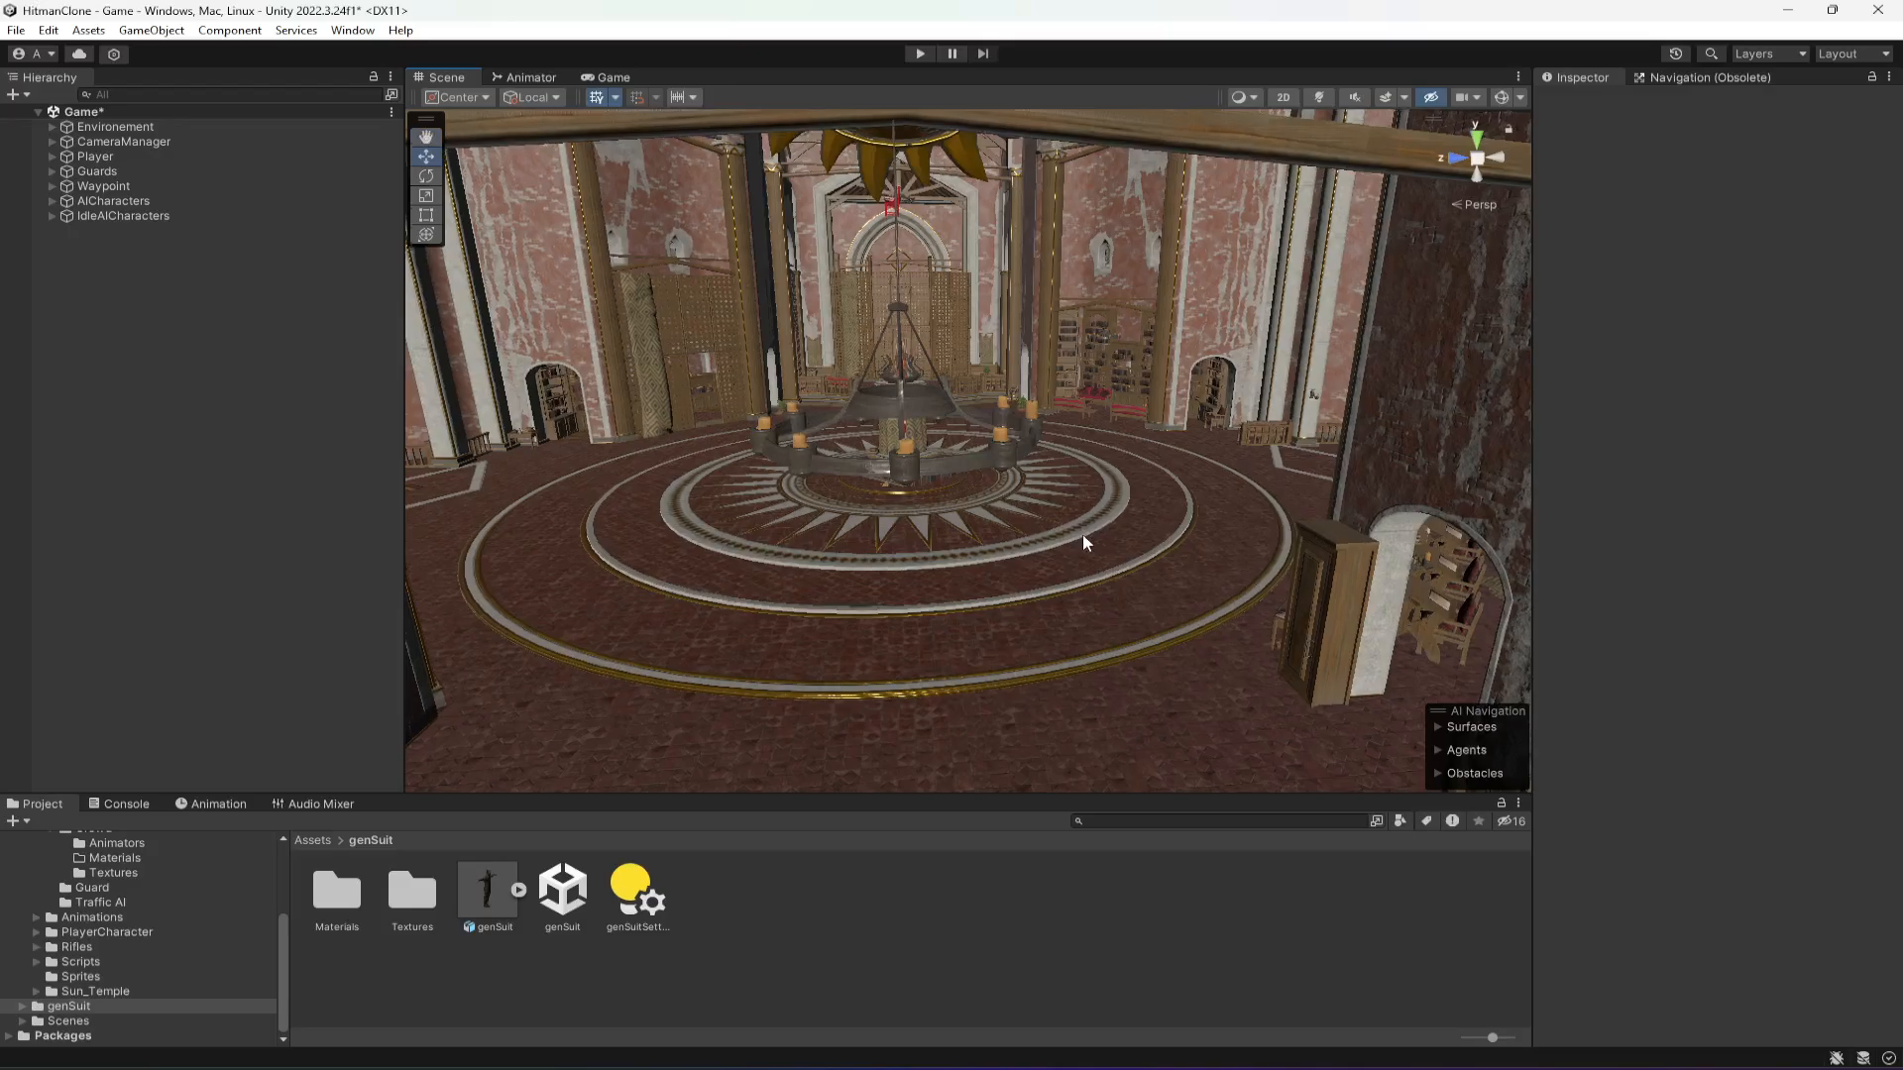
scroll(1082, 540, up, 8)
right_drag(1116, 506, 406, 846)
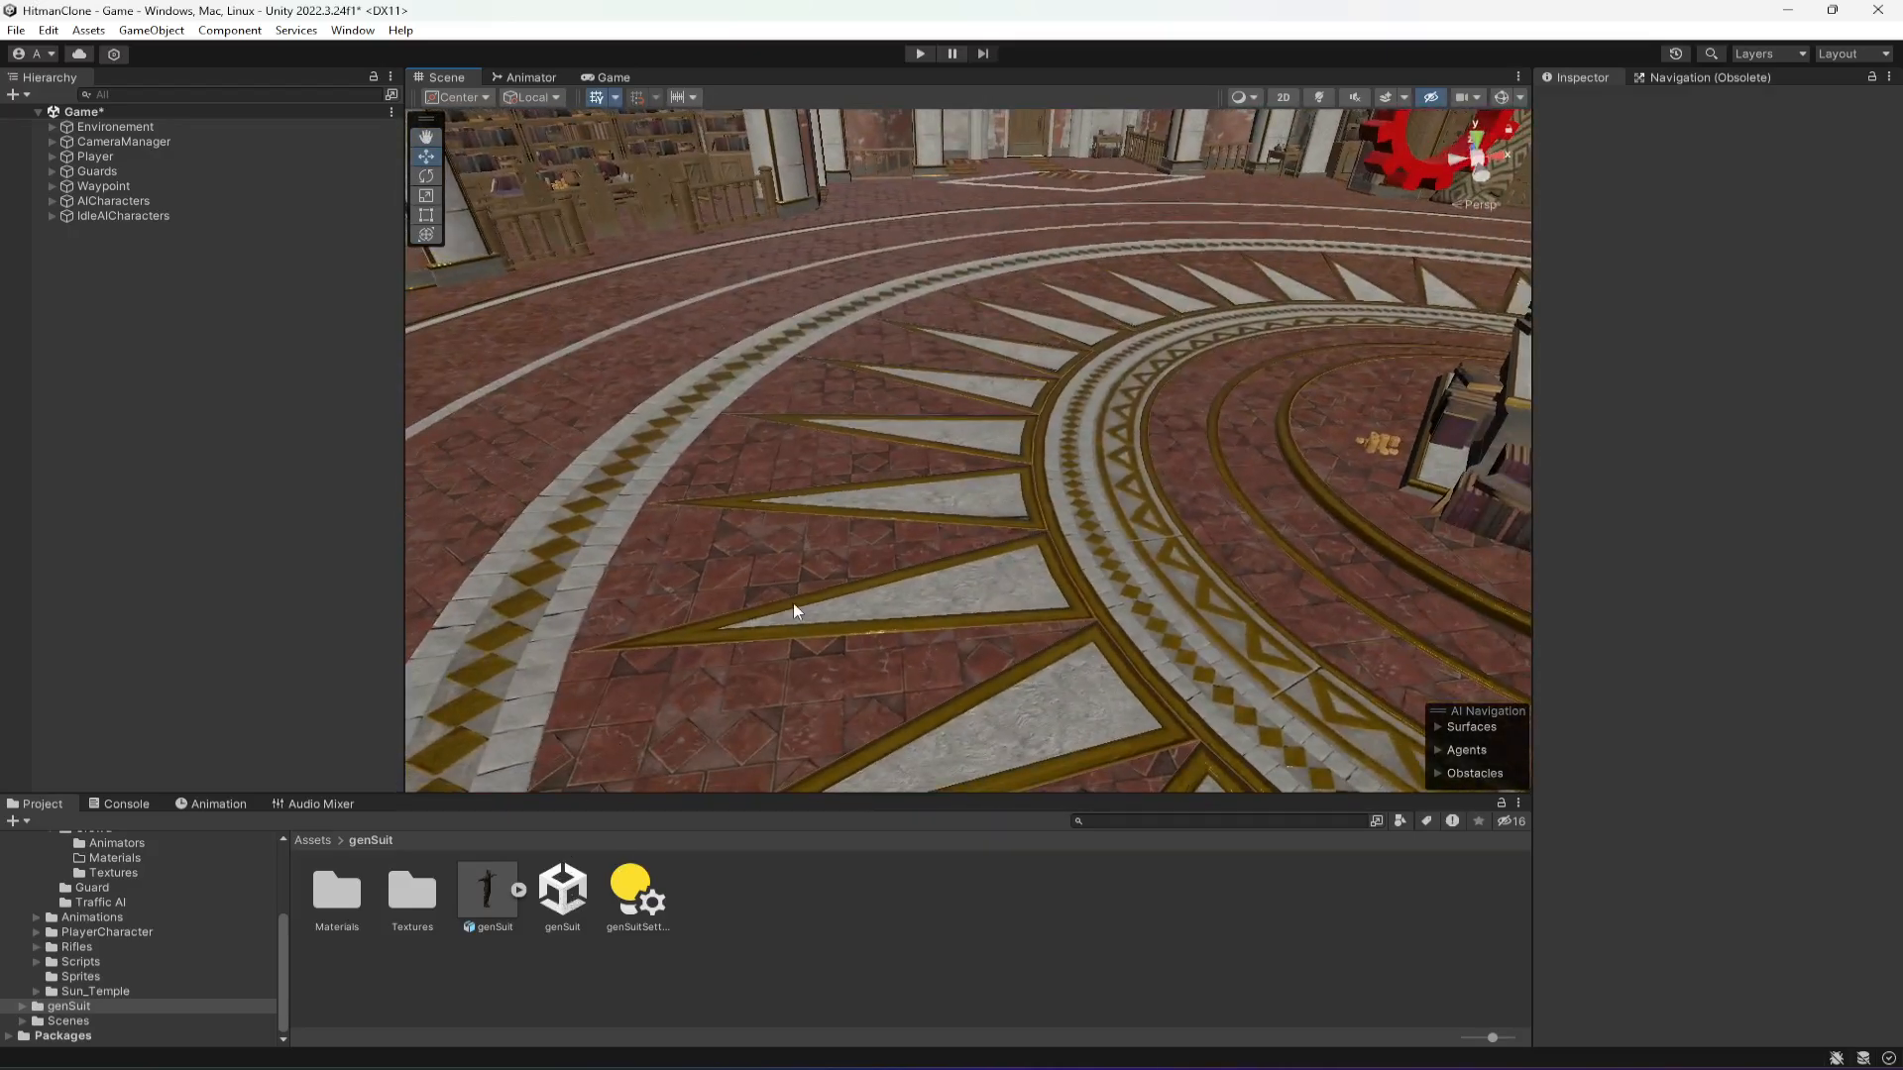
right_drag(1308, 637, 826, 515)
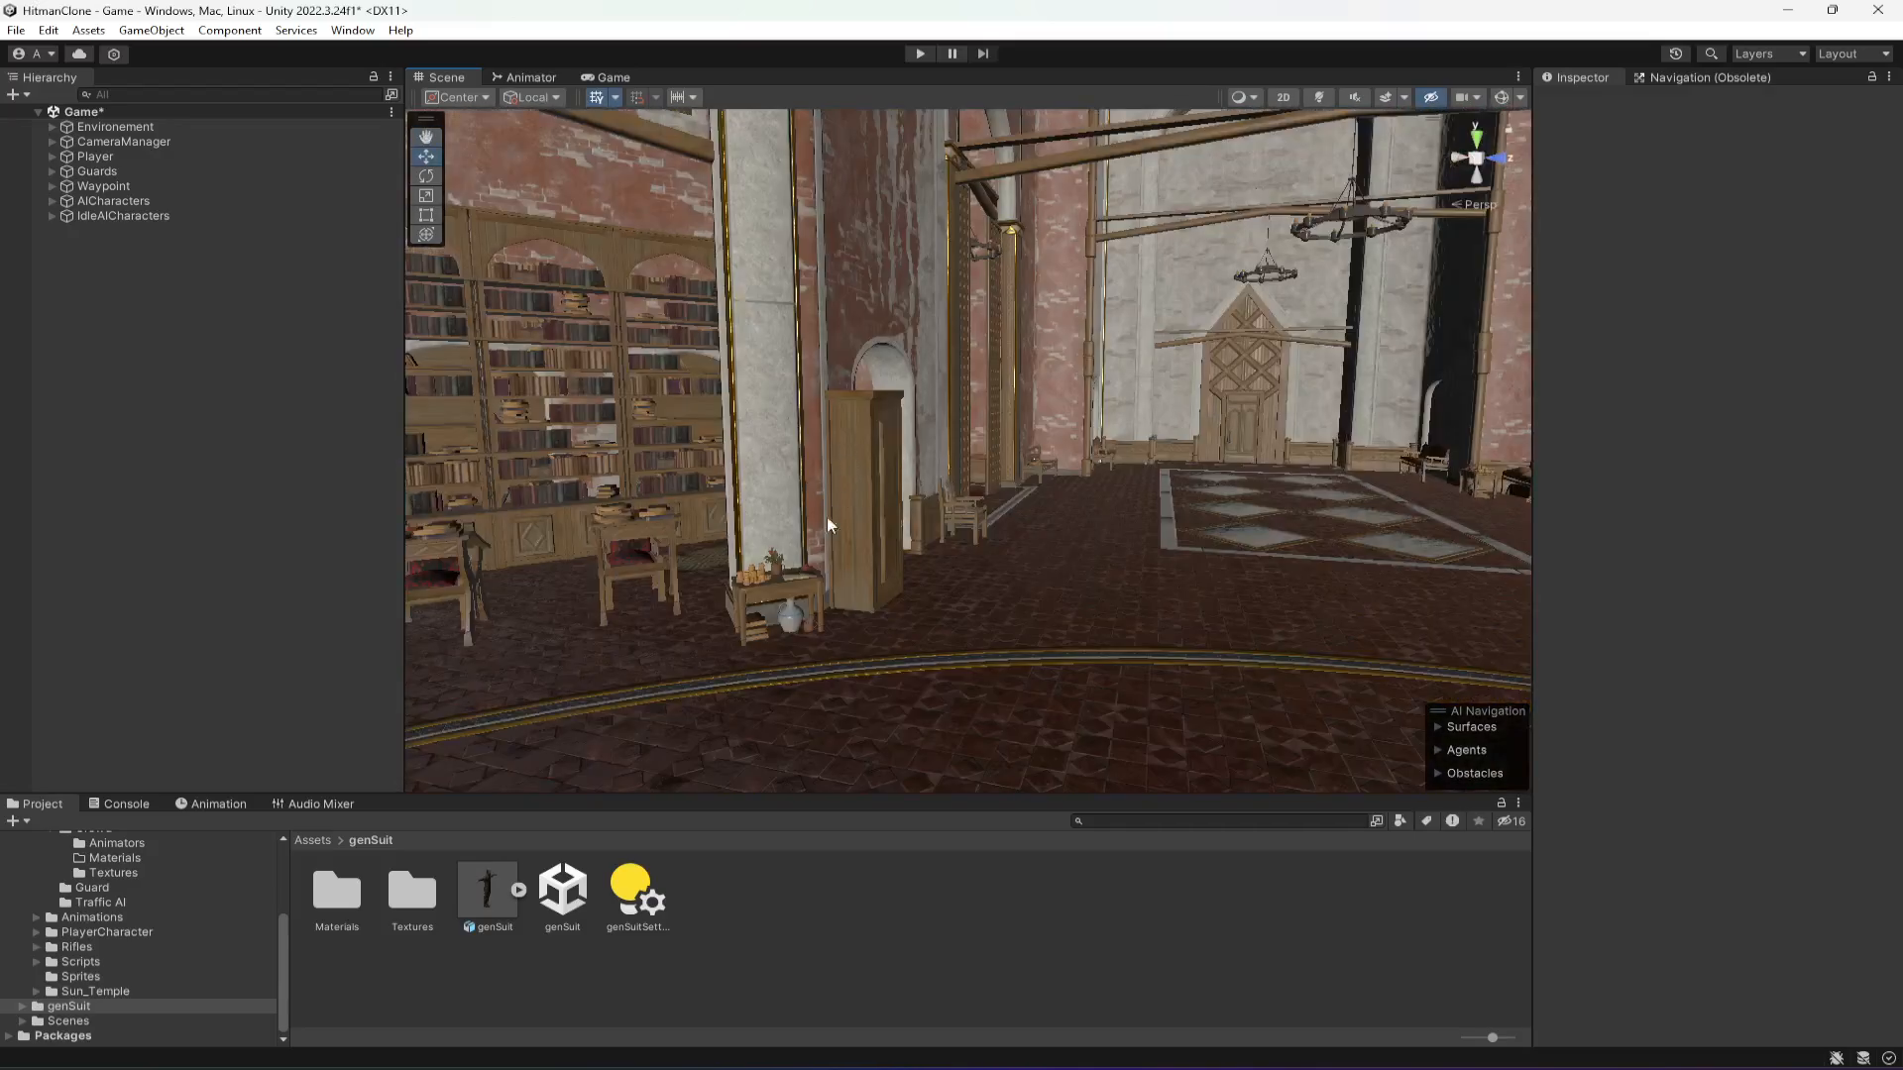
right_drag(647, 608, 792, 607)
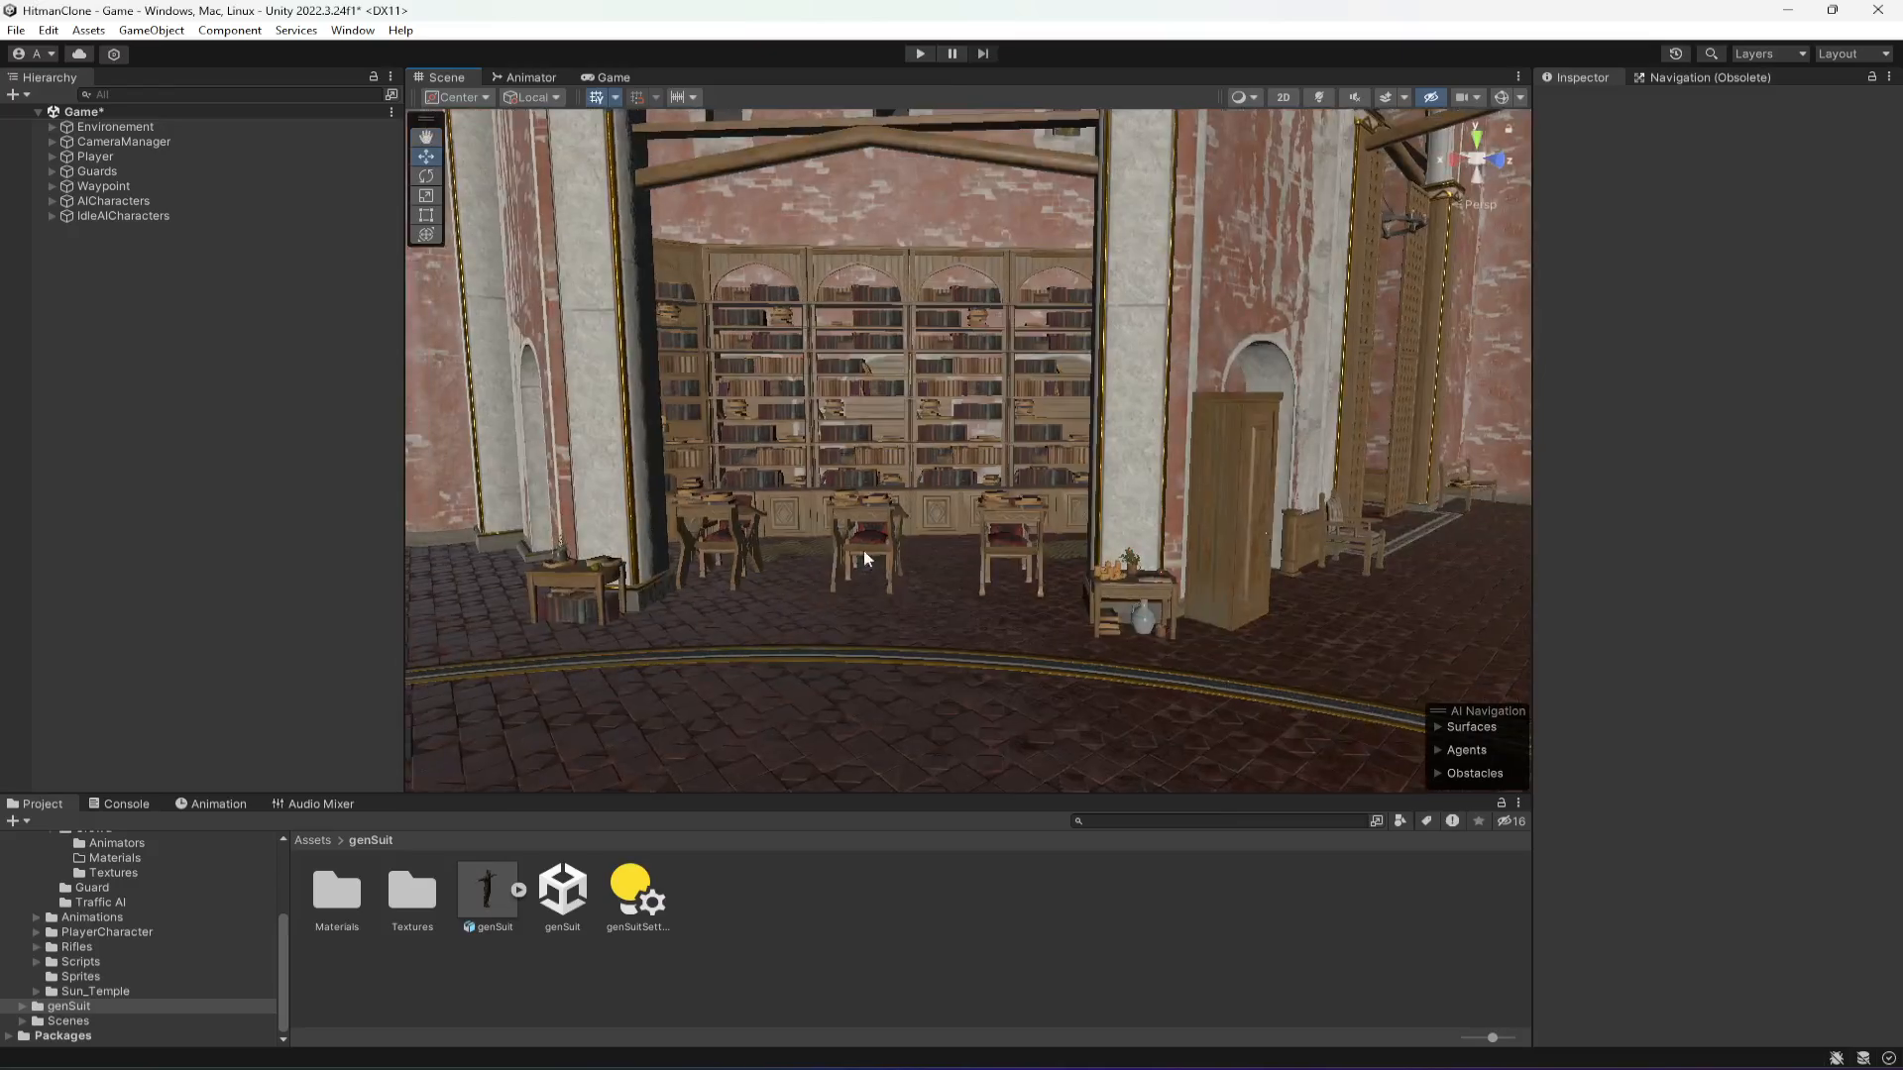
right_drag(891, 550, 1230, 669)
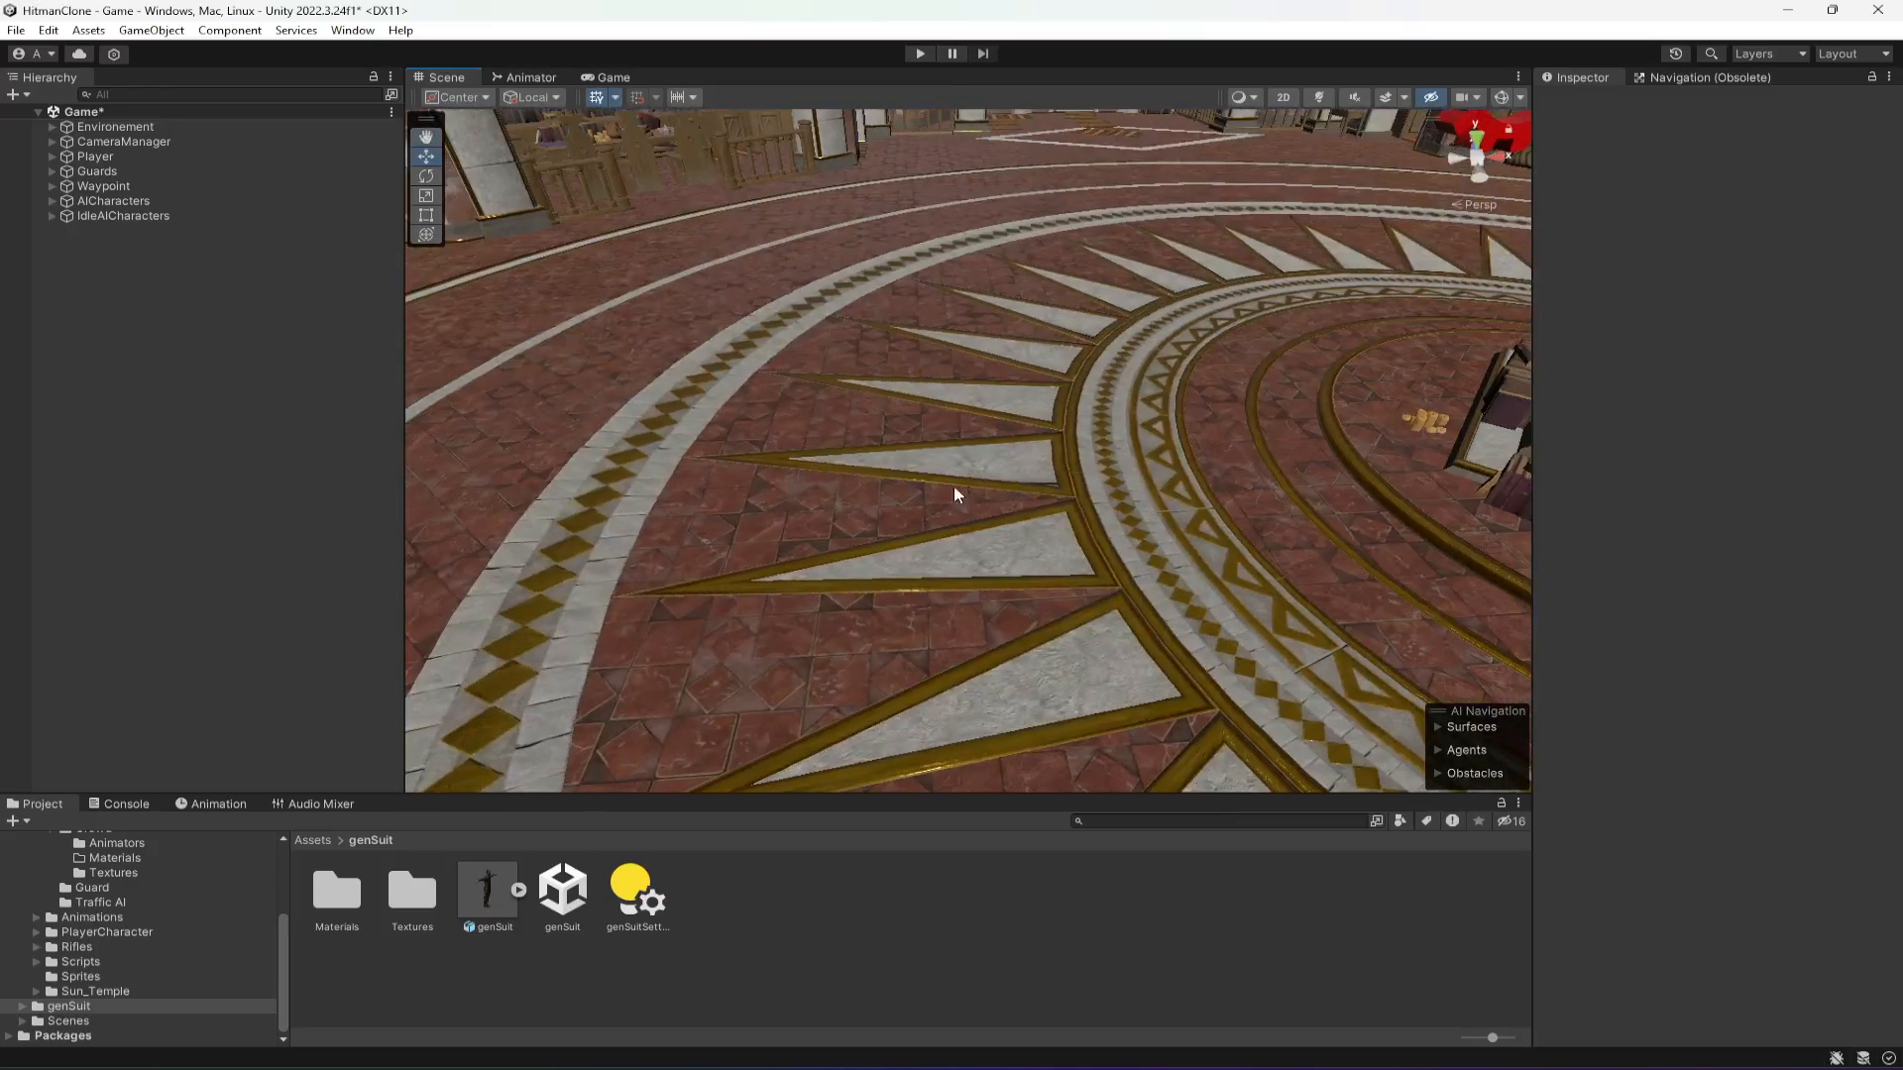
right_drag(955, 489, 820, 619)
drag(509, 902, 753, 594)
right_drag(753, 594, 808, 540)
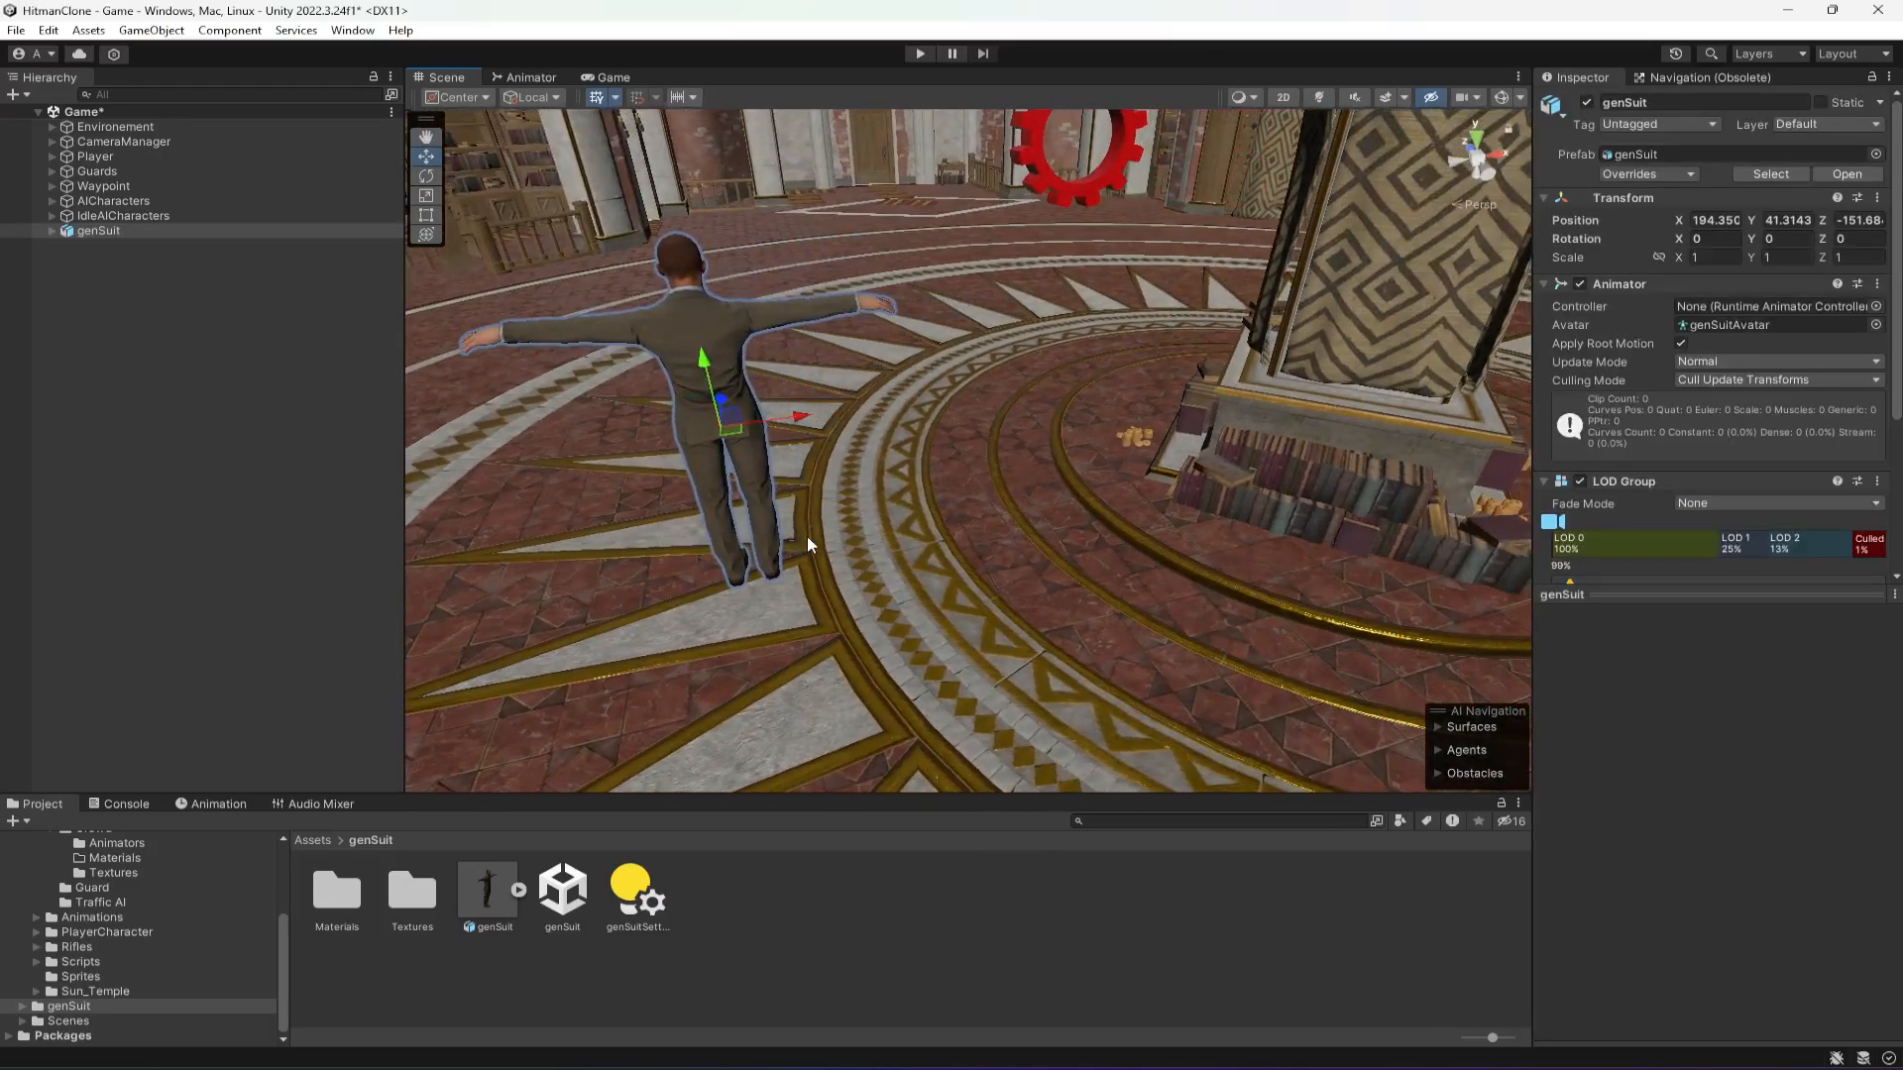
- Create an Animator Controller named Boss in the genSuit folder
scroll(148, 971, up, 5)
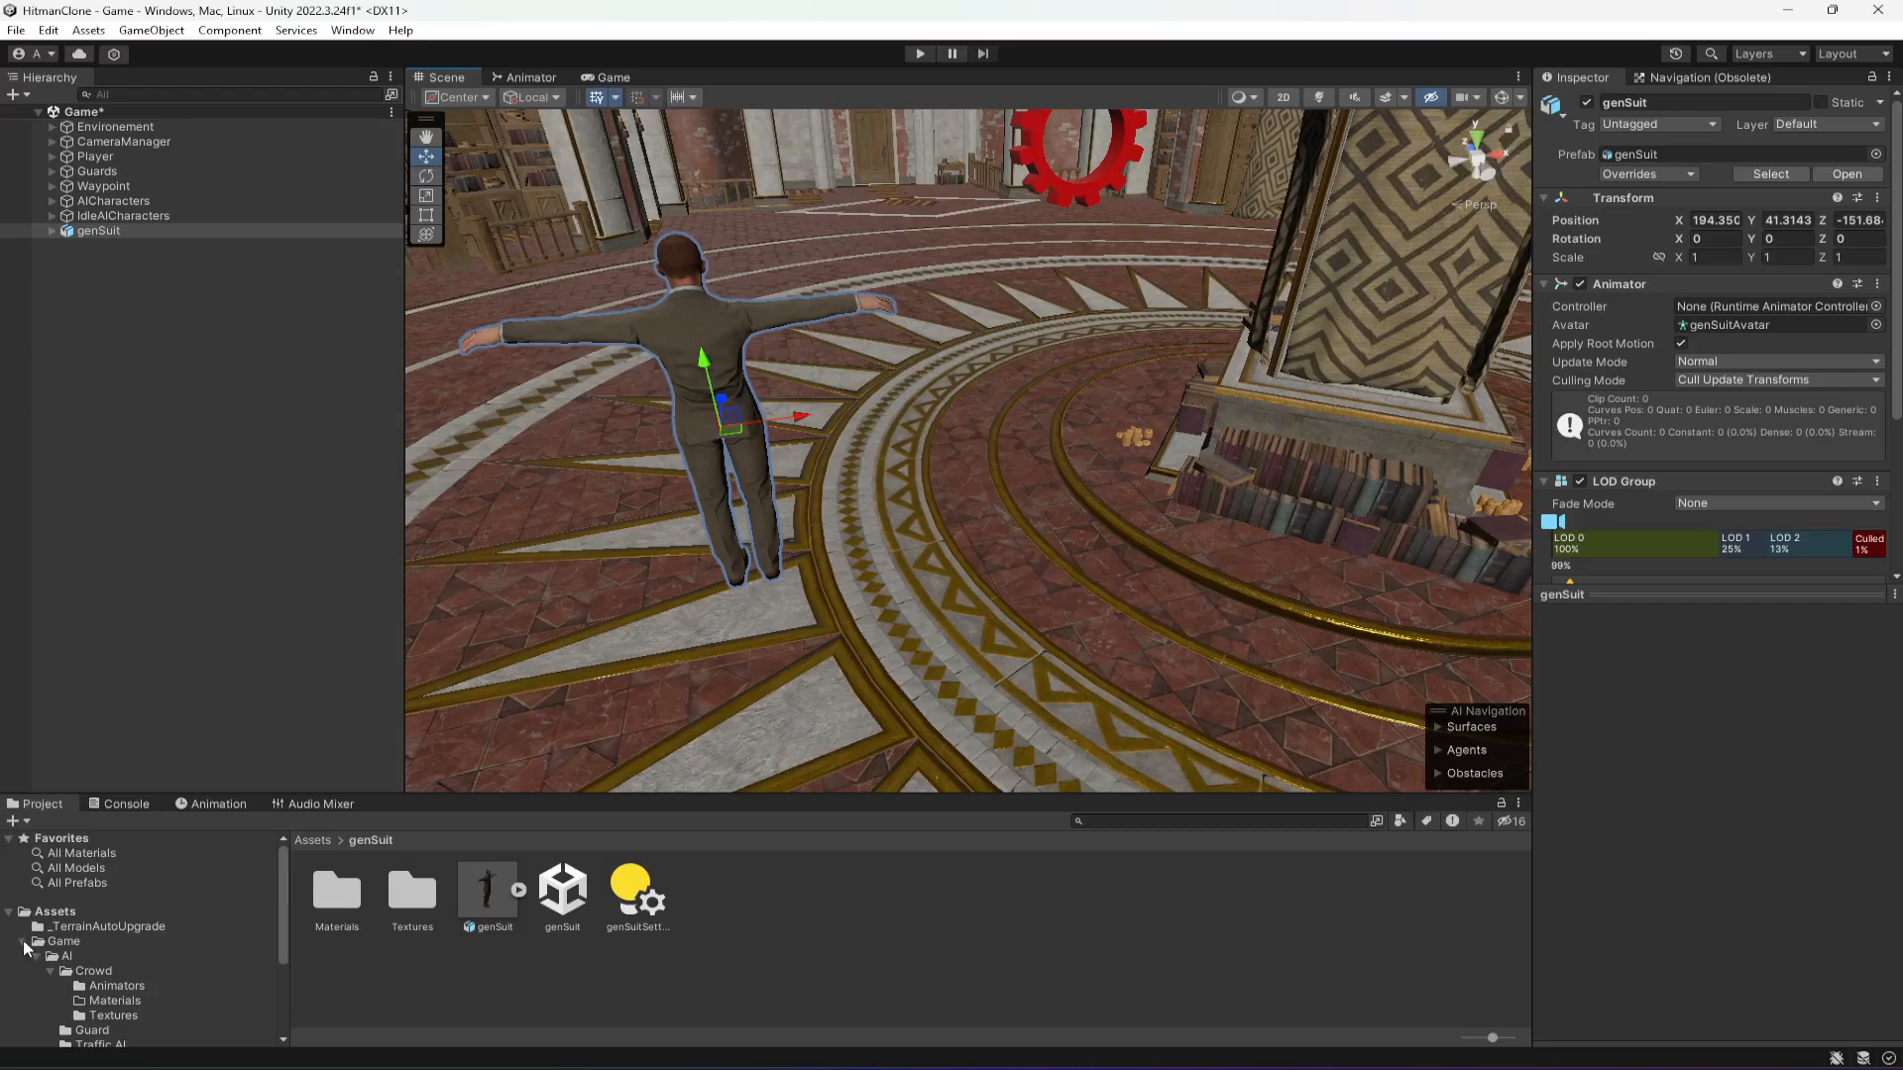
click(23, 941)
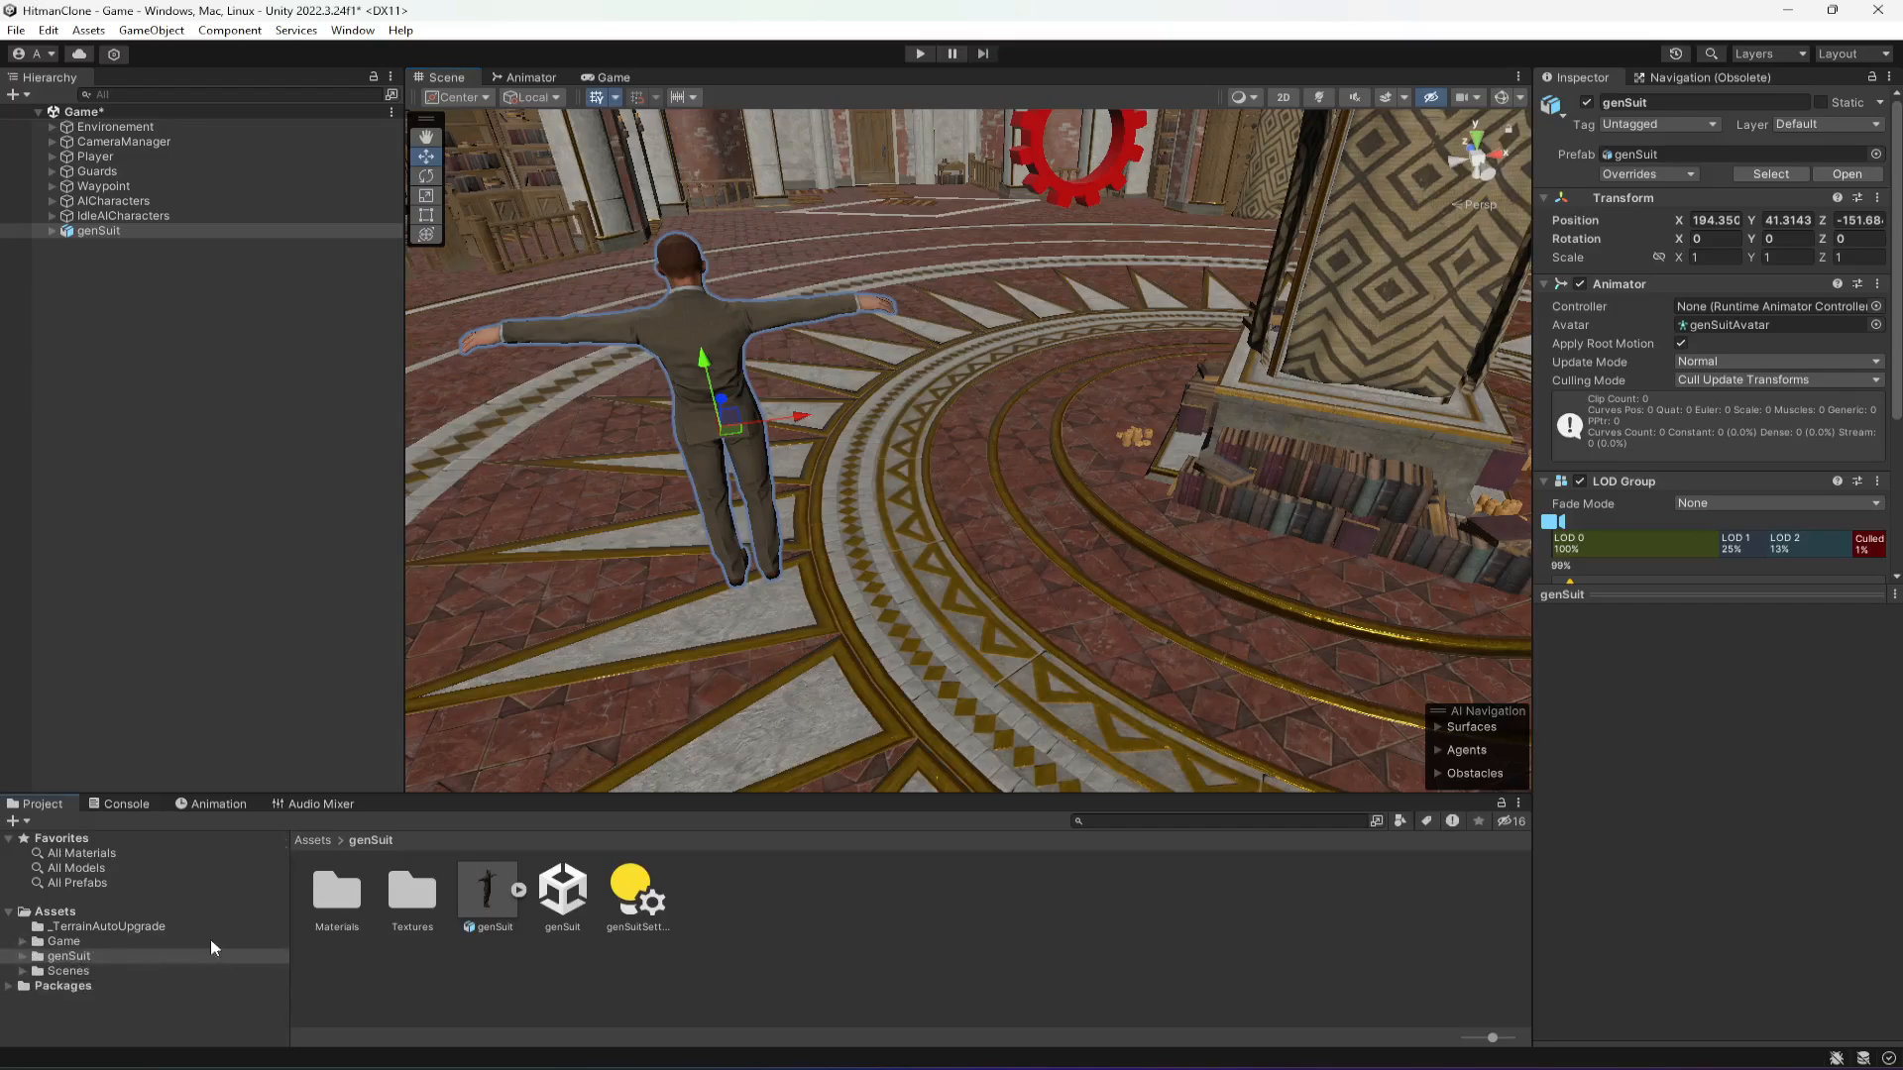
click(99, 953)
right_click(769, 929)
mouse_move(880, 398)
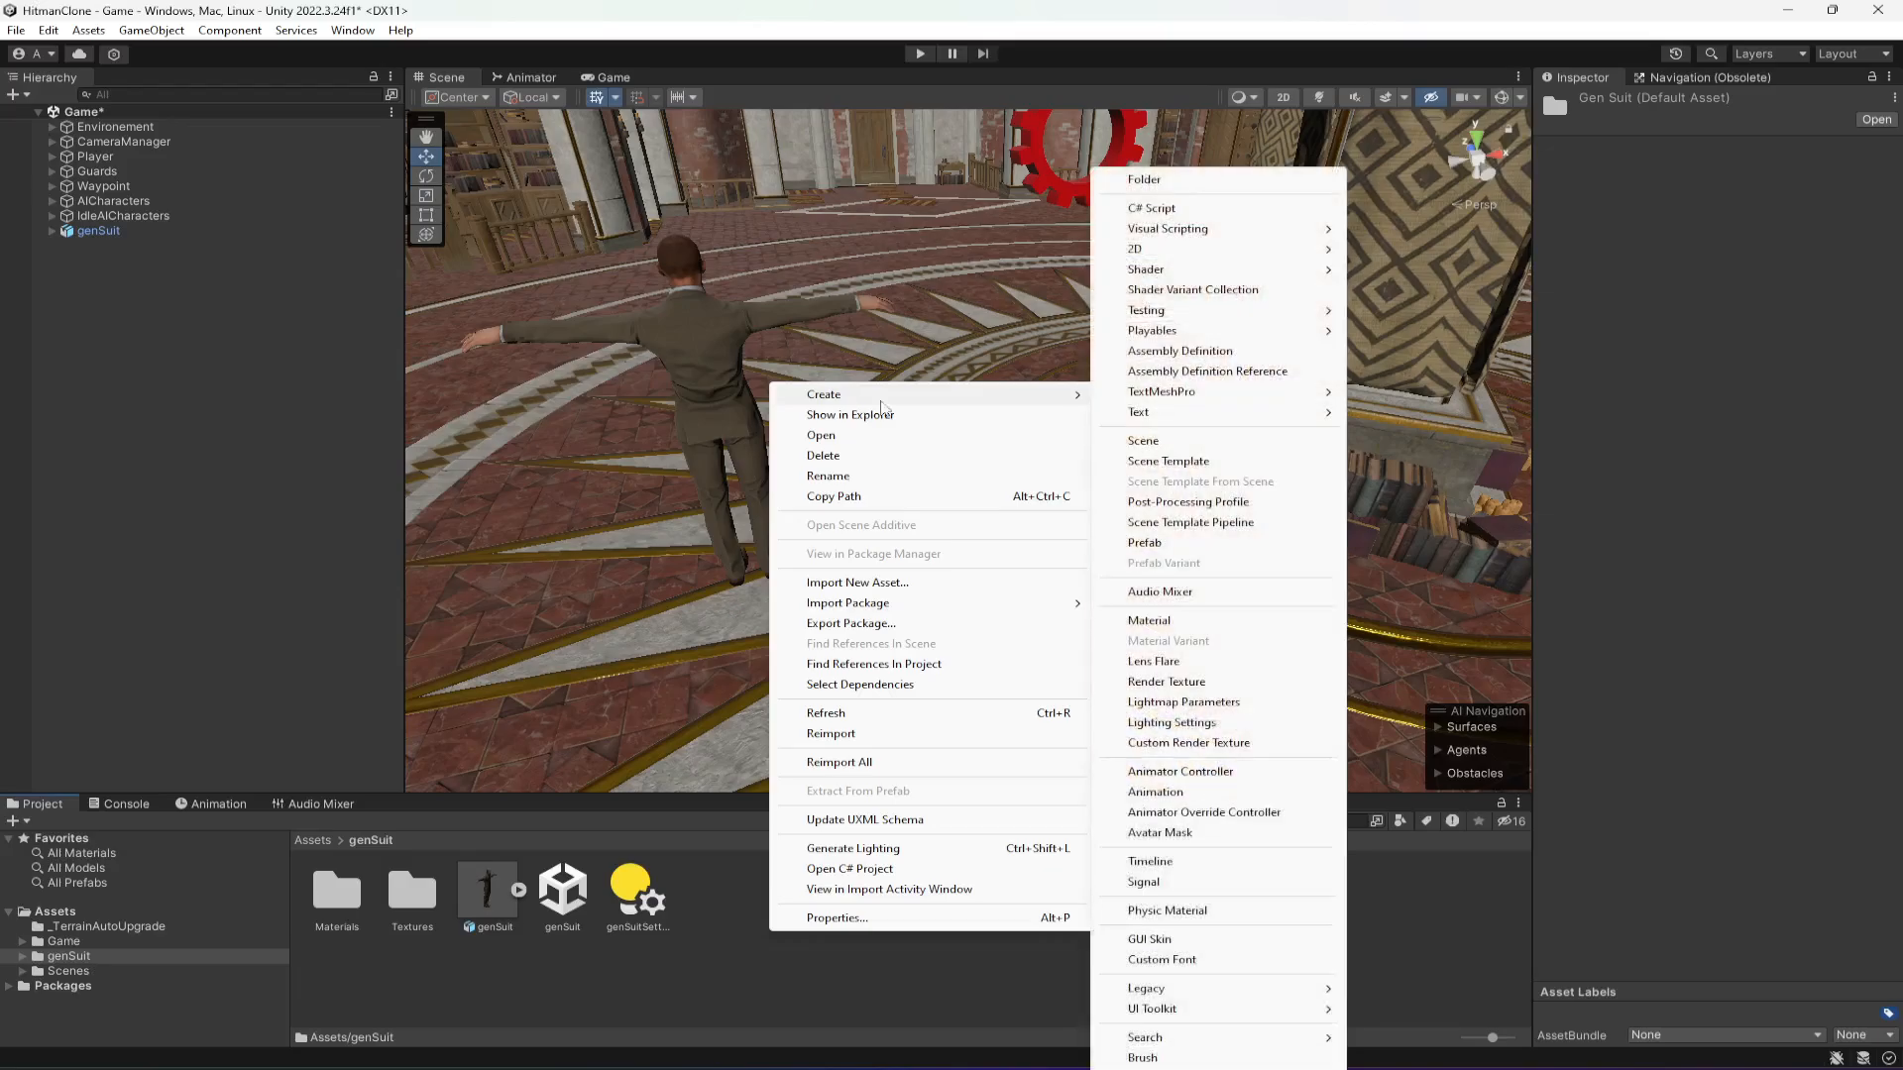
click(1179, 771)
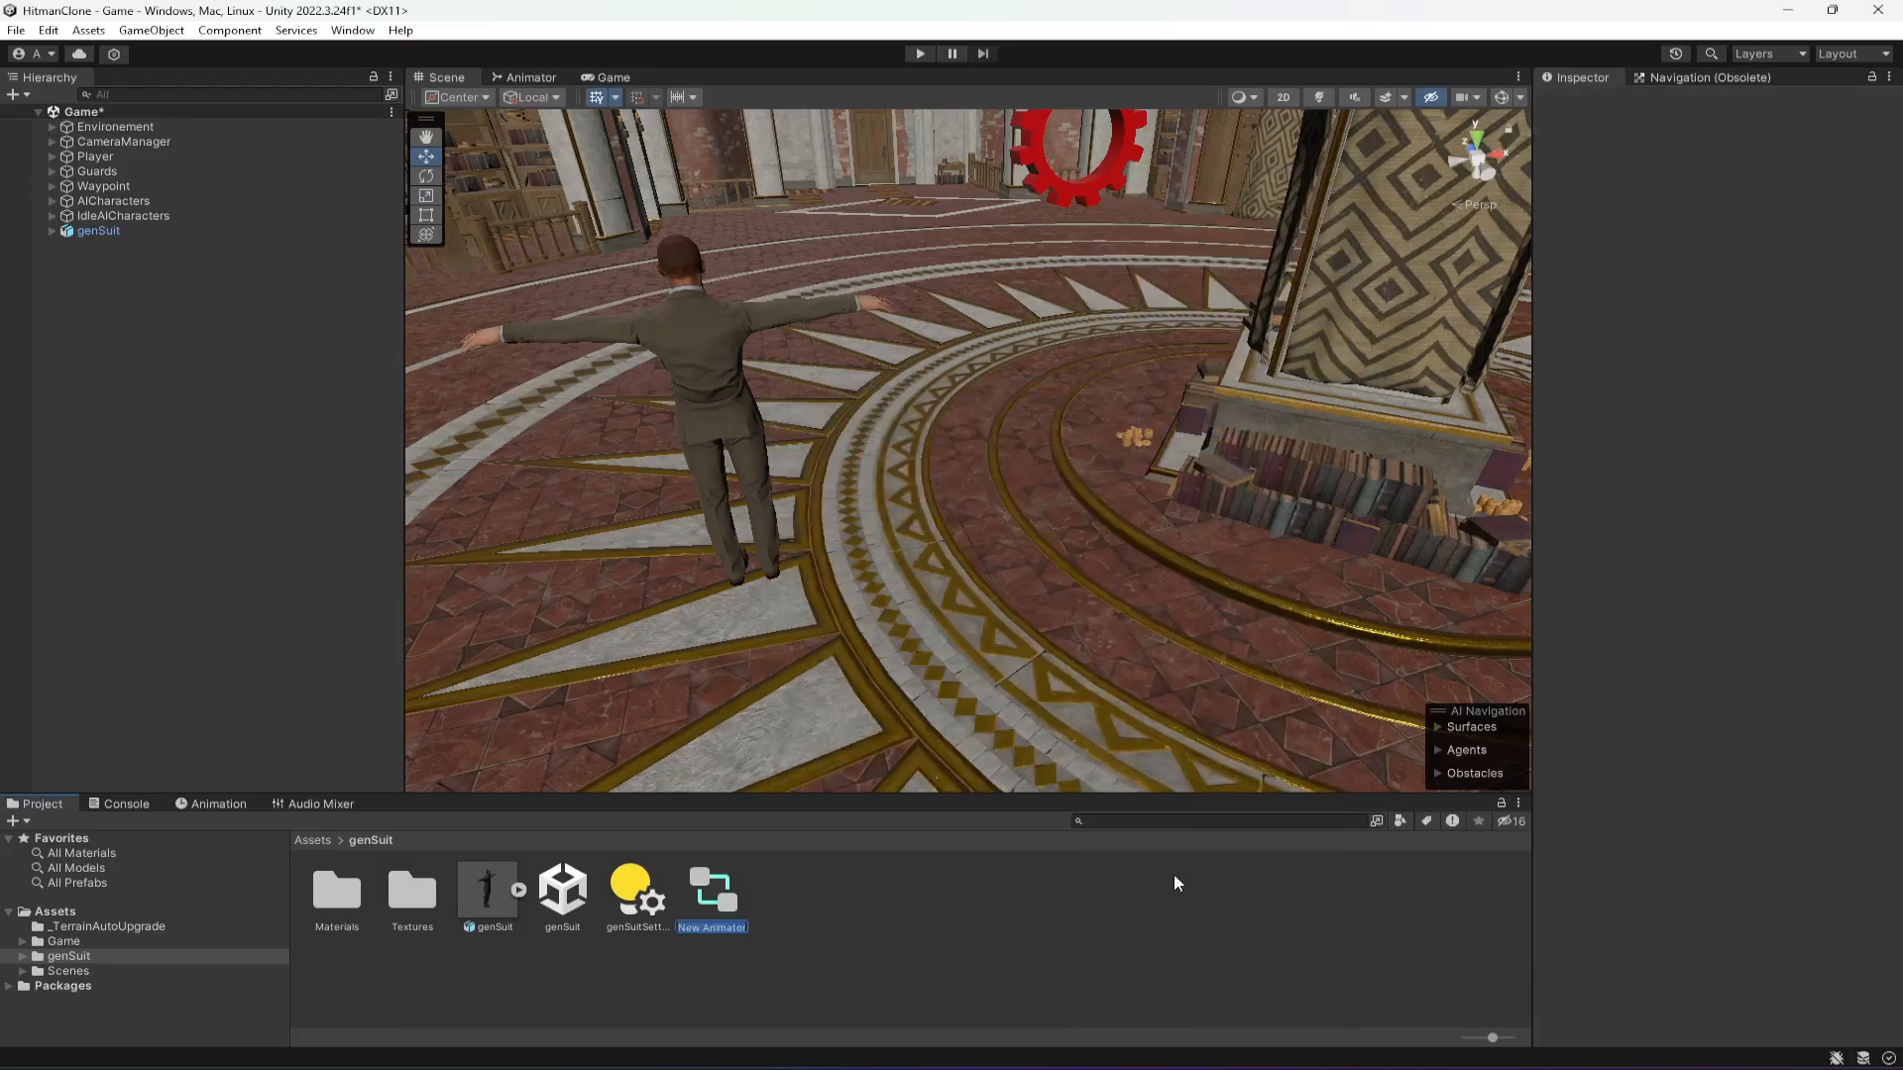
text(Boss)
key(Return)
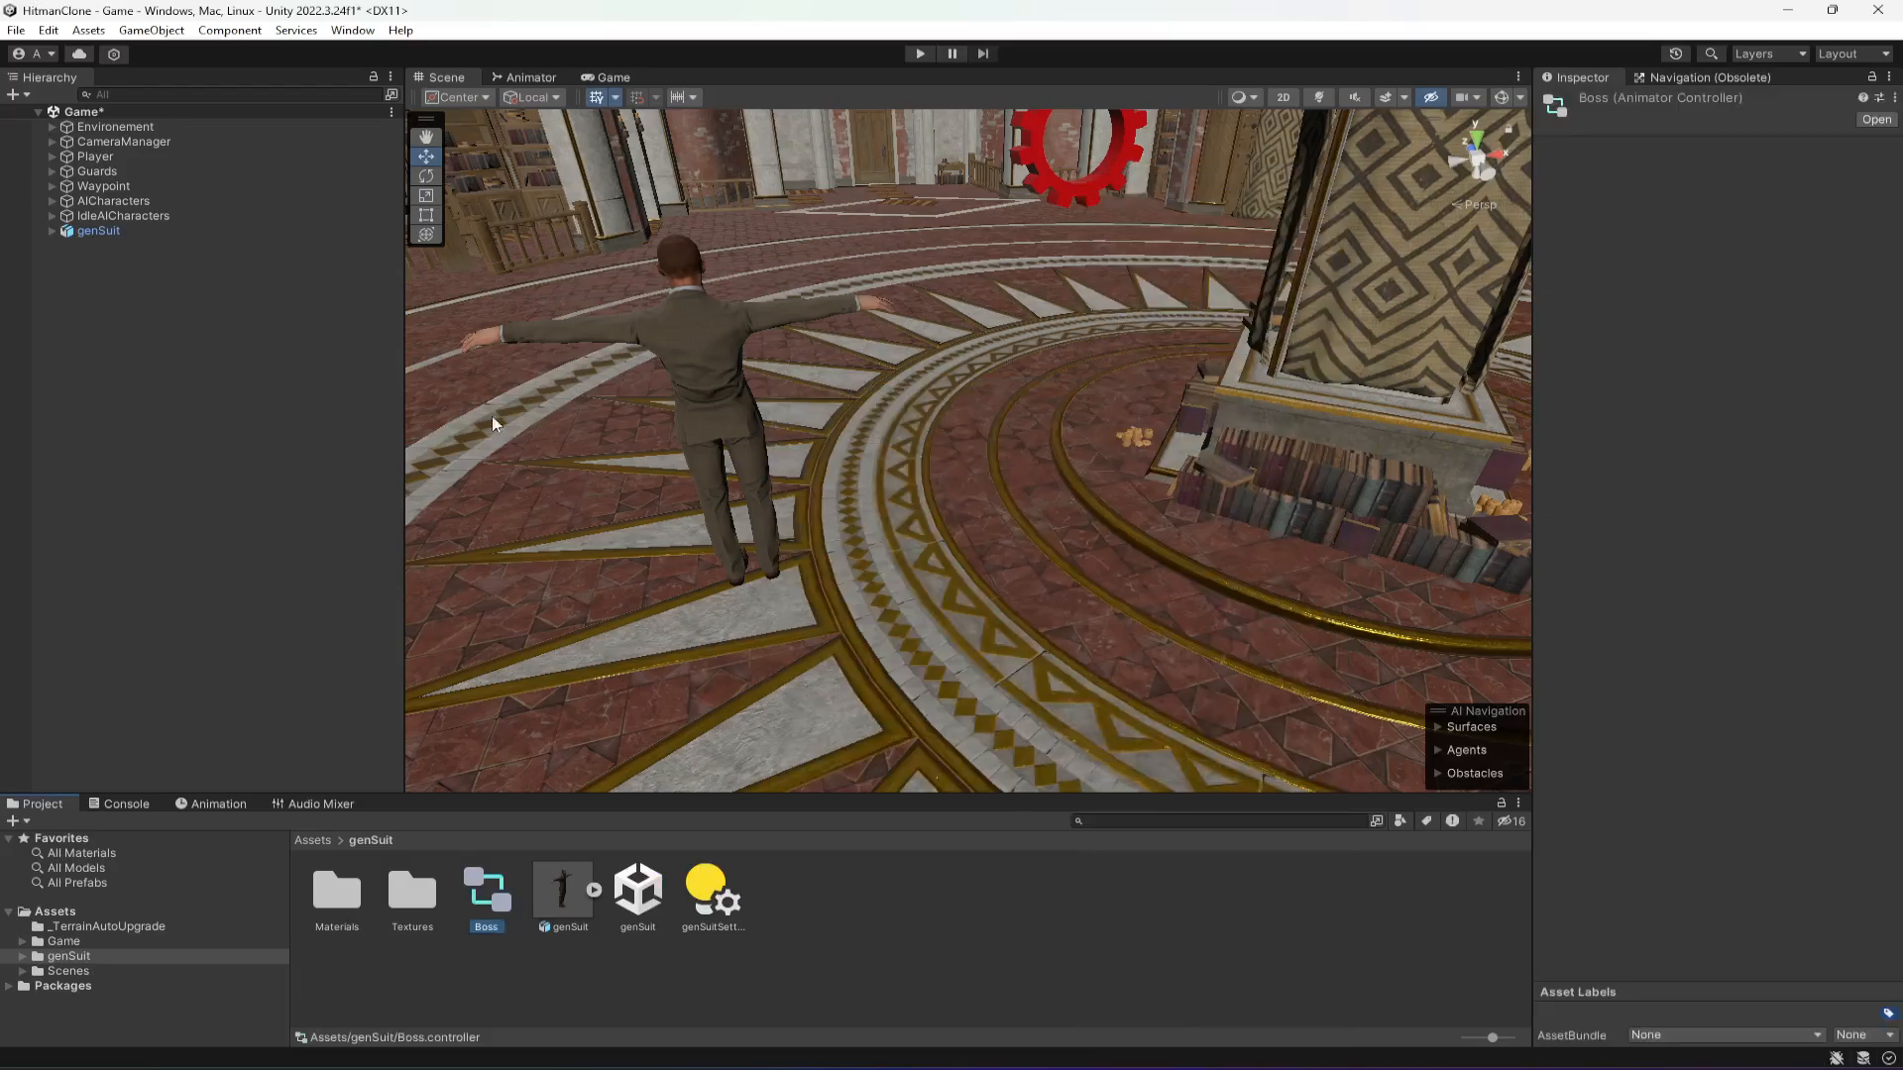
- Assign the Boss controller to the Animator component of the genSuit character in the scene
click(168, 230)
drag(486, 891, 1445, 530)
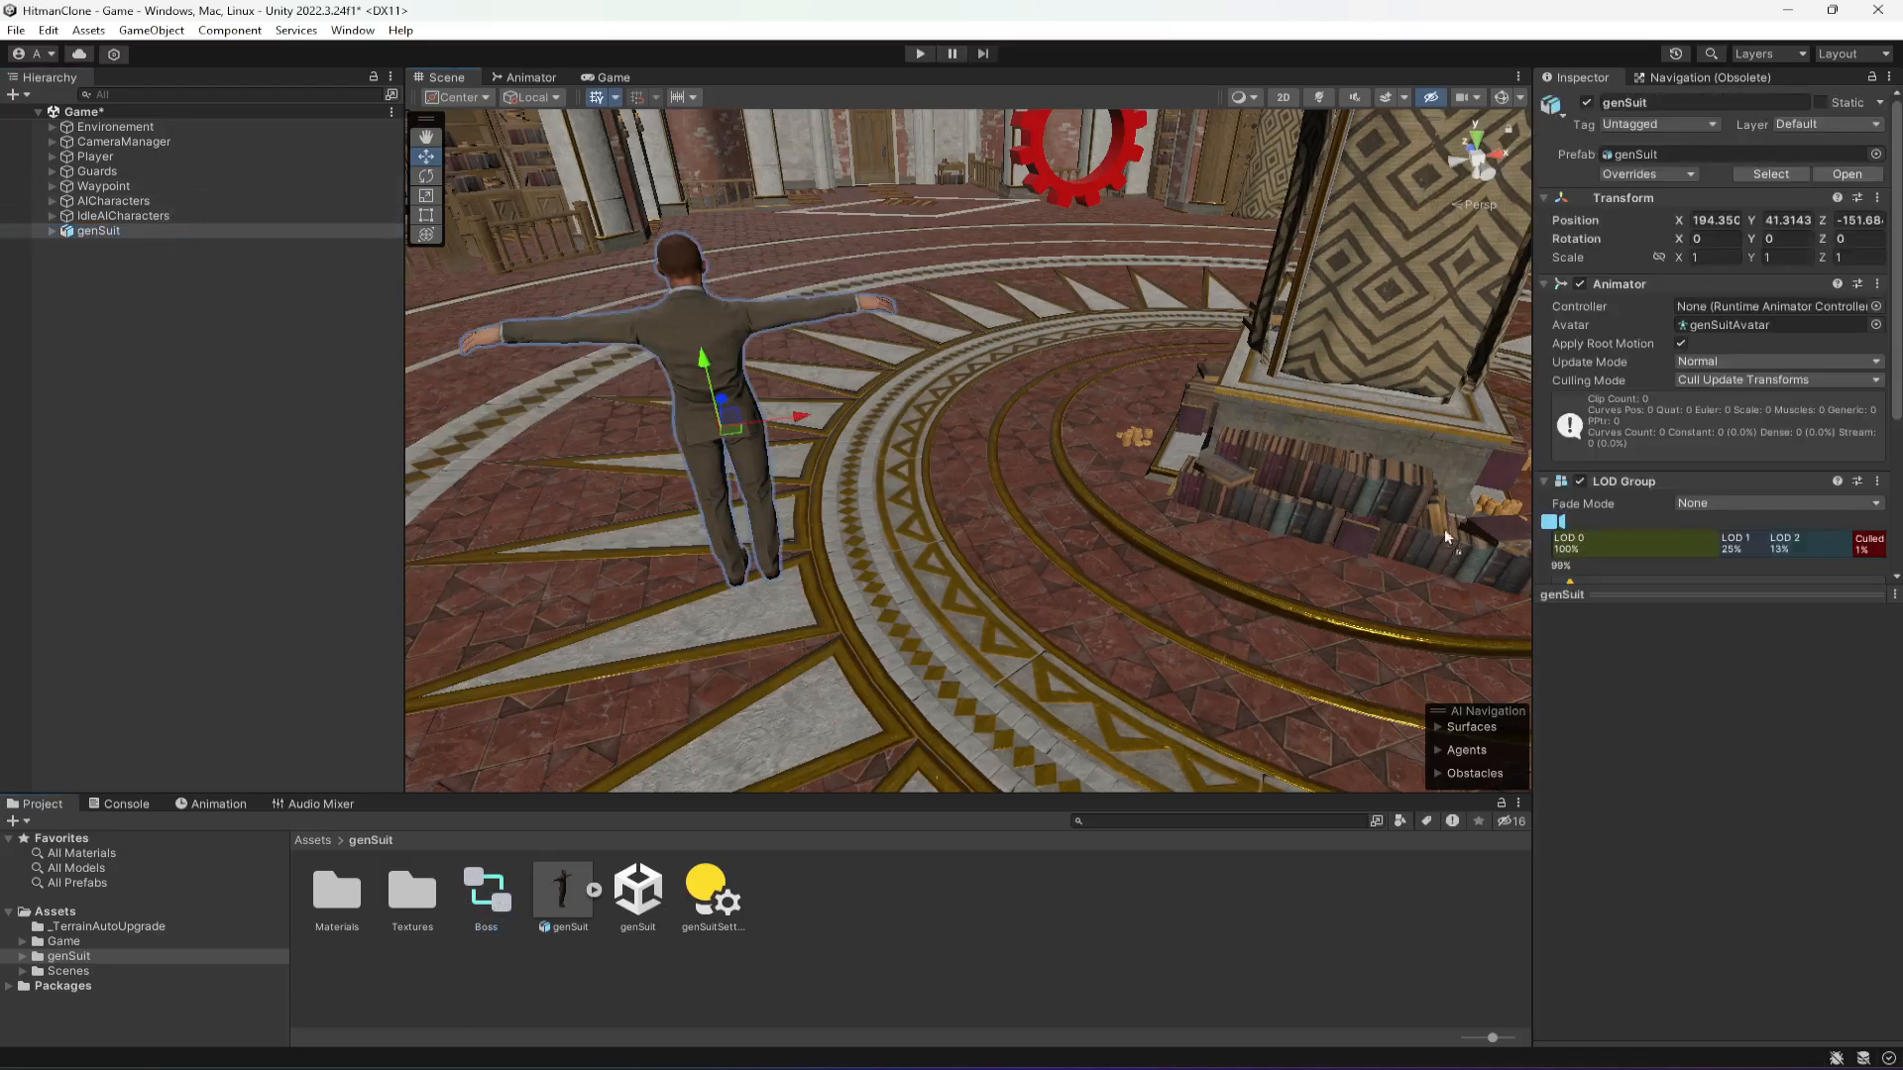
drag(1725, 313, 1724, 309)
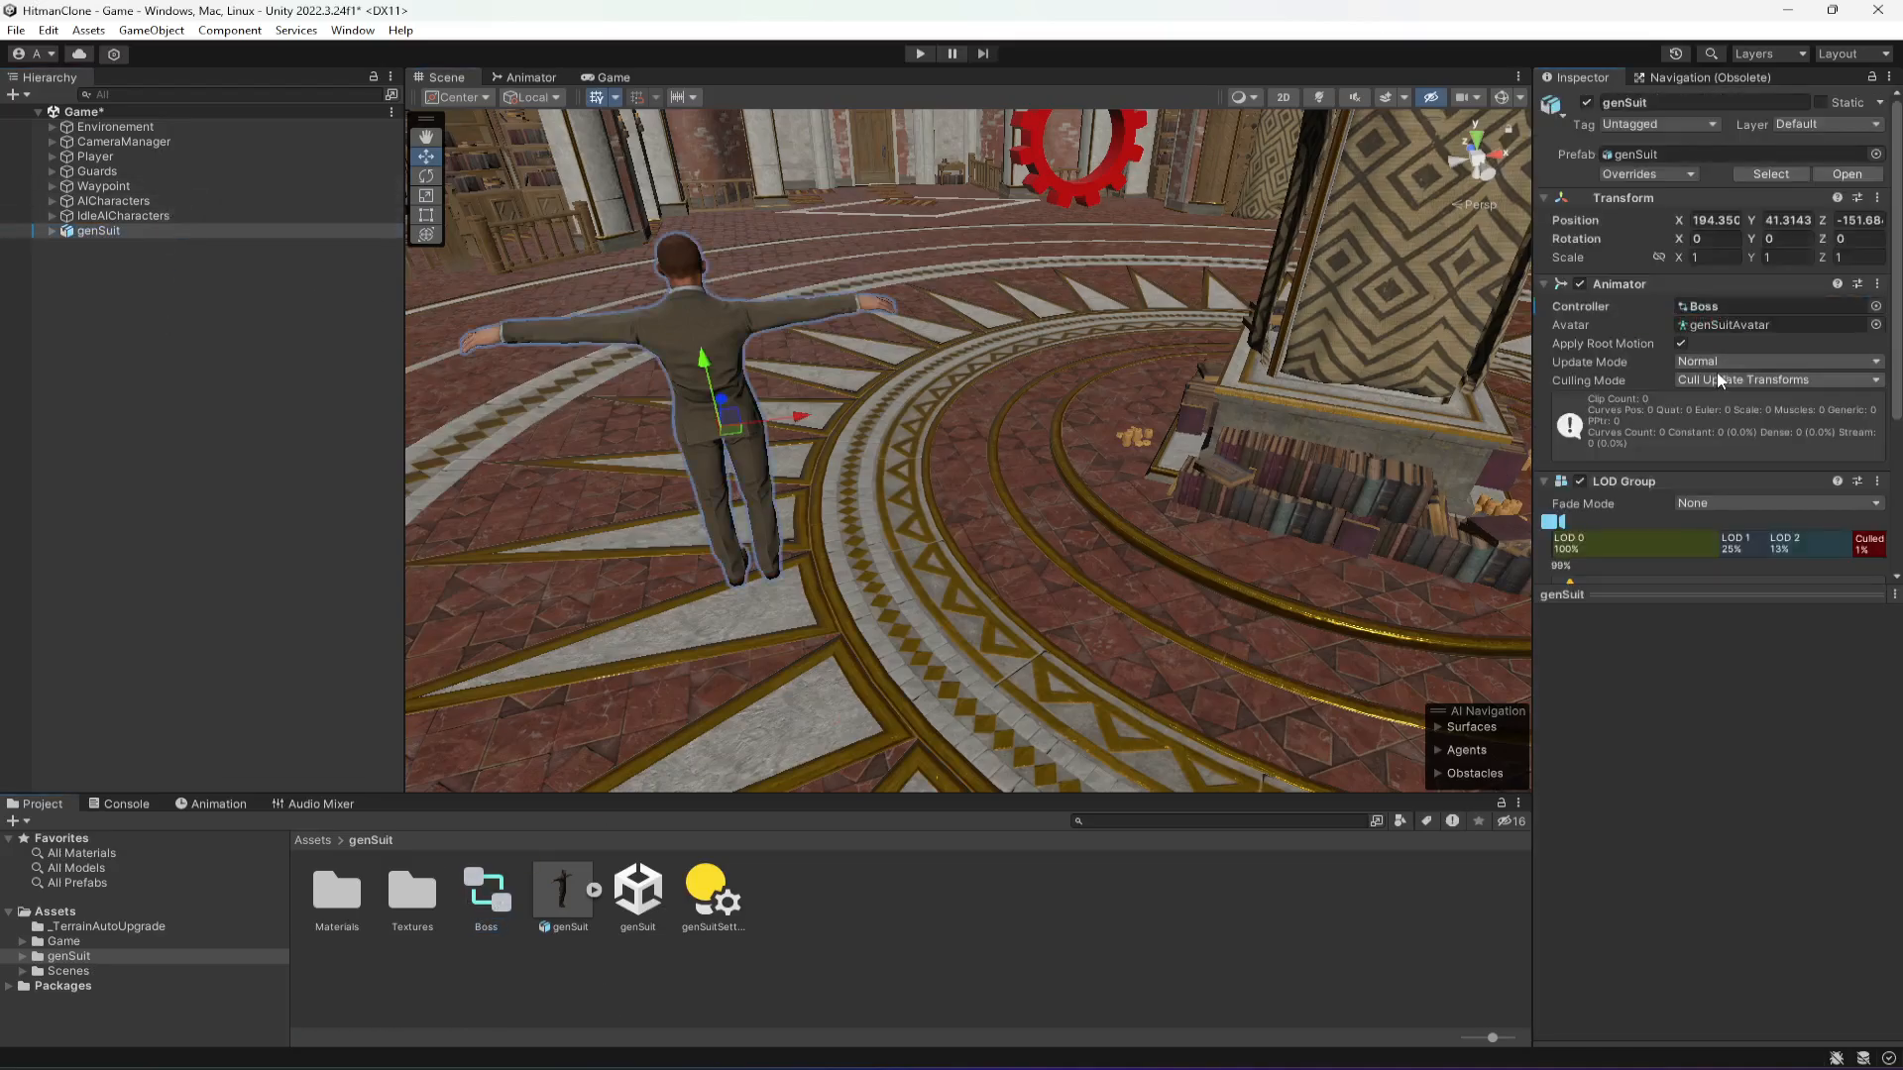
- Open the Boss controller's state graph and stack the Exit, Any State and Entry nodes together
click(524, 77)
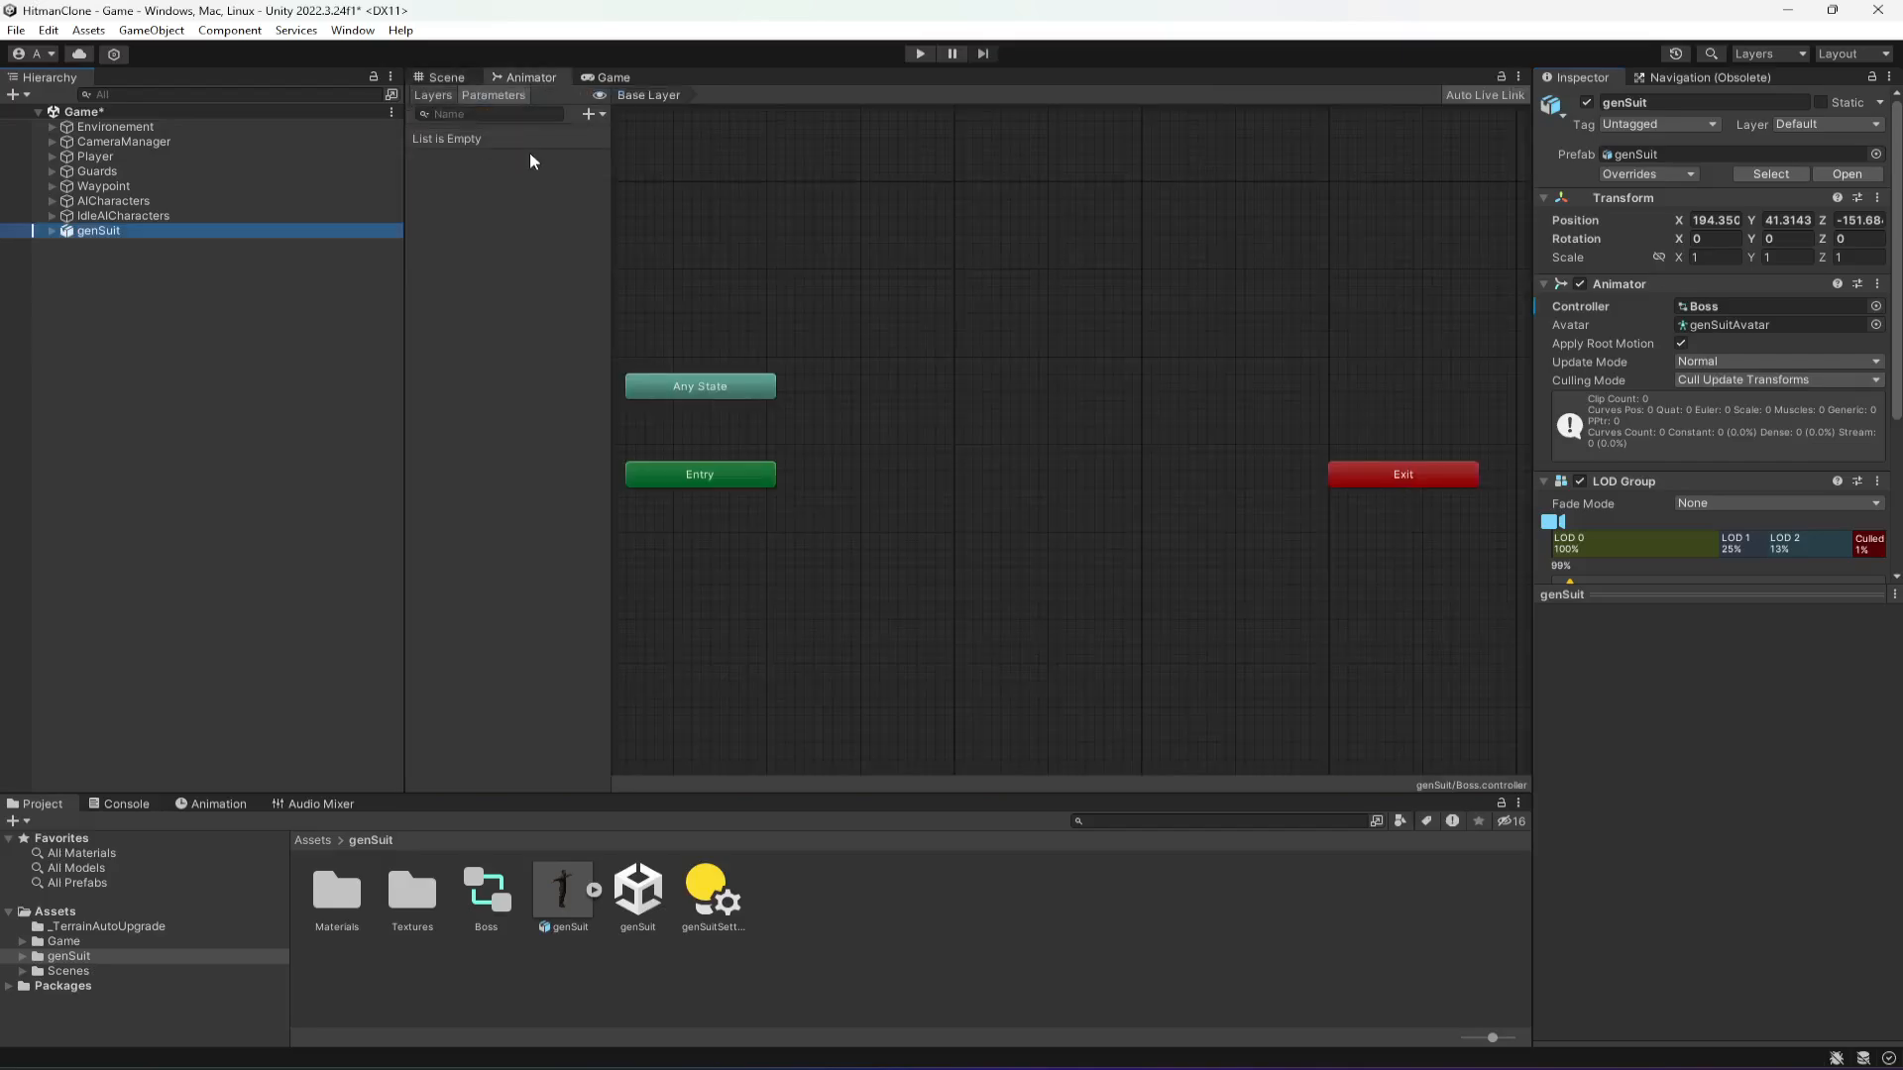
drag(751, 485, 937, 292)
drag(721, 389, 908, 257)
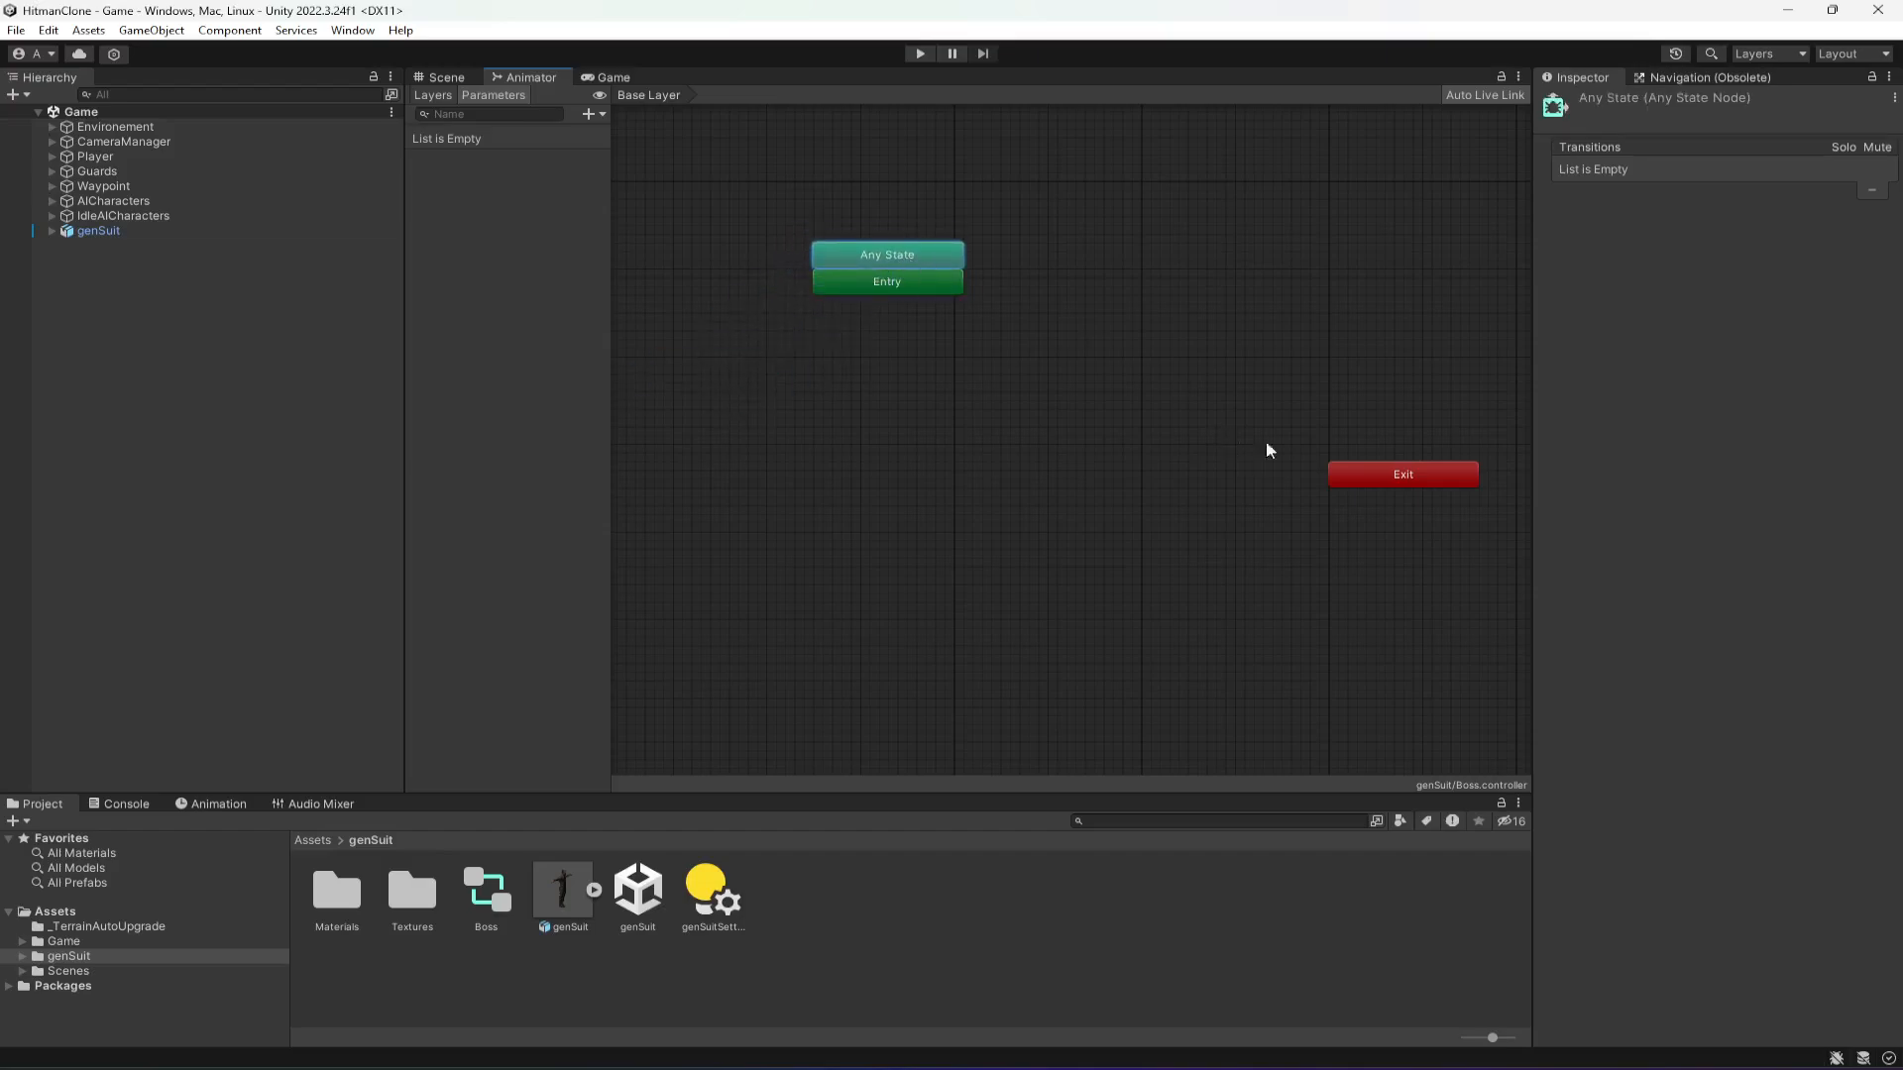
drag(1376, 483, 860, 238)
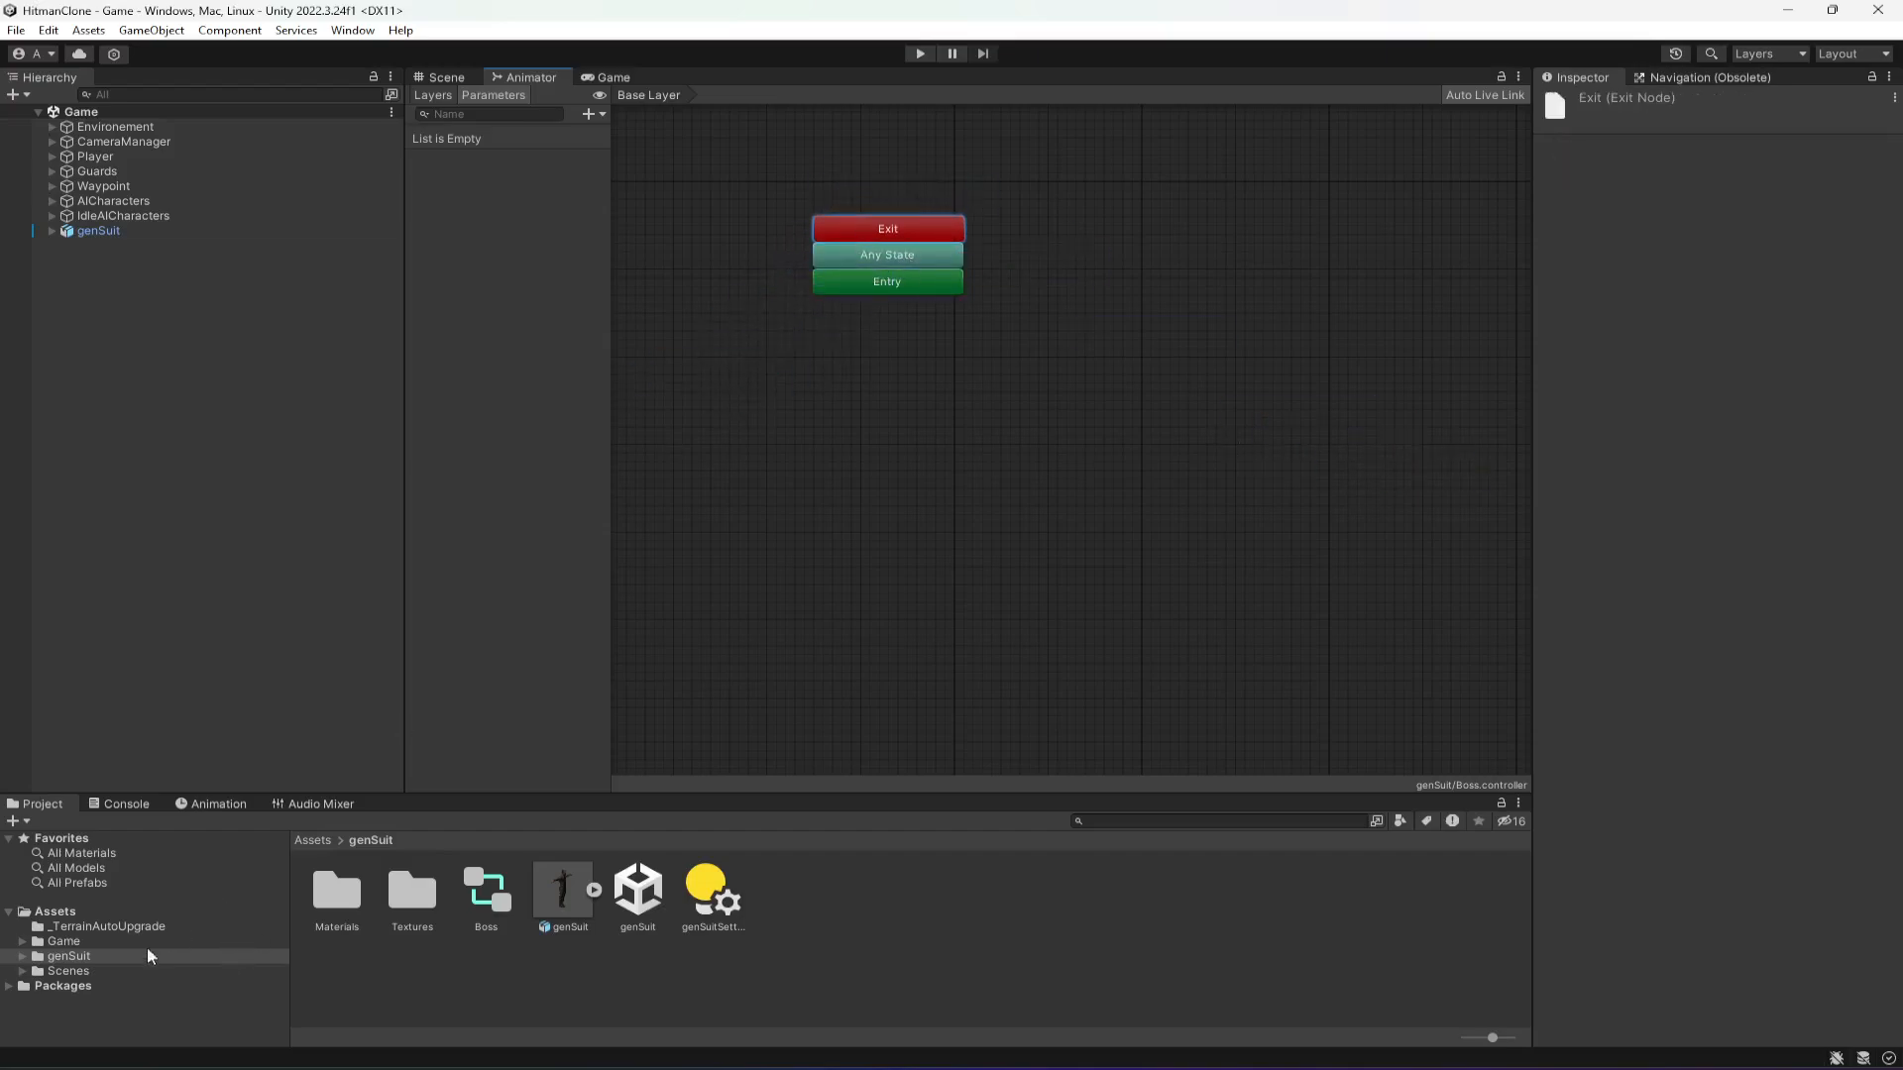
- Preview the Idle1 animations in the Game/AI/Traffic AI folder, from Idle1LookLeft to Idle1TouchCheek, to find a suitable idle
click(95, 939)
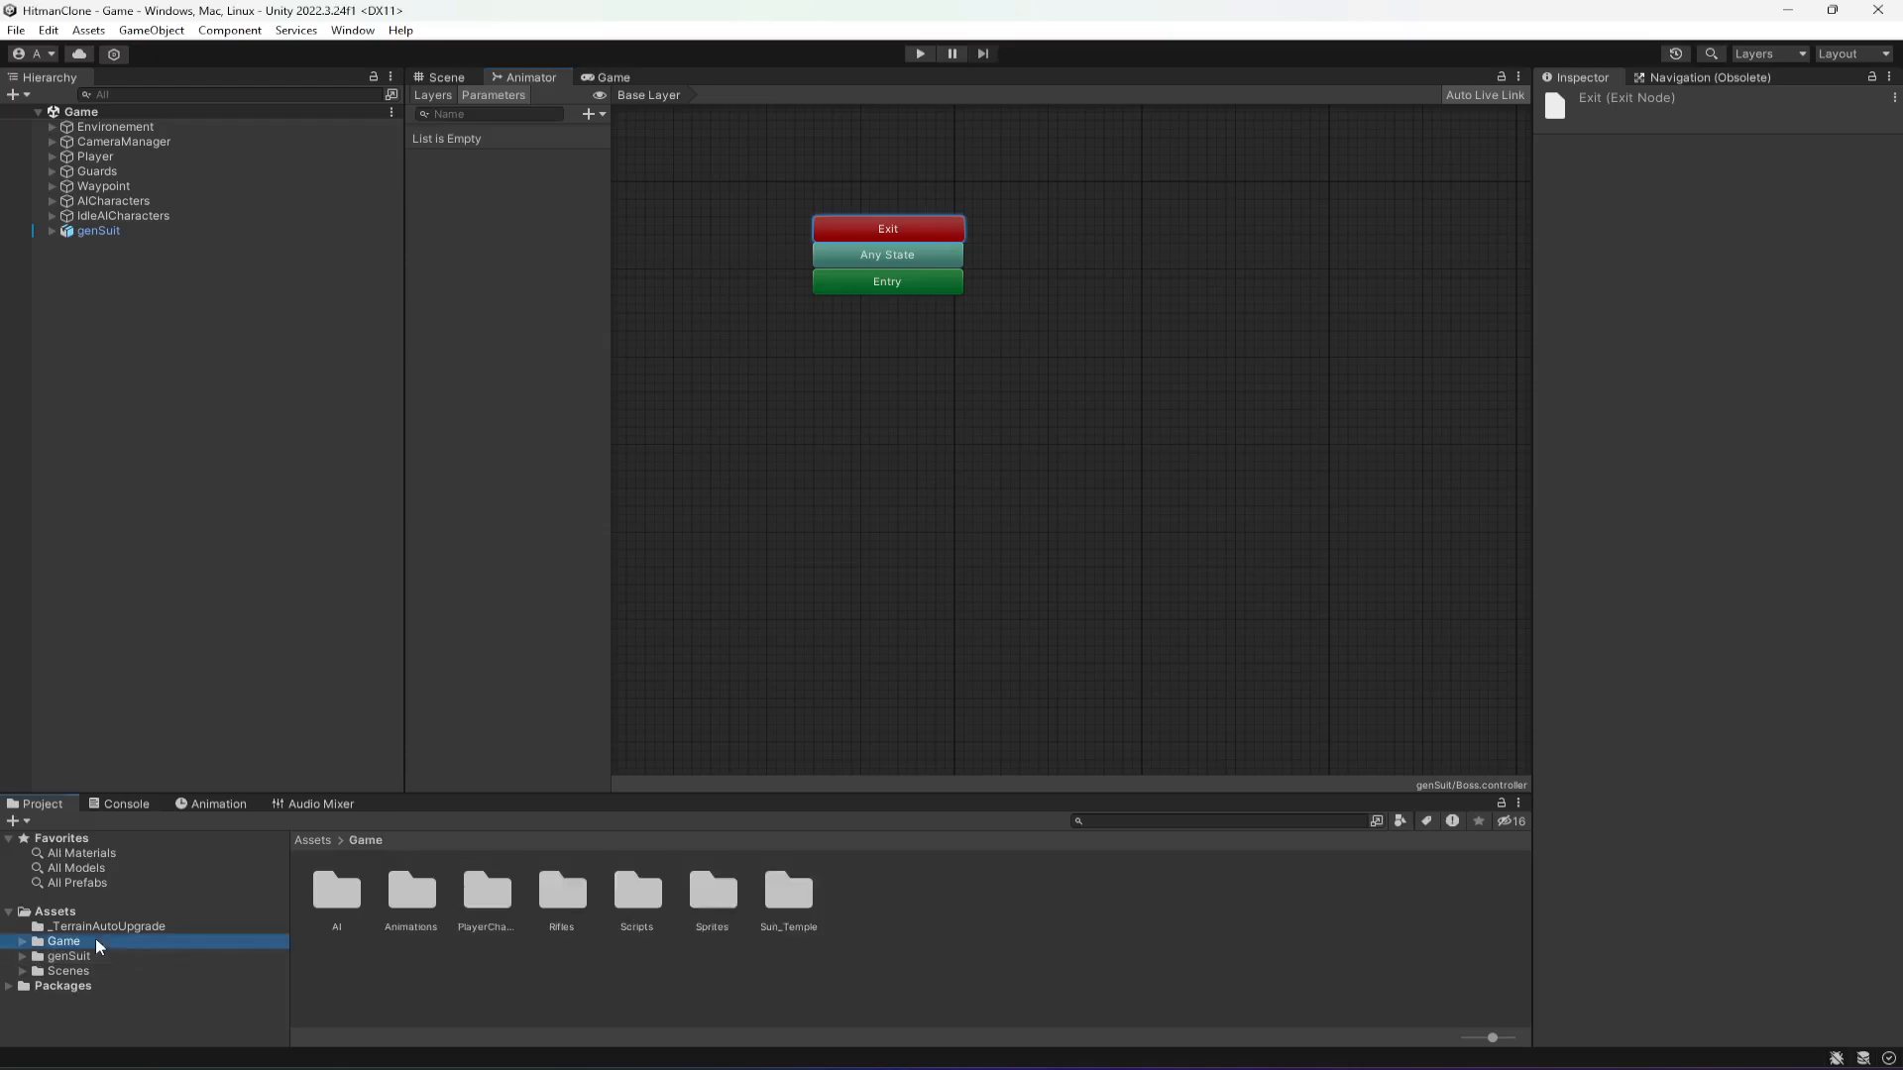
double_click(337, 895)
double_click(472, 904)
click(349, 908)
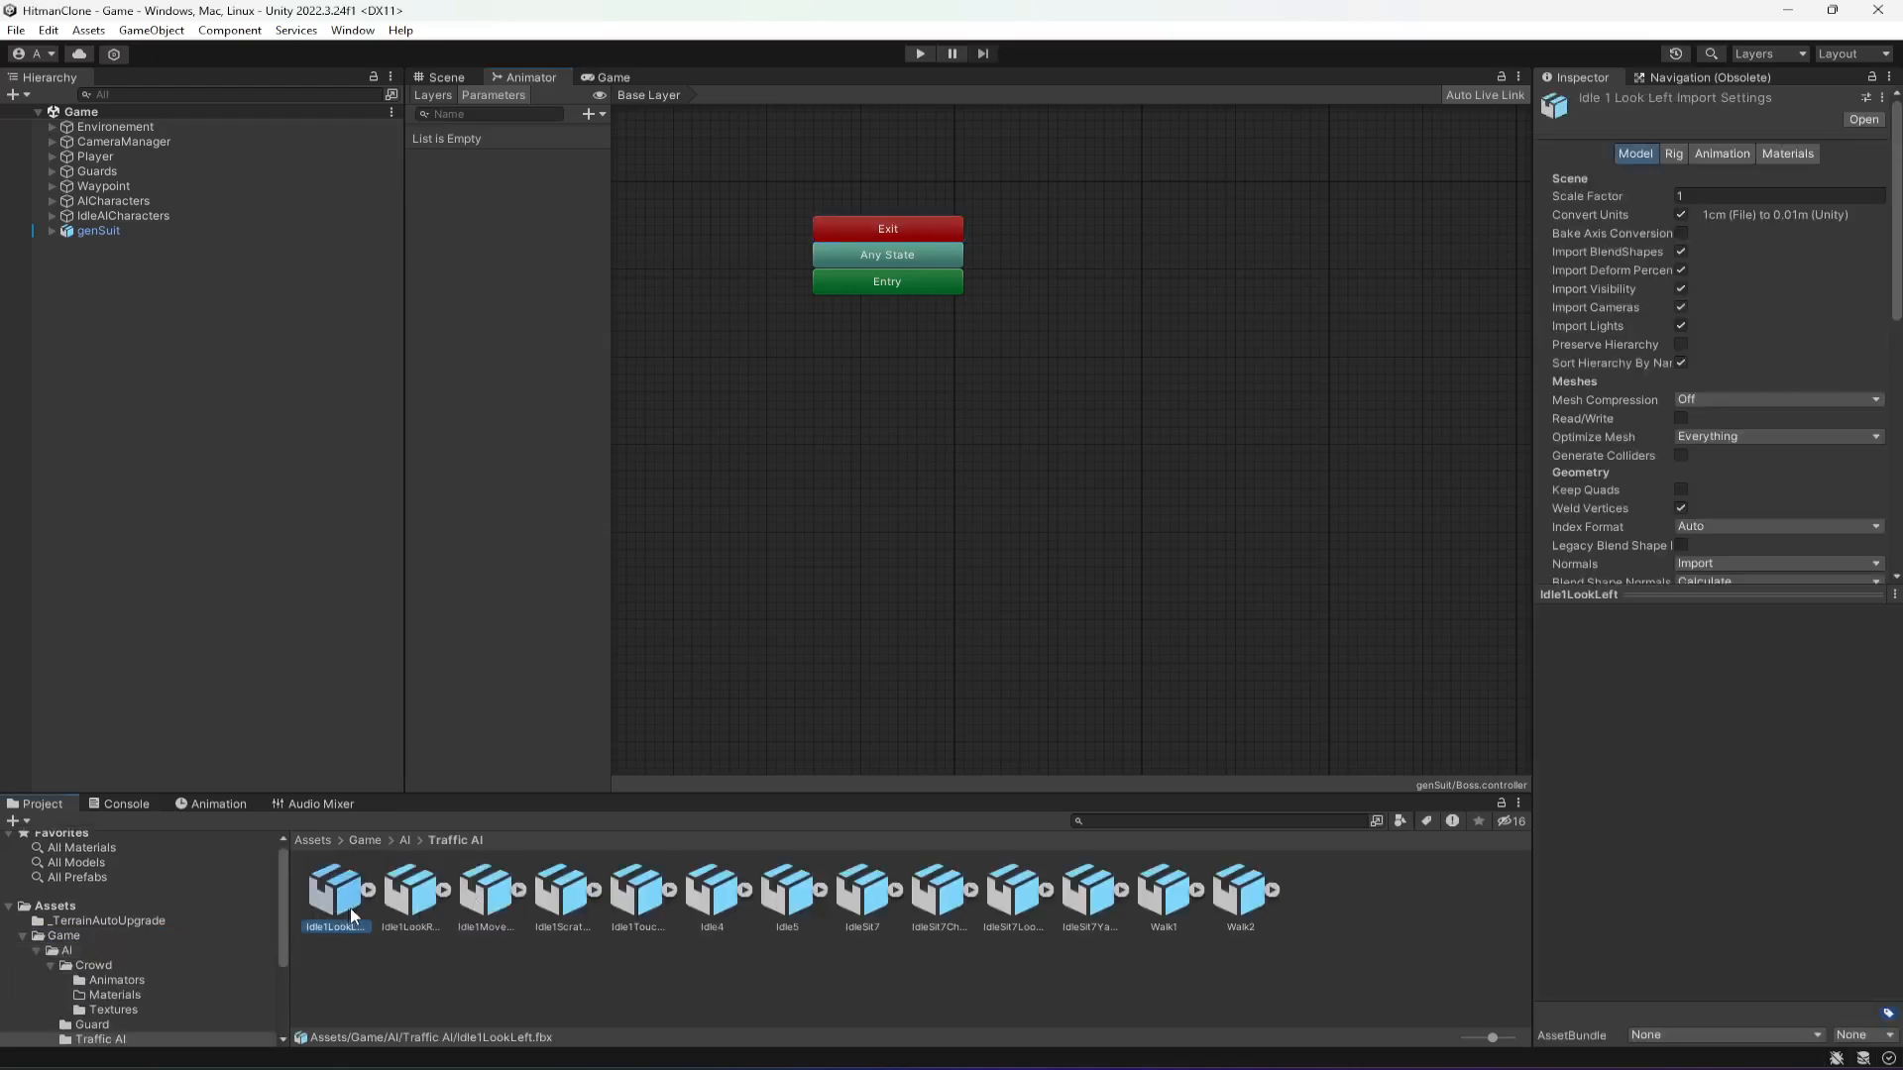
click(1739, 158)
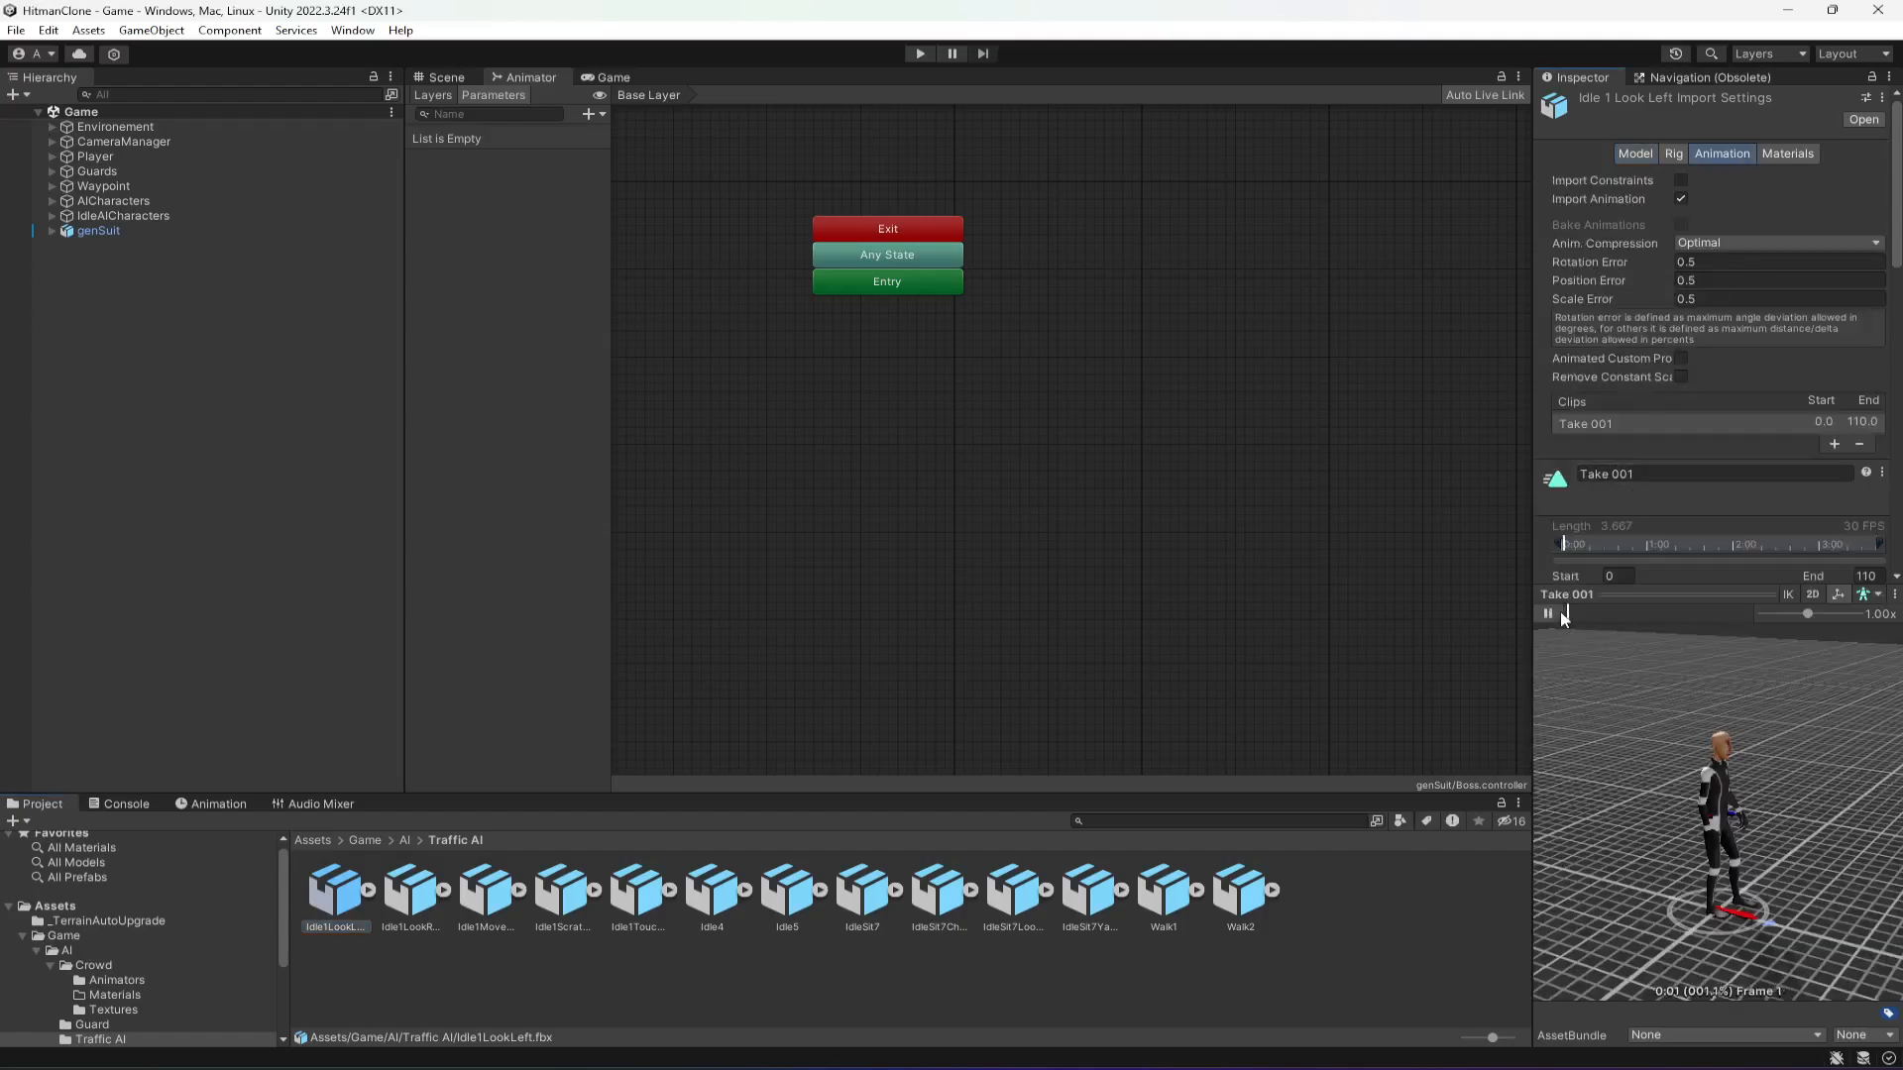
click(410, 895)
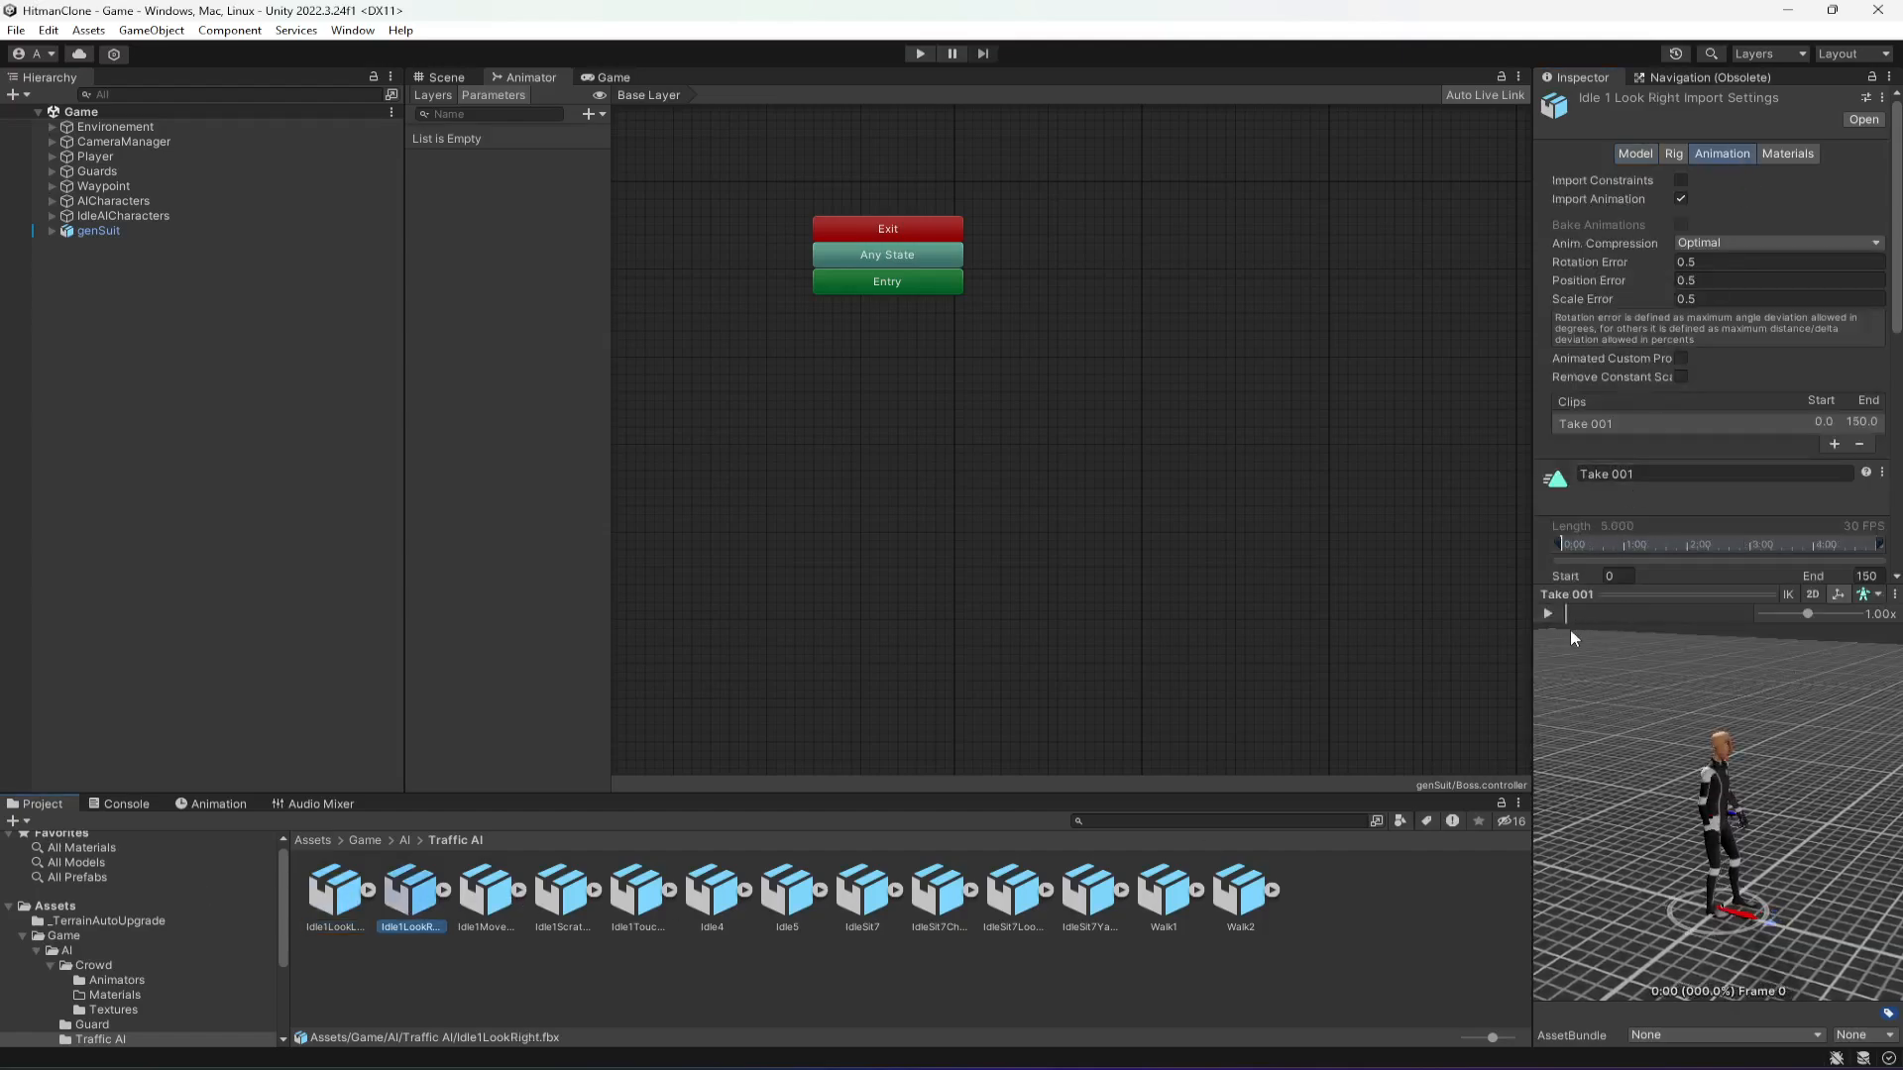
key(Right)
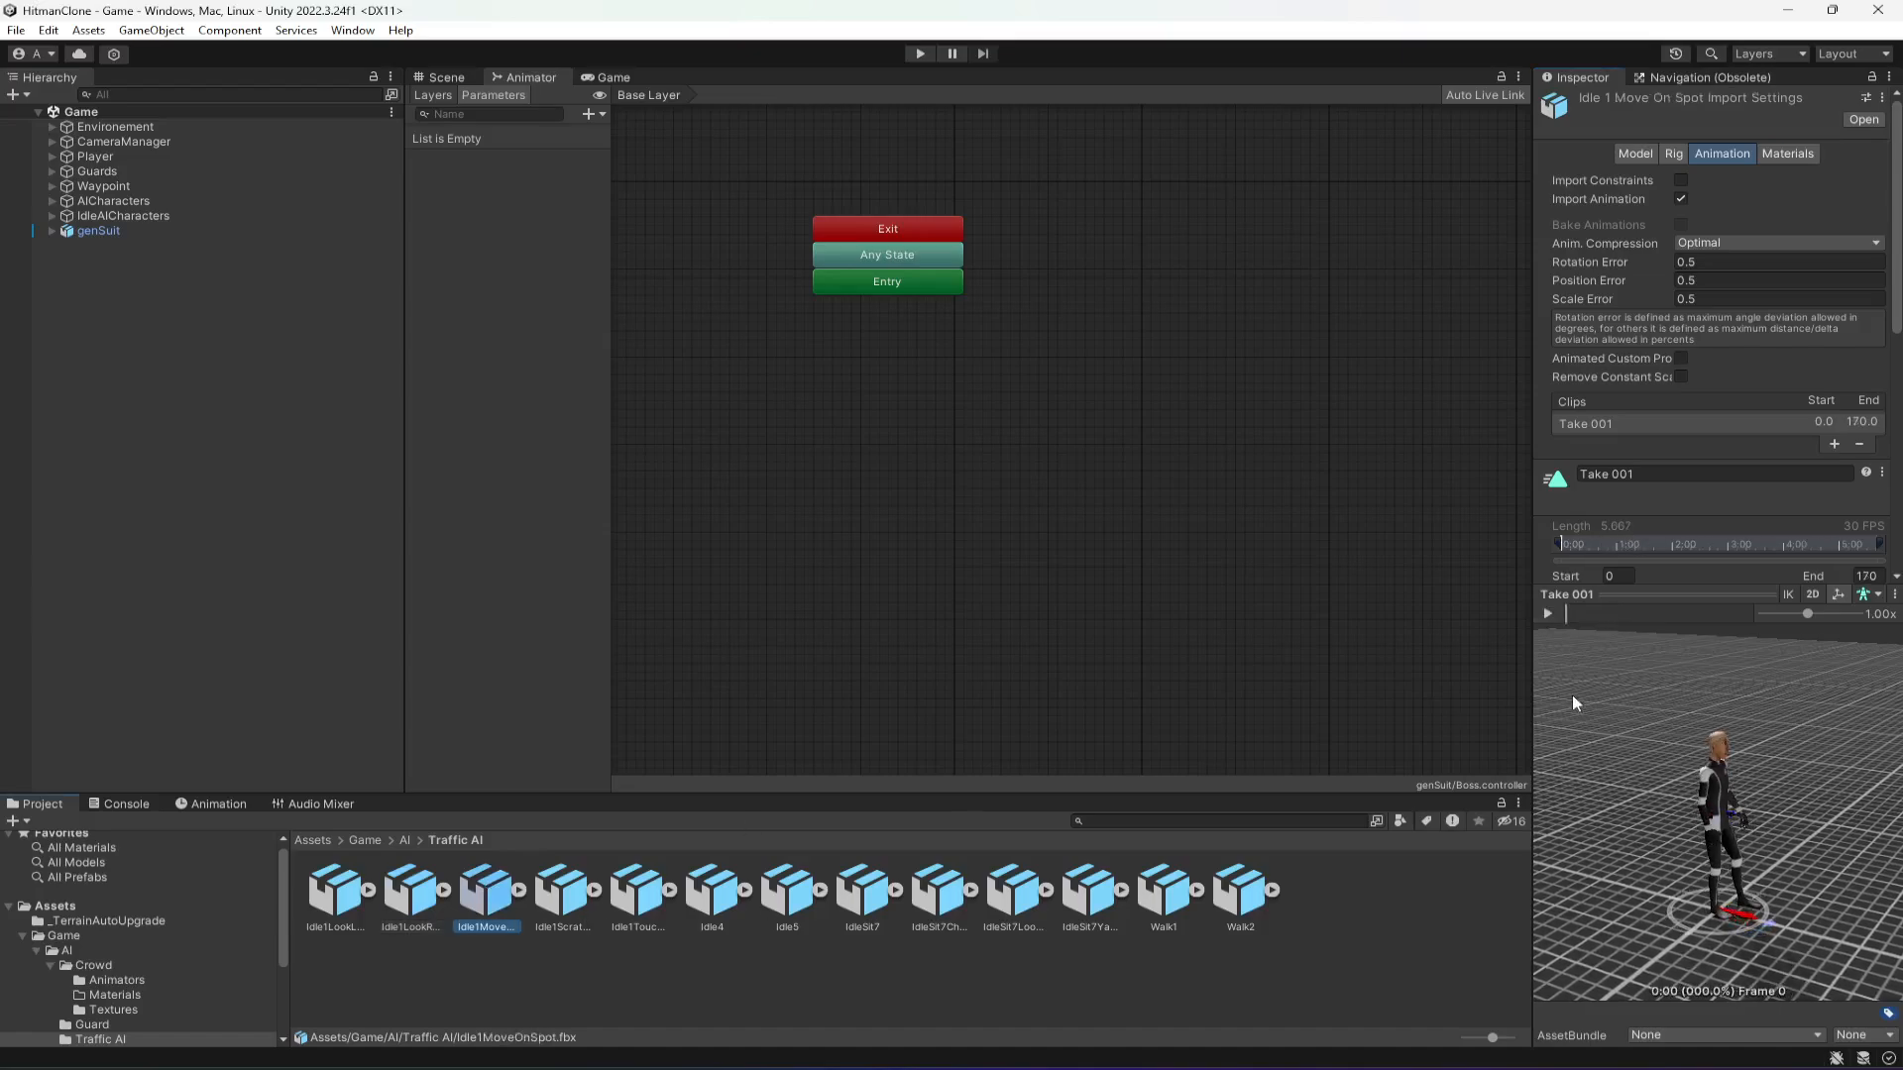
click(1547, 613)
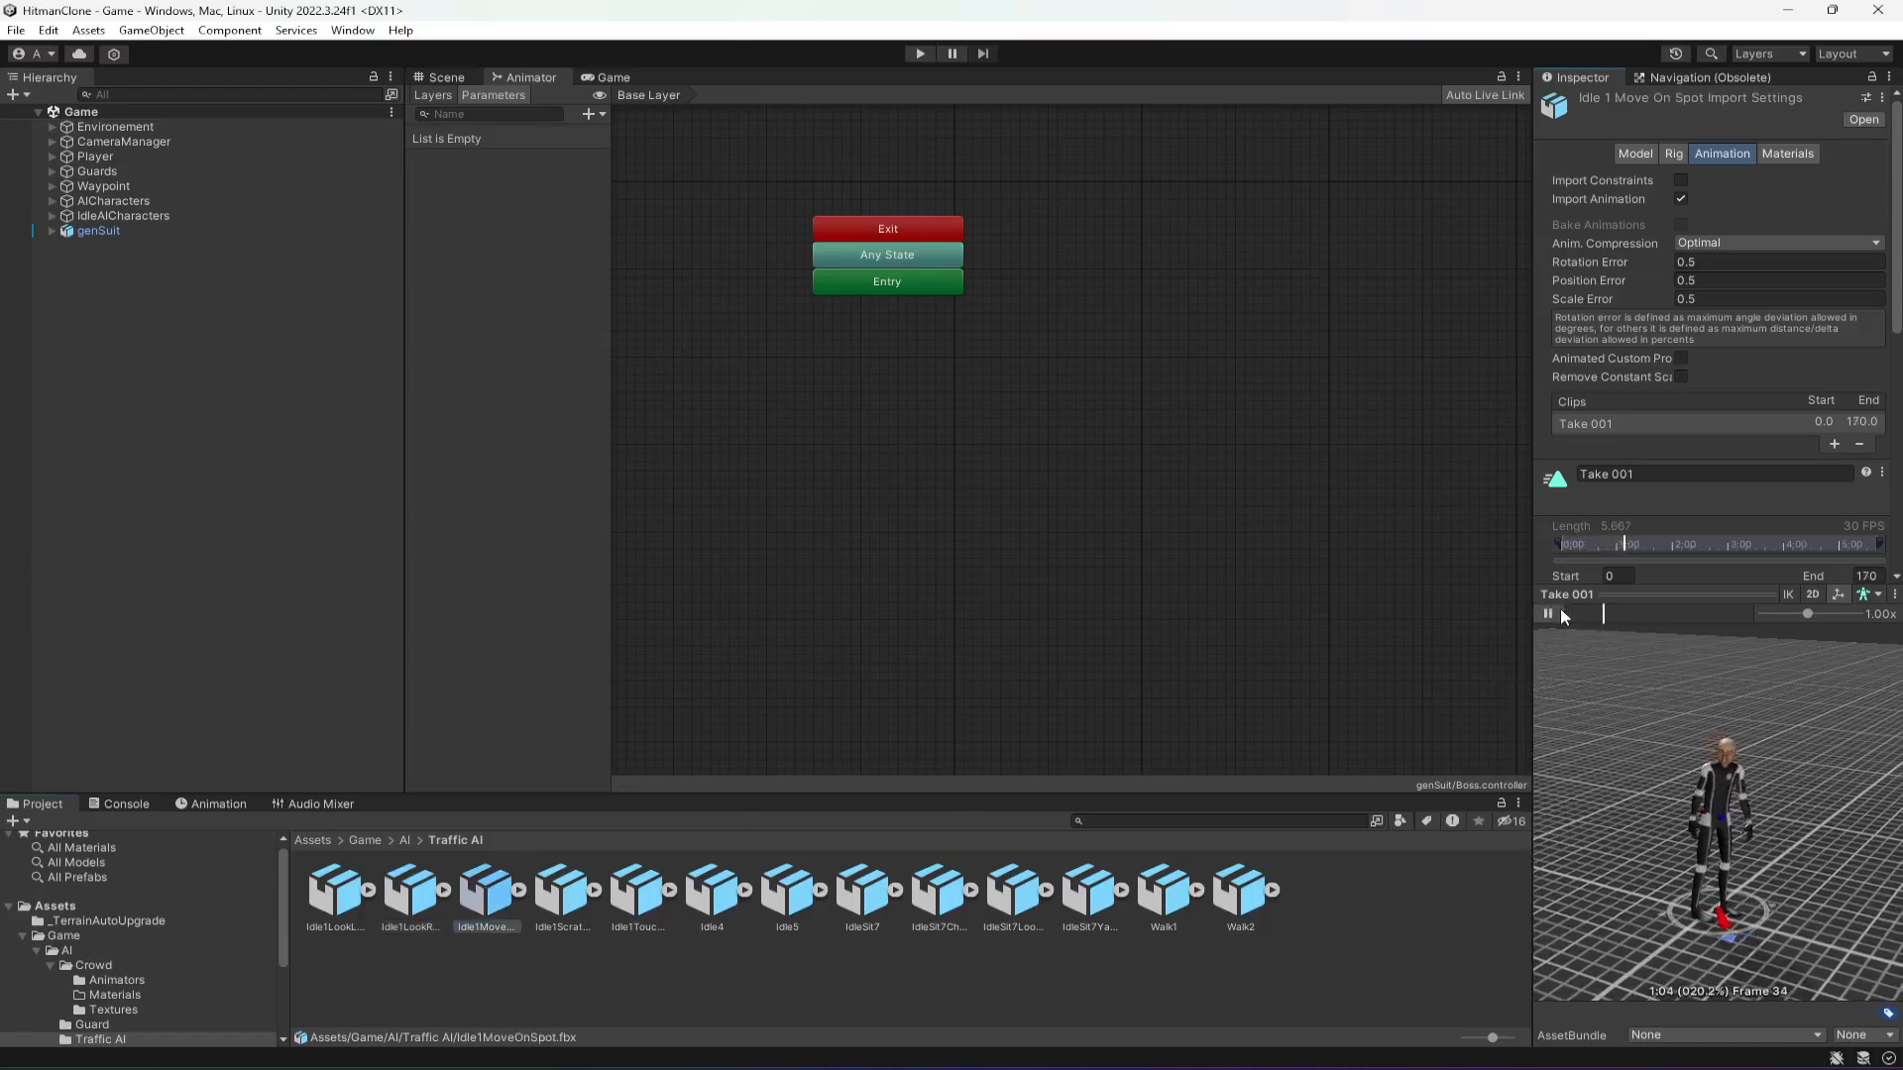
key(Right)
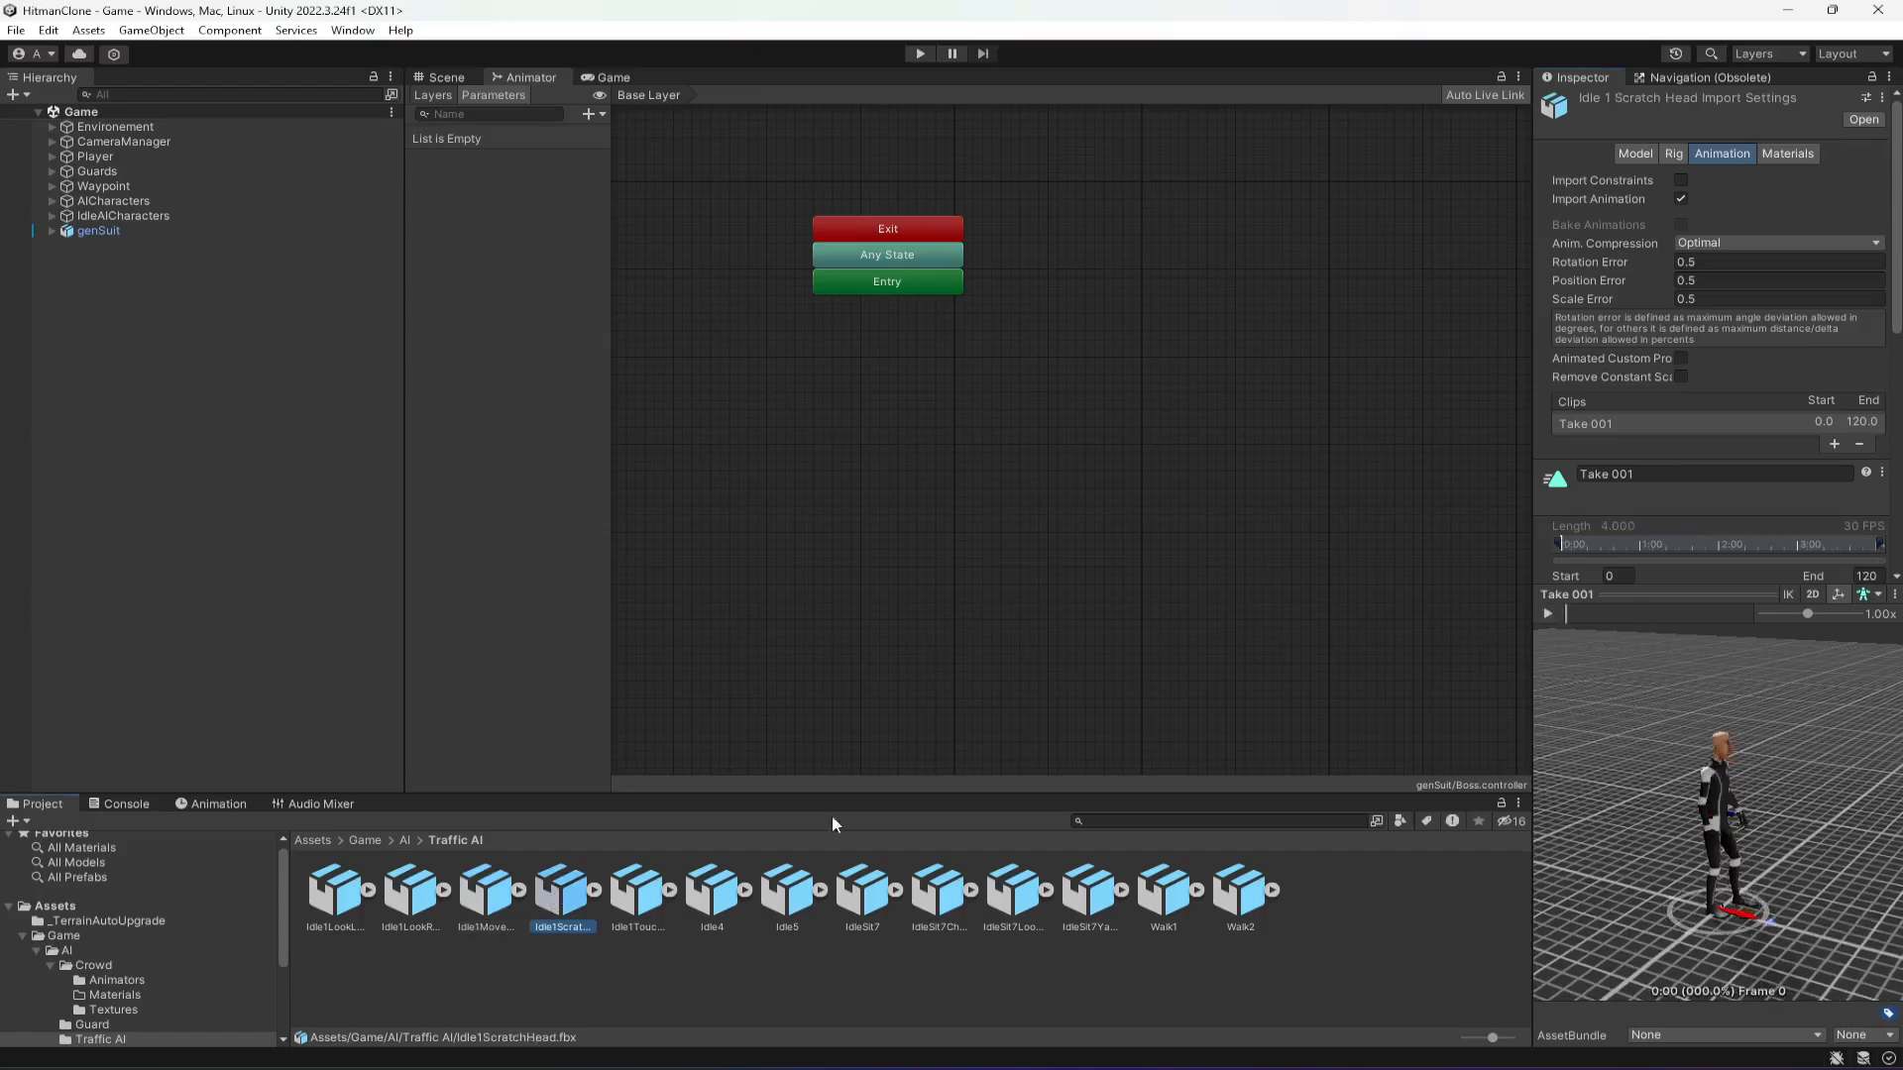
click(1549, 614)
click(631, 875)
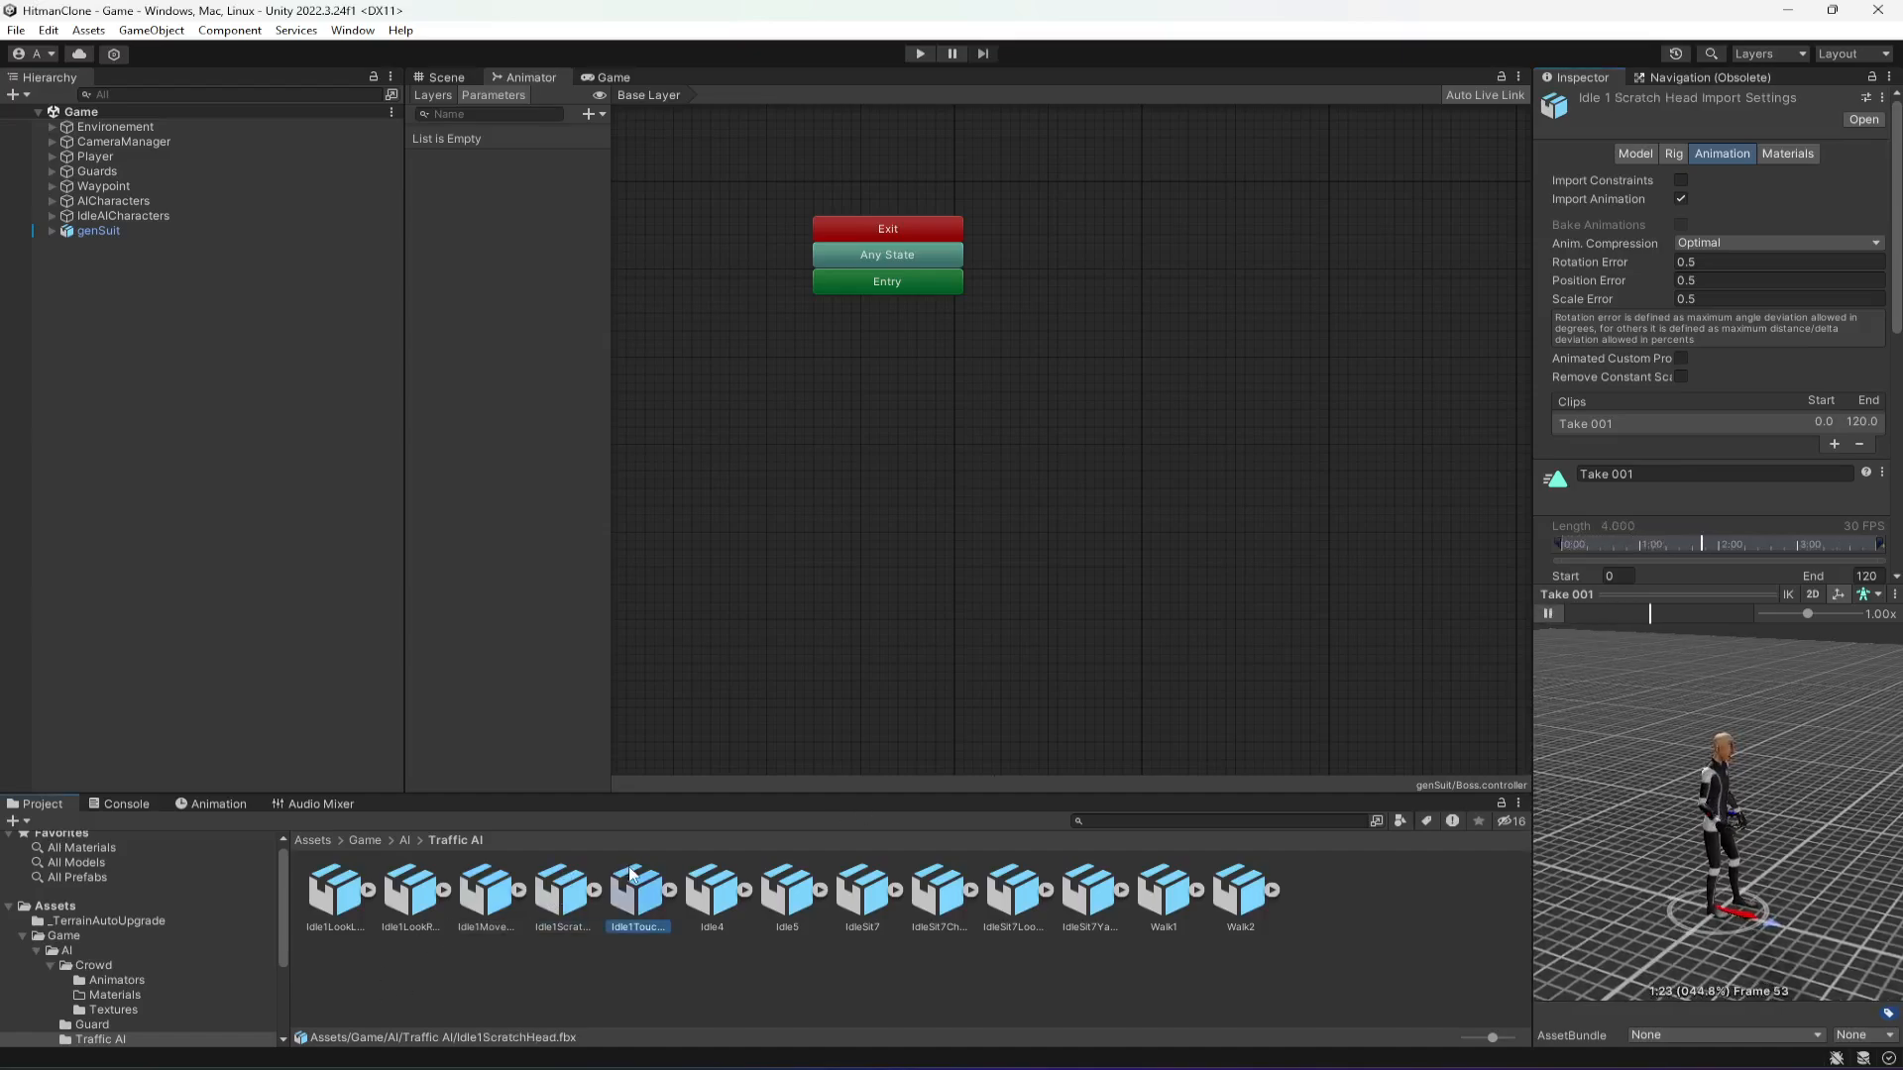
click(1548, 614)
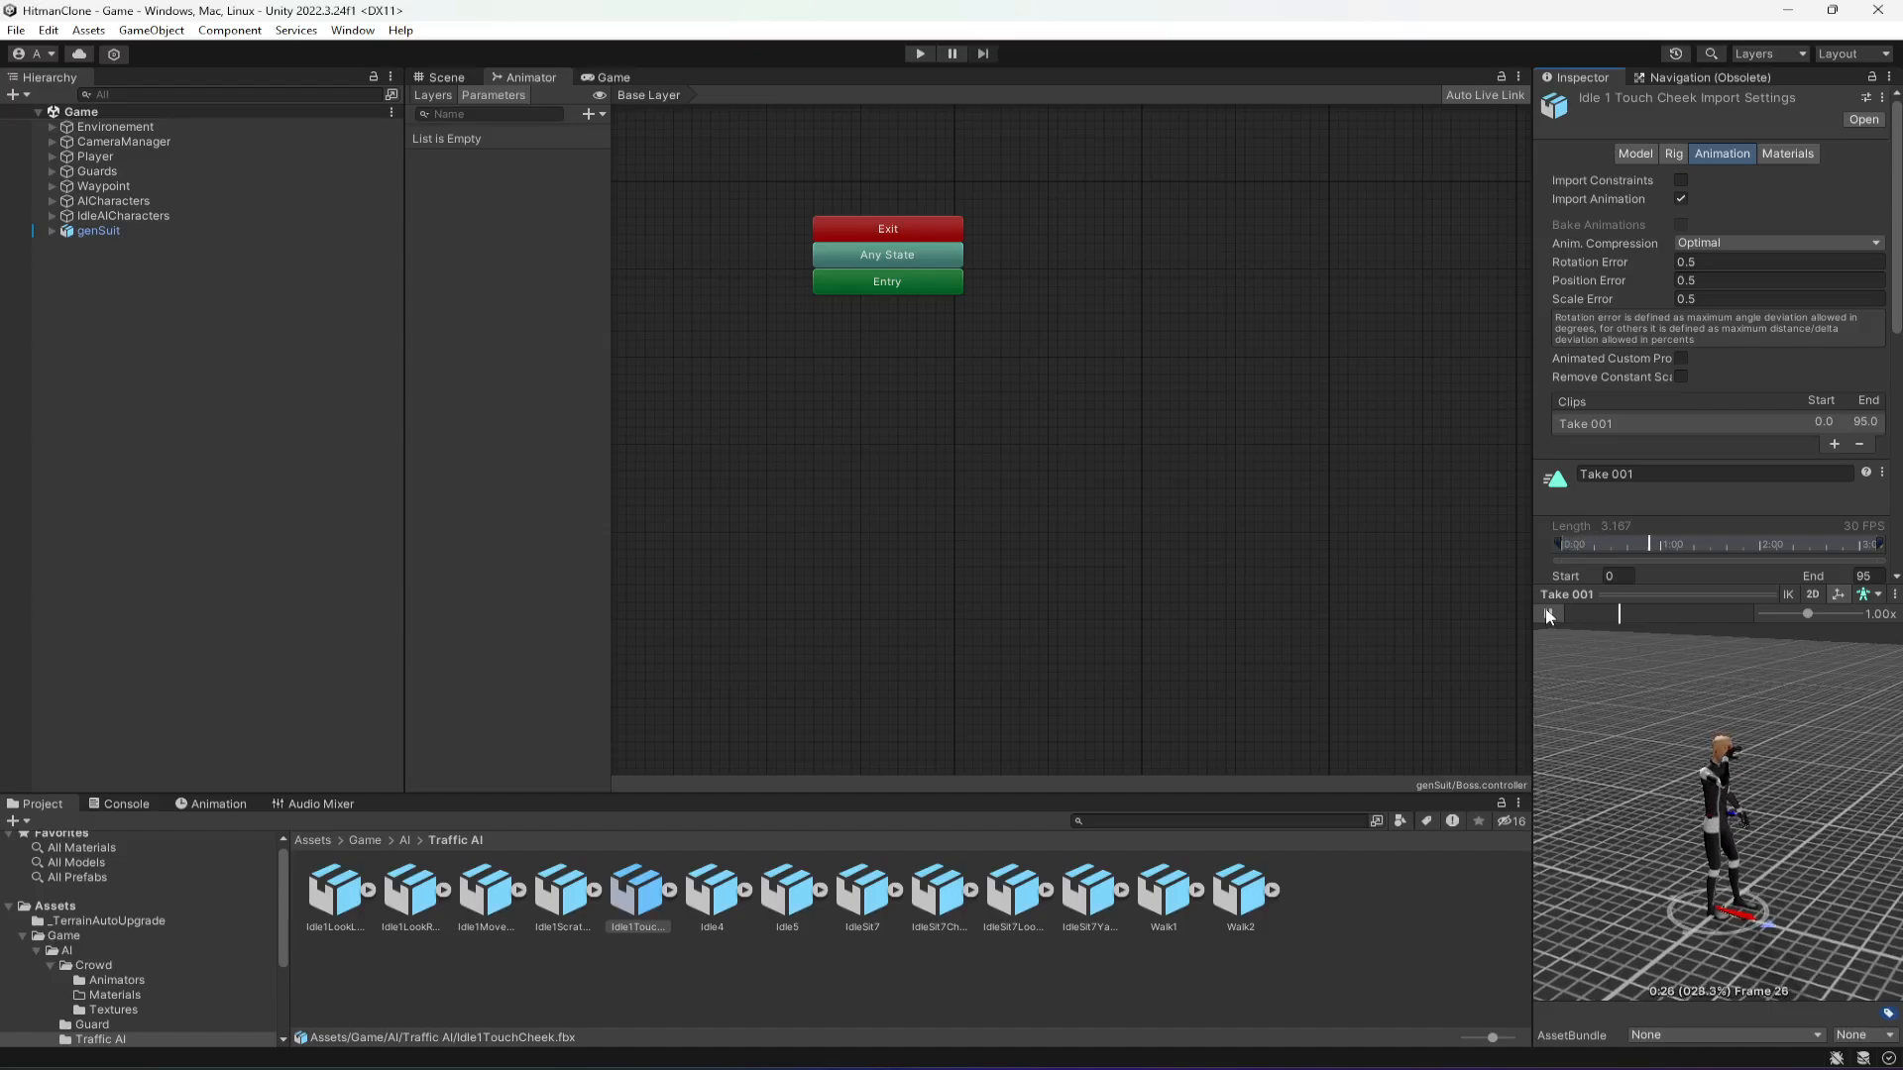
- Preview the Idle4 animation and add it as the default state below Entry in the Boss controller
click(713, 876)
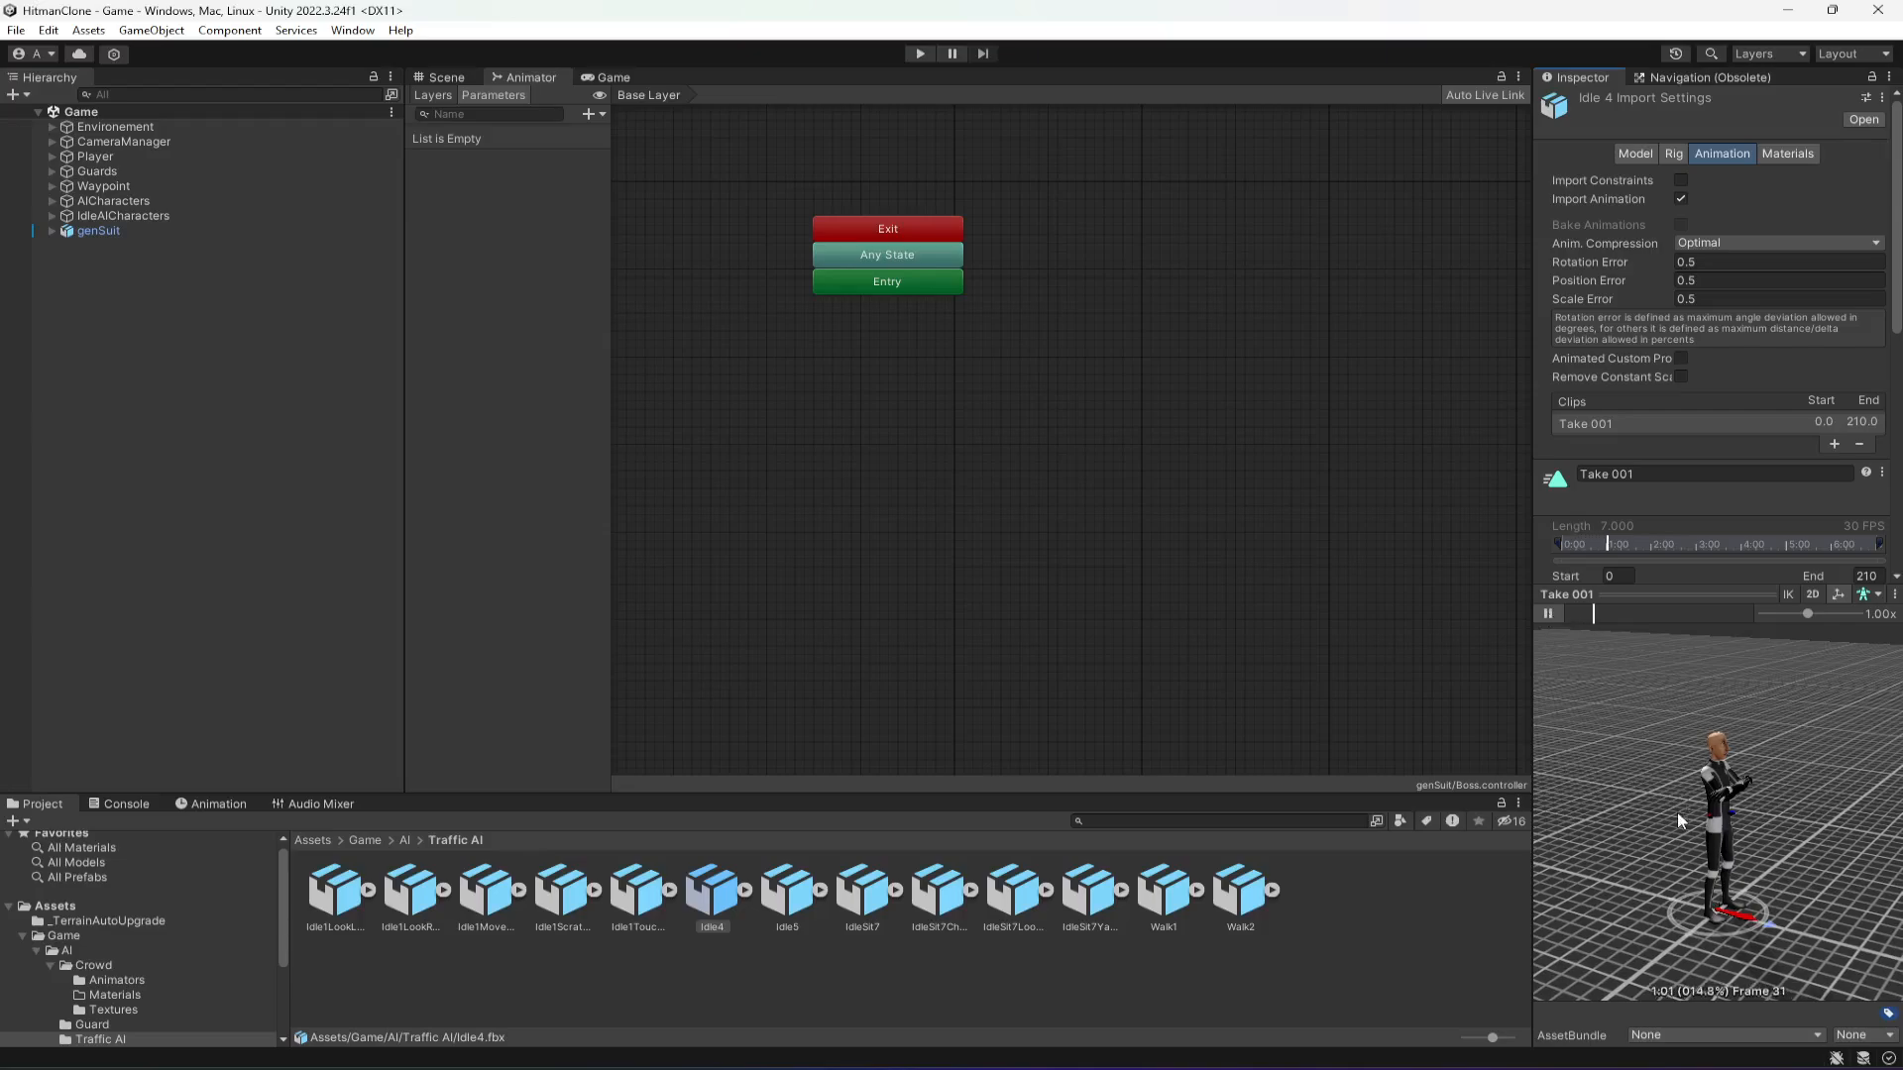
drag(697, 889, 864, 431)
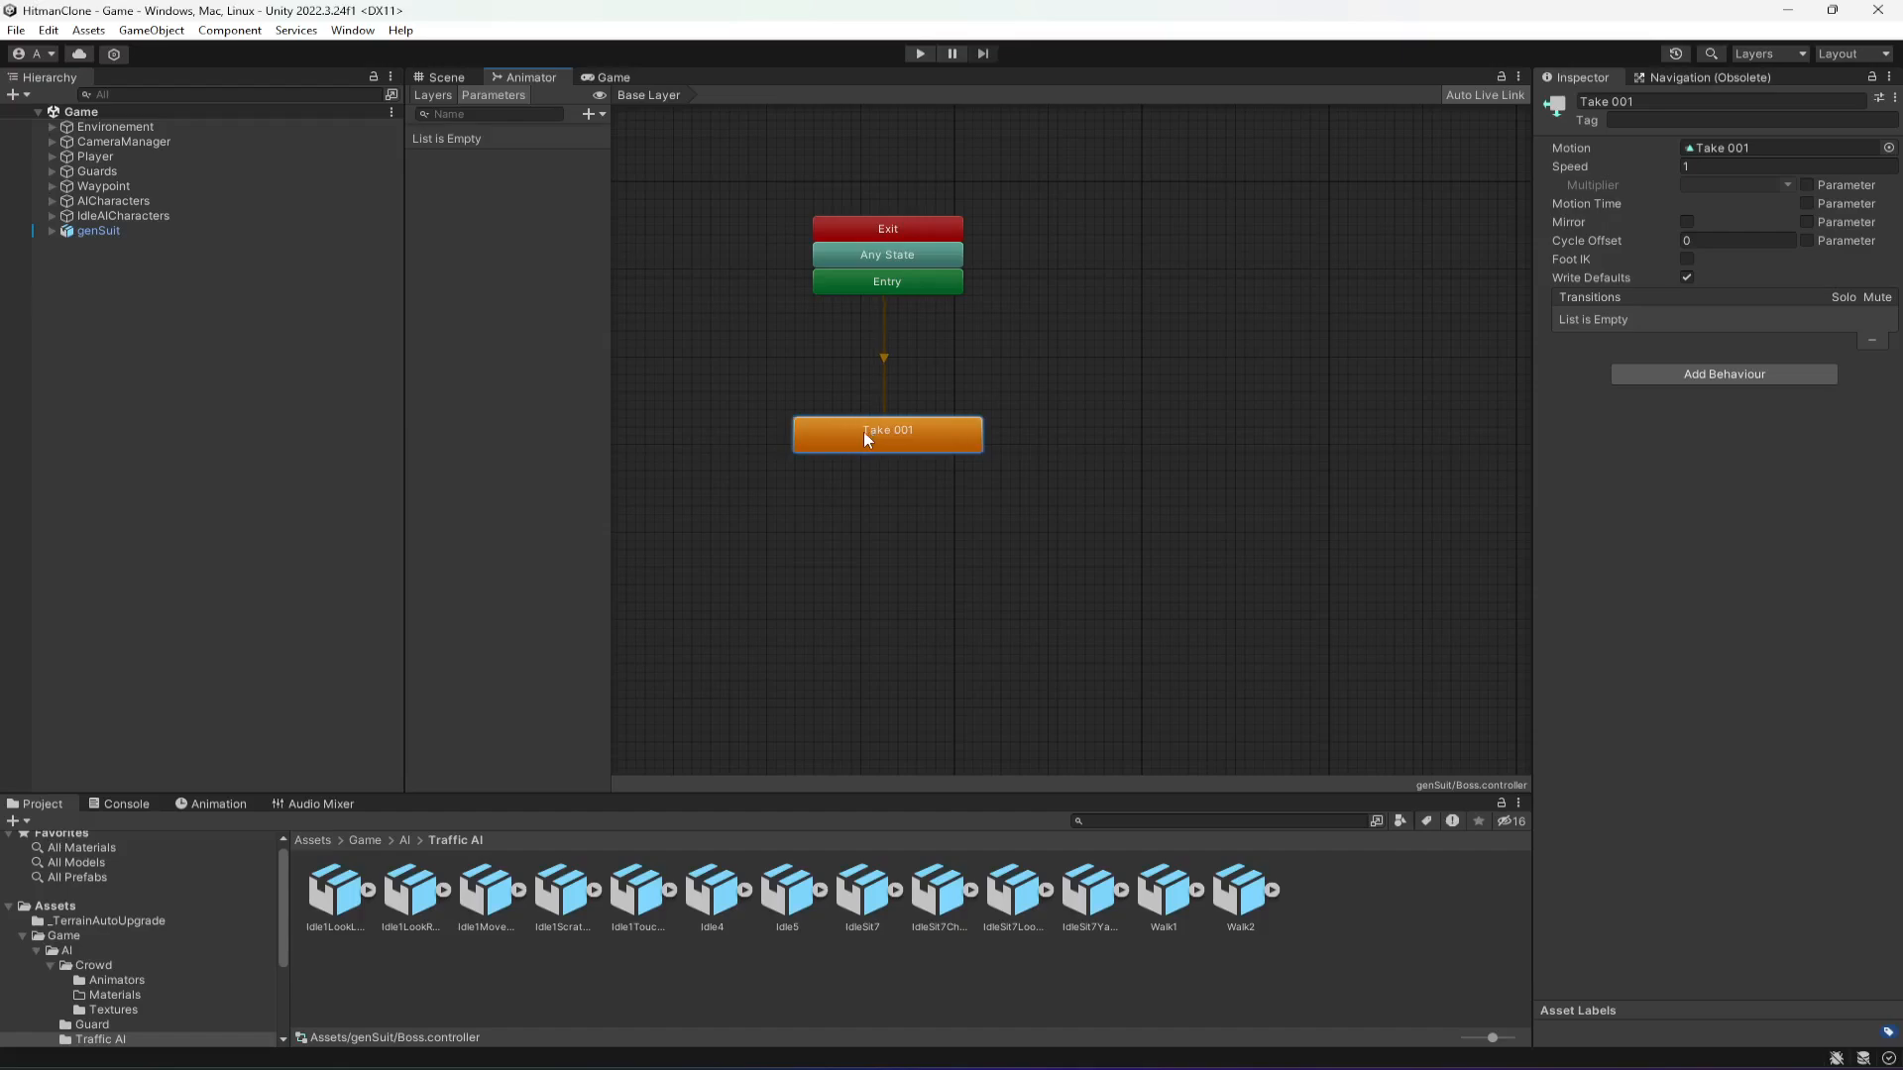
- Turn on Loop Time and Loop Pose for the Idle4 clip and base its three root transforms upon Original
double_click(864, 433)
scroll(1728, 387, down, 5)
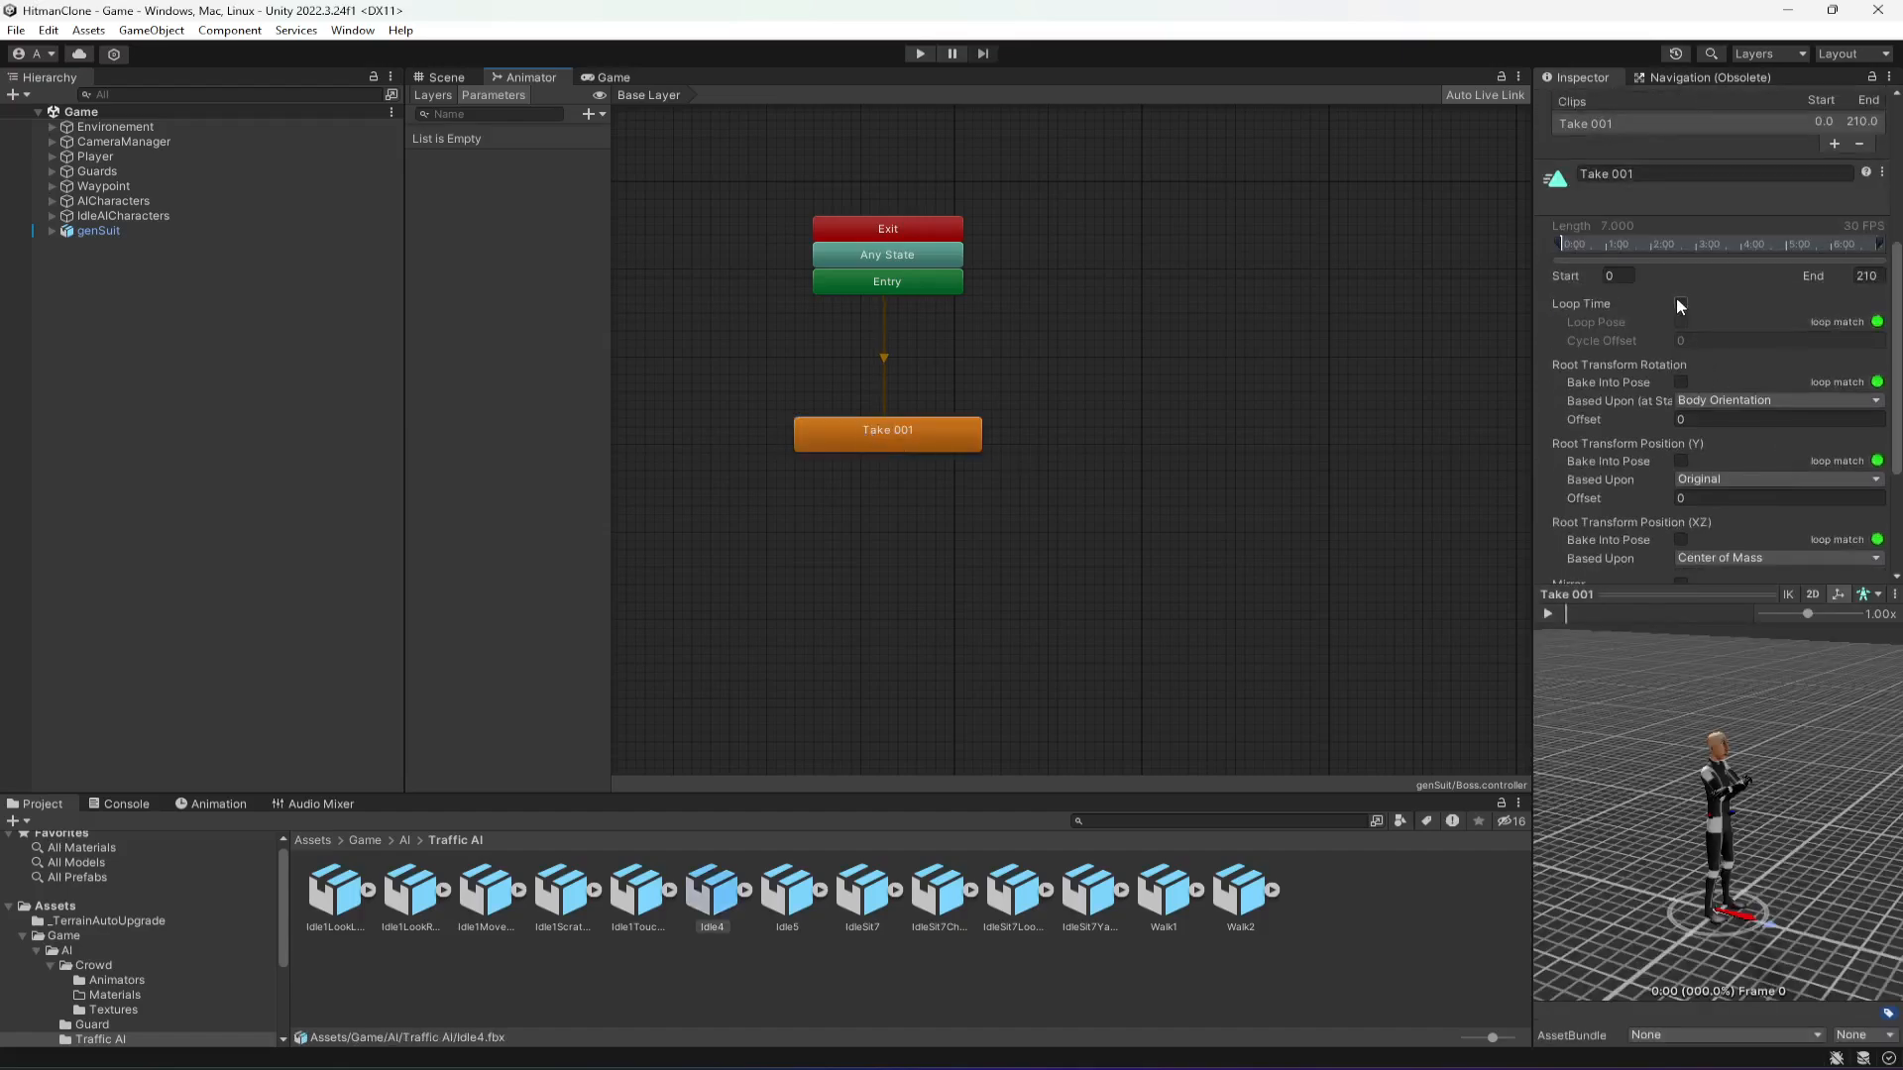
click(1680, 304)
click(1729, 422)
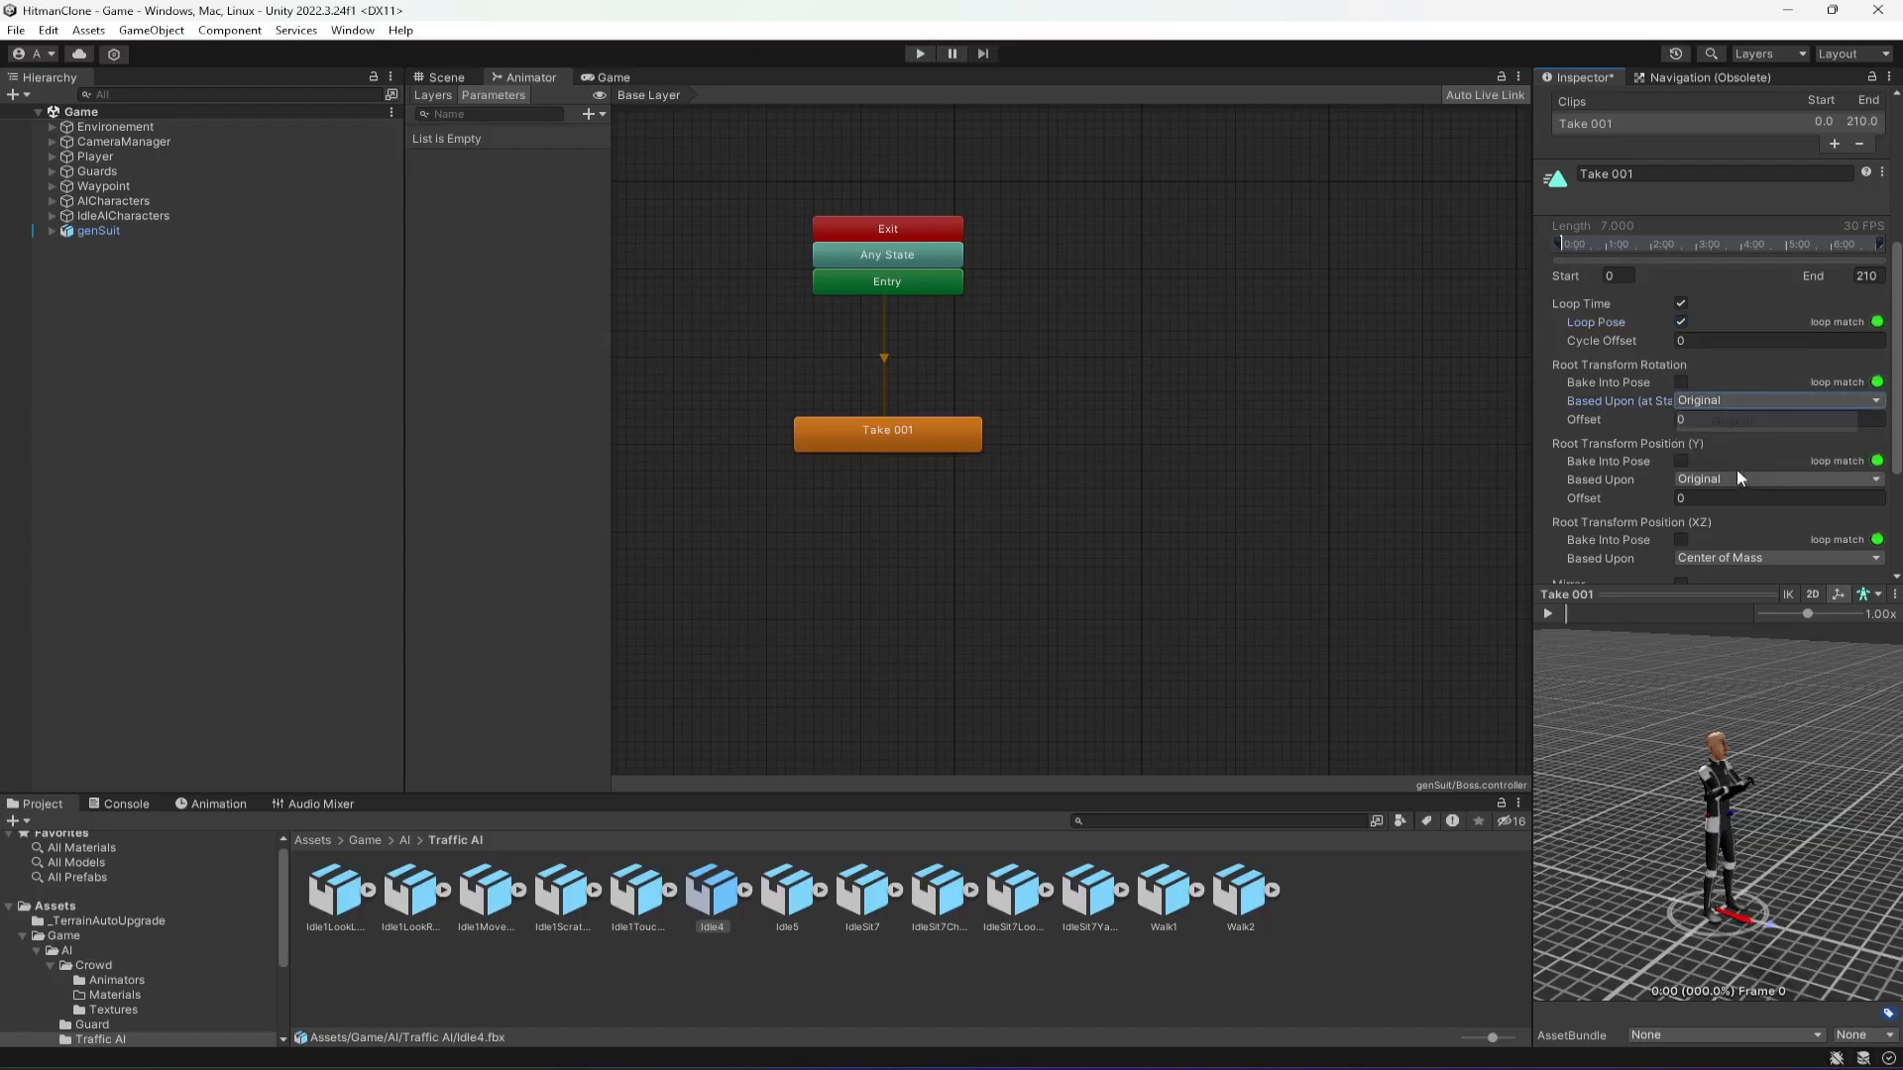
click(1736, 478)
click(1736, 563)
click(1744, 579)
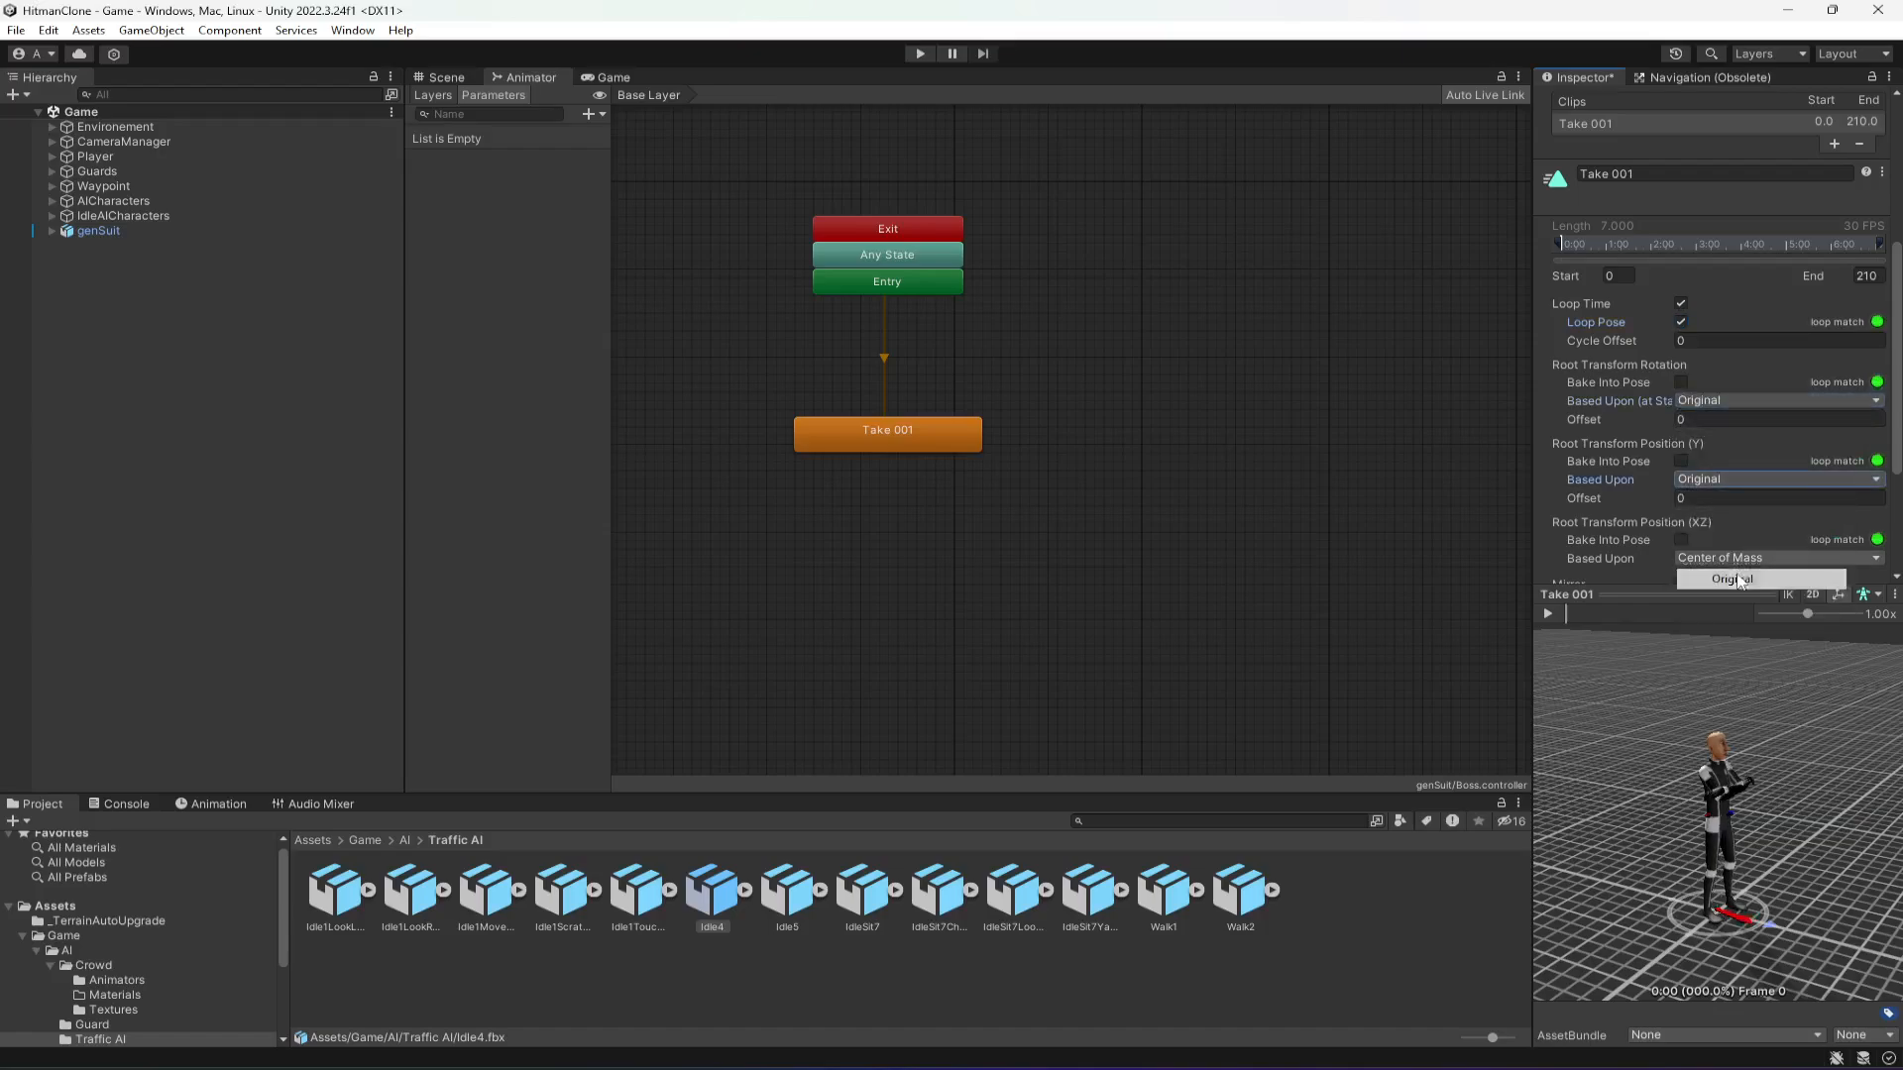
- Bake the Idle4 clip's root rotation, Y position and XZ position into the pose and apply the import settings
click(1680, 539)
click(1681, 461)
click(1680, 381)
scroll(1709, 503, down, 4)
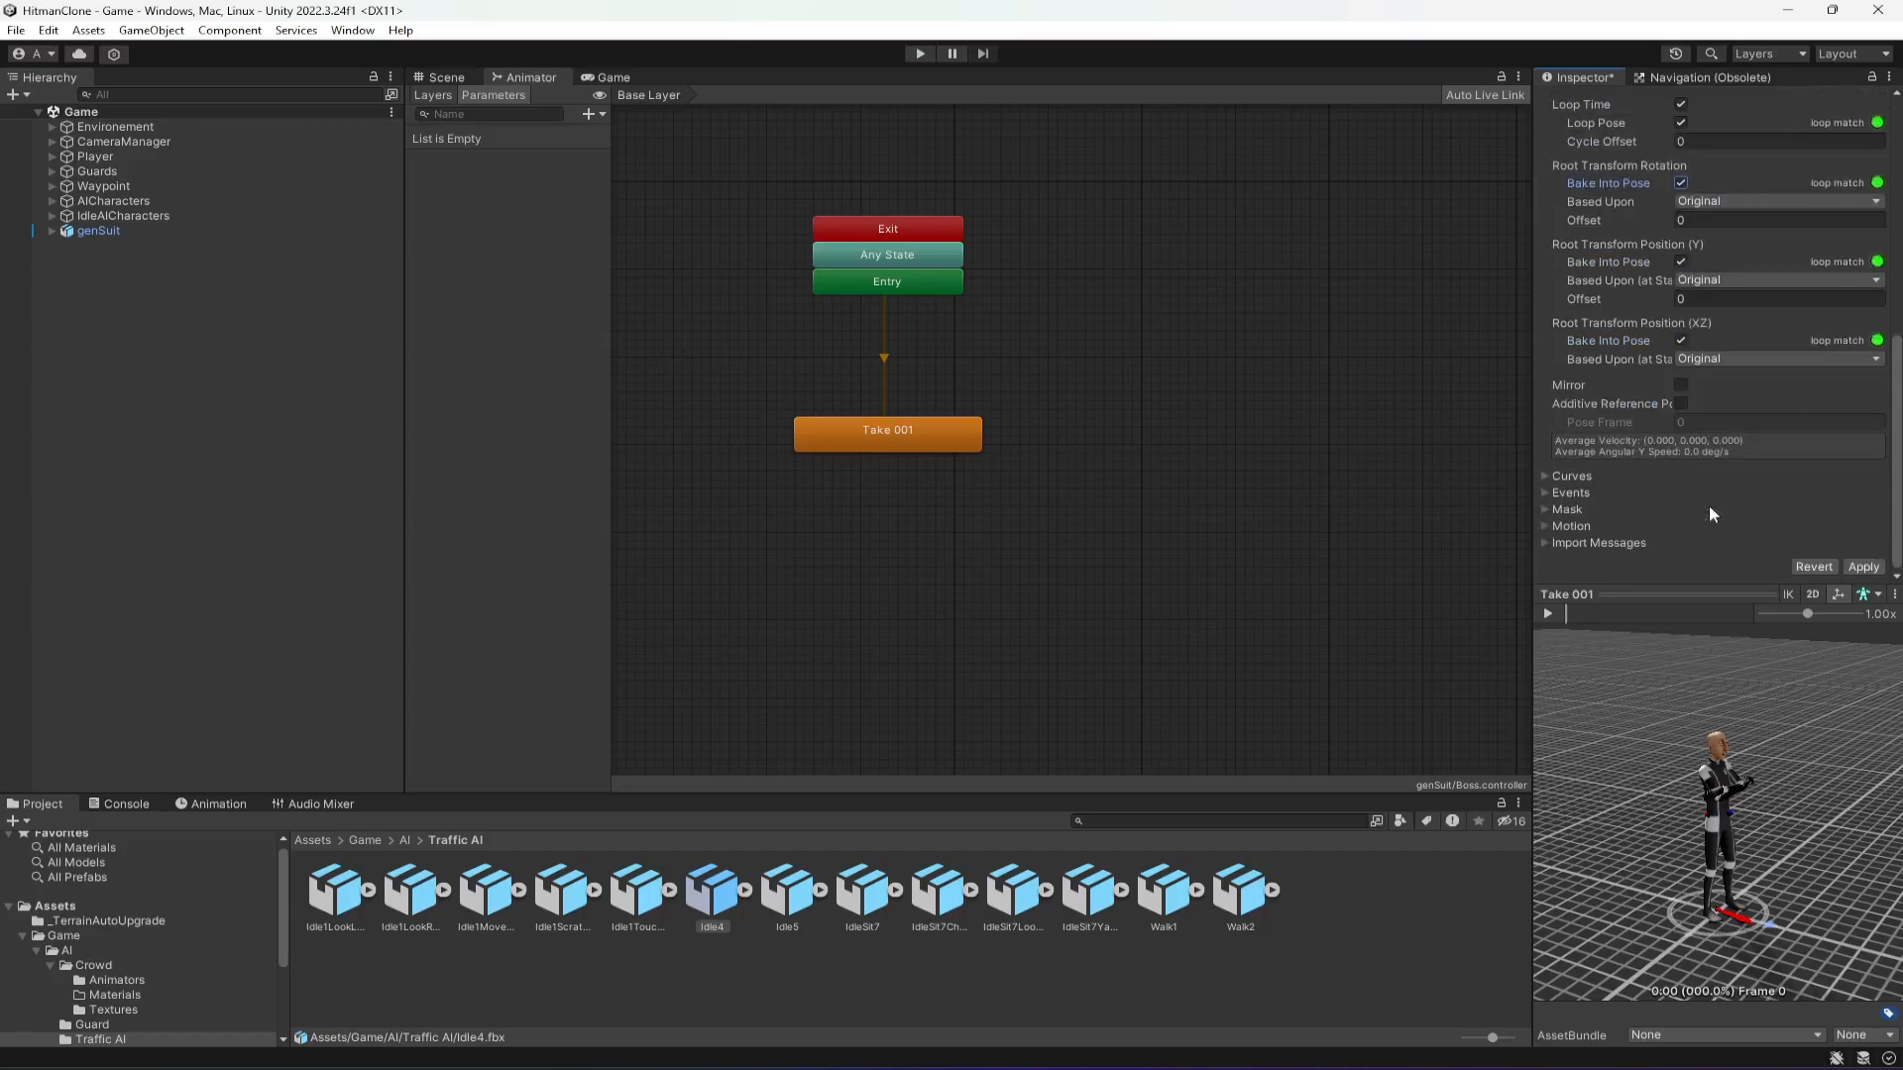
click(1863, 566)
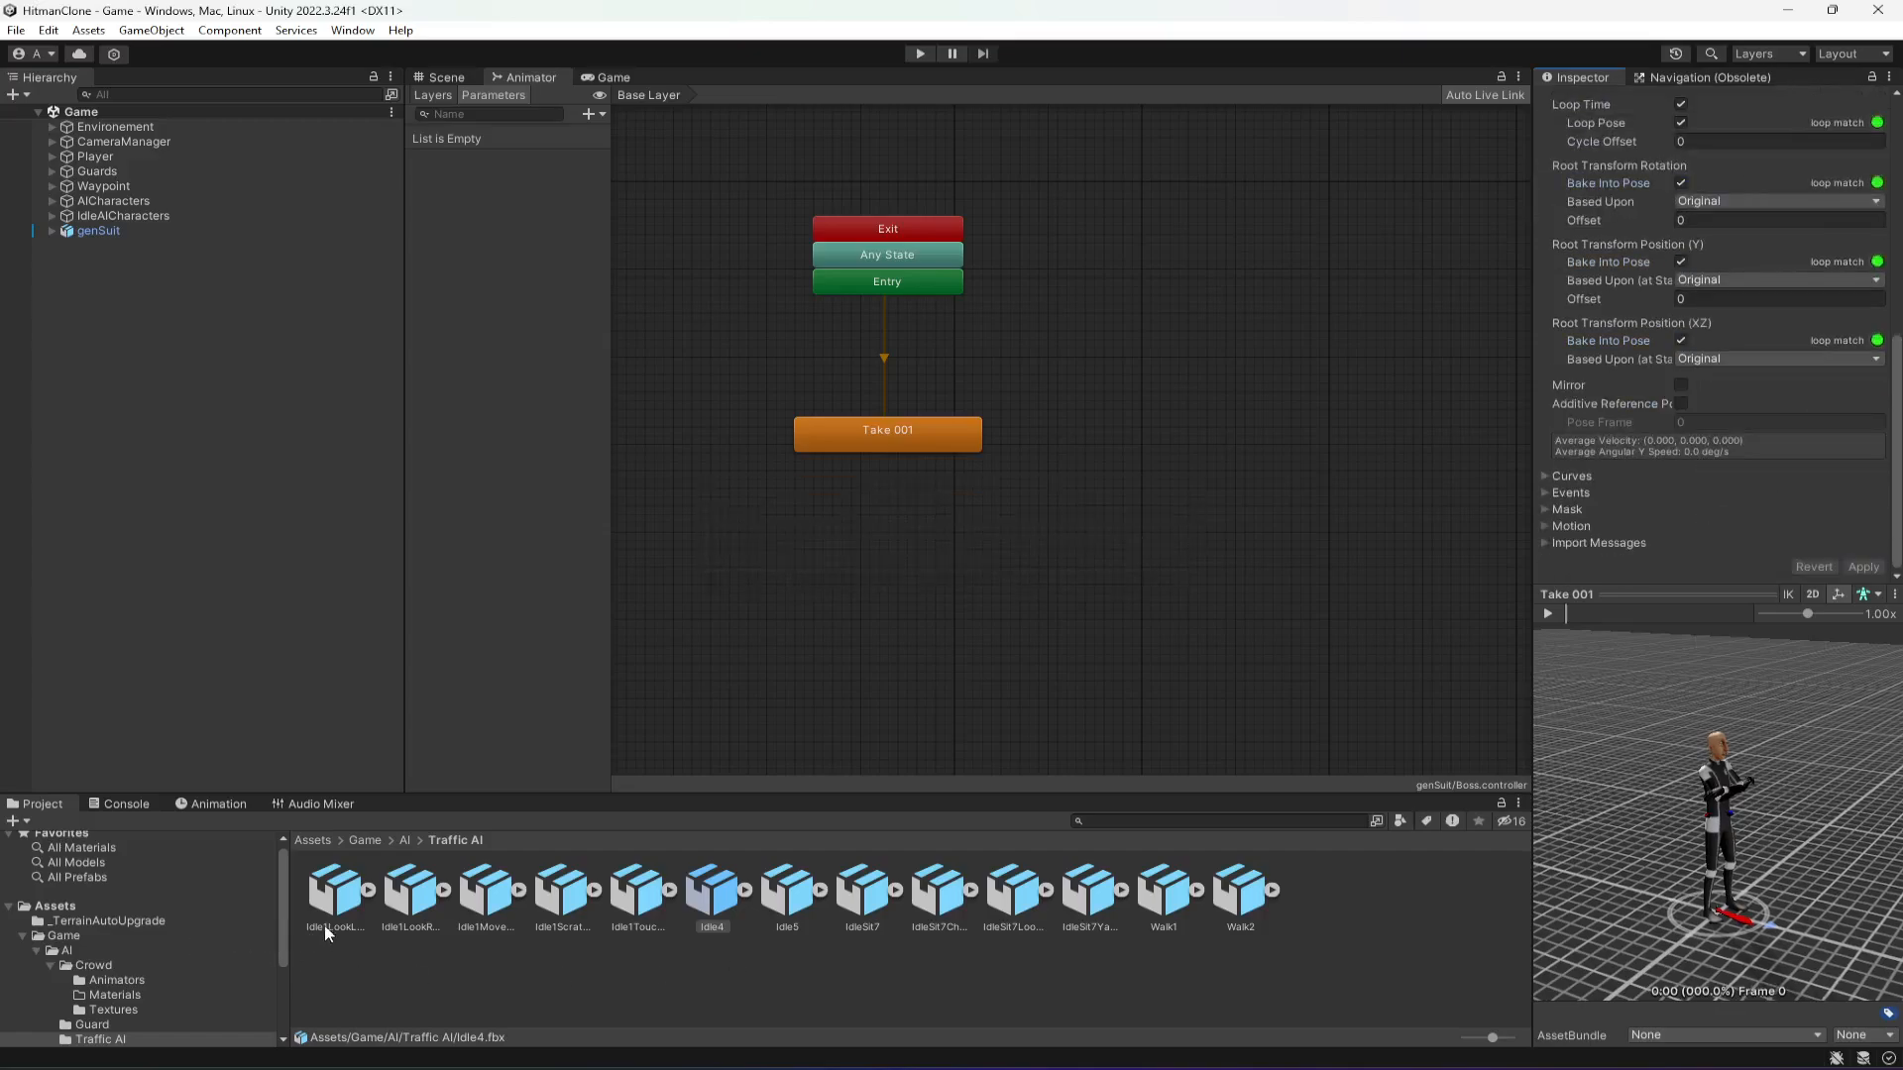
- Look for a death animation in the Animations and PlayerCharacter folders and trace the clip used by Guard1's Death state
click(335, 897)
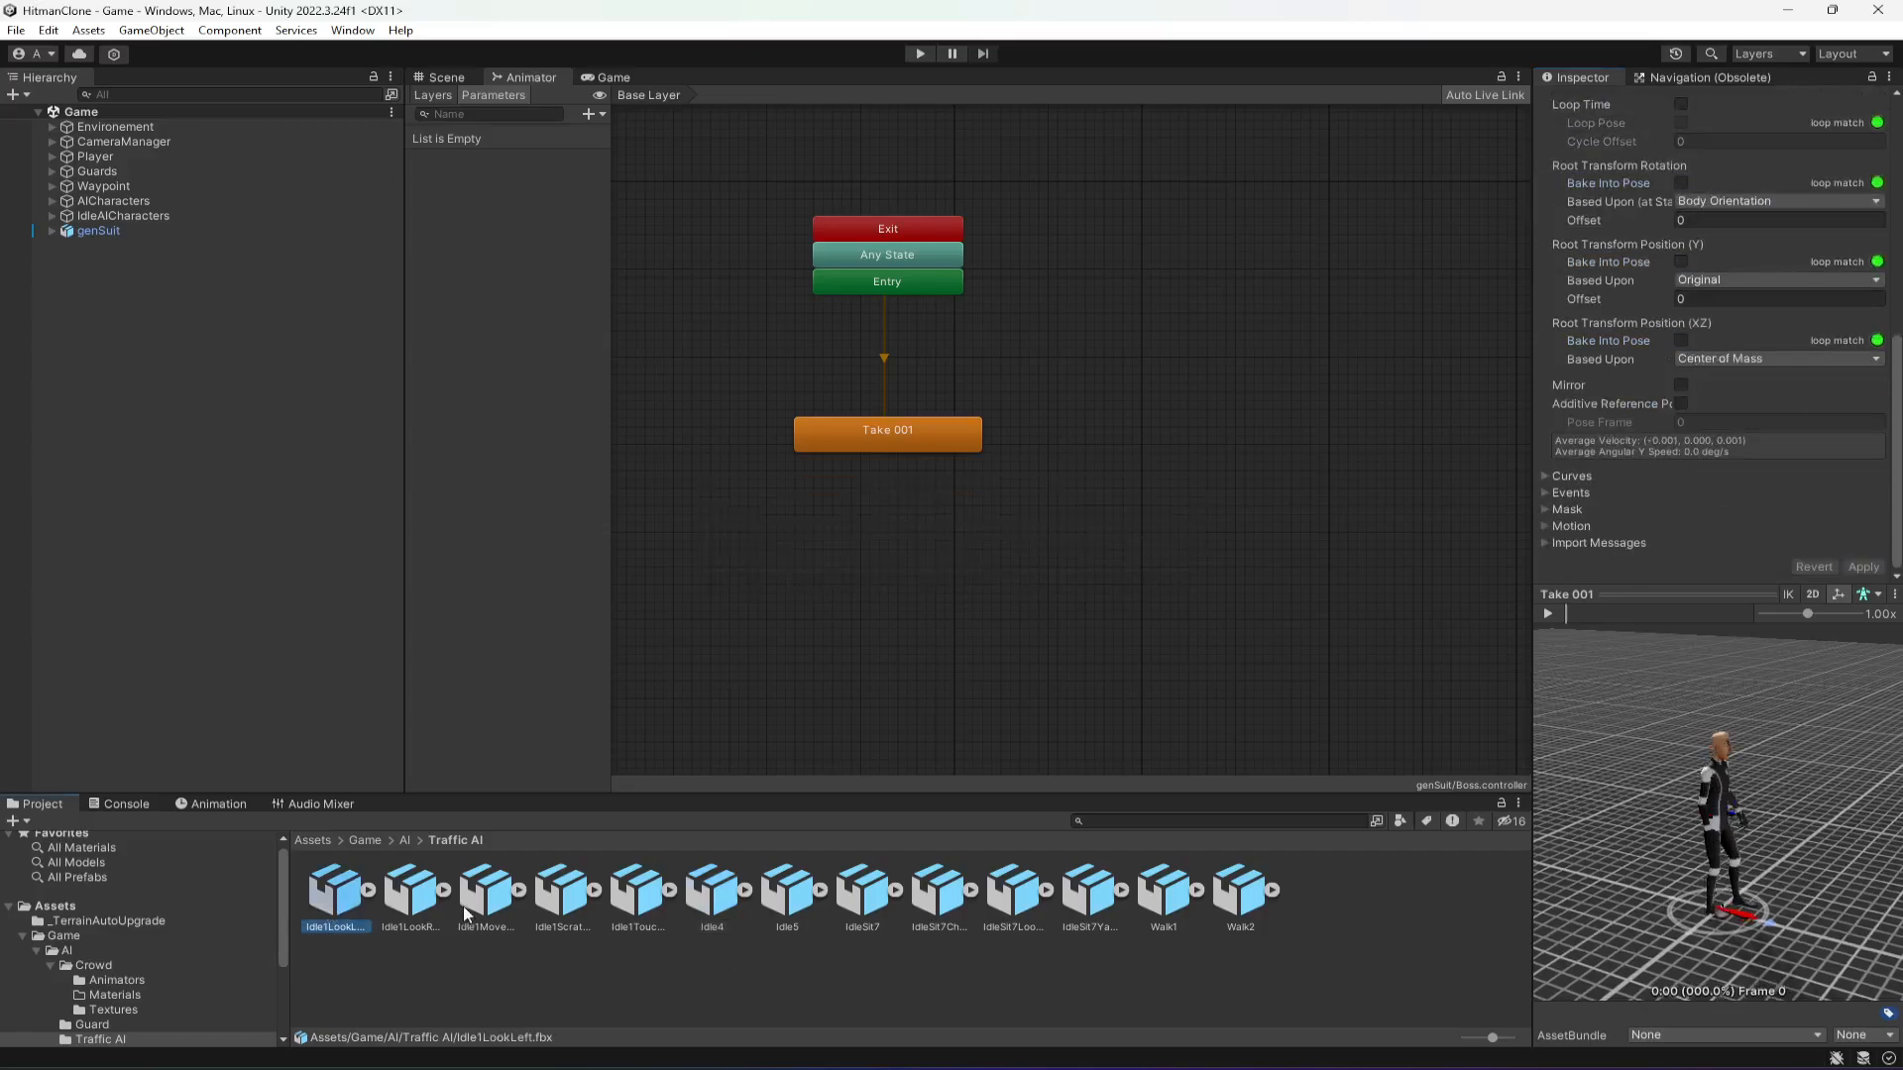
click(902, 436)
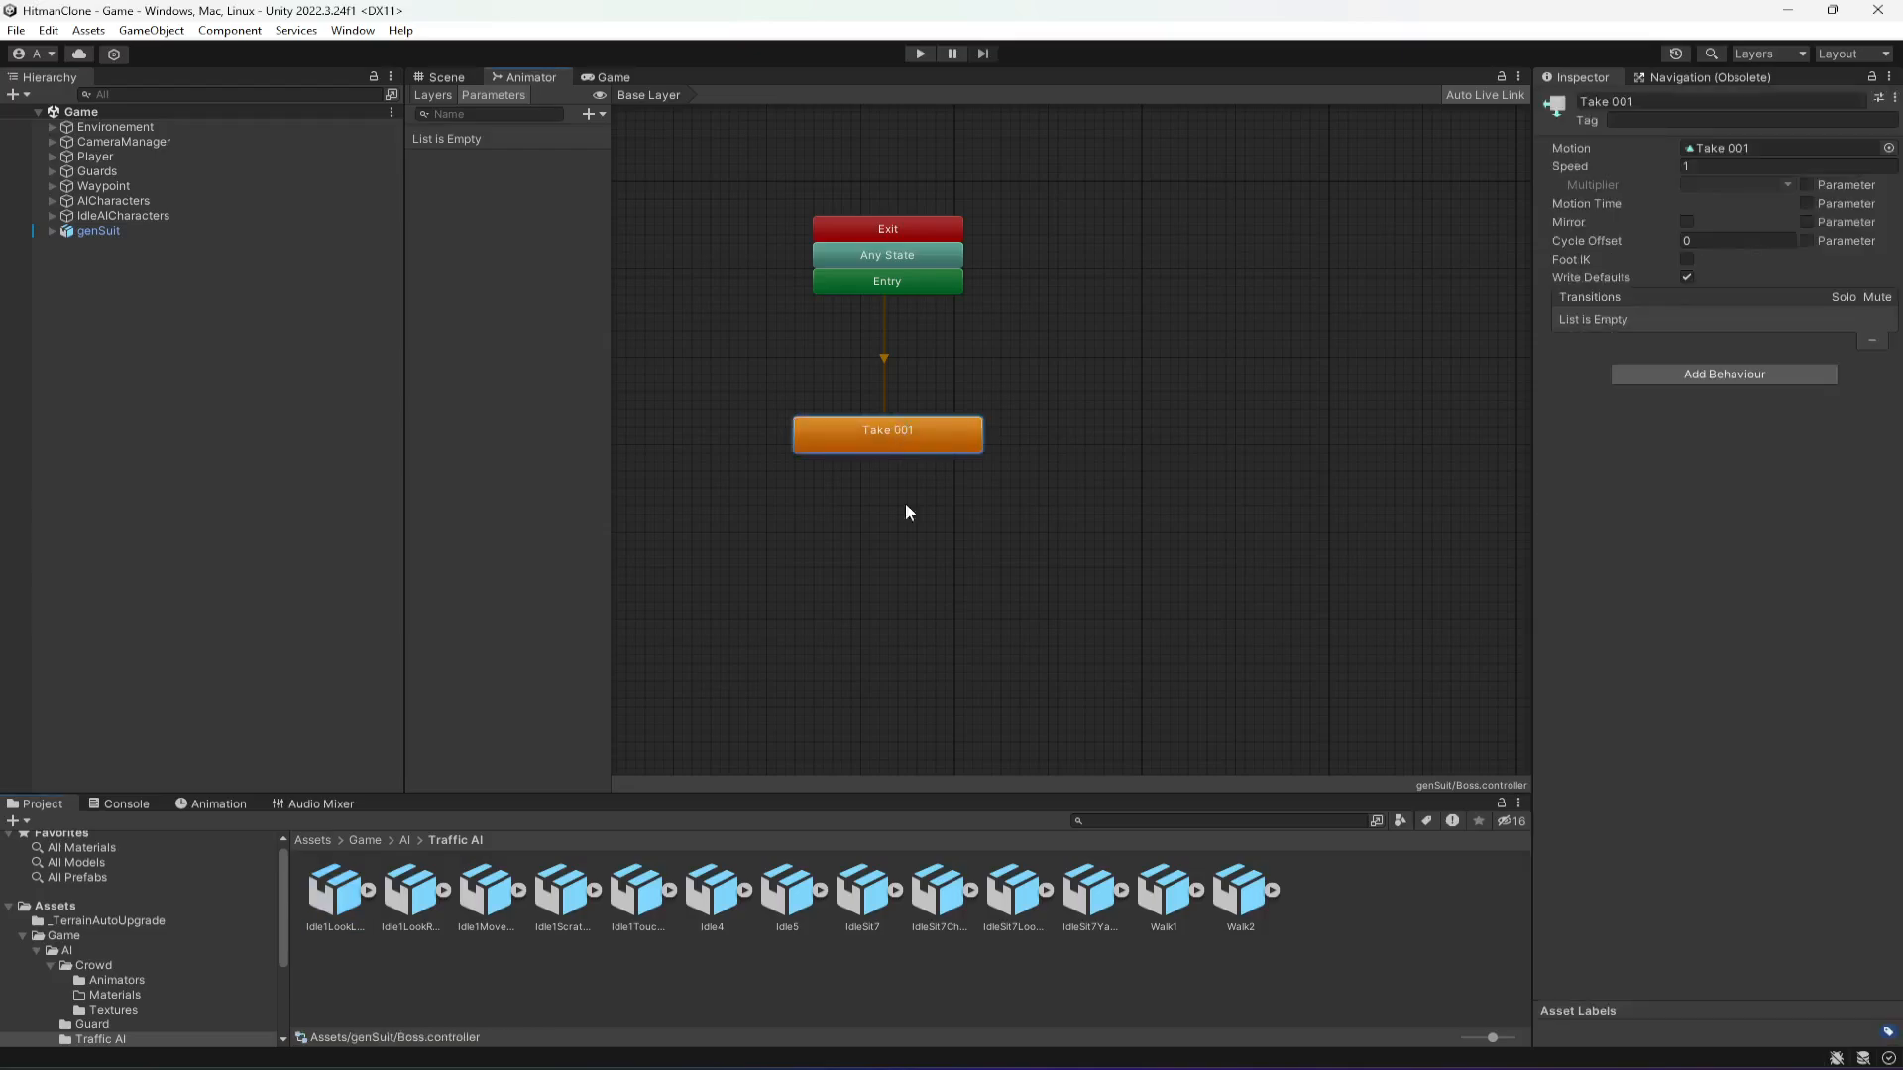
scroll(92, 976, down, 3)
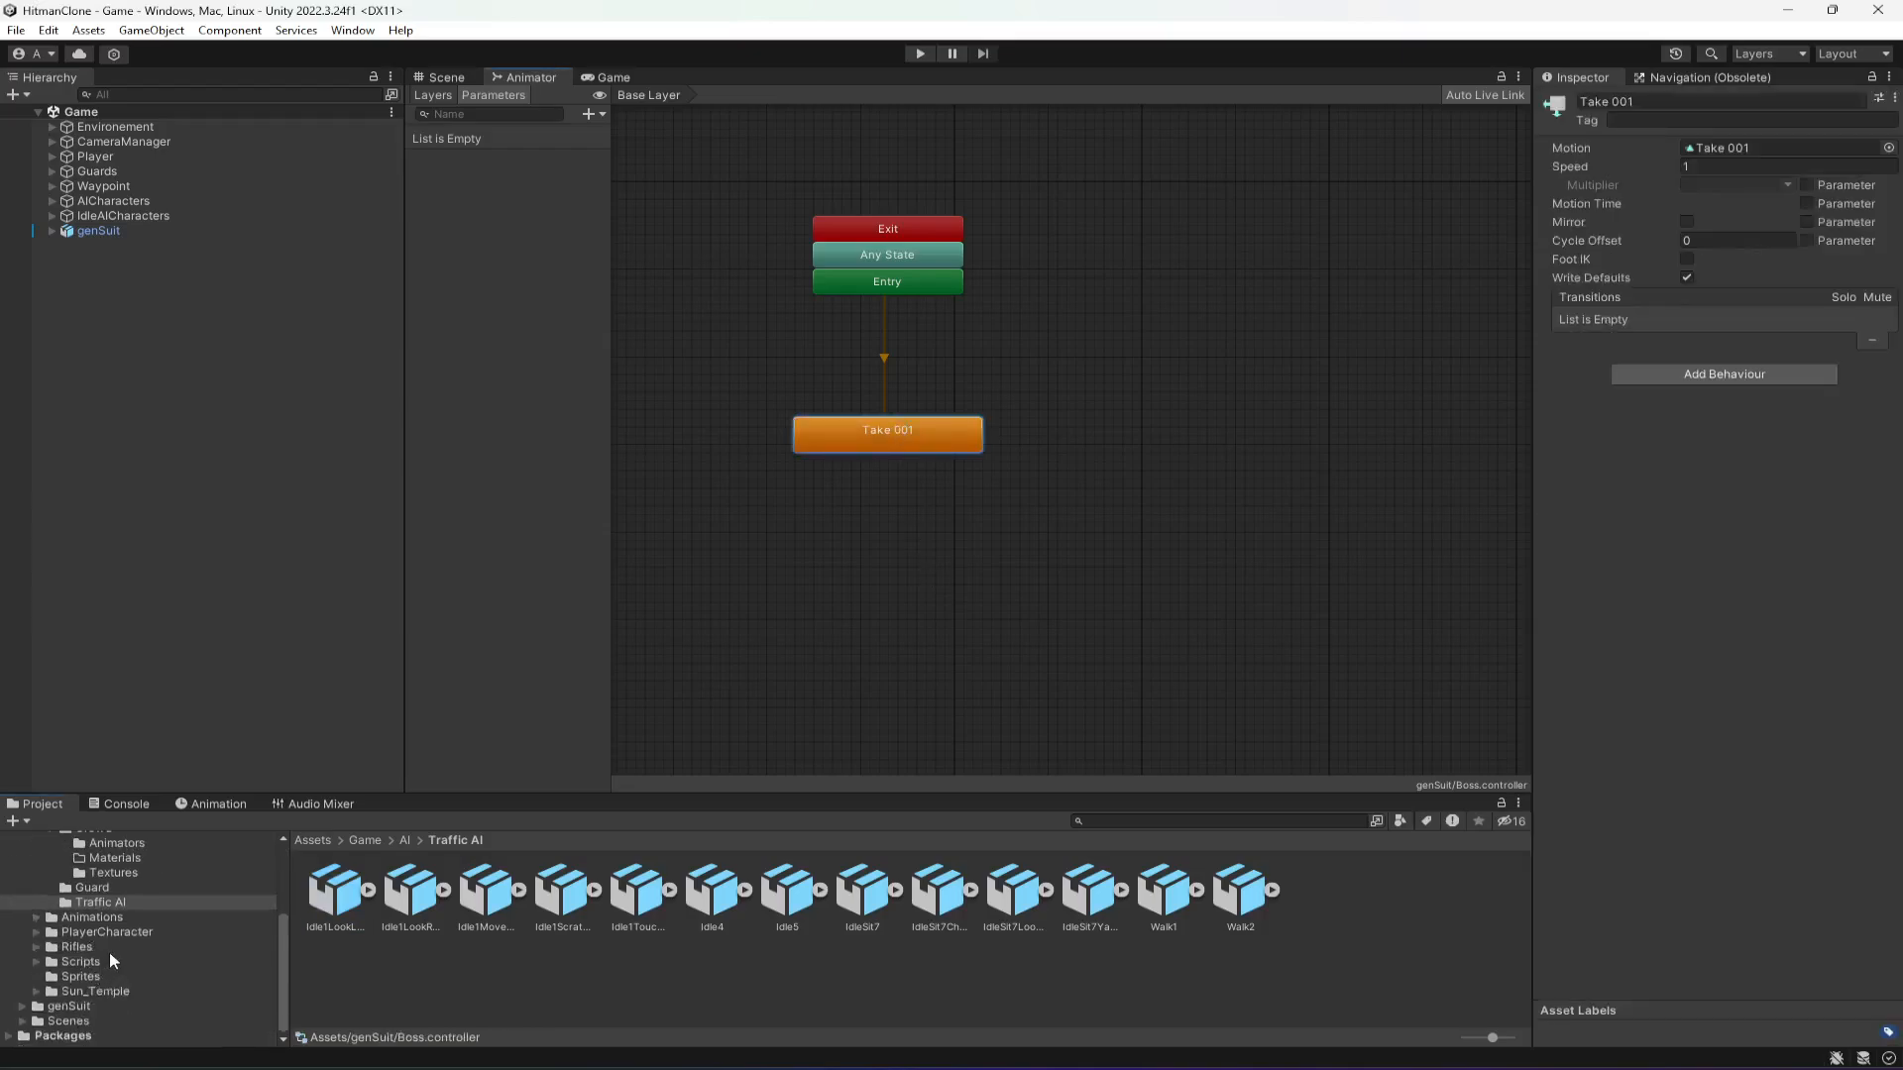
click(93, 917)
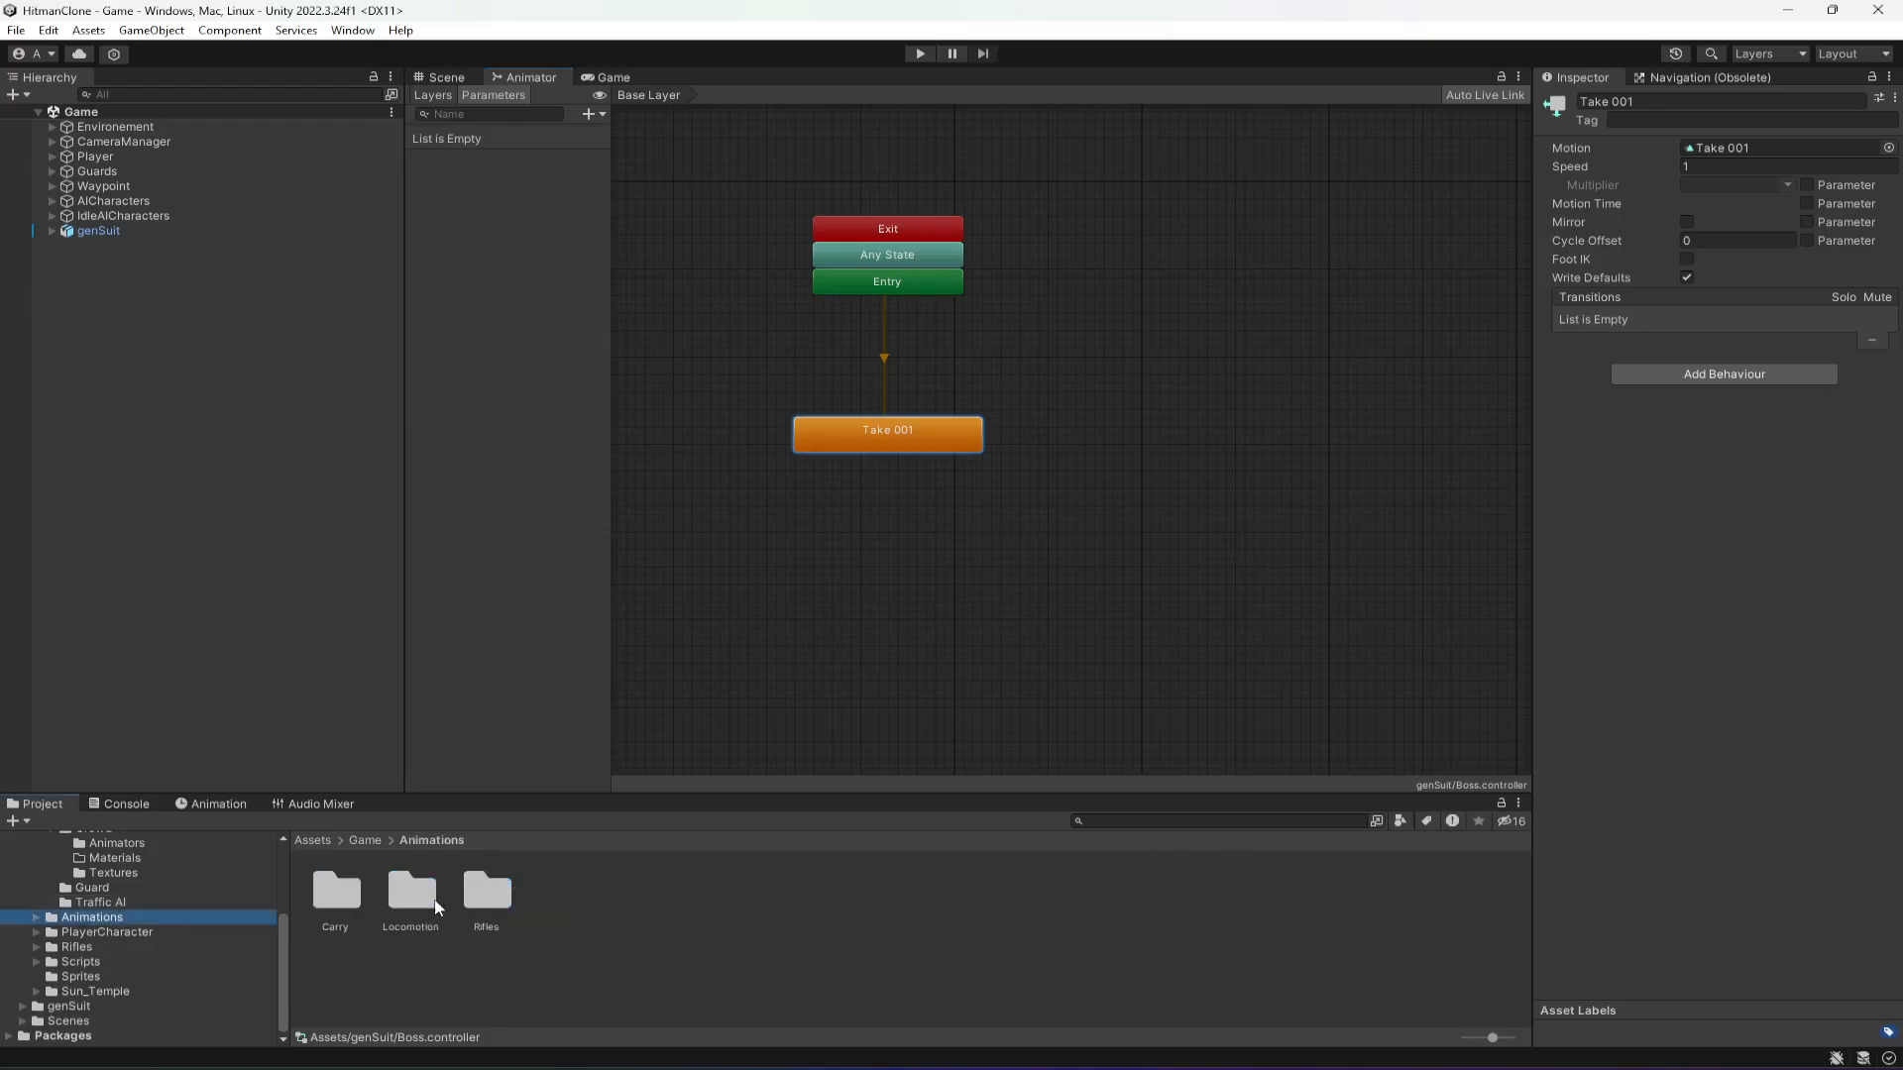
click(105, 934)
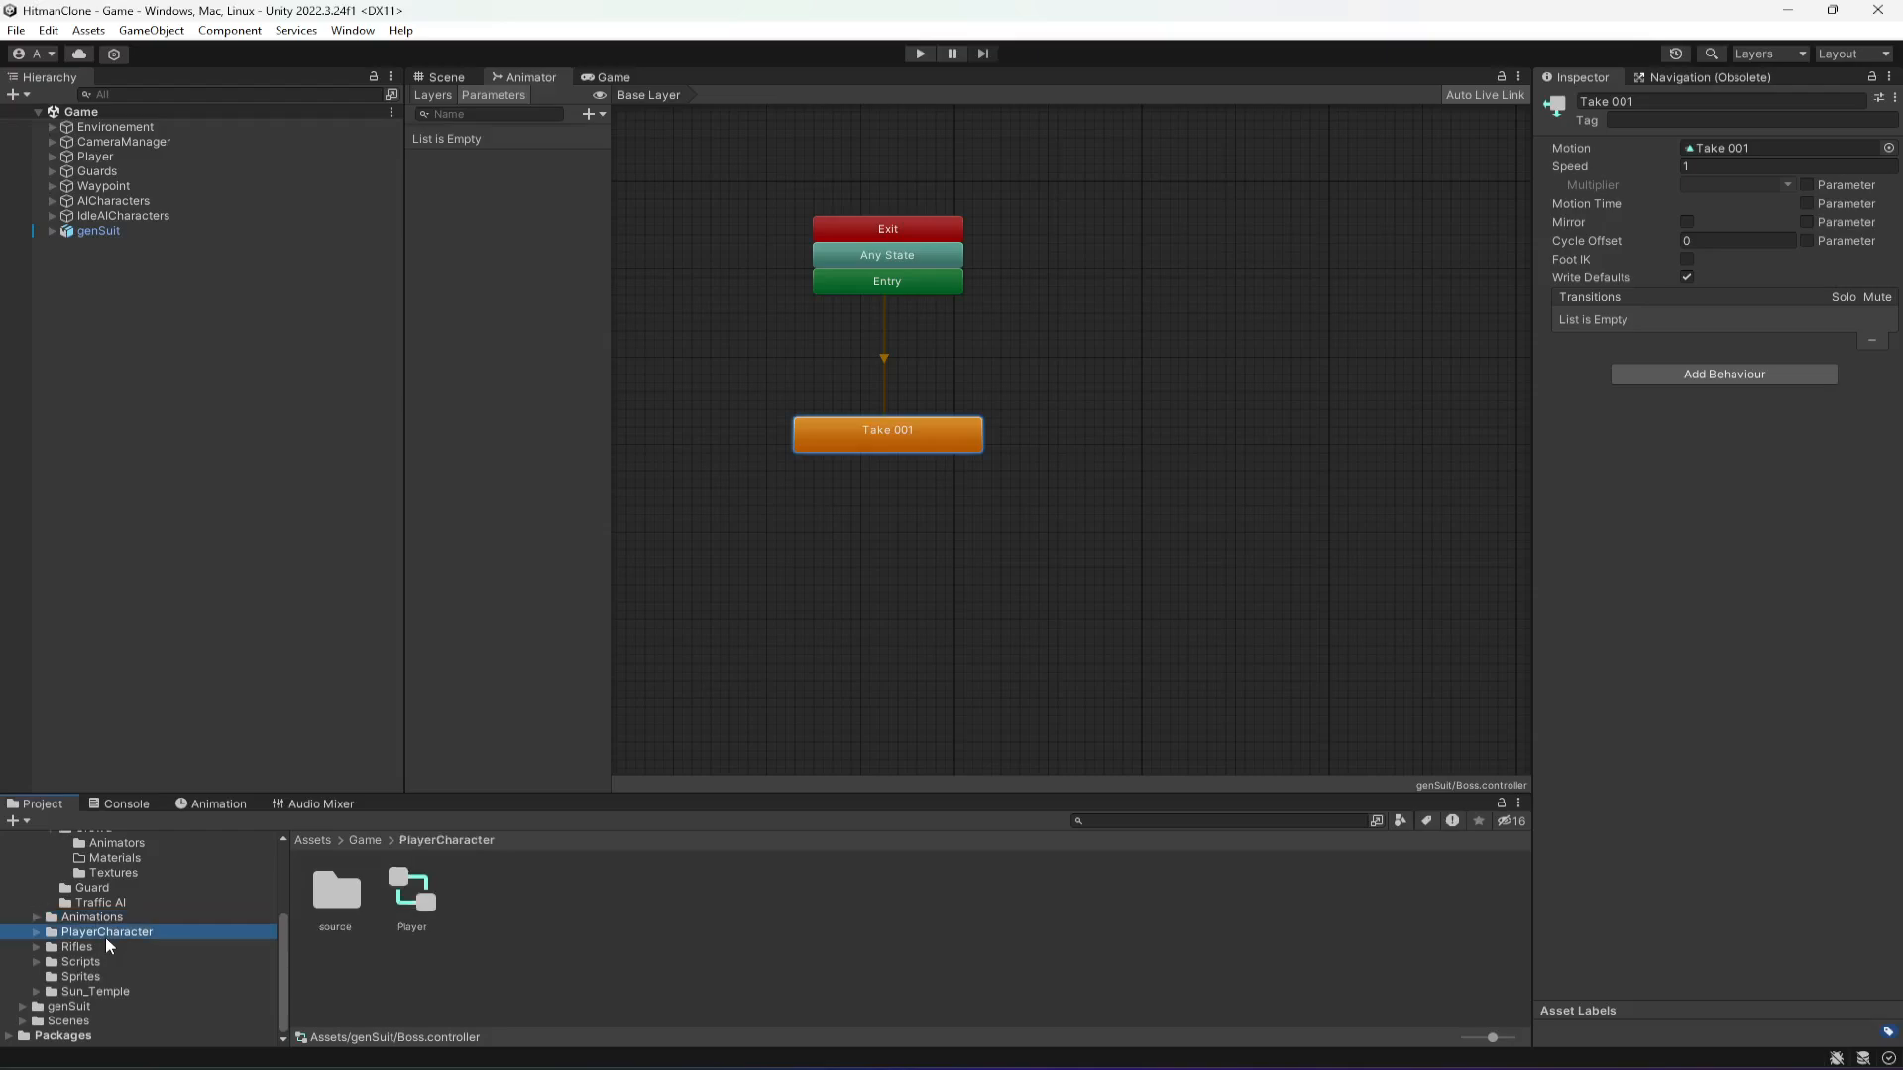
click(51, 170)
click(88, 188)
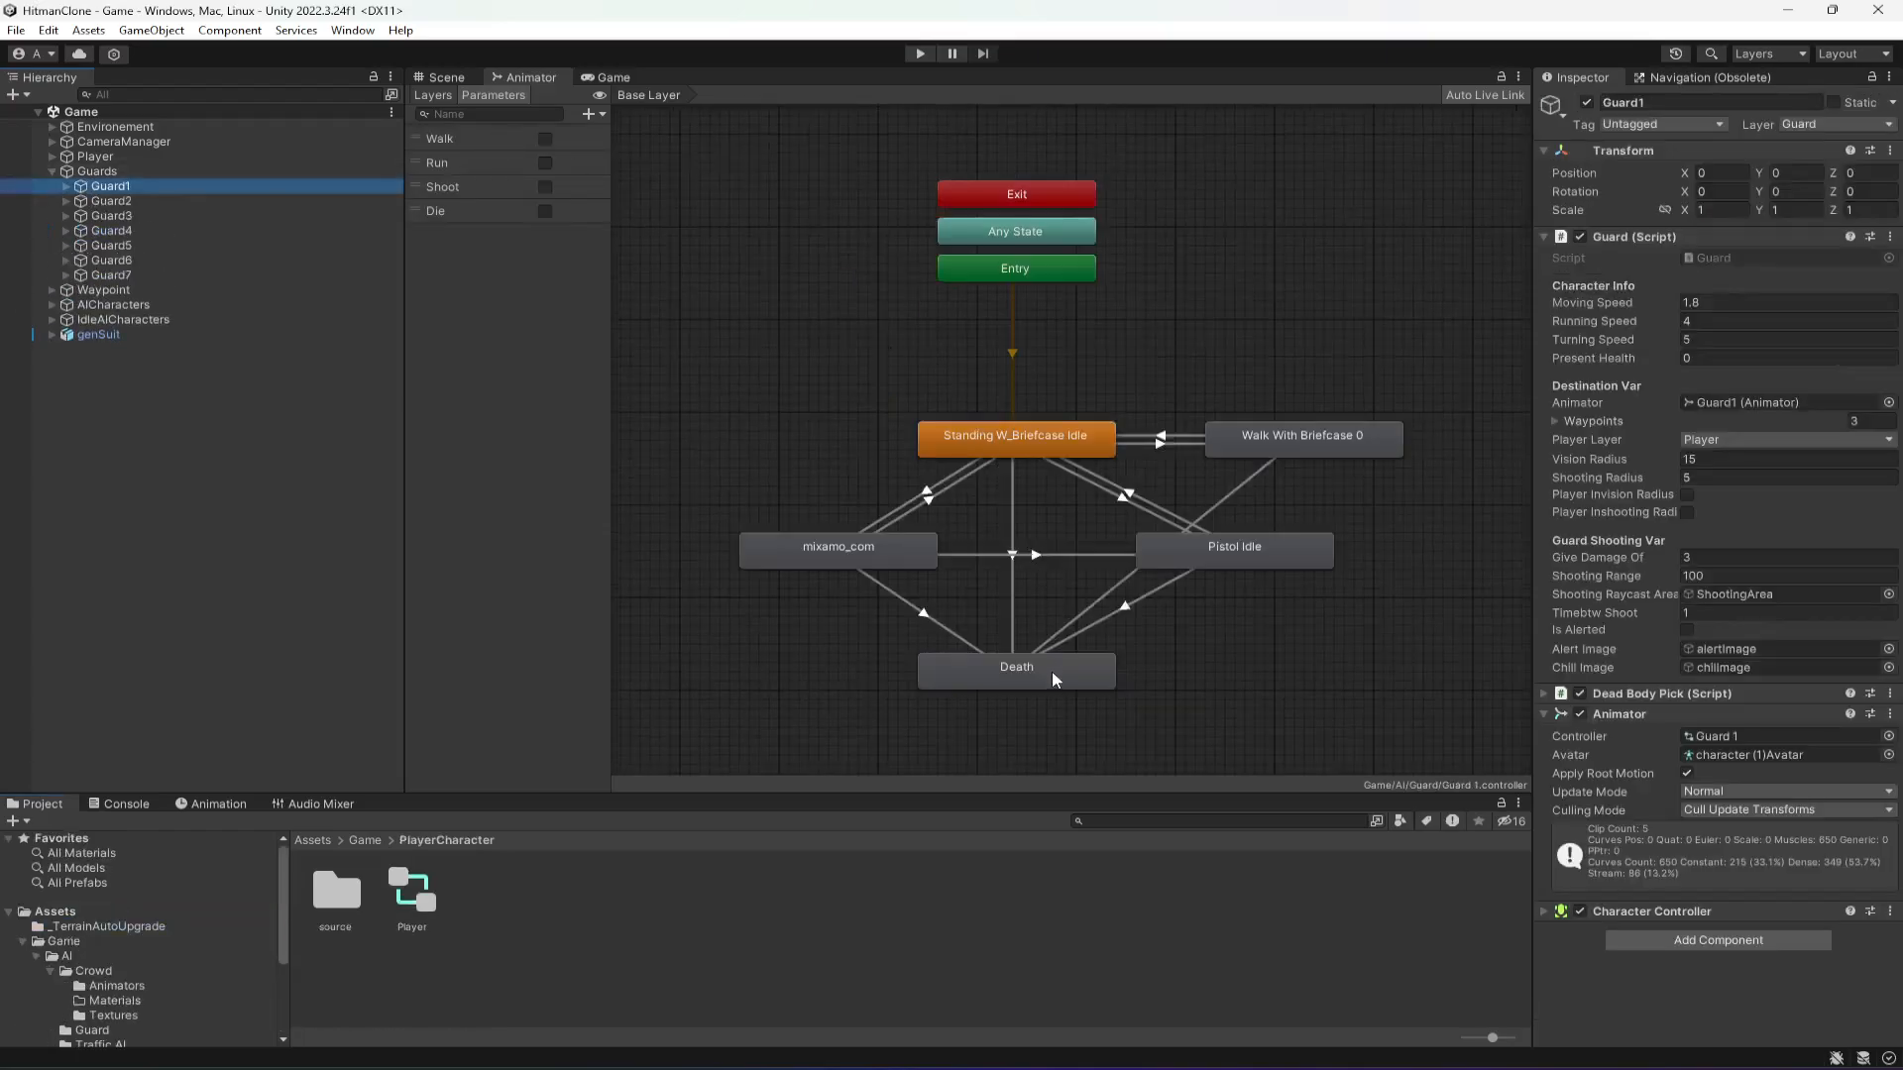
double_click(1050, 670)
click(652, 908)
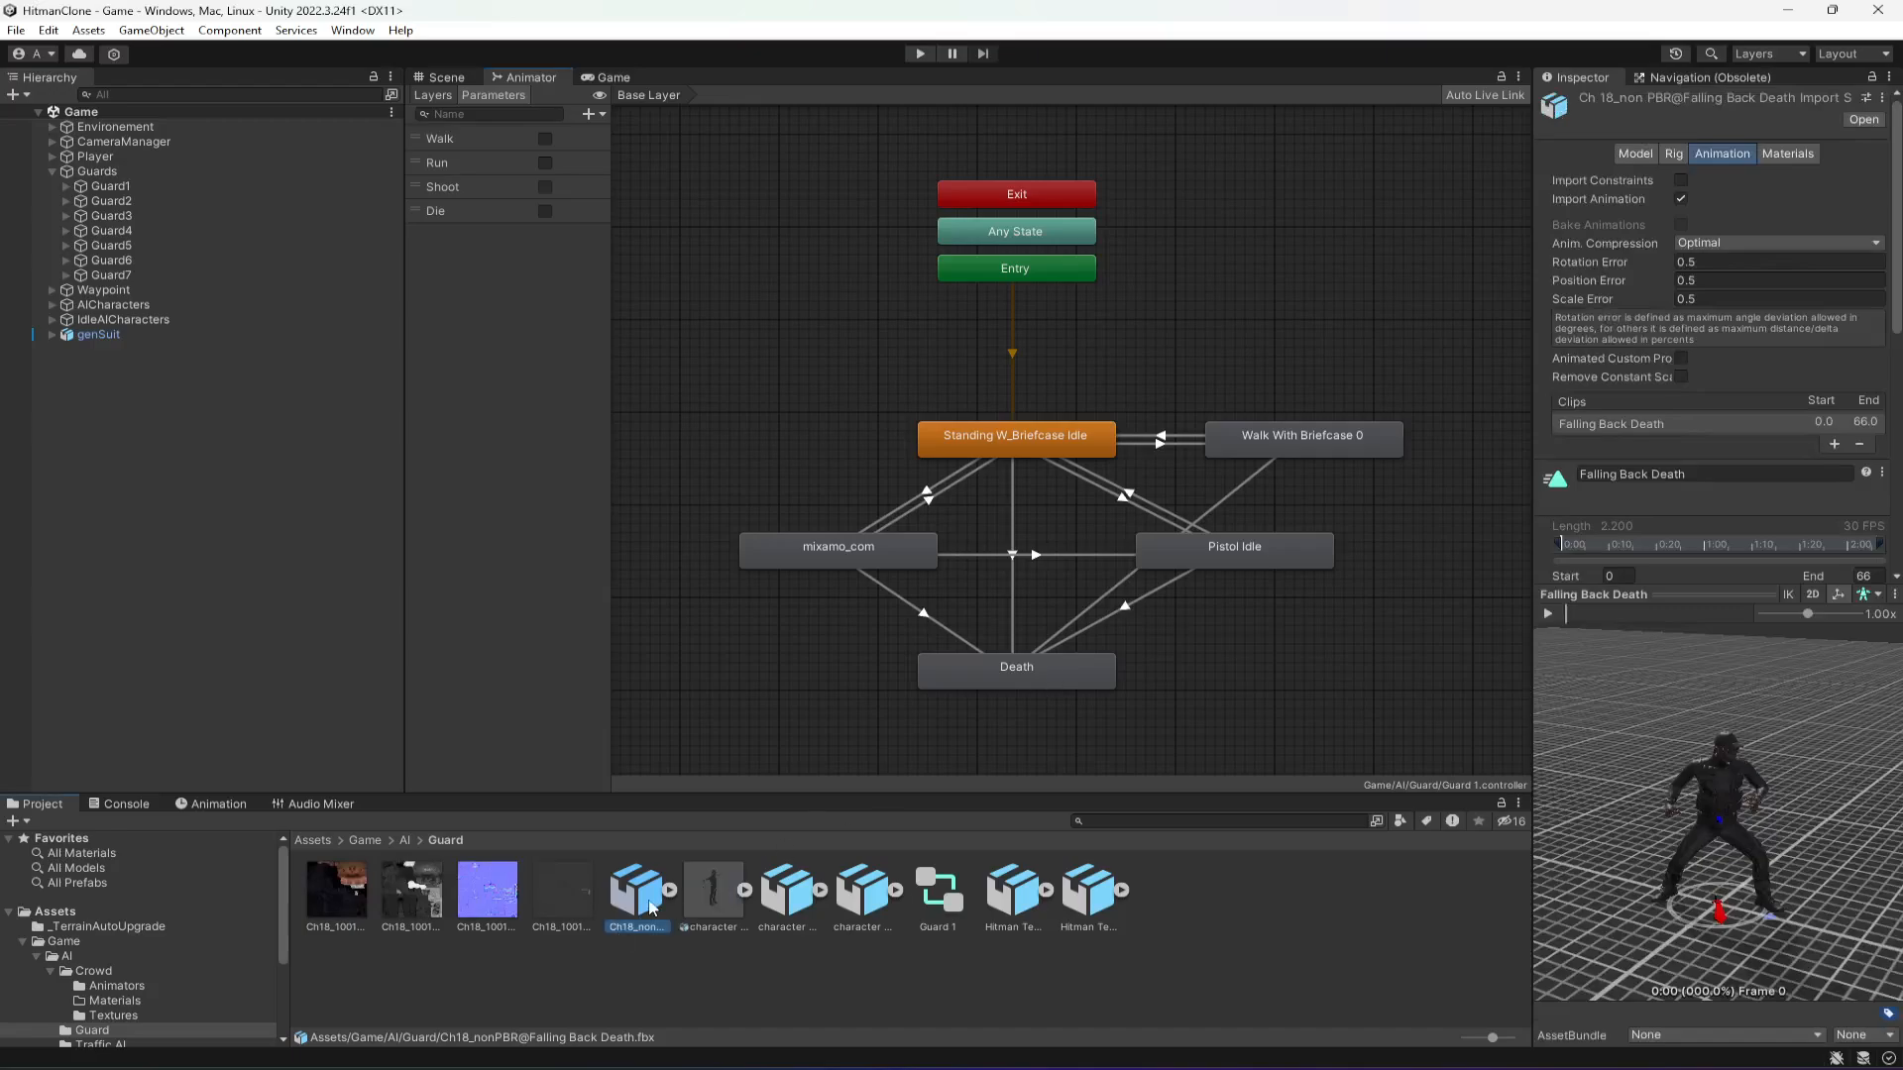
- Add the Falling Back Death clip as a state below Take 001 in genSuit's Boss controller and make a transition from Take 001 to it
click(114, 337)
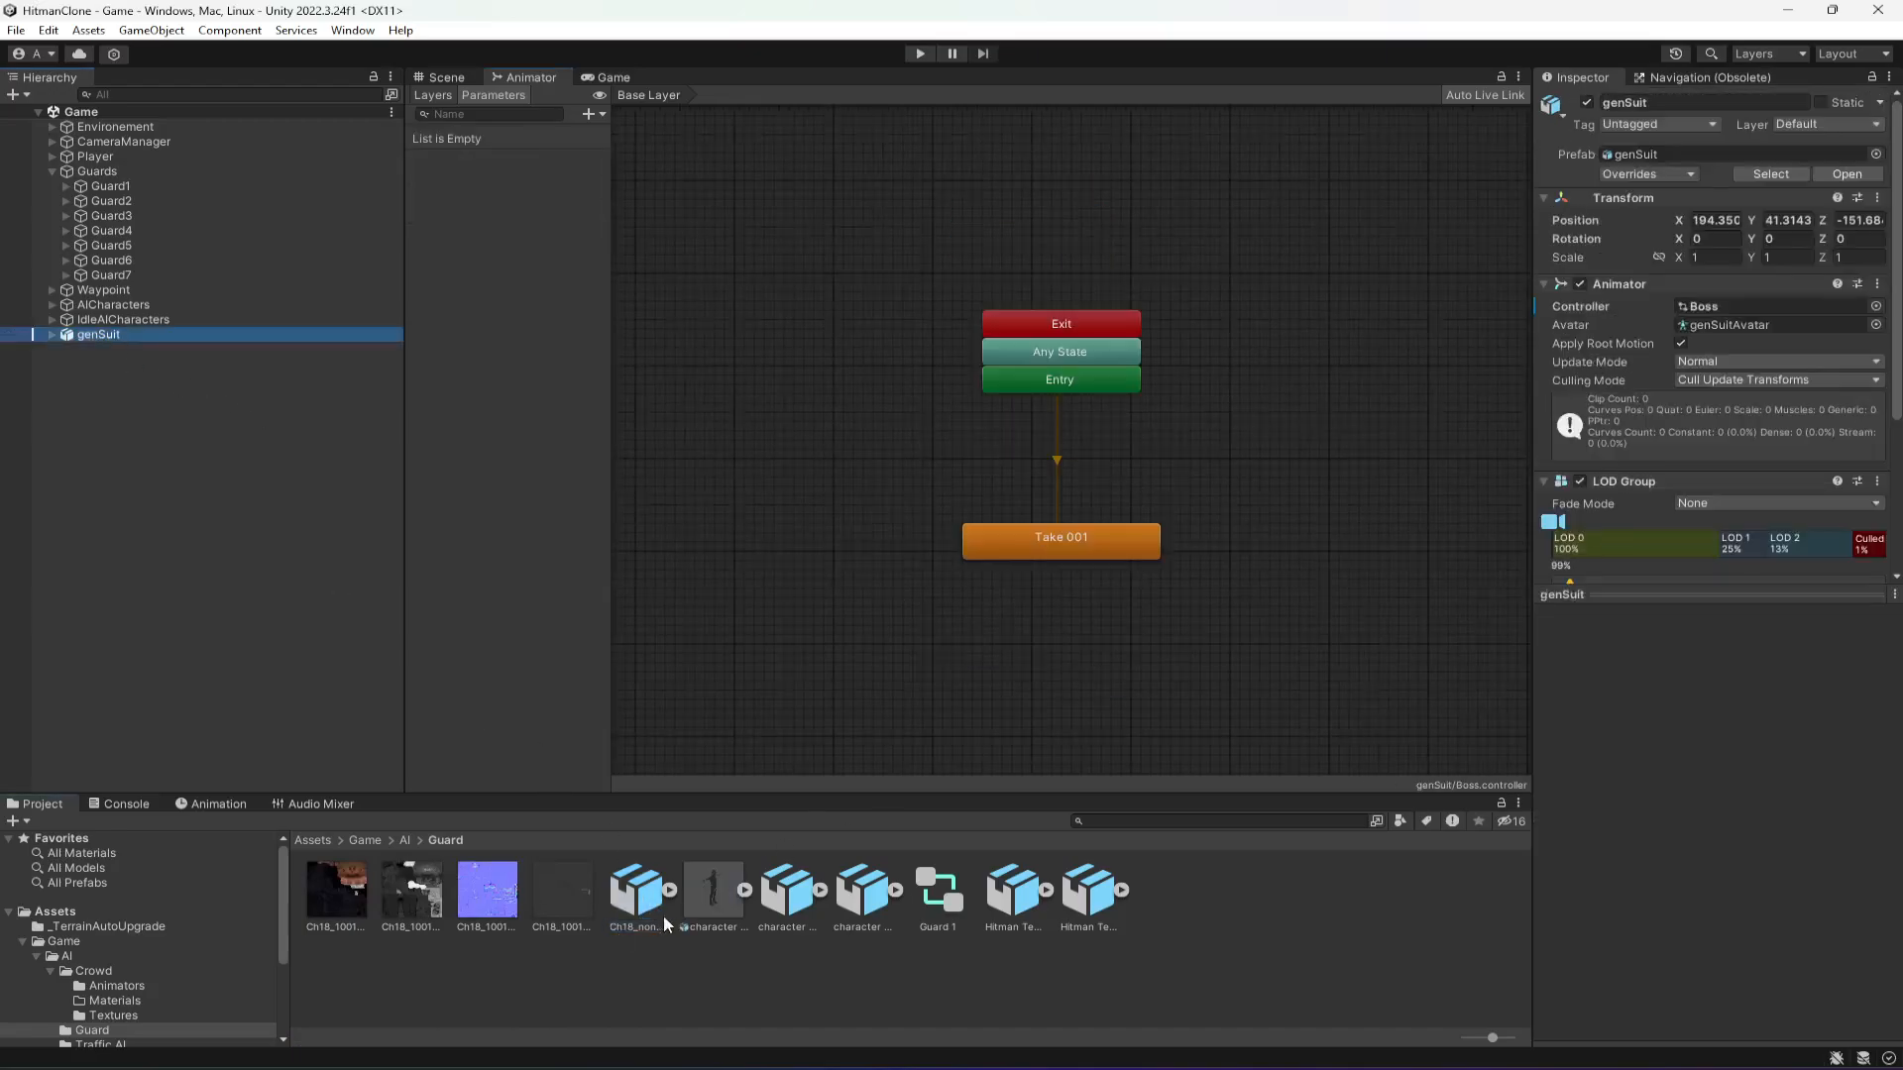
drag(642, 908, 1049, 681)
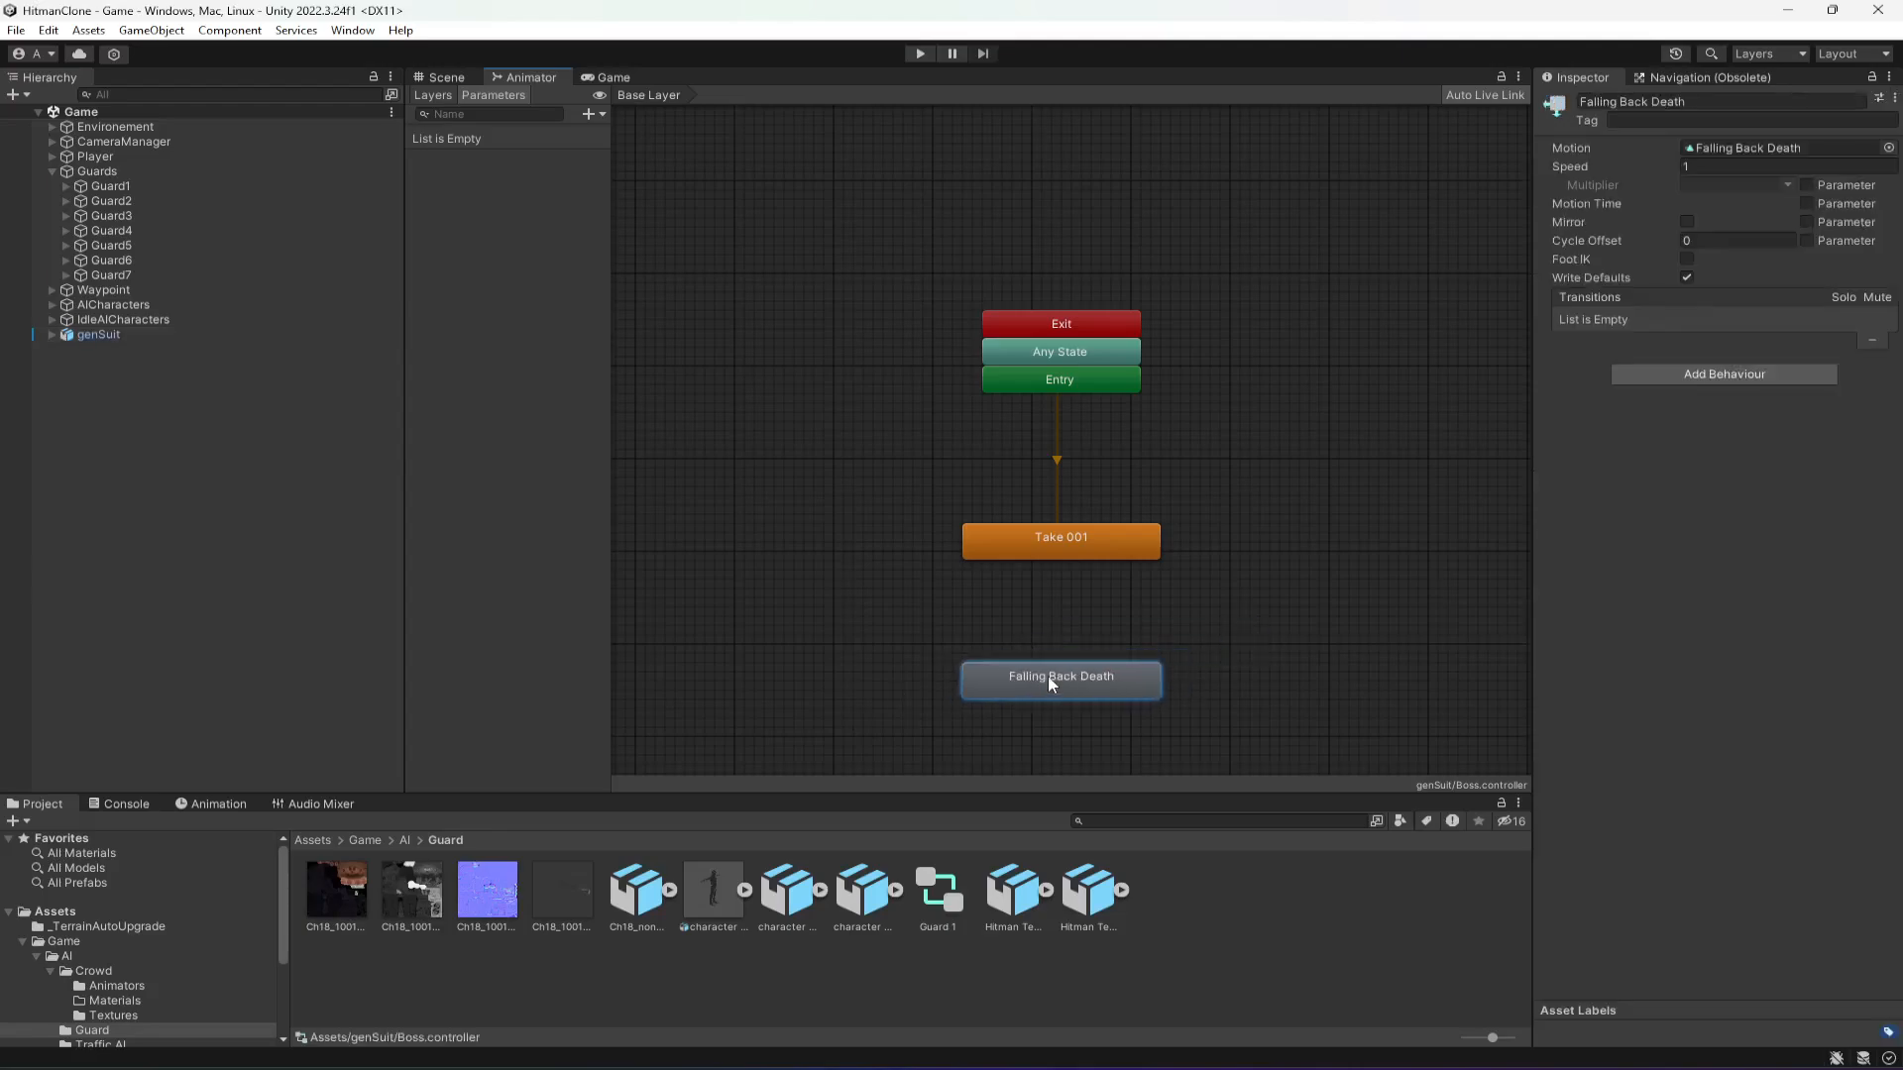
right_click(1050, 539)
click(1090, 552)
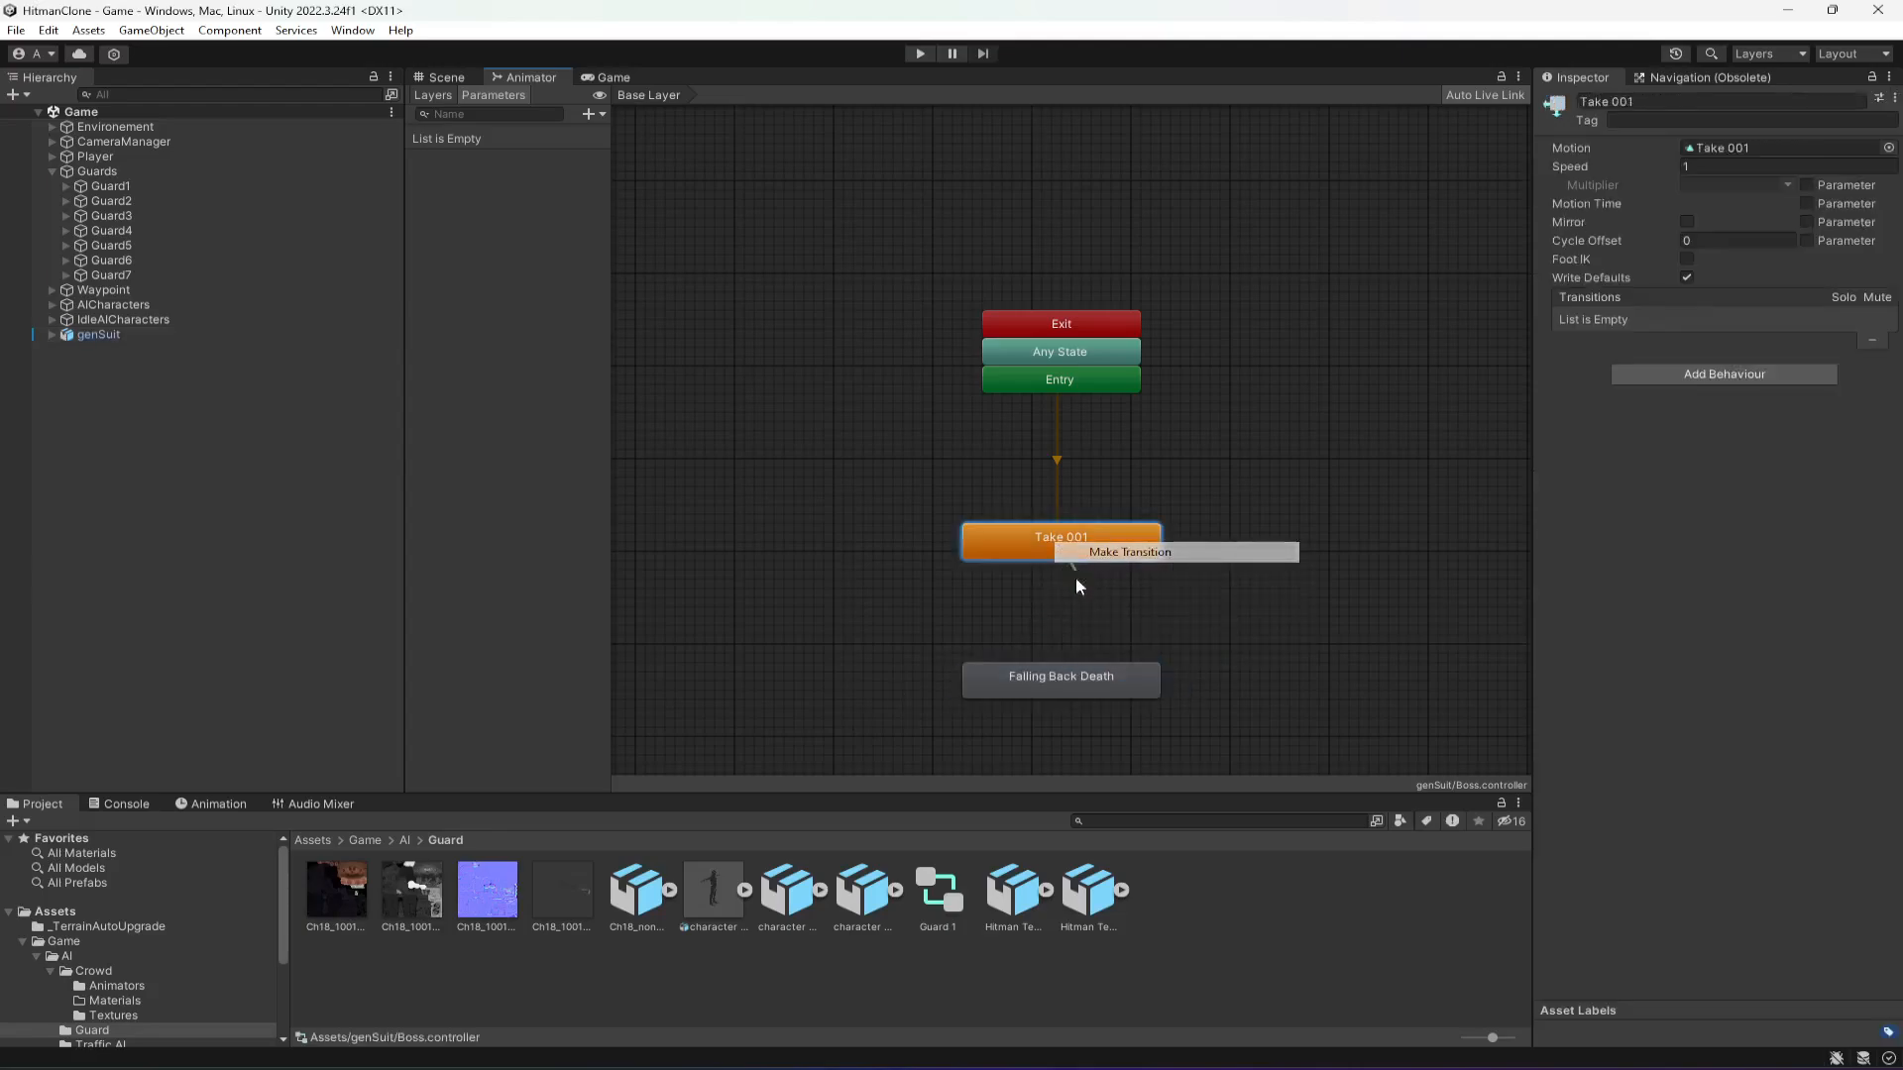
click(1049, 682)
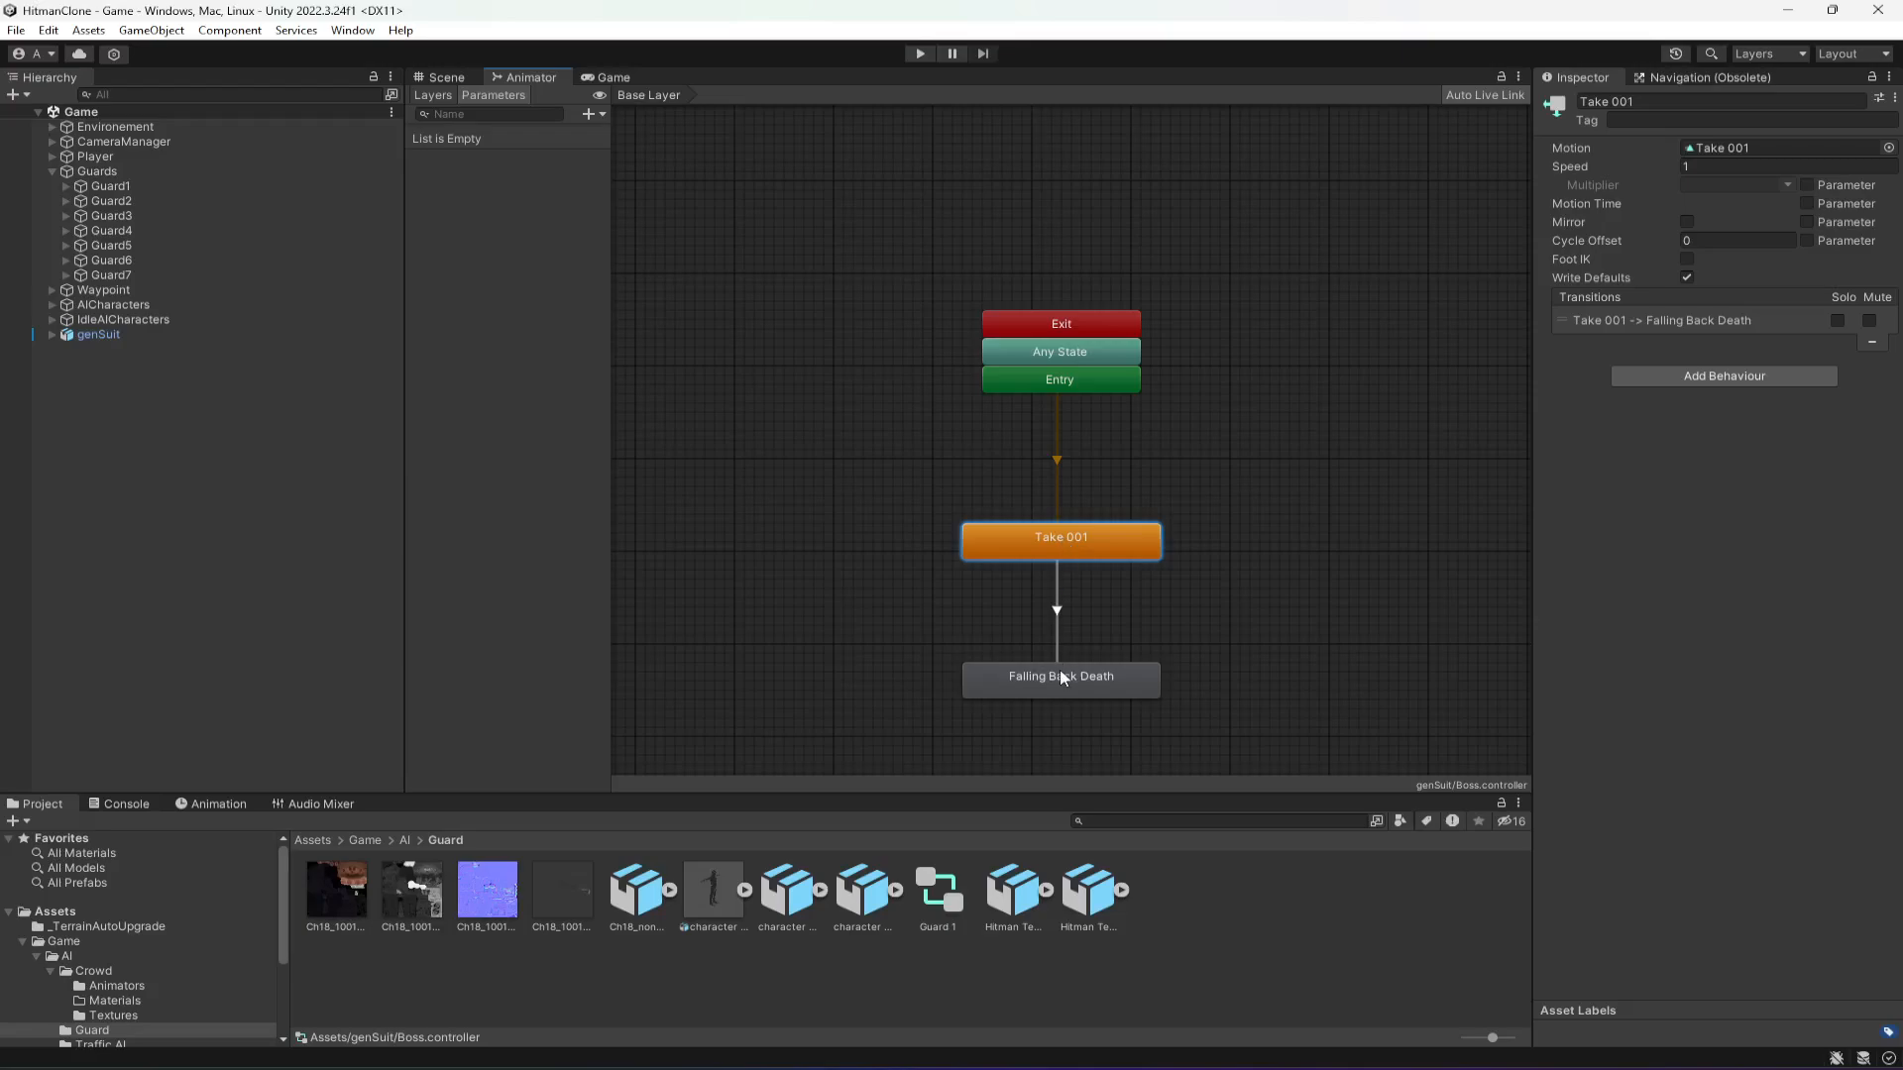
- Add a Trigger parameter named Die to the Boss controller
click(595, 114)
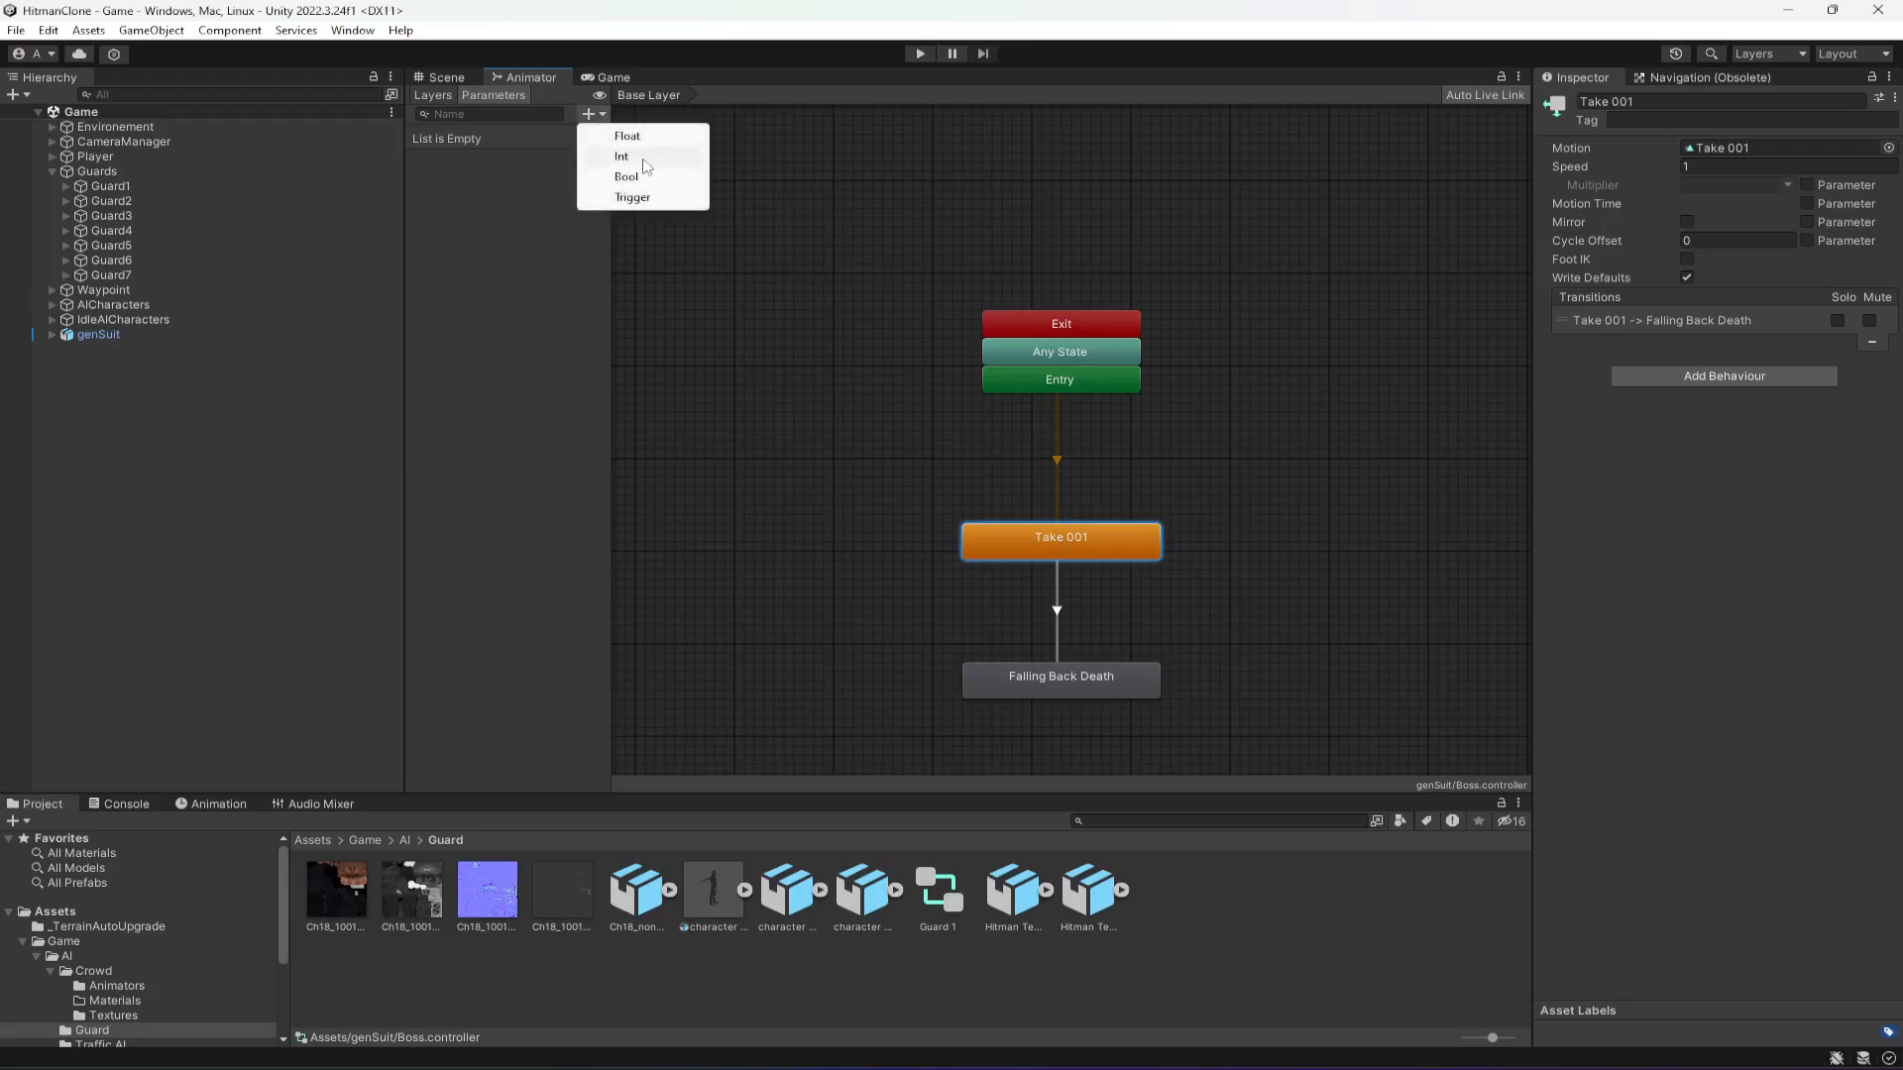
click(657, 200)
text(Die)
key(Return)
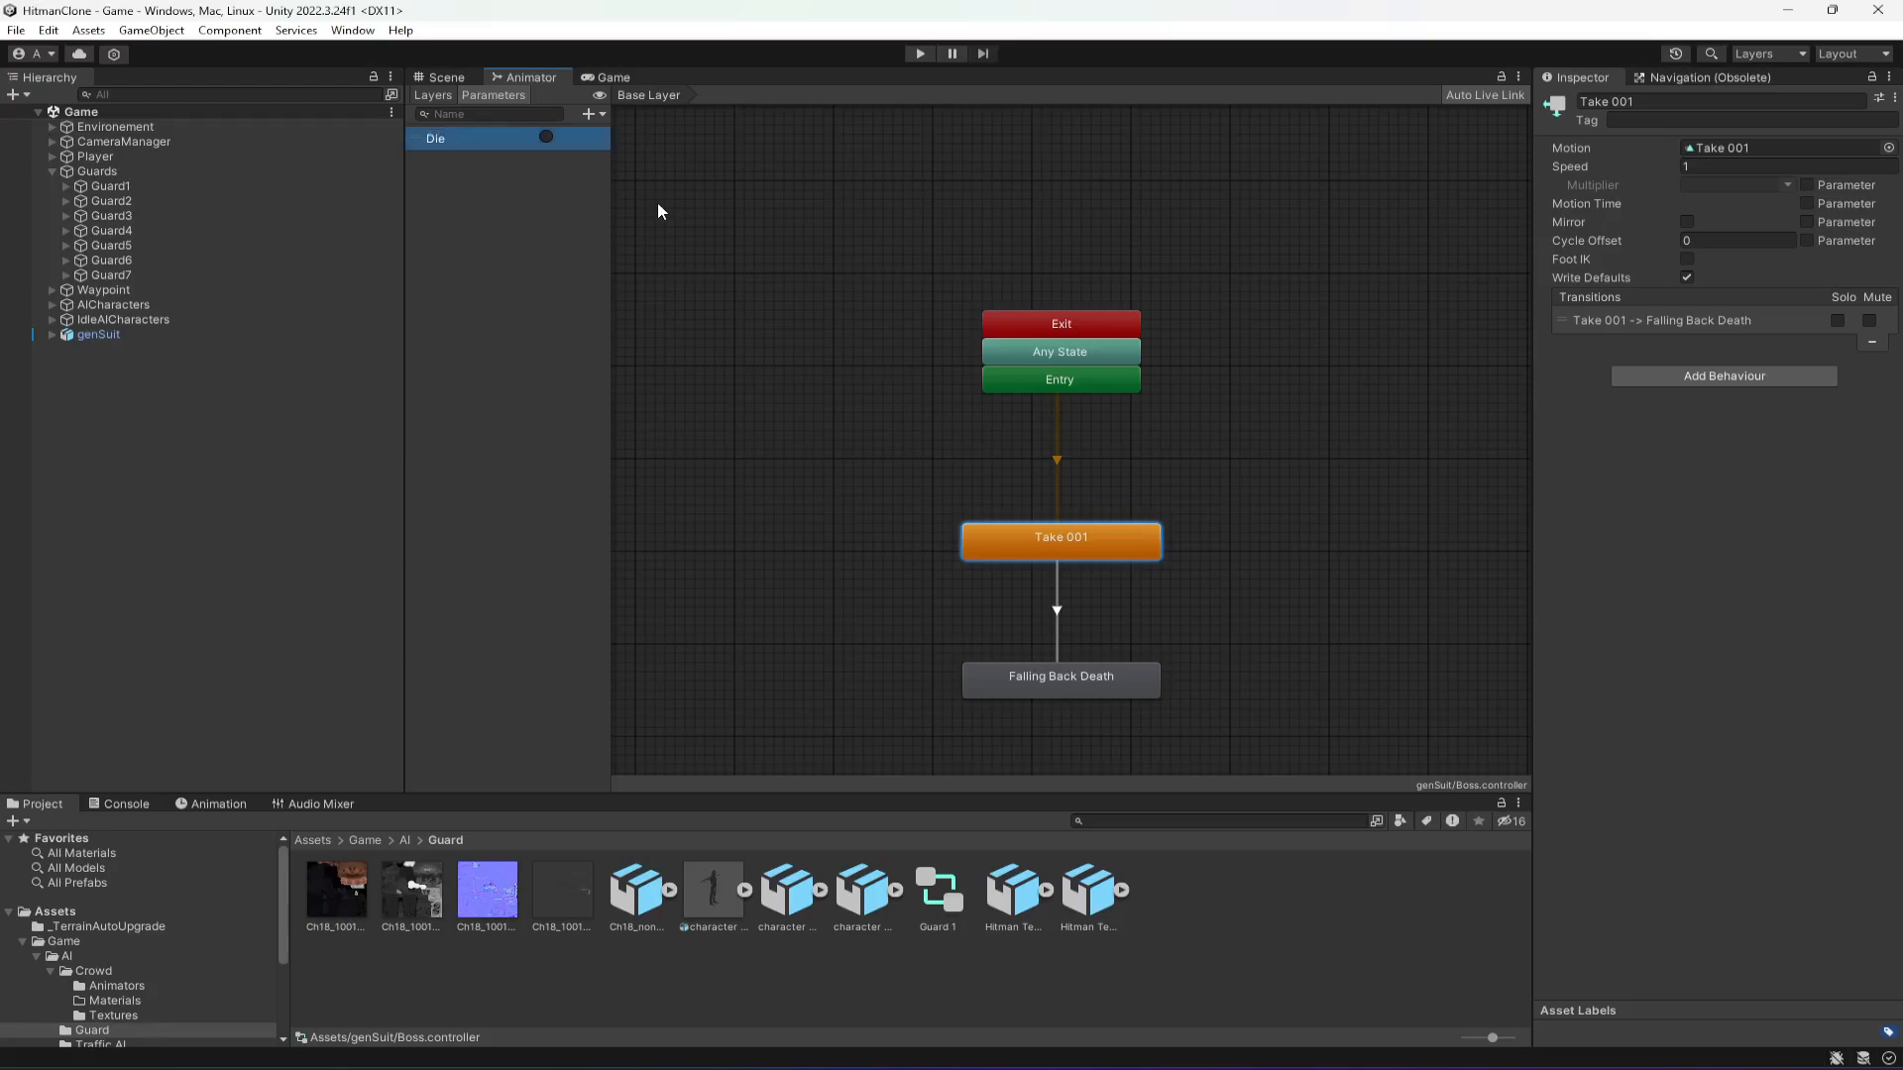
- Give the Take 001 to Falling Back Death transition the condition Die and turn off Has Exit Time
click(1056, 607)
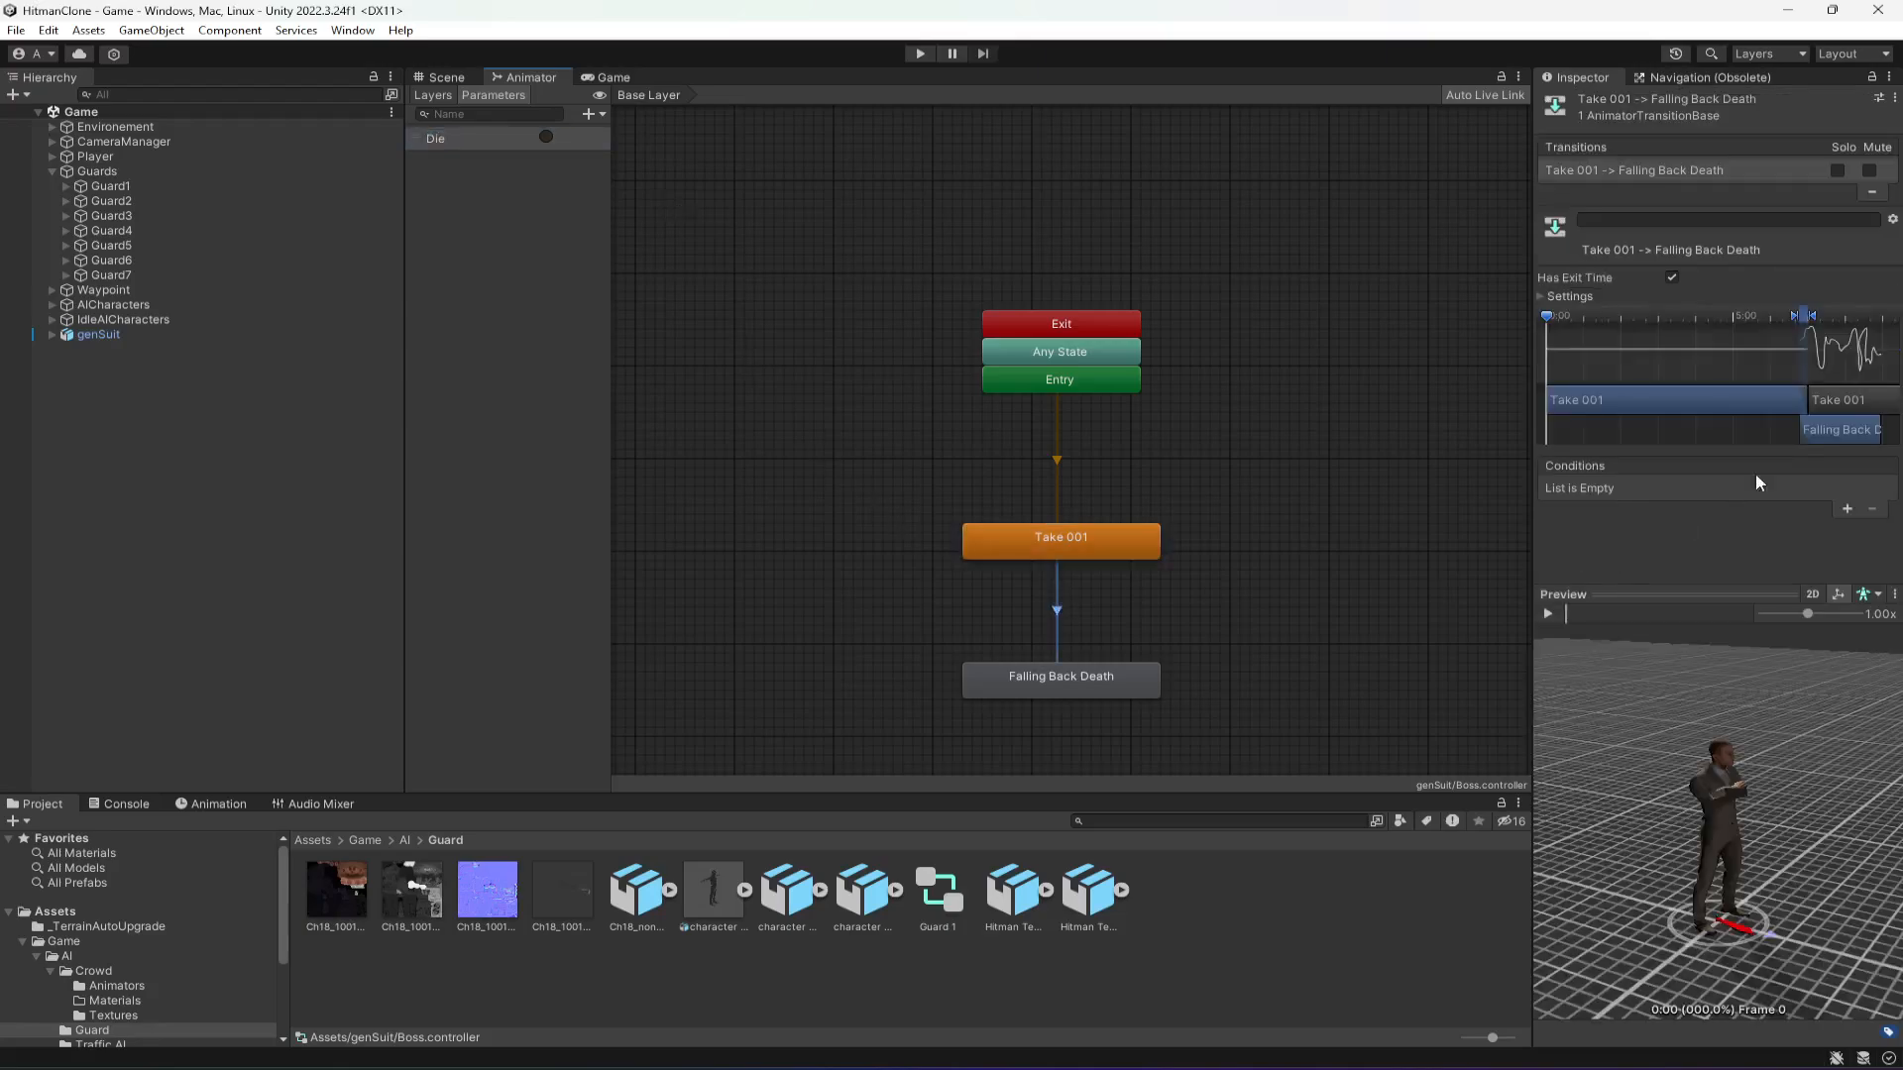
click(1846, 509)
click(1632, 491)
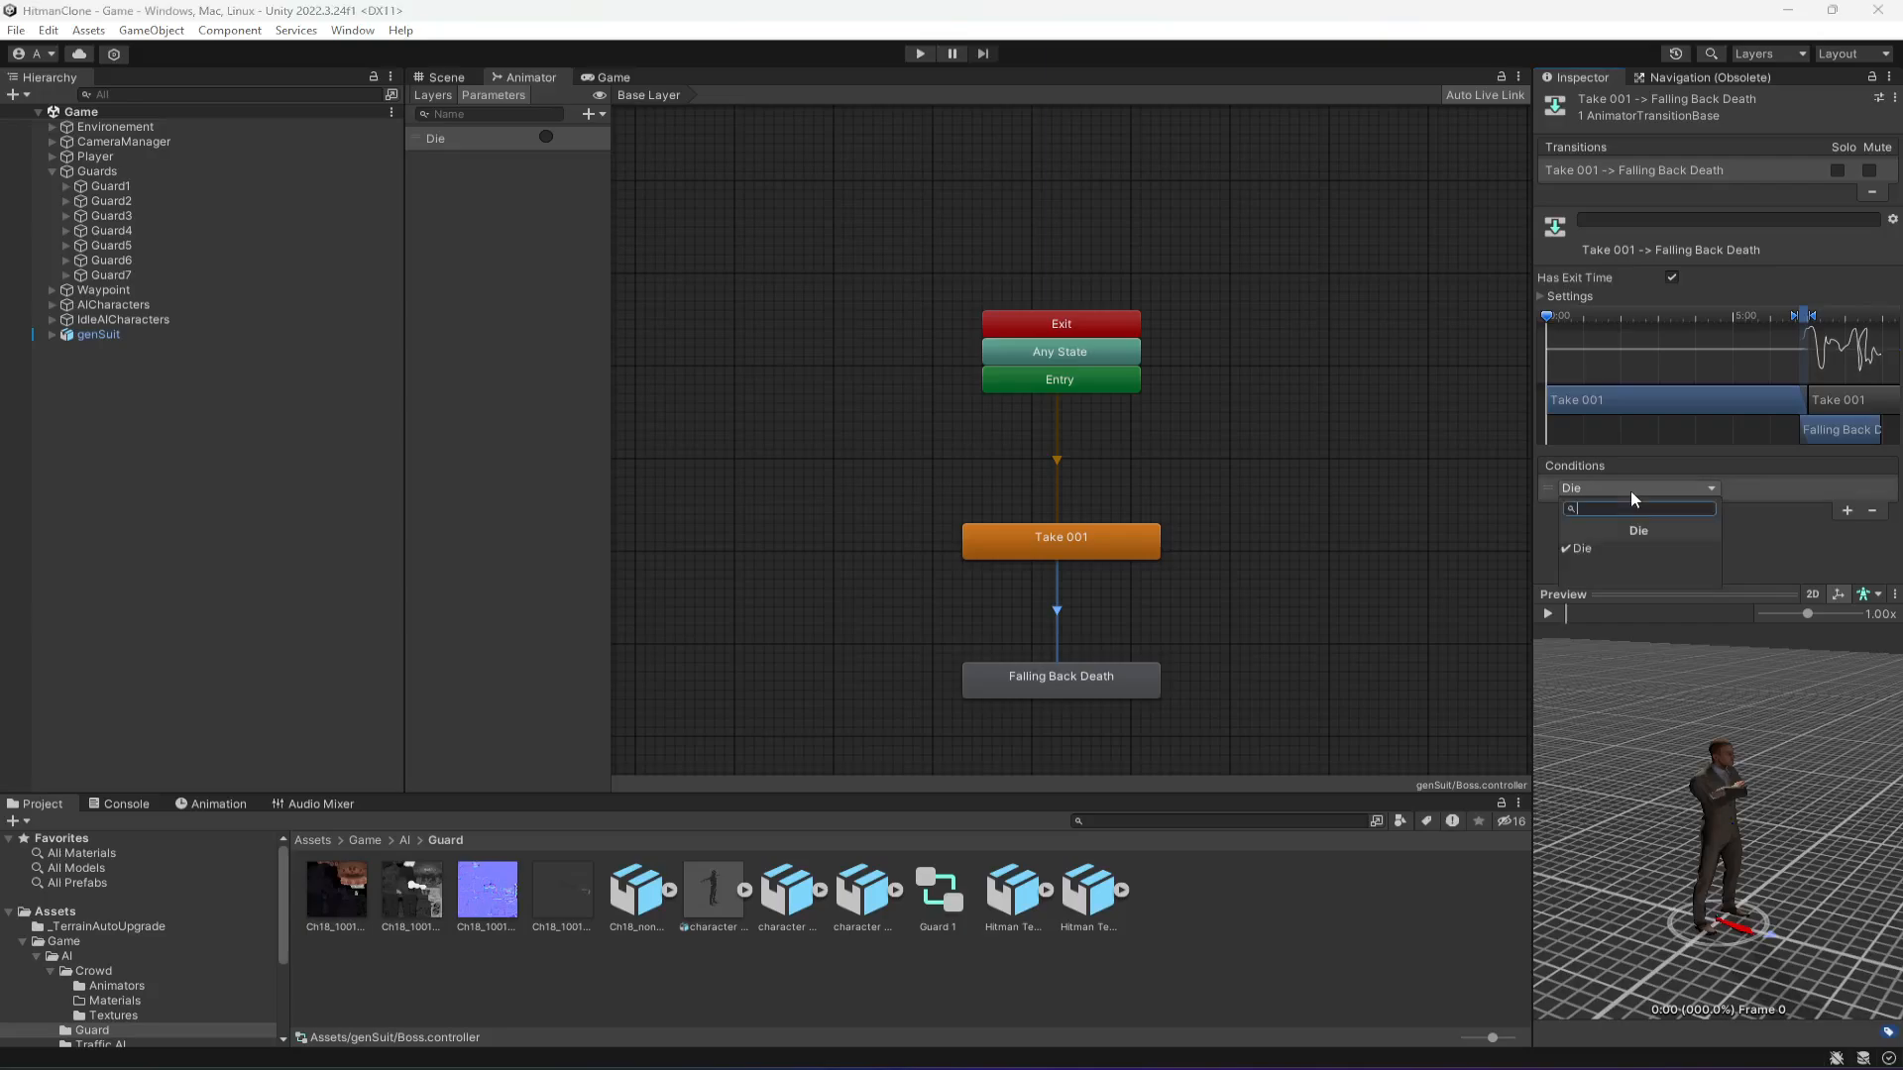
click(1787, 533)
click(1672, 278)
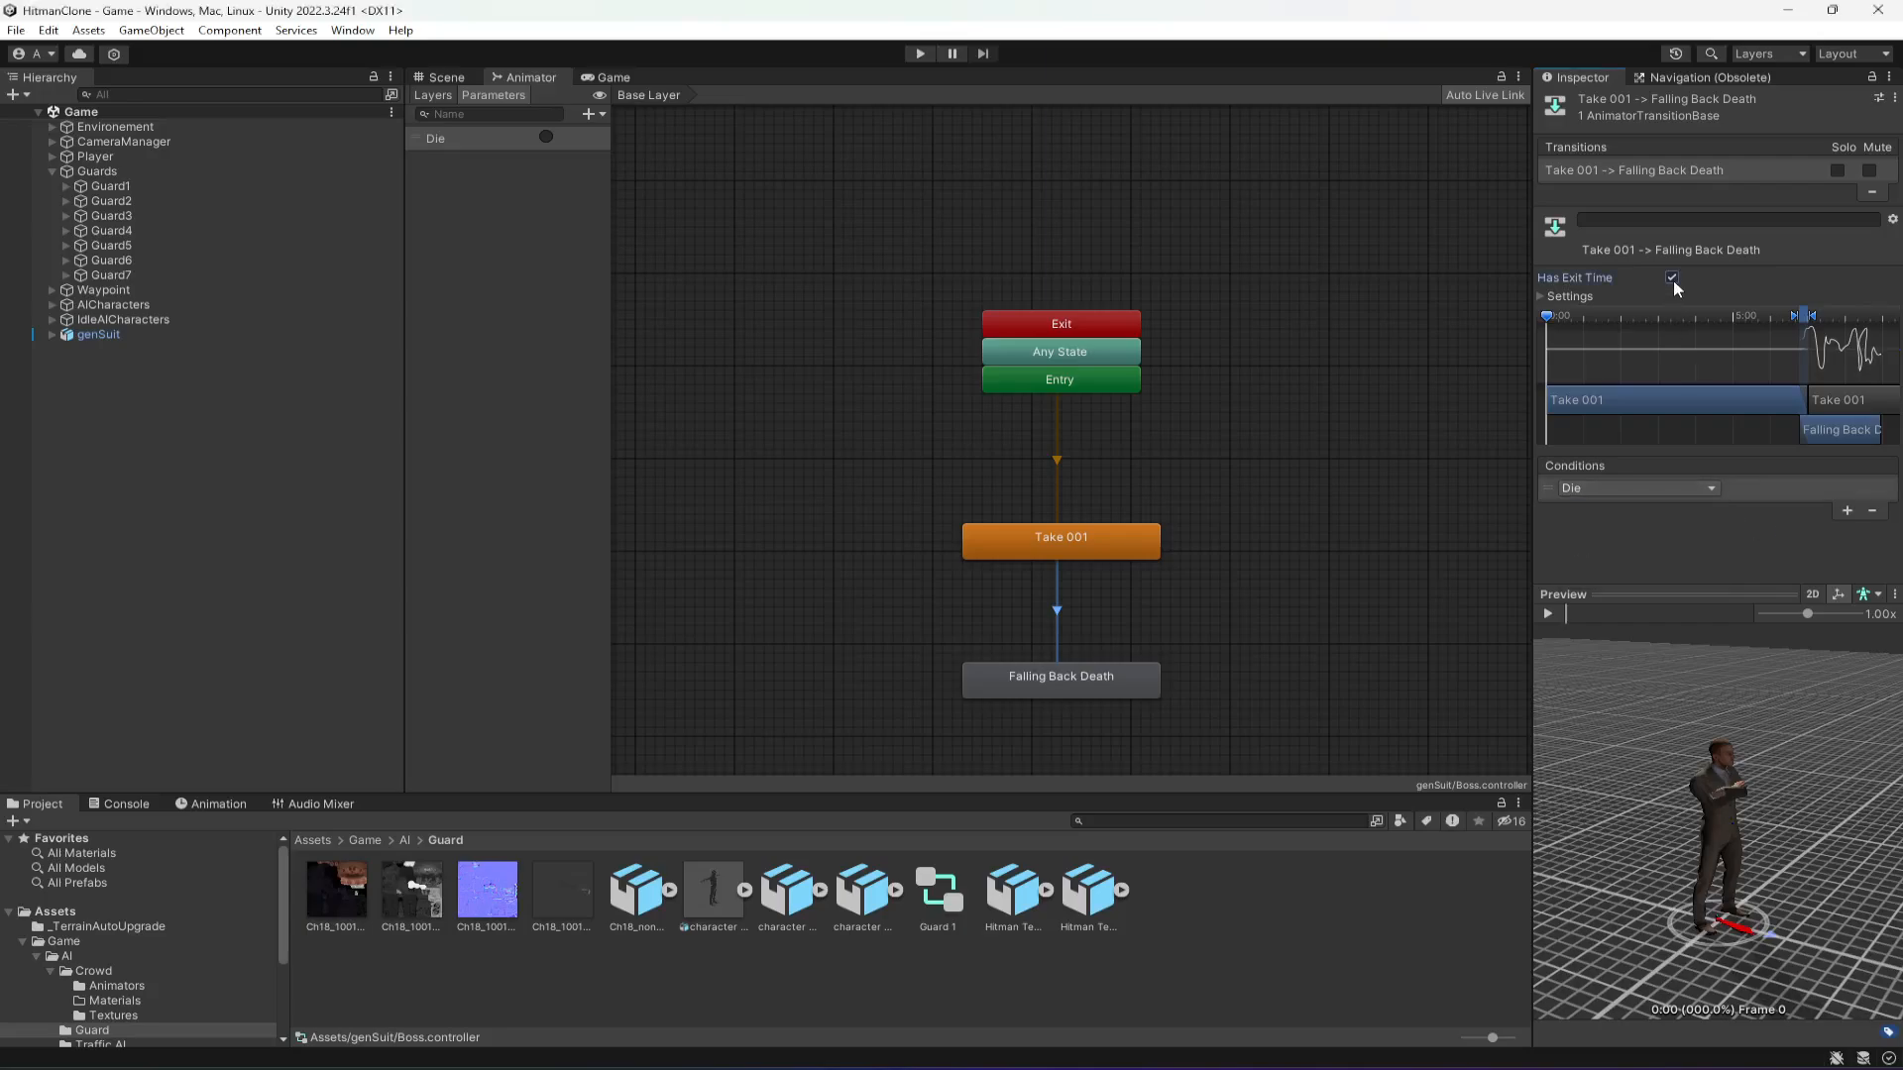
- Preview the transition from the idle to the falling death animation
click(1548, 615)
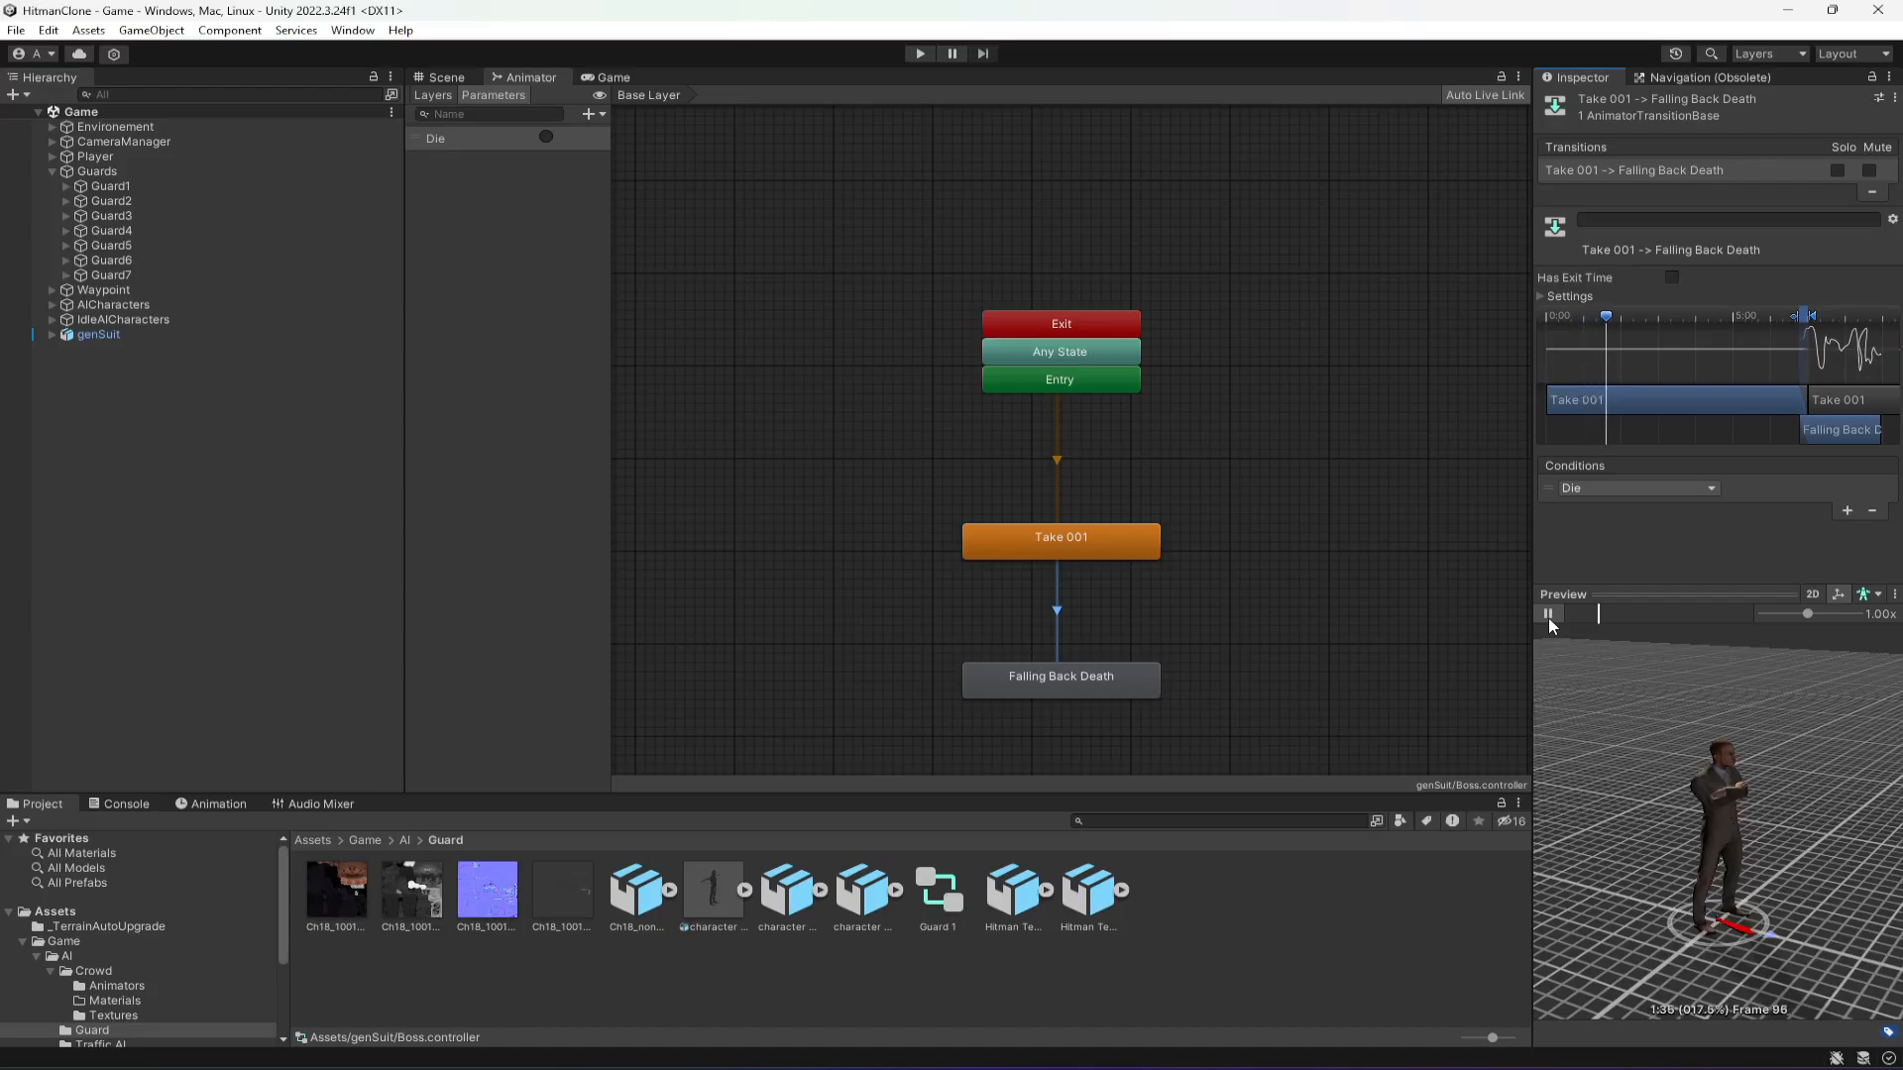
drag(1649, 317, 1783, 360)
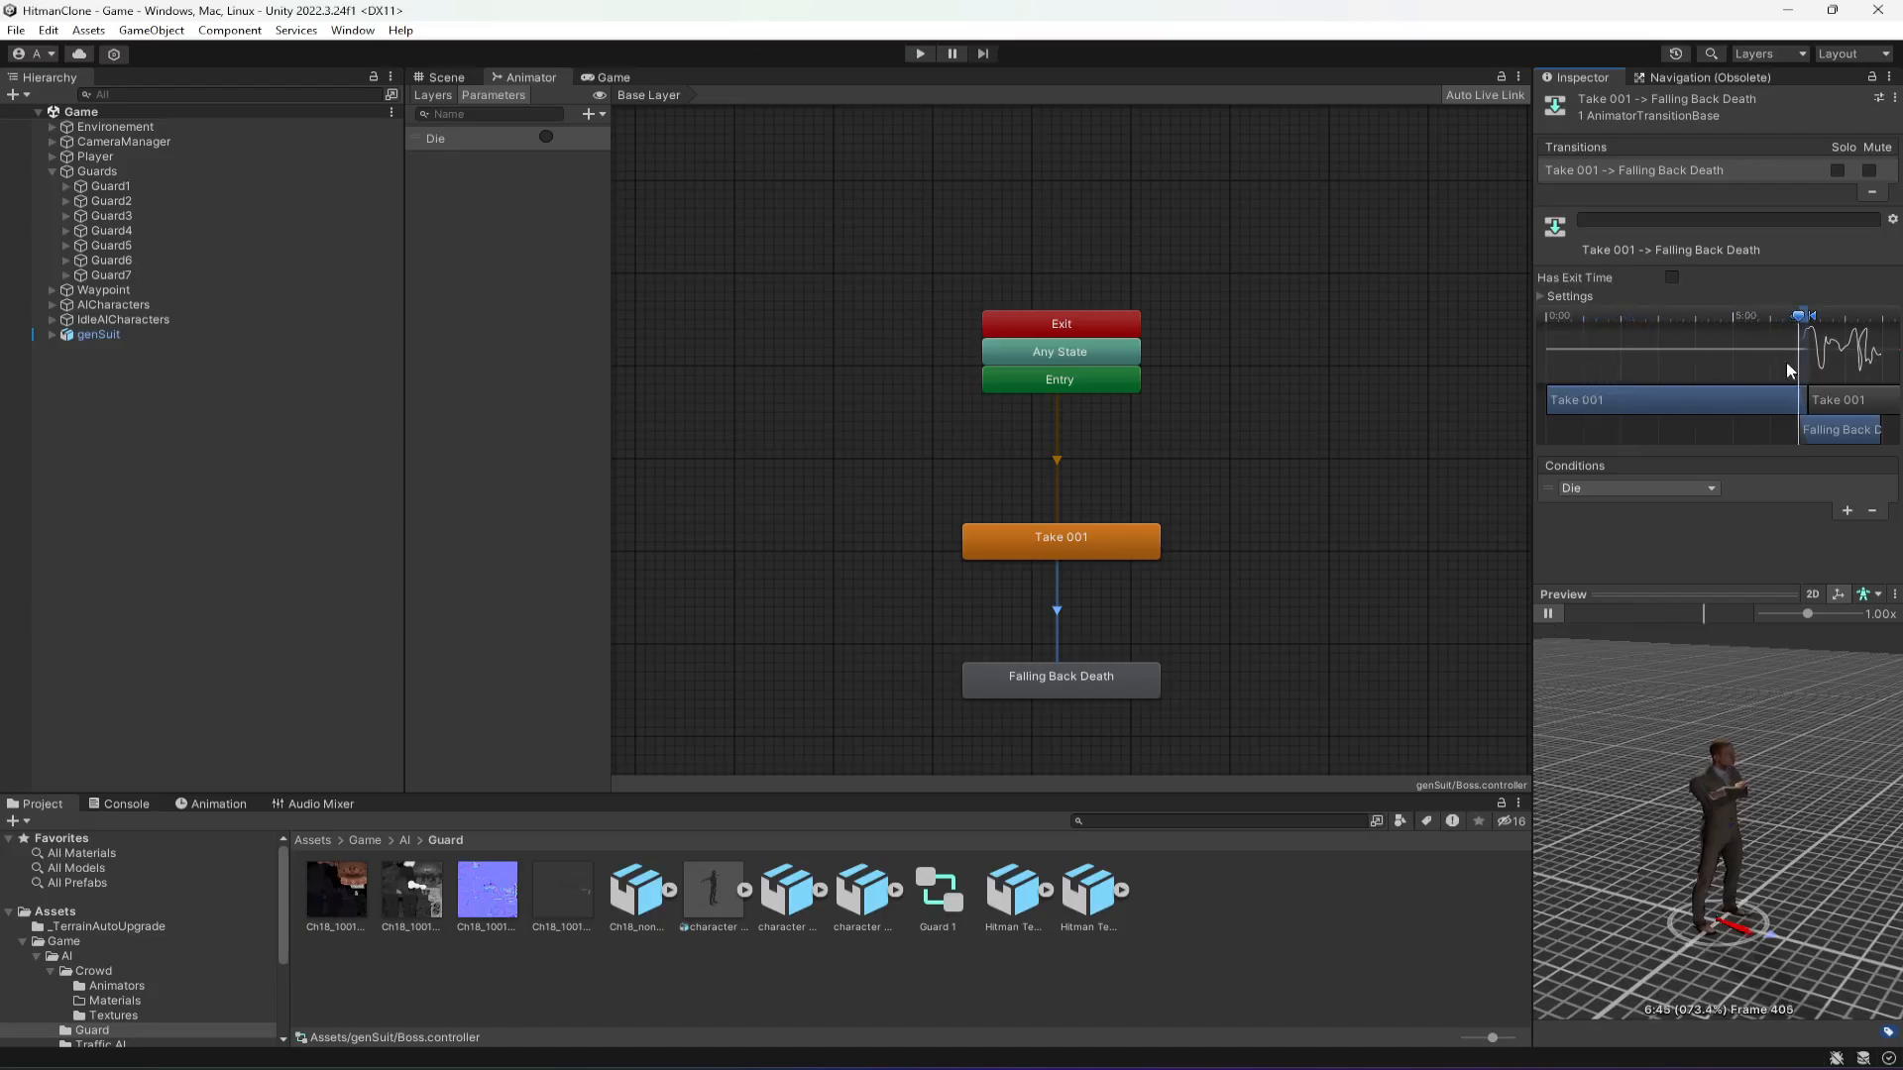
click(1203, 606)
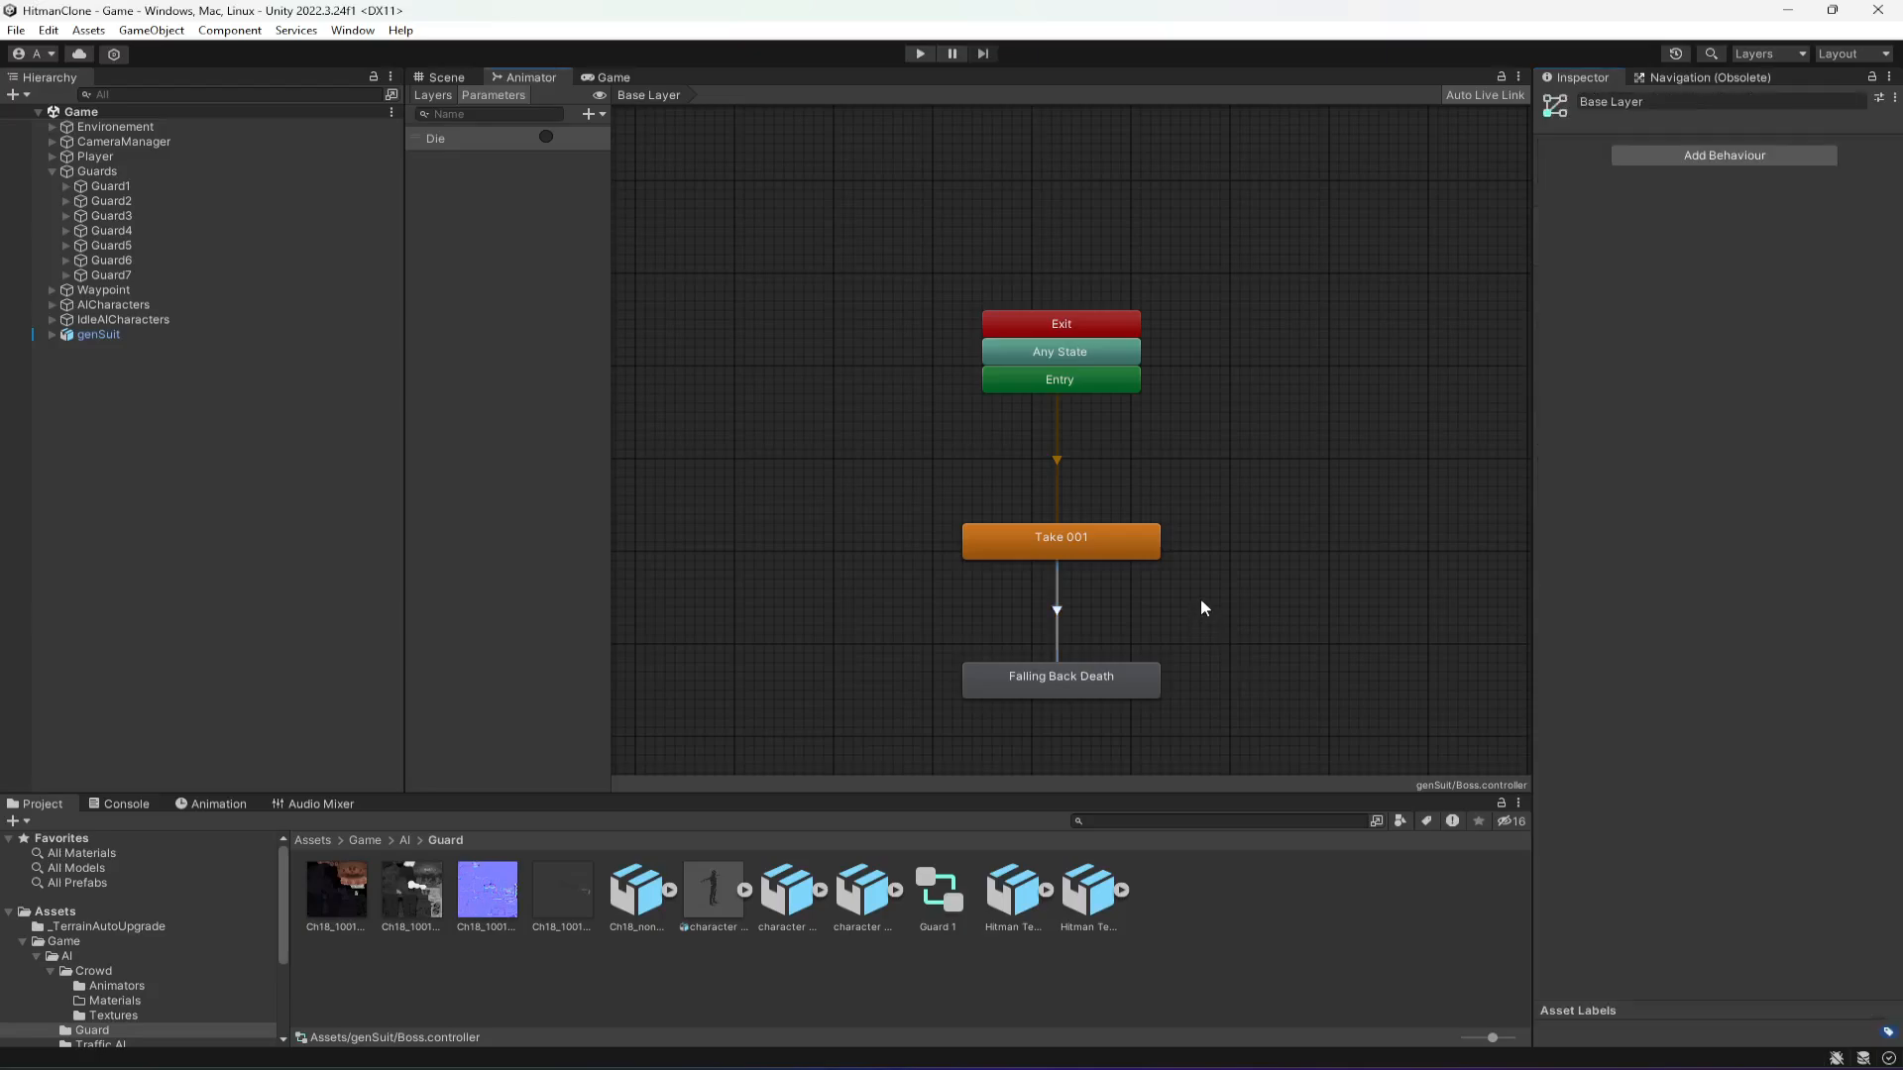
- Unpack the genSuit prefab in the scene completely and rename the object Boss
click(461, 79)
click(99, 335)
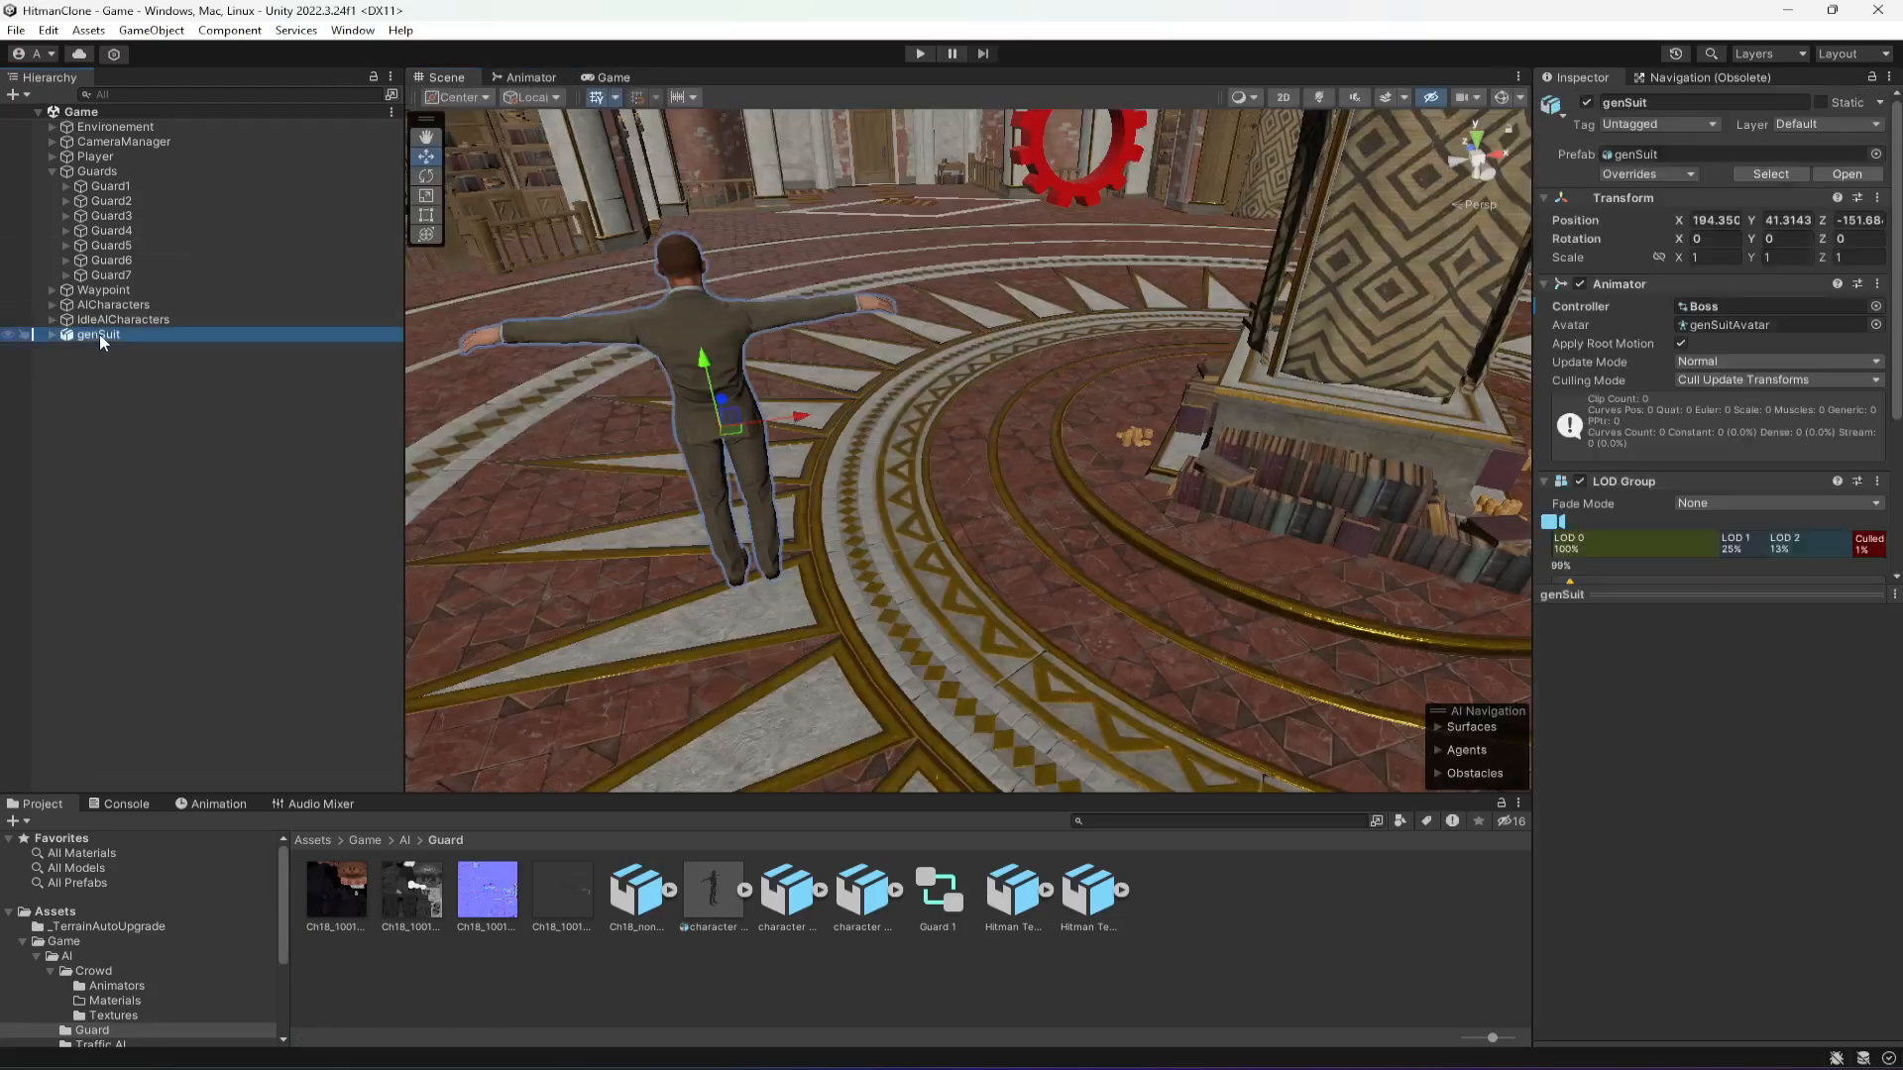
drag(1667, 591, 1708, 1021)
right_click(129, 337)
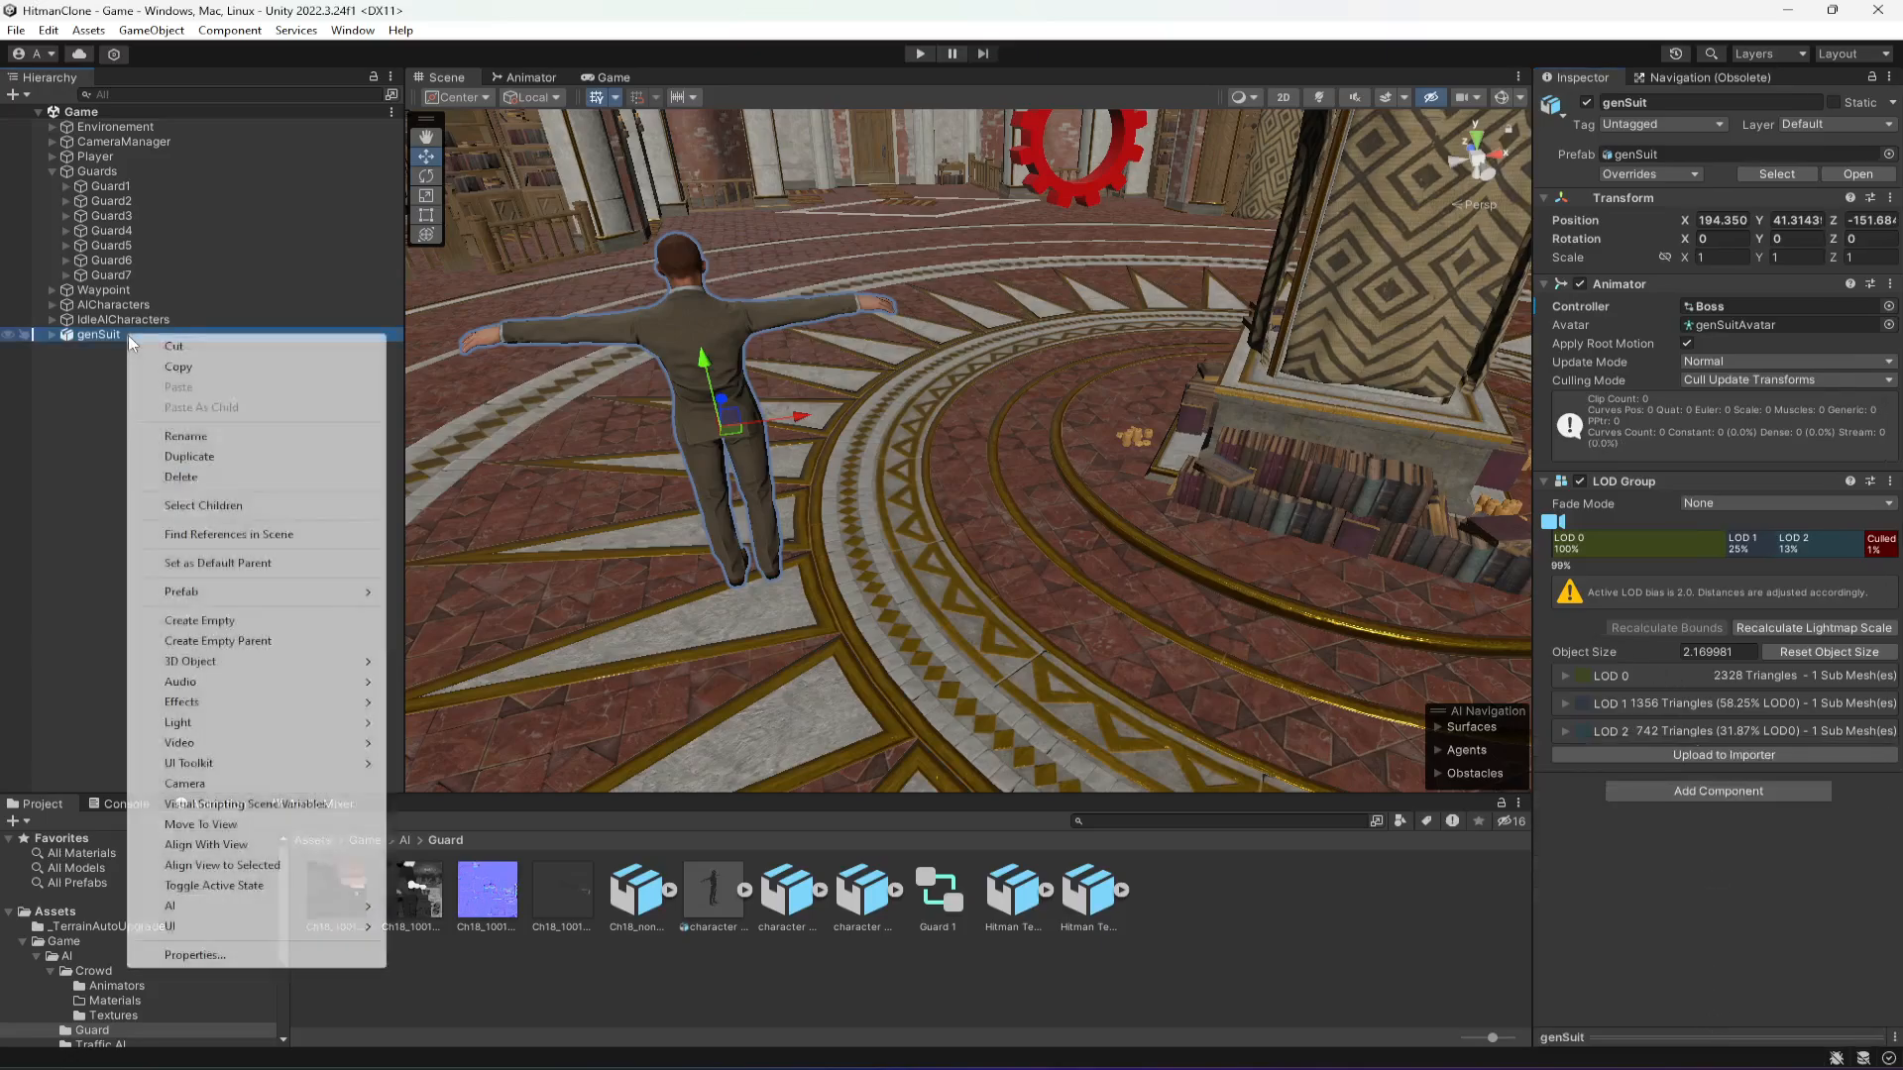
mouse_move(277, 593)
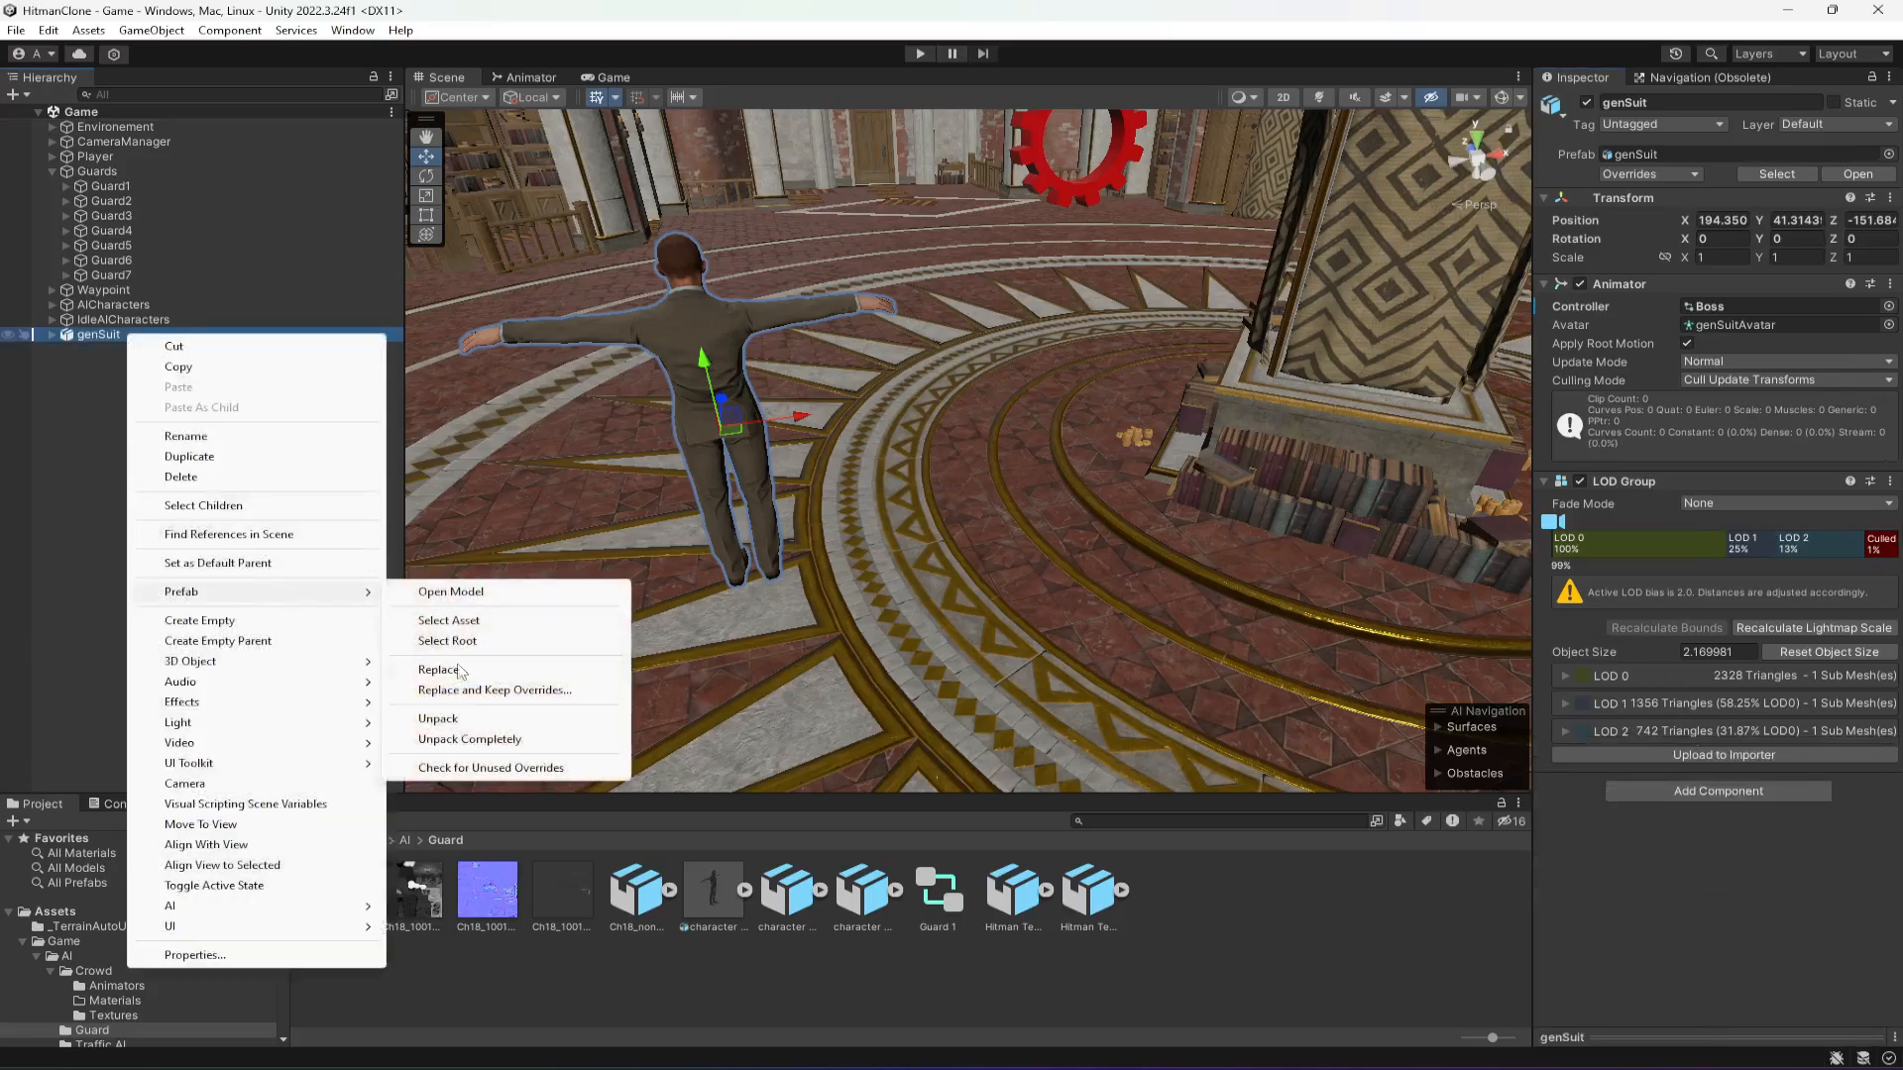
click(470, 740)
double_click(1720, 101)
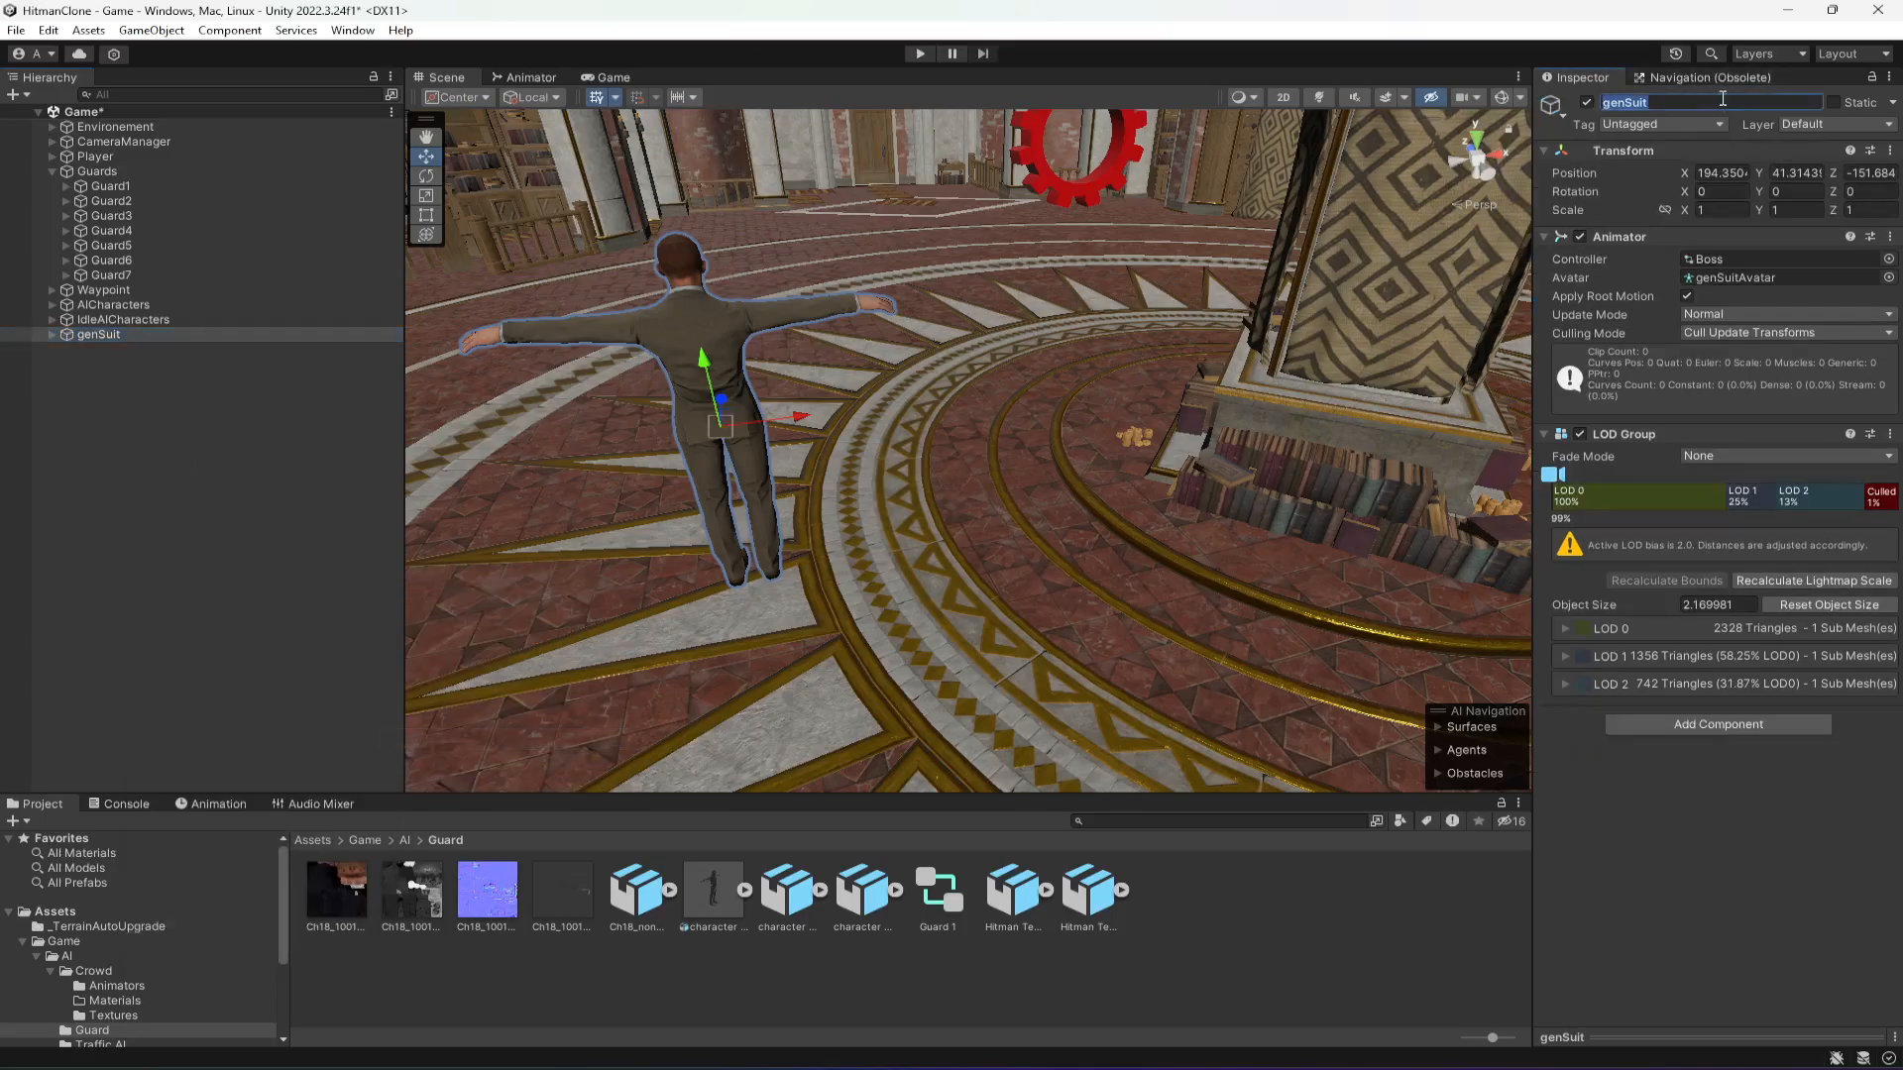
text(Boss)
key(Return)
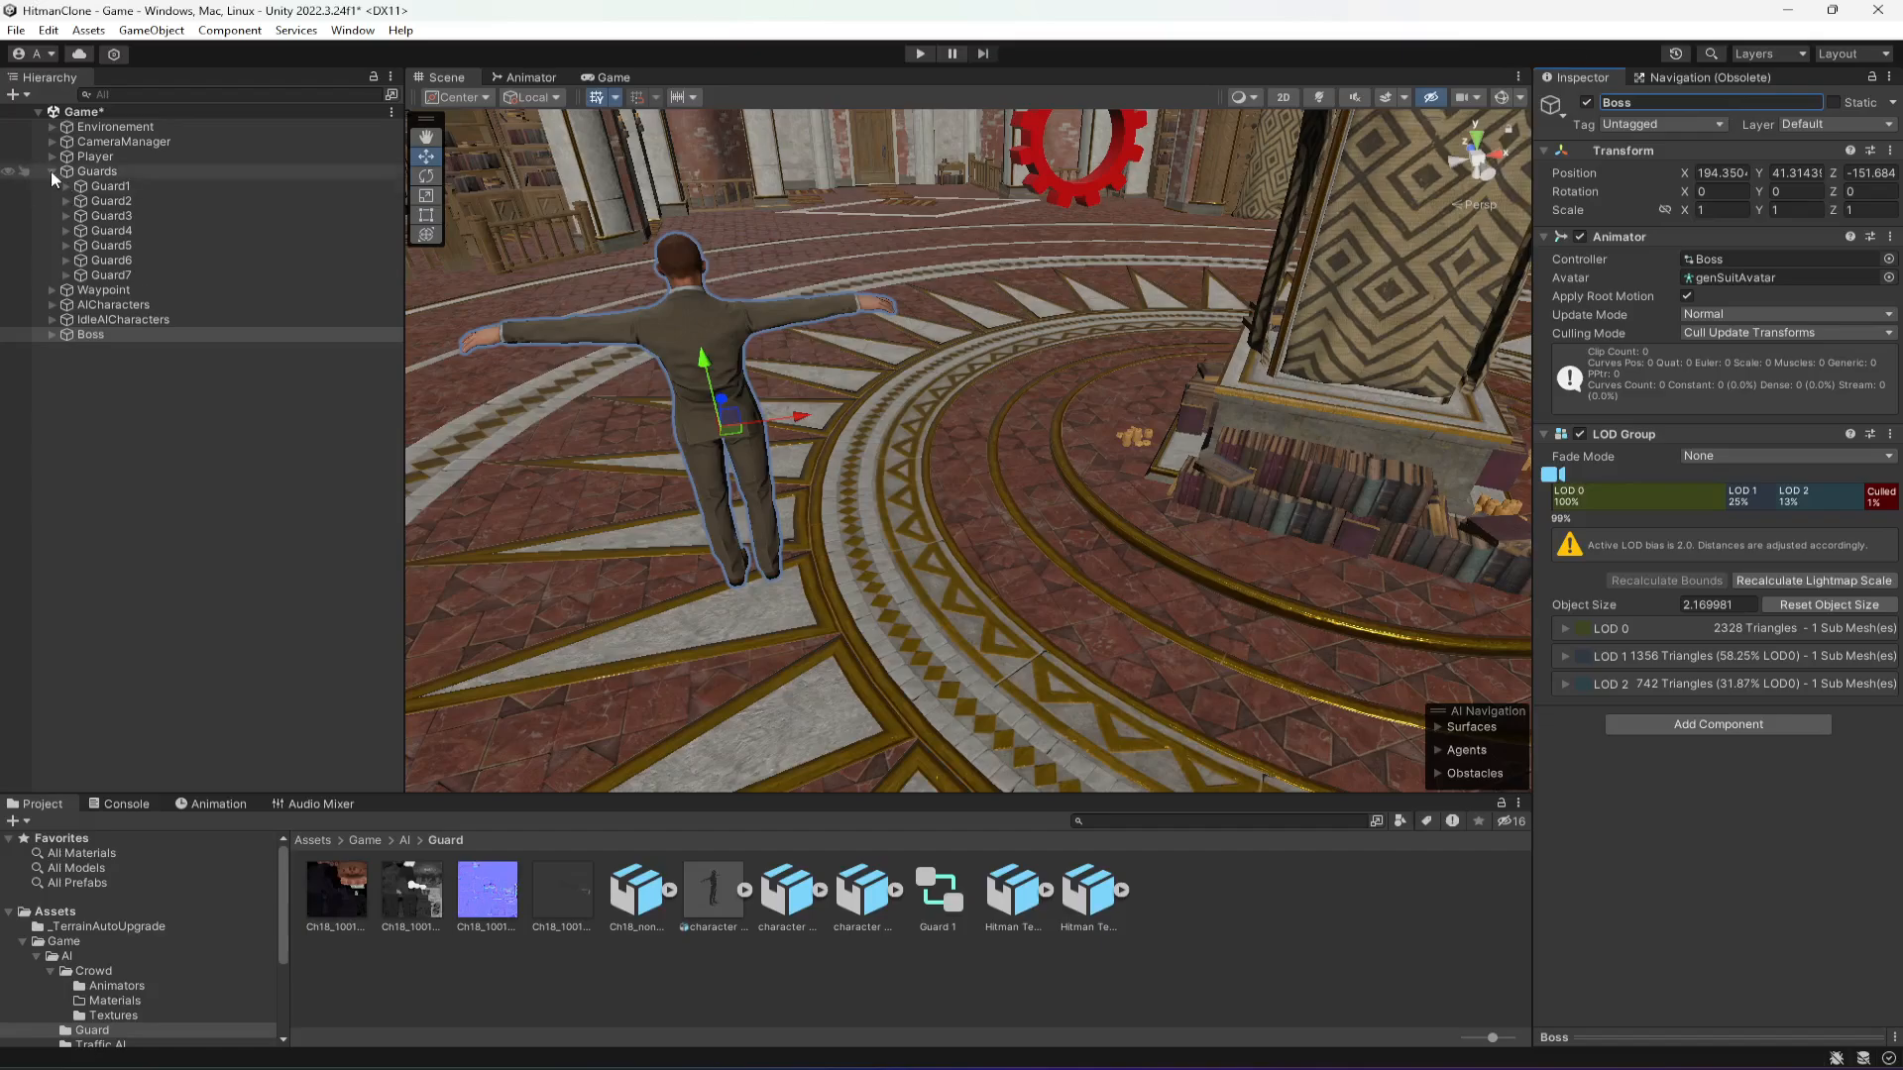
- Make Boss a child of the Guards object and save the scene
drag(90, 334, 99, 173)
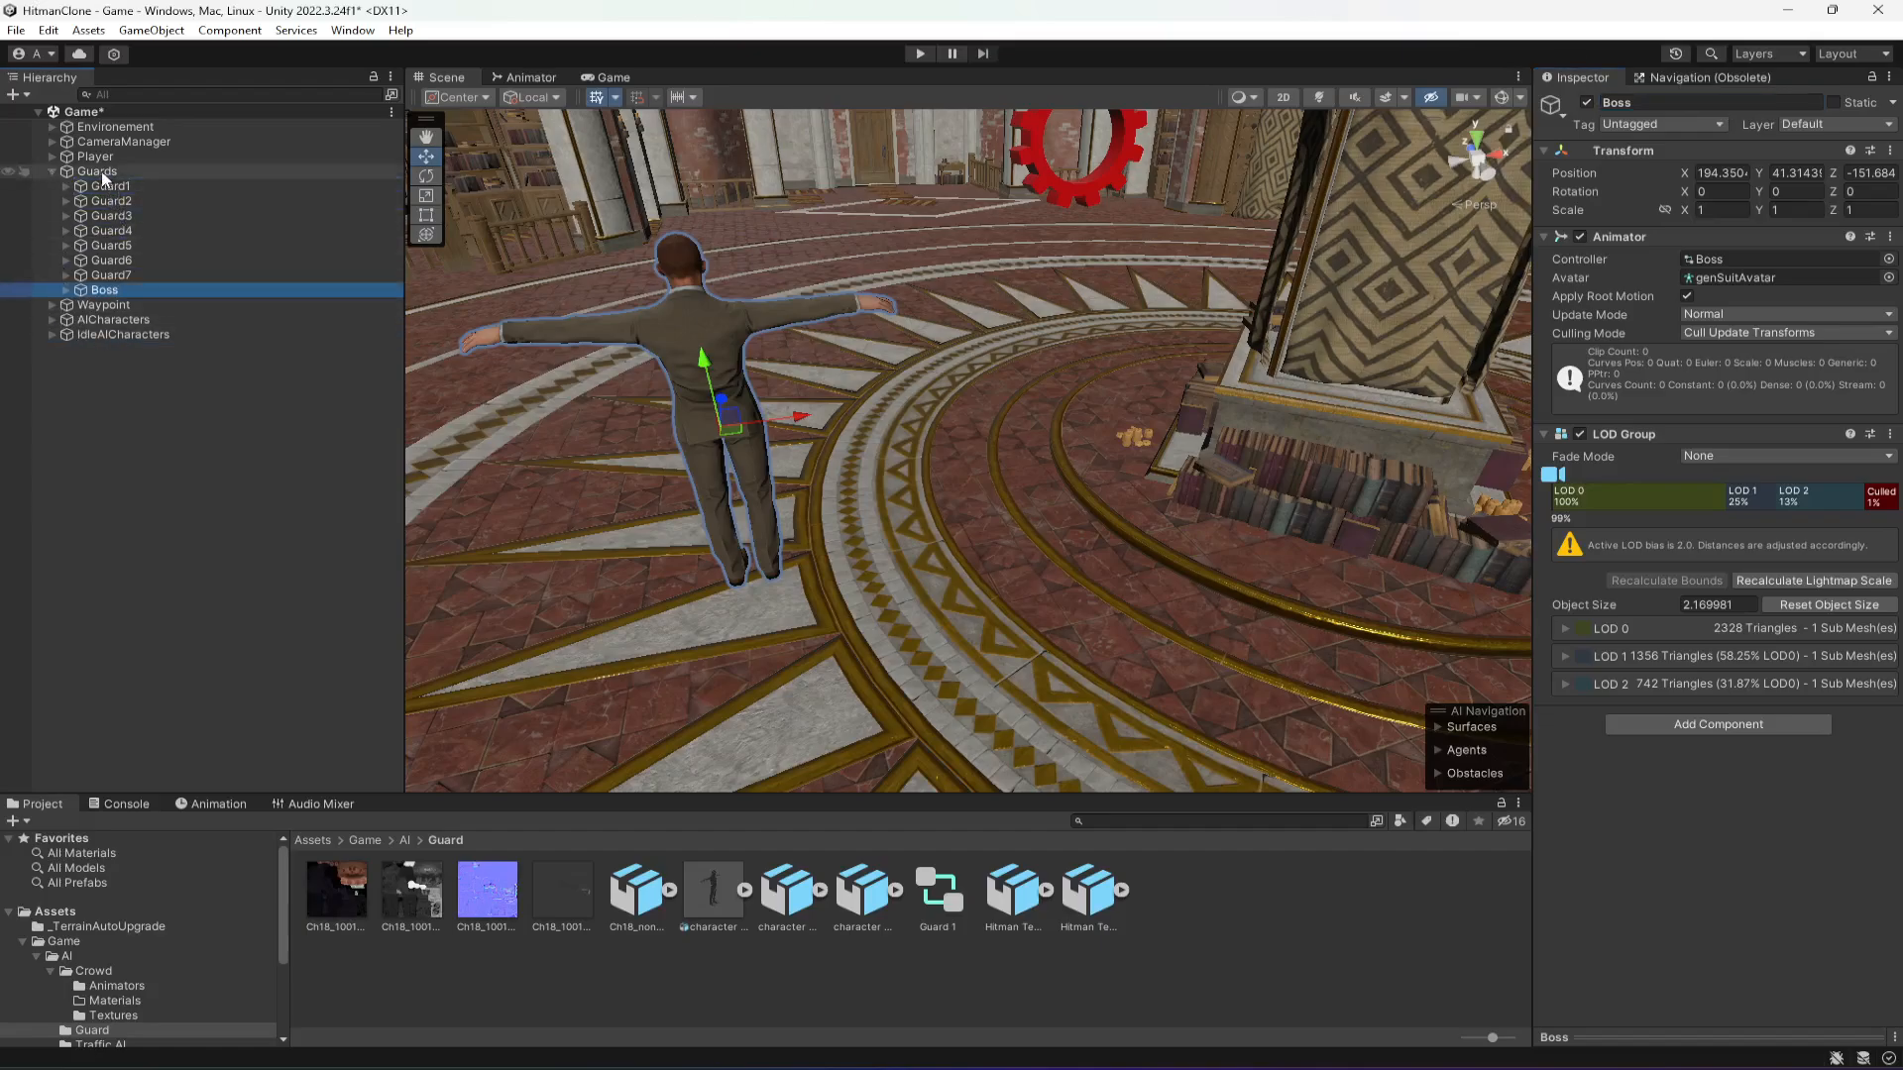
click(127, 361)
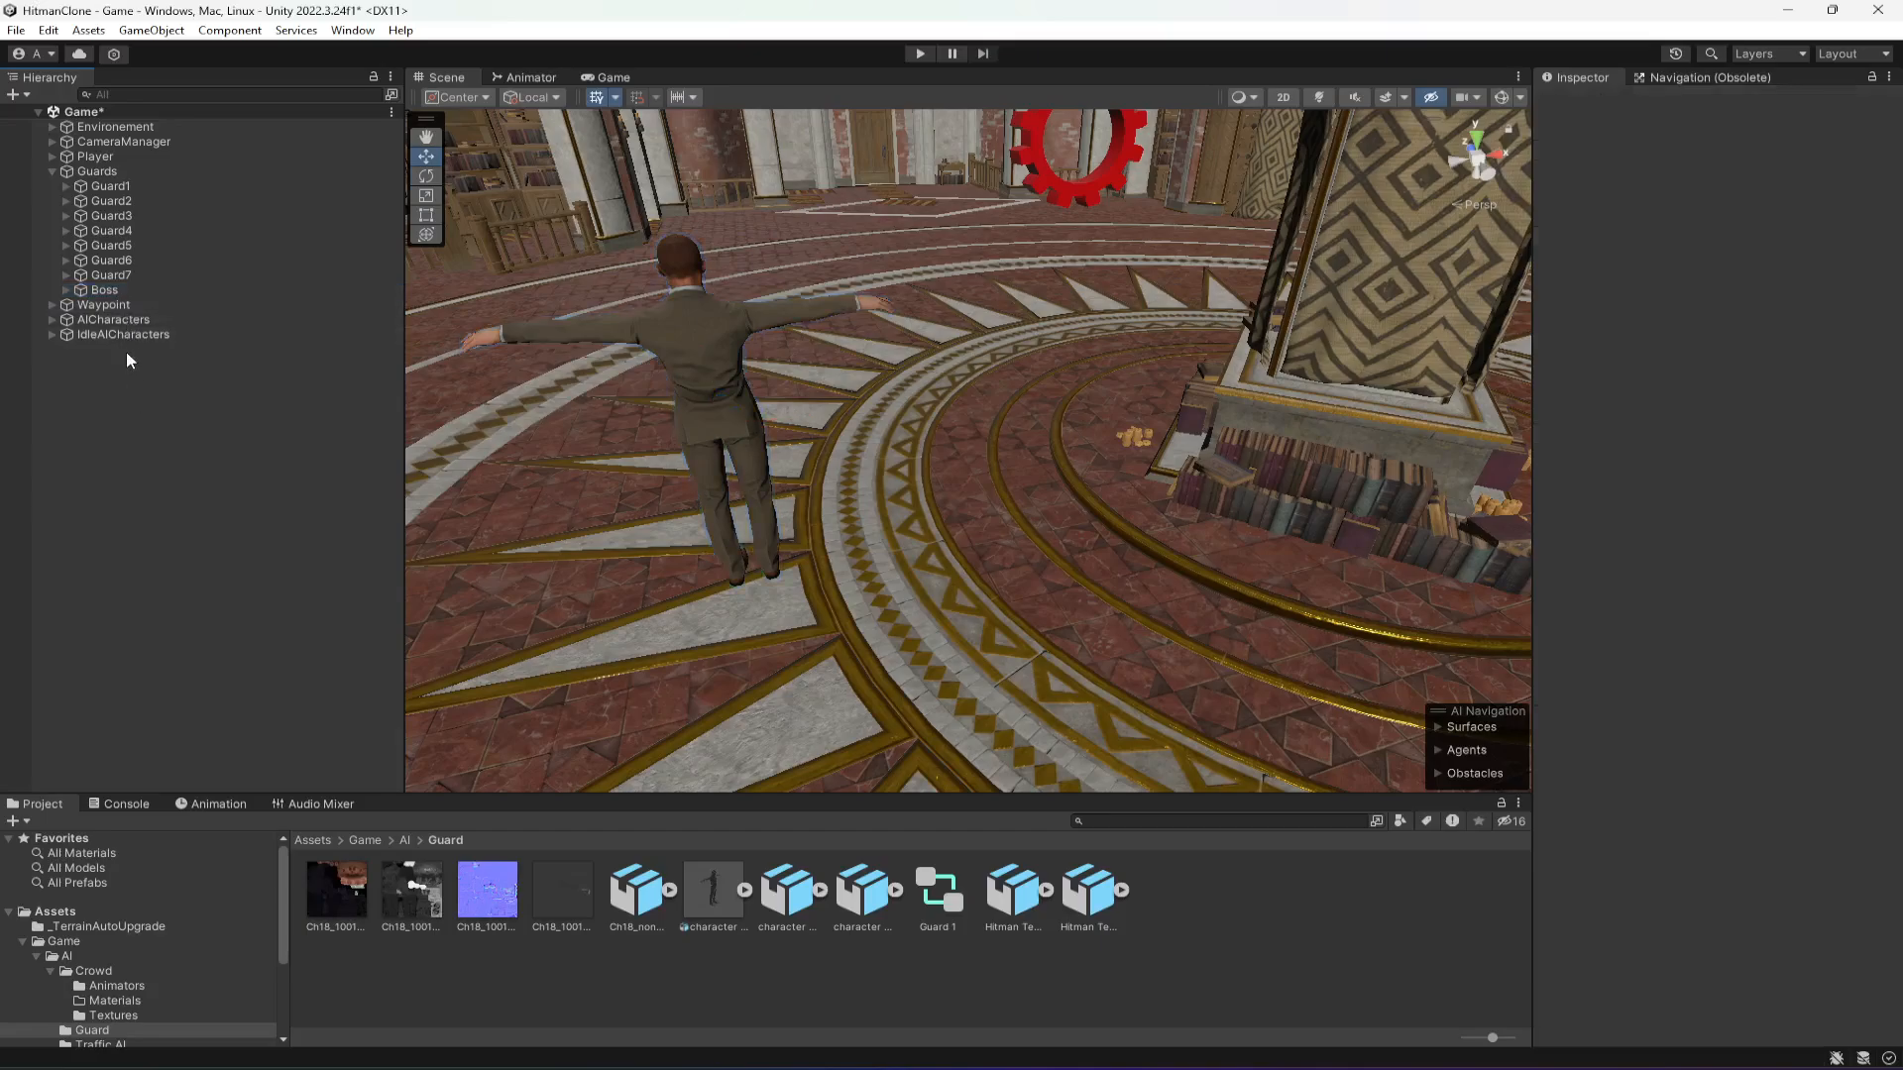
key(ctrl+s)
- Create a C# script named Boss in the AI folder under Game > Scripts
click(104, 290)
scroll(110, 1013, down, 5)
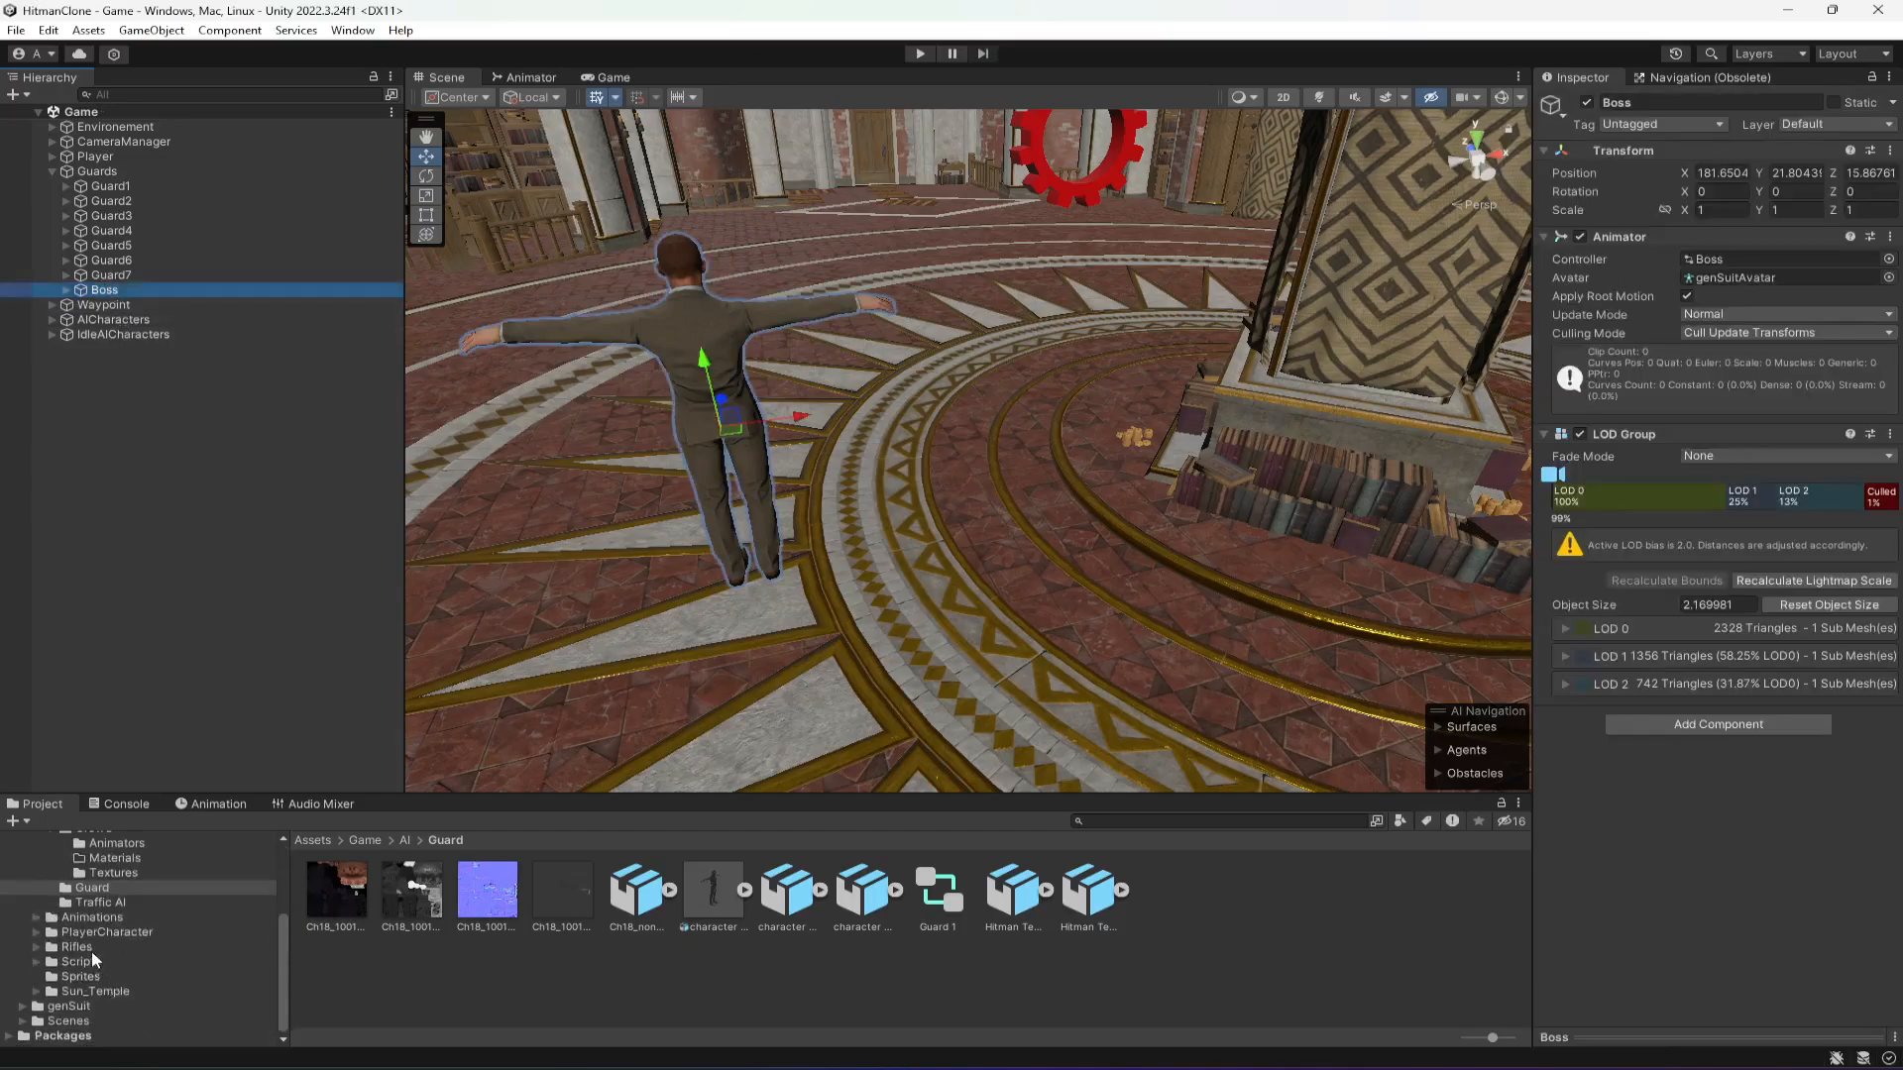
click(89, 961)
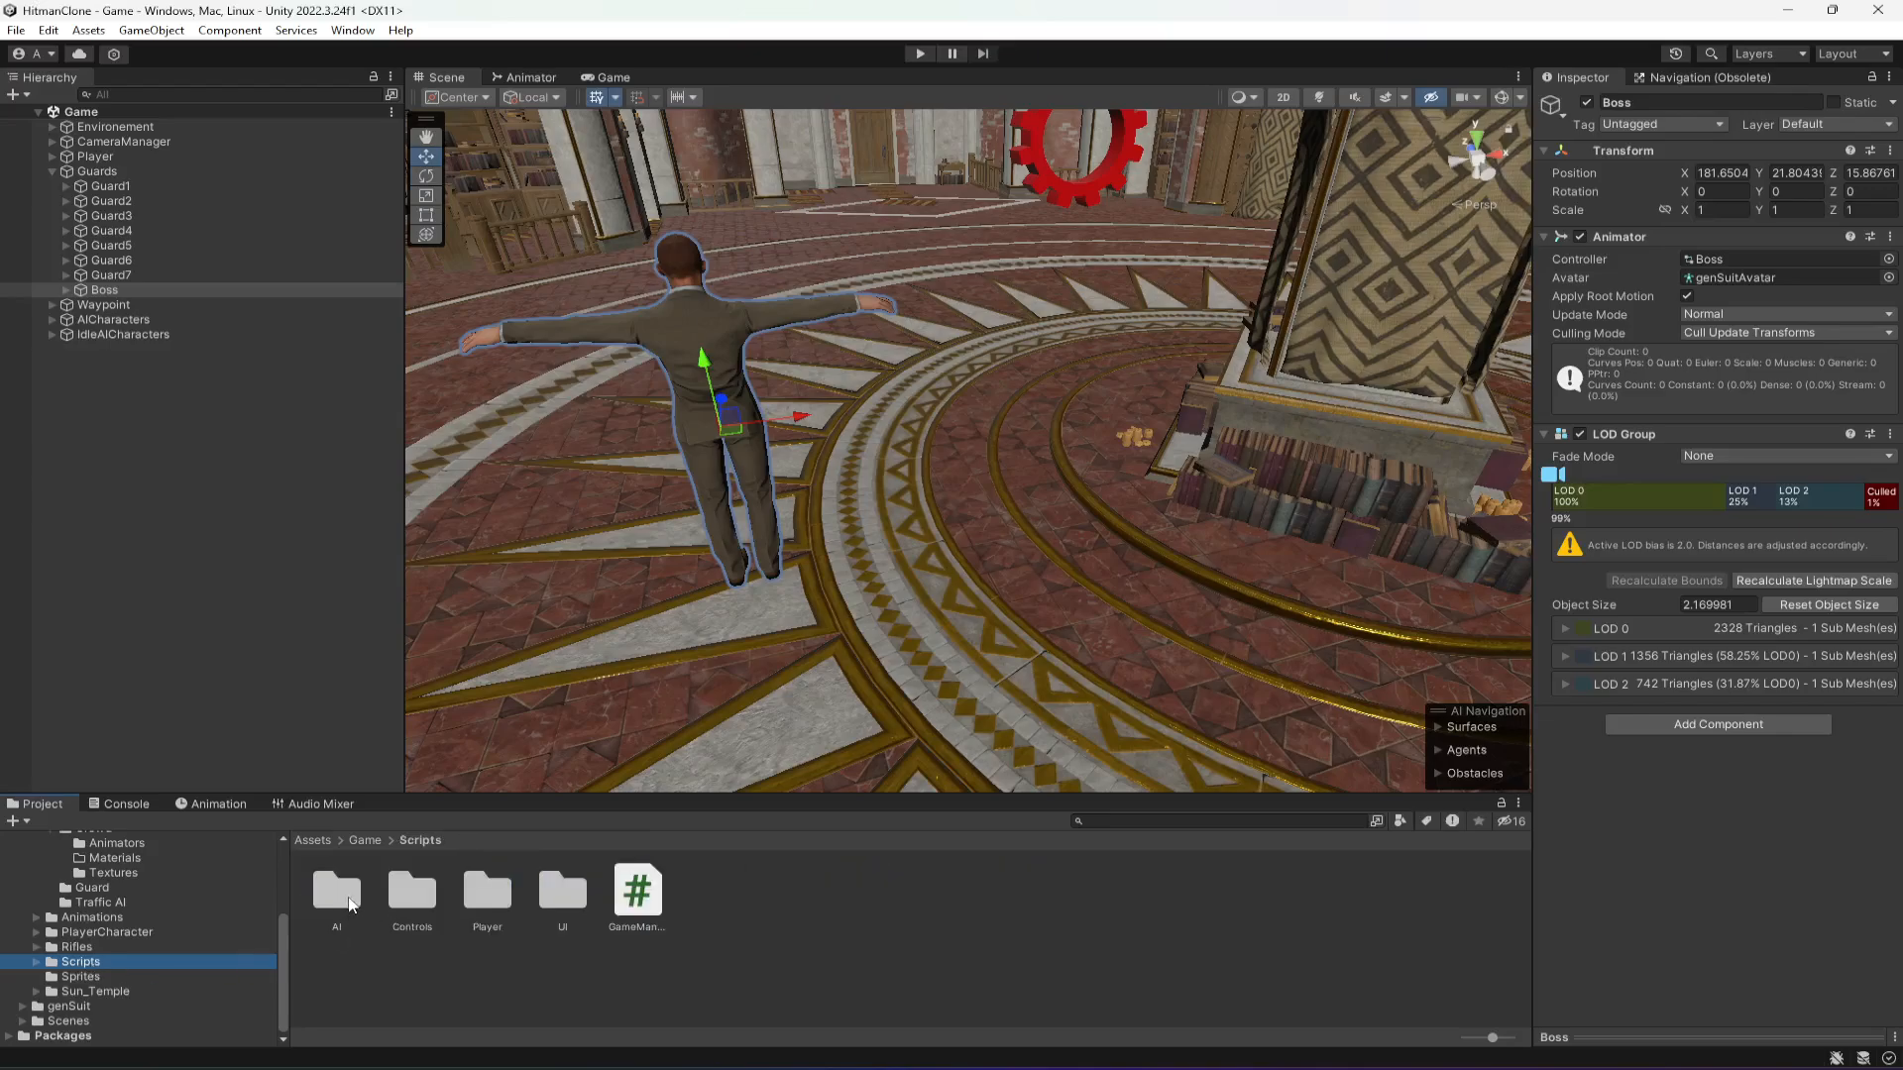
double_click(336, 892)
right_click(589, 937)
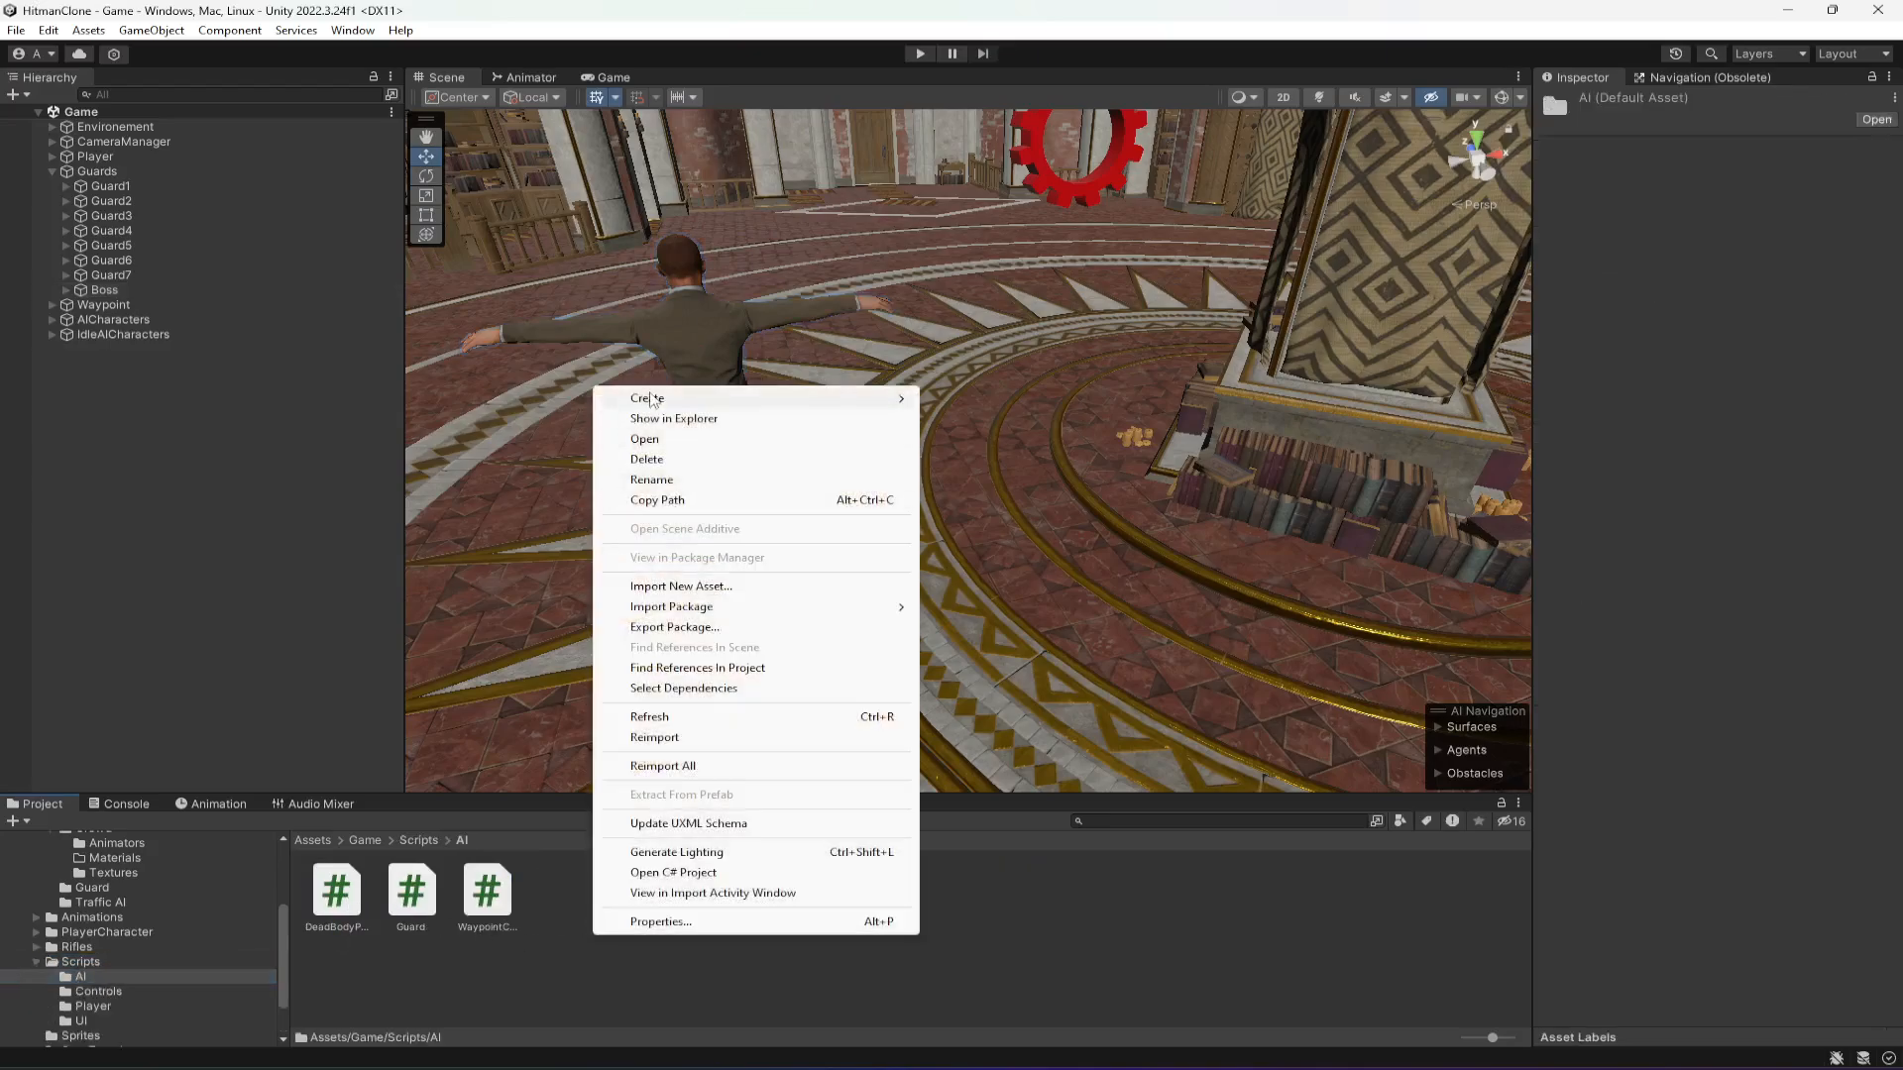
mouse_move(644, 399)
click(981, 208)
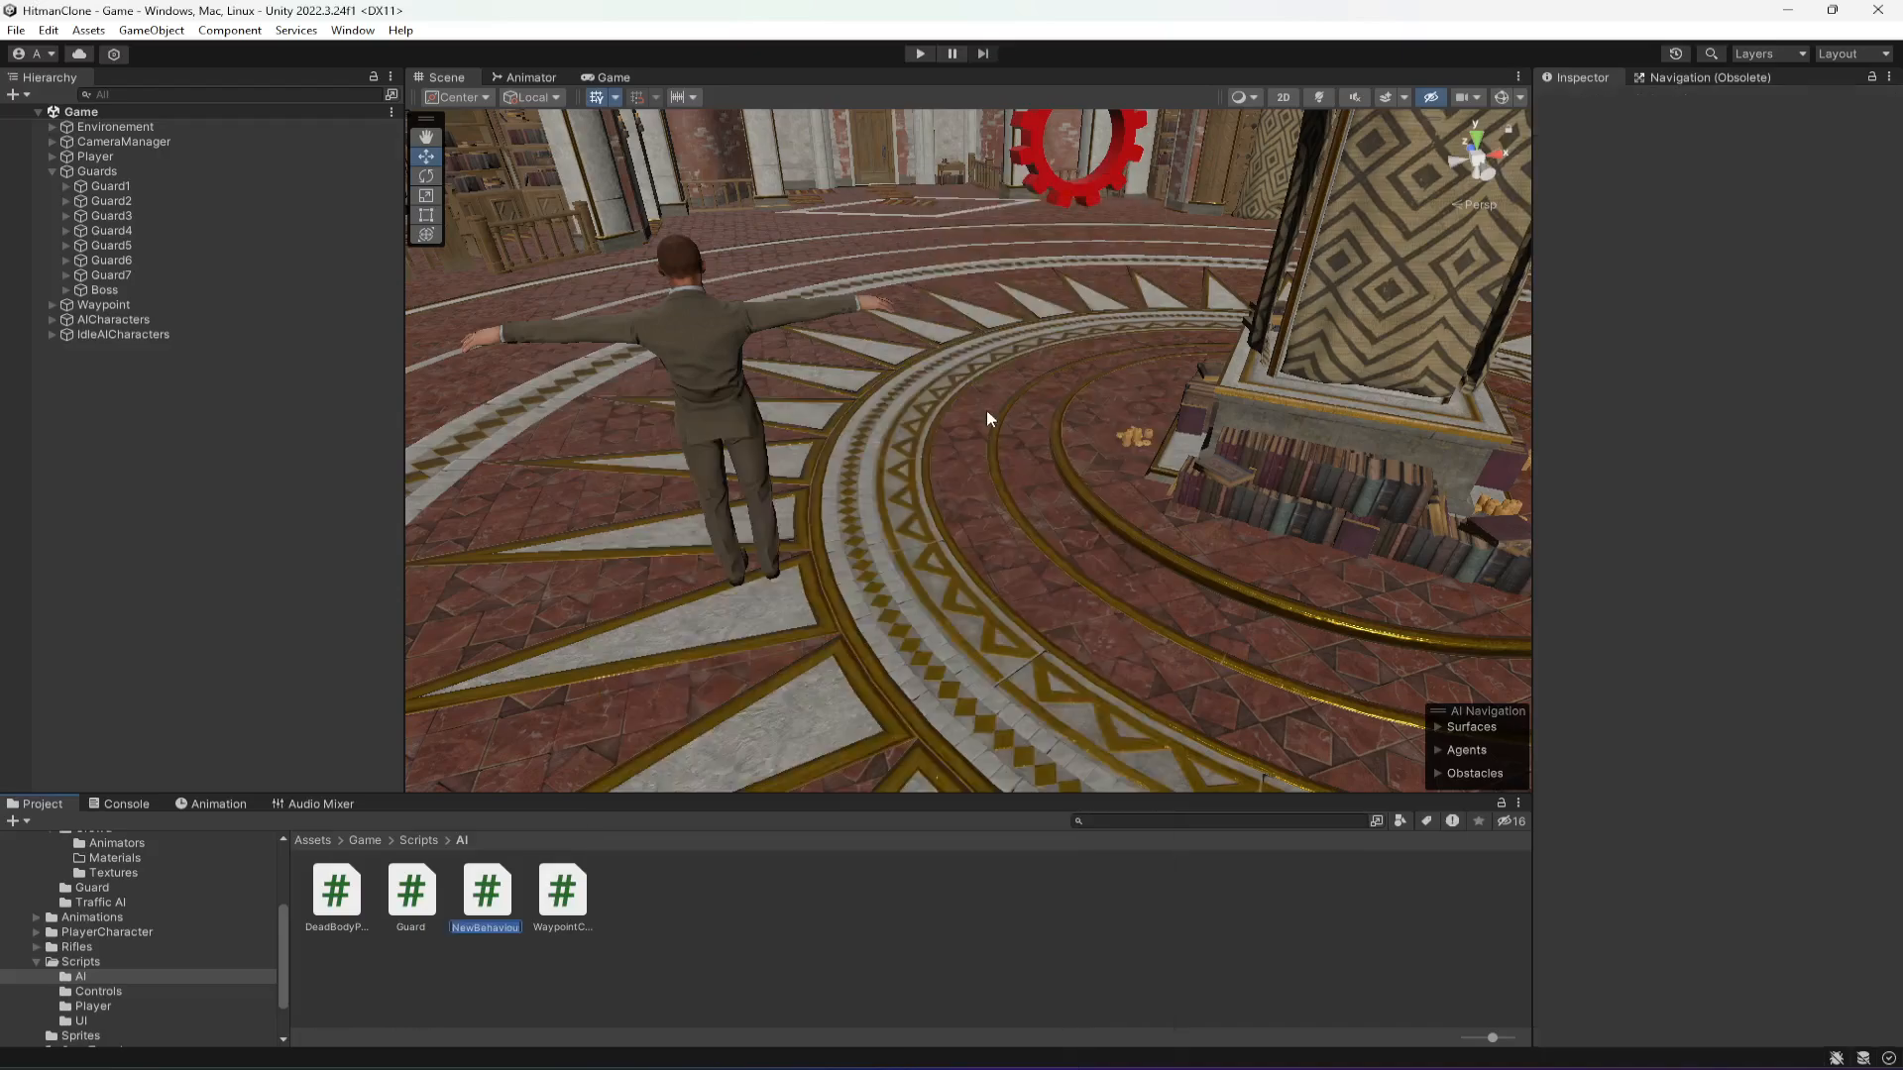
text(Boss)
key(Return)
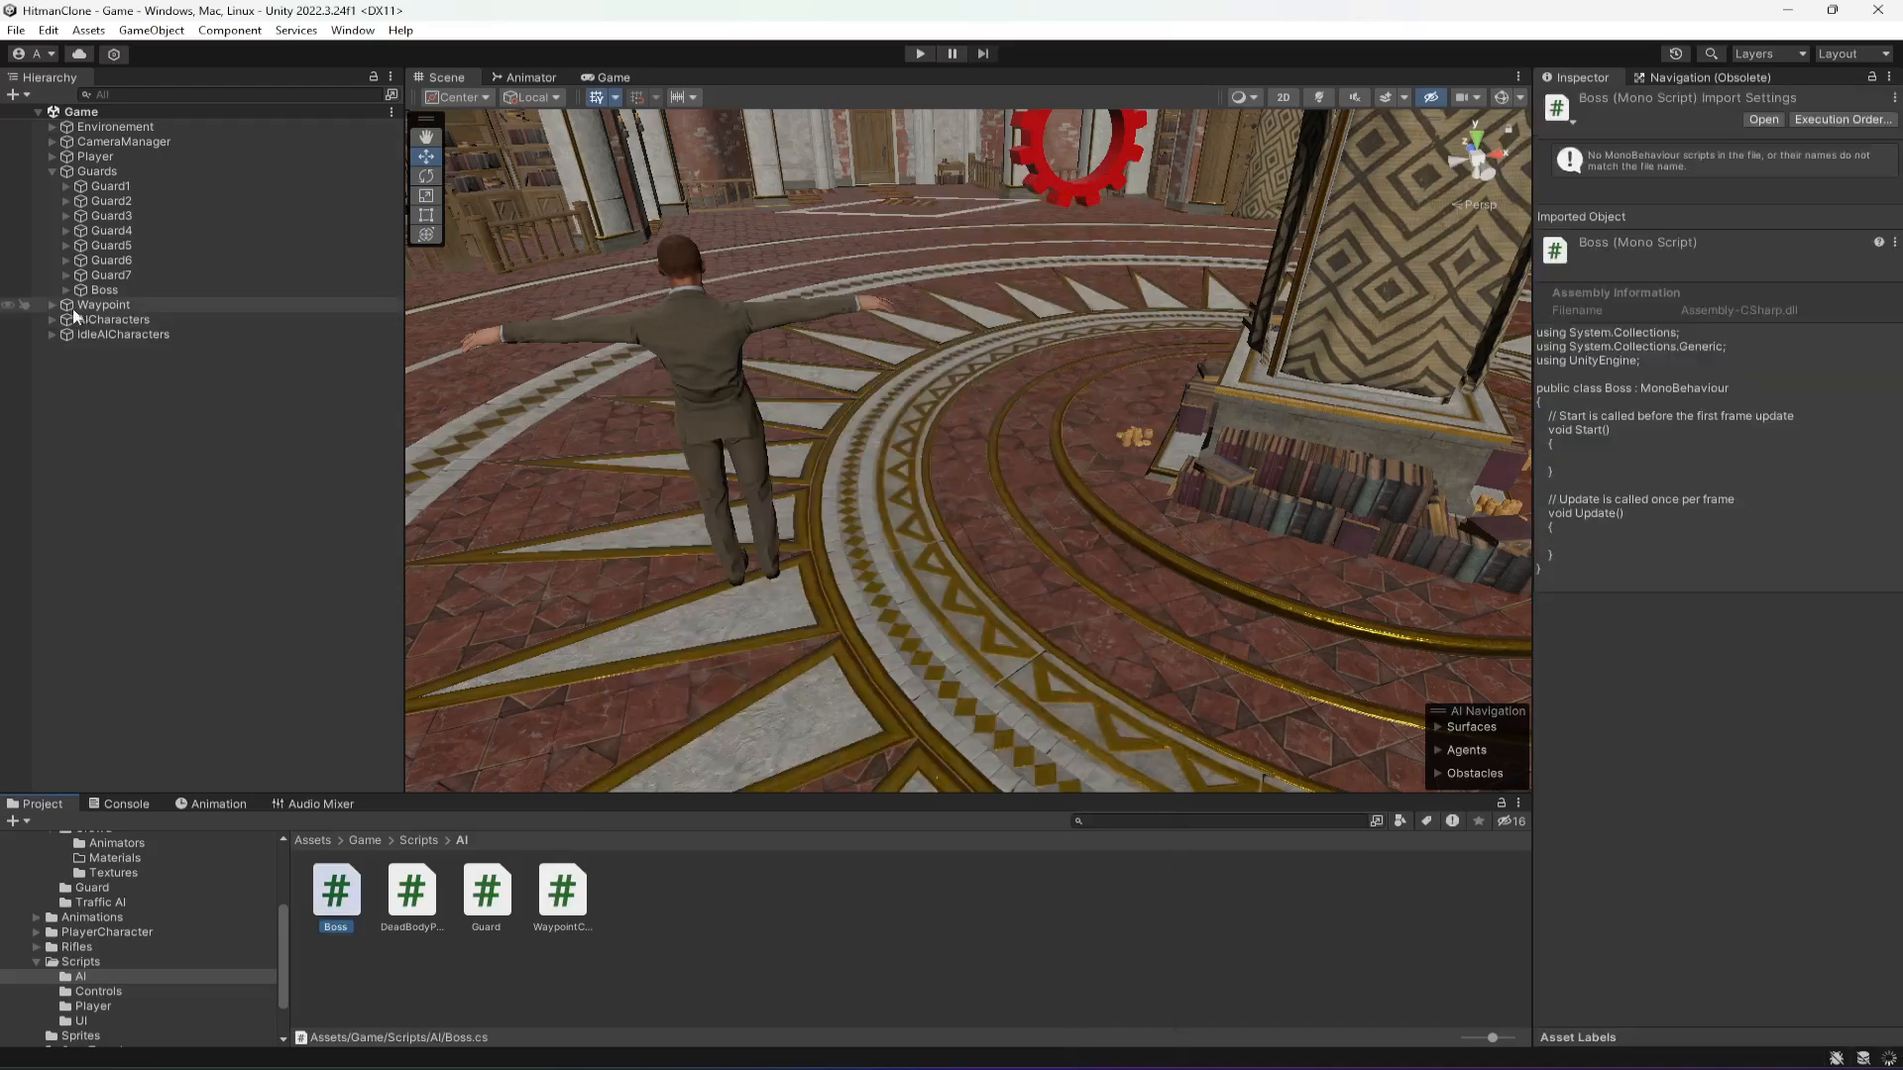
- Try to attach the Boss script to the Boss object
click(129, 289)
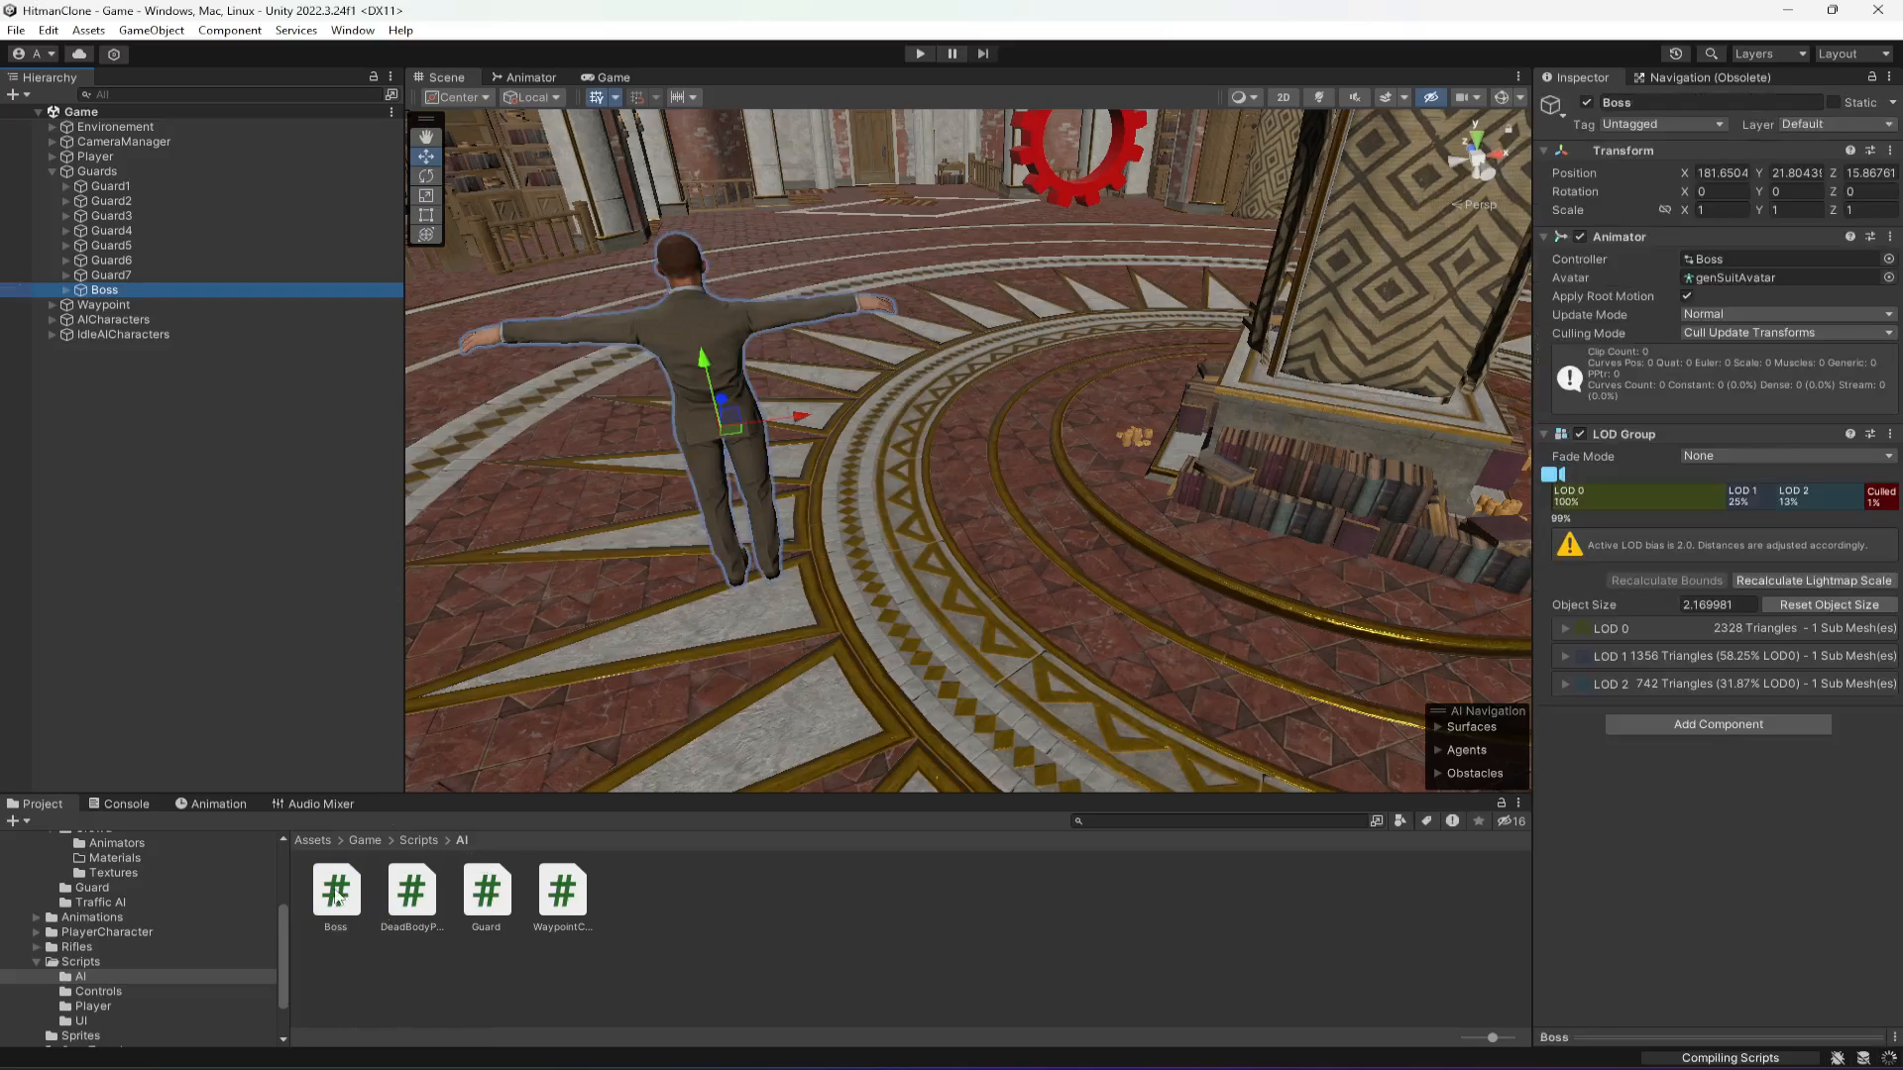
drag(336, 897, 1648, 223)
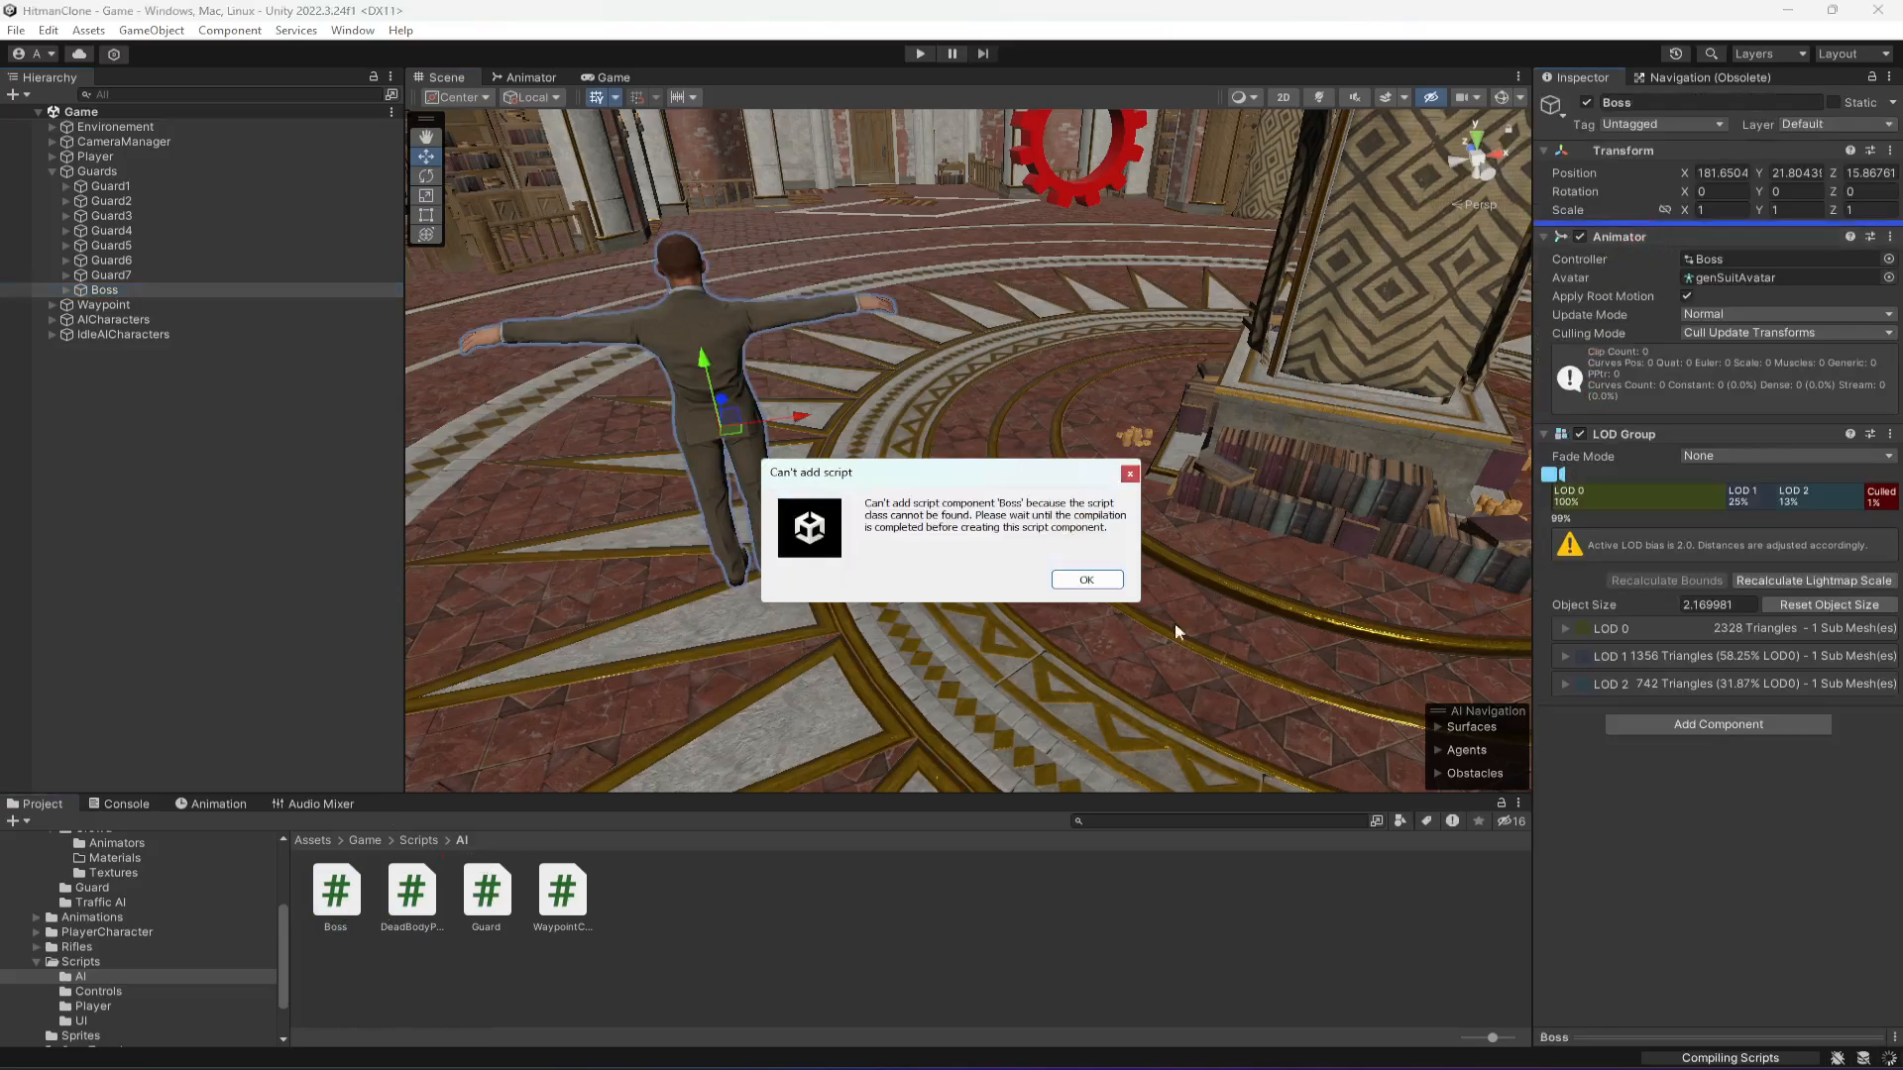
click(1090, 580)
click(1049, 870)
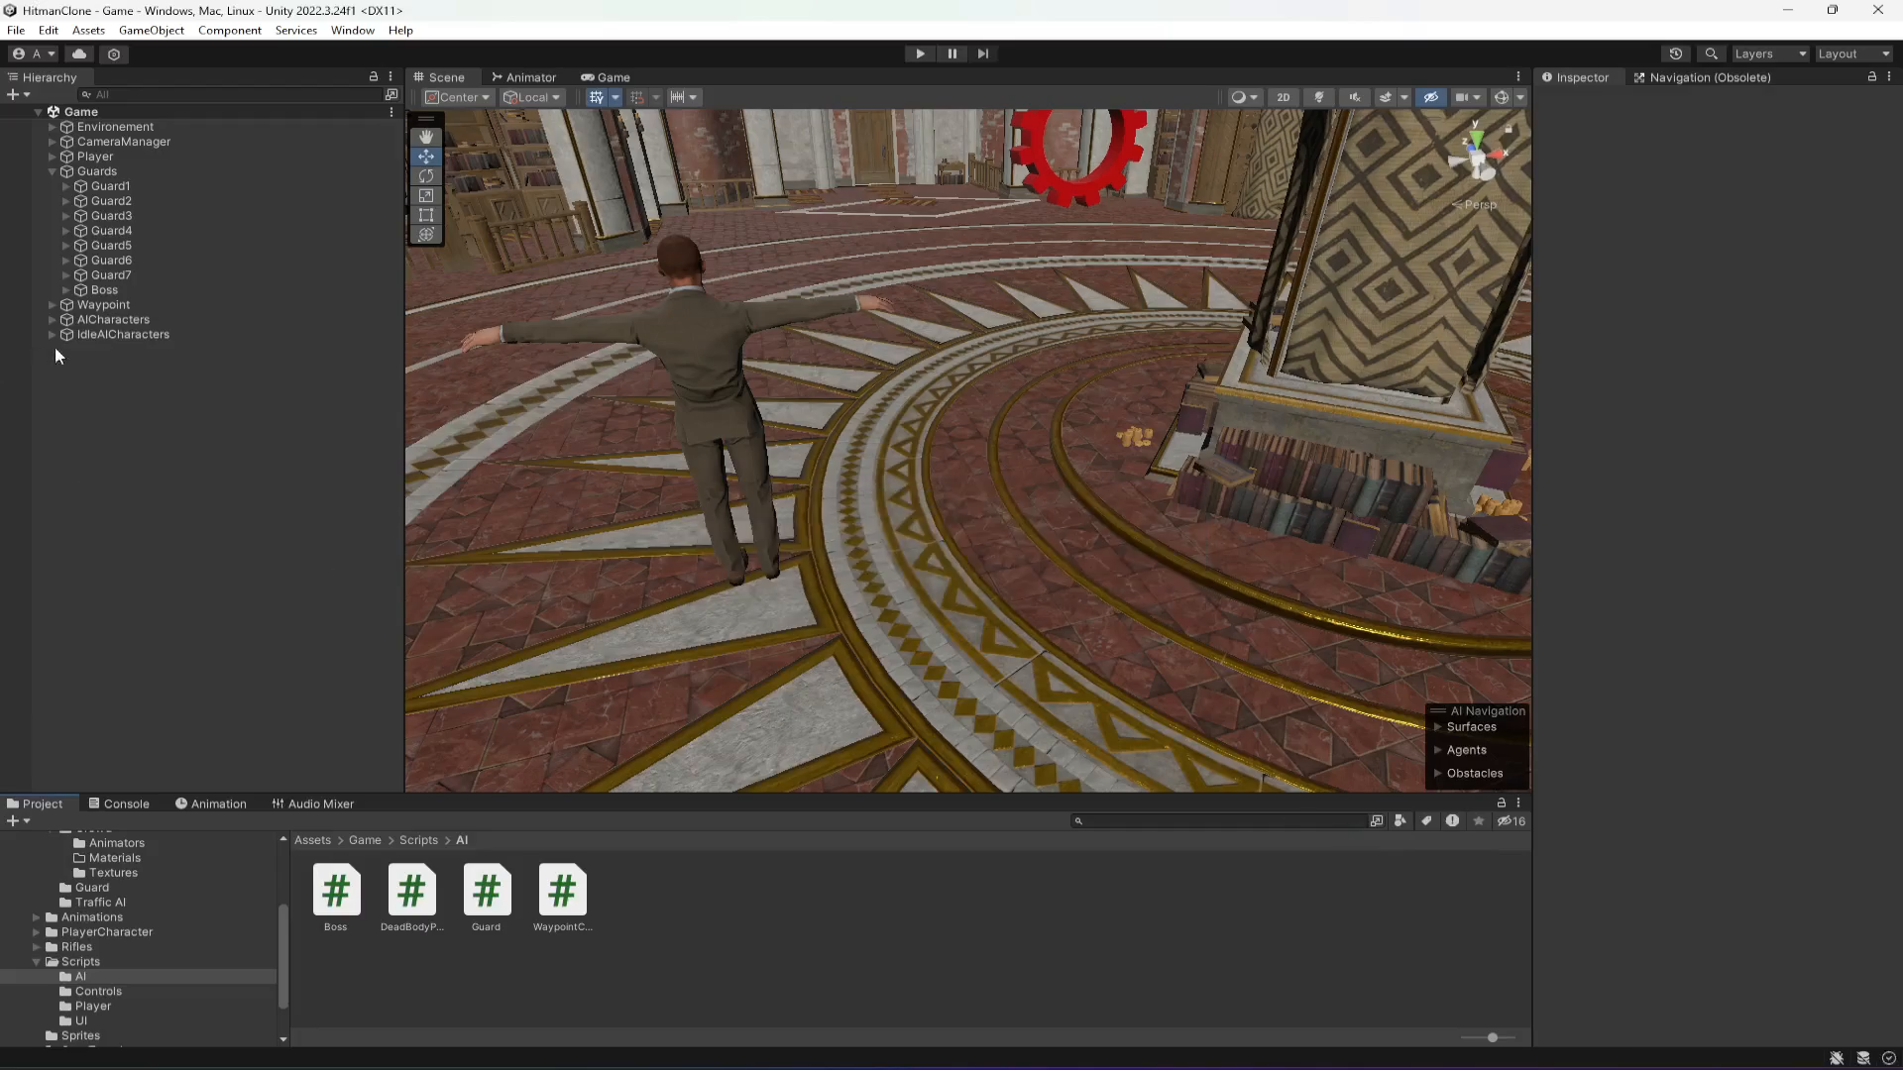
- Attach the Boss script to the Boss object above its Animator and add a Character Controller component
click(99, 291)
drag(344, 897, 1623, 232)
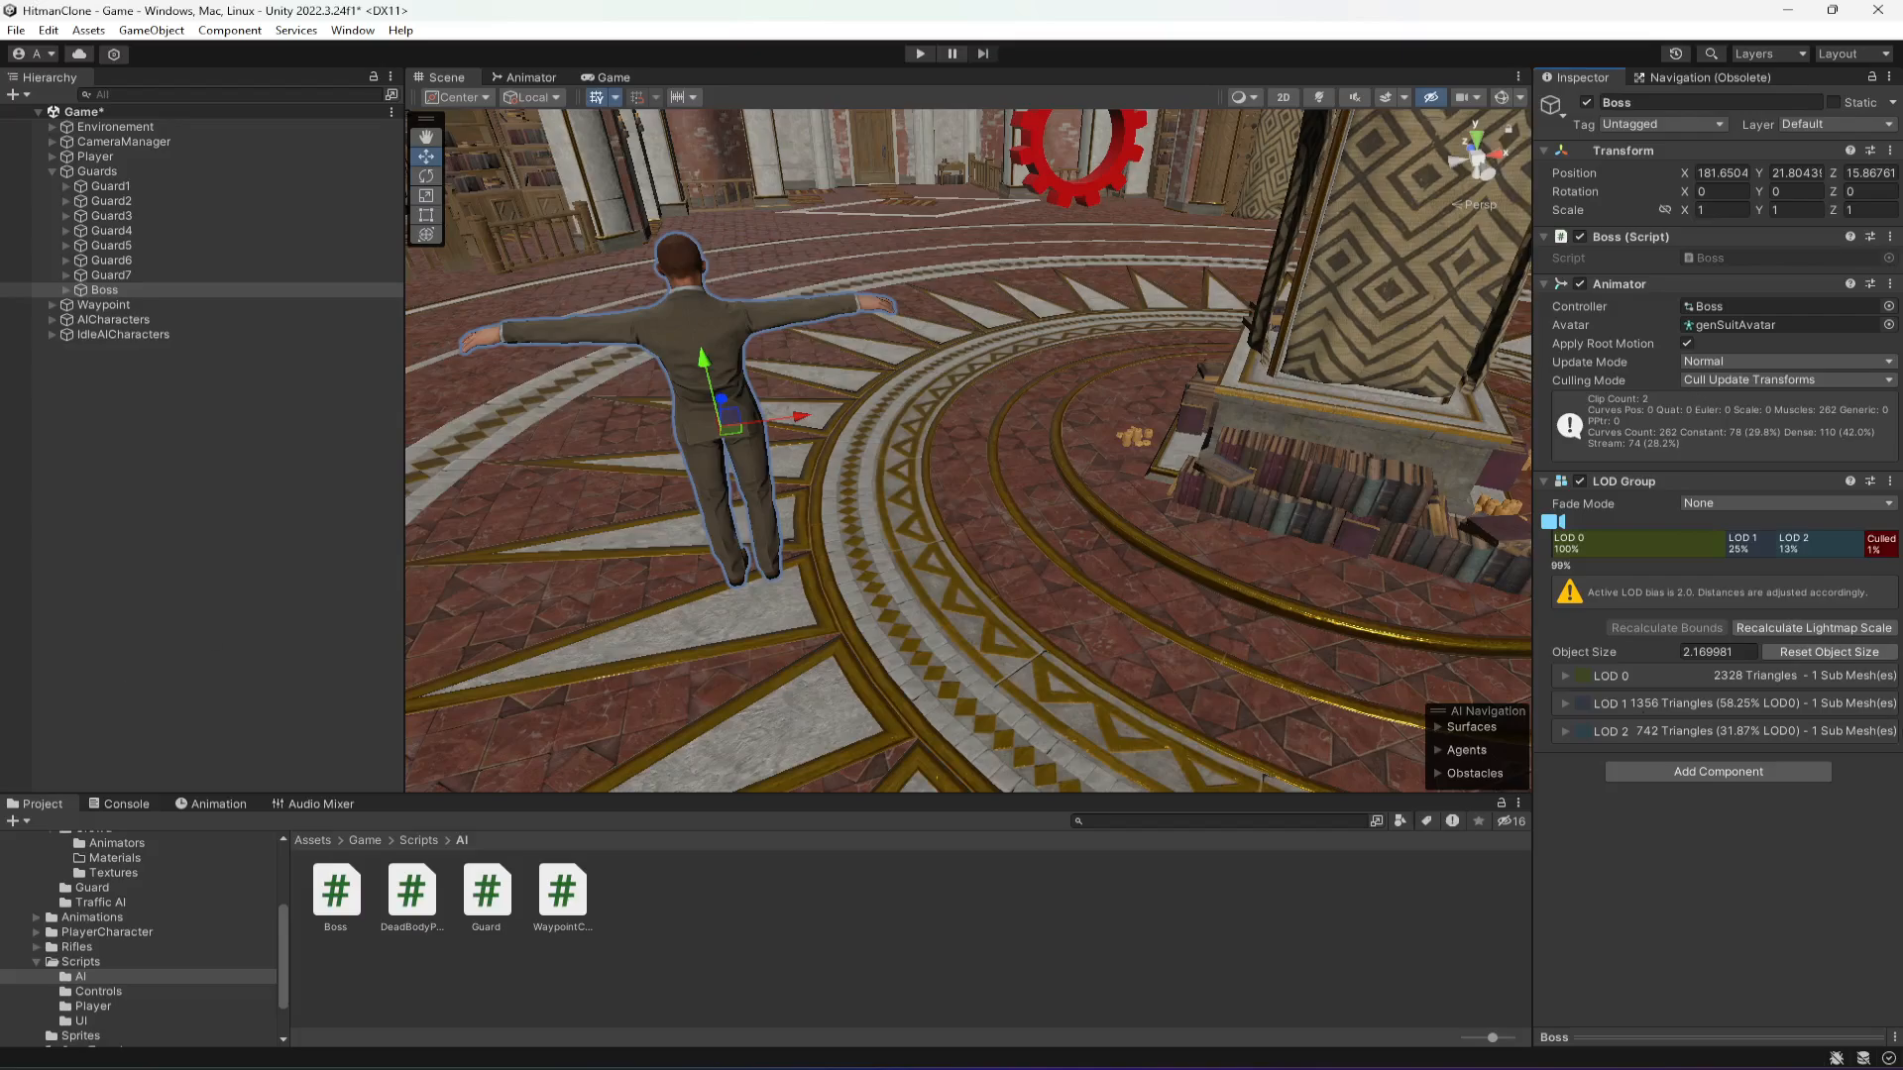
click(1720, 768)
text(char)
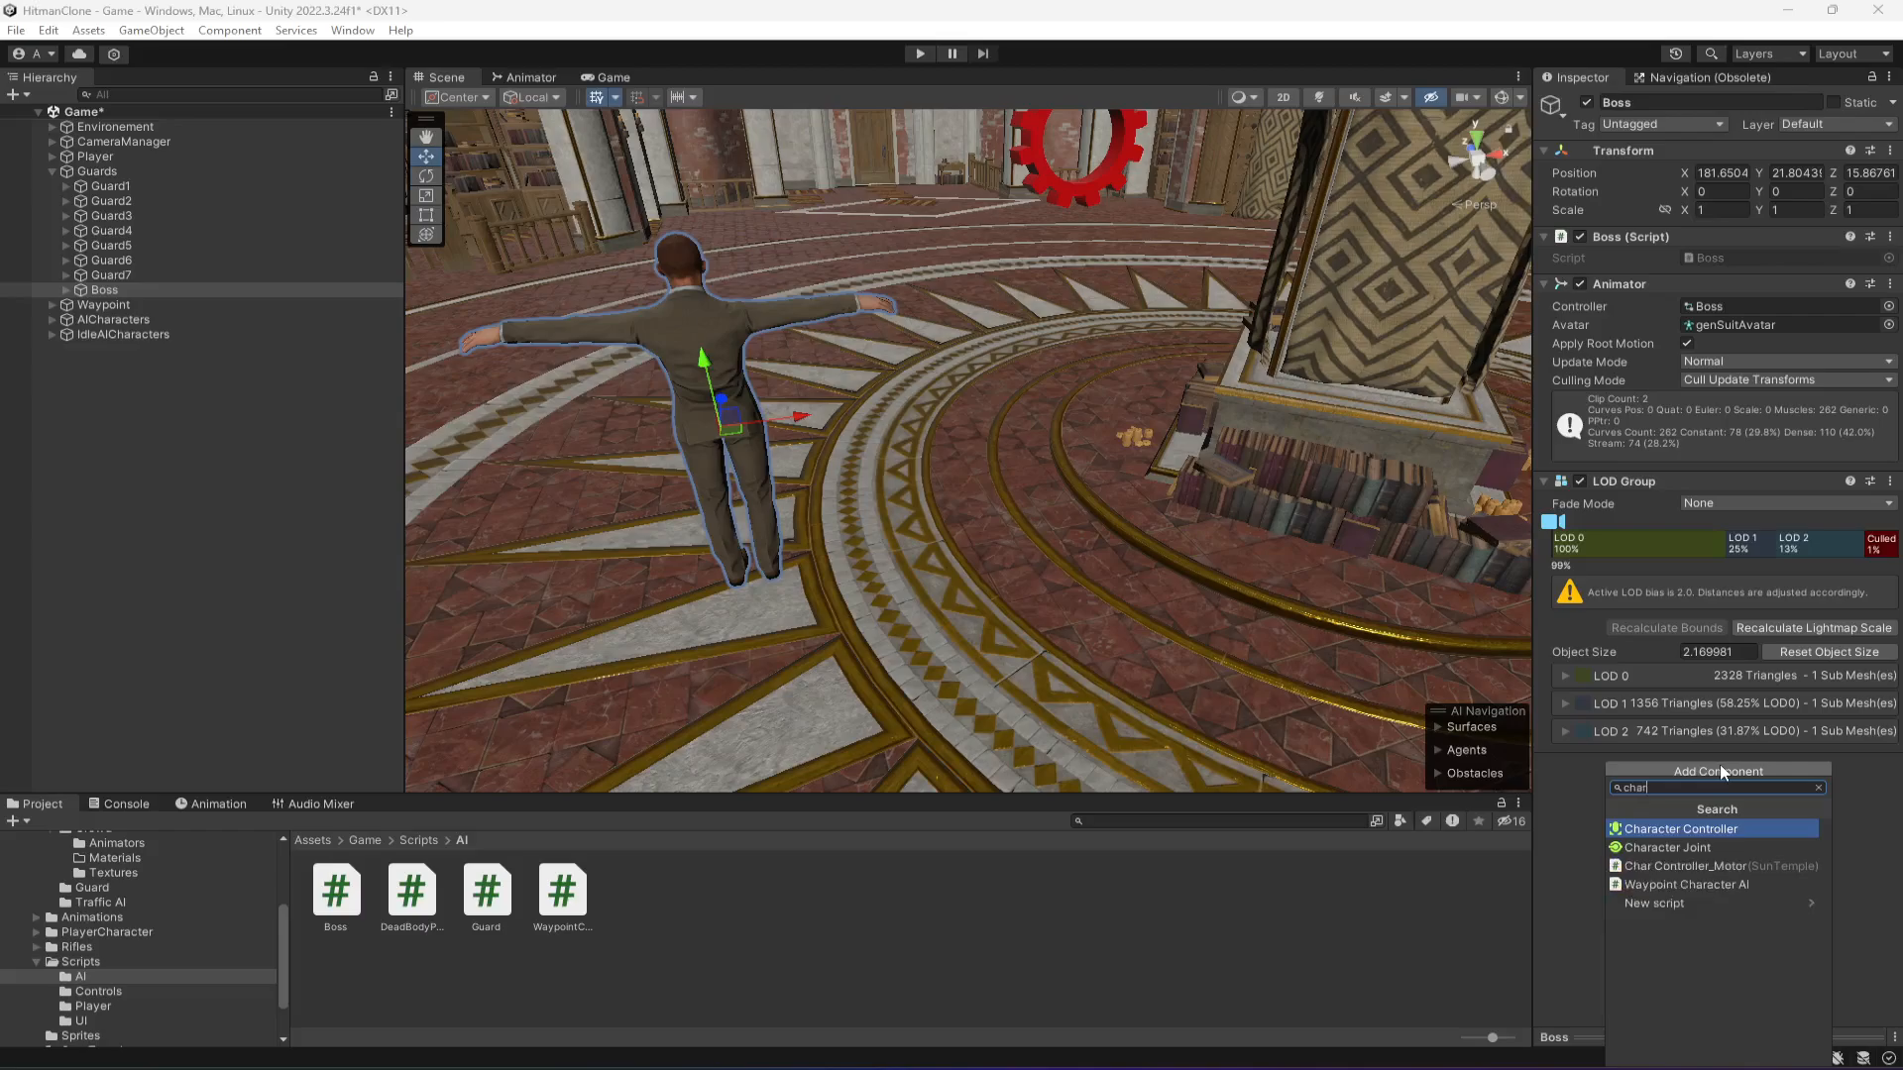
key(Return)
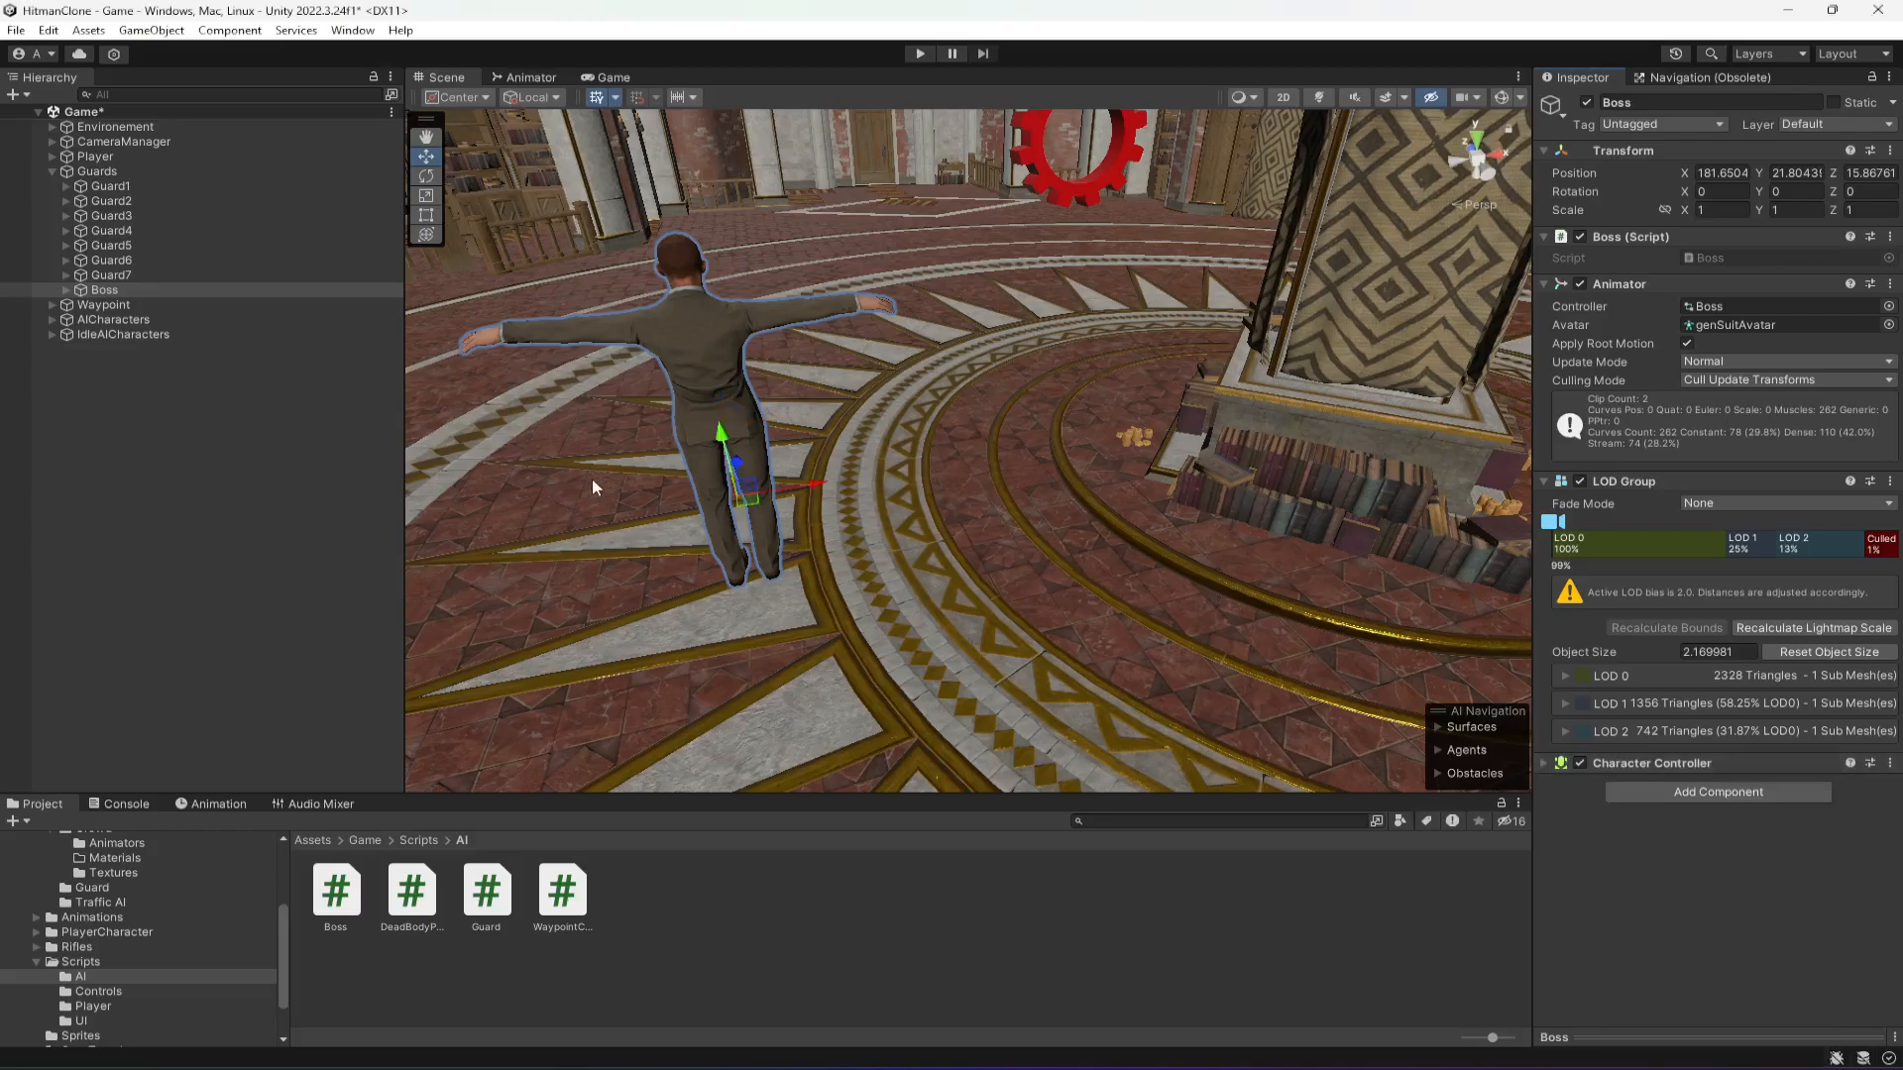
- Turn on the scene gizmos and set the Boss's Character Controller to center Y 1 and radius 0.3
right_drag(592, 479, 1245, 566)
key(f)
click(104, 289)
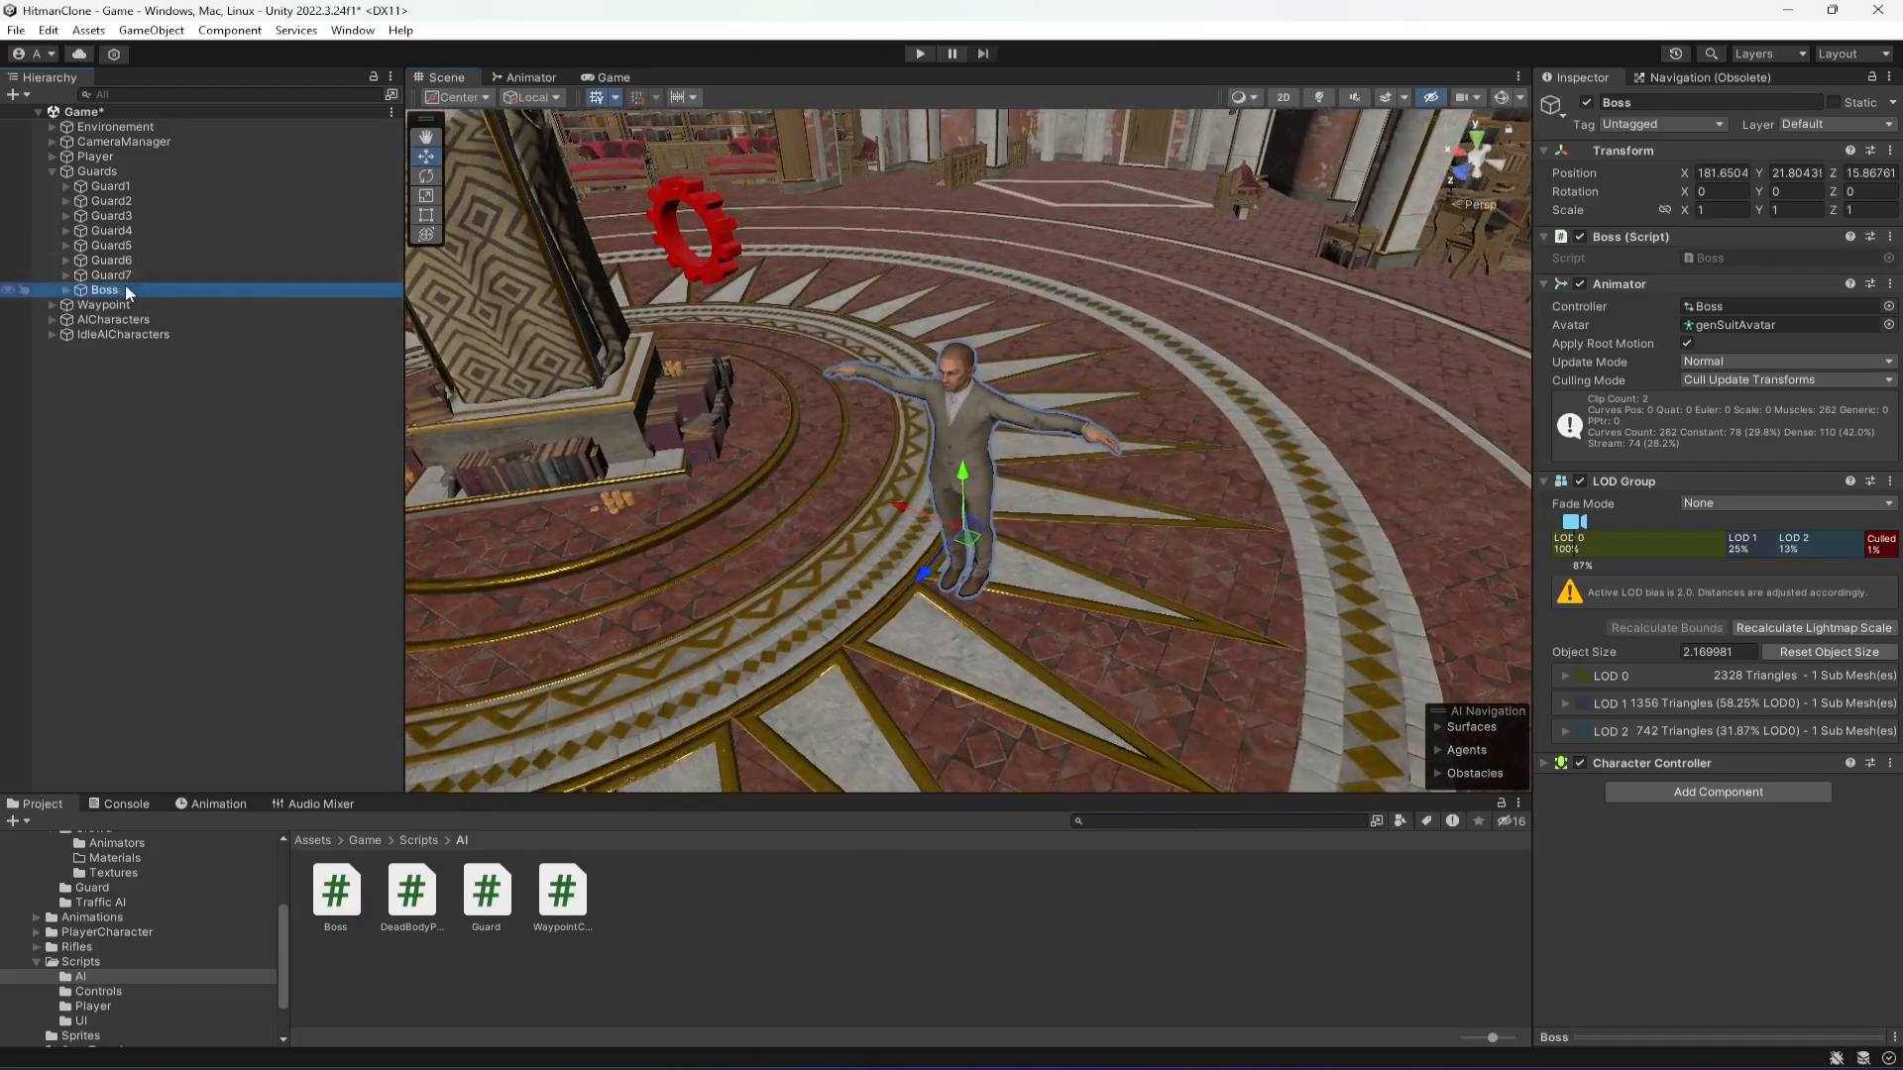
click(1500, 97)
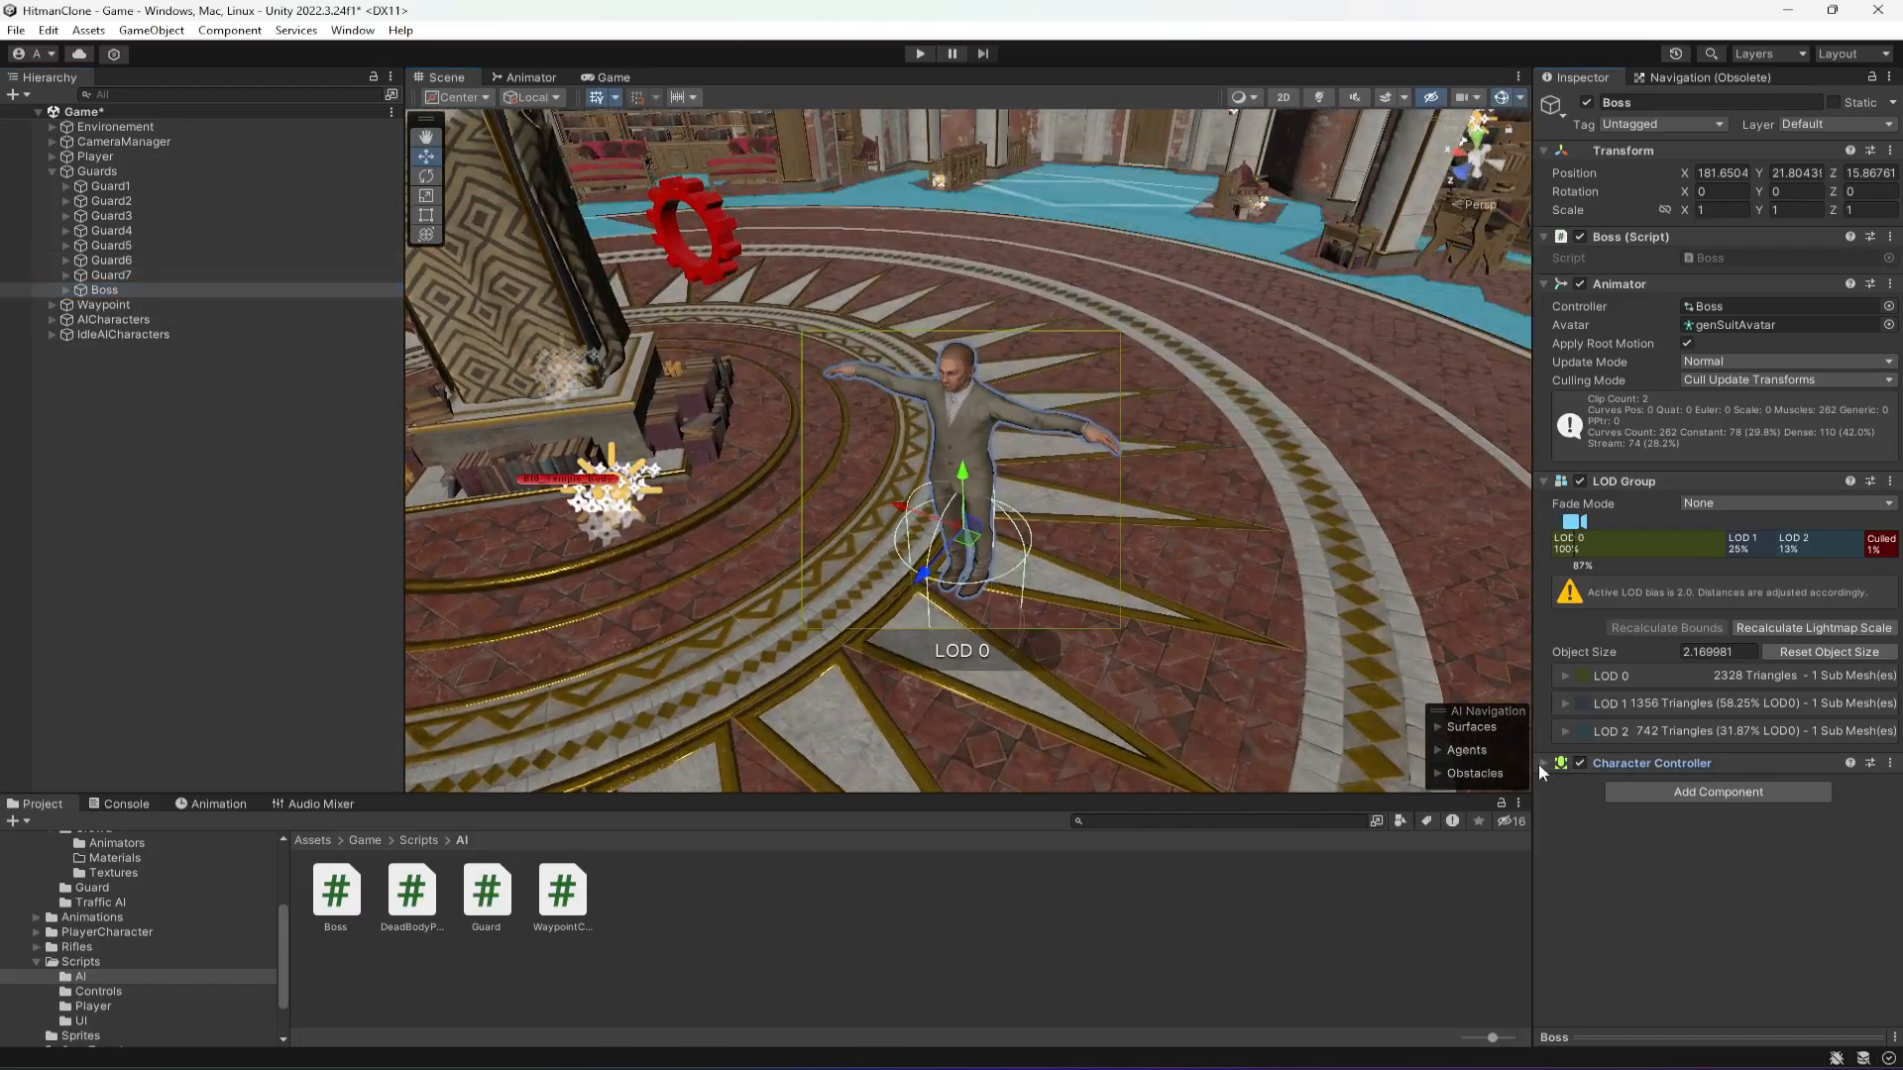
click(1650, 763)
click(1801, 860)
text(1)
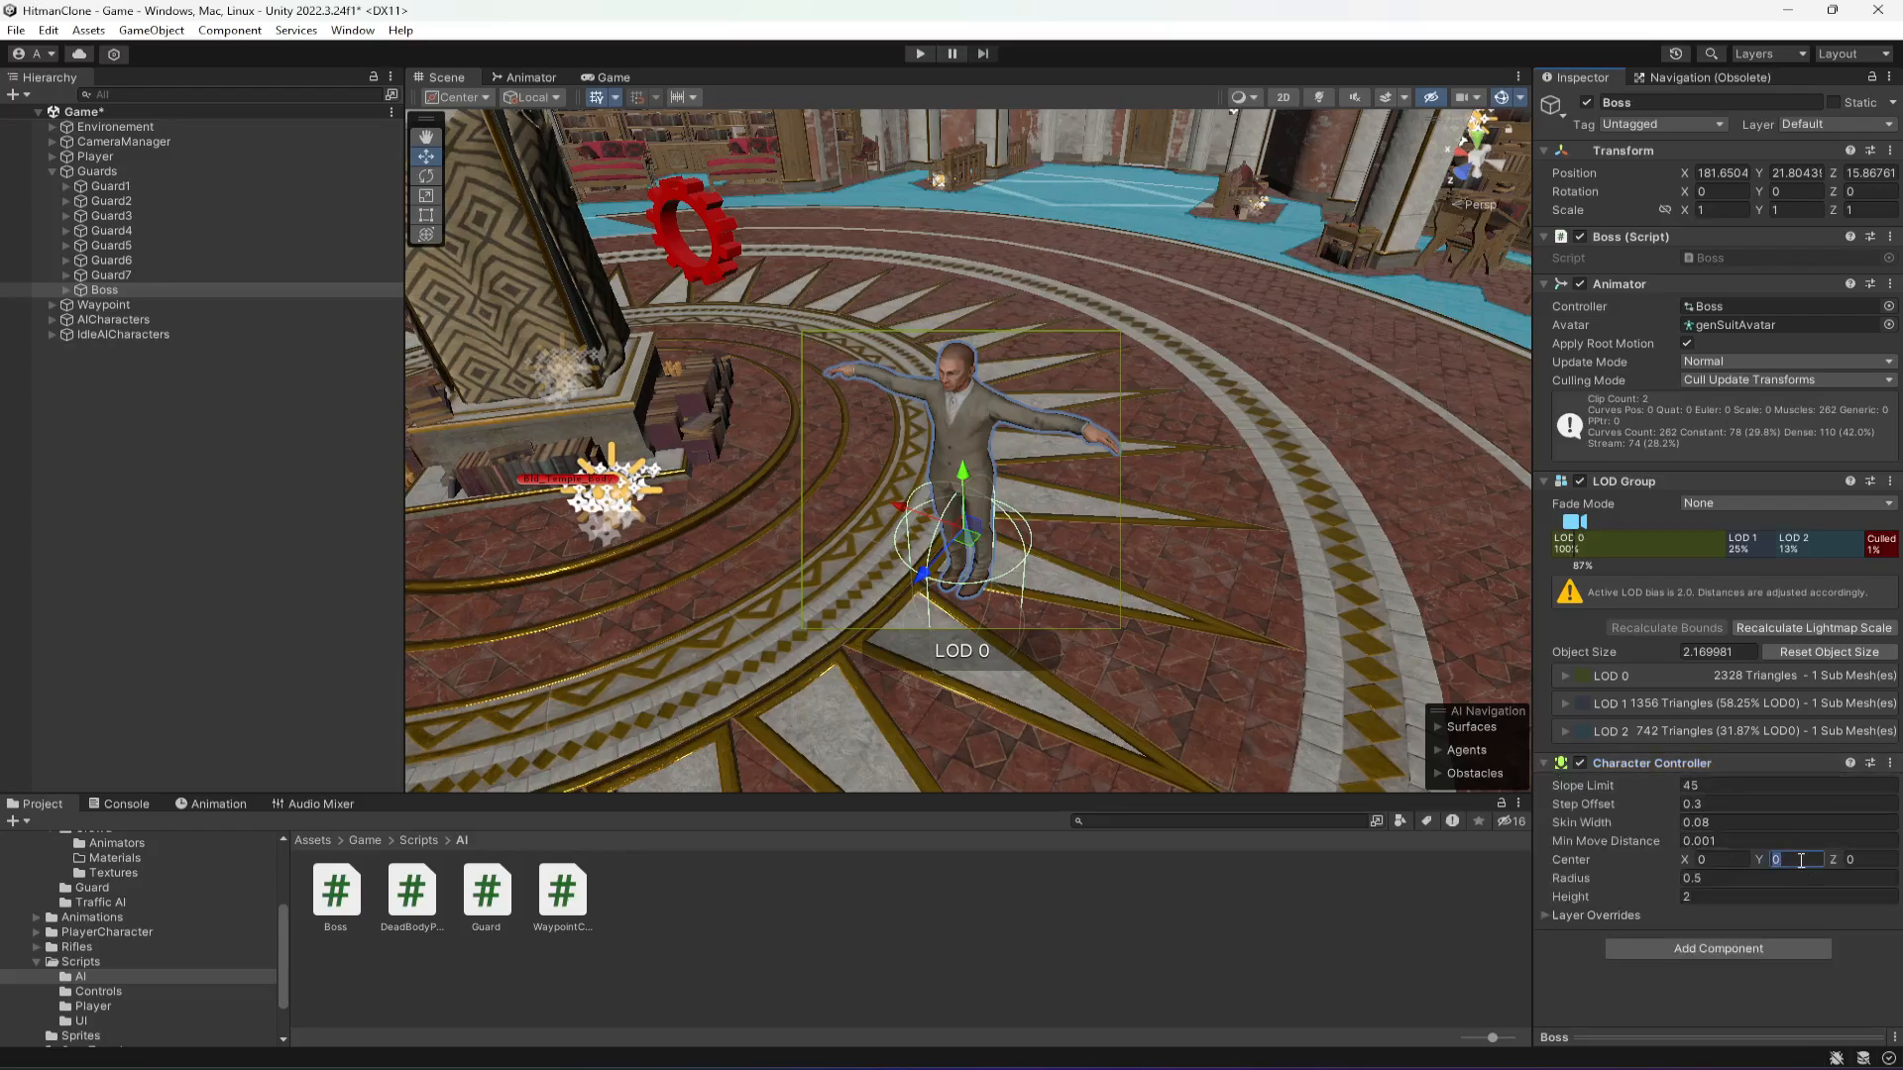
click(1738, 879)
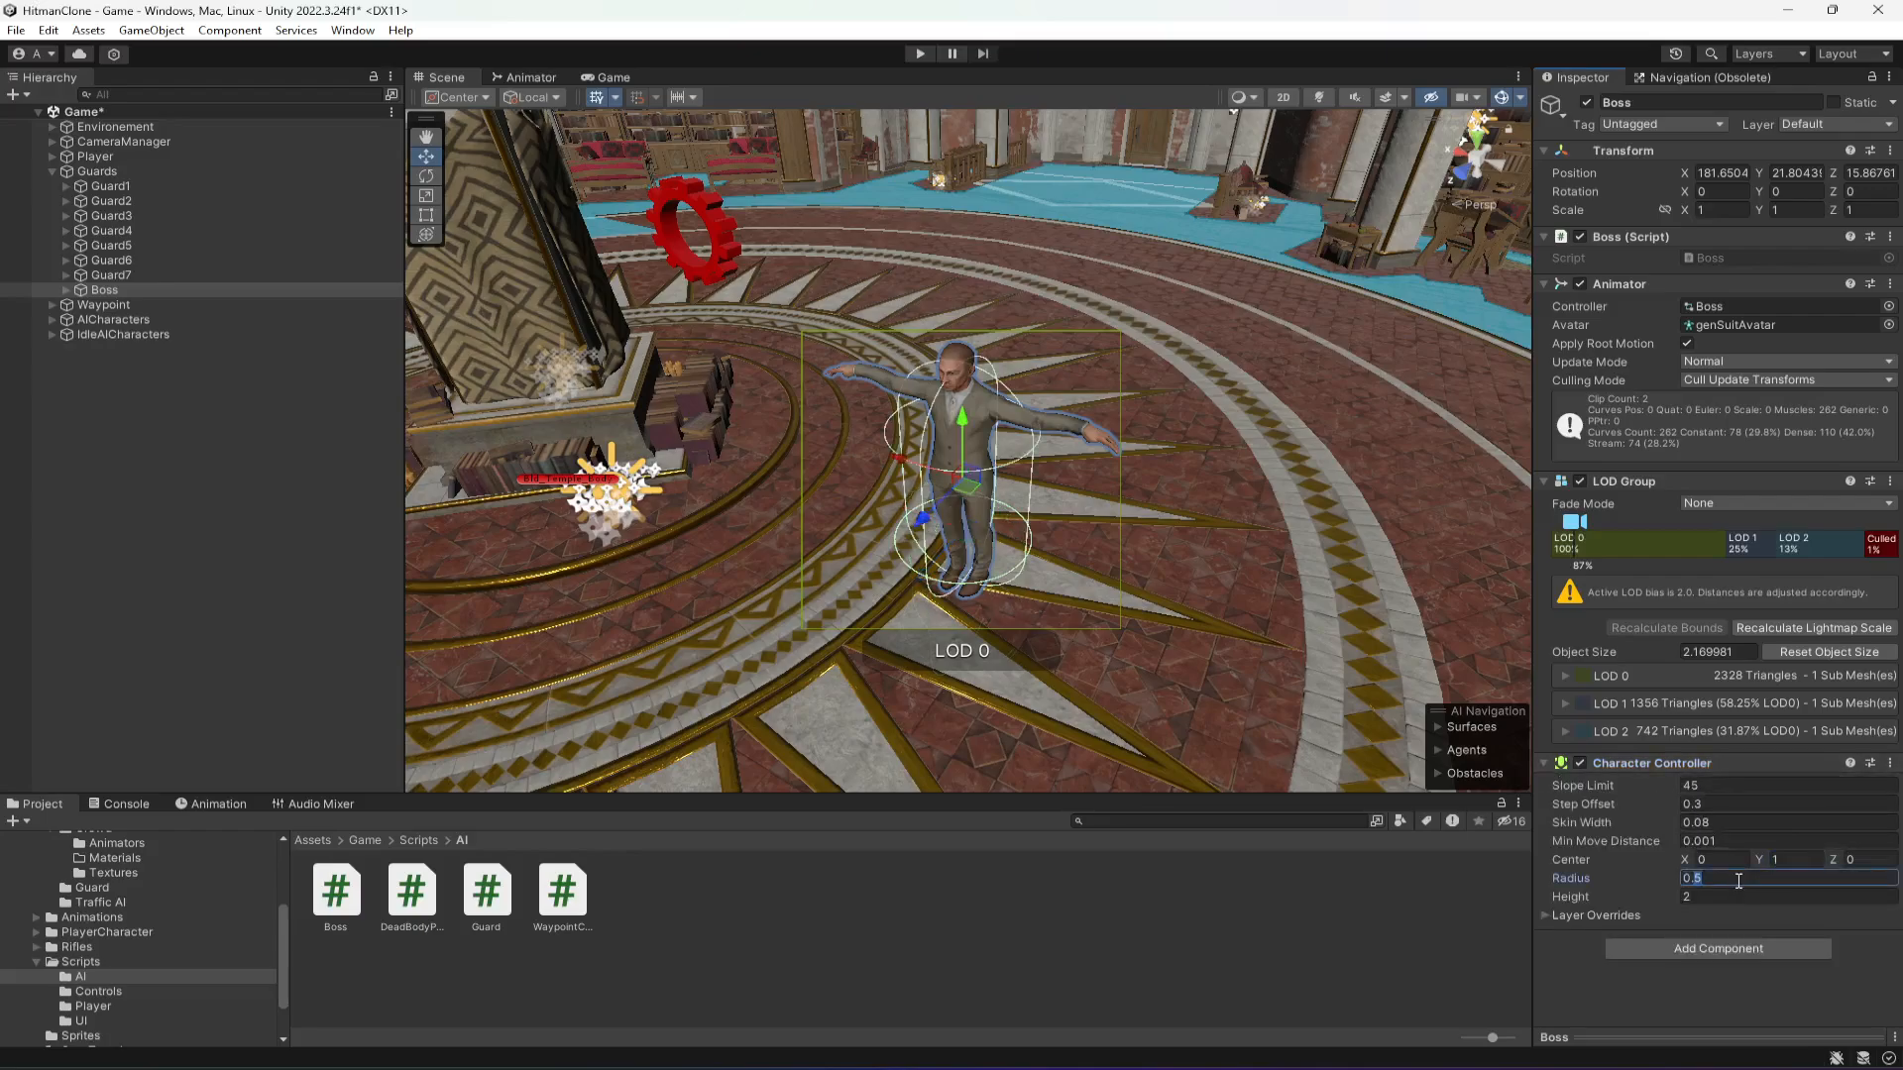
text(0.3)
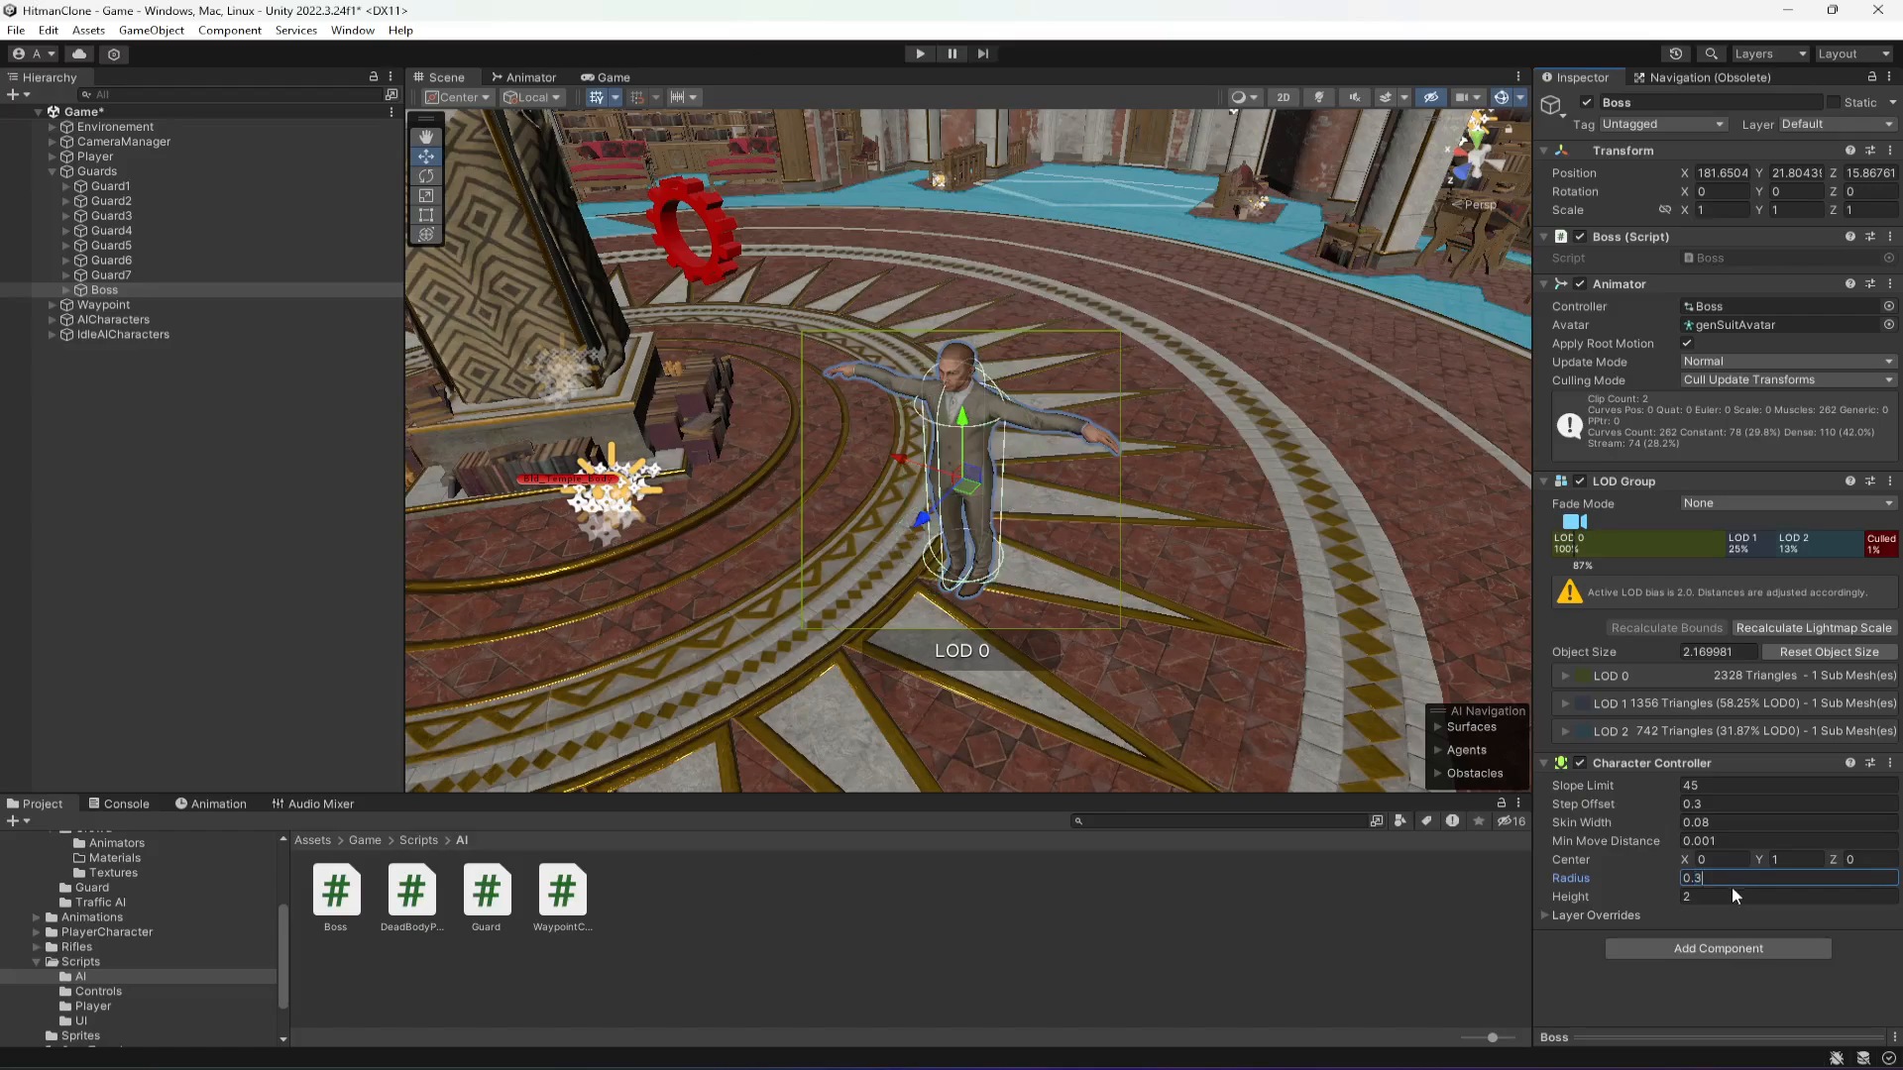
- Set the Boss's Character Controller height to 2.1 and its center Y to 1.1
click(1731, 897)
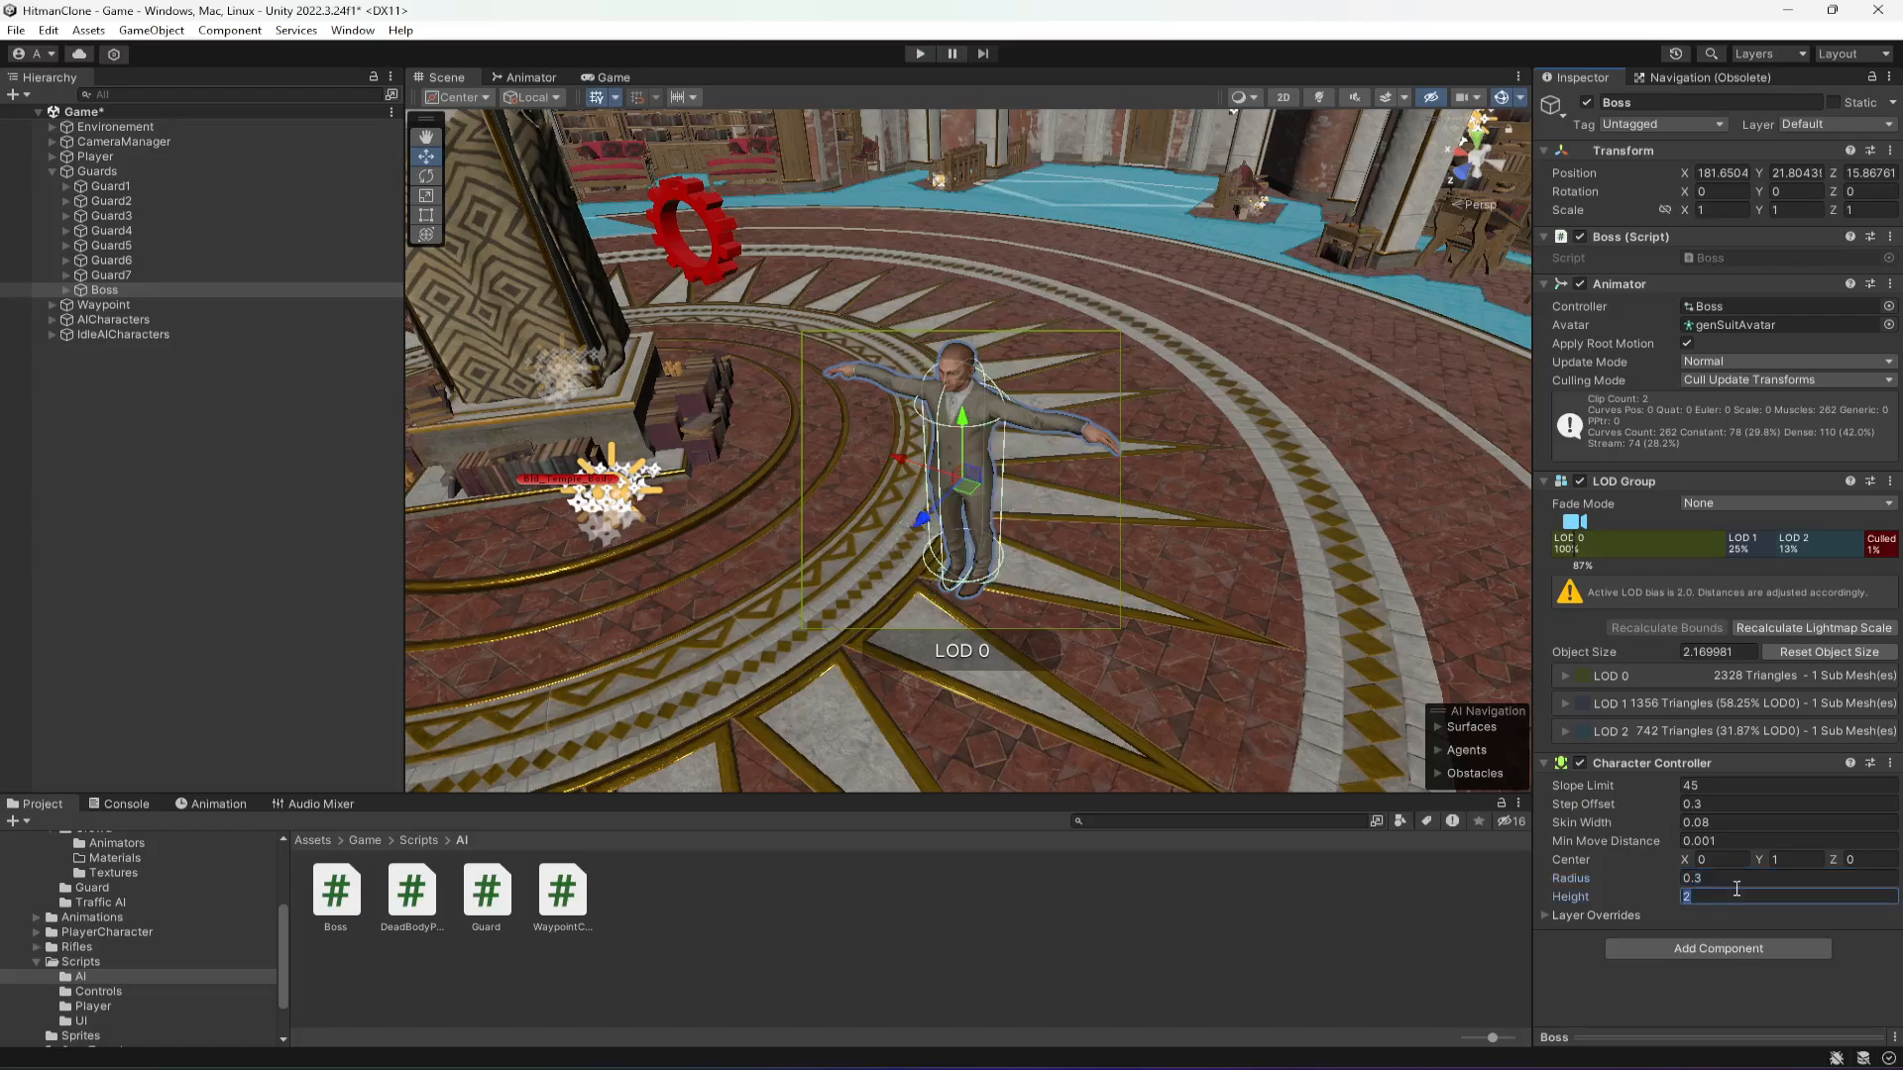
text(2.1)
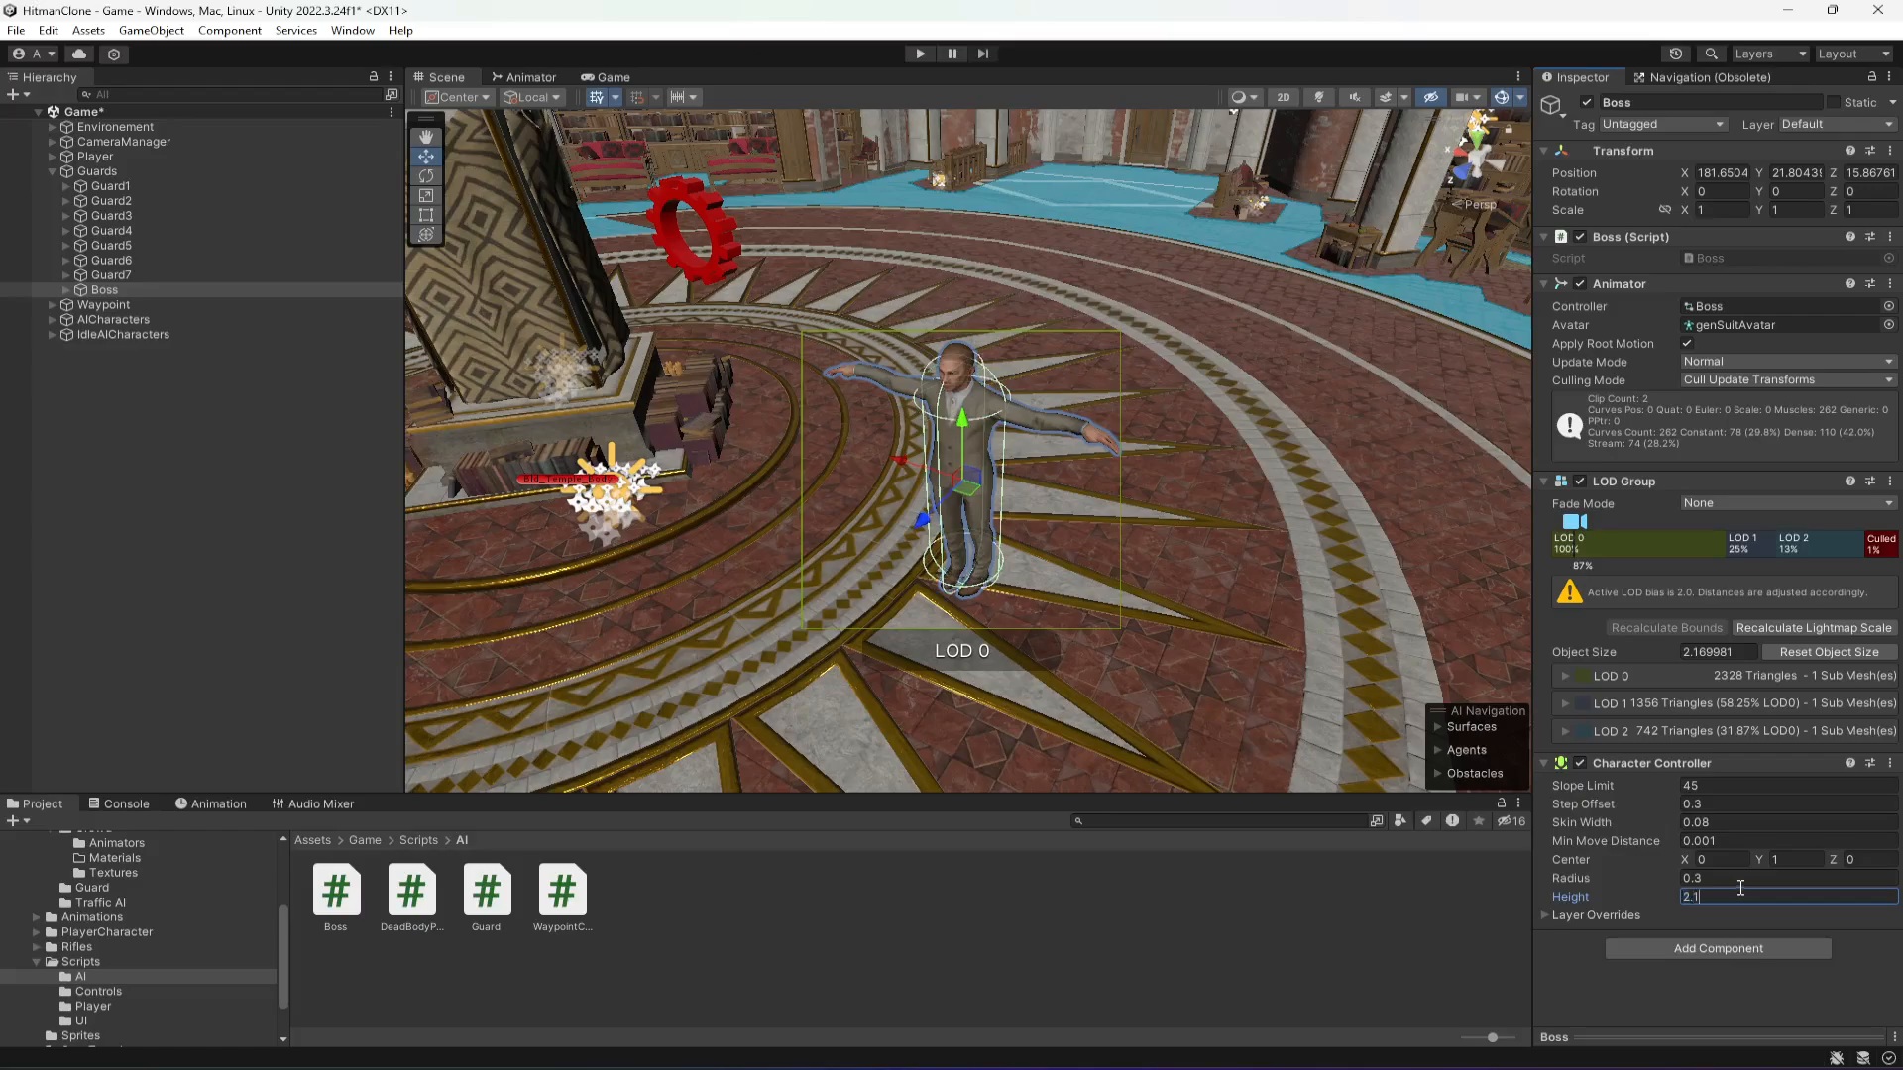
click(1807, 860)
text(.1)
- Move the Boss along the Z axis to about Z 11.72 on the circular floor
right_drag(1017, 579, 1042, 503)
key(w)
key(s)
key(d)
key(s)
key(s)
key(d)
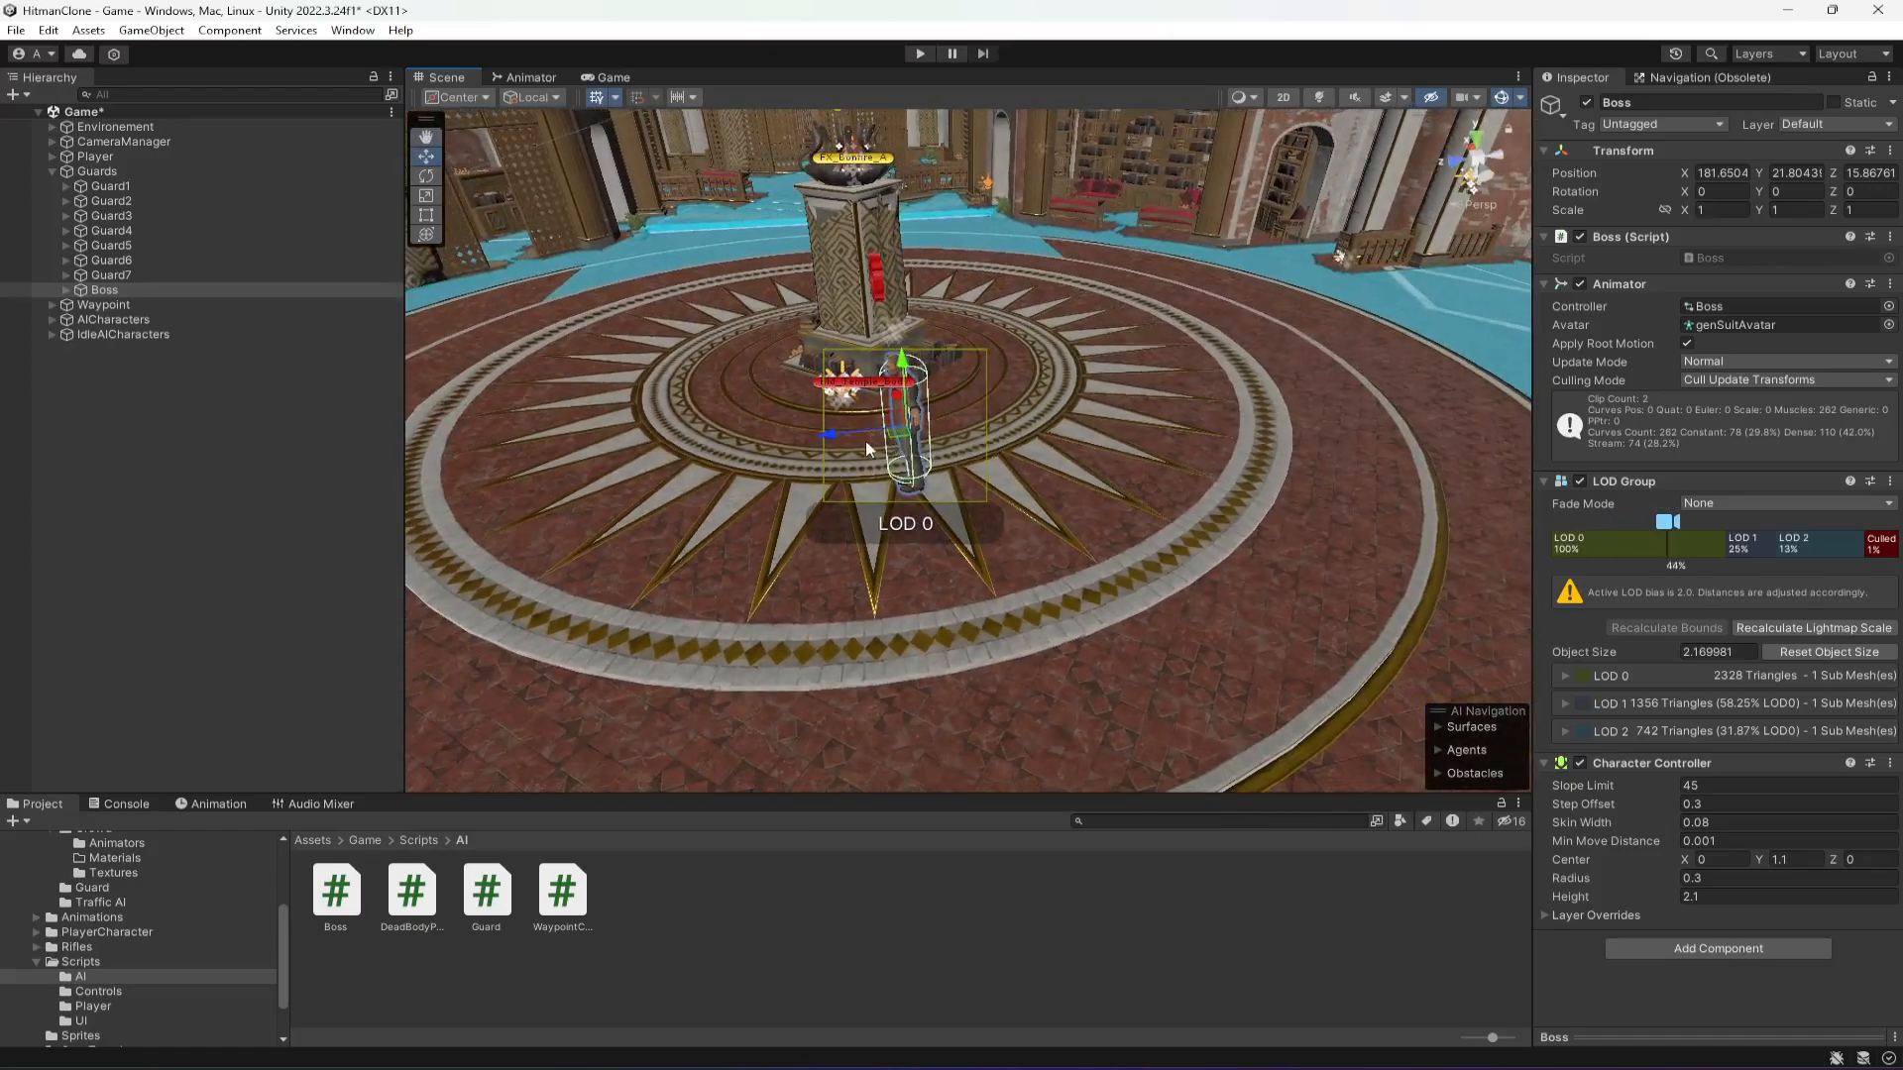
drag(833, 441, 1134, 444)
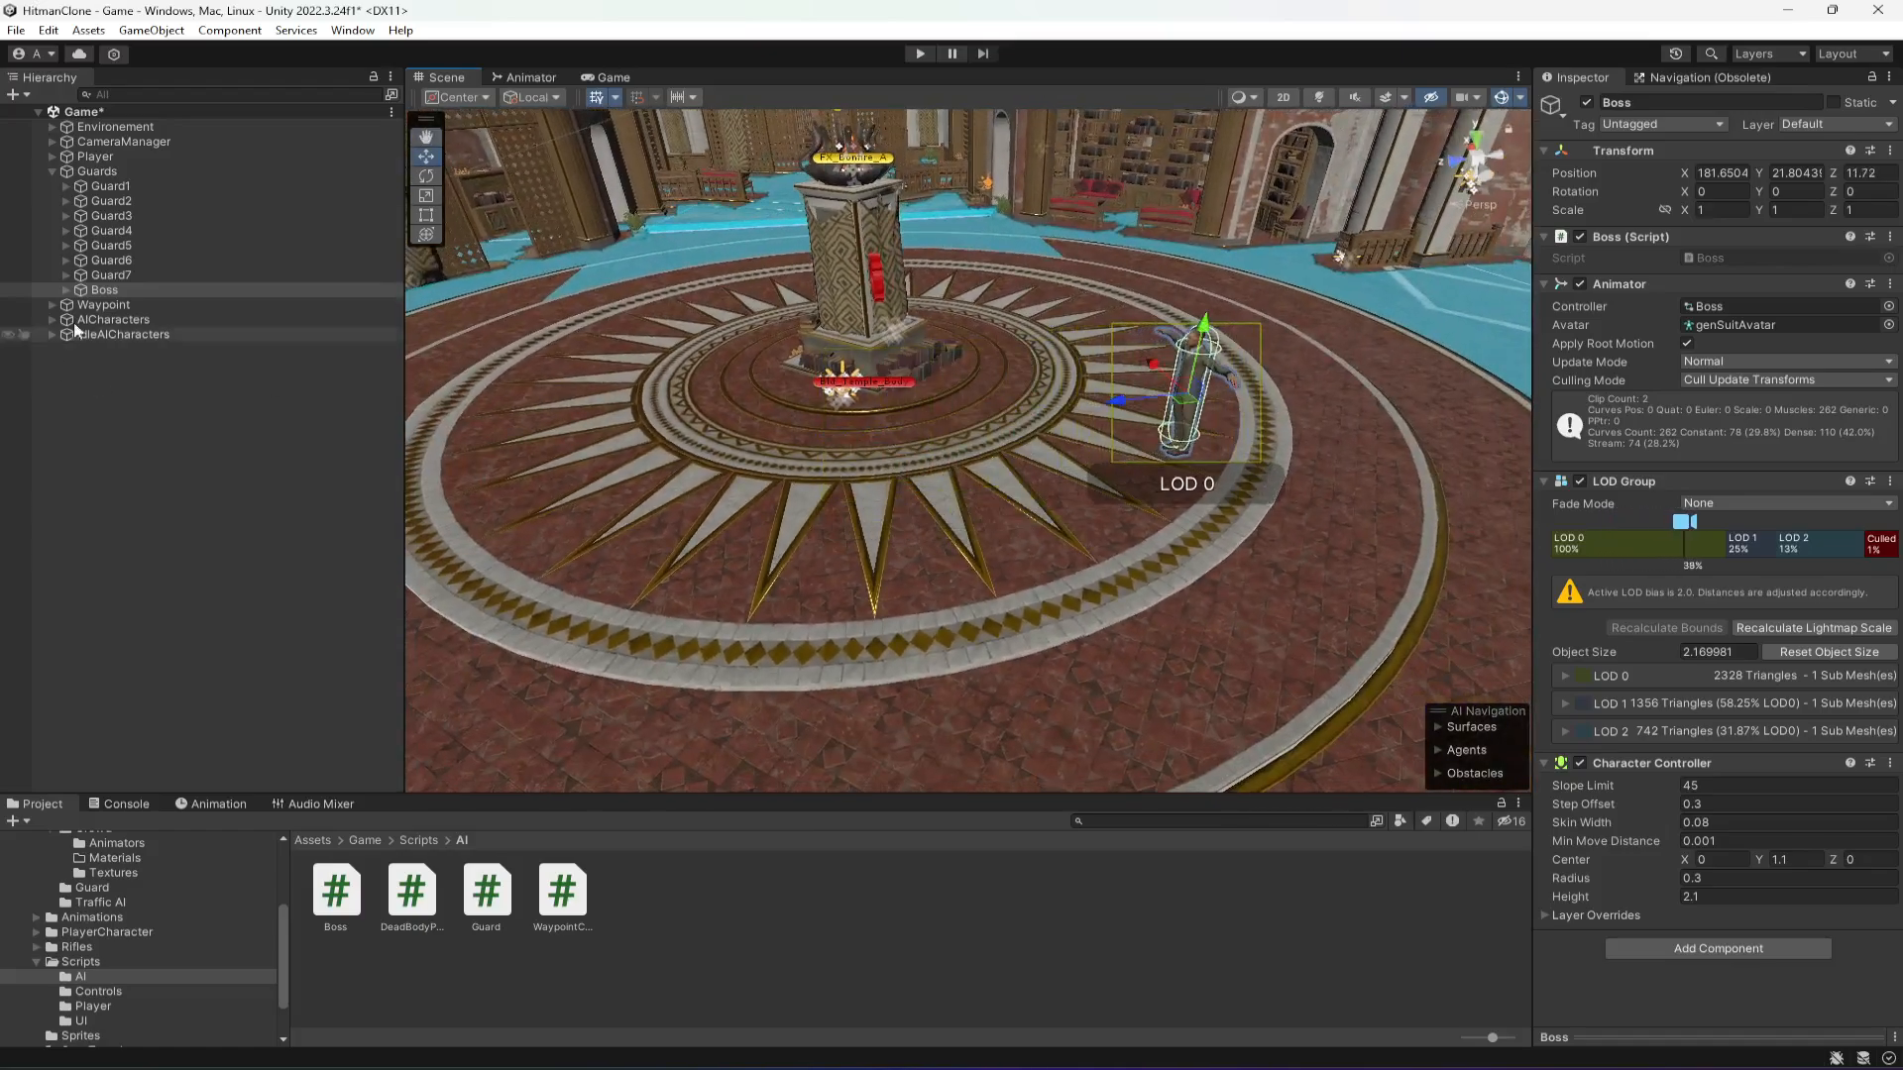
- Rotate the Boss around its vertical axis to a Y rotation of 90
click(99, 292)
click(426, 176)
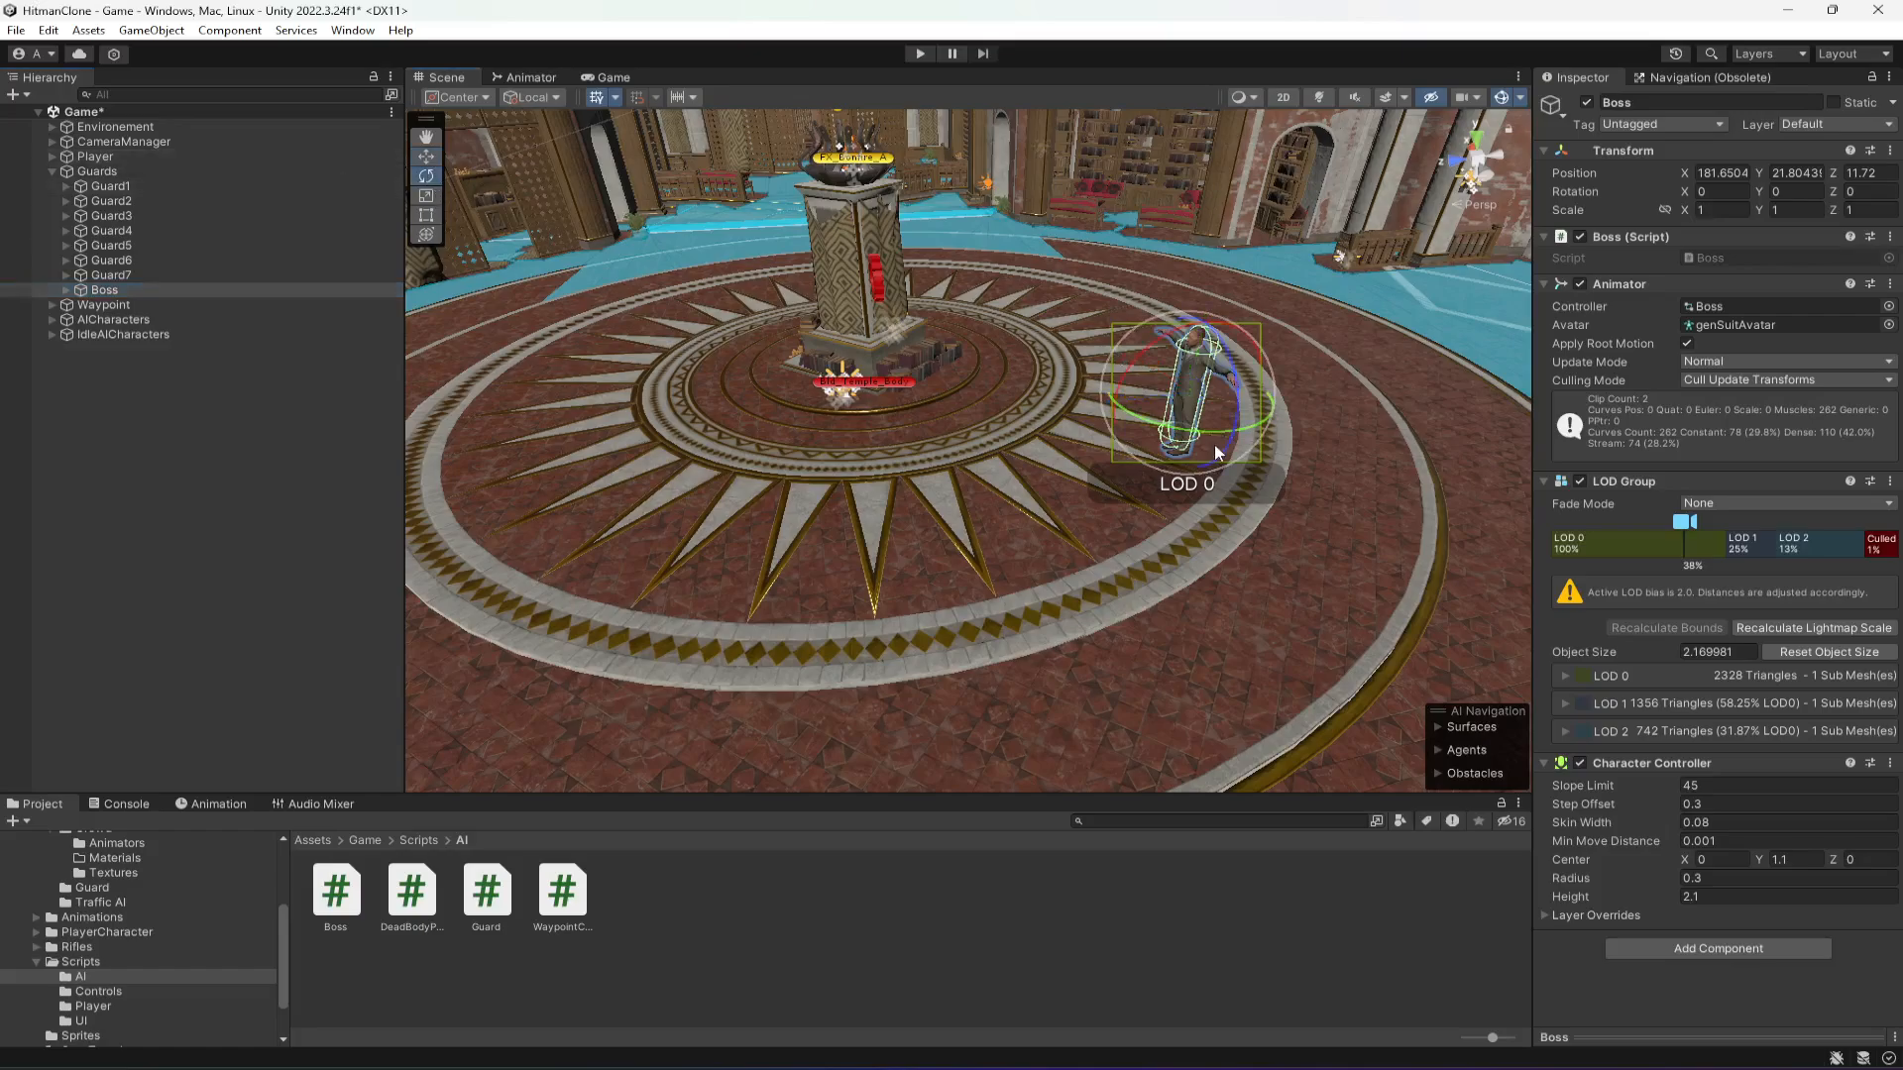
drag(1199, 437, 1080, 441)
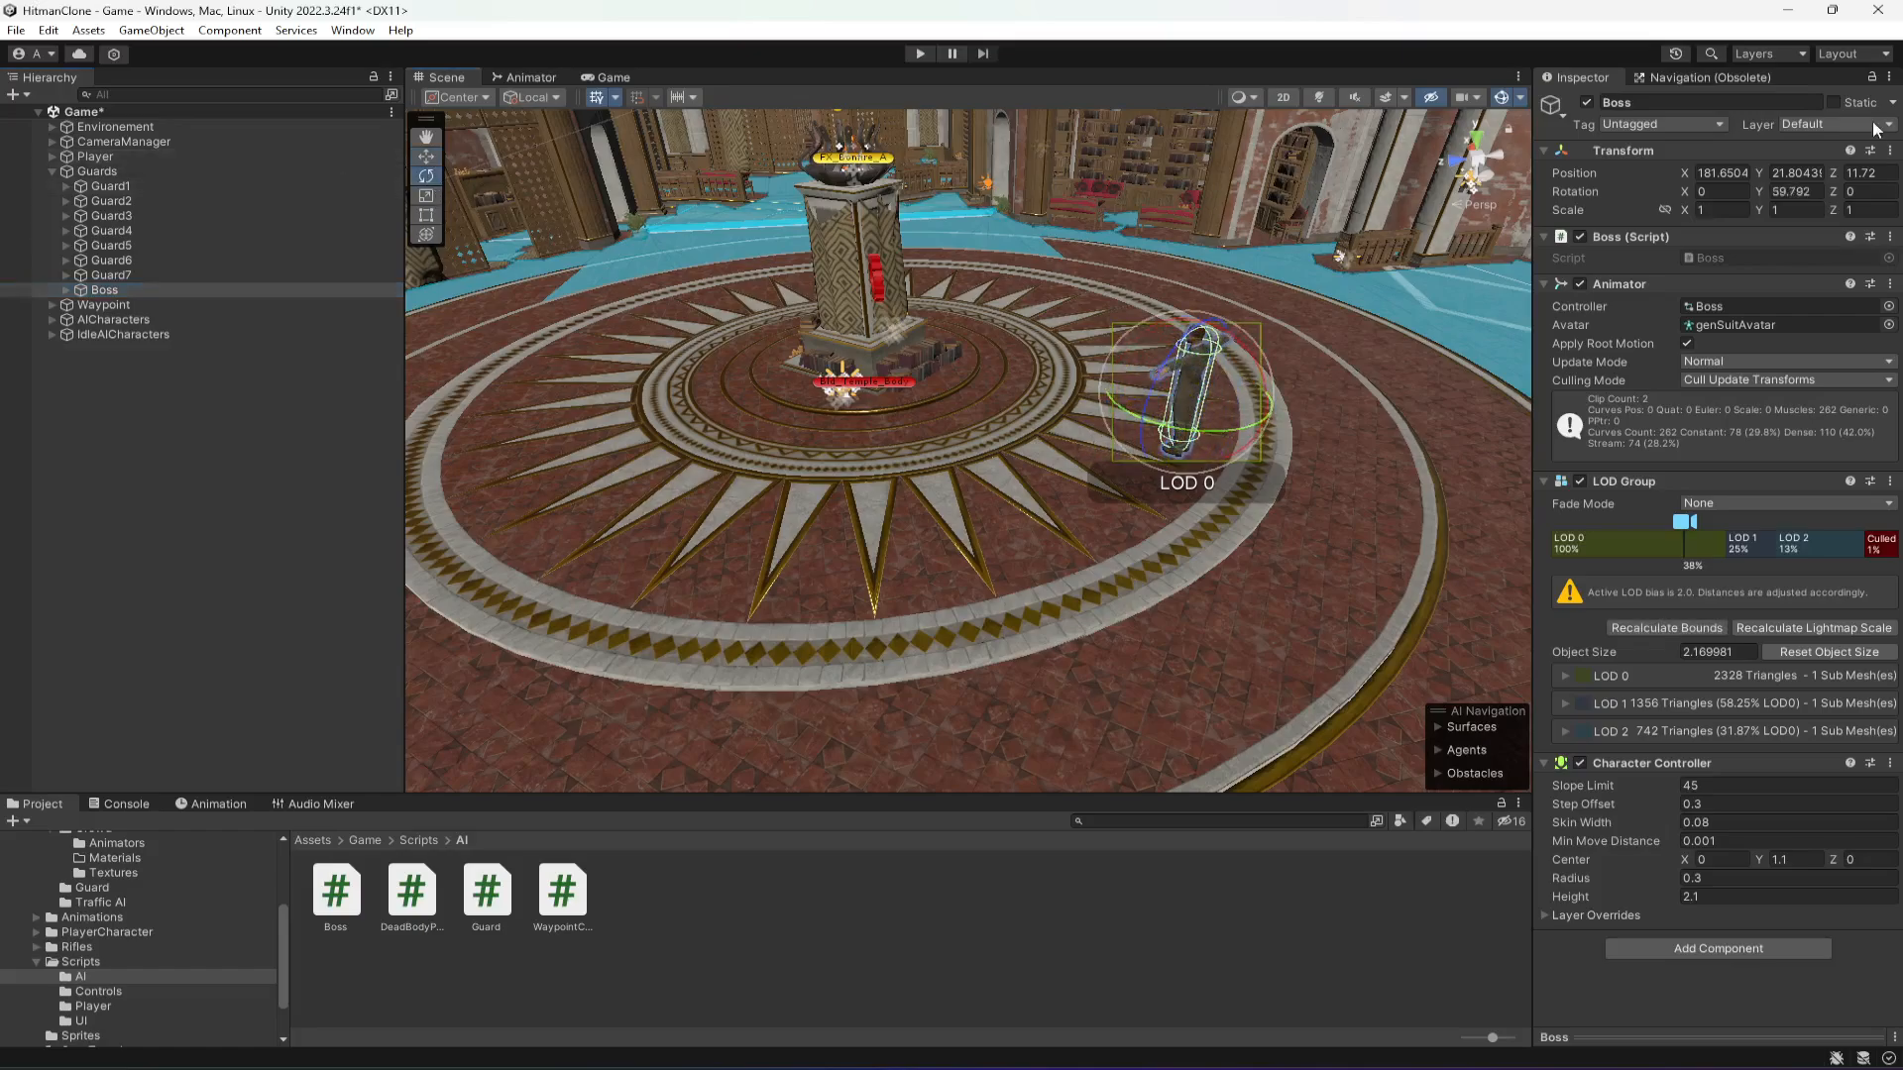
click(1790, 191)
text(90)
- Move the Boss across the circular floor to about X 179.3, Z 15.92
right_drag(1169, 396, 1348, 455)
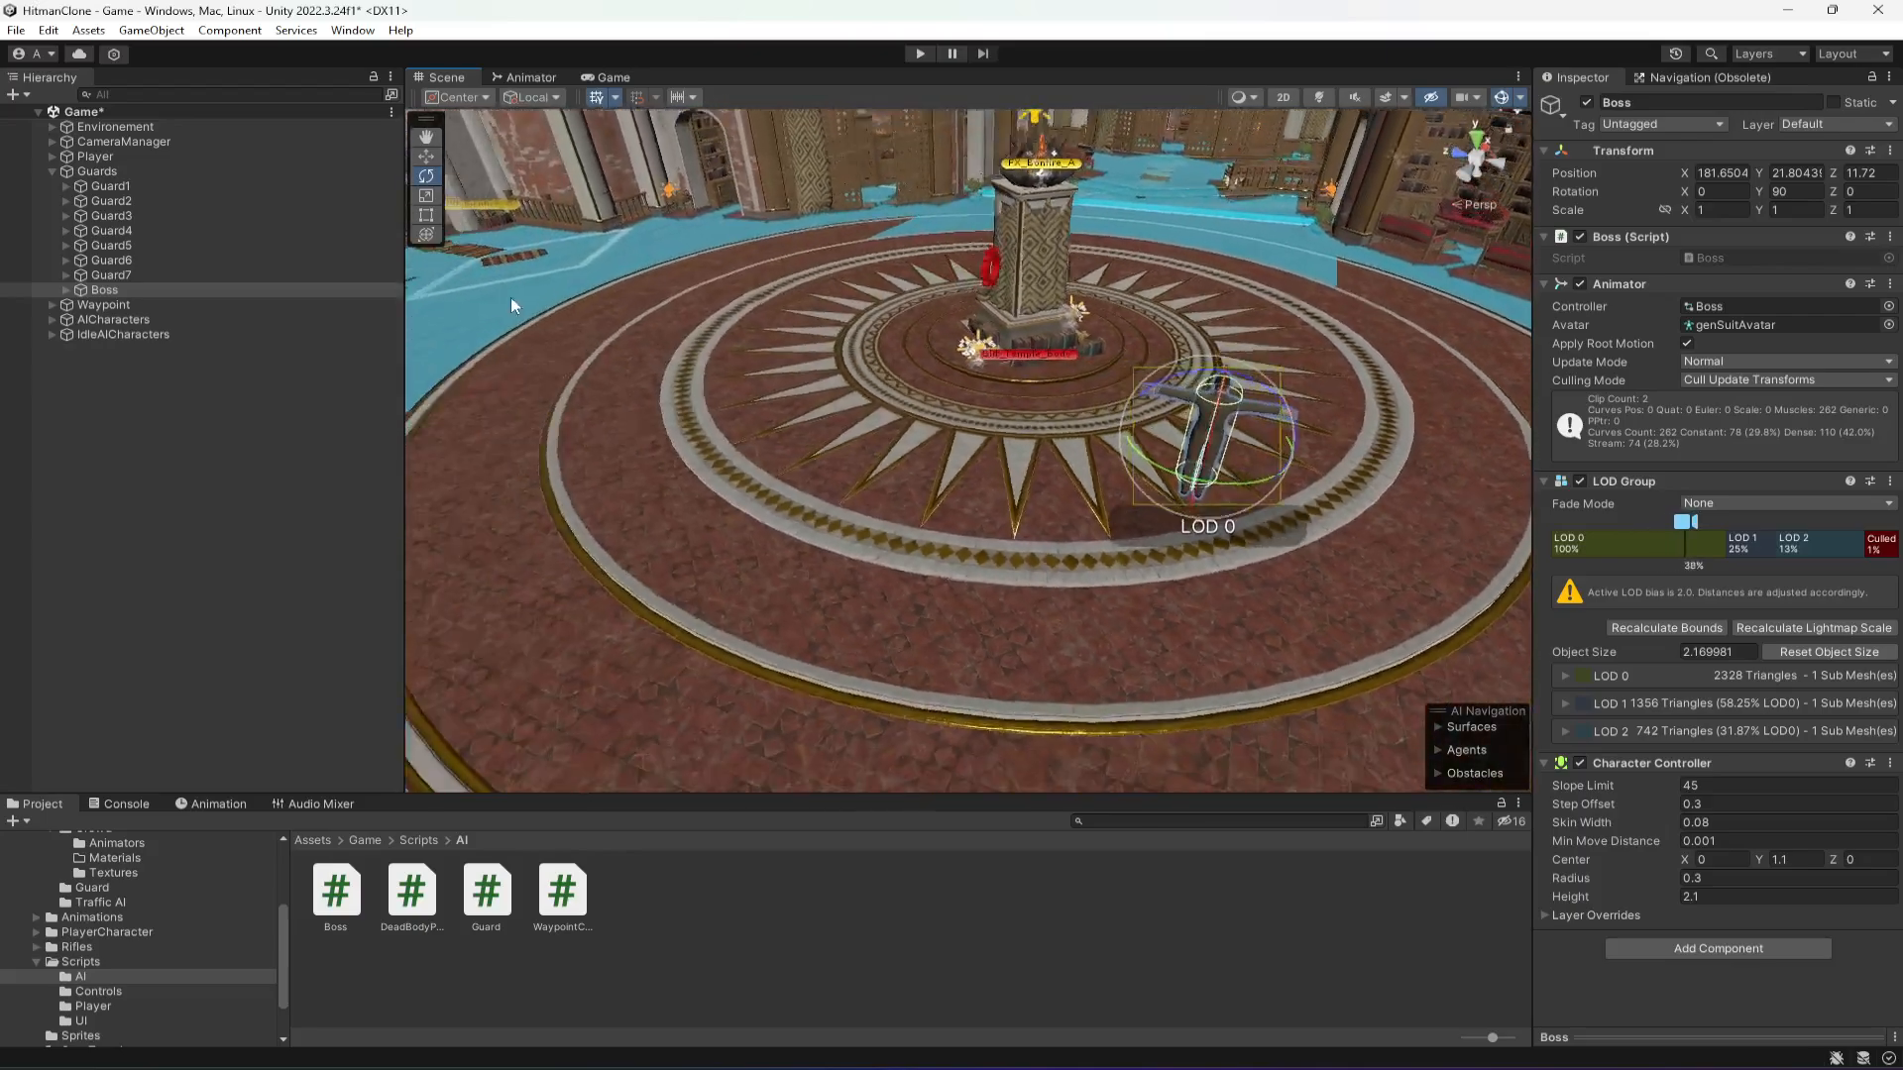
click(427, 156)
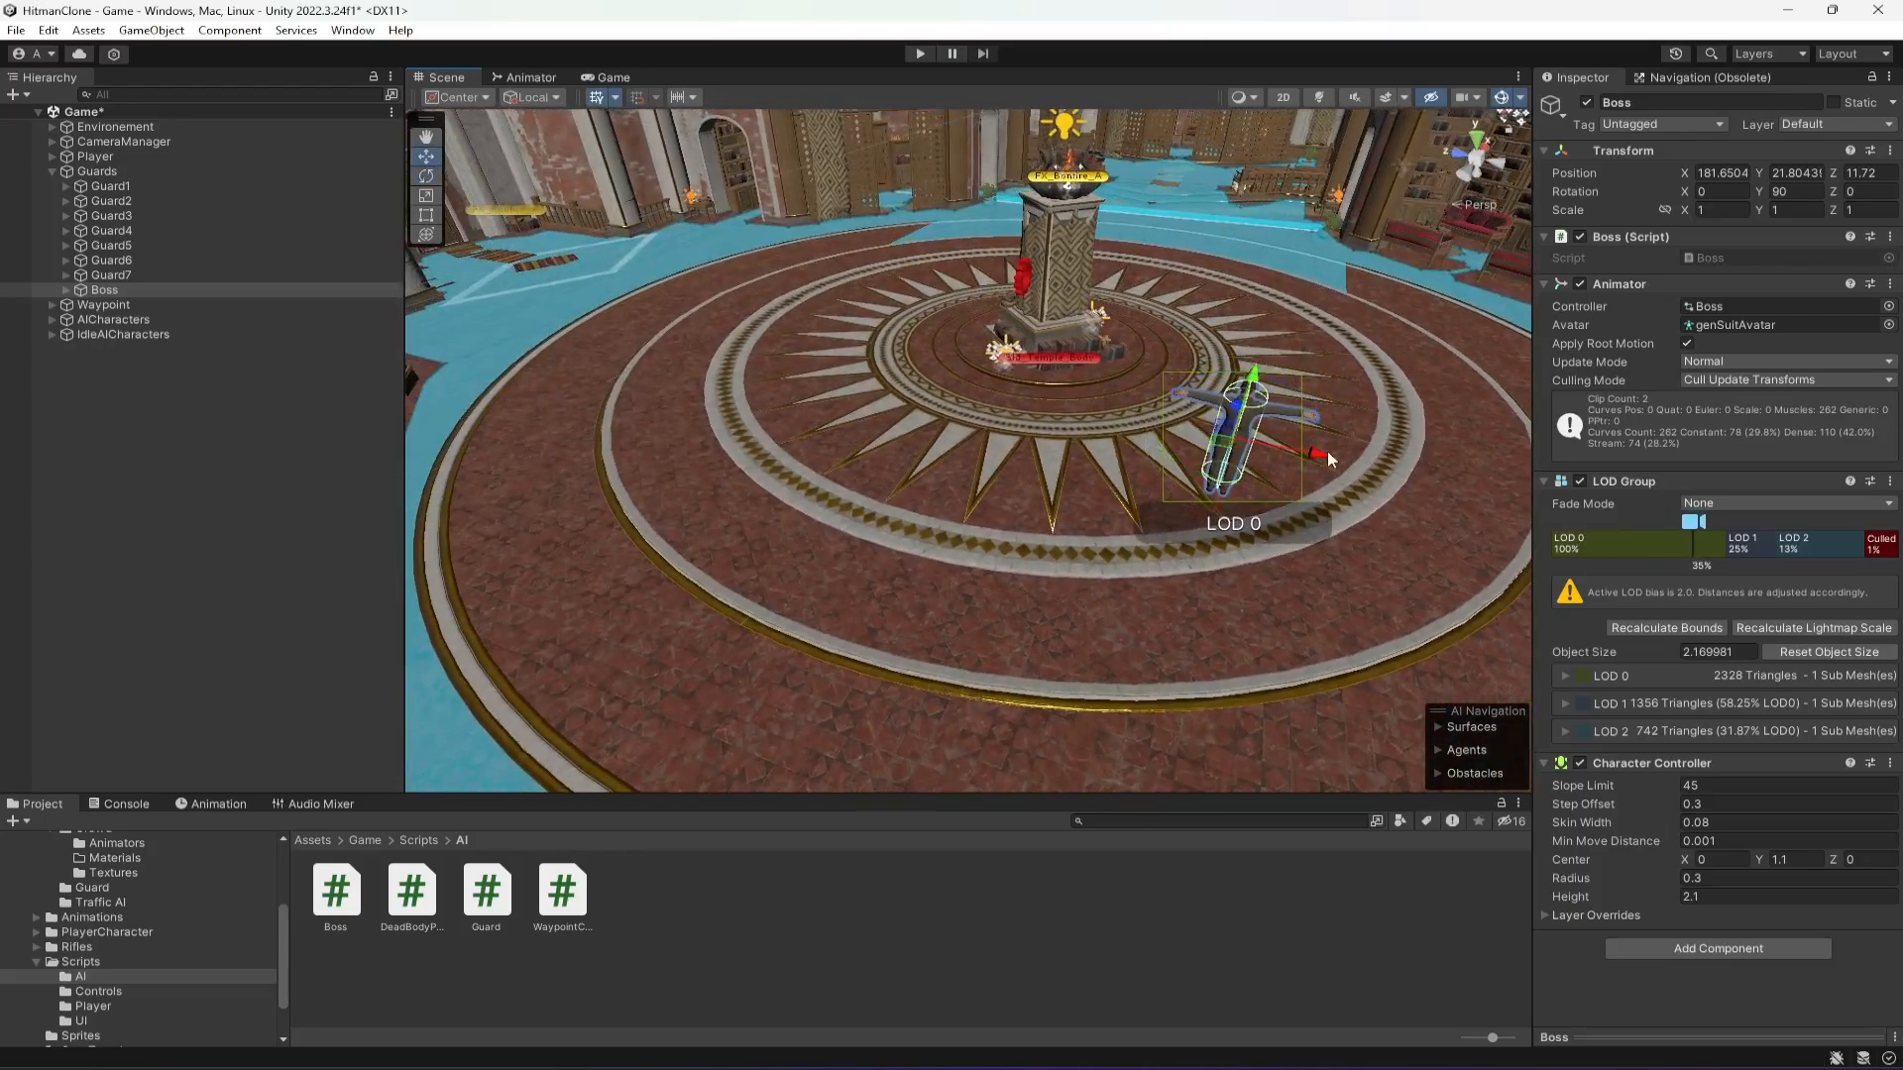
drag(1322, 450, 961, 476)
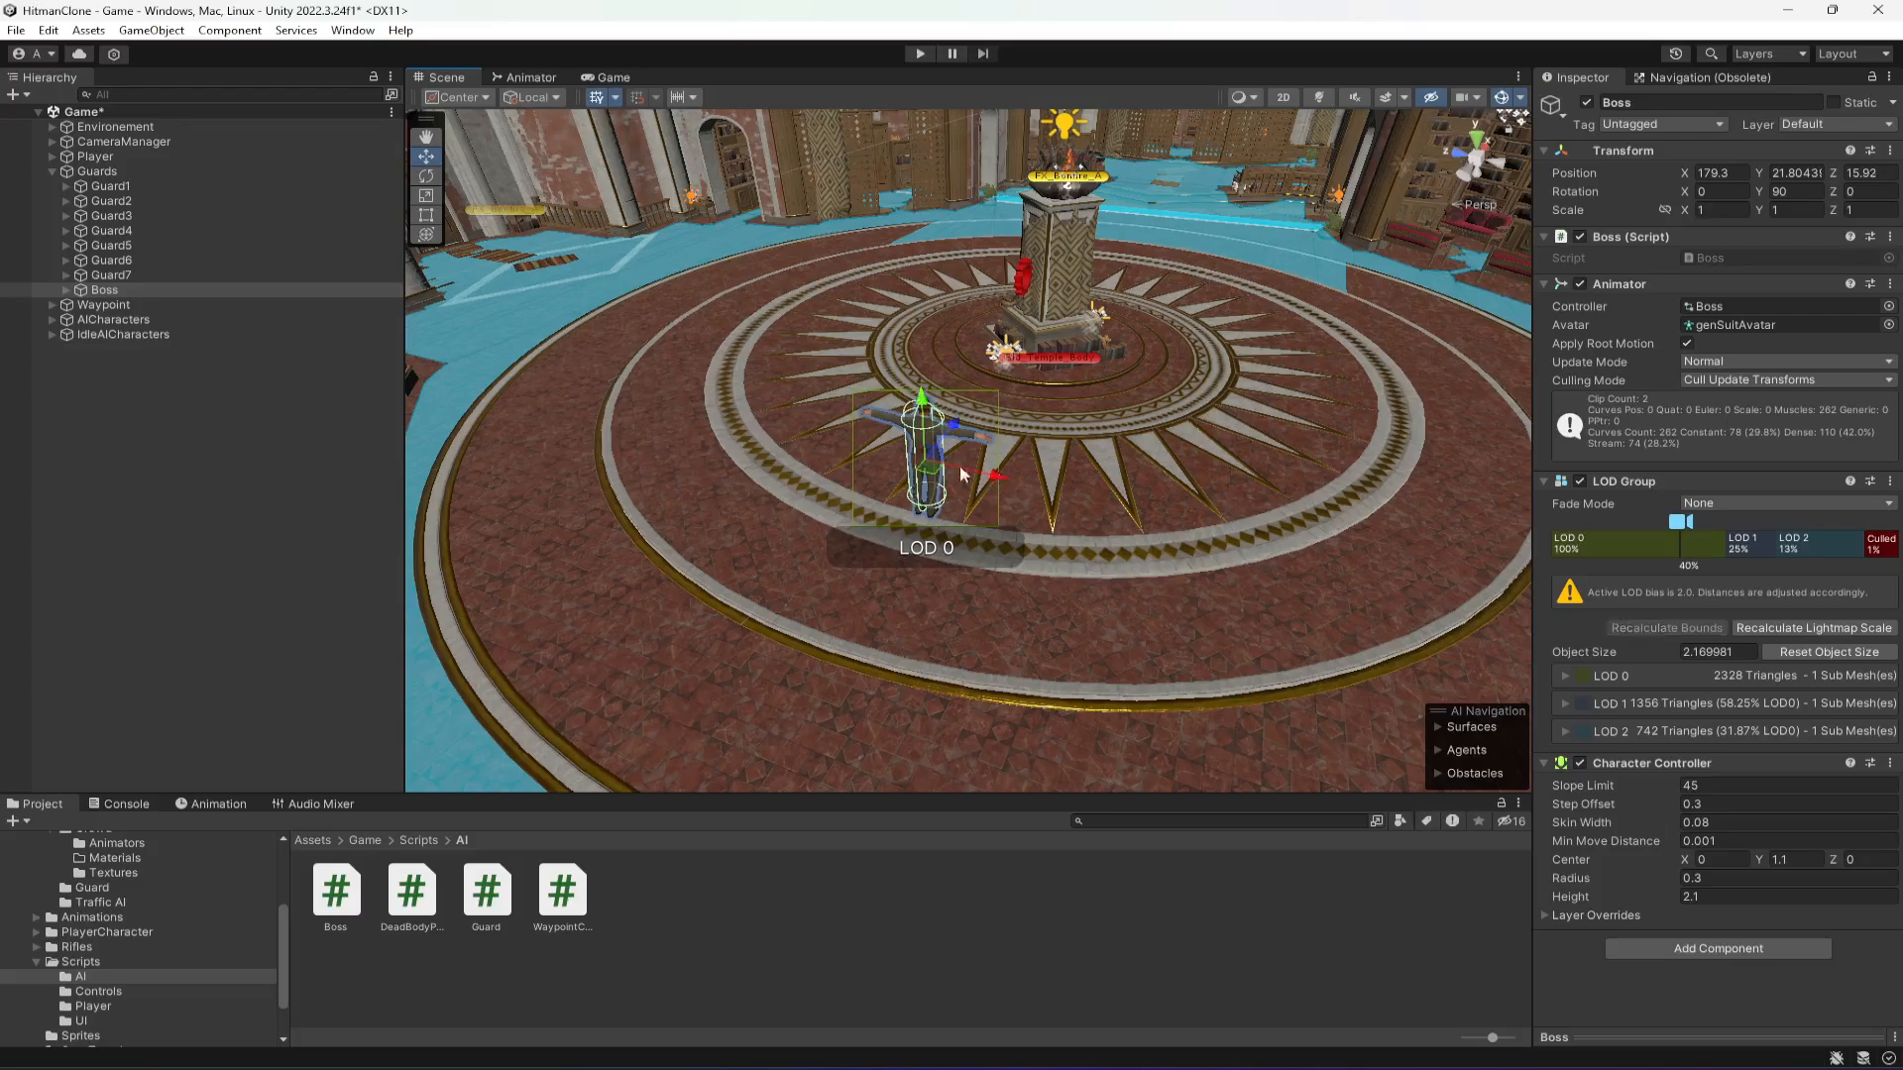
- Save the scene and hide the scene gizmos
click(174, 448)
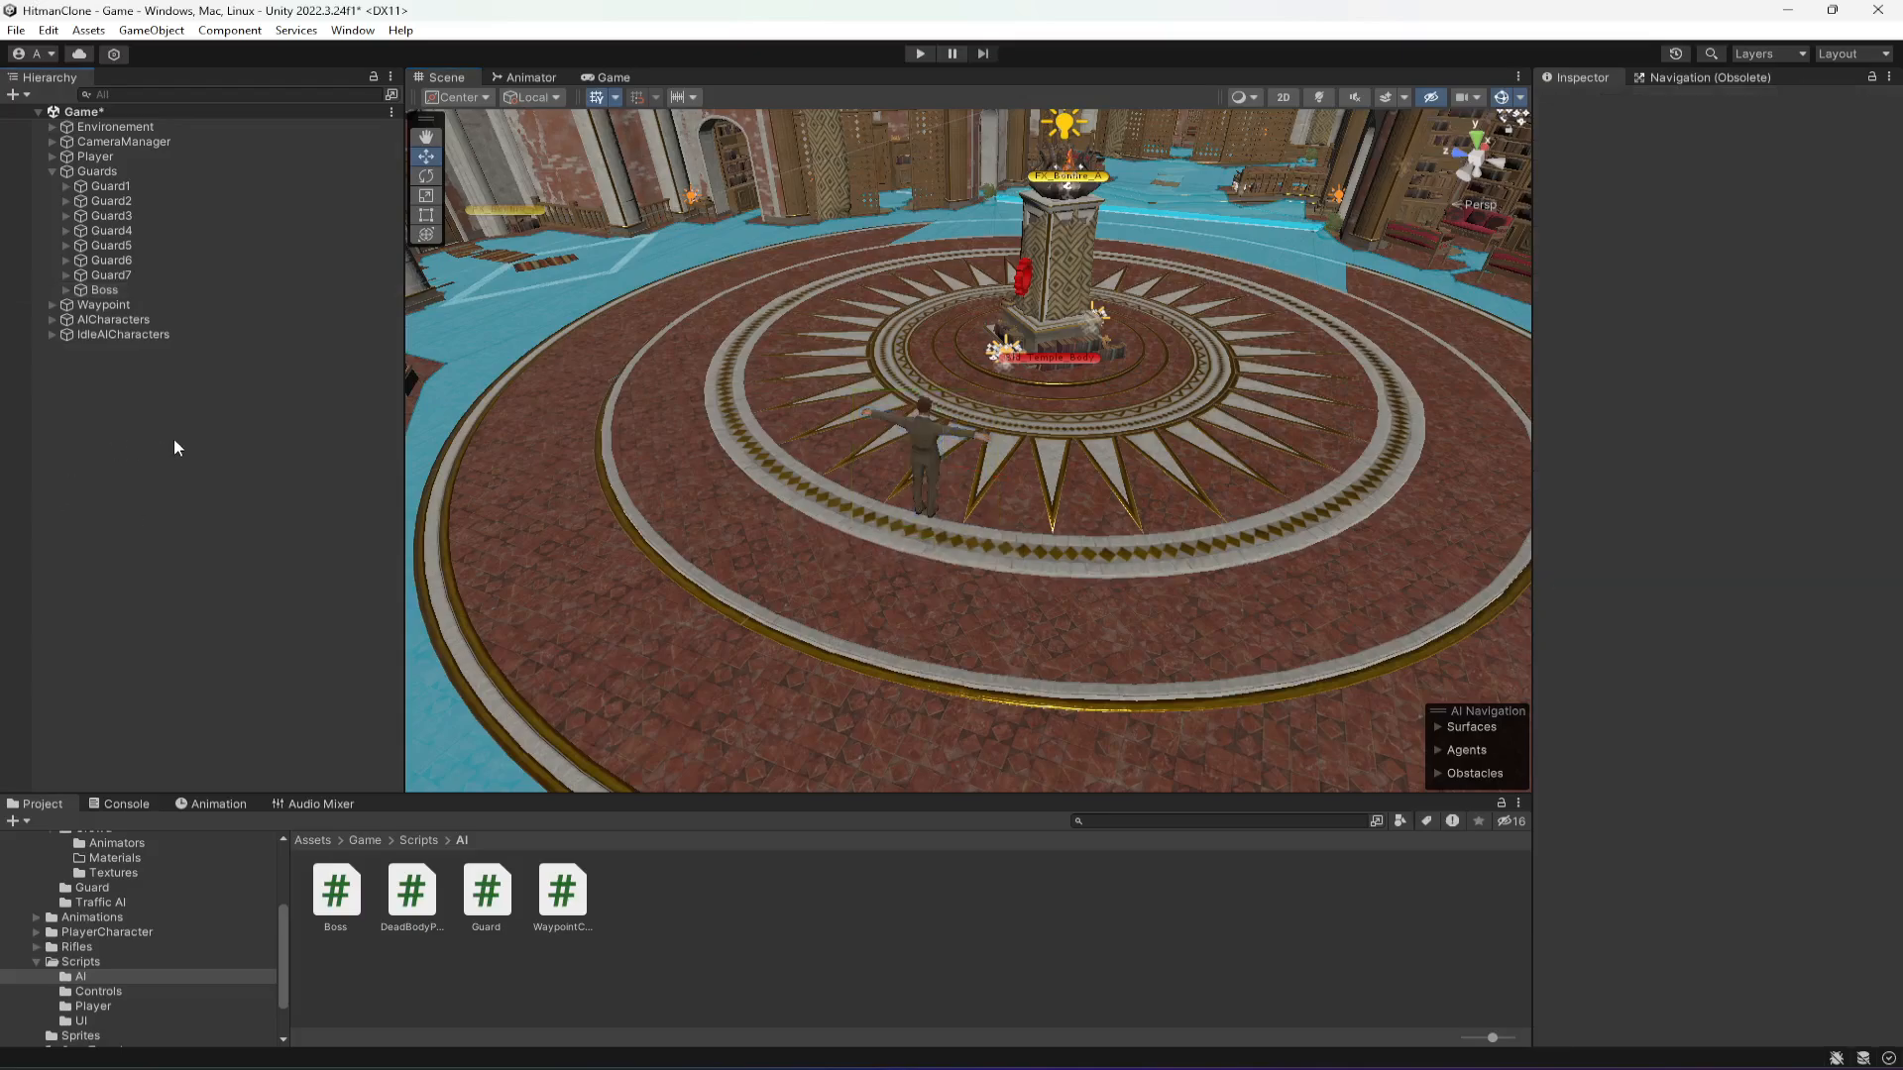
key(ctrl+s)
click(1500, 96)
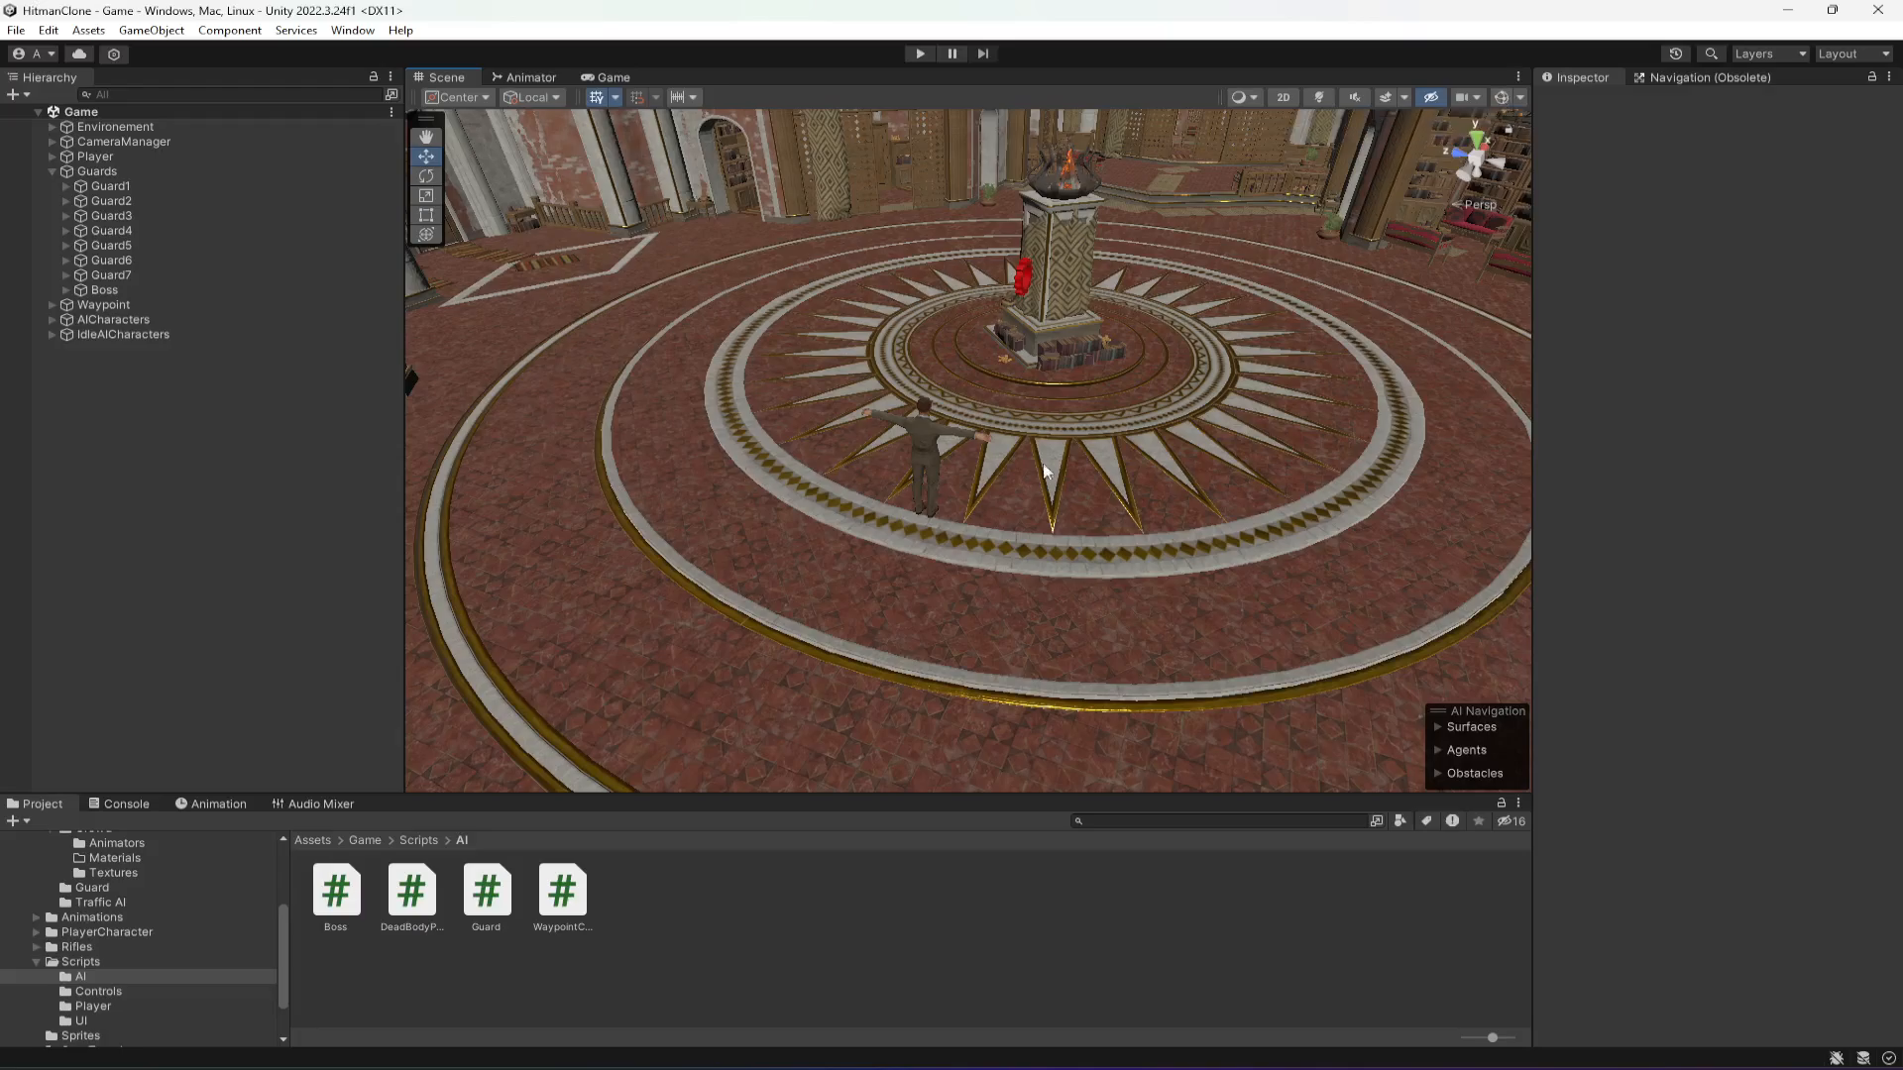
- Open the script attached to the Boss object in Visual Studio Code
right_drag(1042, 466, 445, 466)
click(157, 291)
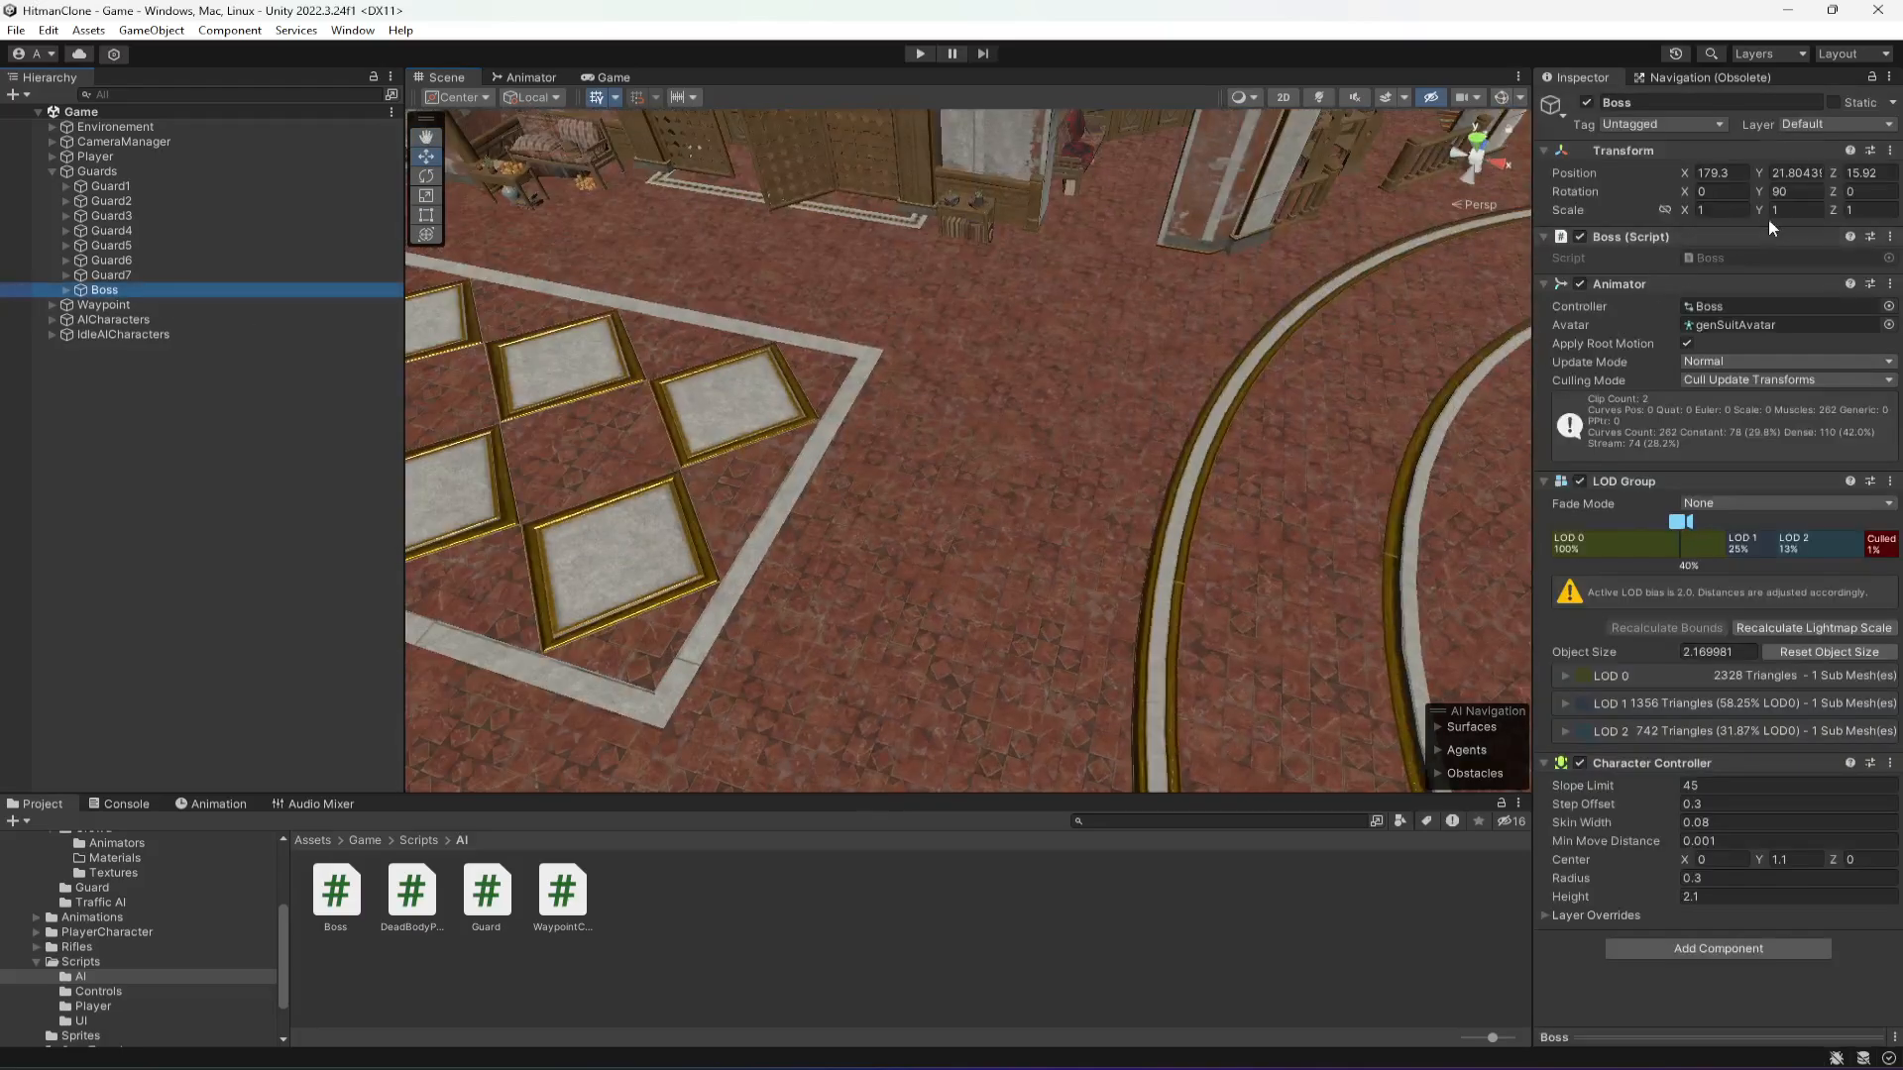
click(1742, 258)
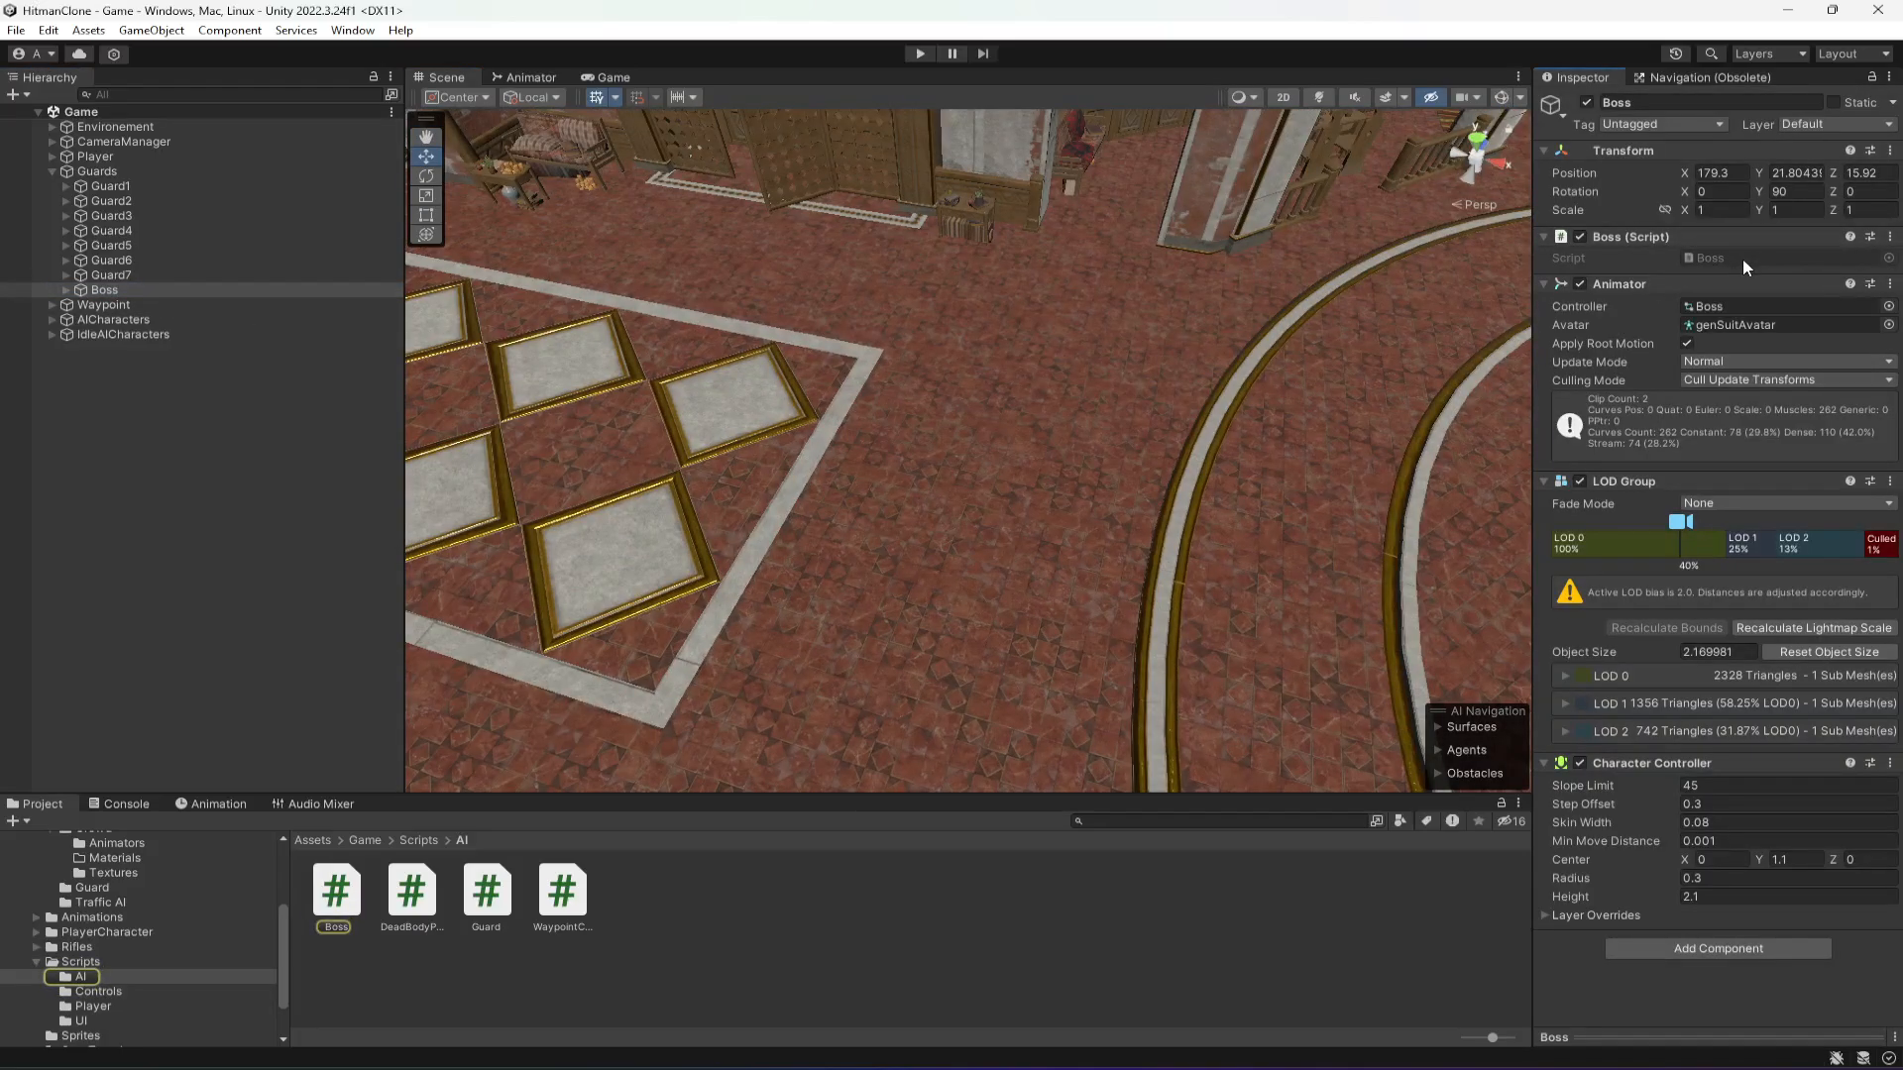
double_click(1742, 257)
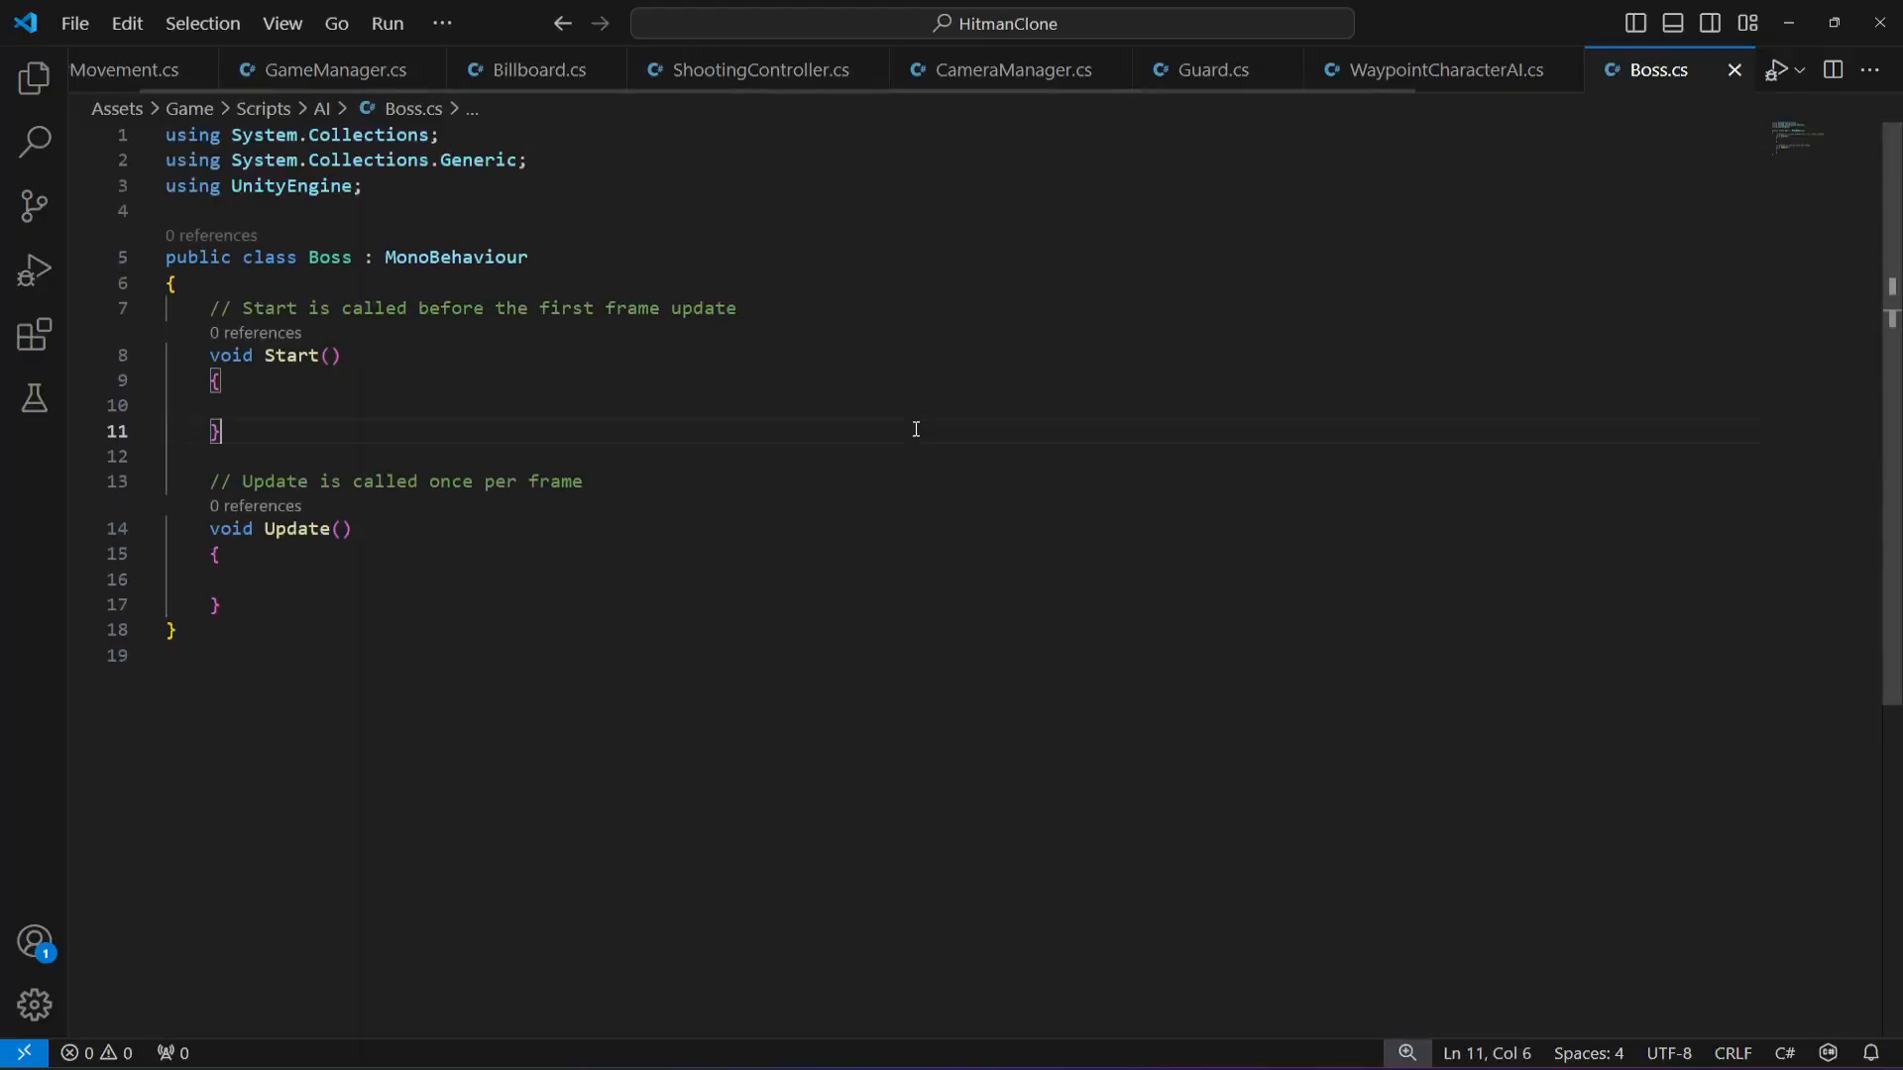
- Replace the default Start and Update methods in the Boss class with a public float field health set to 100
drag(306, 602, 213, 301)
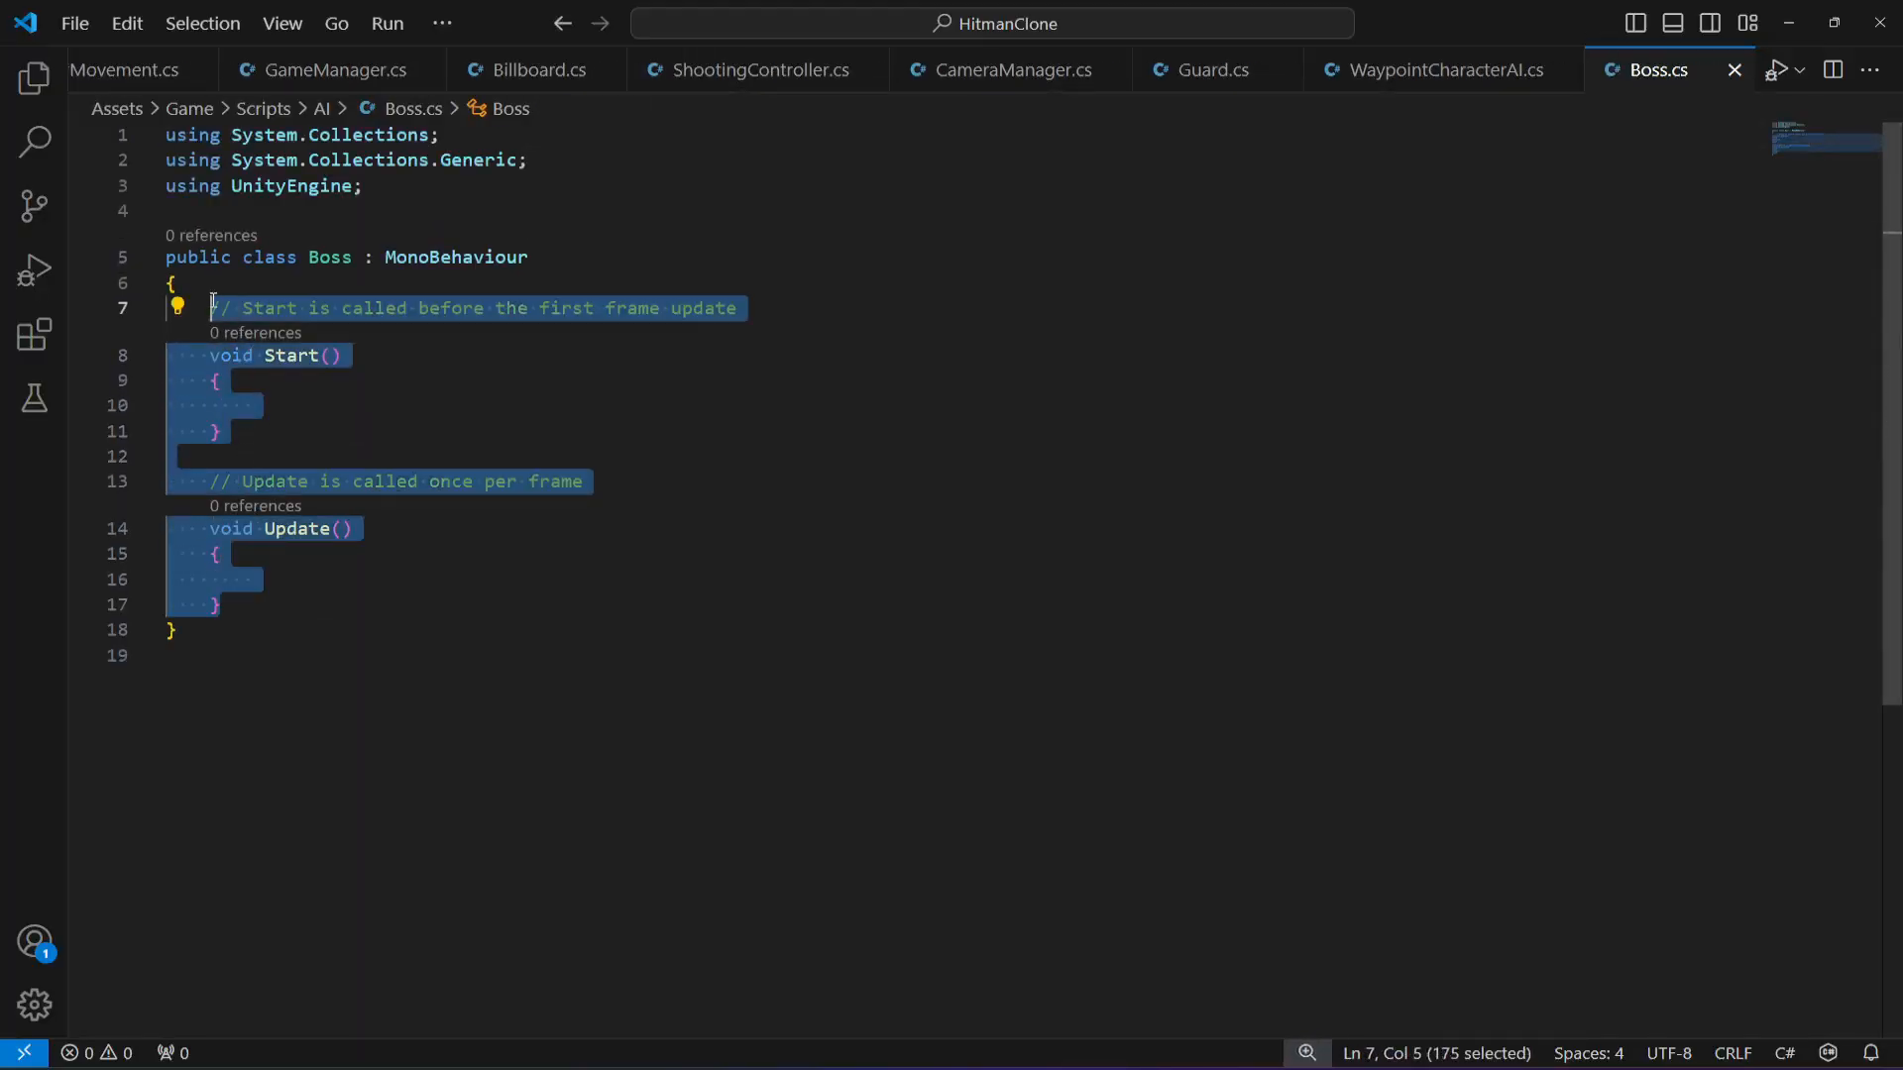
key(BackSpace)
text(p)
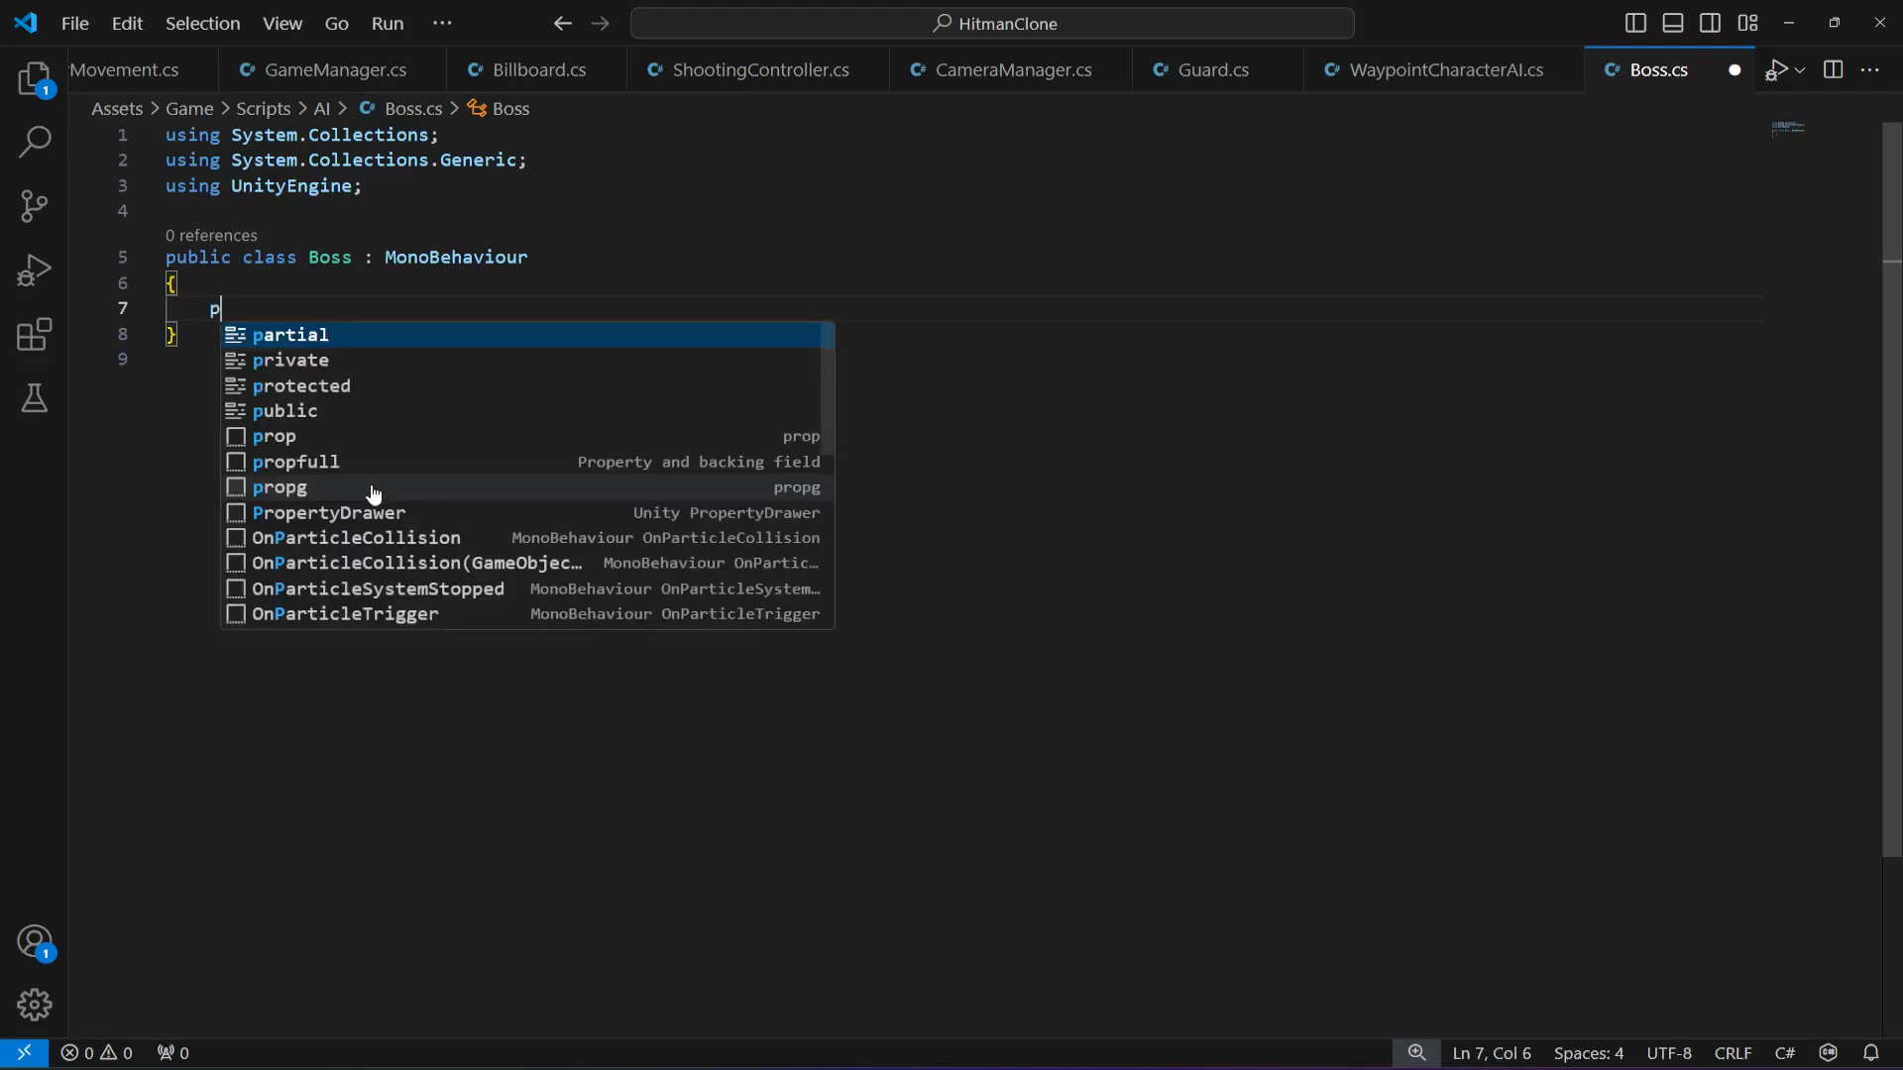
text(ublic float )
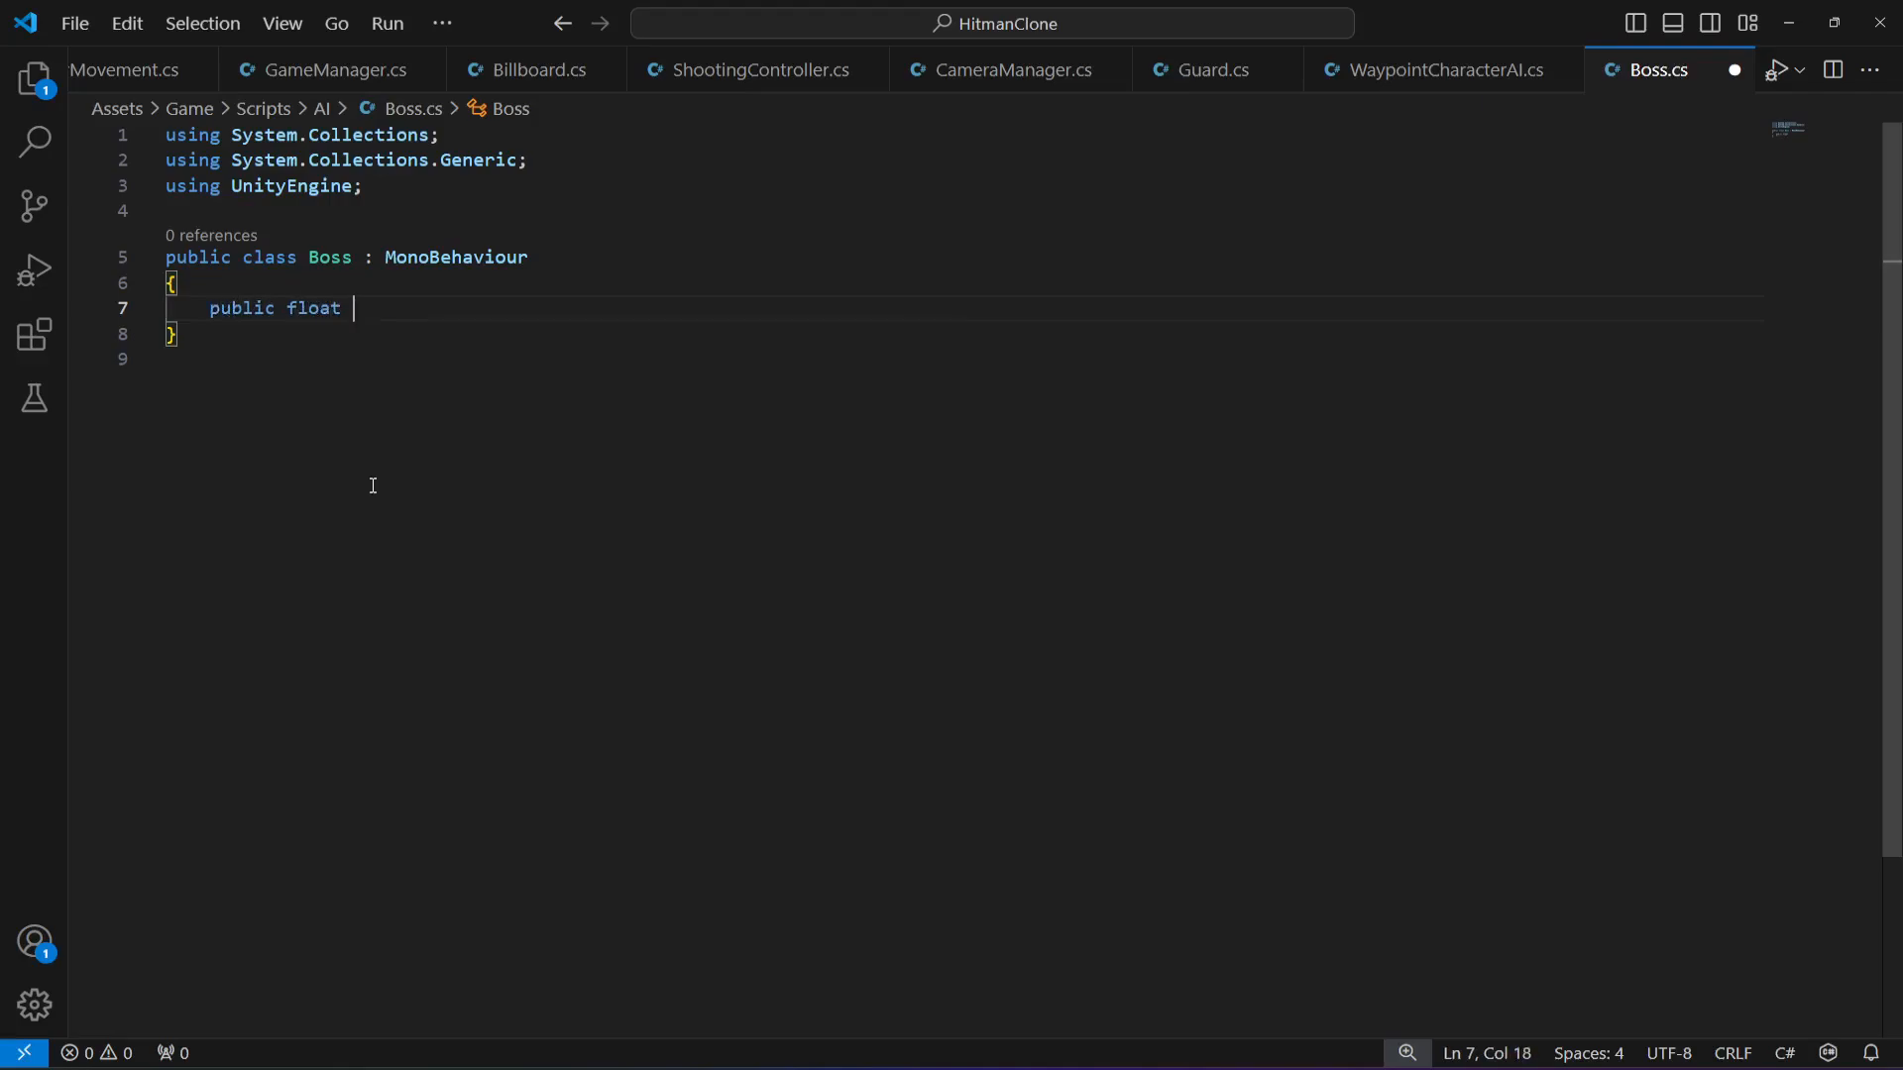
text(heal)
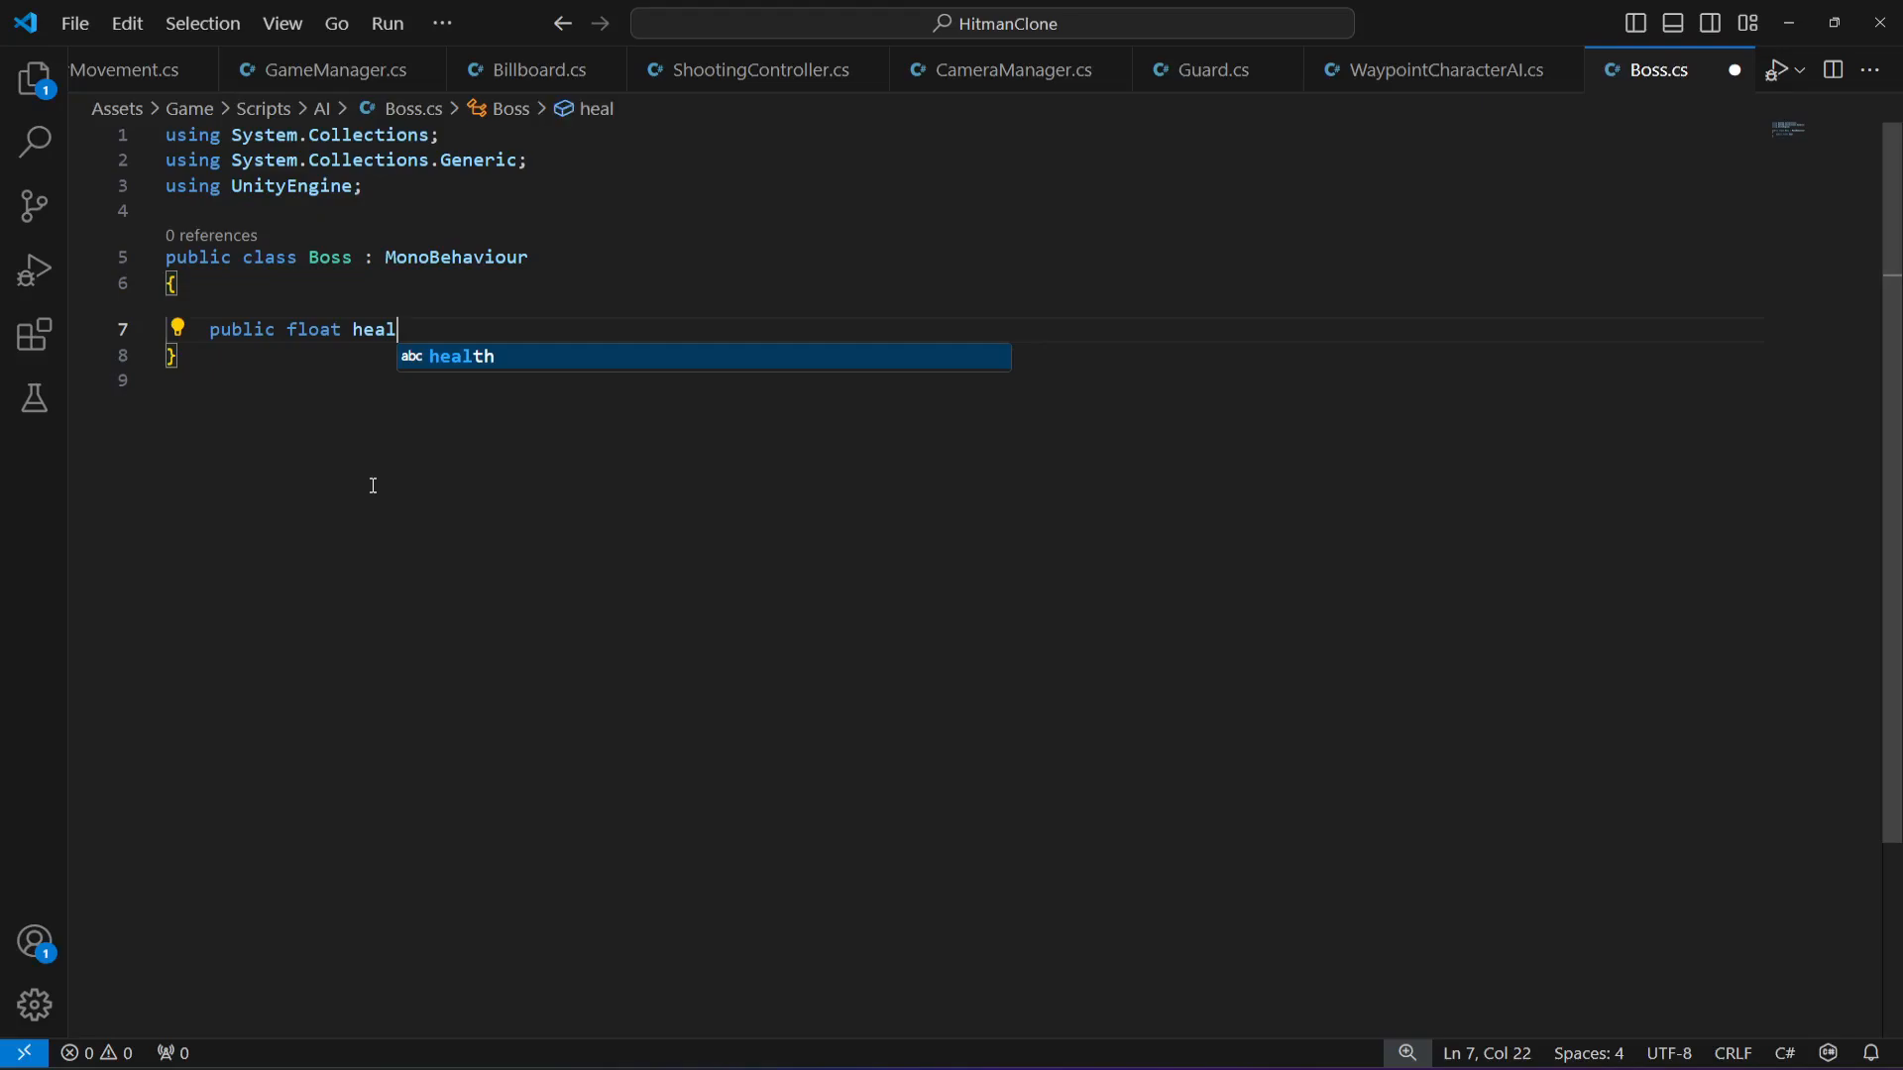
text(th =)
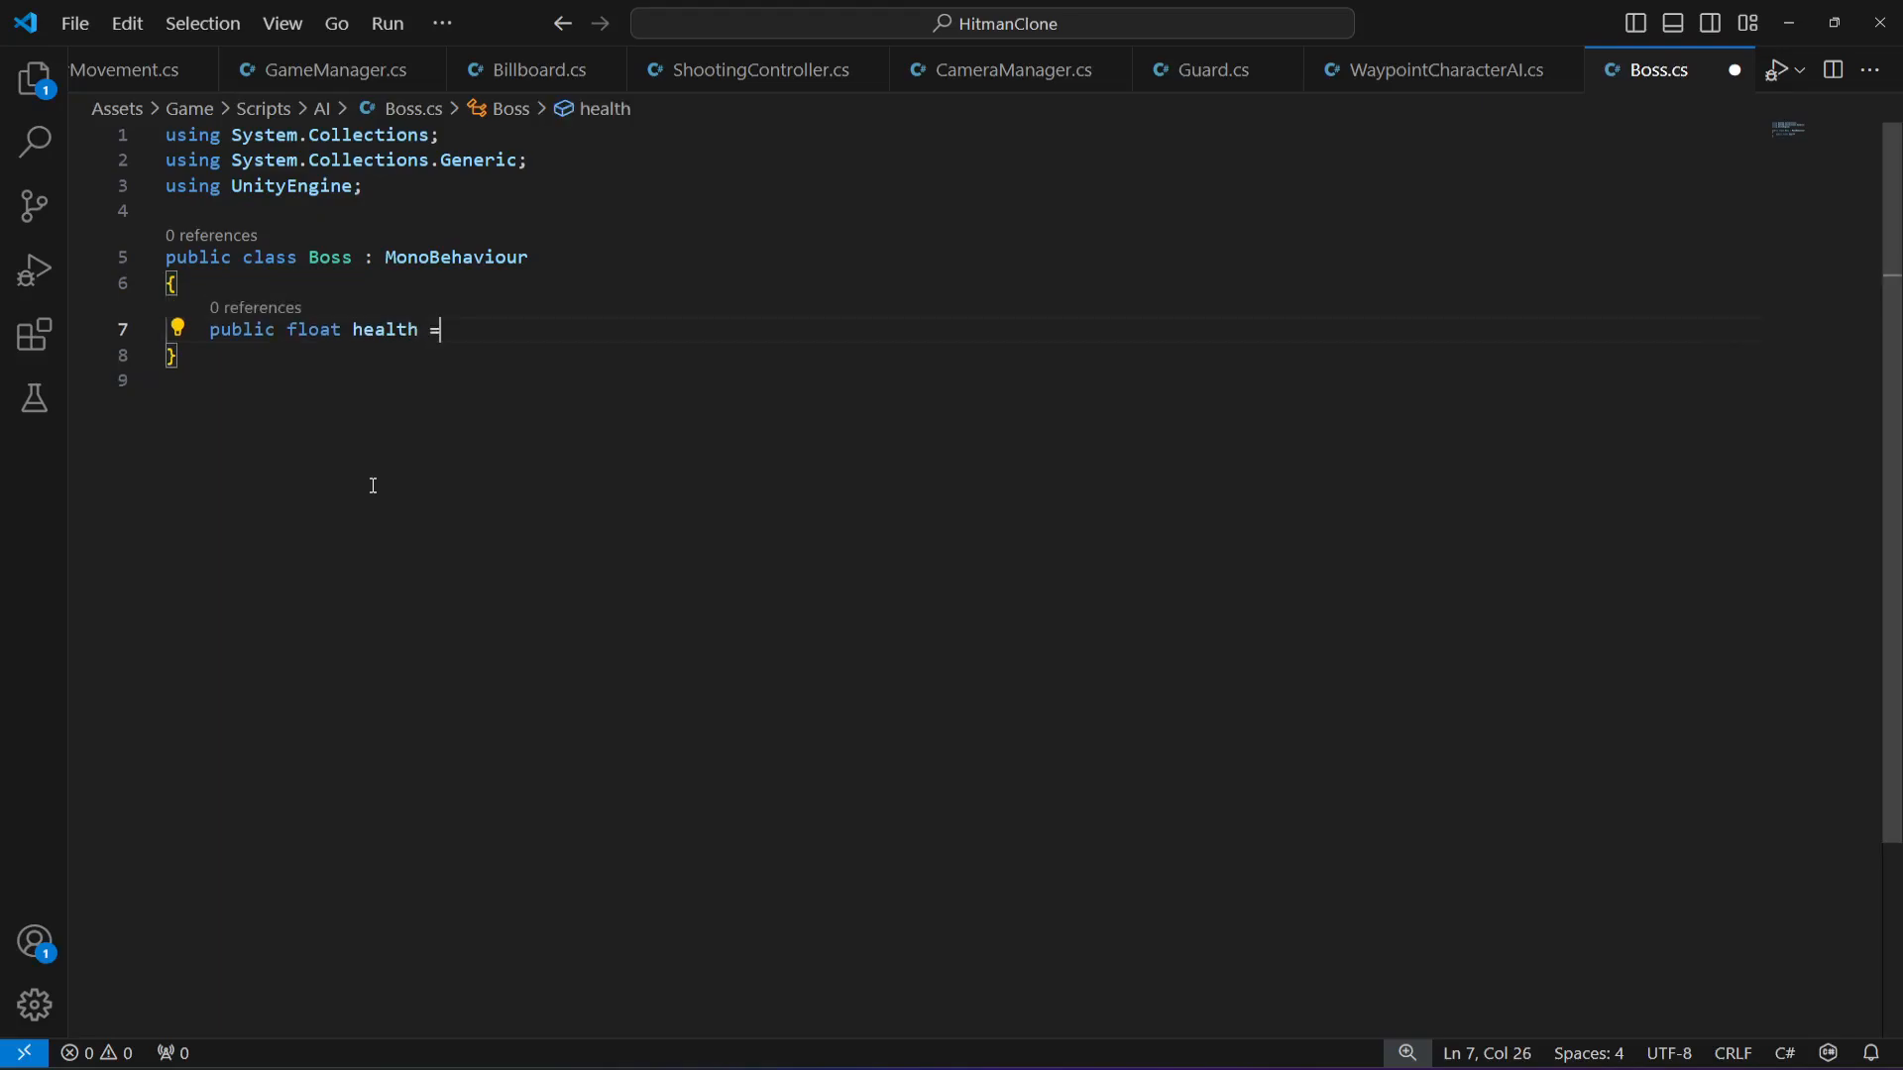
text( 100;)
key(Return)
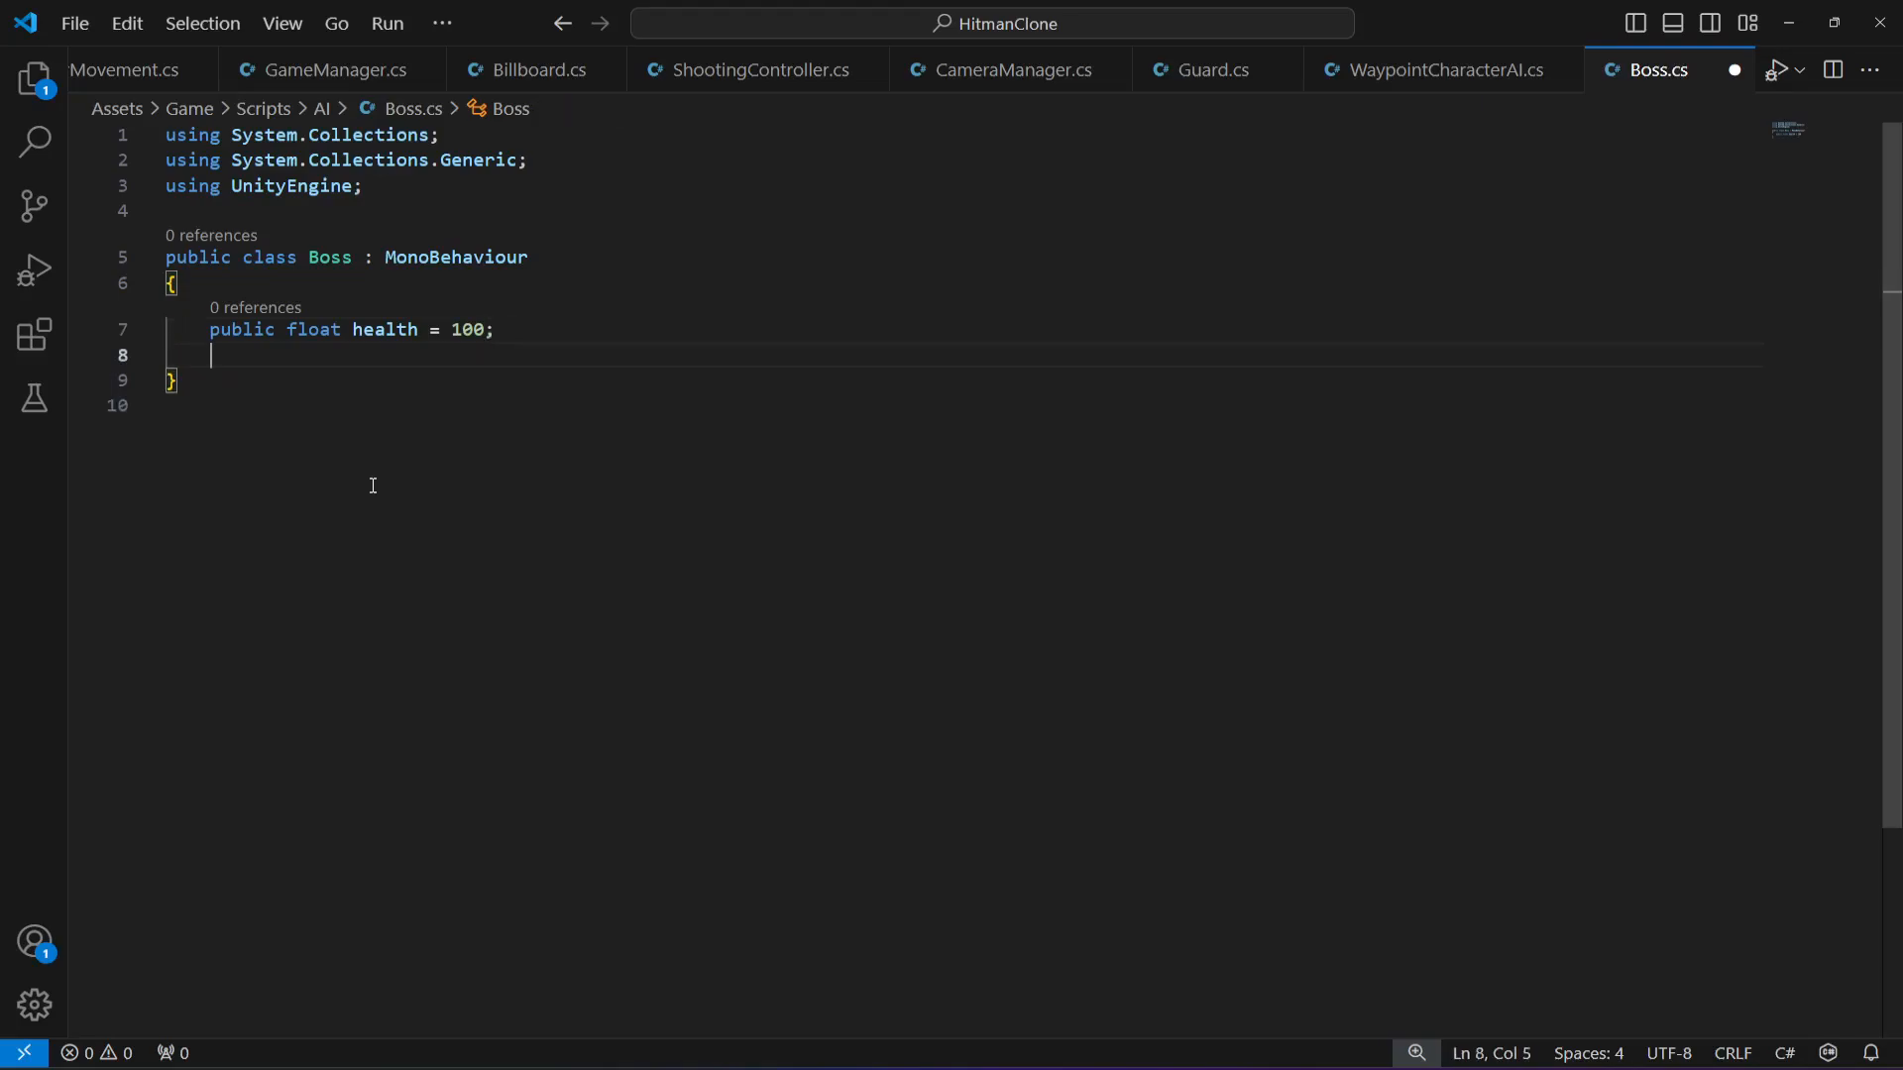
- Declare an Animator field named animator below health, without the public modifier
text(public)
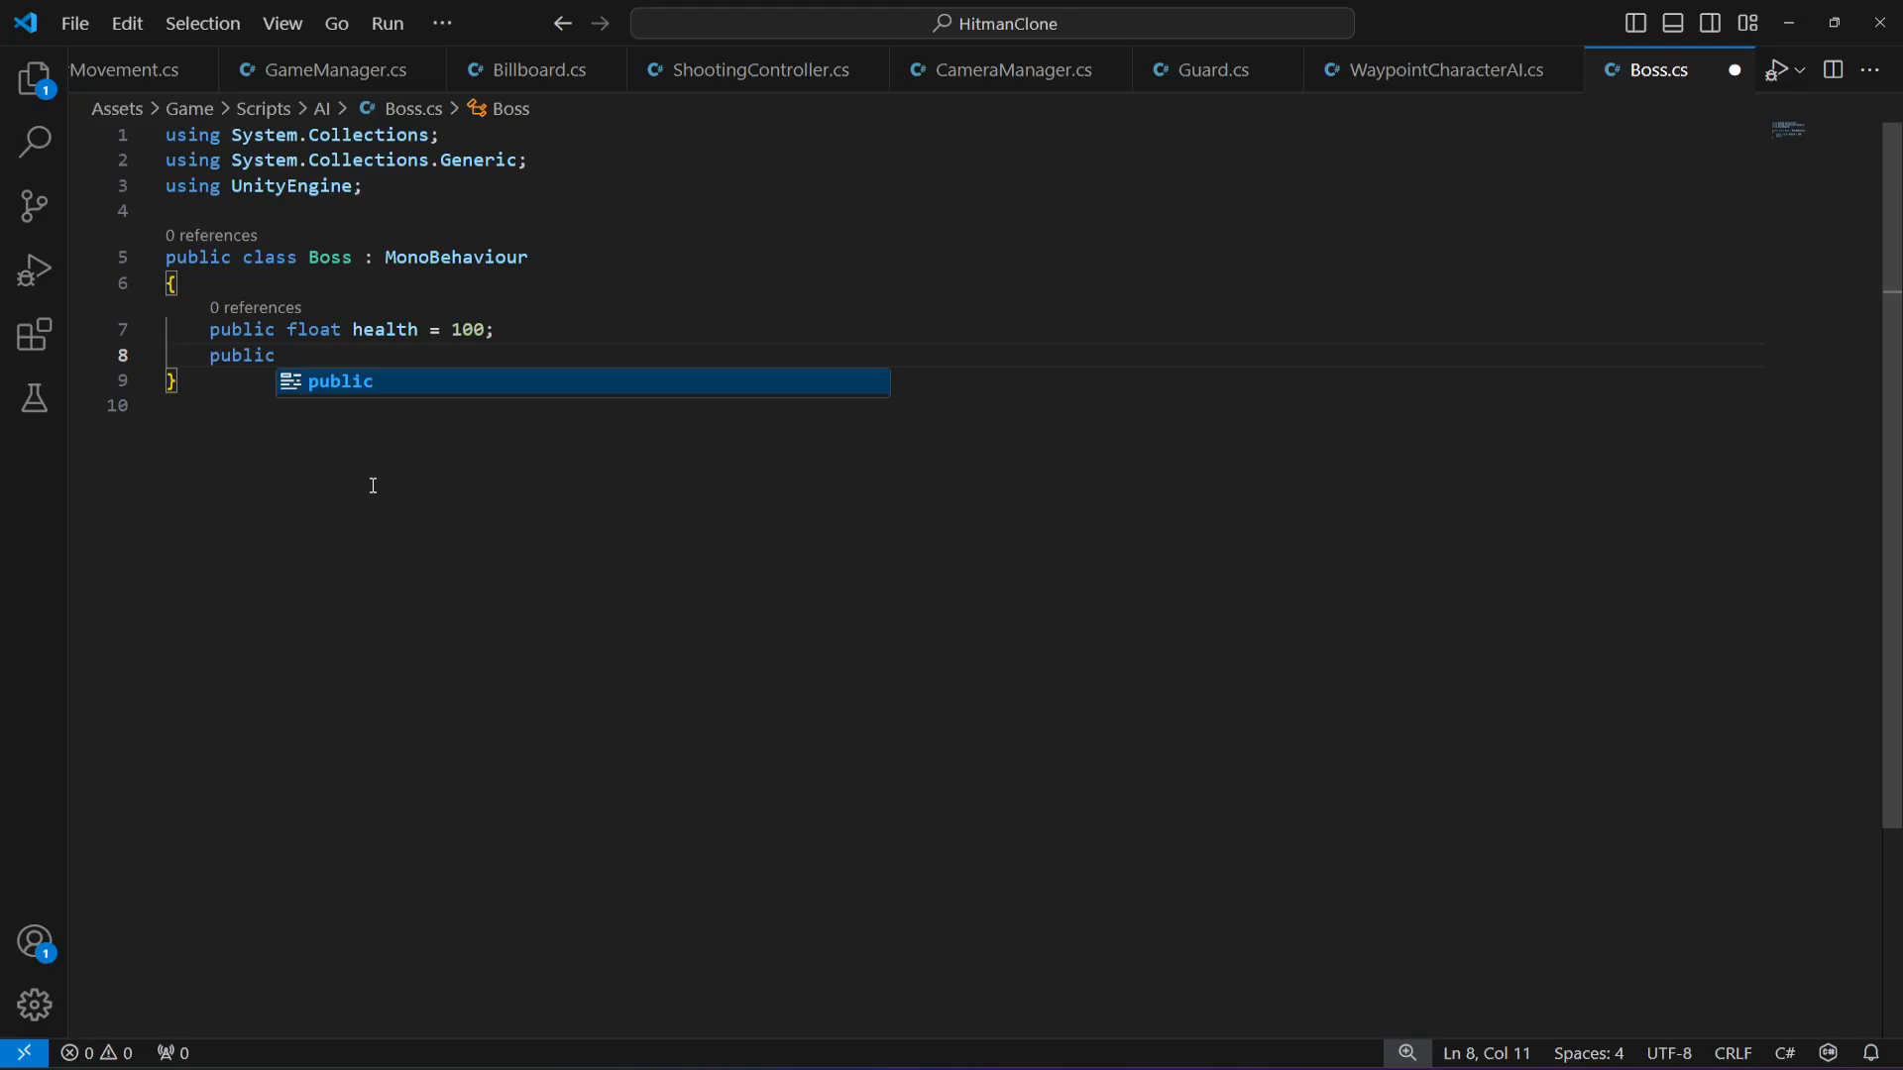
text( Animator )
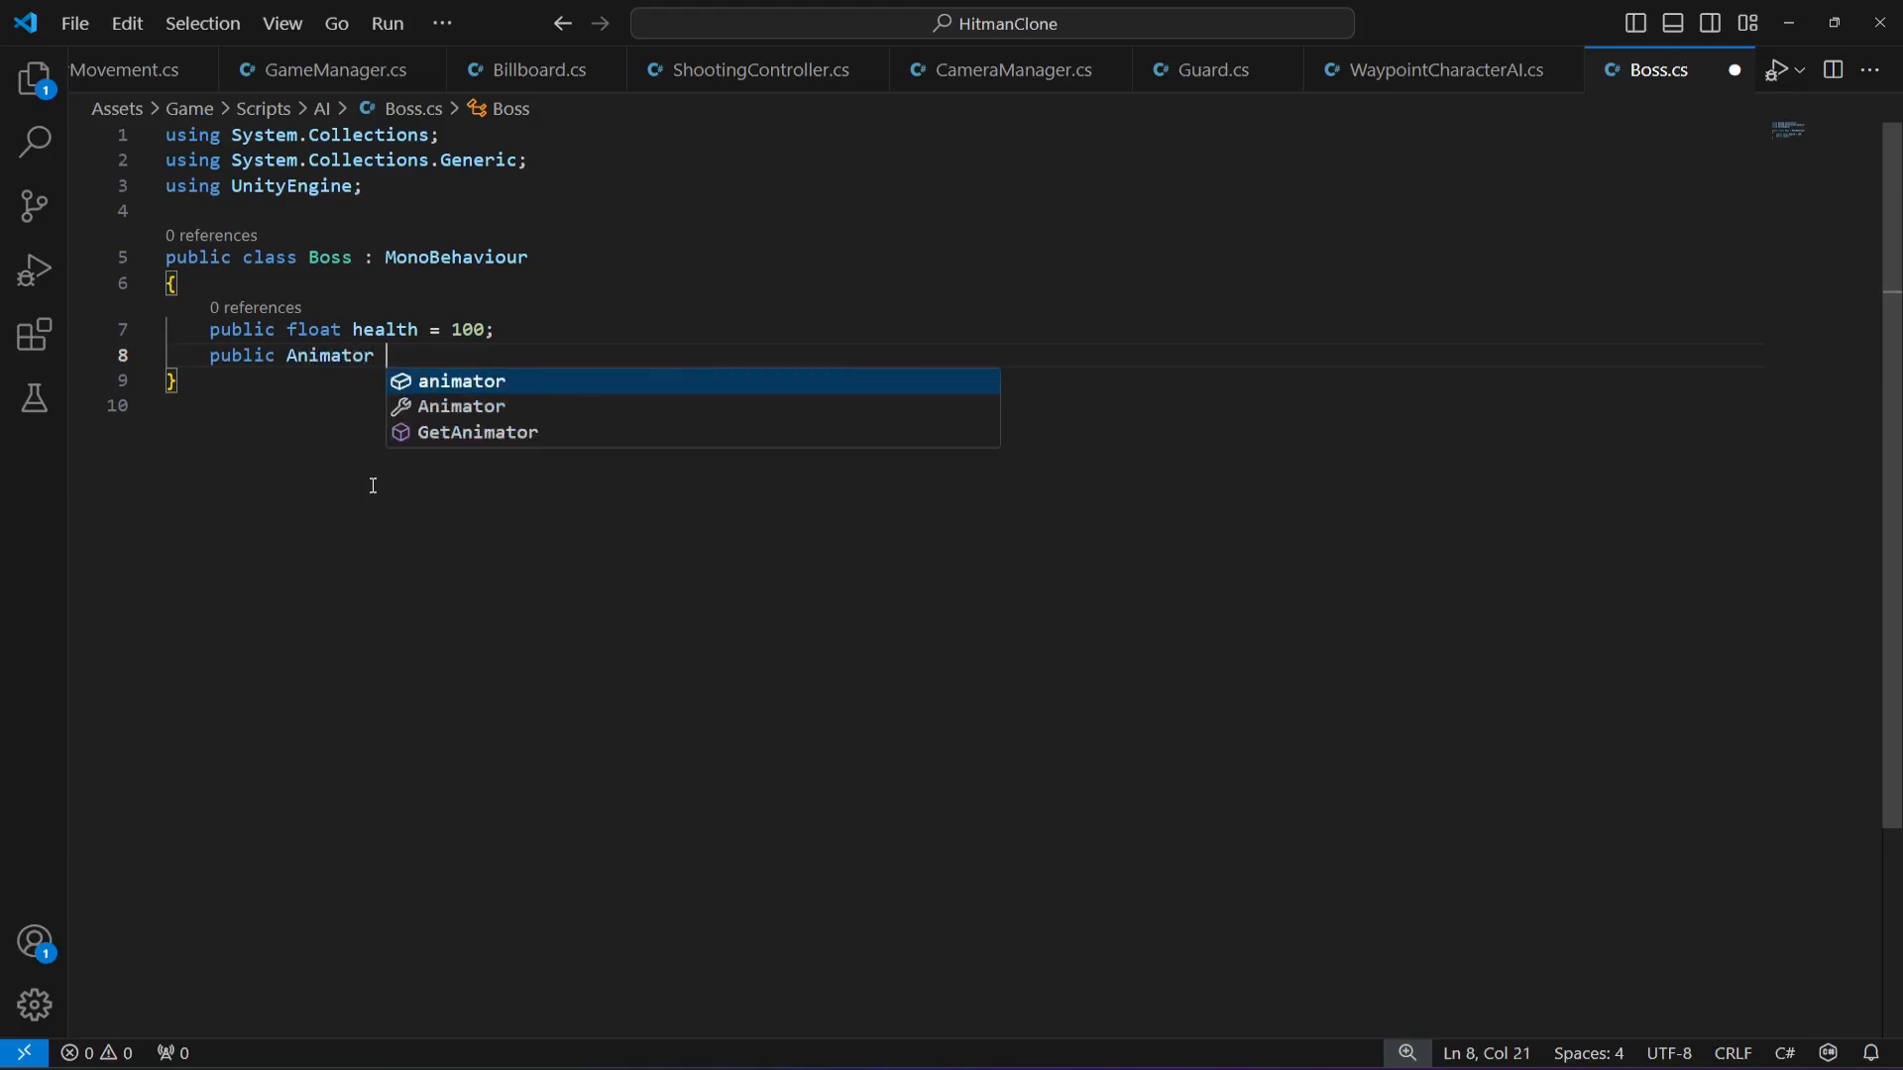
text(animaio)
key(BackSpace)
key(BackSpace)
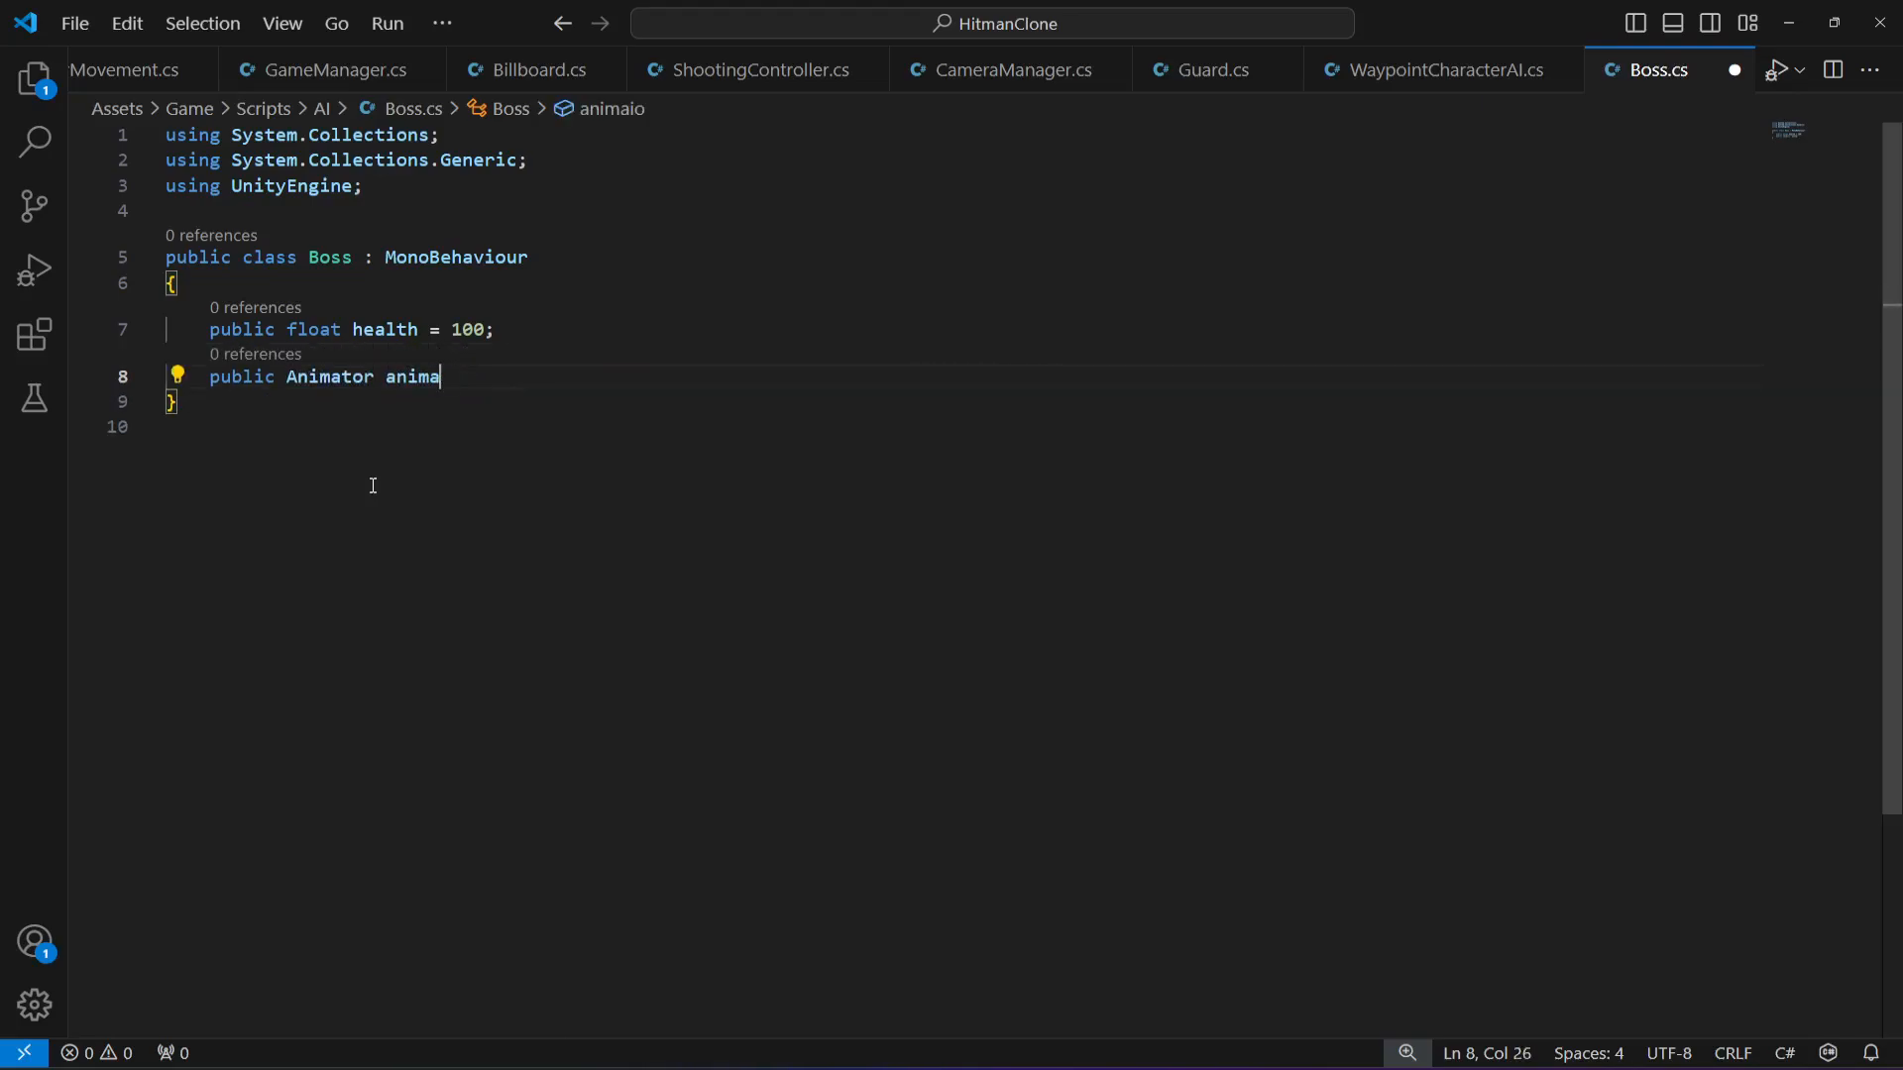
text(tor)
key(Home)
key(shift+Right)
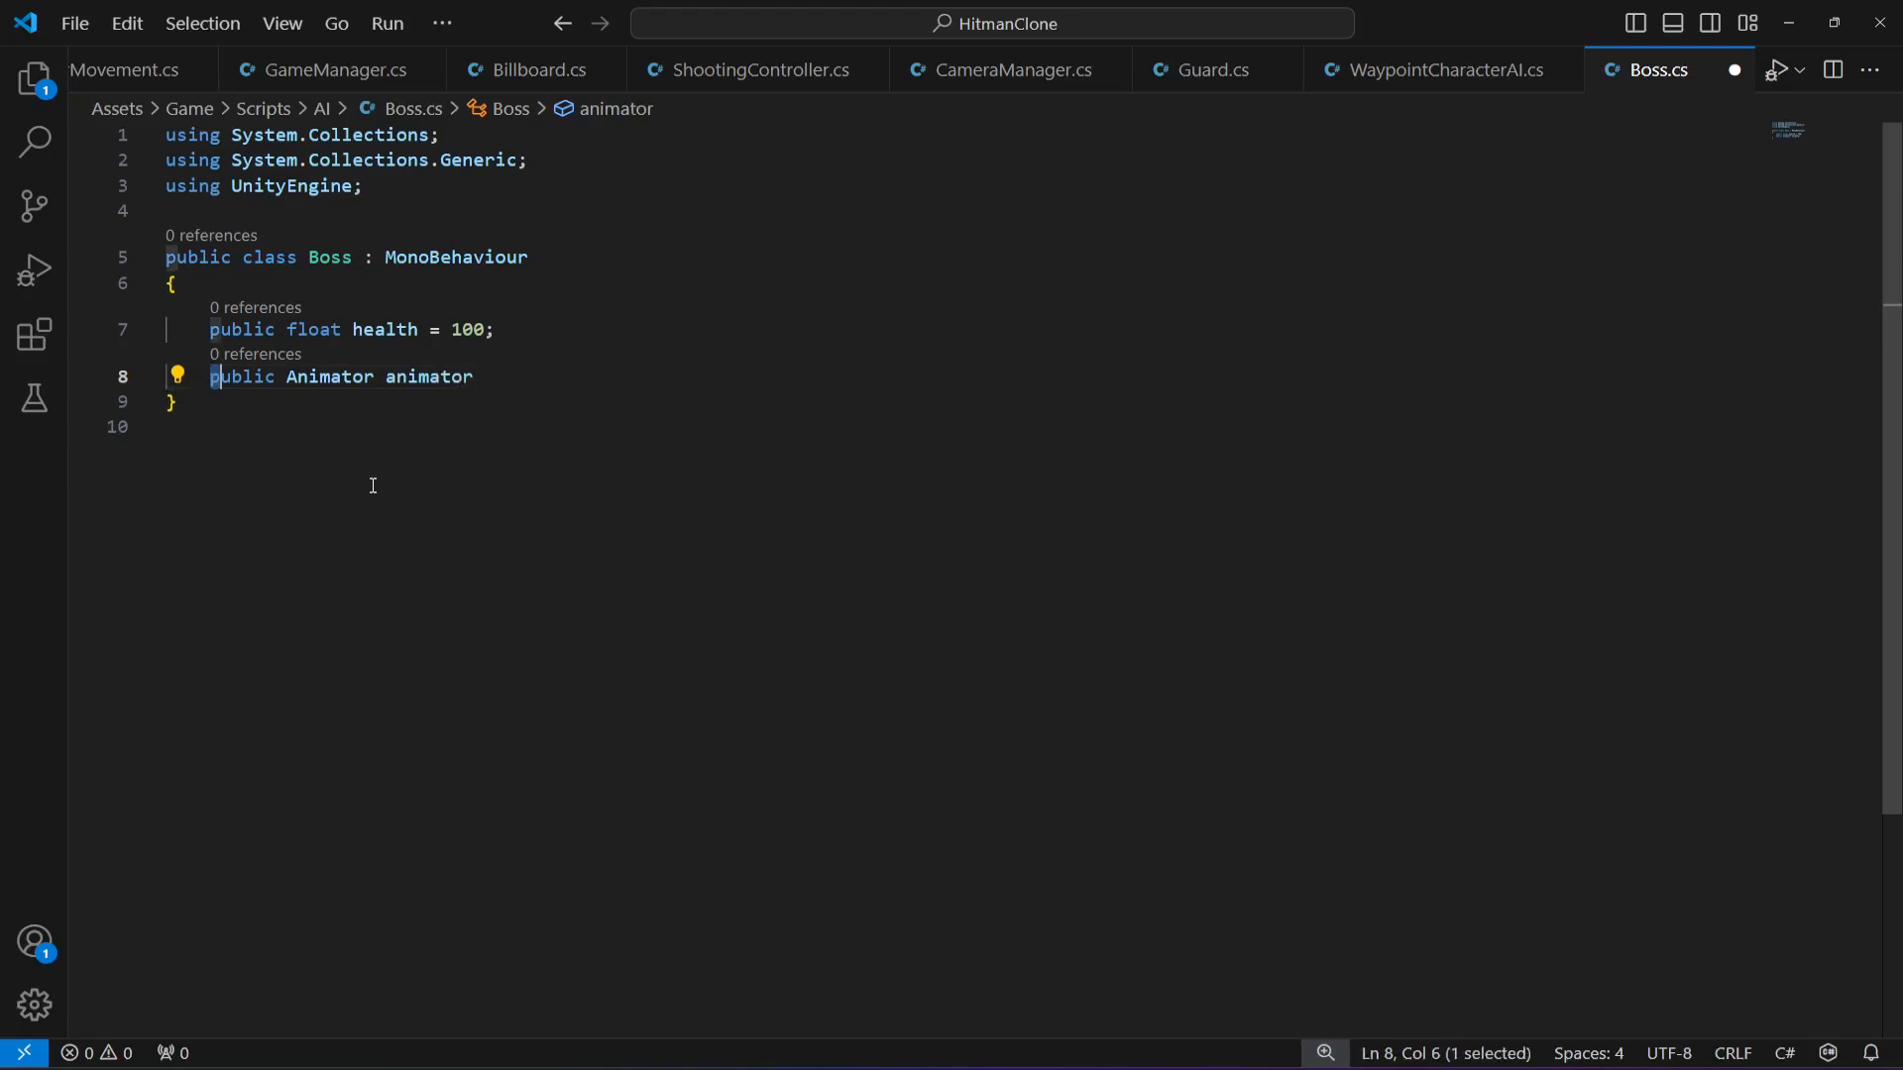
key(shift+Right)
key(shift+Right)
key(shift+Right)
key(shift+Right)
key(shift+Right)
key(shift+Right)
key(BackSpace)
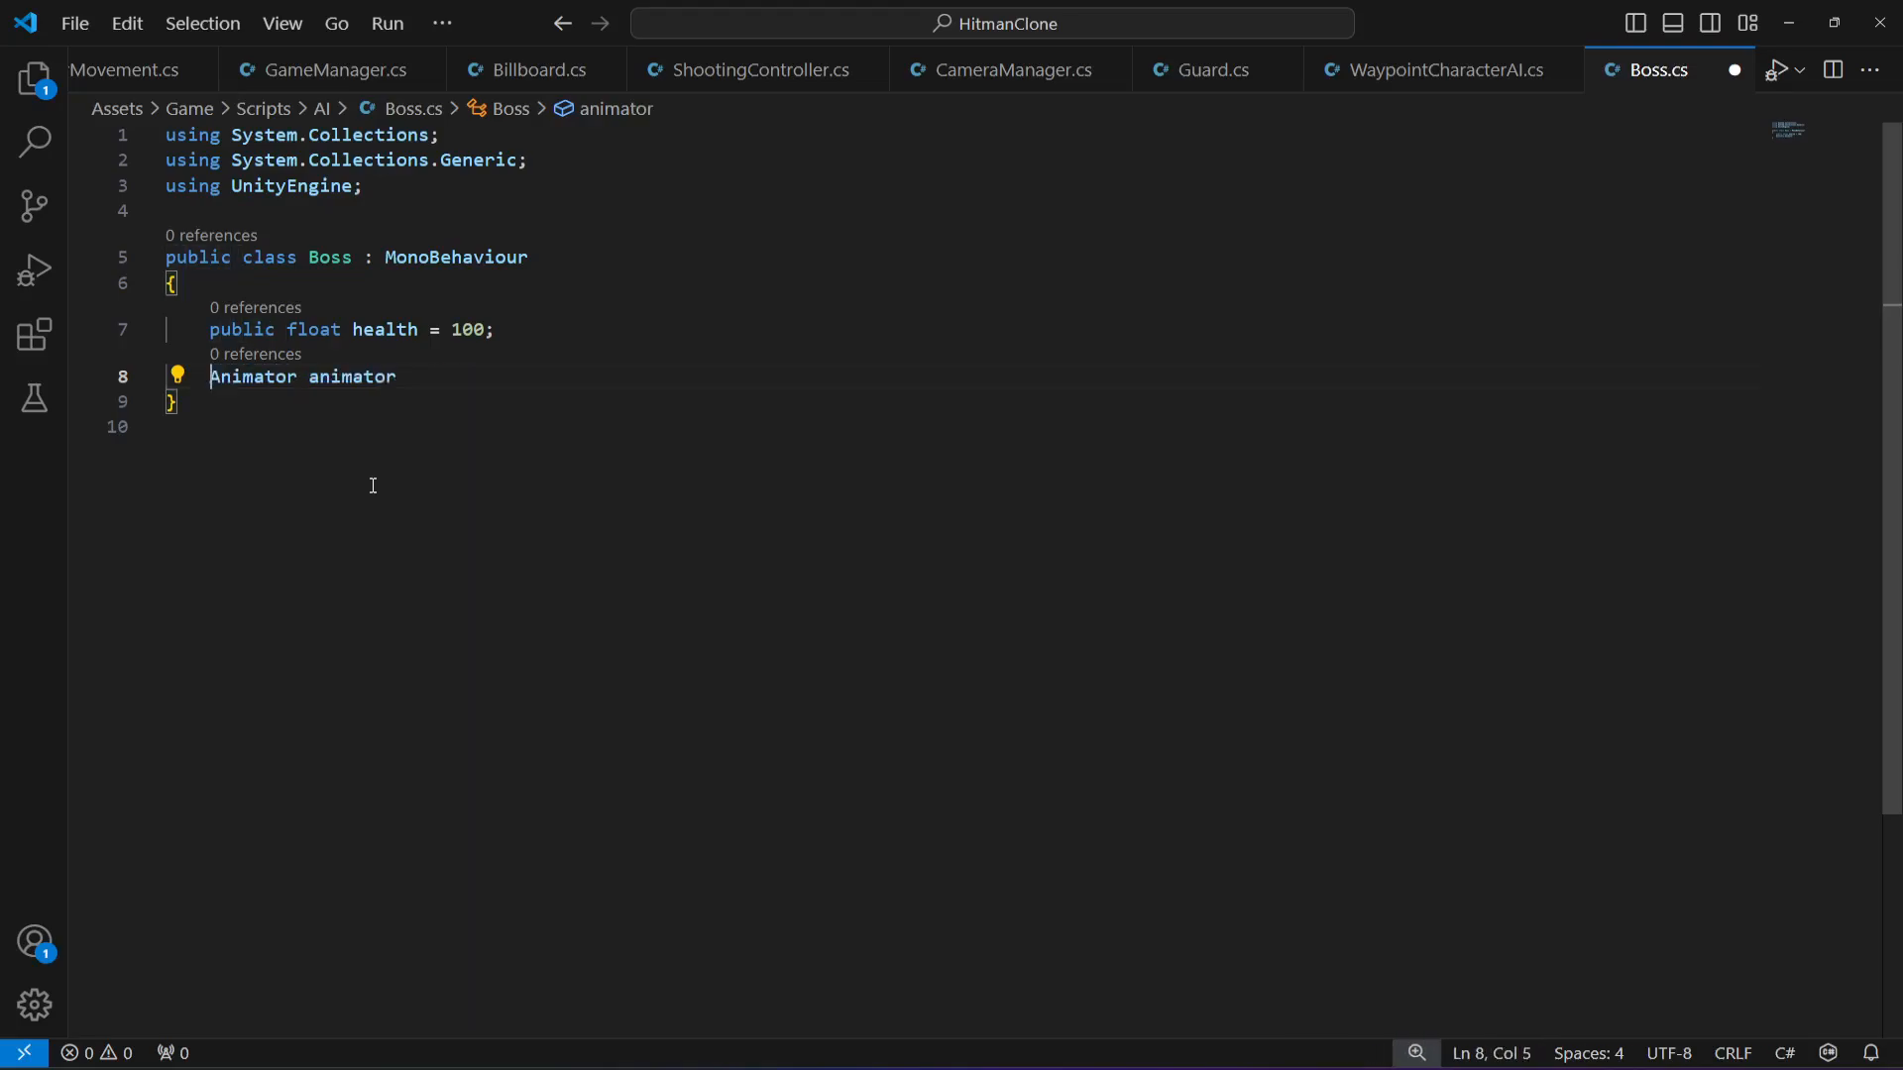
key(End)
- Declare a private bool field isDead initialised to false, separated by a blank line from the animator field
key(Return)
key(Return)
text(private)
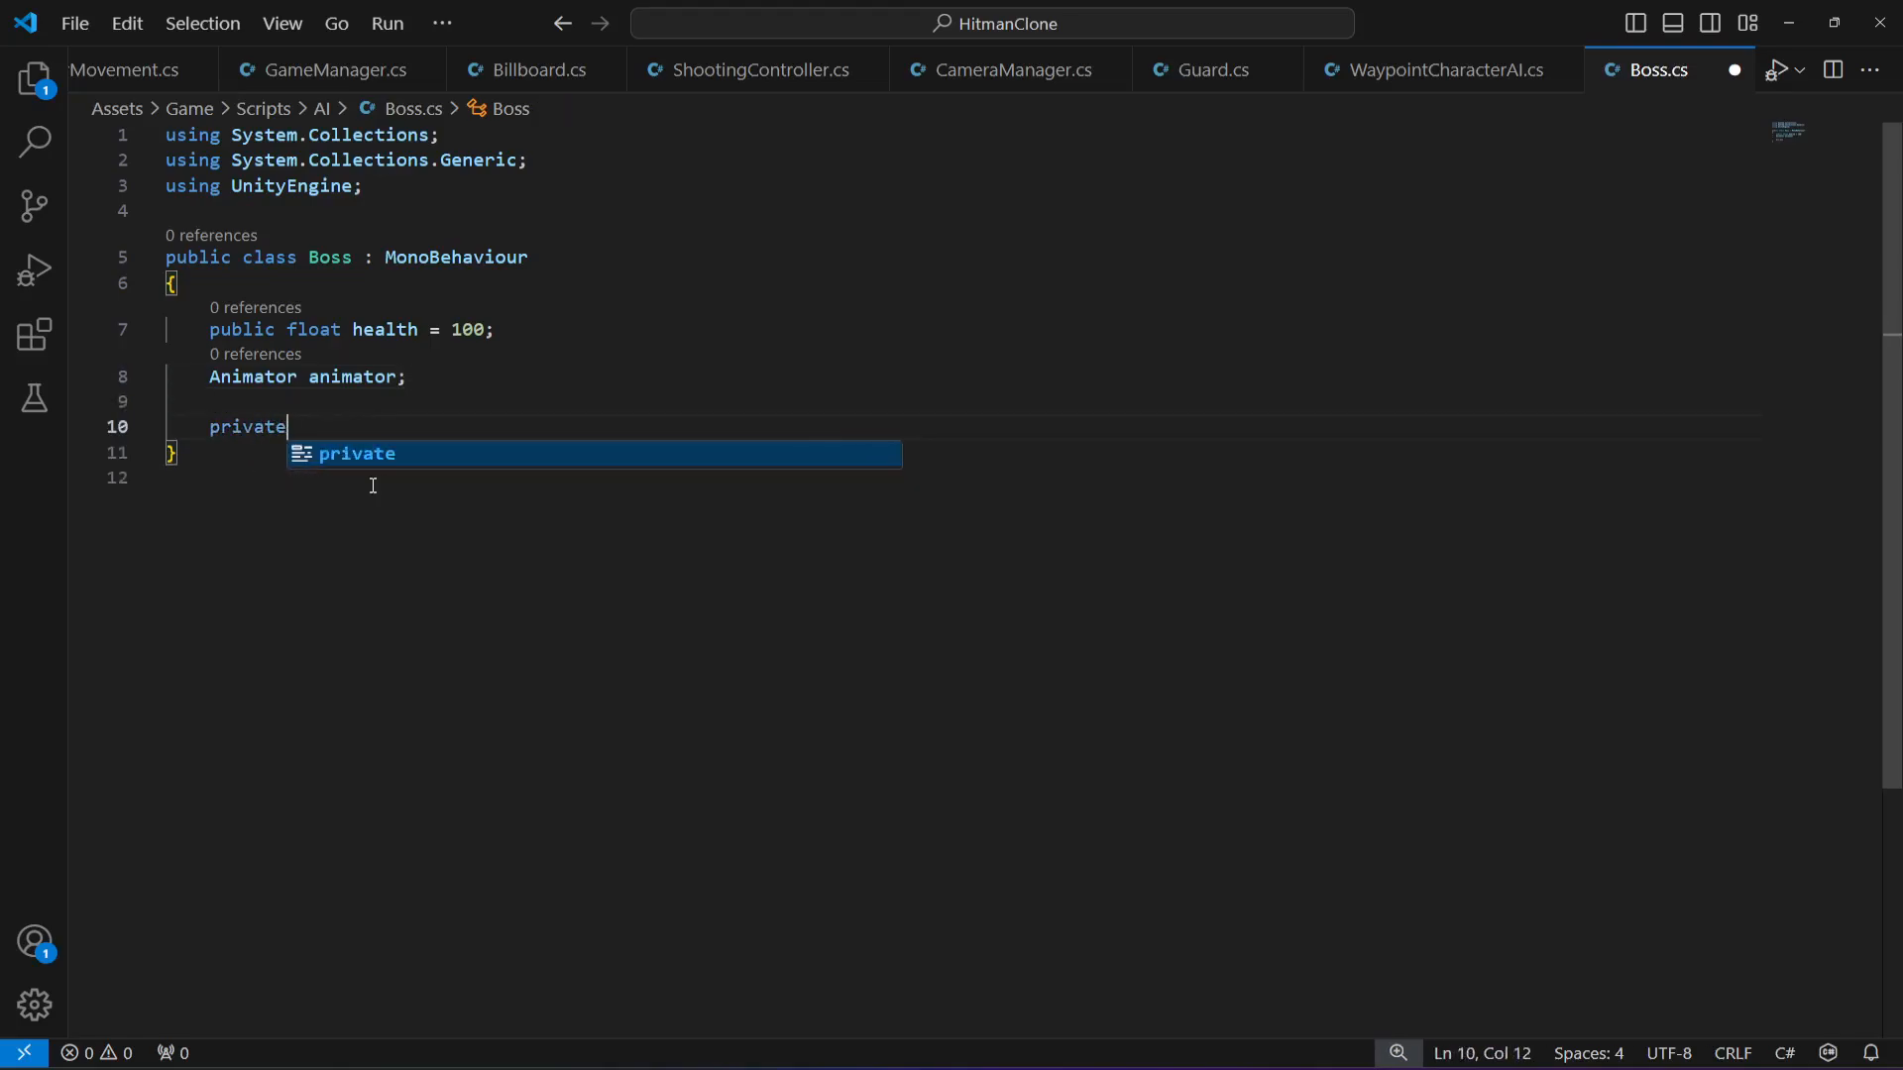
text( bool isDead )
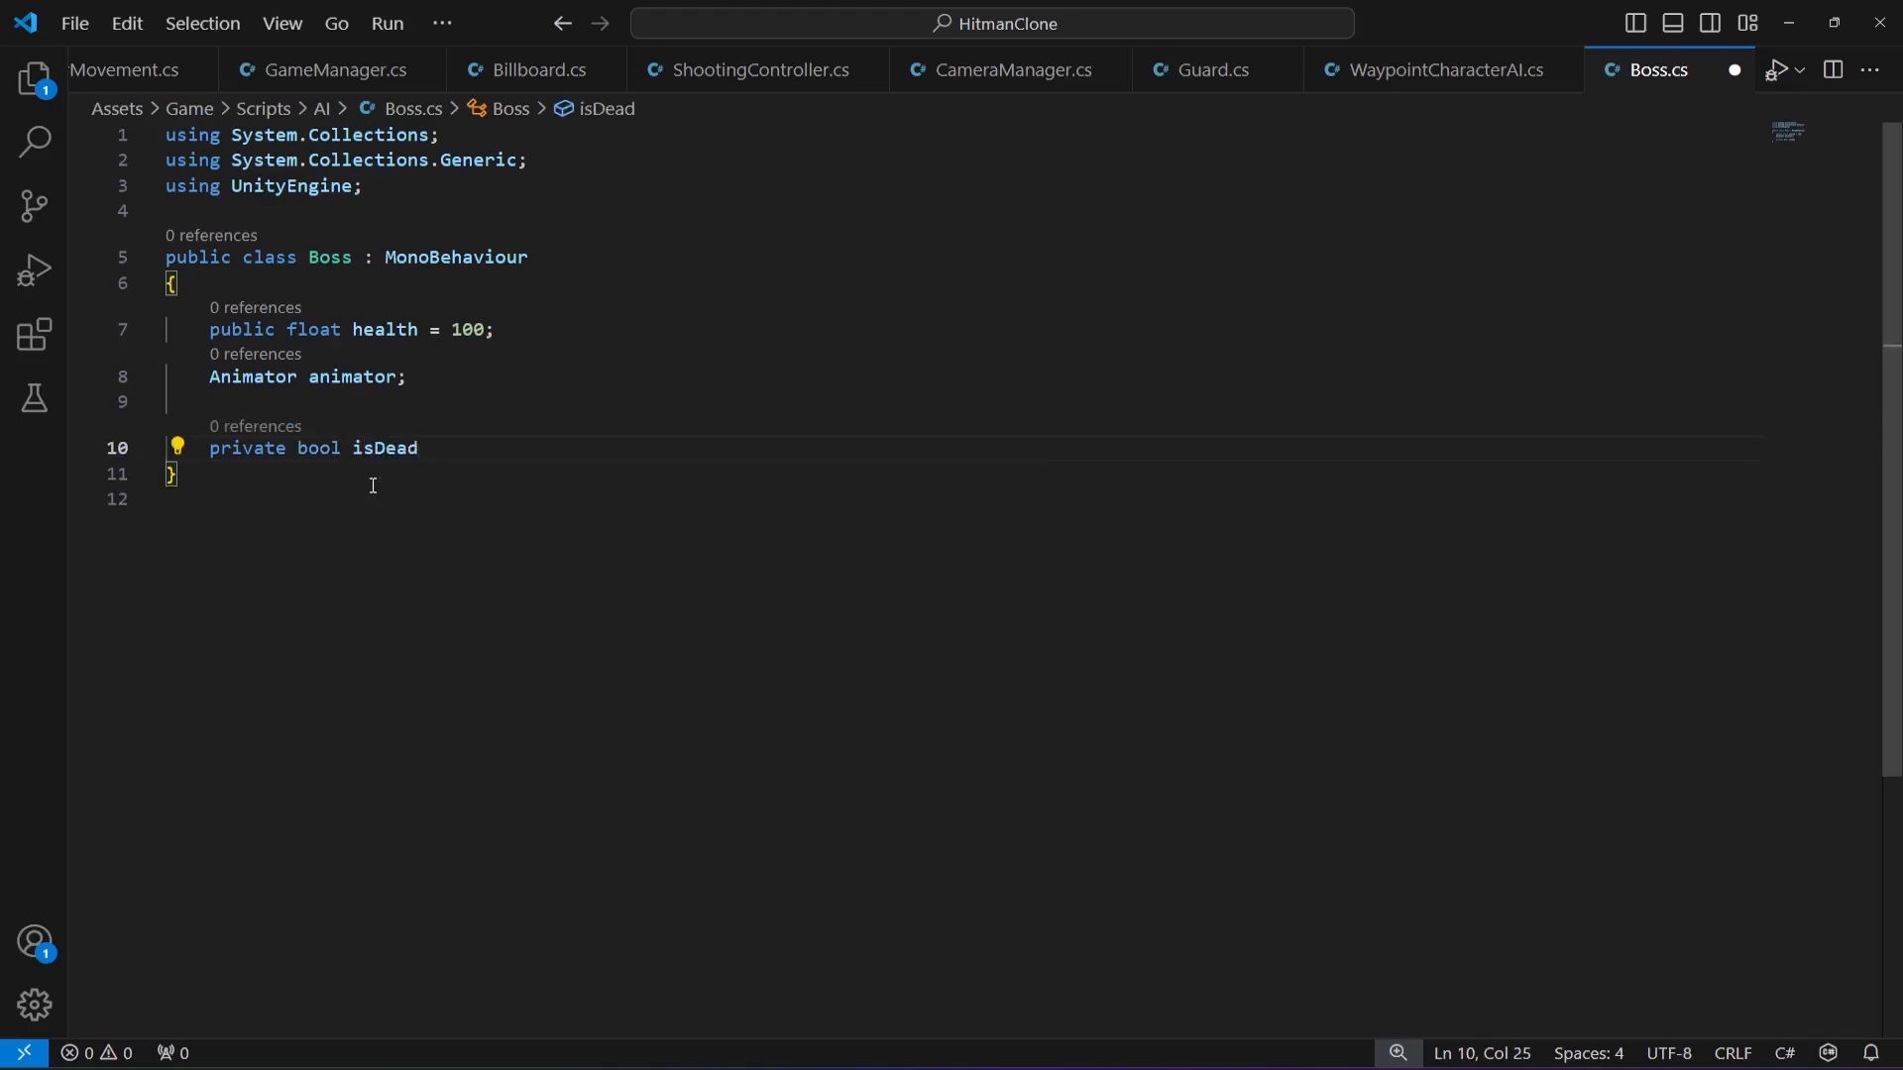
text(= false;)
key(Return)
- Add an empty Start method below the fields, without its summary comment
key(Return)
key(Return)
text(Sta)
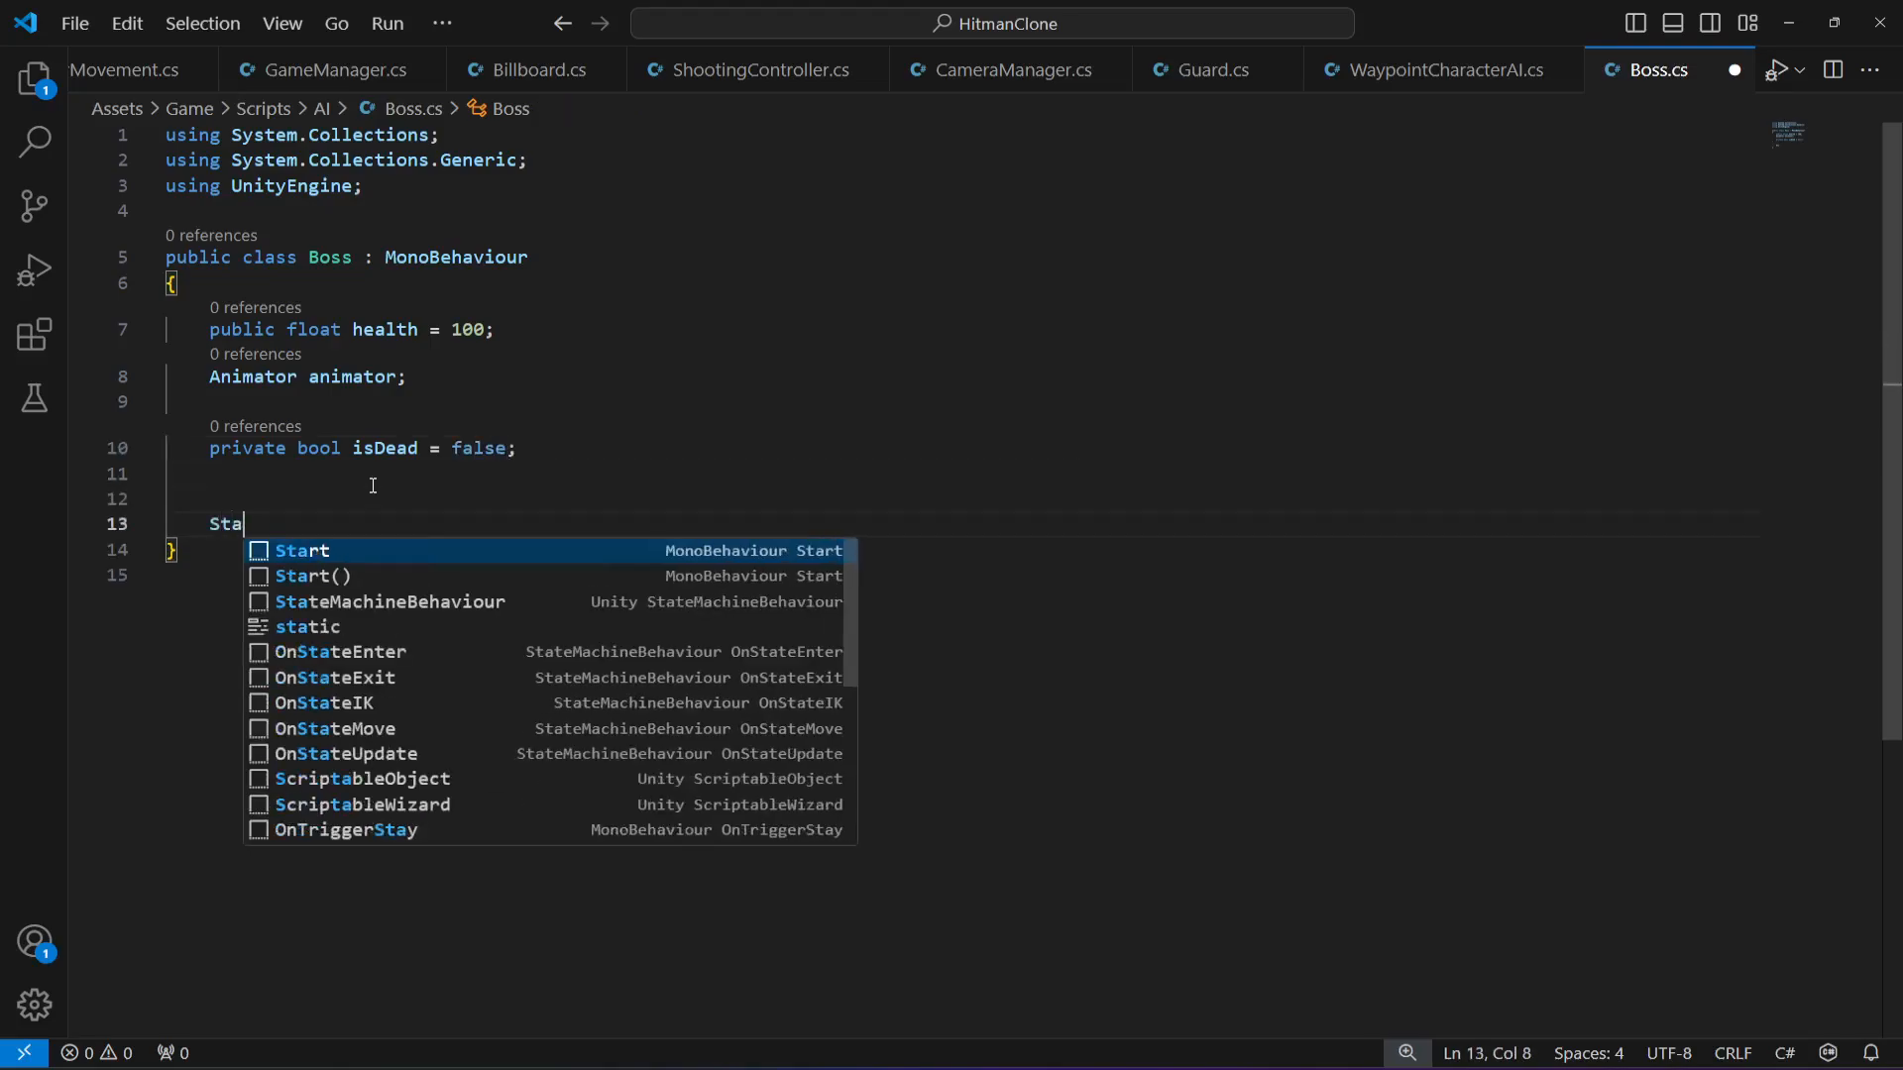
key(Down)
key(Return)
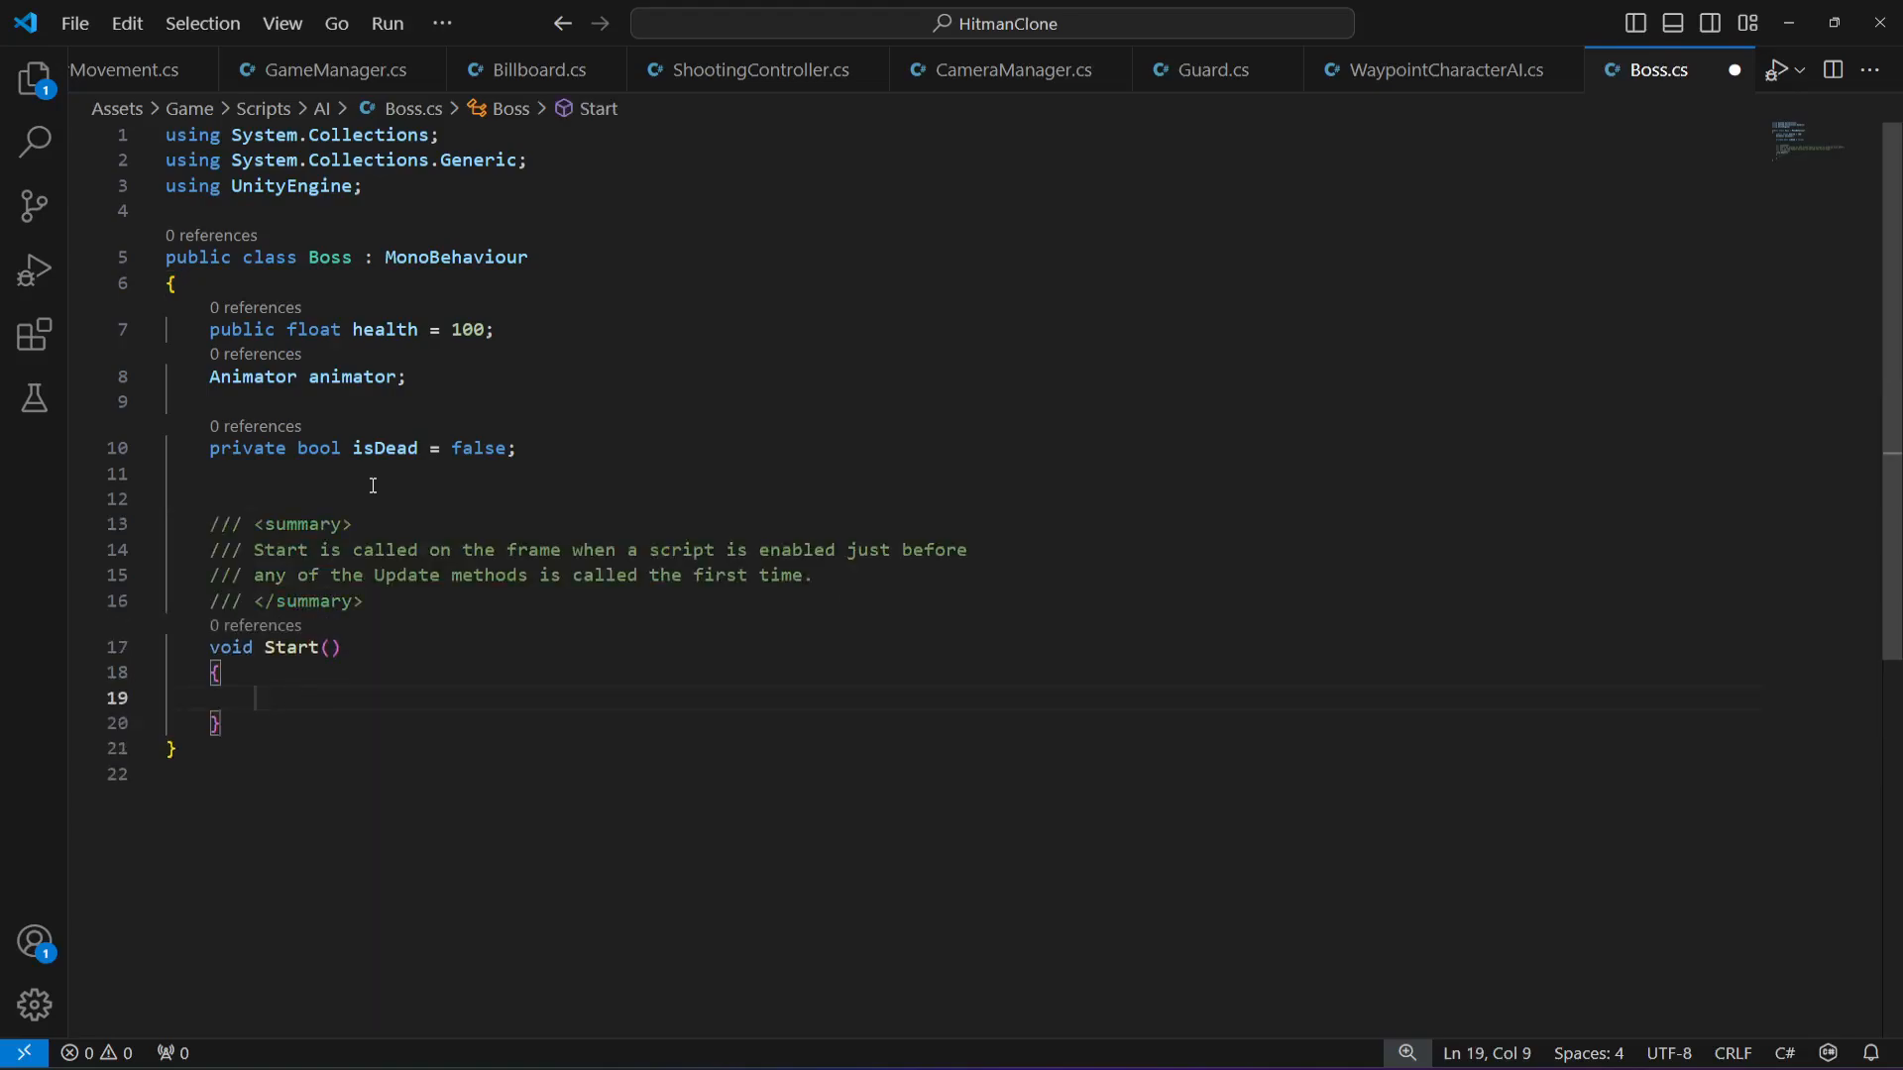
drag(385, 602, 170, 500)
key(BackSpace)
key(BackSpace)
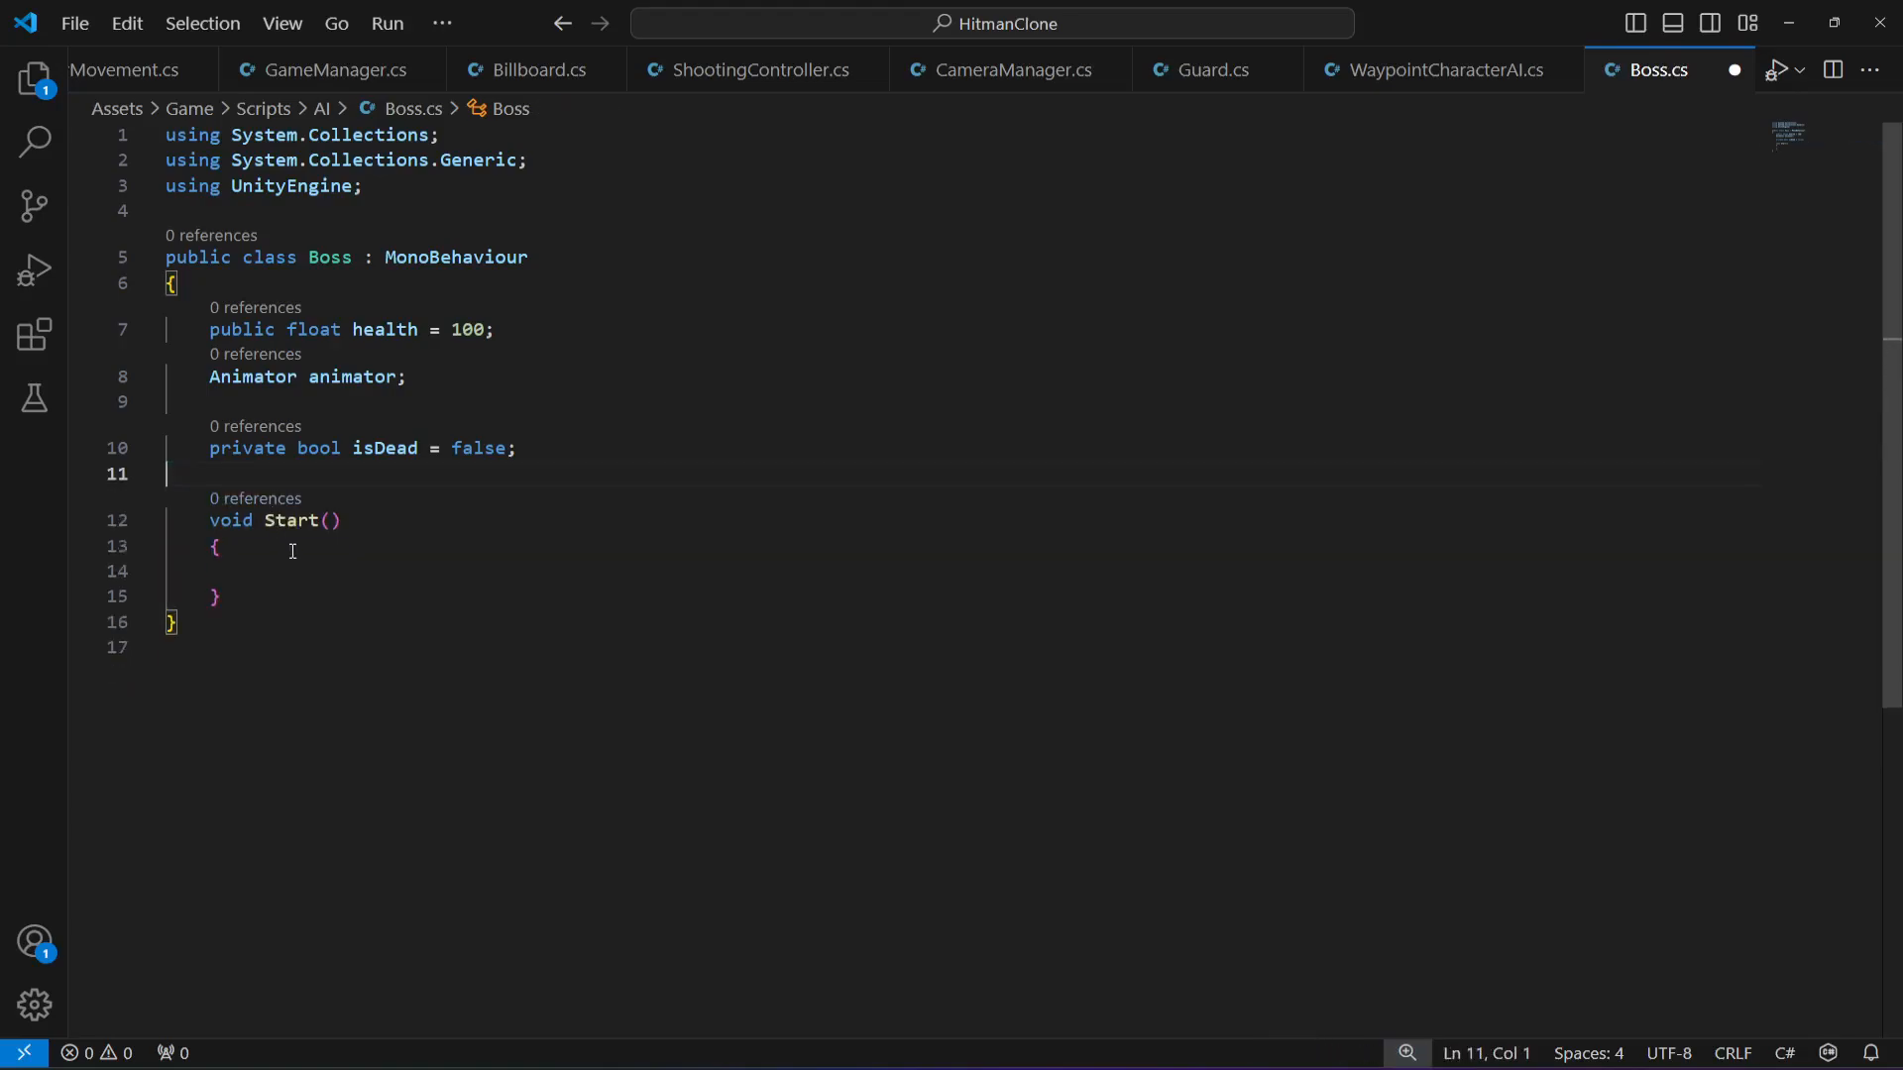
- Inside Start, assign animator with GetComponent<Animator>()
click(309, 582)
text(animator =)
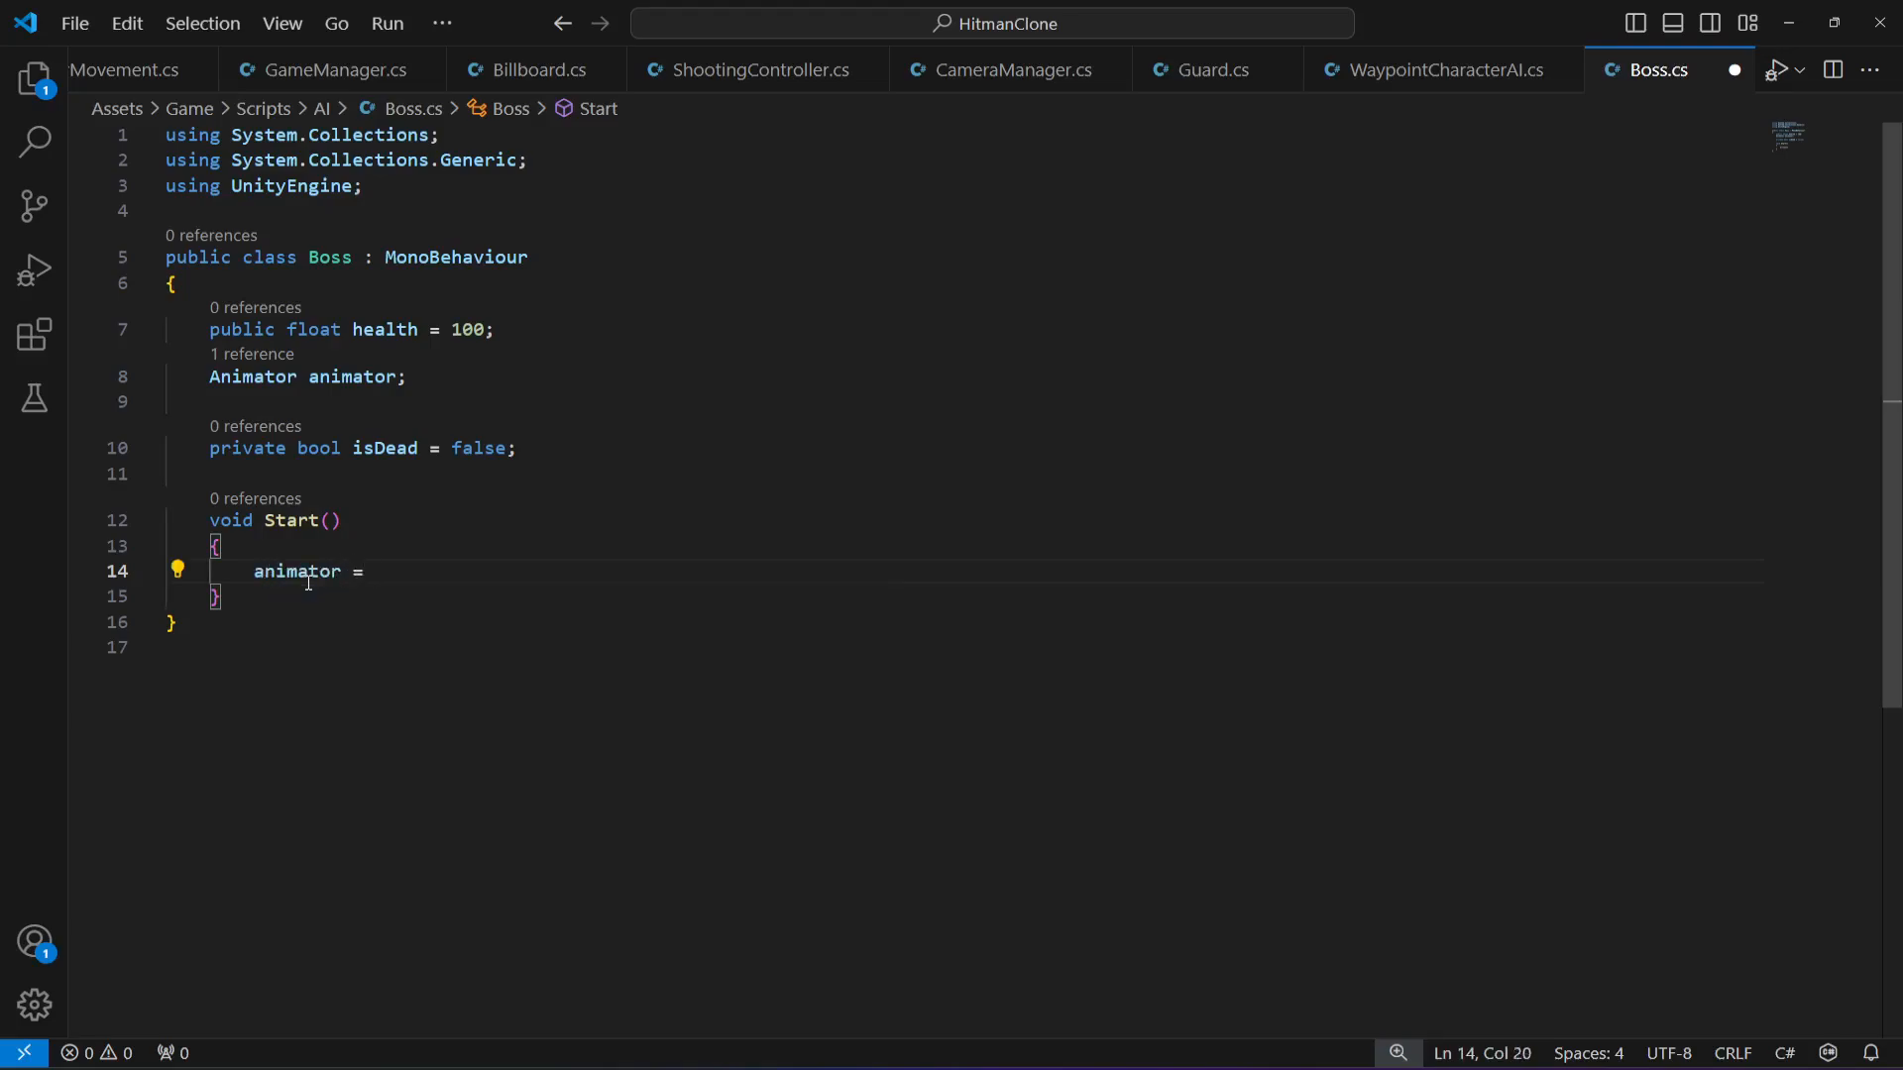
text(Get )
text(Componen)
text(t)
text(<Anim)
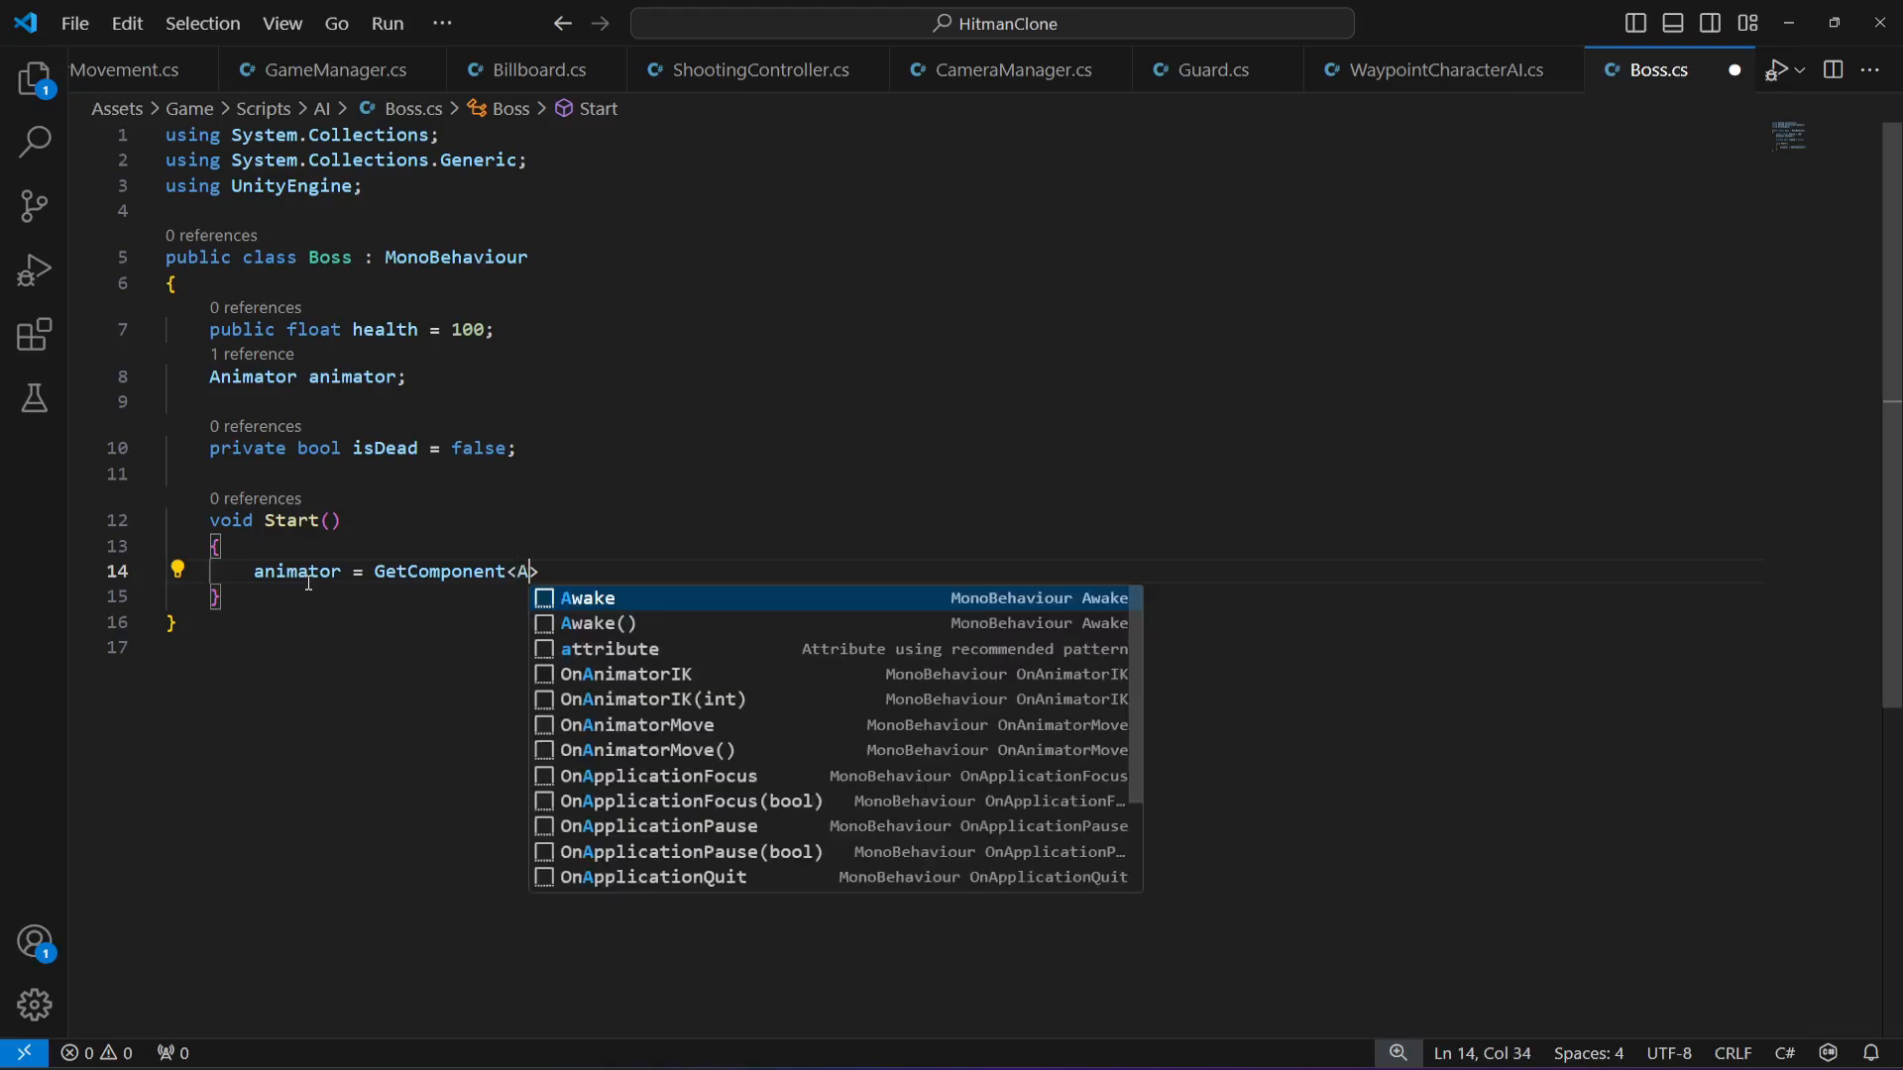
text(ator)
text(>()
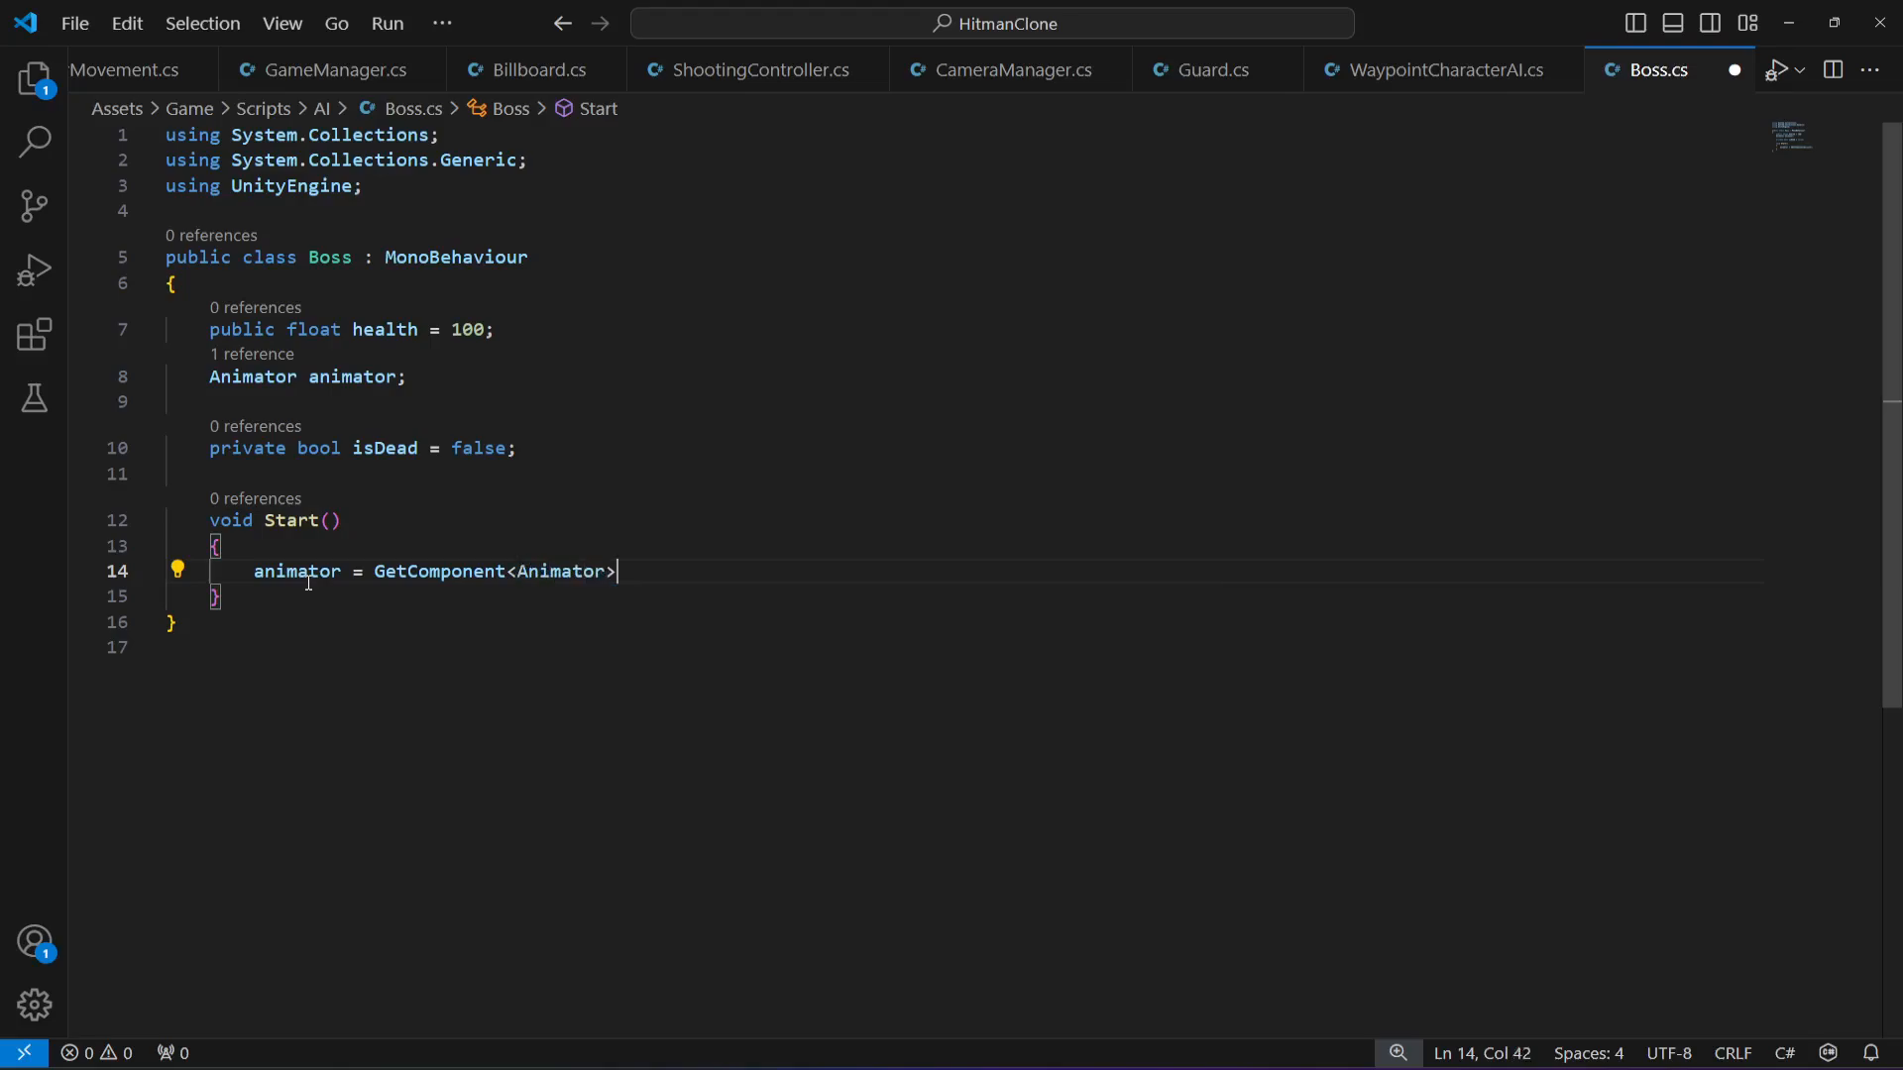
text();)
- Copy the characterHitDamage and characterDie methods from Guard.cs and paste them below Start in Boss.cs
key(Down)
key(Return)
key(Return)
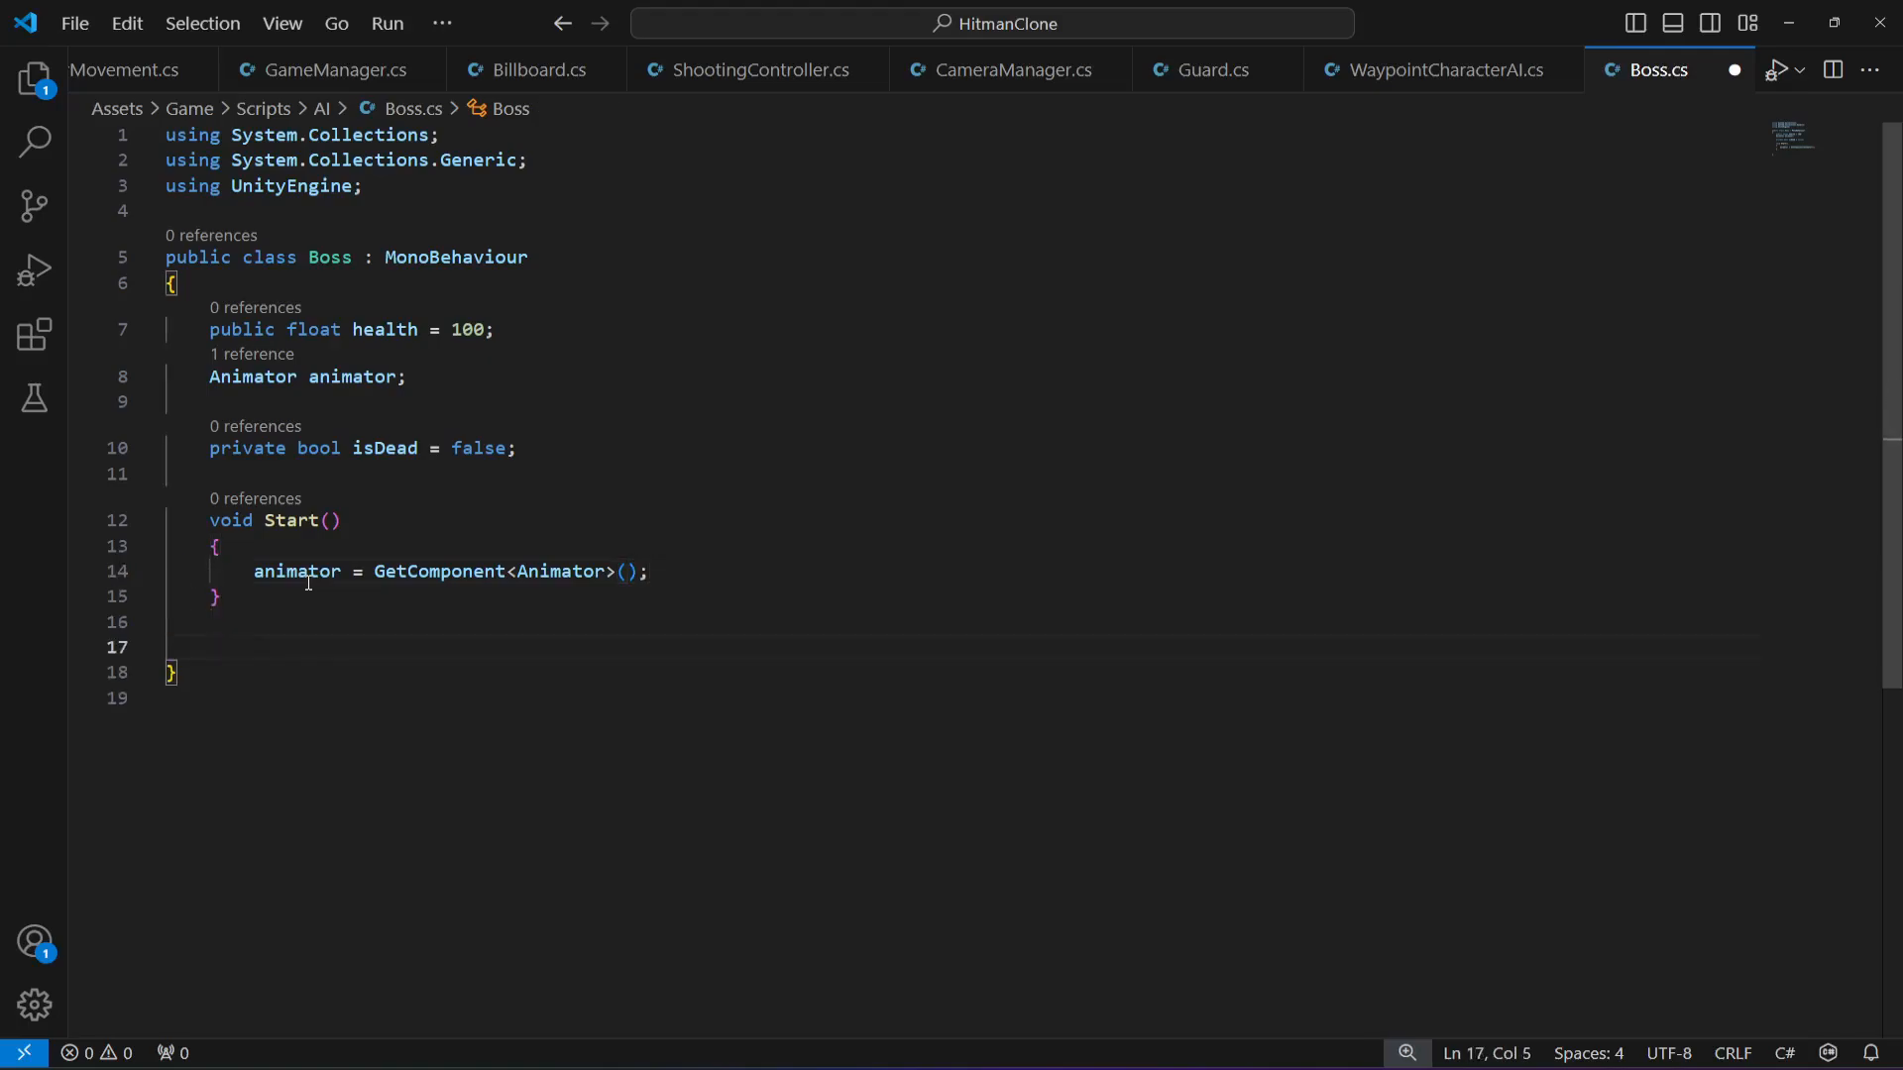
click(1211, 70)
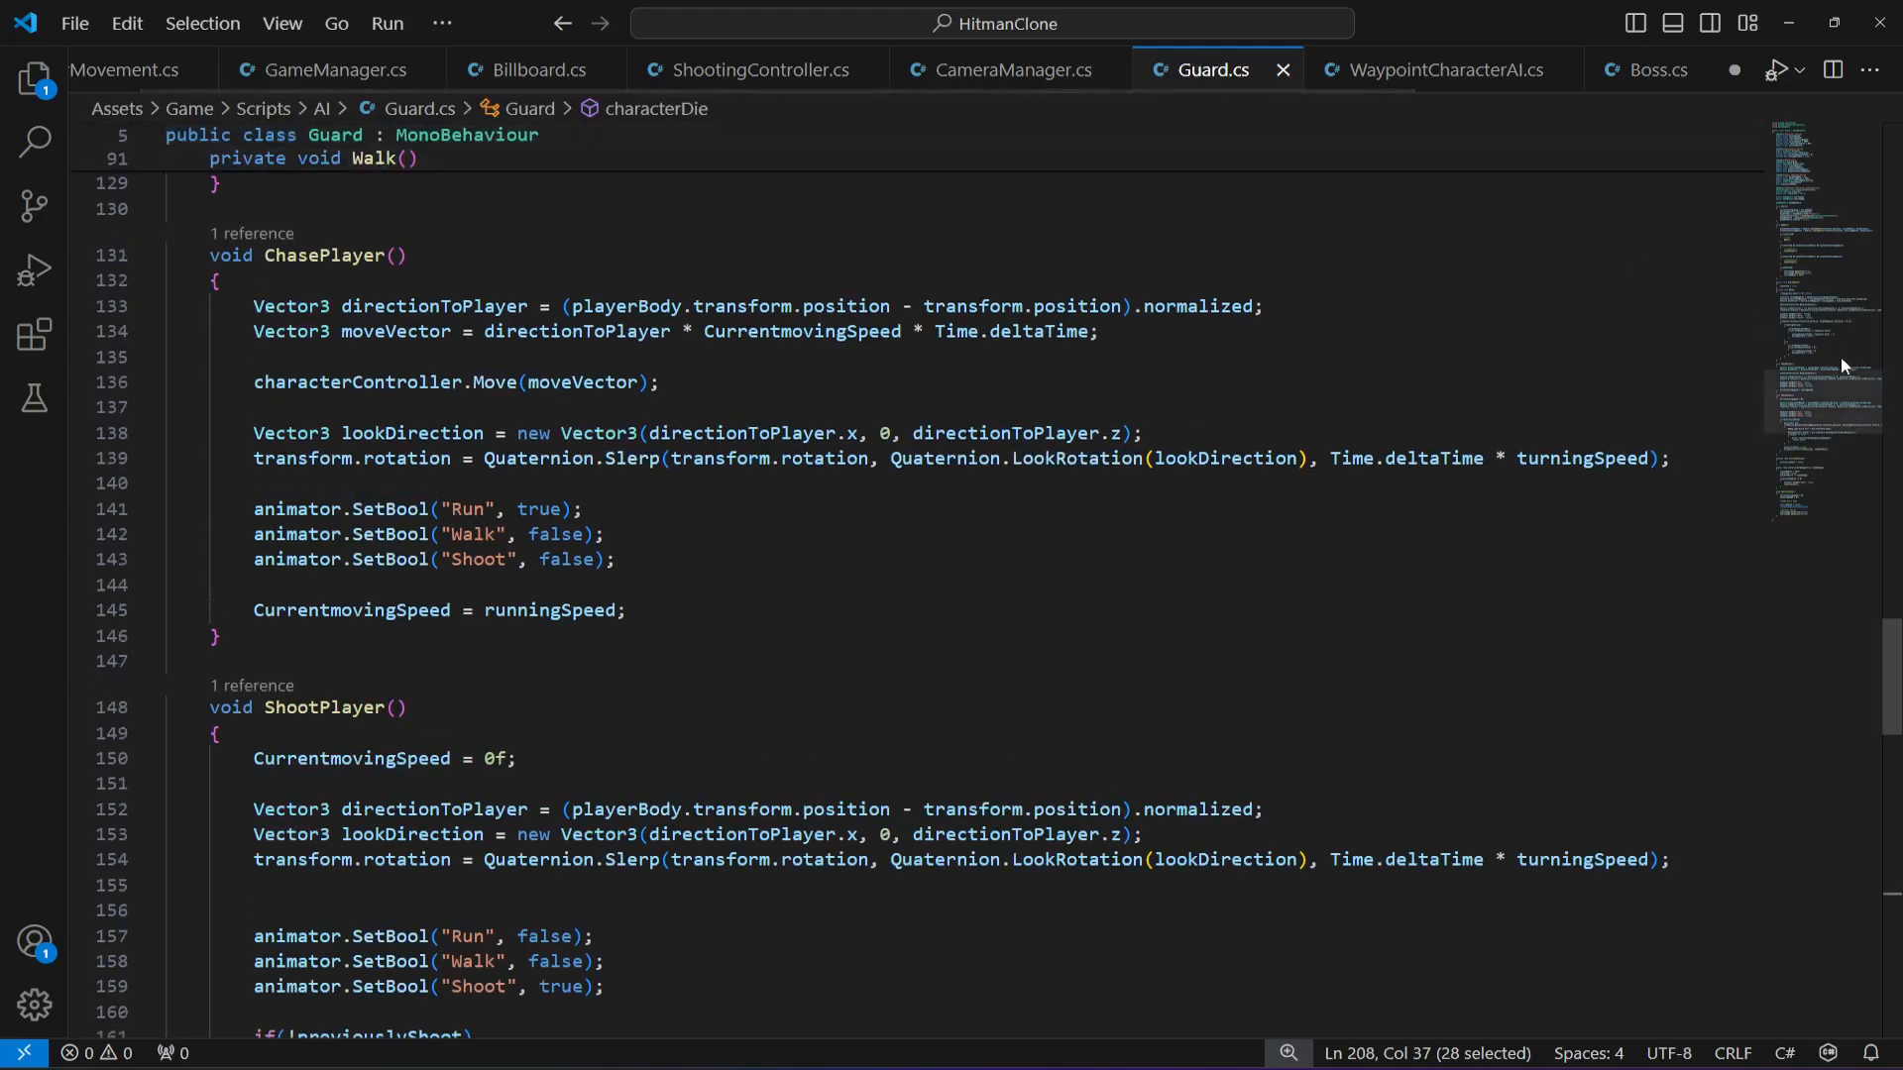
click(1828, 461)
scroll(1828, 461, down, 6)
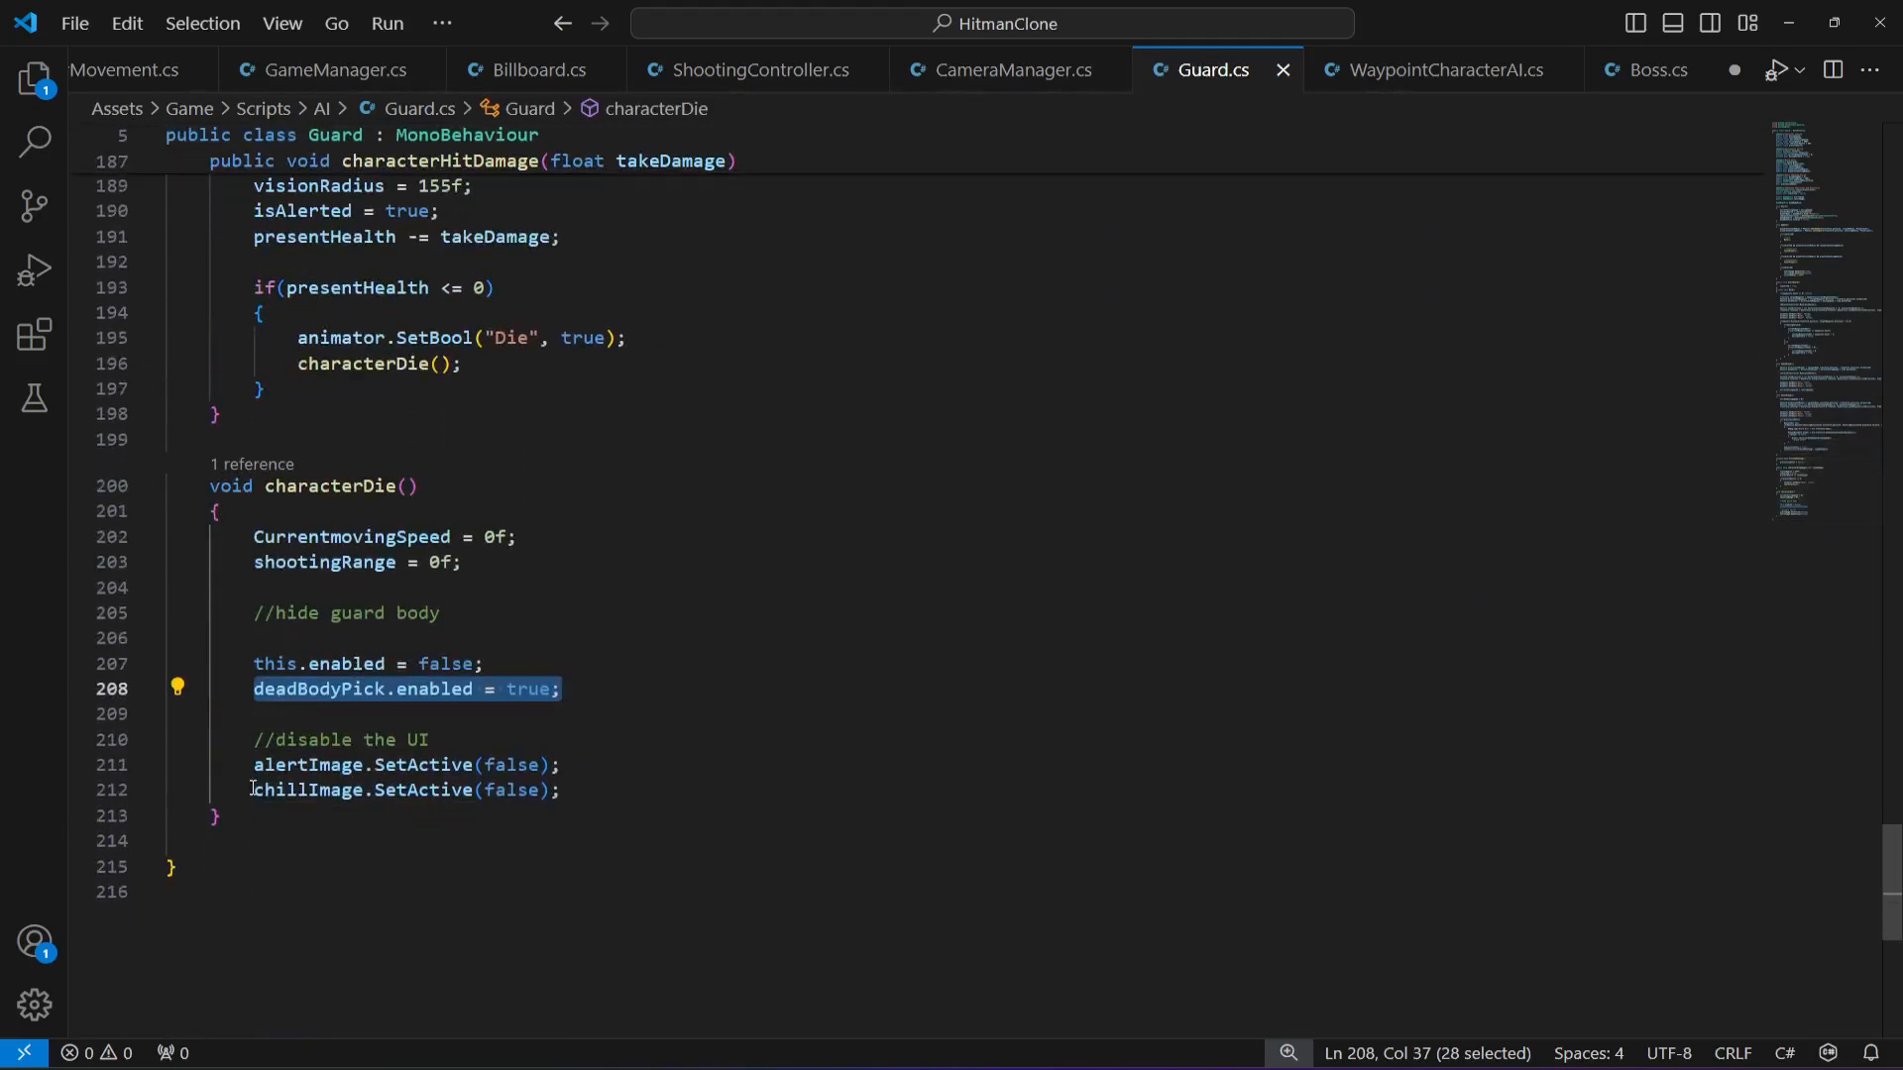
drag(238, 816, 222, 434)
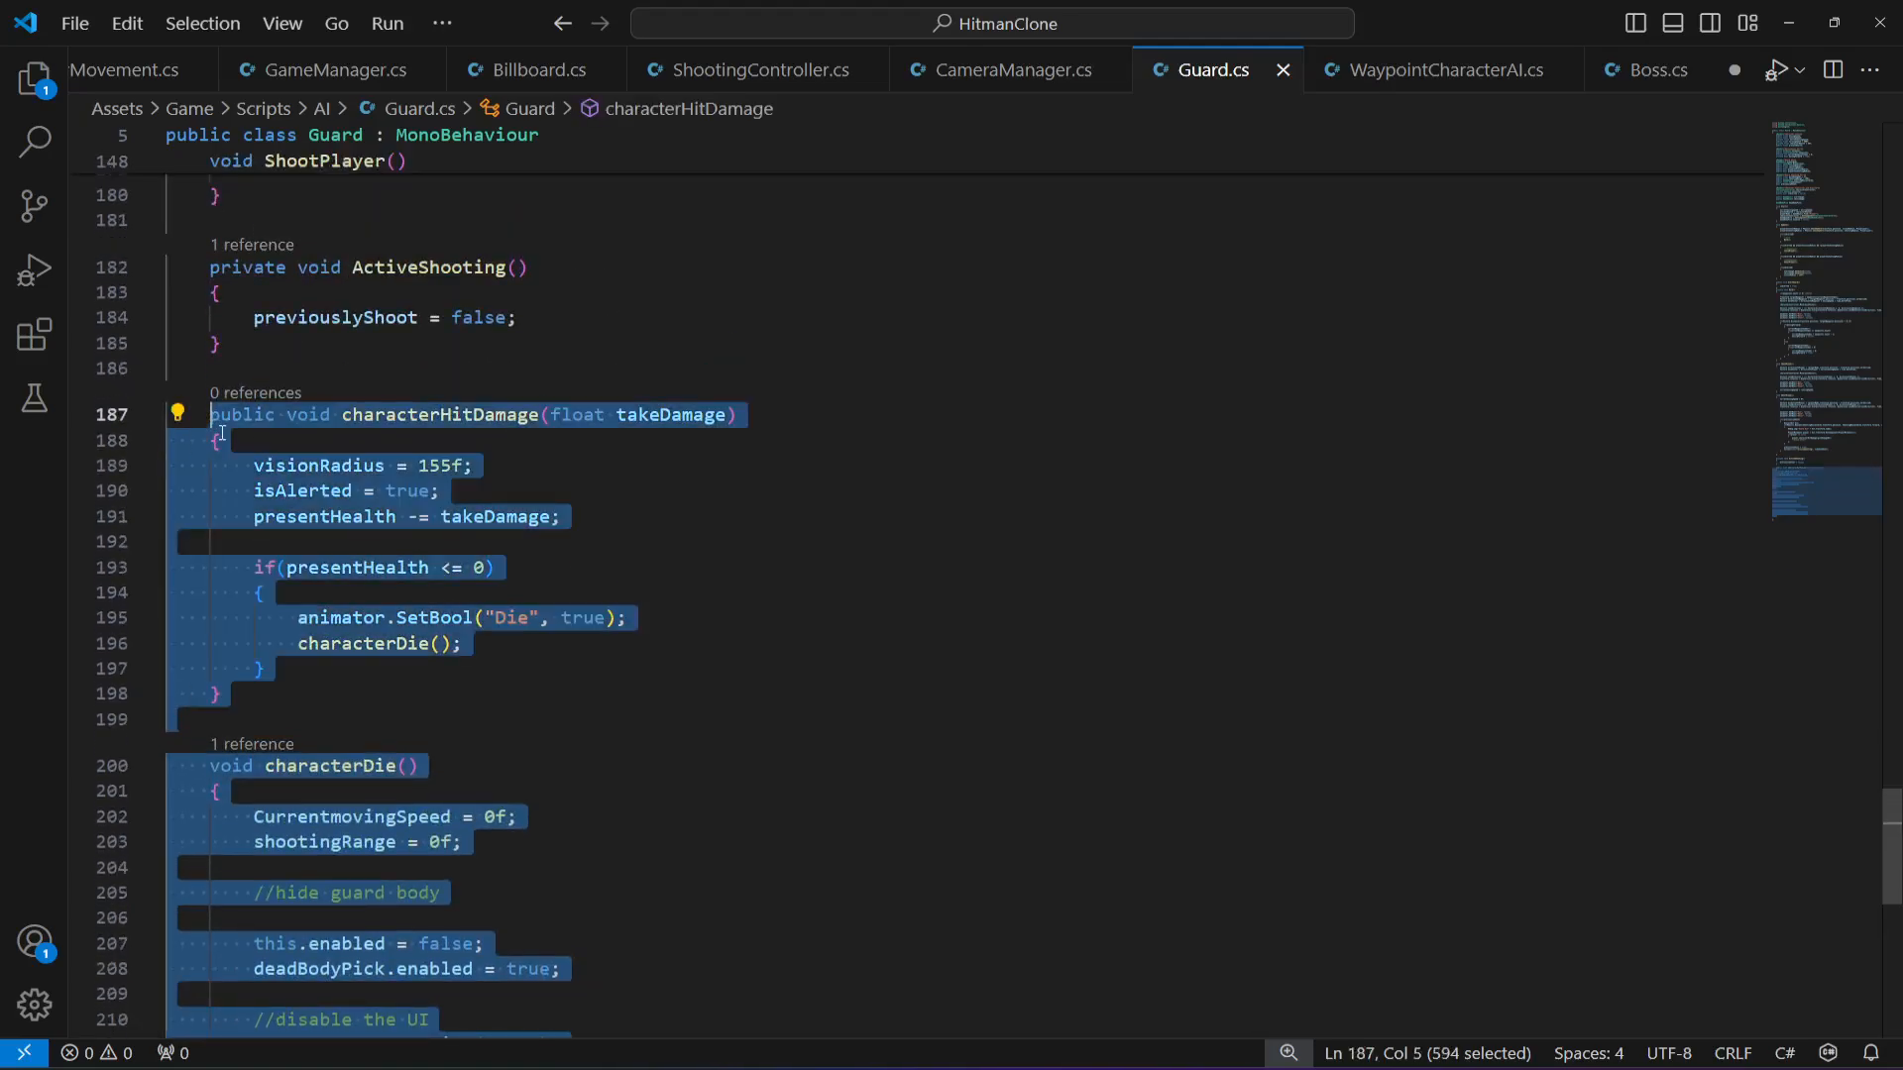
key(ctrl+c)
click(1645, 69)
key(ctrl+v)
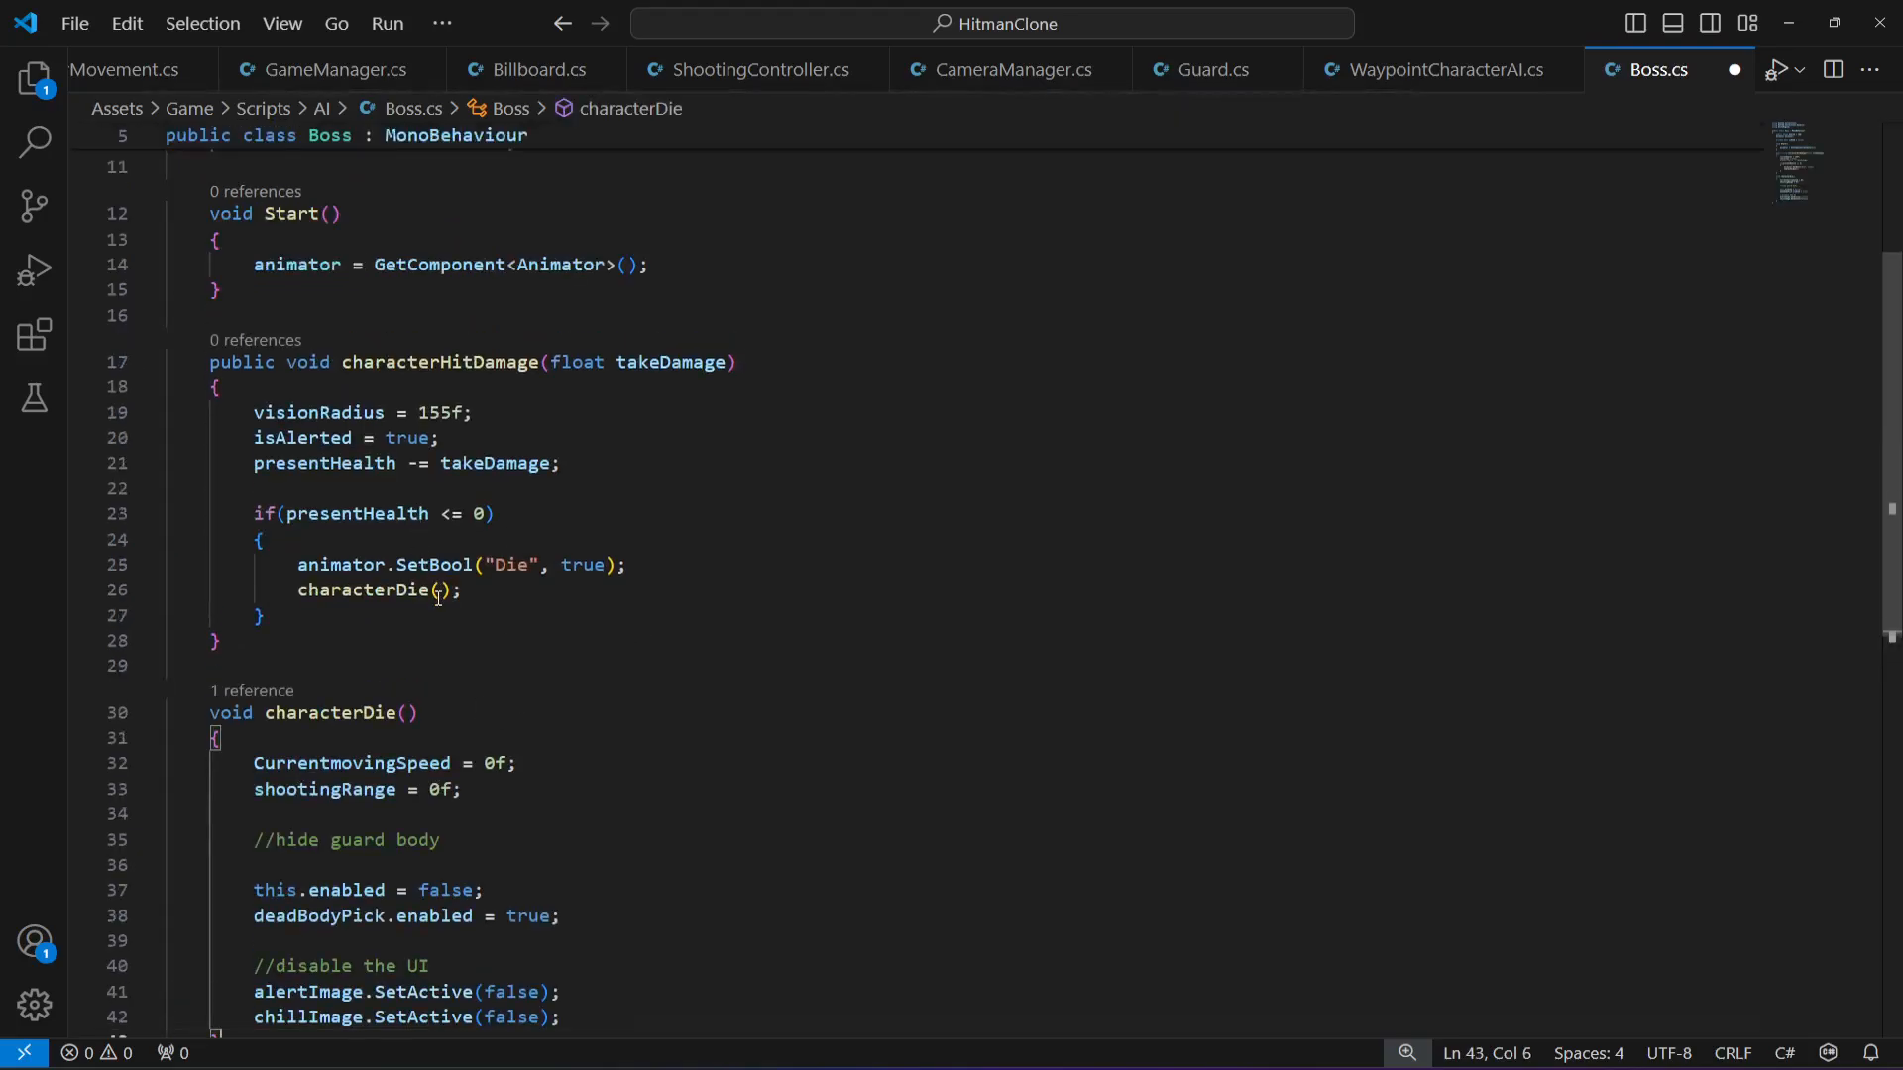
- Delete the visionRadius, isAlerted and presentHealth -= takeDamage lines from the start of characterHitDamage
scroll(439, 595, up, 2)
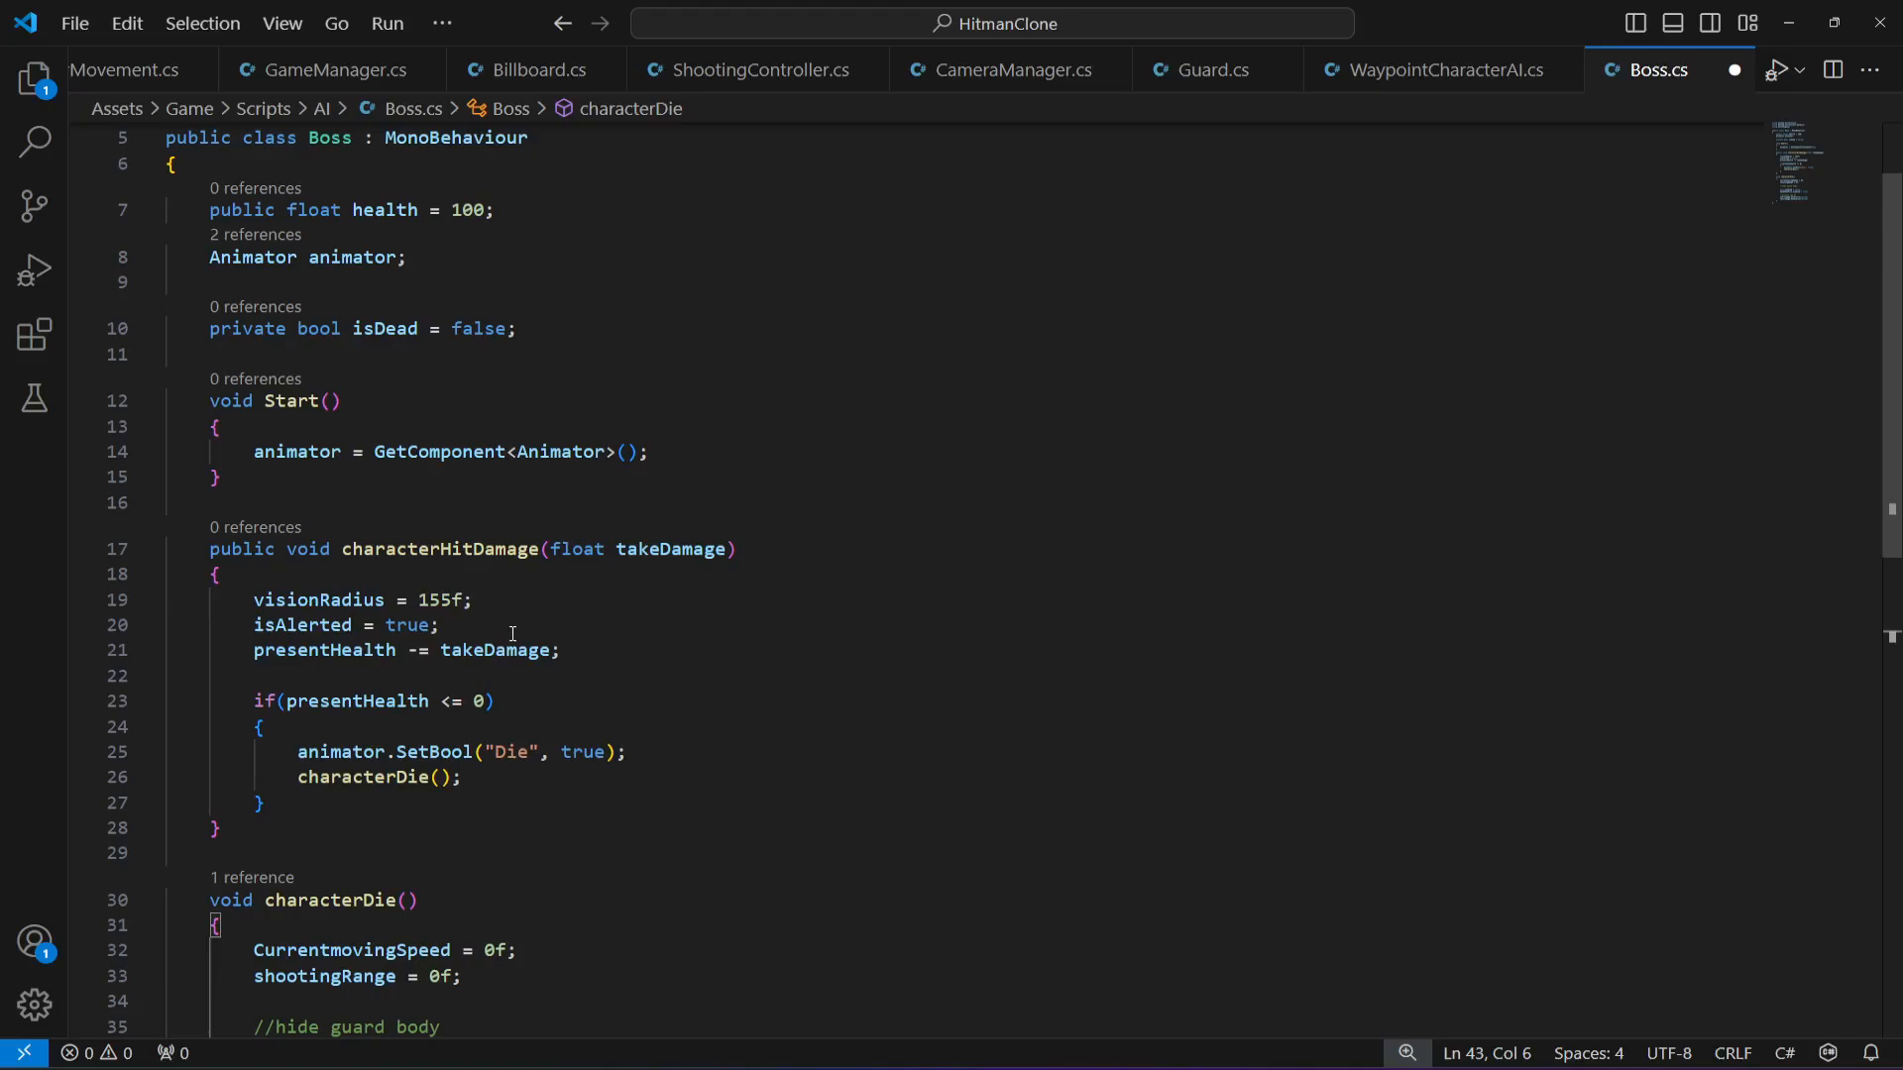
drag(607, 654, 170, 626)
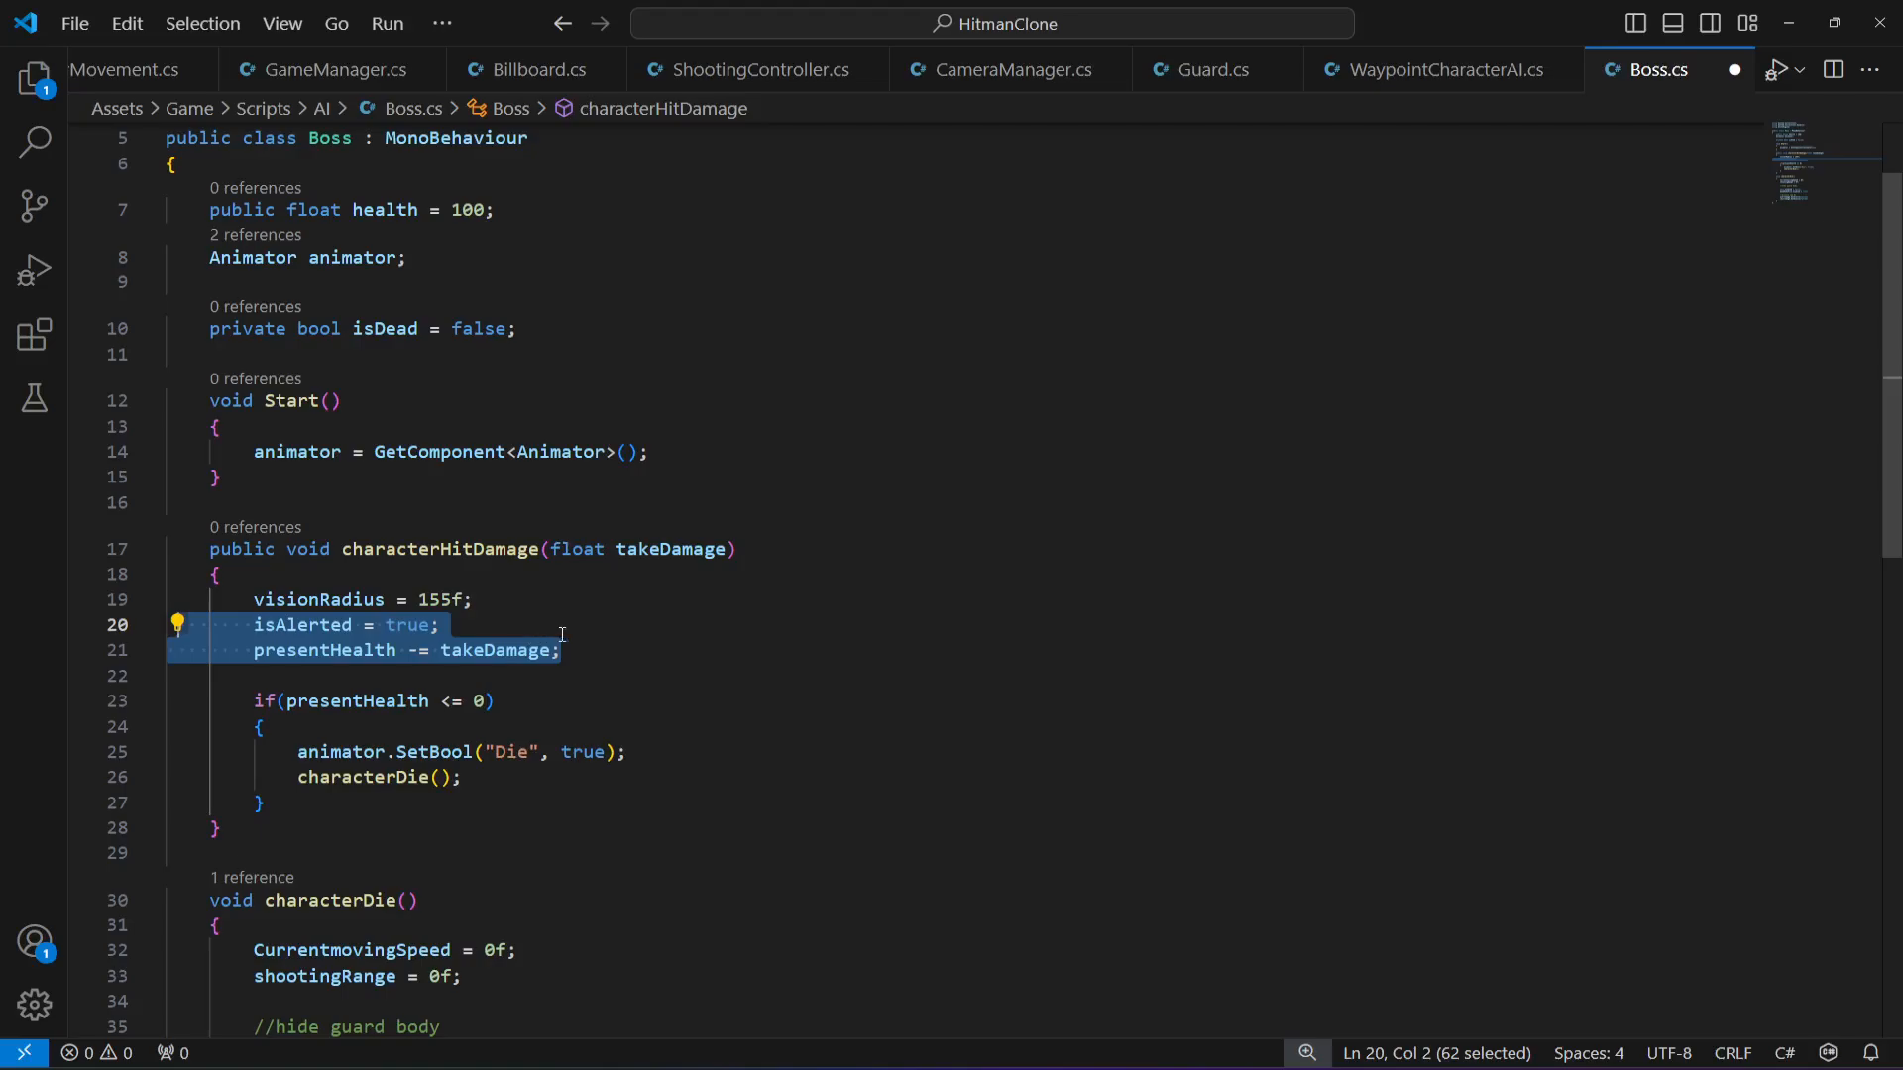
drag(583, 652, 166, 605)
key(BackSpace)
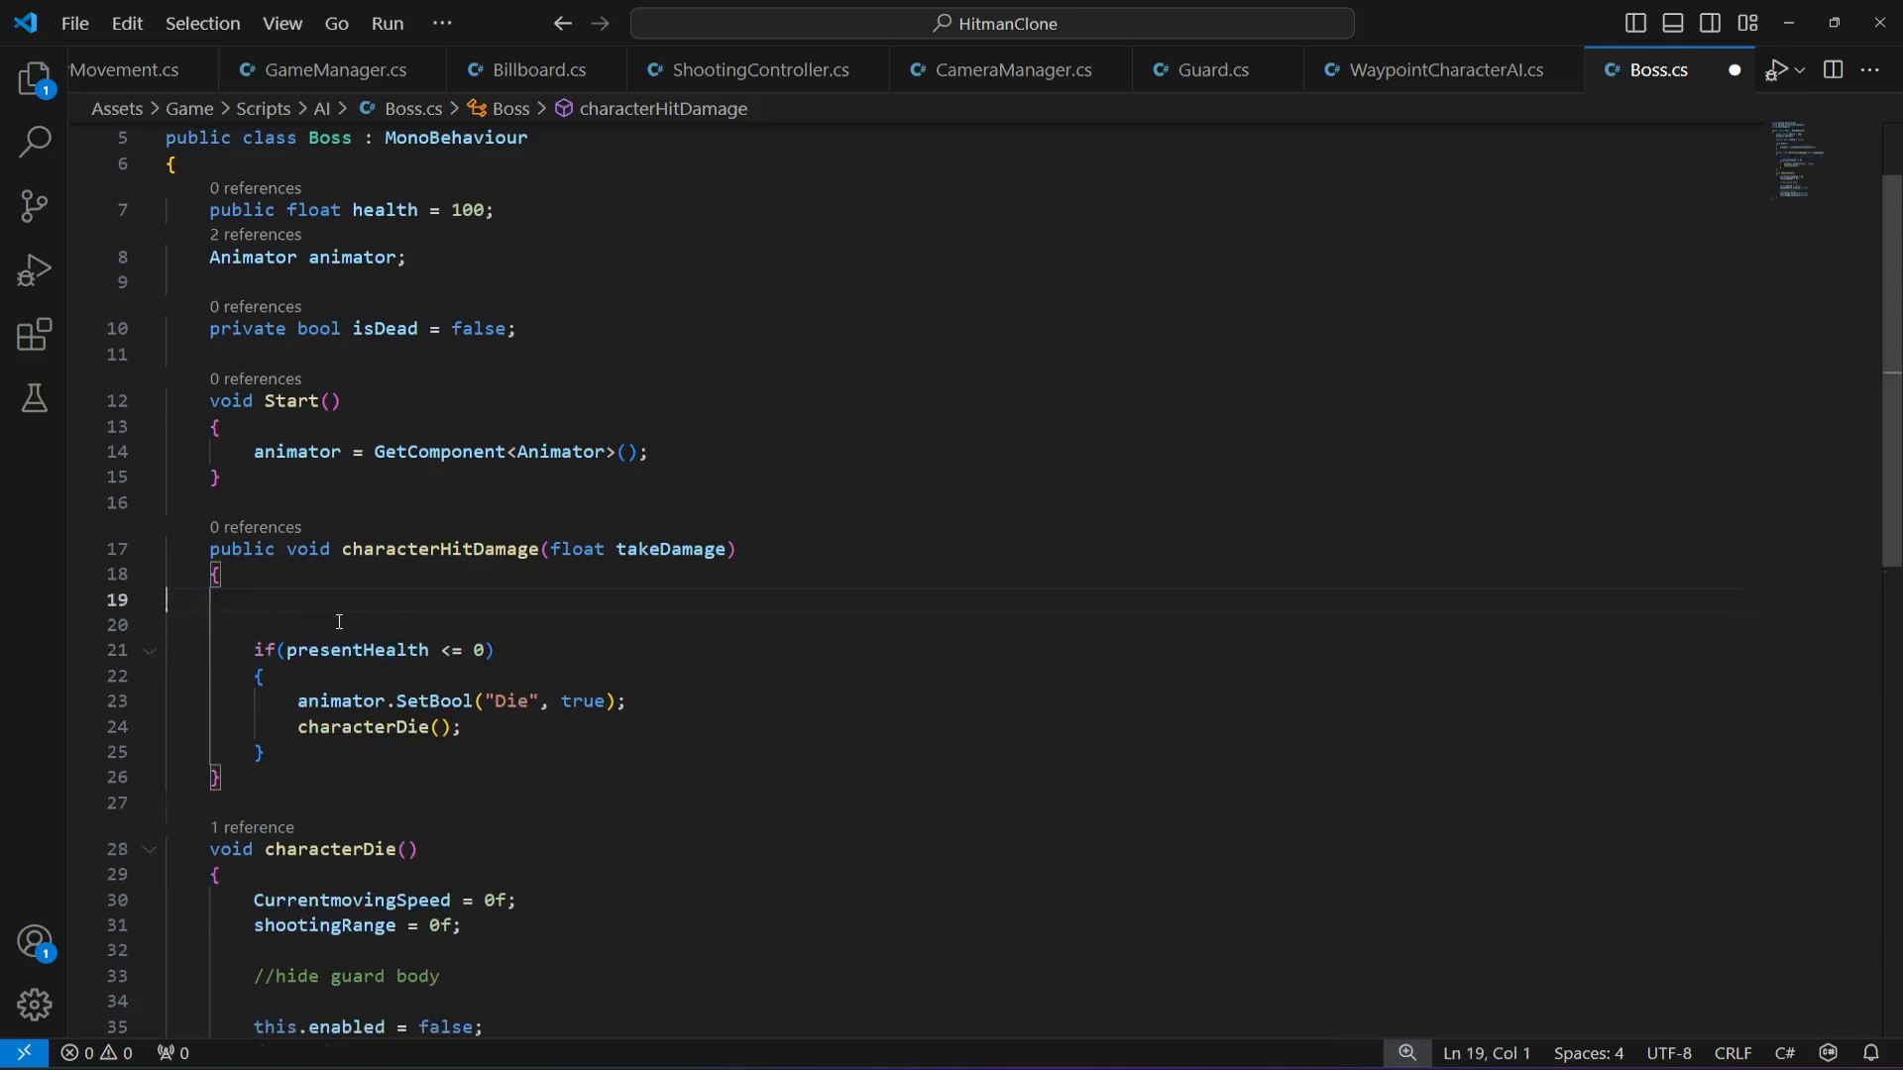
- Add the early exit if(isDead) return; as the first line of characterHitDamage
key(Tab)
key(Tab)
text(if()
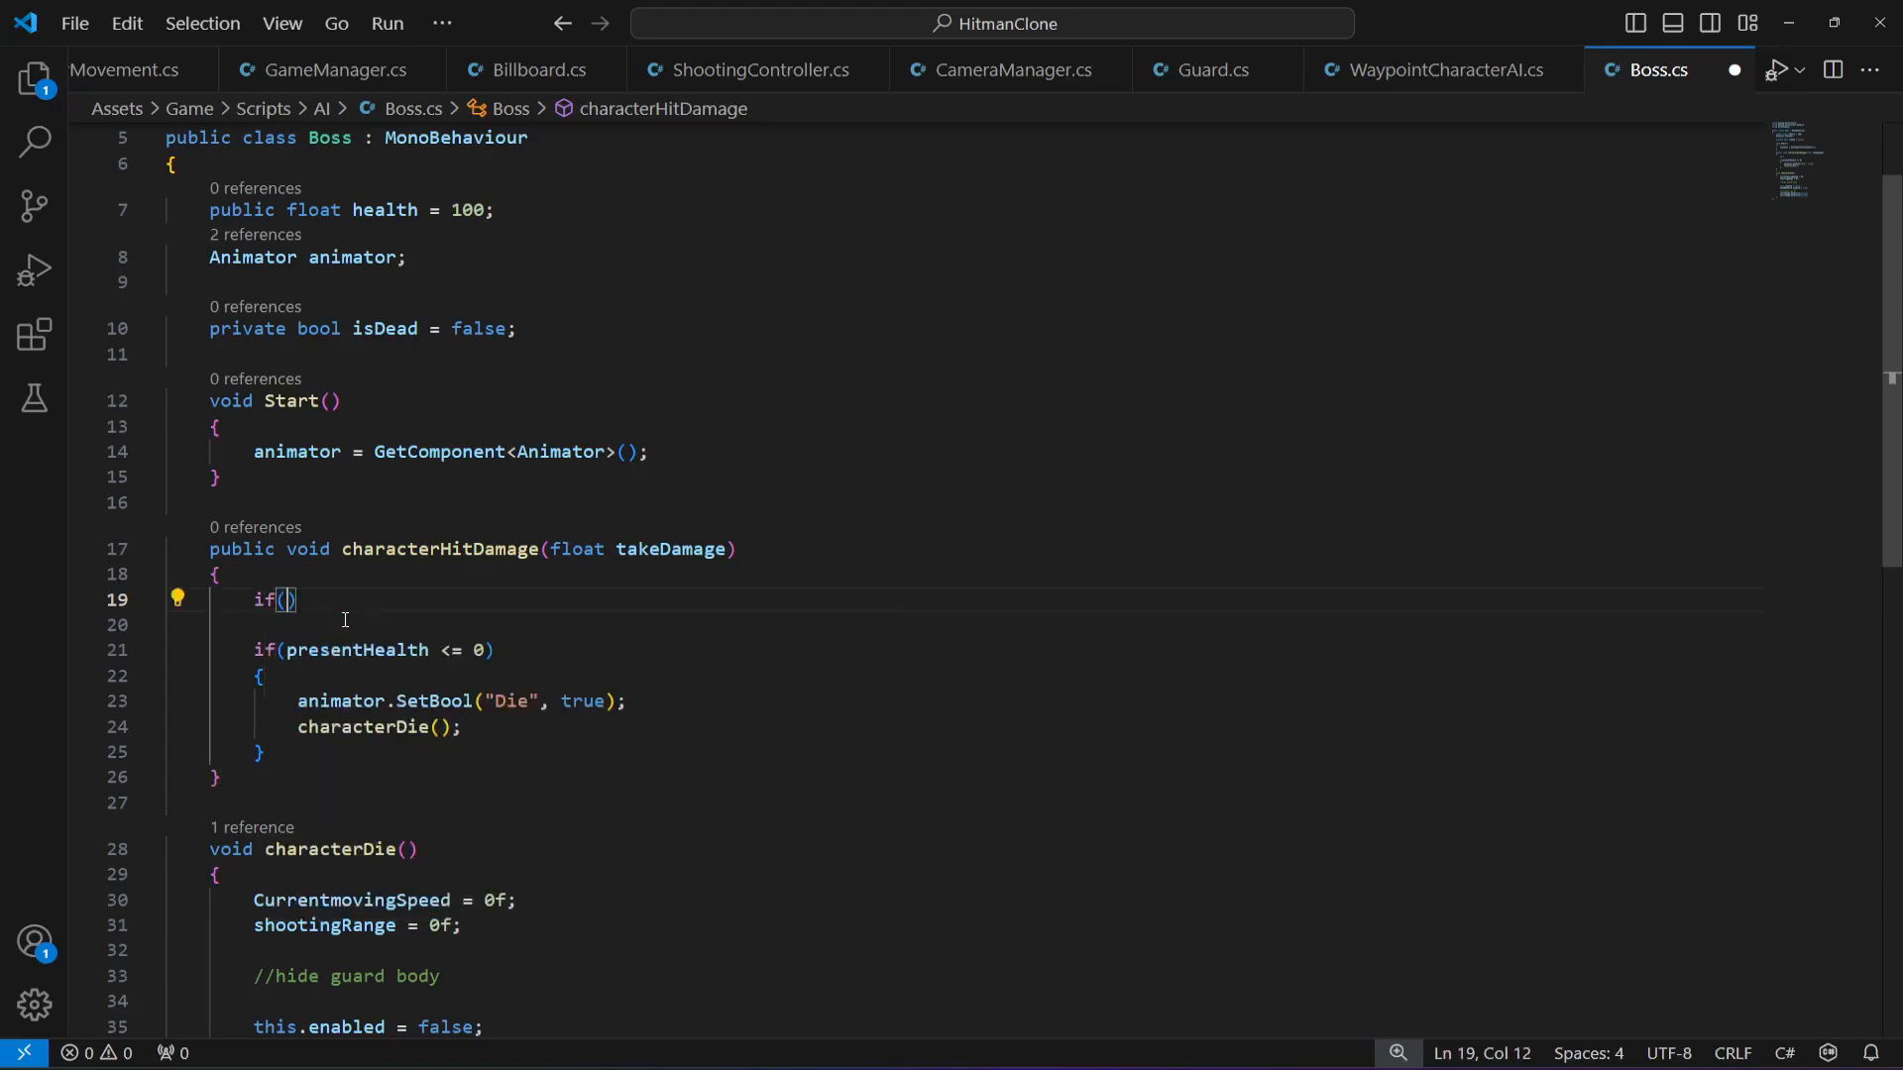
text(isDead) return)
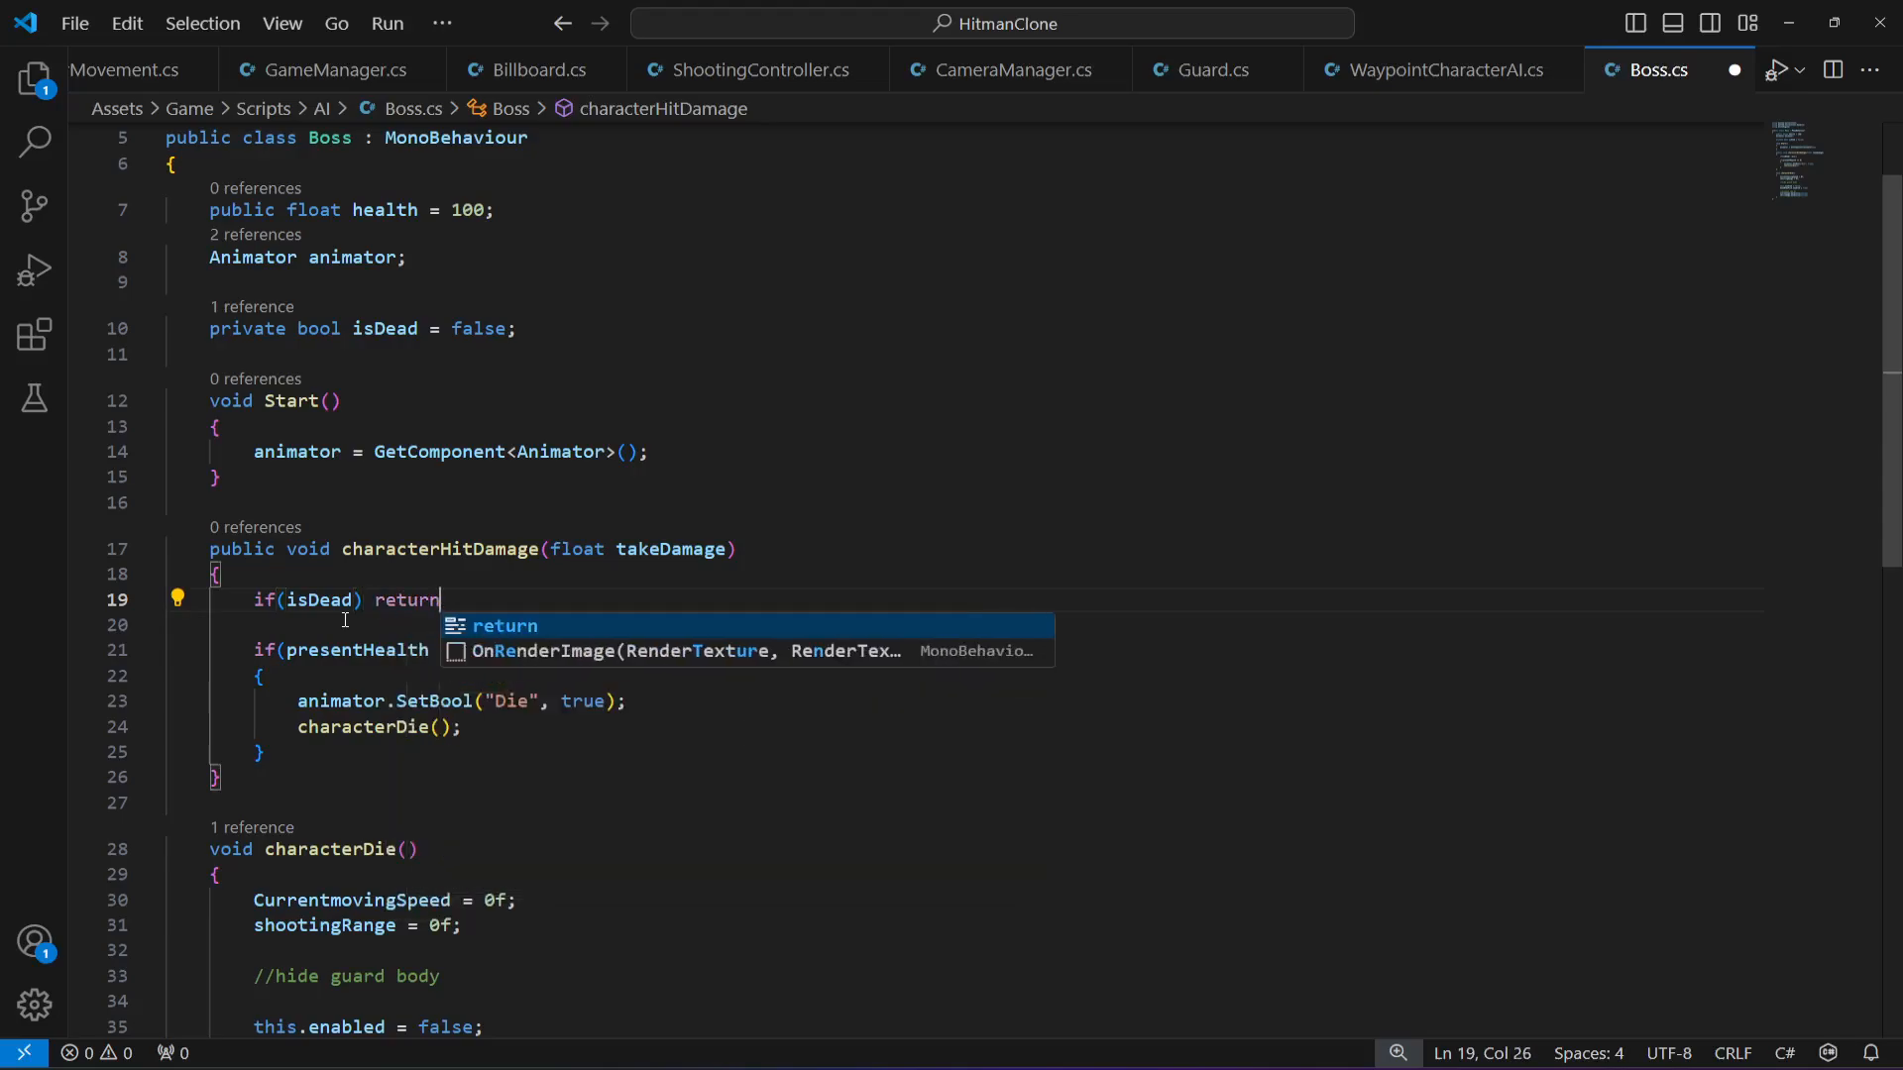
text(;)
- Below the isDead check in characterHitDamage, add the line health -= takeDamage;
key(Return)
key(Return)
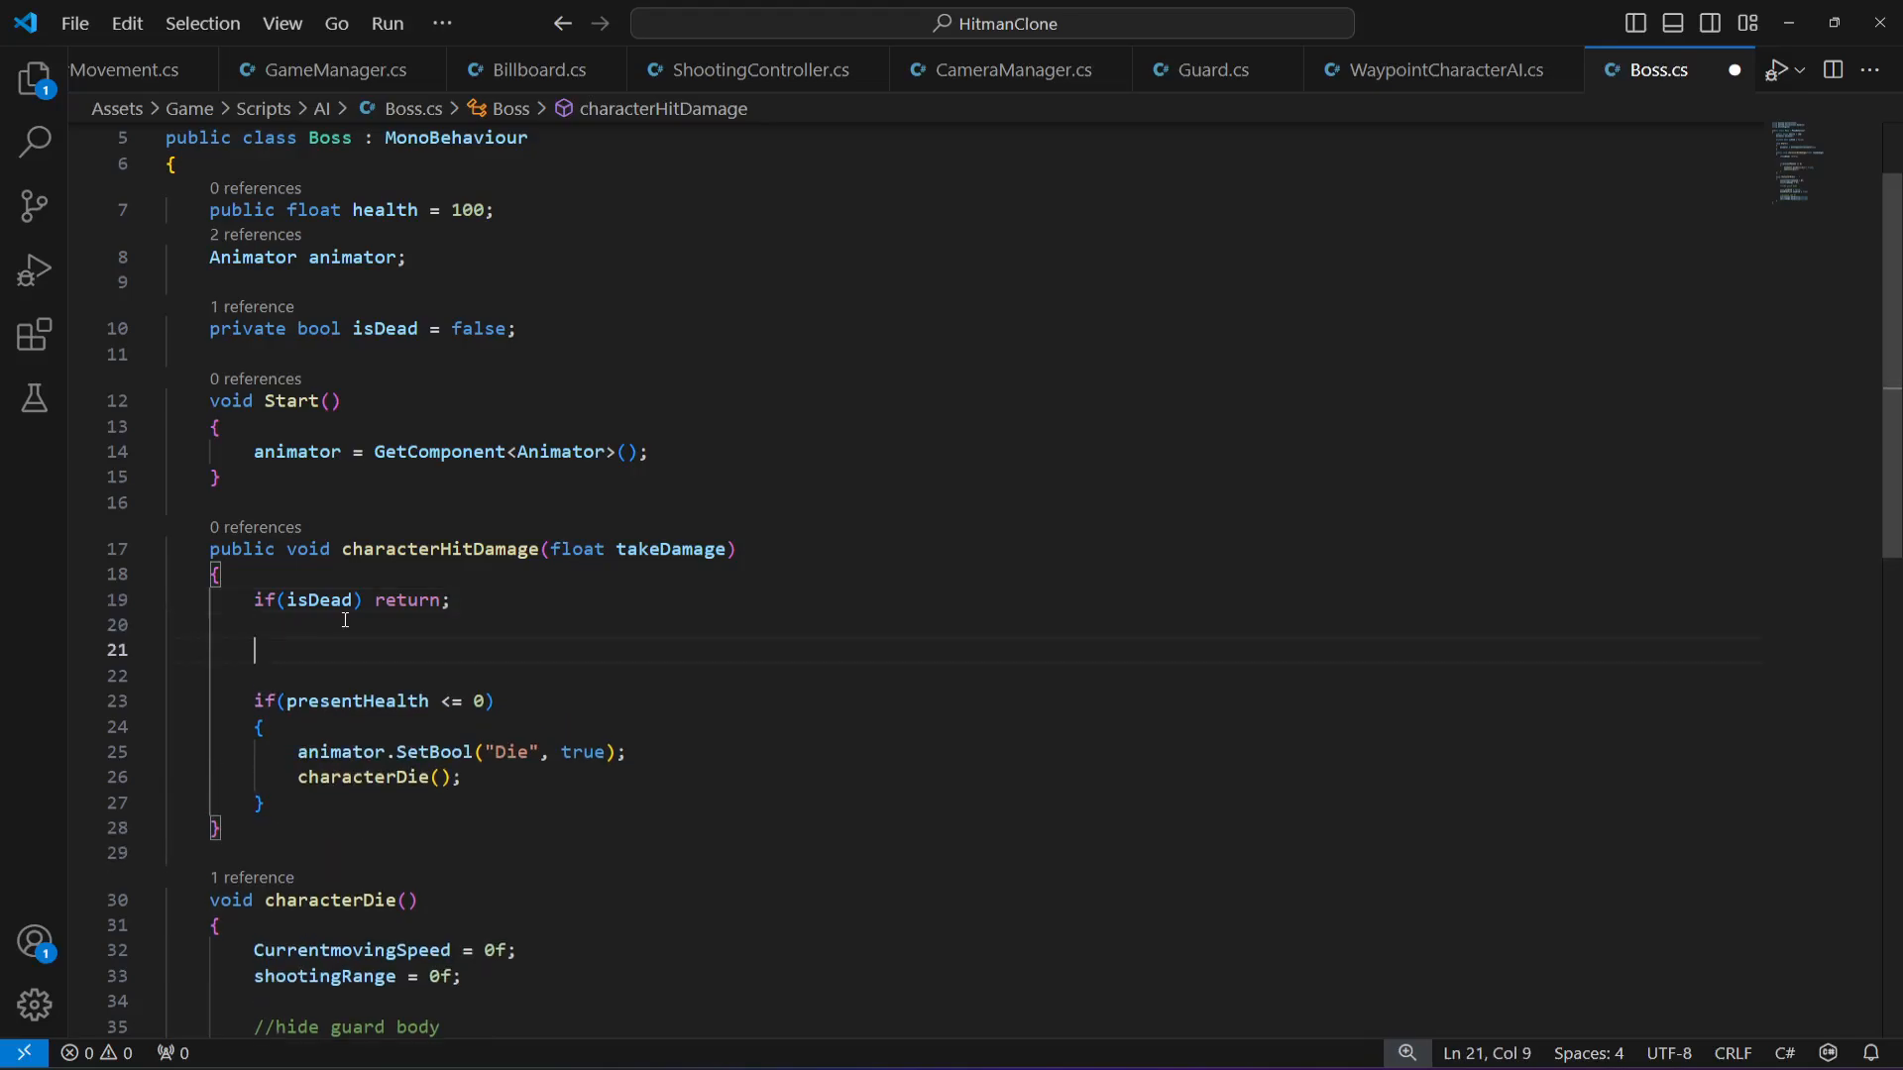
text(health)
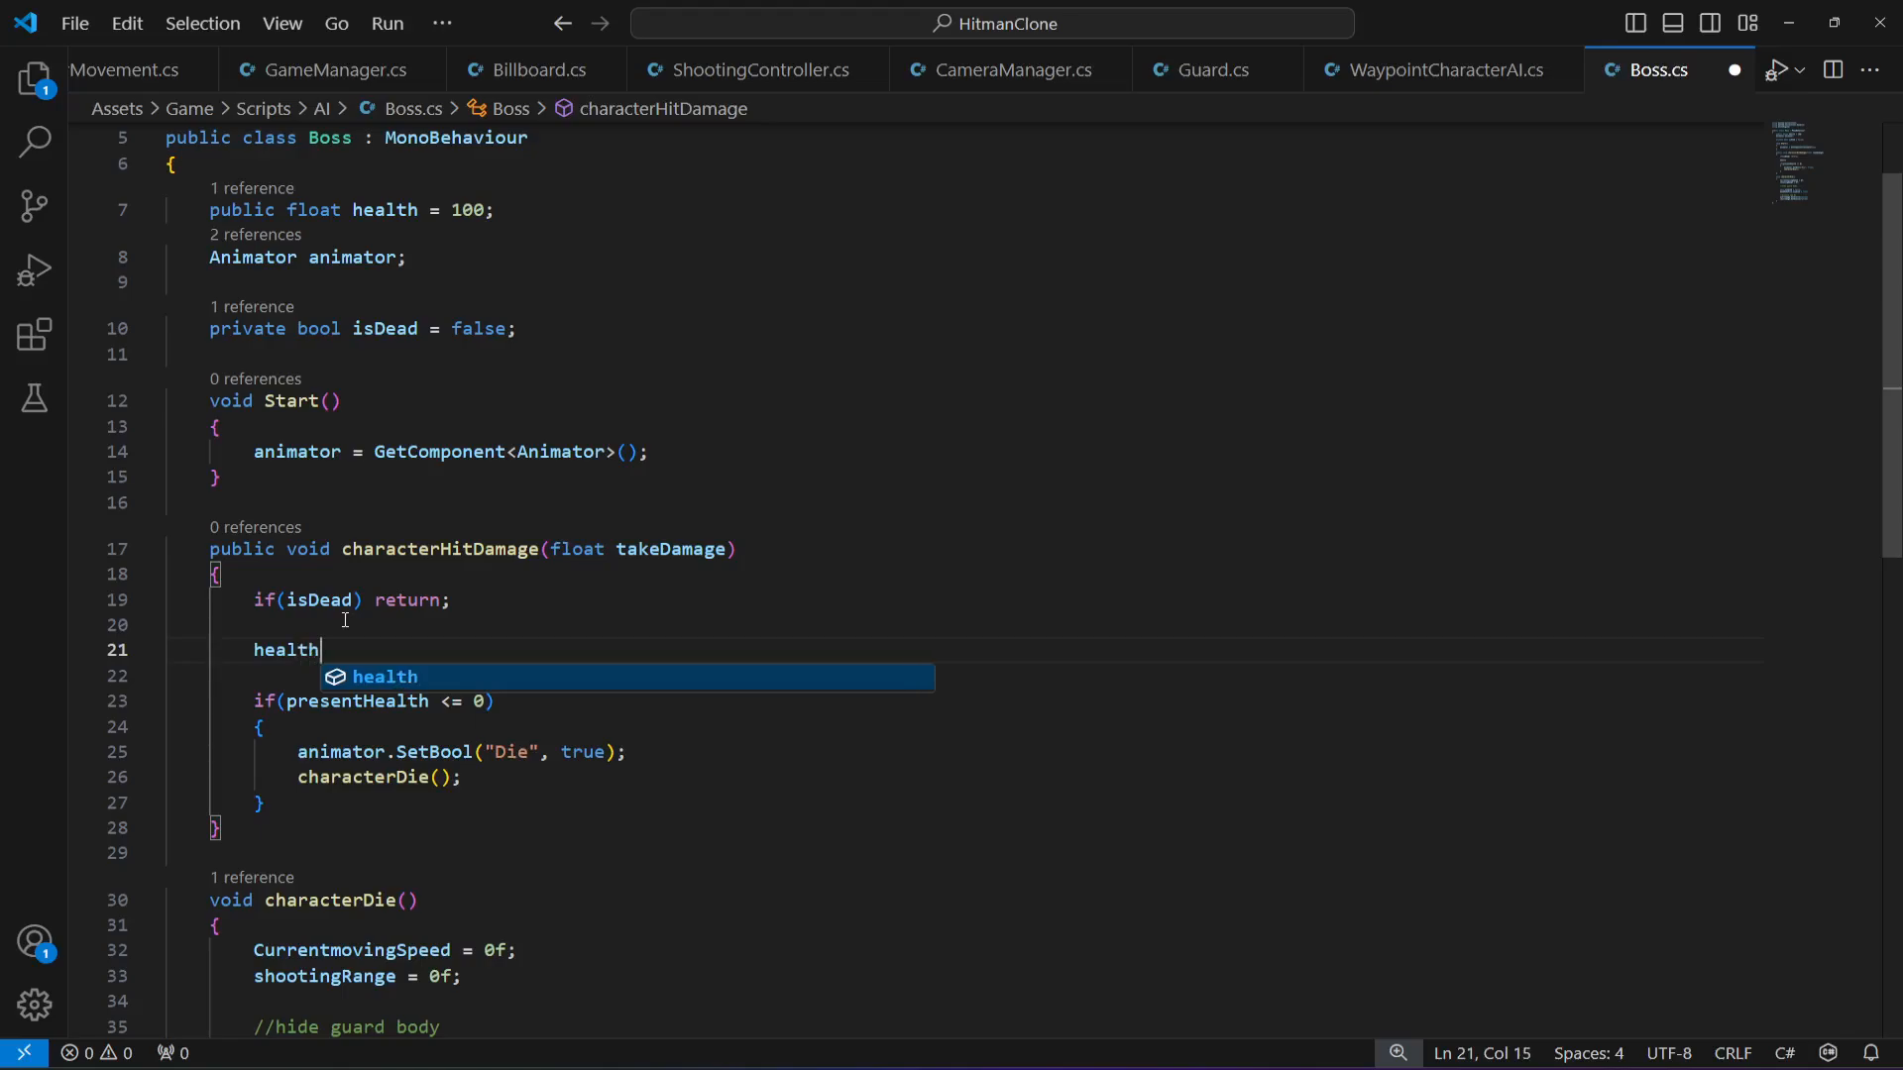
text( -= )
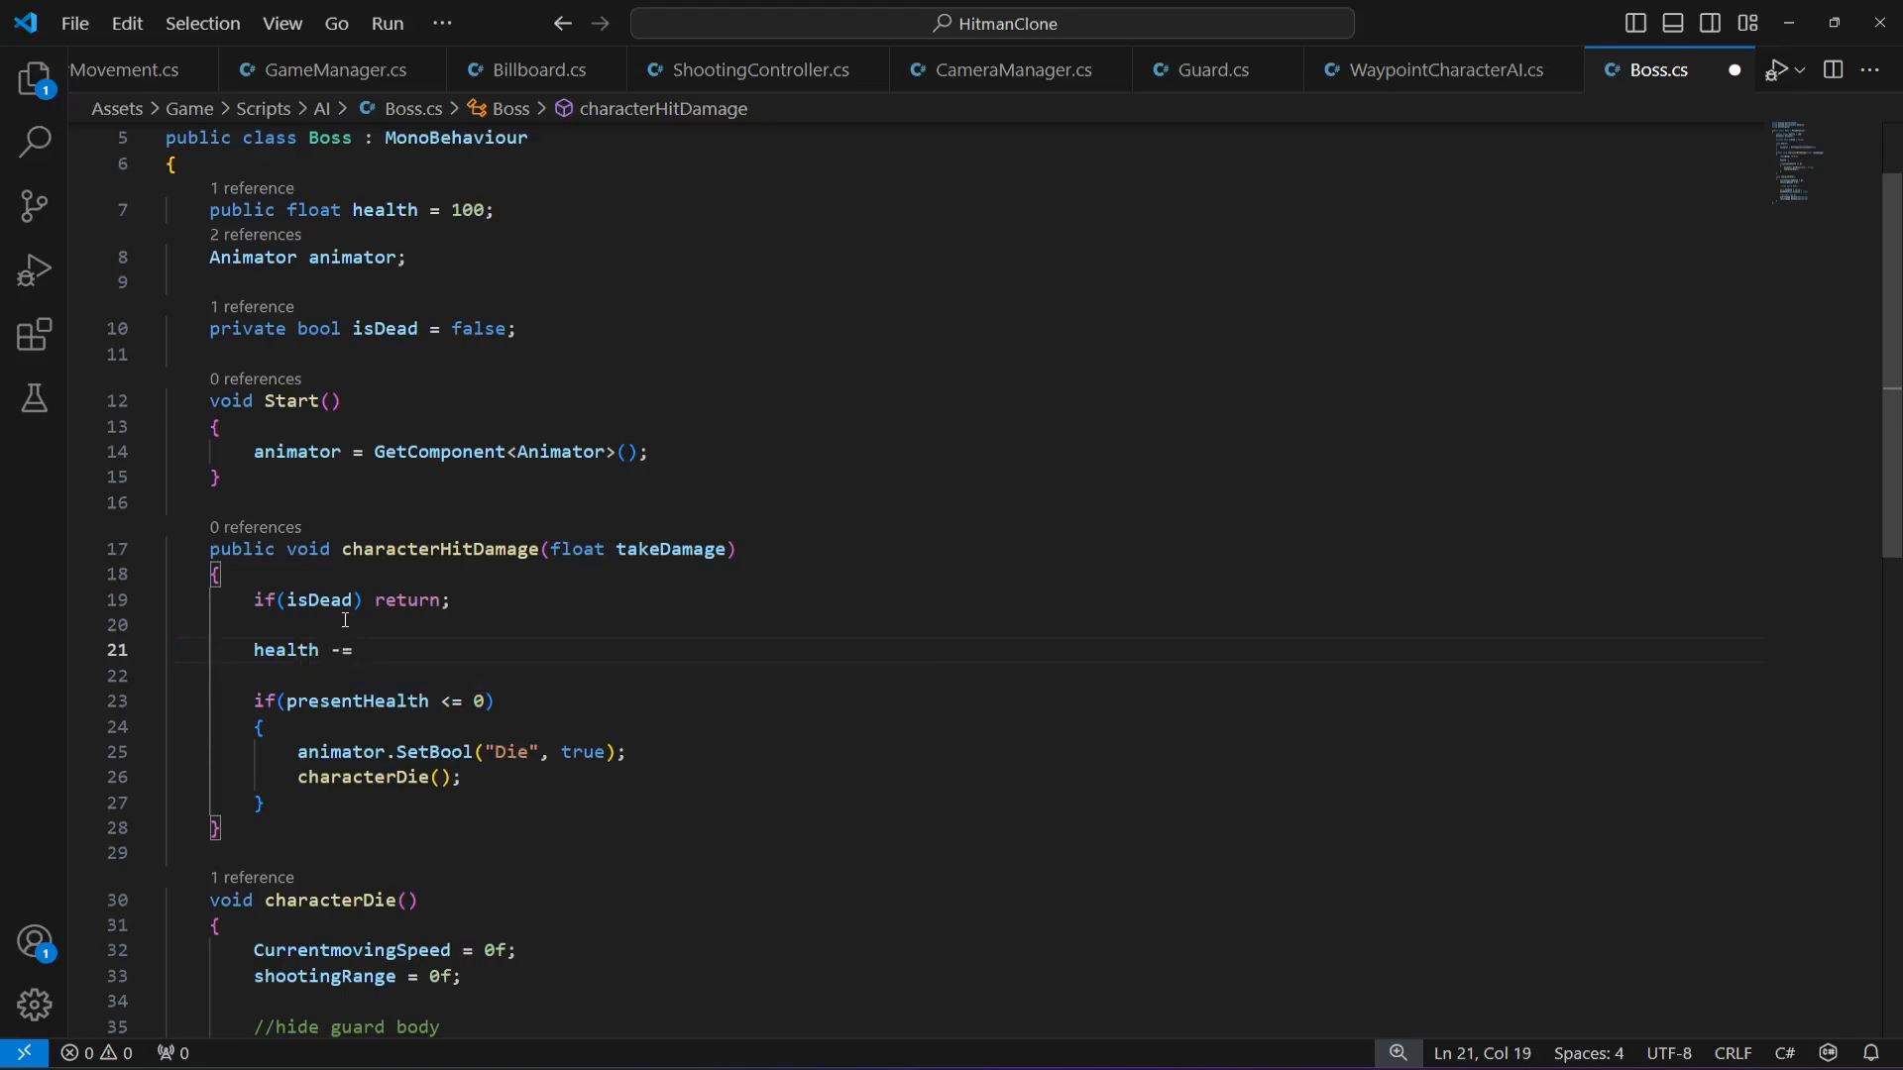
text(dam)
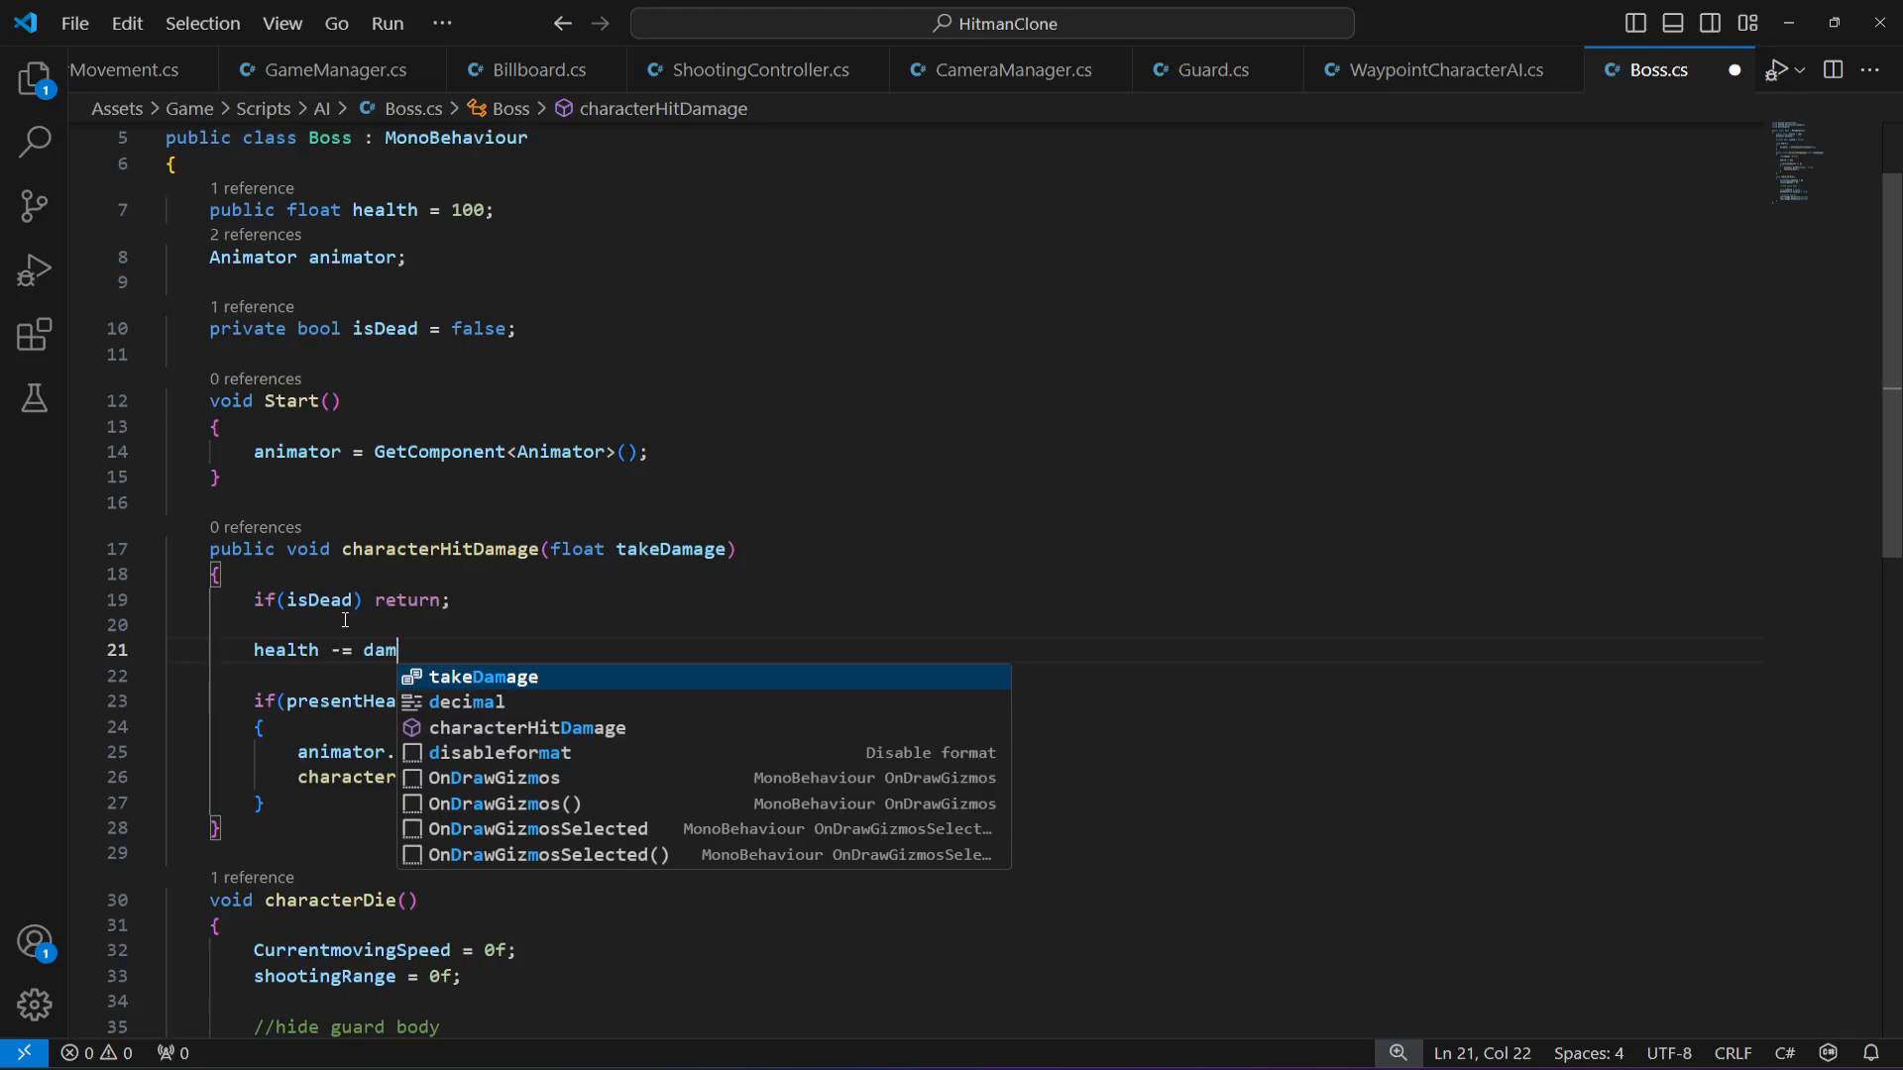
key(BackSpace)
key(BackSpace)
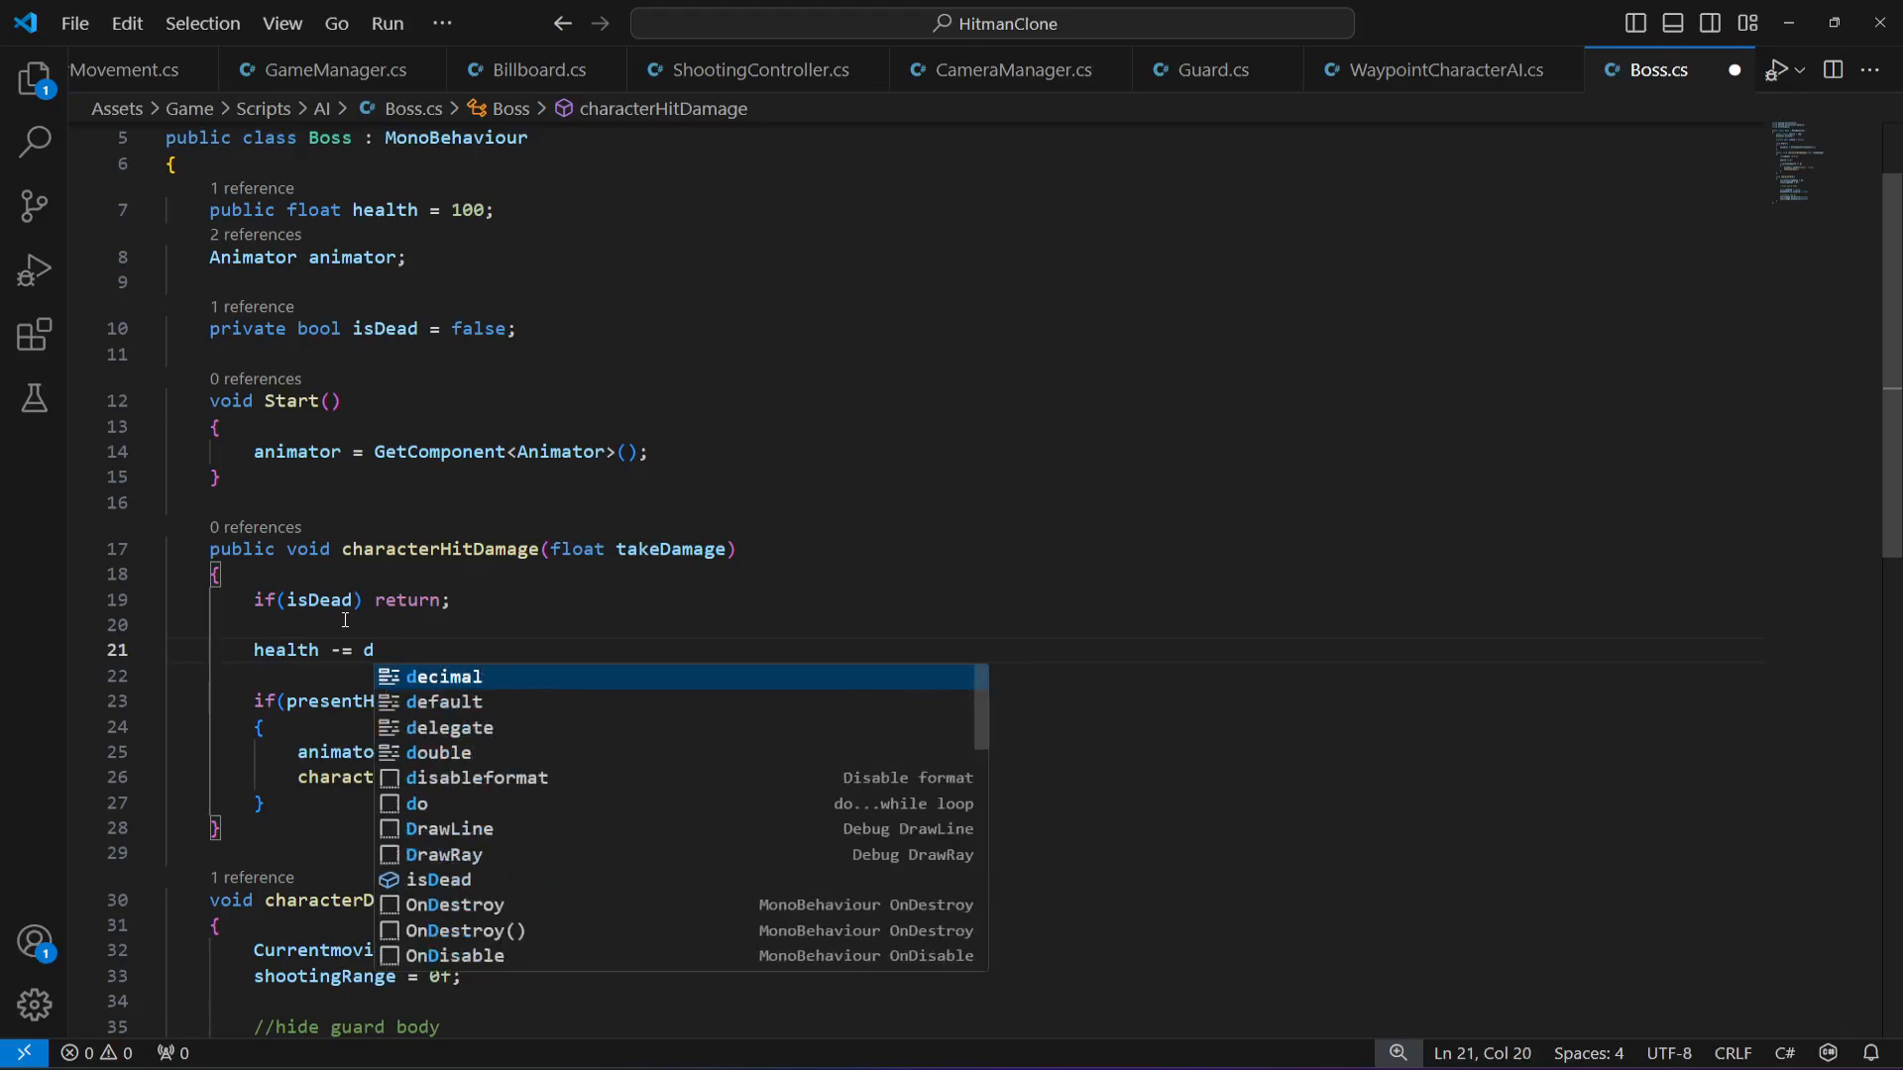
key(BackSpace)
text(take)
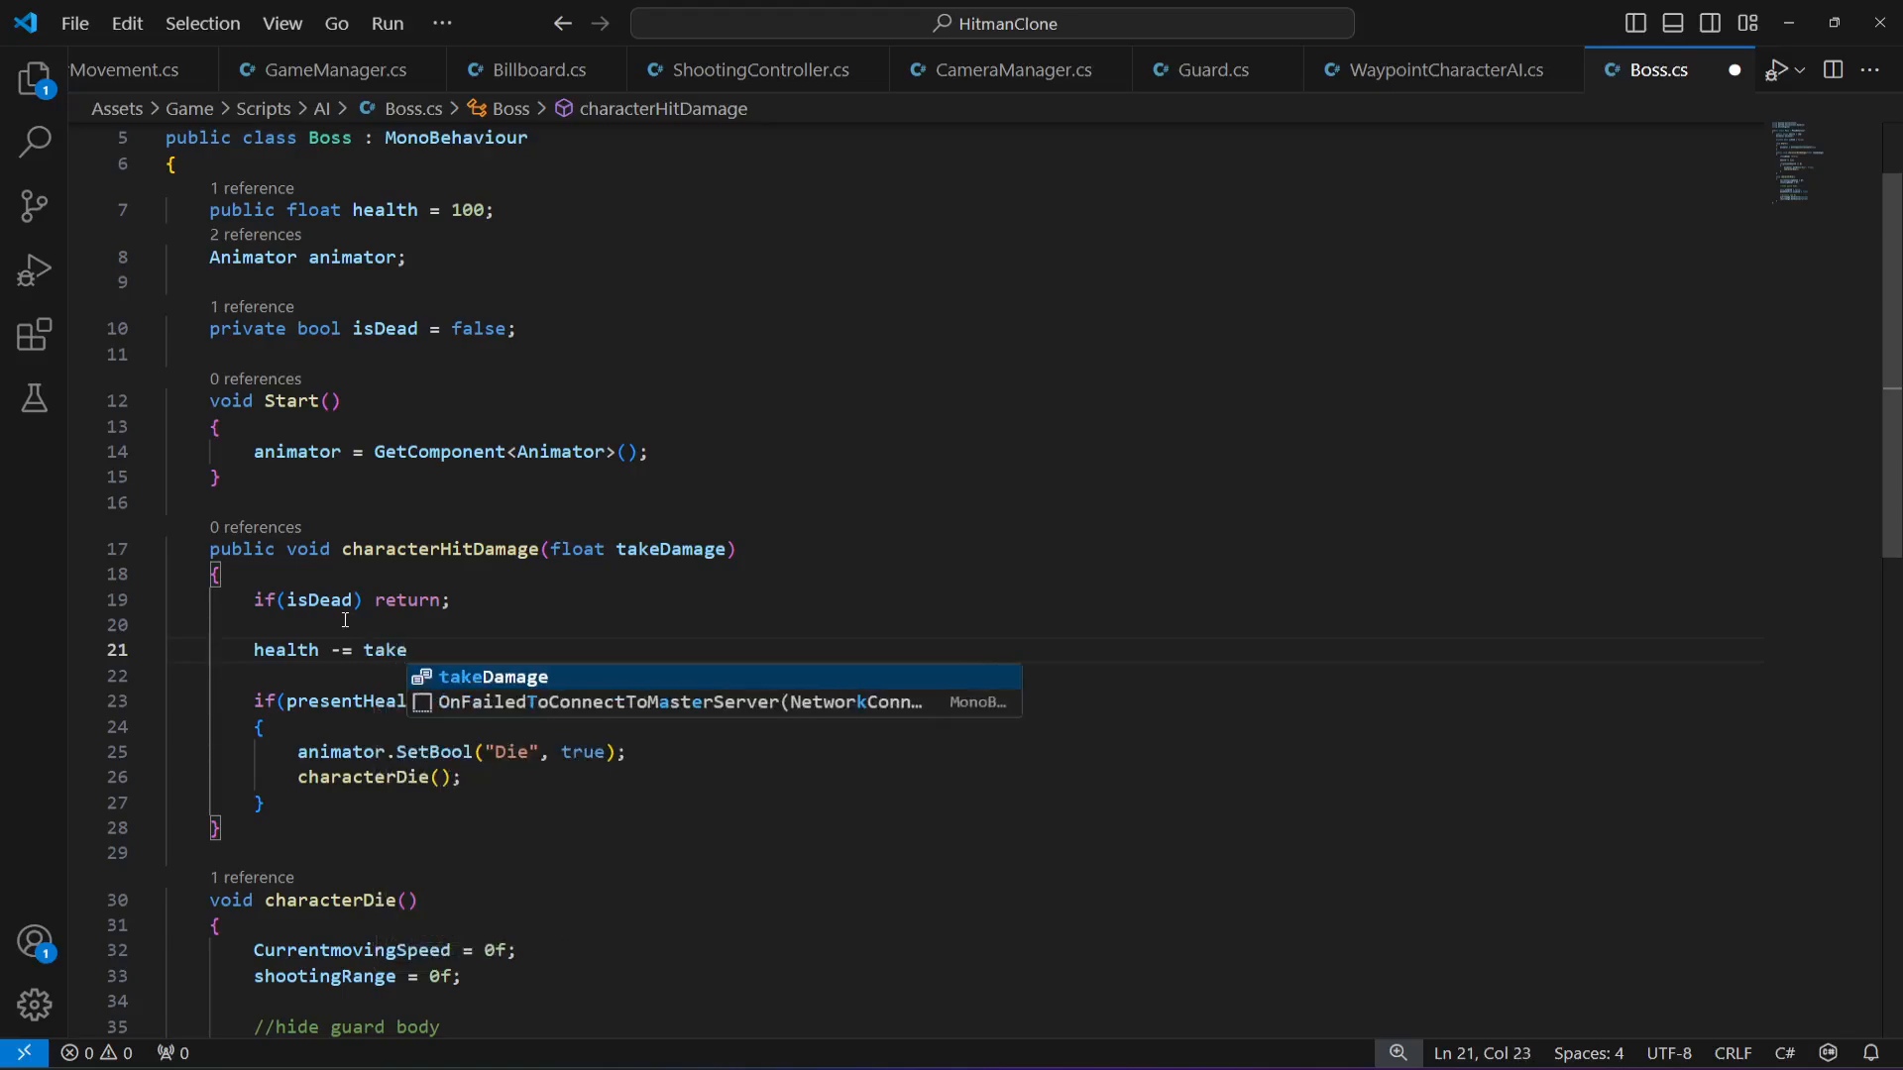
key(Tab)
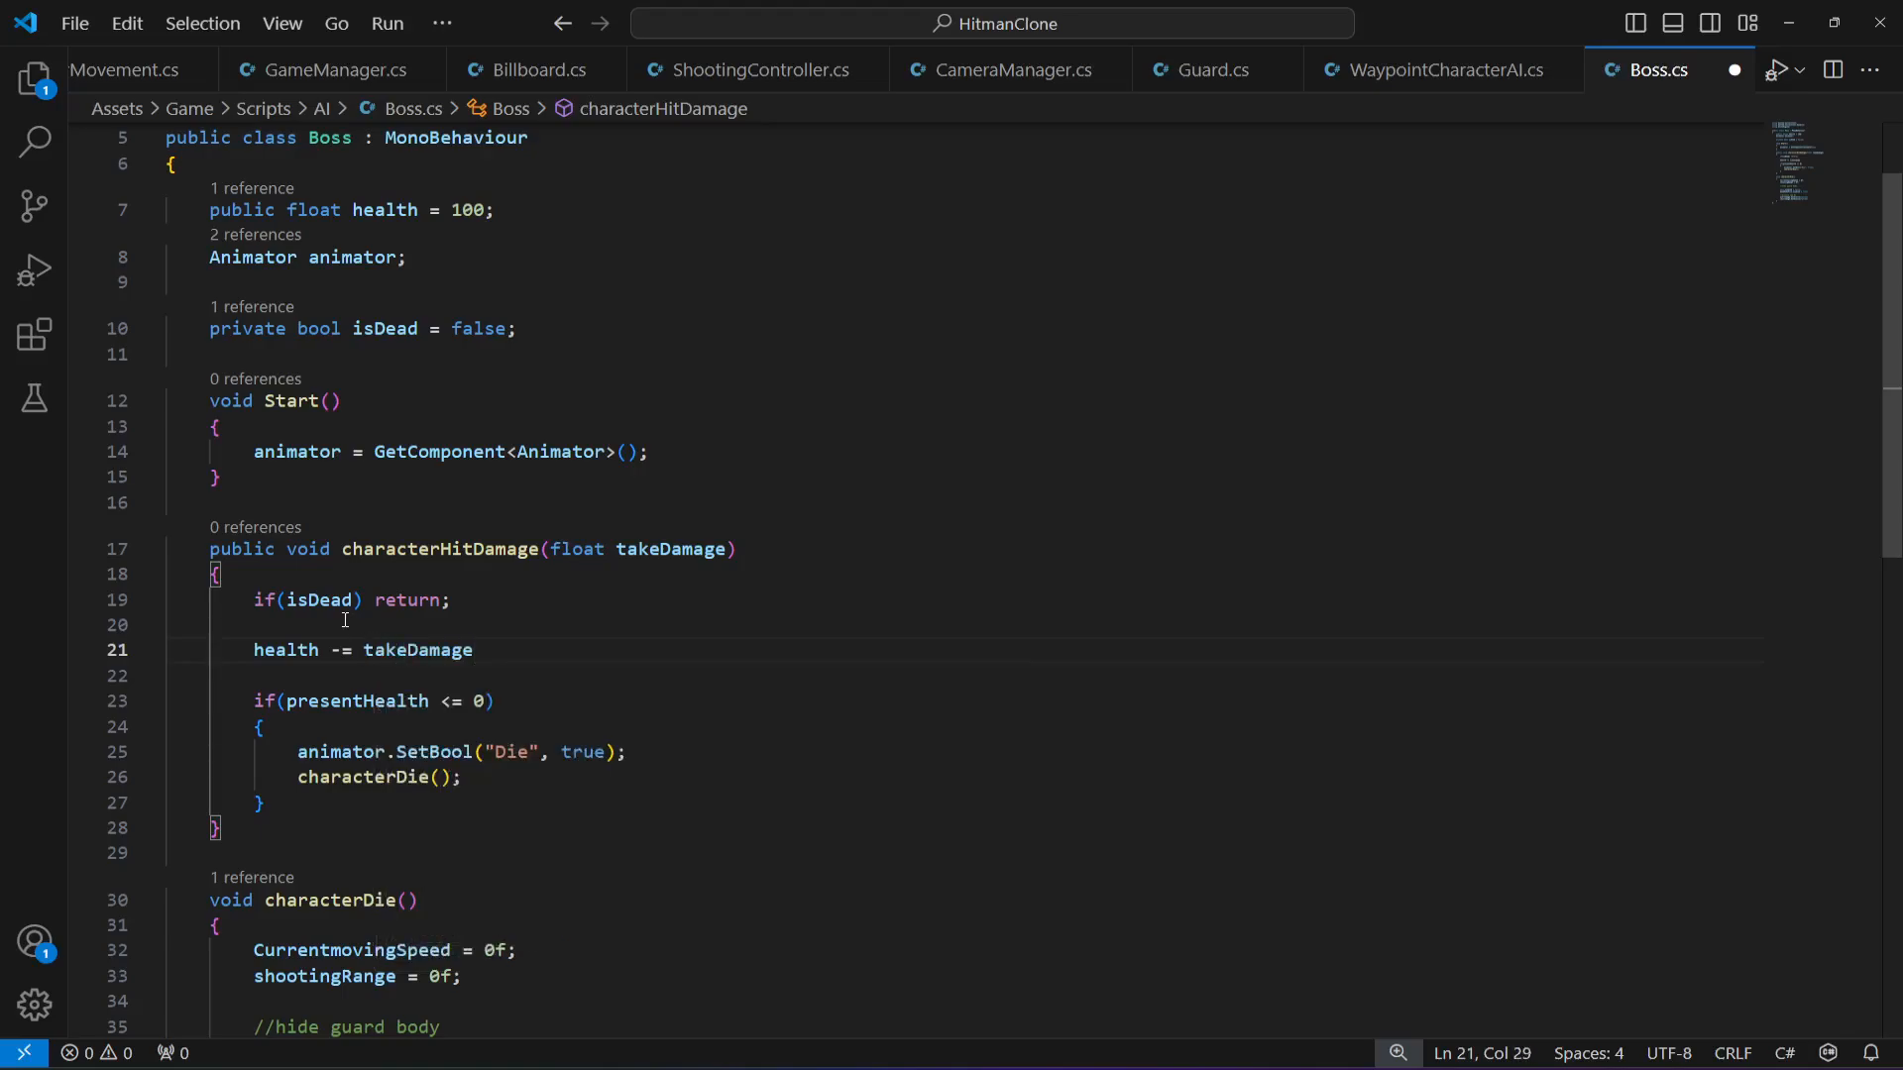
text(;)
- Replace presentHealth with health in the <= 0 condition of characterHitDamage
key(Down)
key(Down)
double_click(298, 644)
double_click(369, 703)
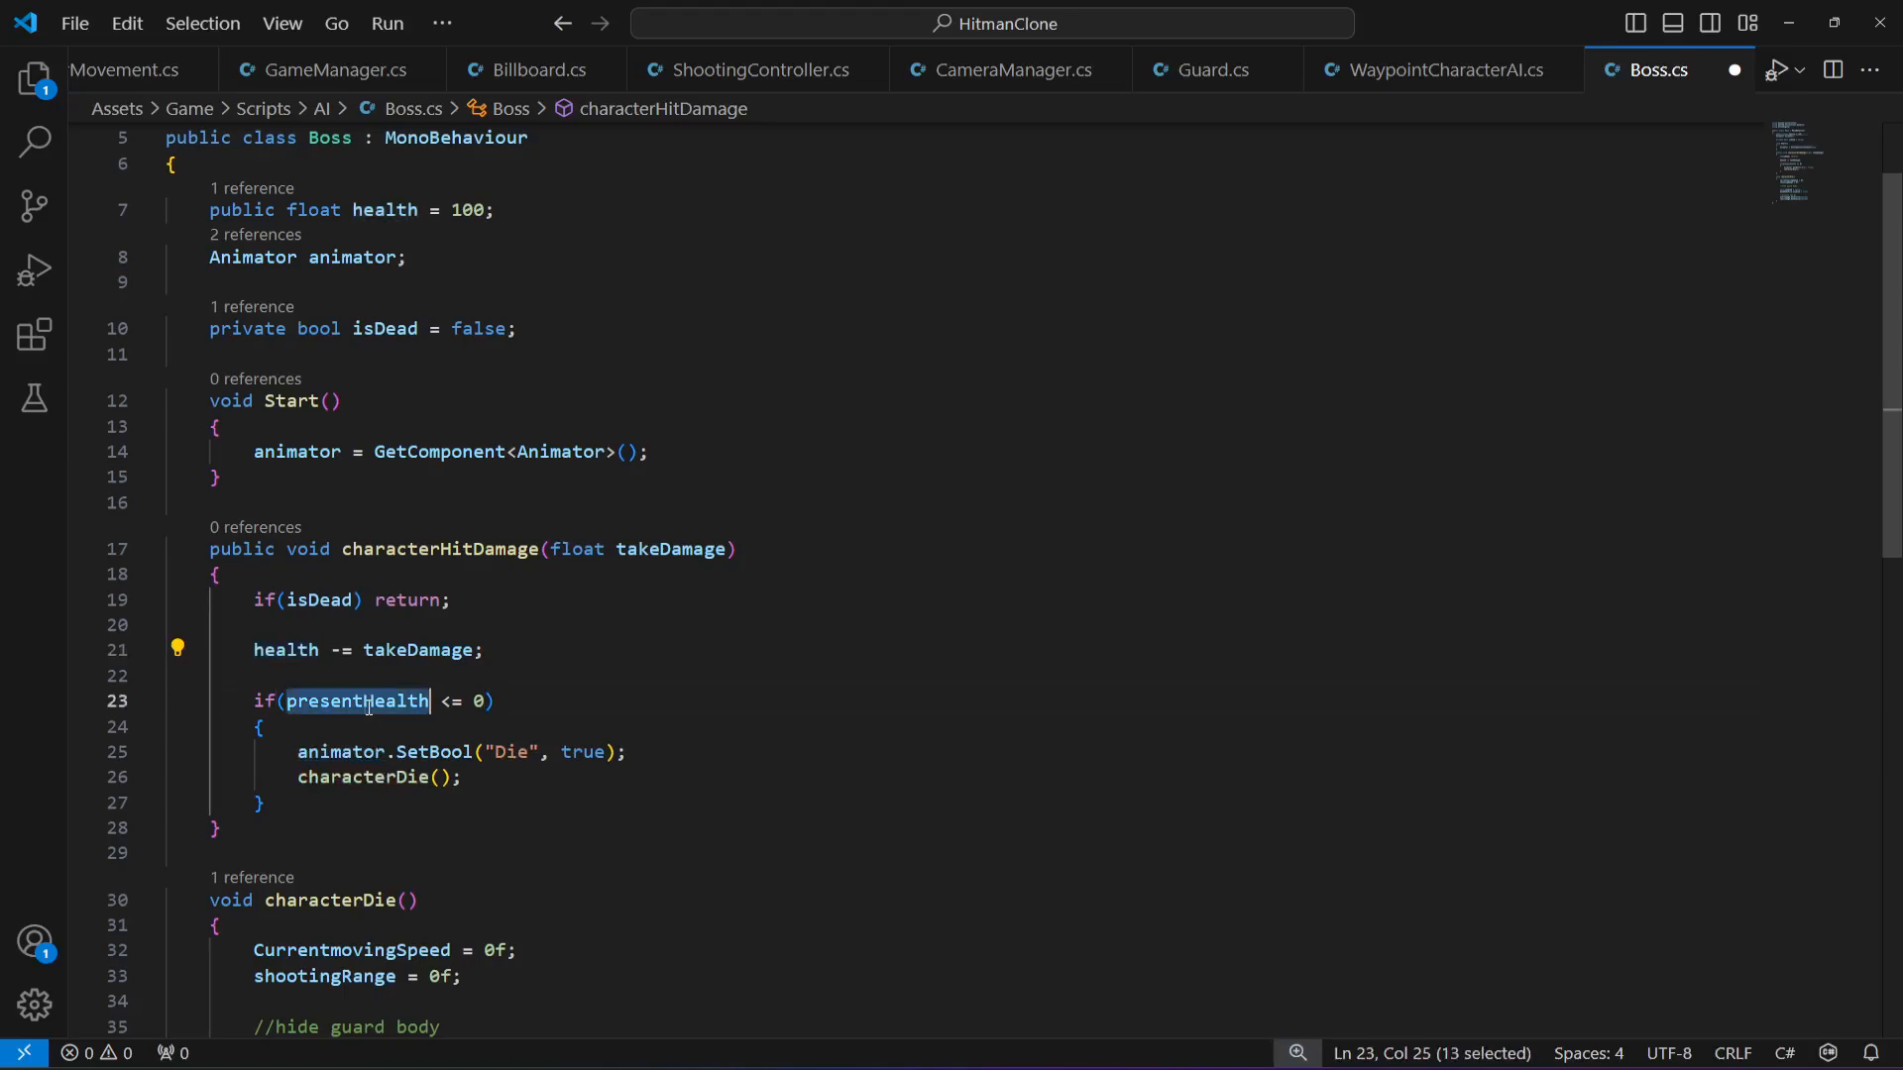
key(ctrl+v)
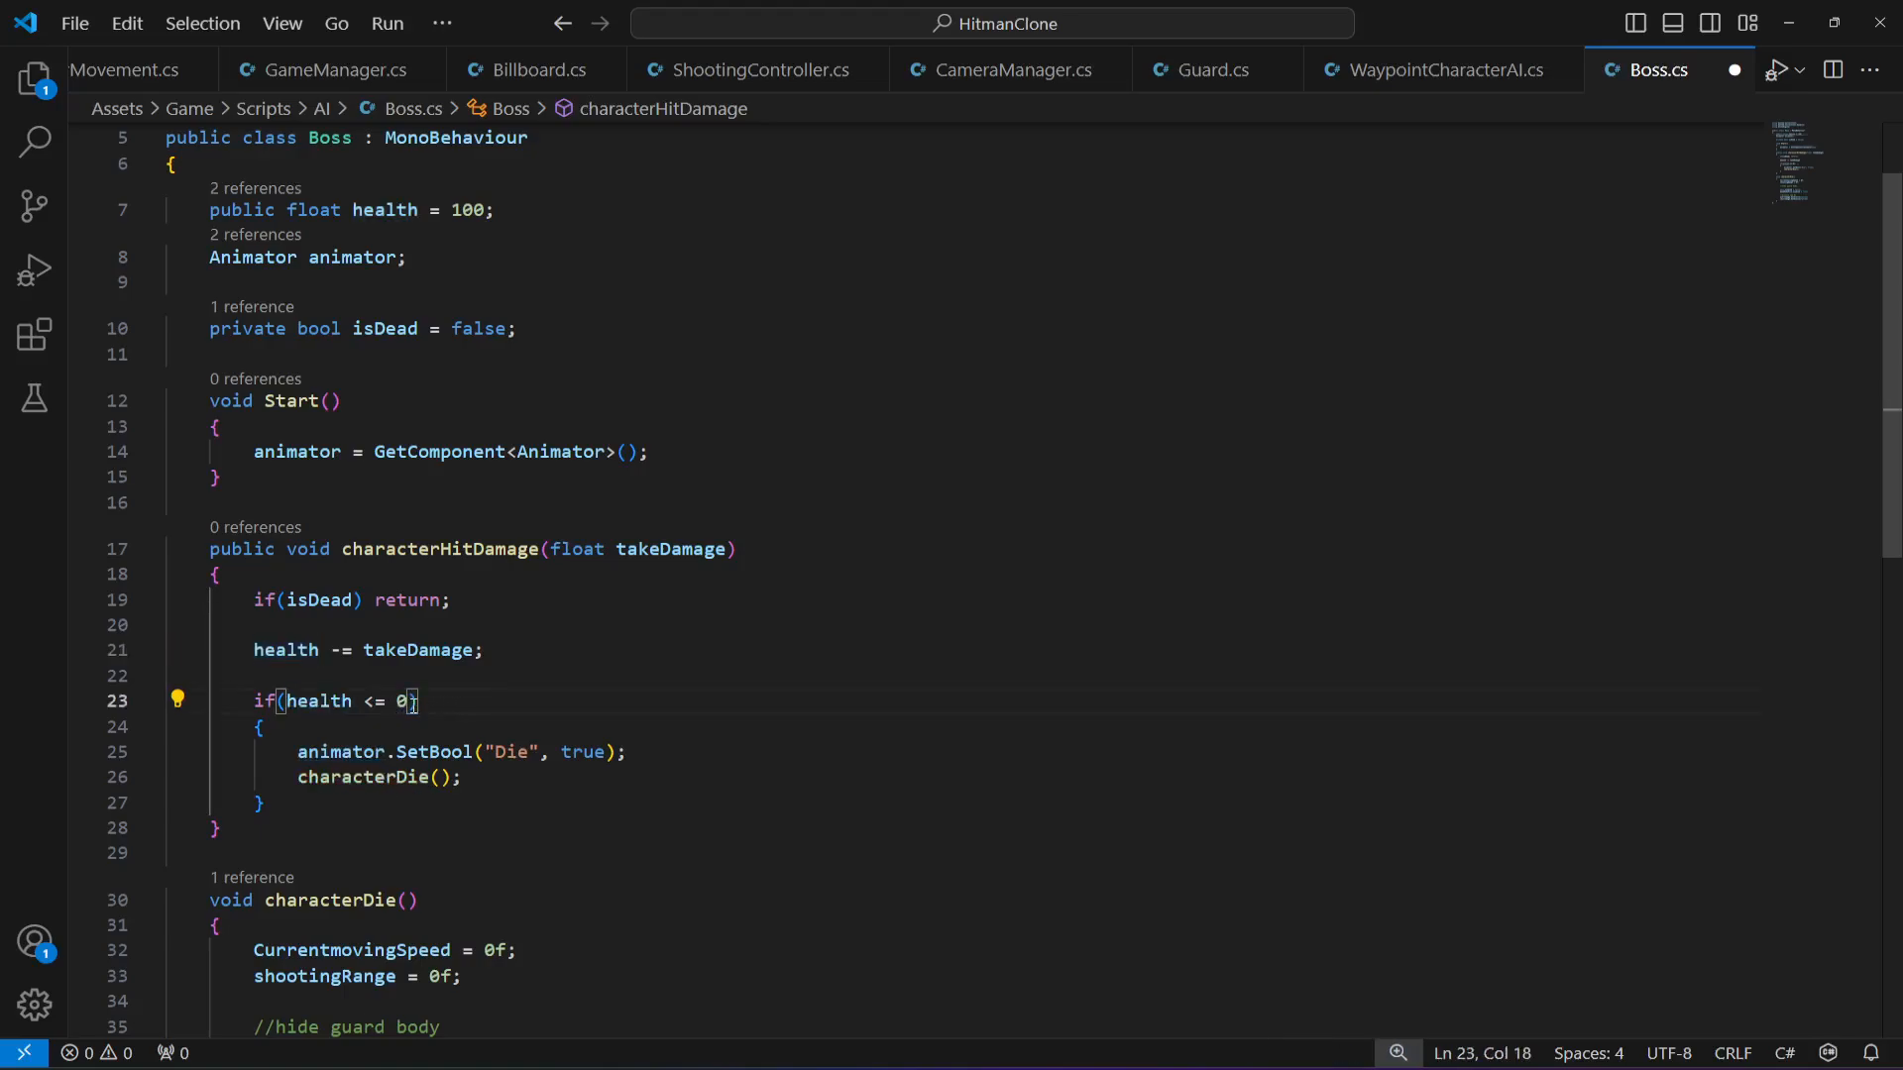
- Change the animator call in the death condition to animator.SetTrigger("Die"); and save Boss.cs
drag(396, 753, 478, 754)
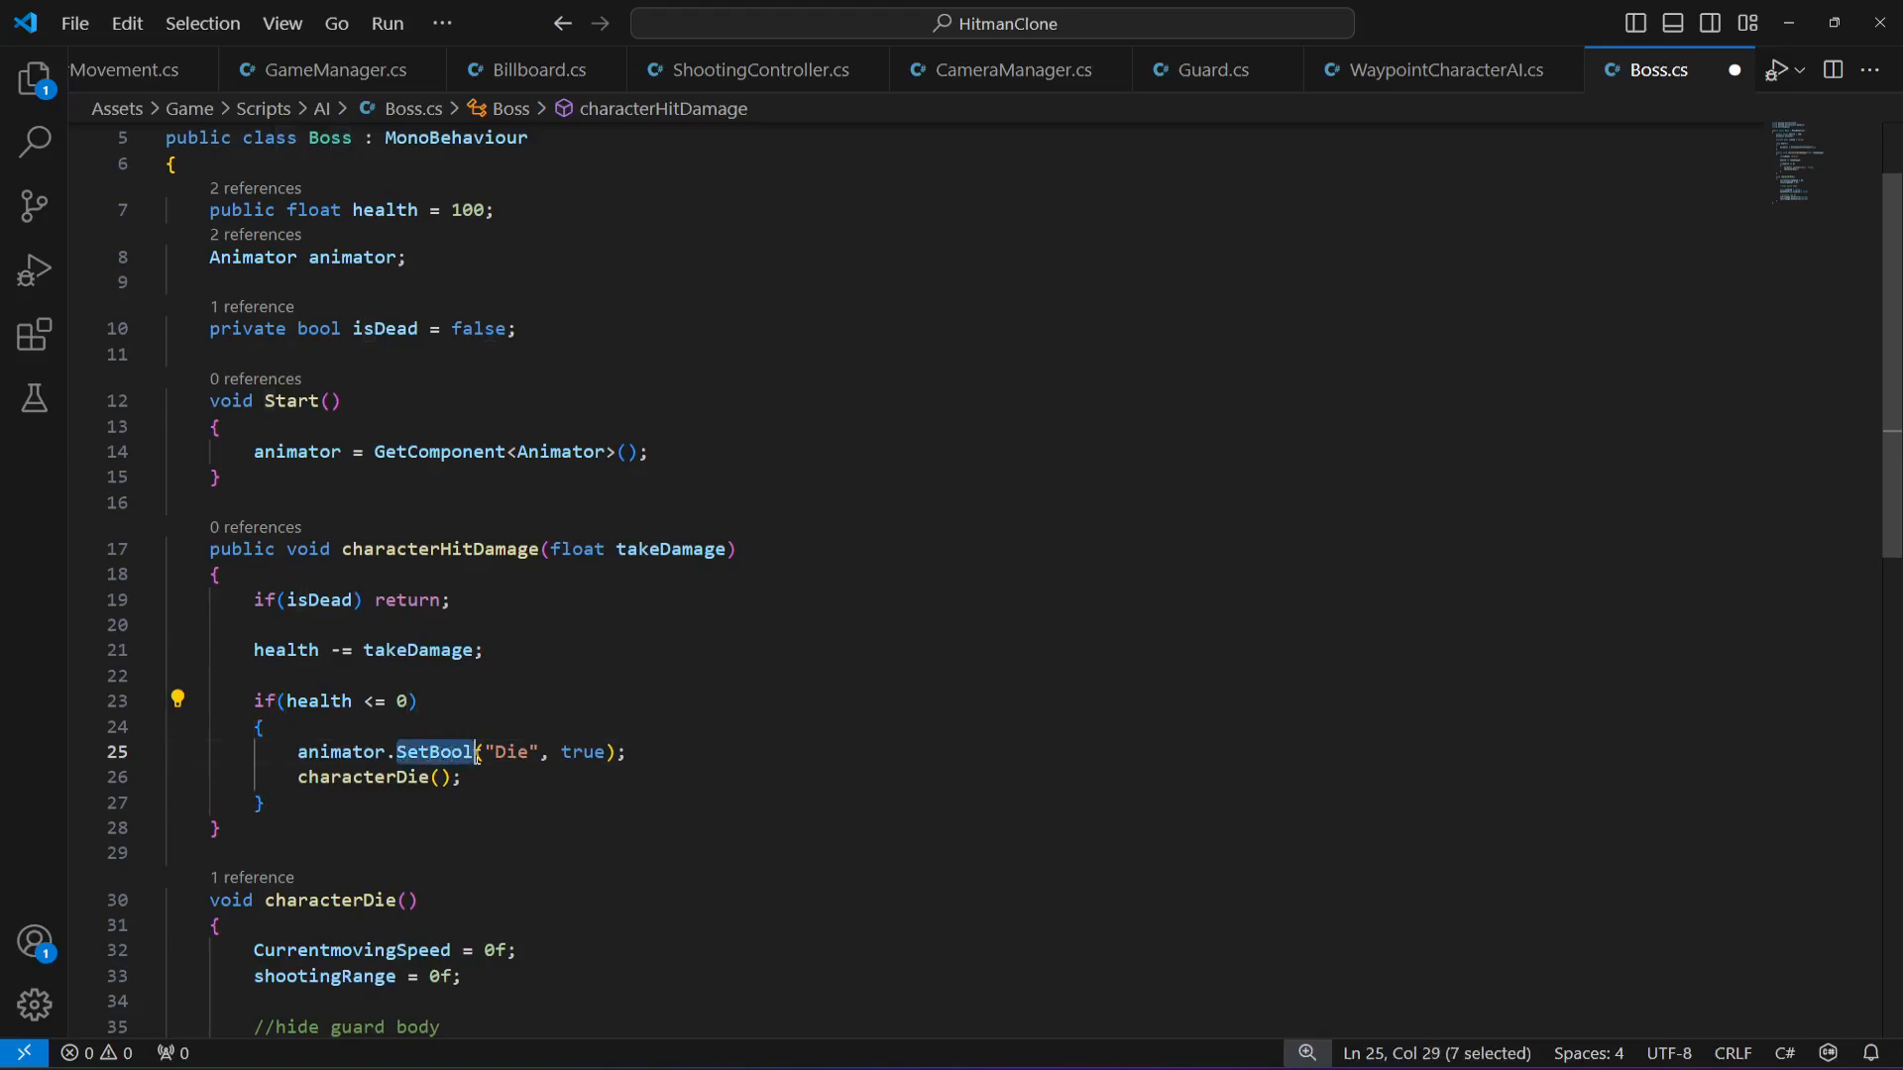
text(SetTr)
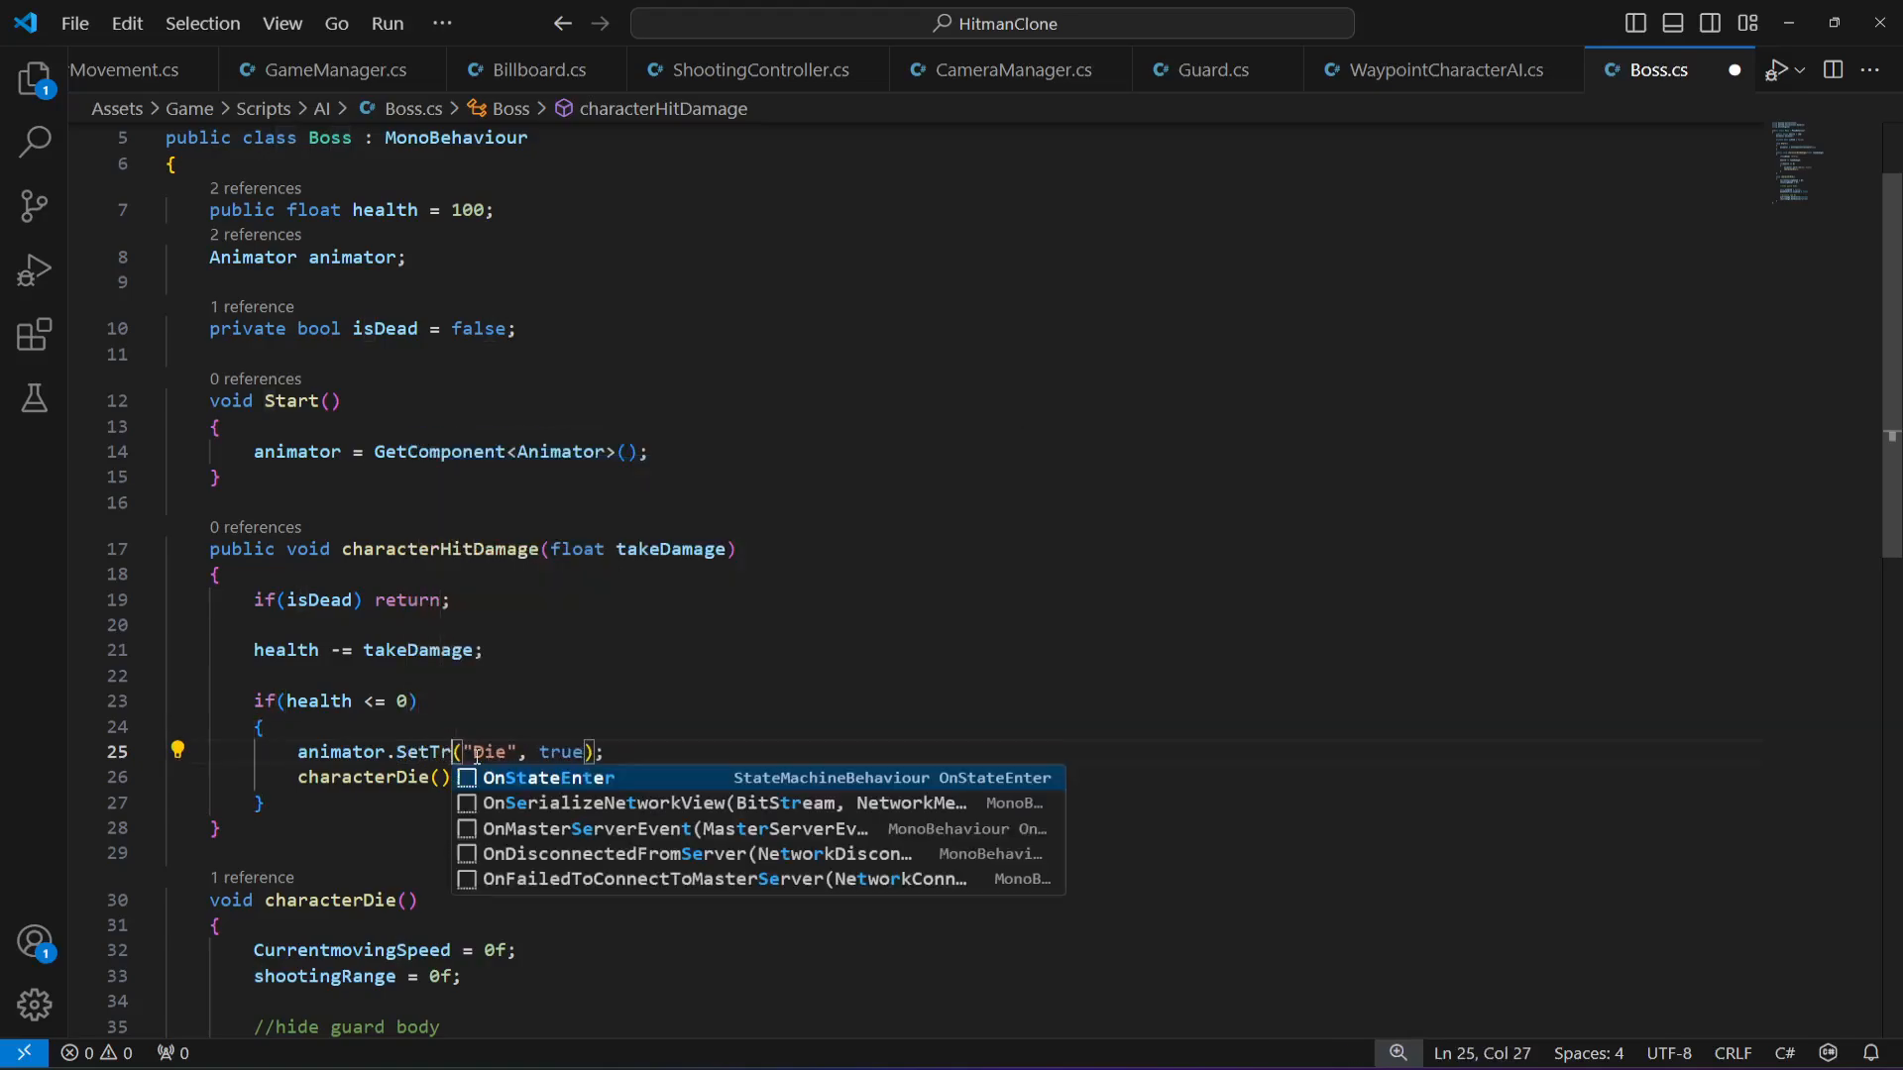
text(igger)
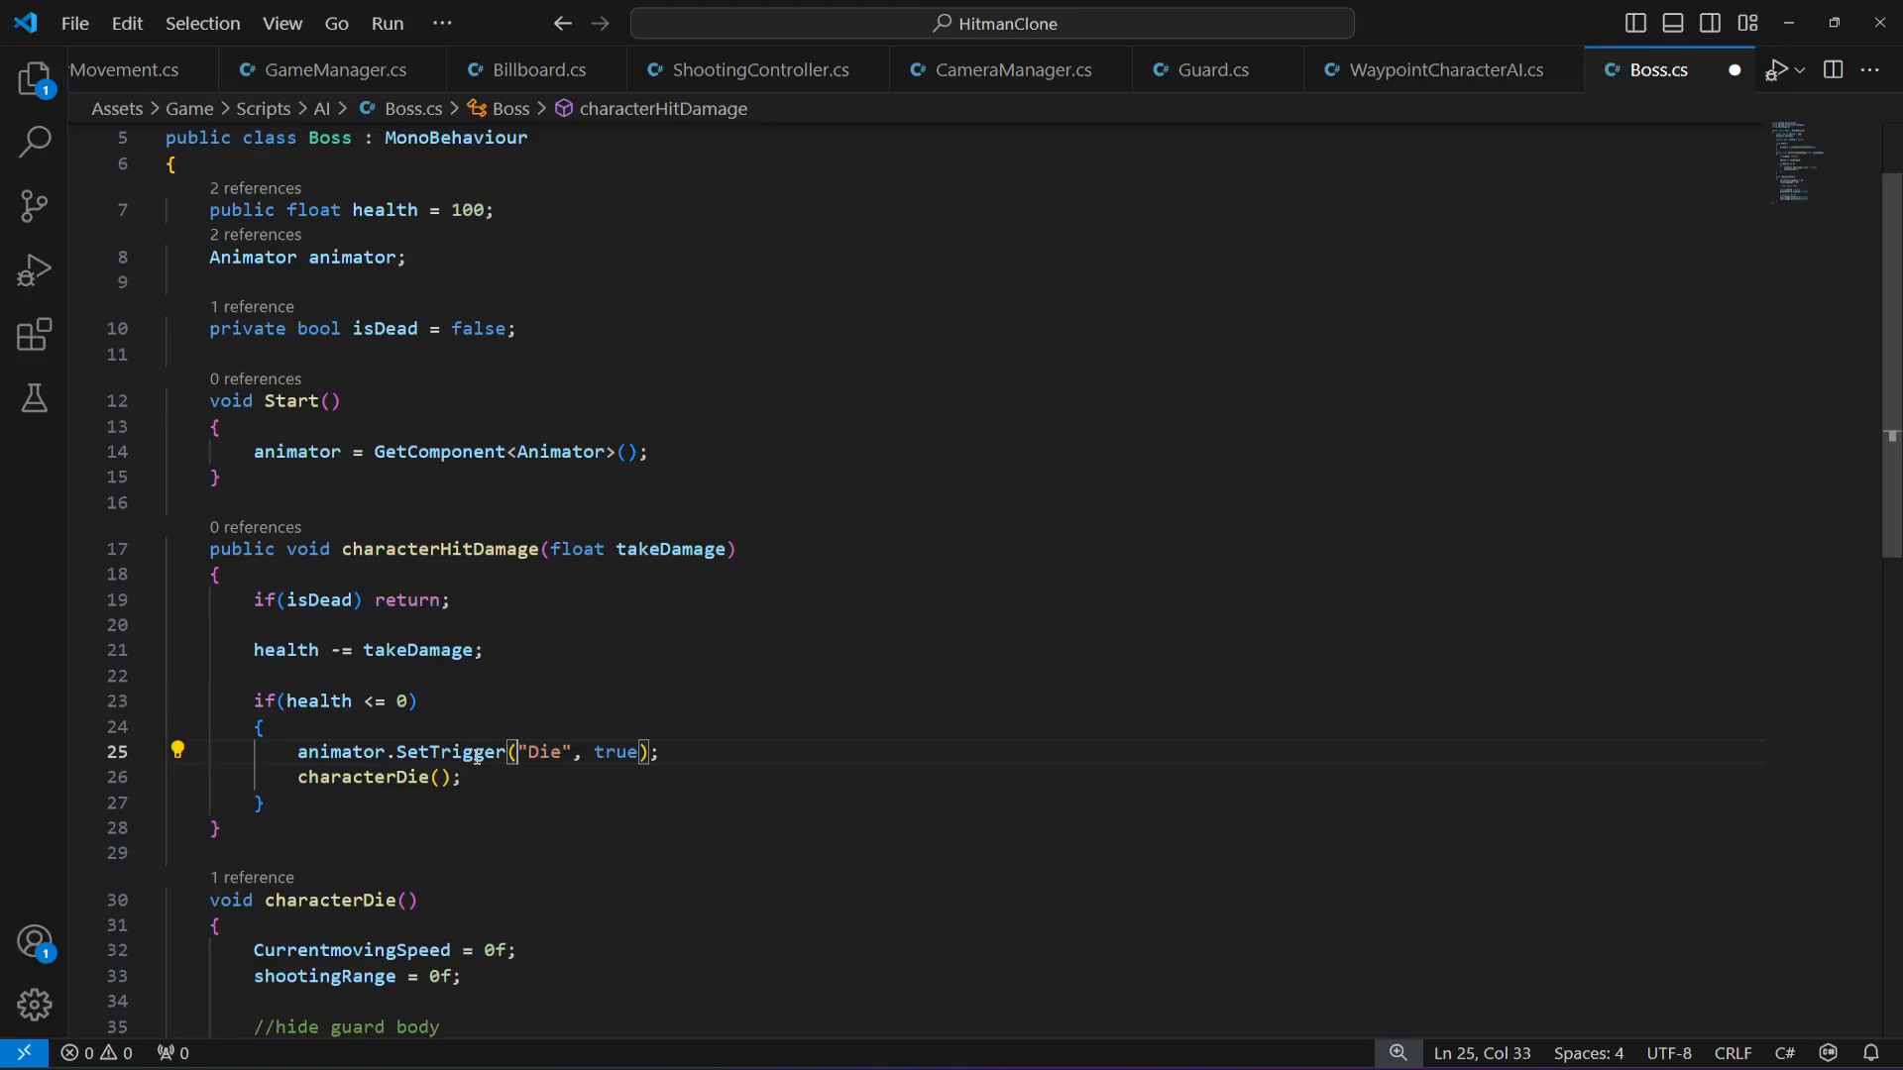
key(Left)
key(shift+Right)
key(shift+Right)
key(shift+Right)
key(shift+Right)
key(shift+Right)
key(shift+Right)
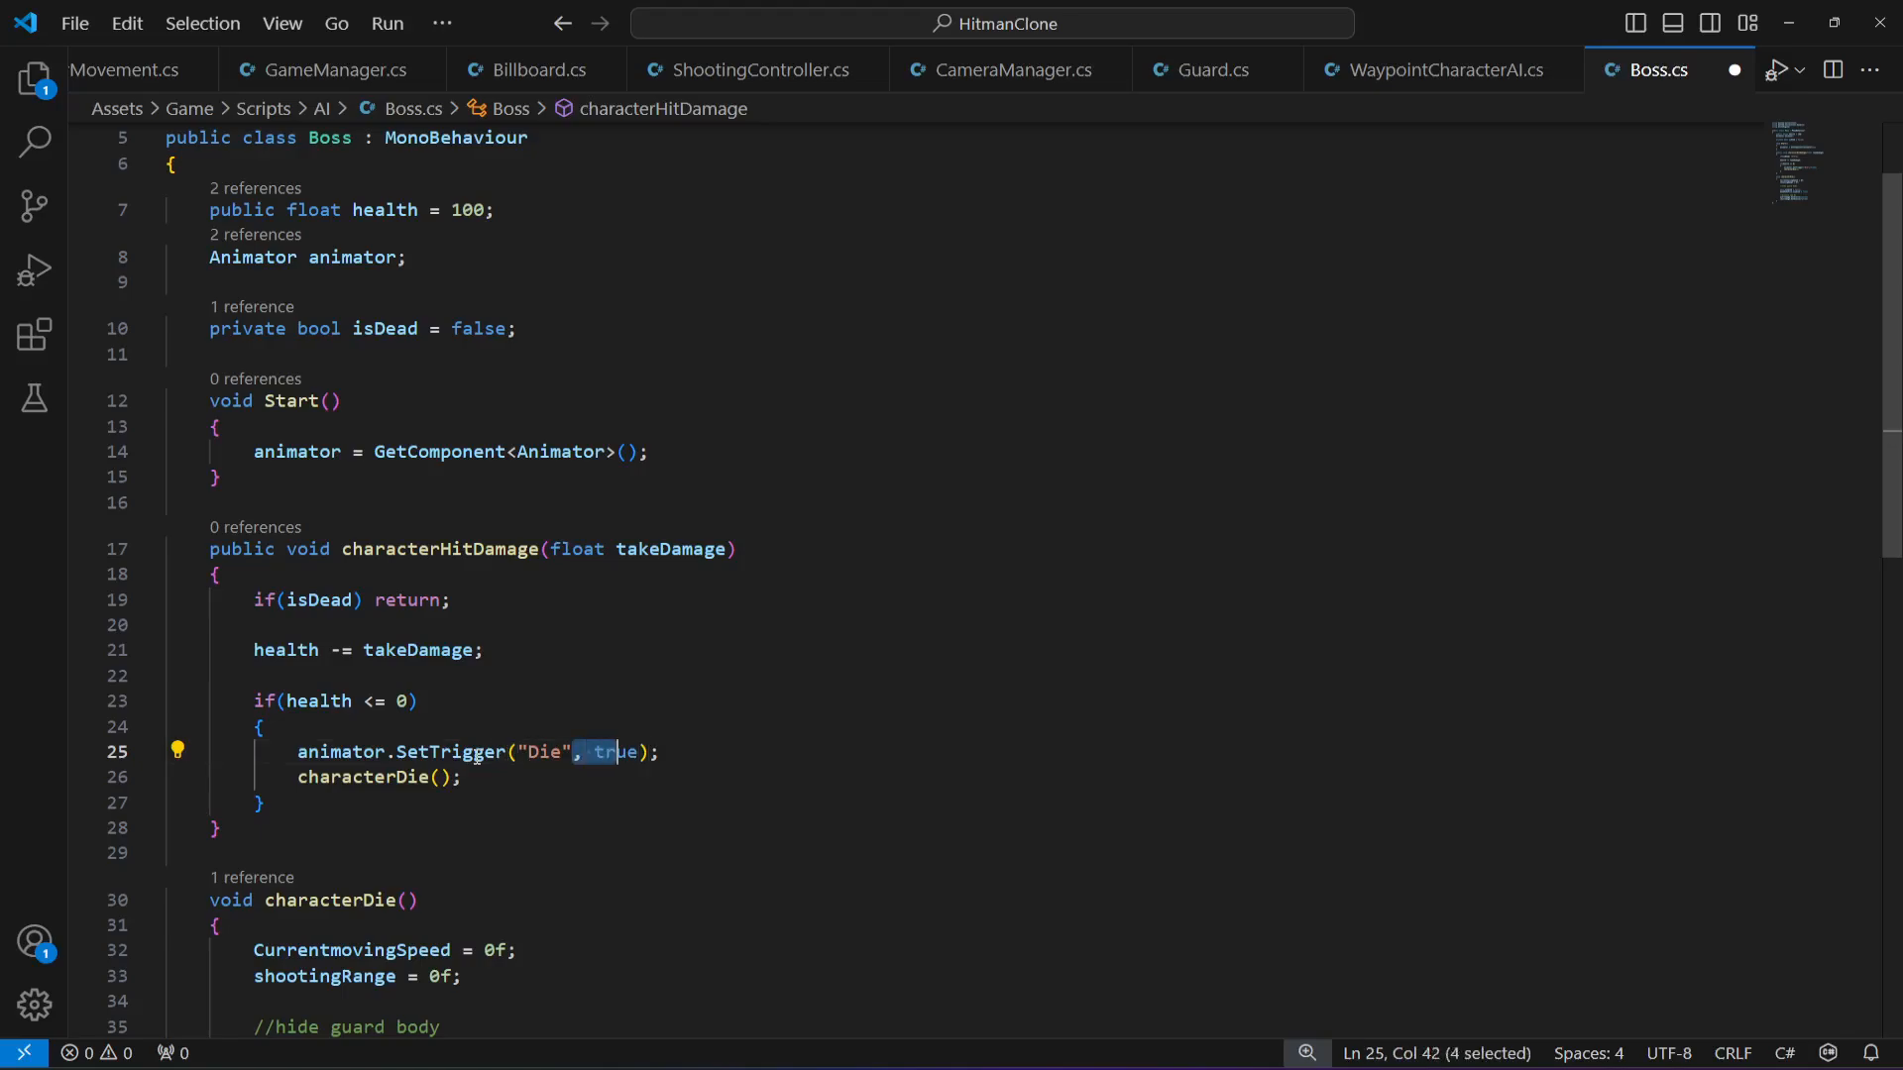
key(BackSpace)
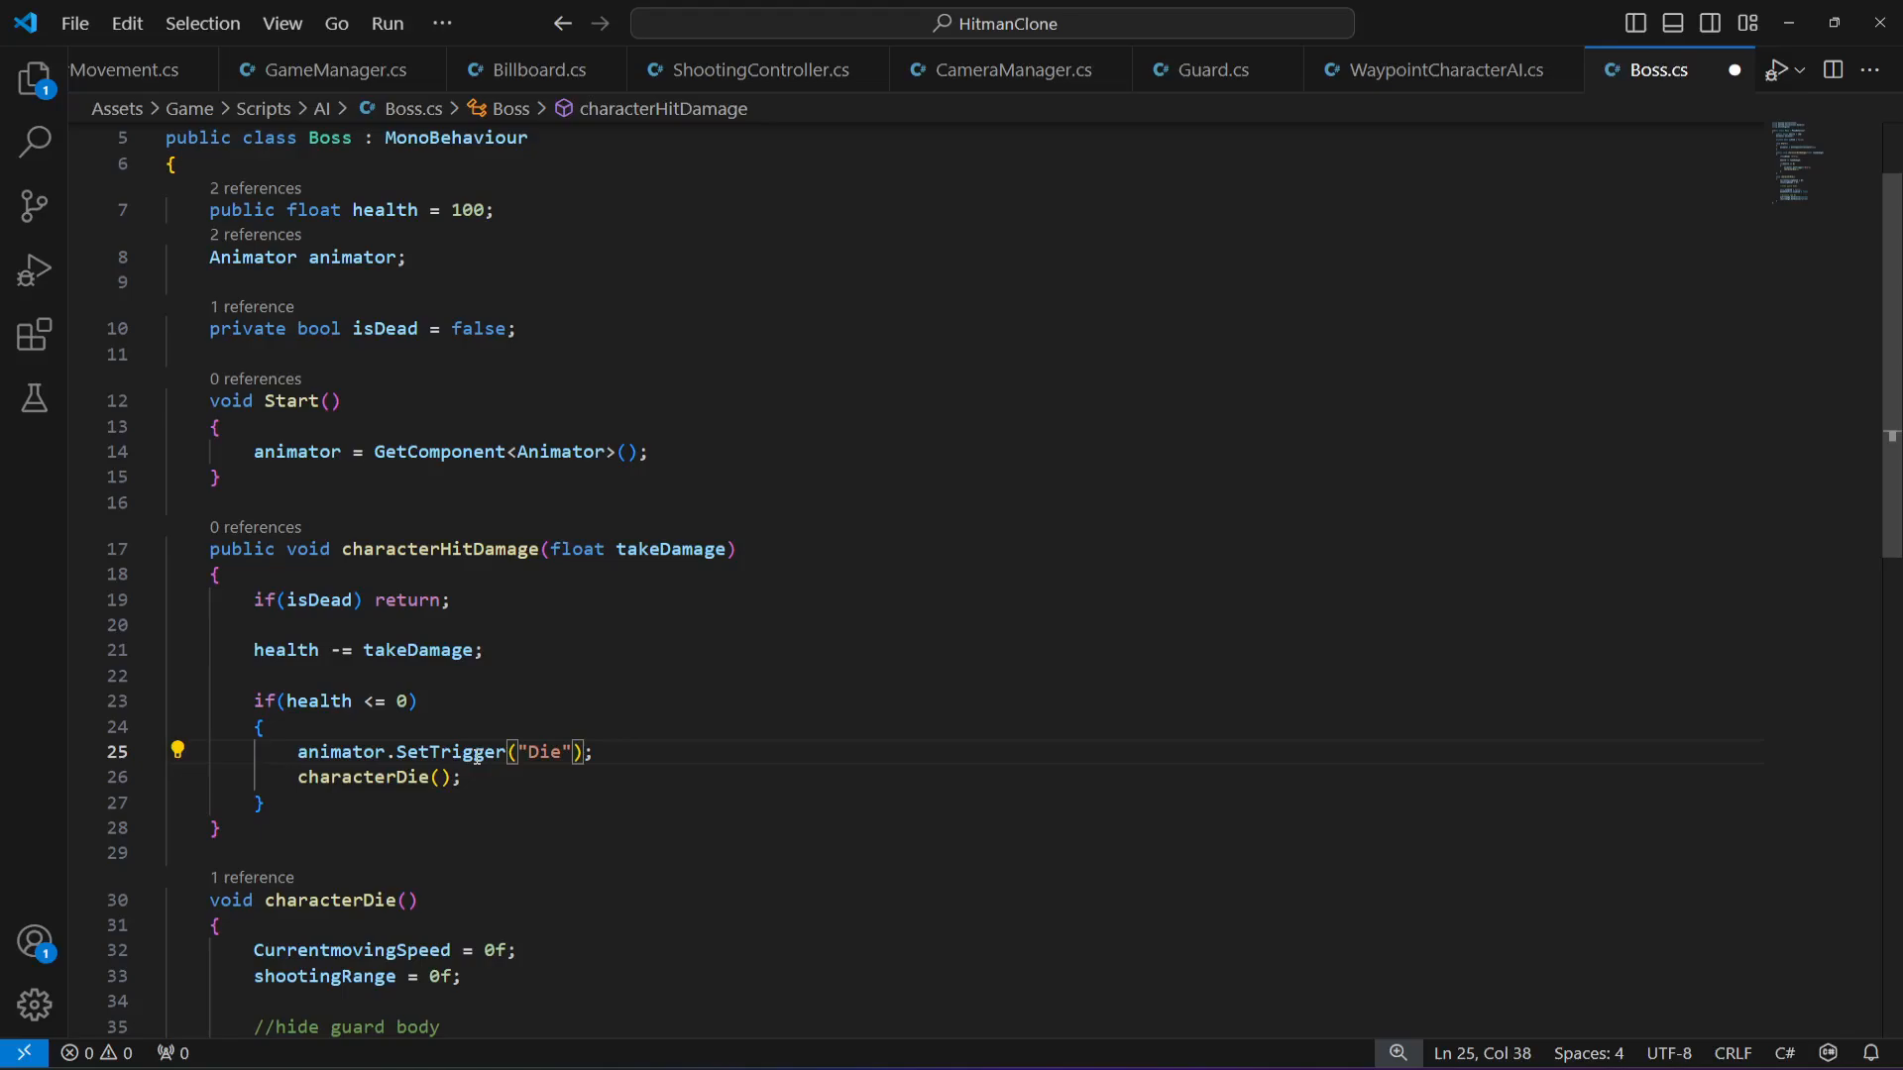
double_click(374, 778)
click(530, 779)
key(ctrl+s)
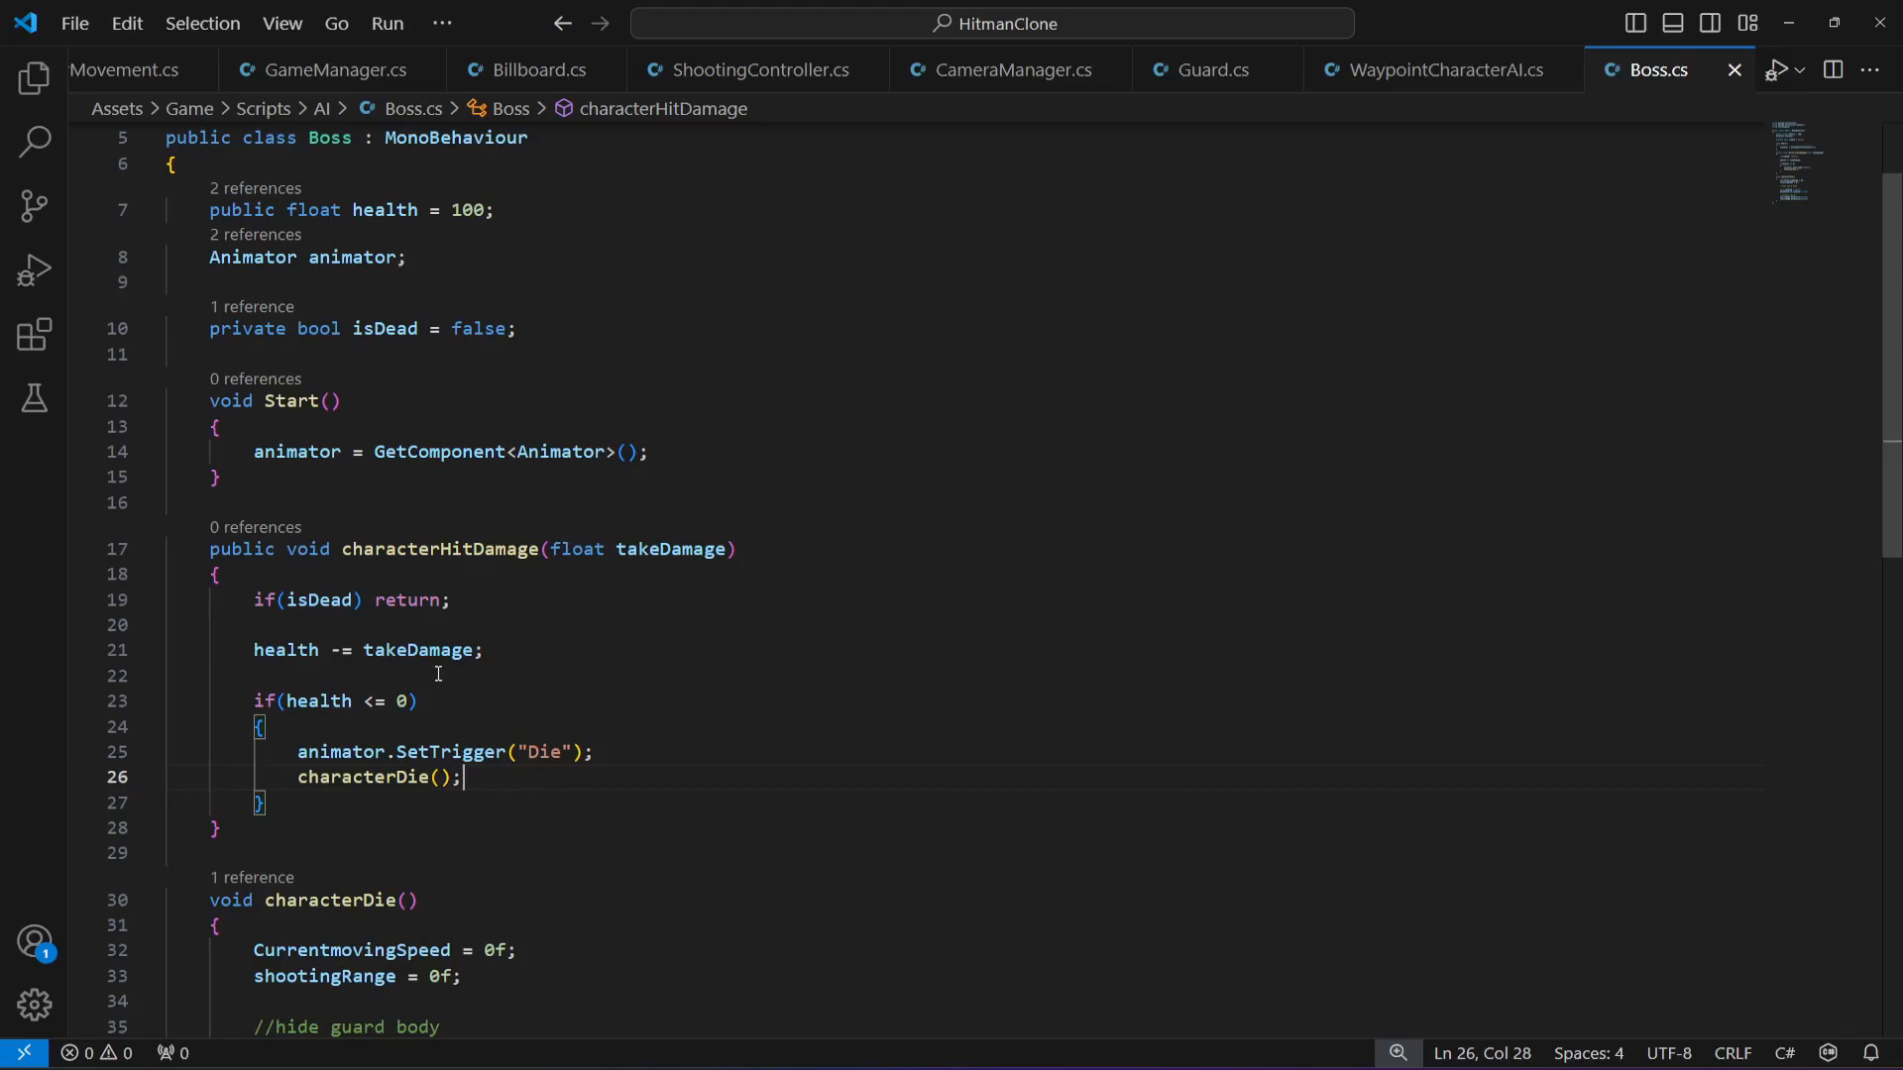
- Replace the whole body of characterDie with the comment //ending voice sound and save the script
scroll(439, 674, down, 5)
drag(565, 784, 255, 528)
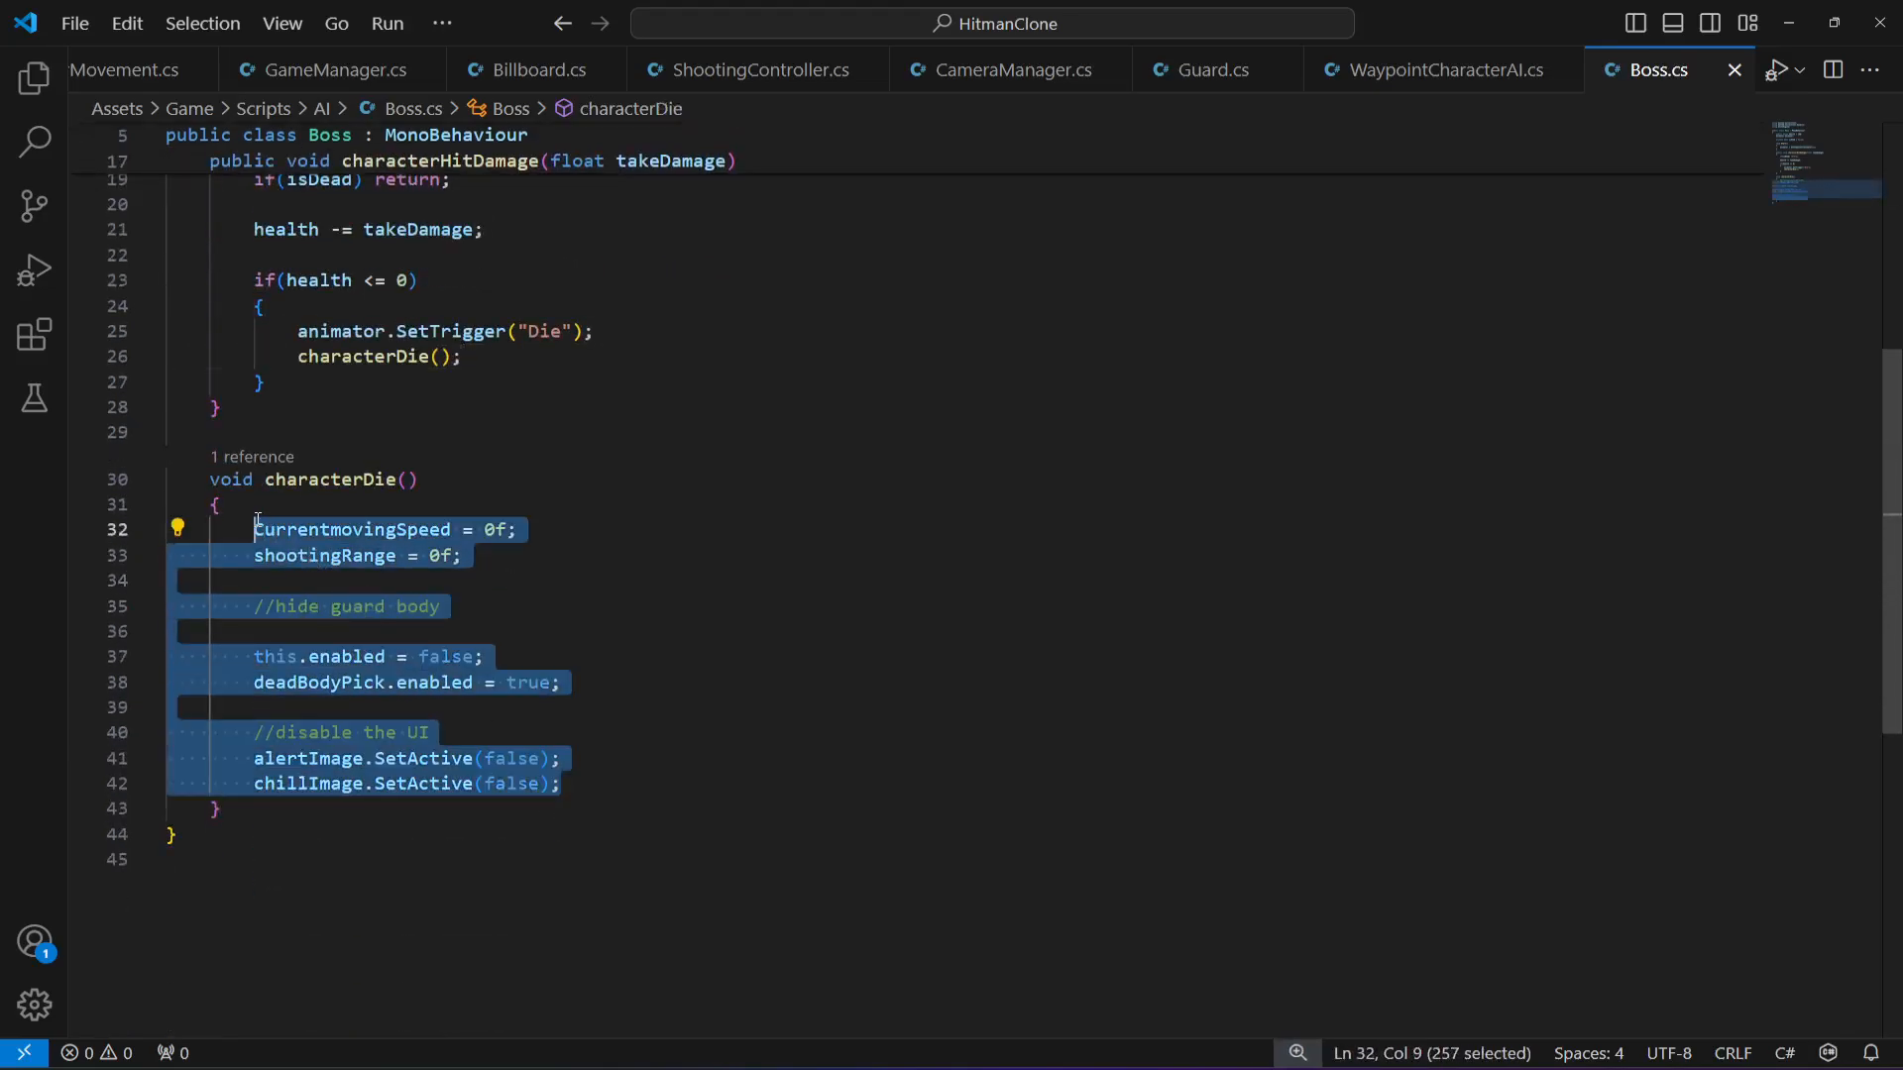
text(//ending)
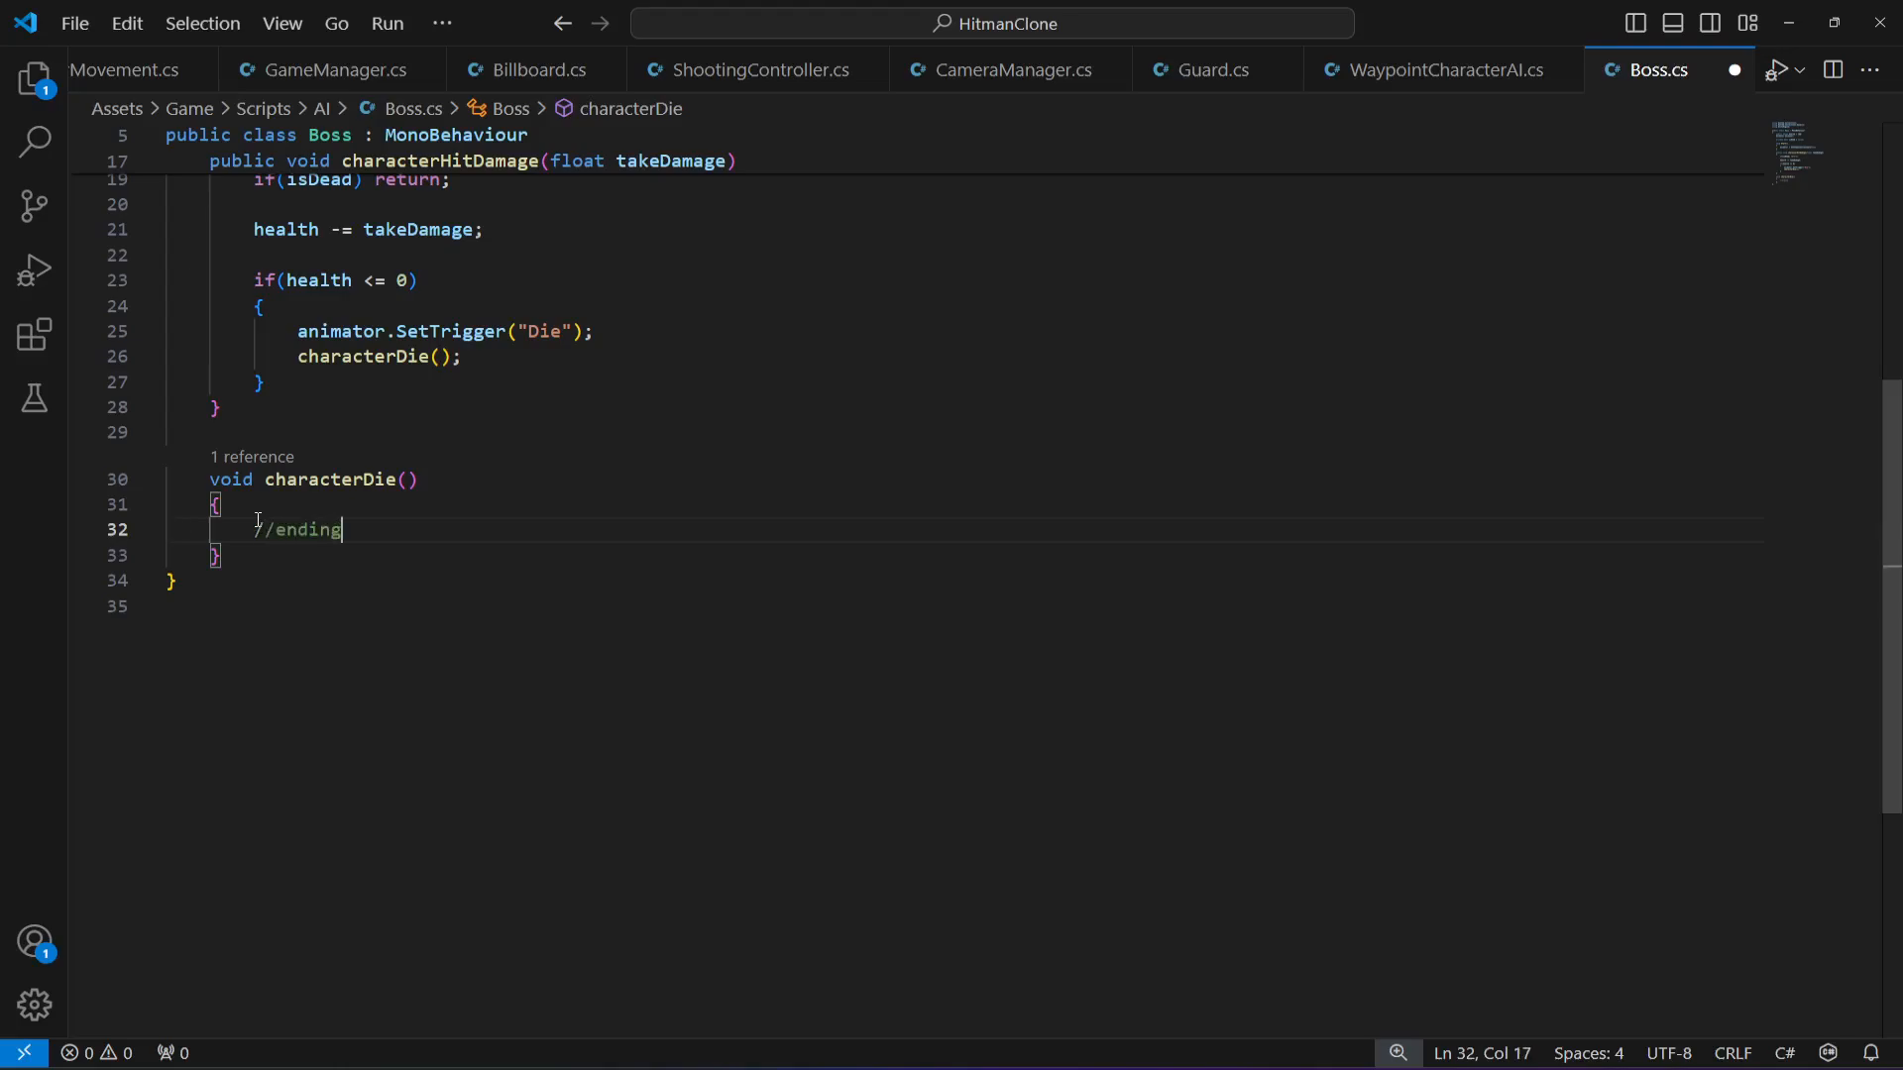
text( voice sound)
key(ctrl+s)
scroll(510, 712, up, 3)
scroll(558, 740, up, 1)
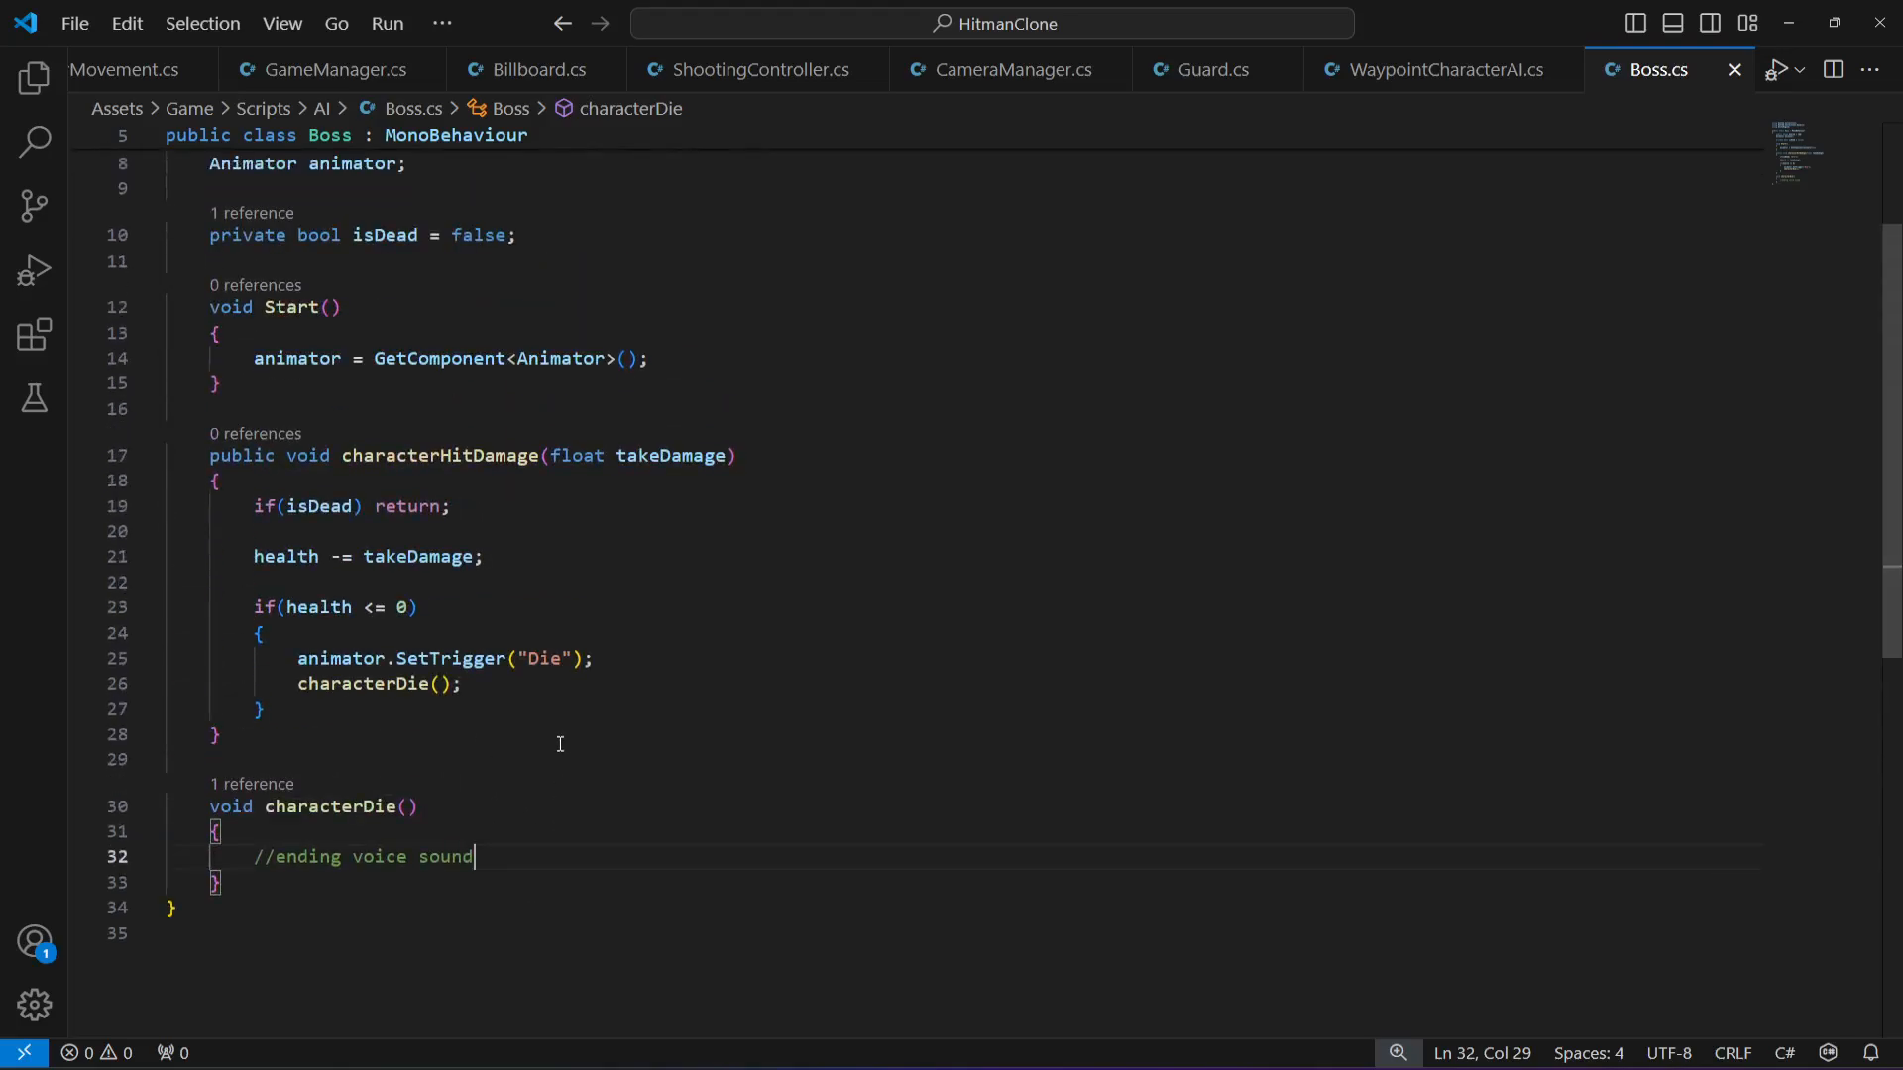
- Switch to the Unity editor, check the Boss object's components and run the game
click(743, 659)
key(alt+Tab)
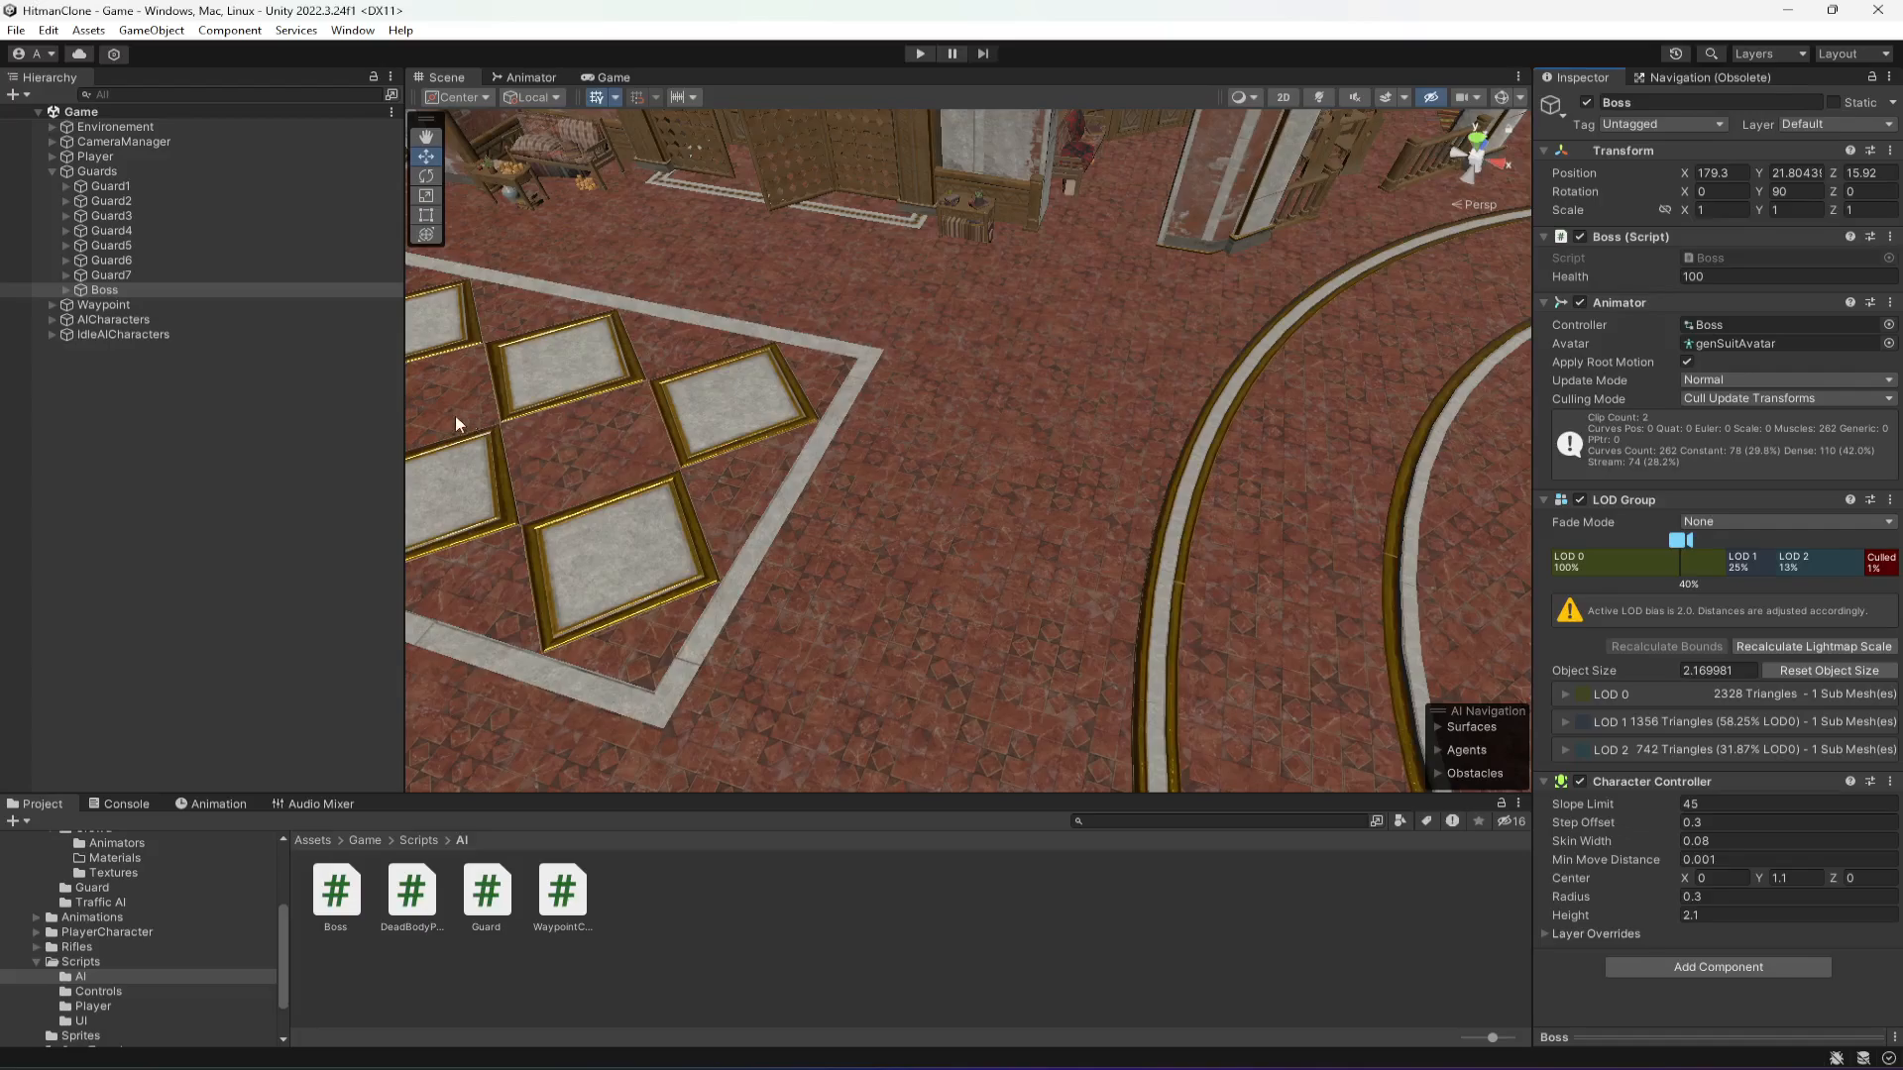
click(119, 289)
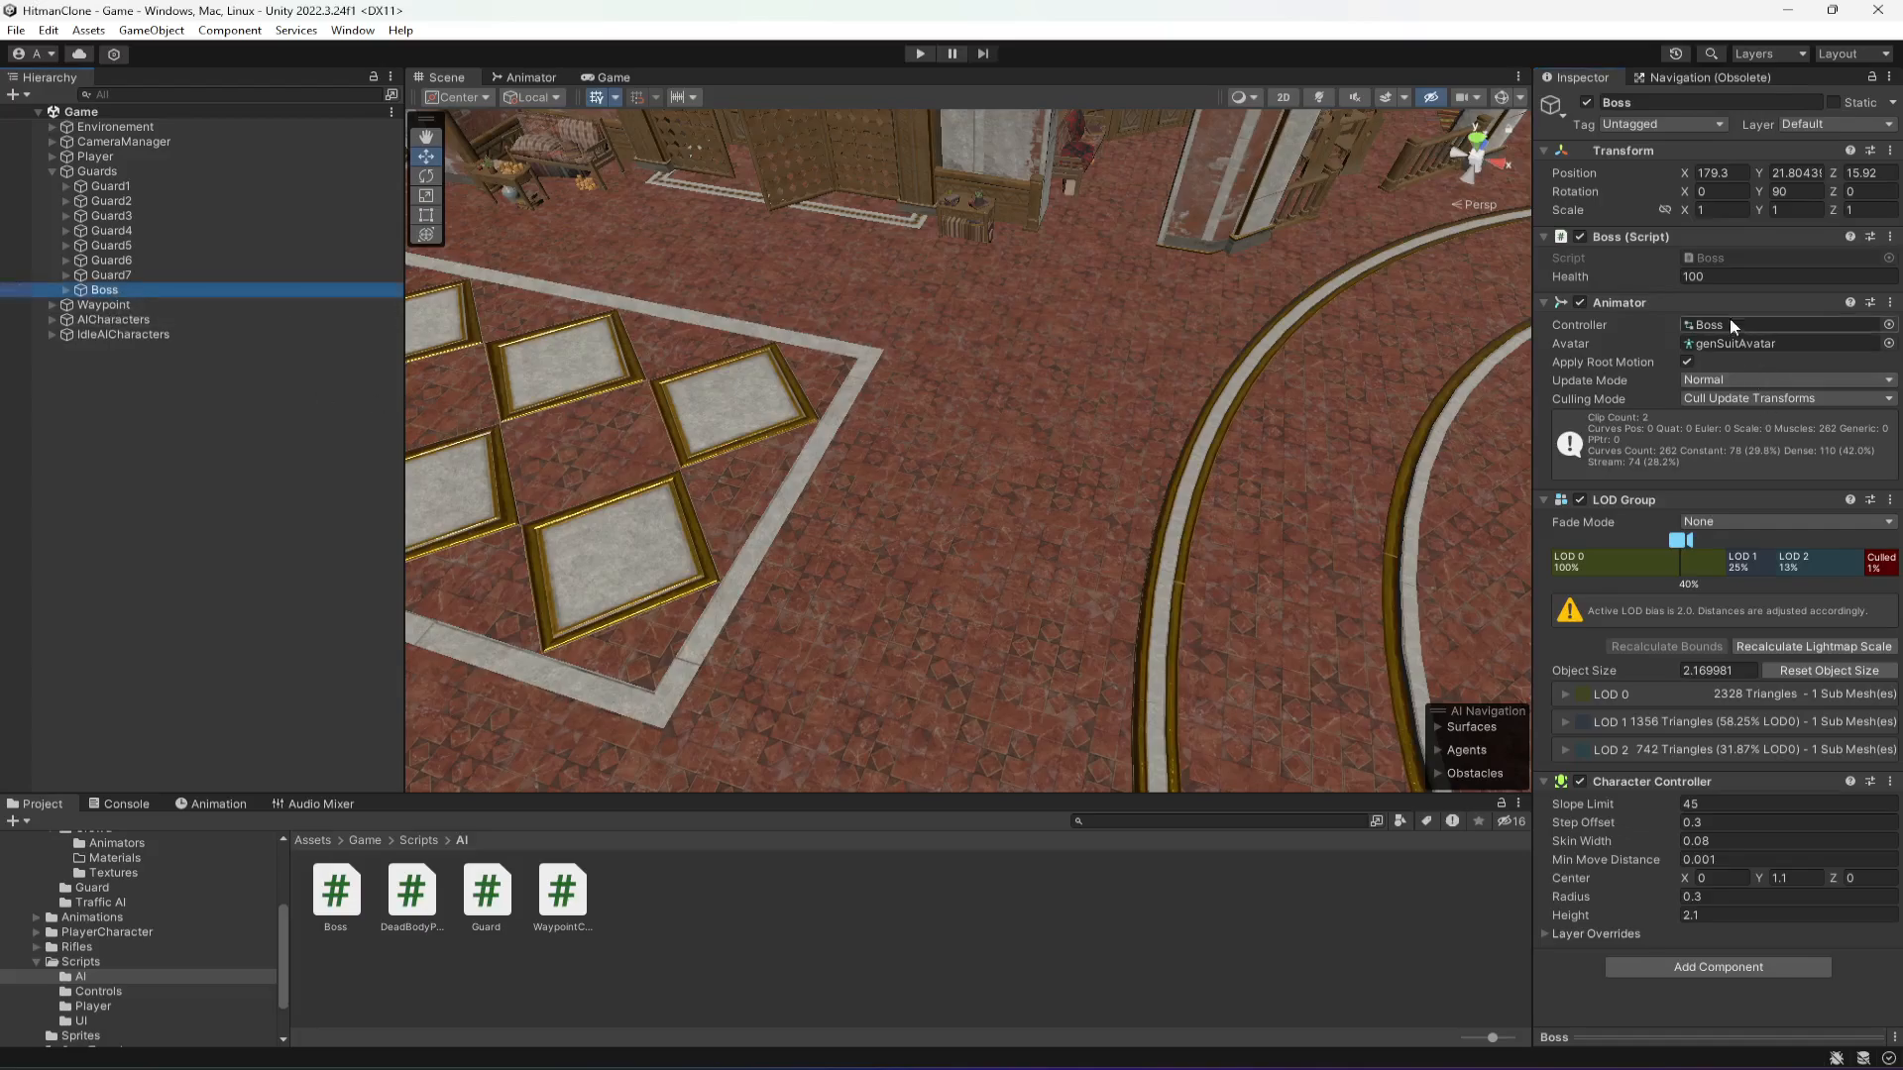
click(222, 503)
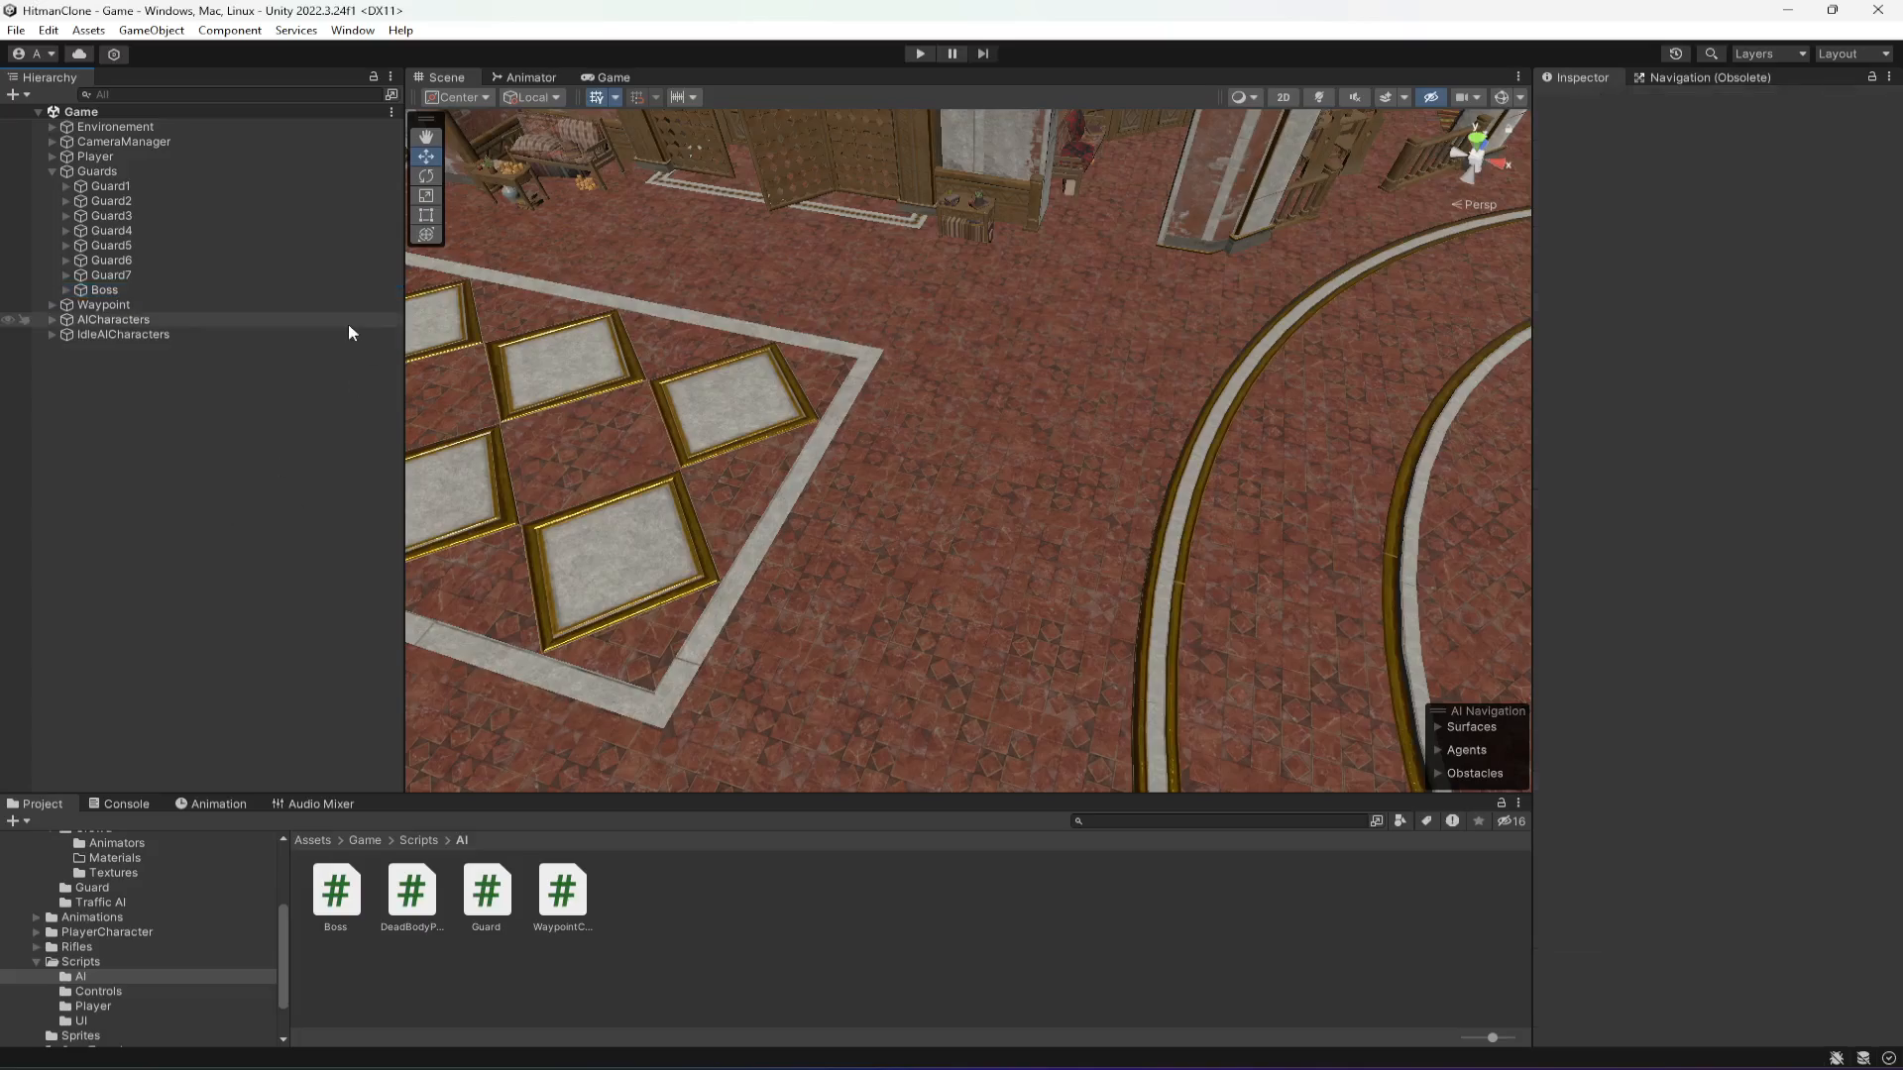
click(919, 55)
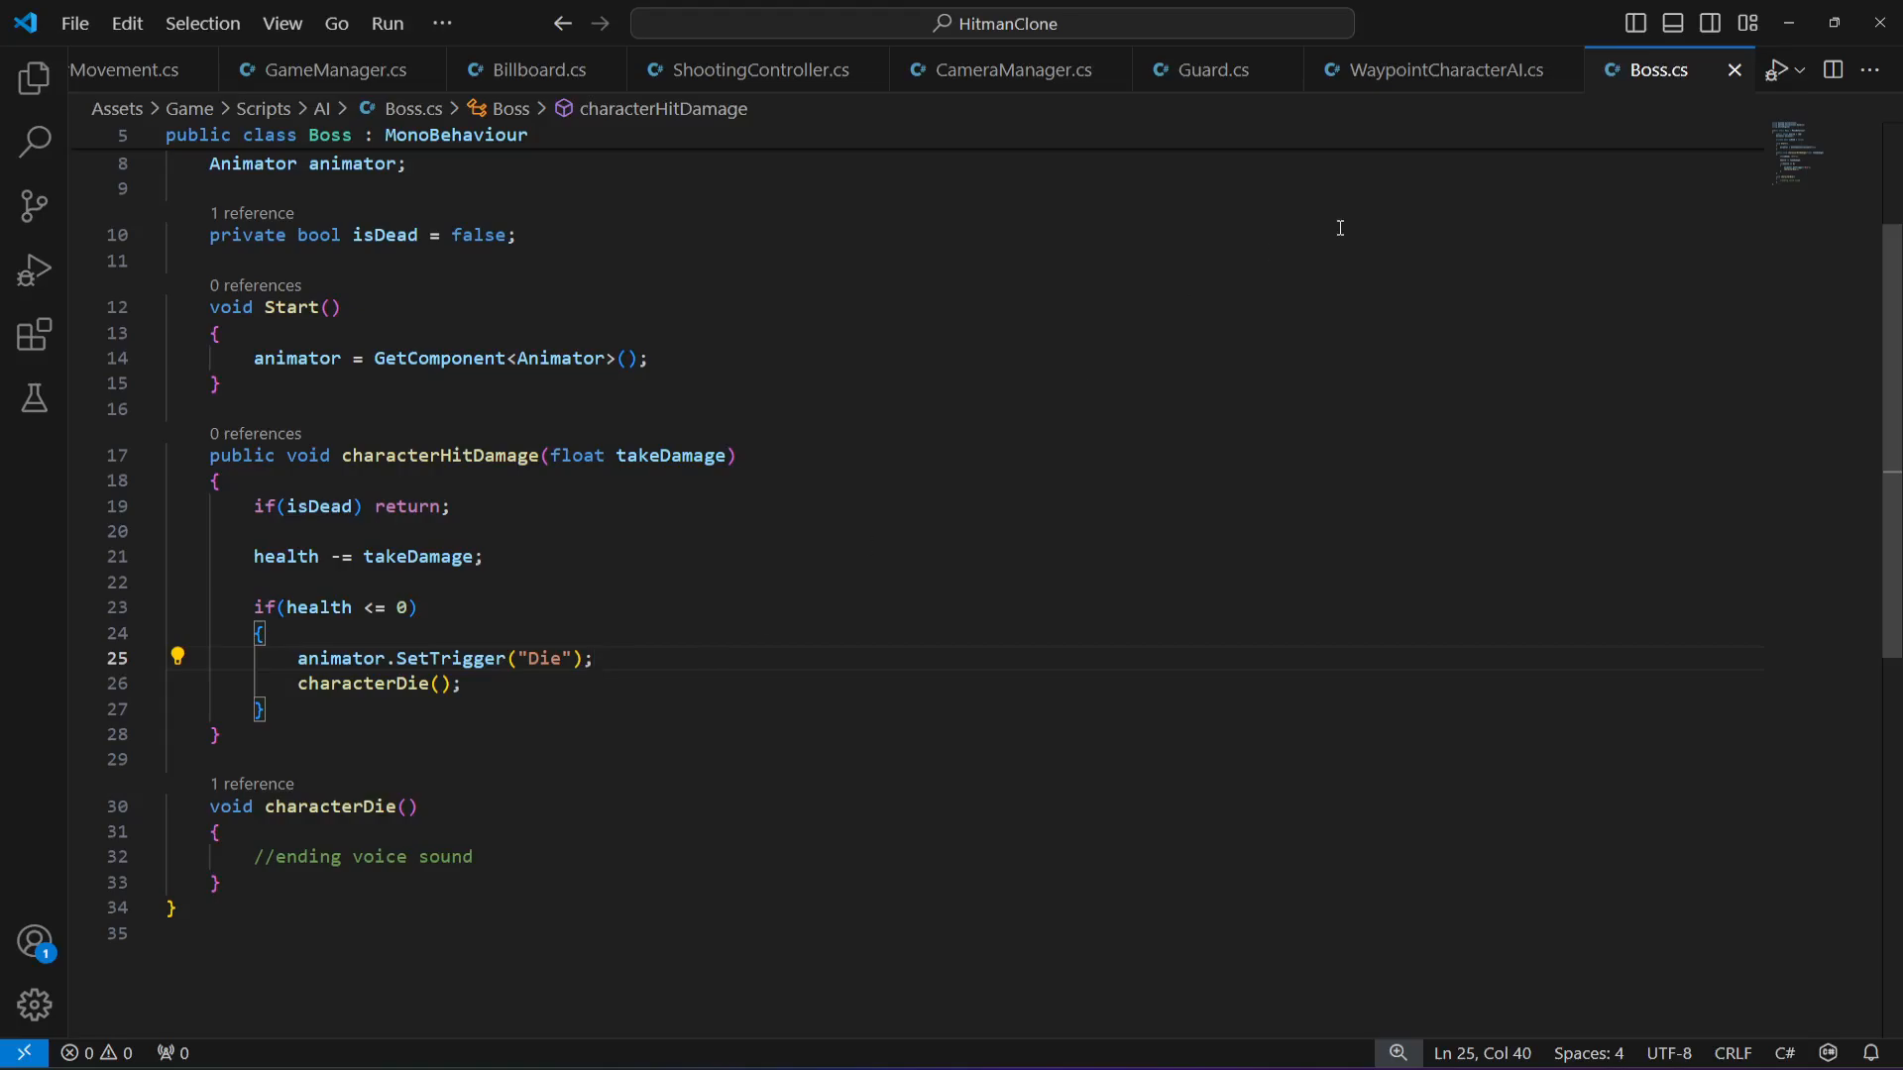
- In the Shoot method of ShootingController.cs, duplicate the WaypointCharacterAI lookup and its null-check block directly below the original
click(748, 72)
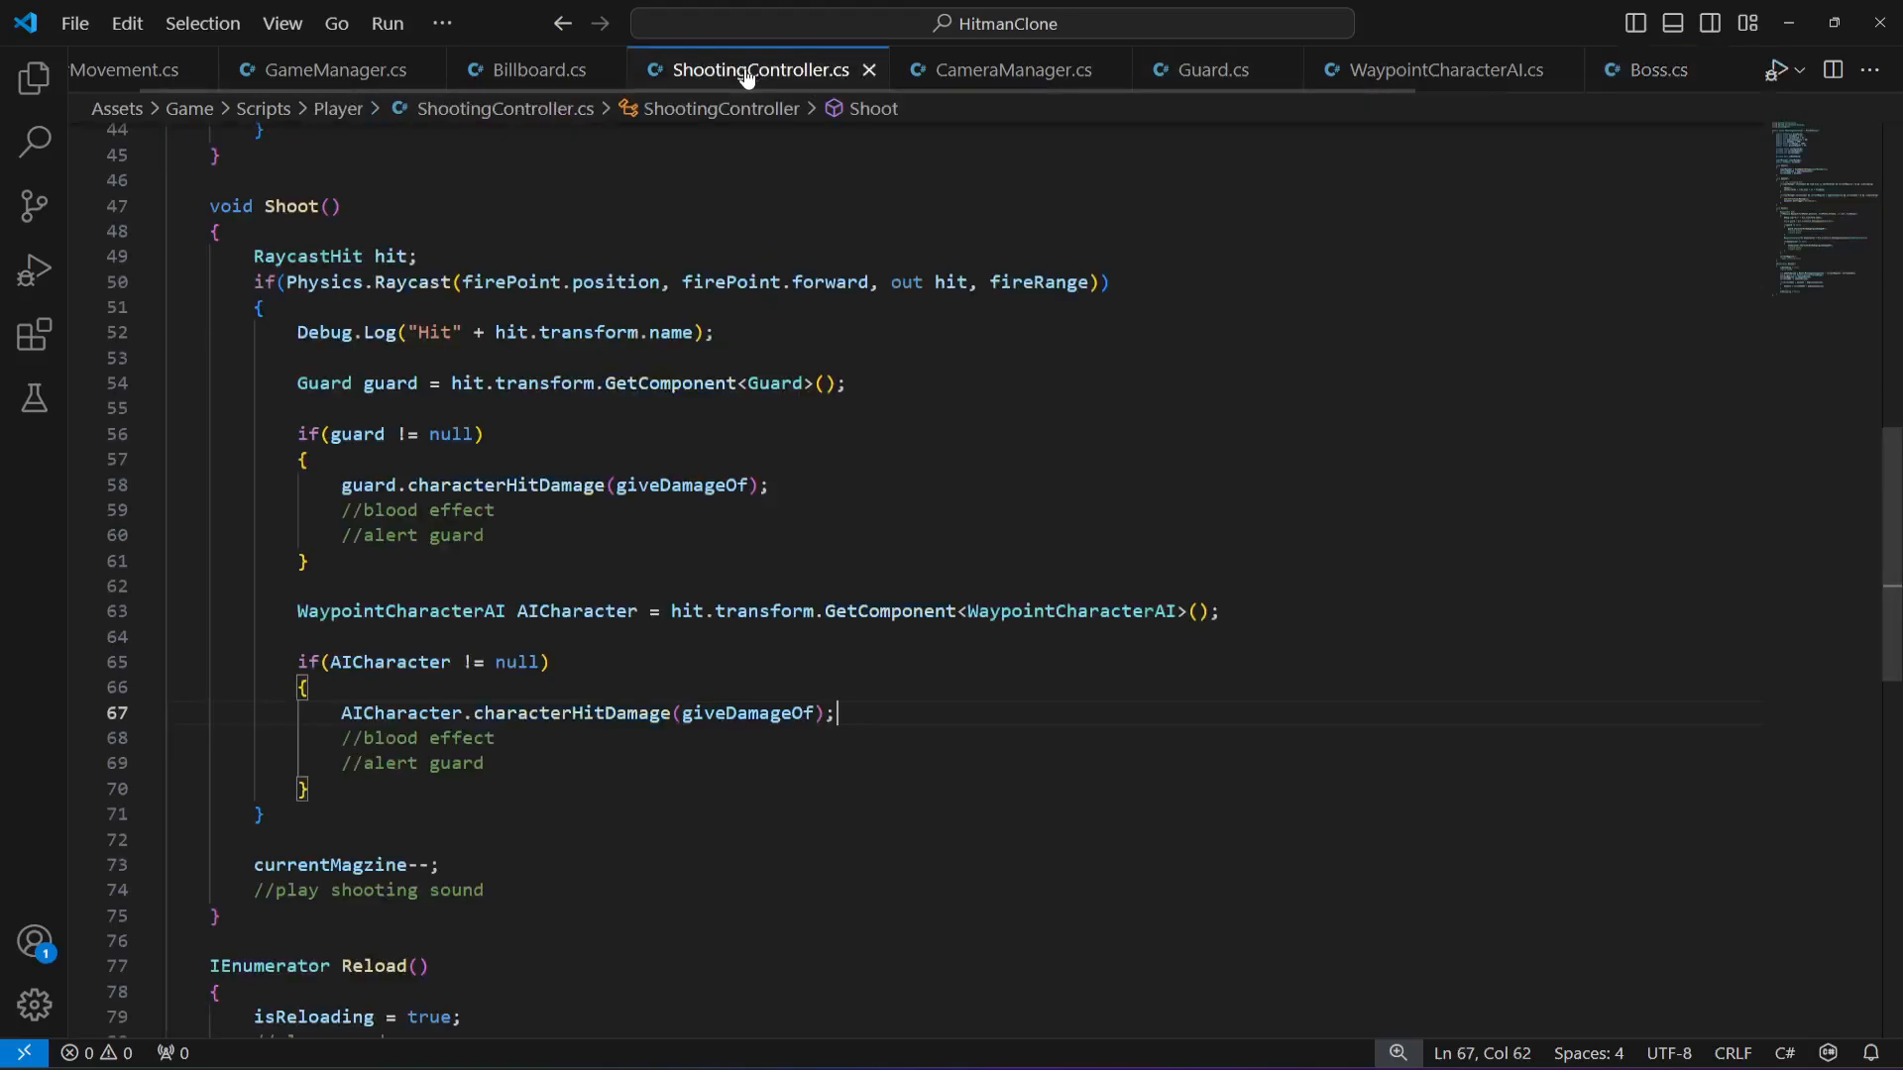
drag(334, 768, 300, 588)
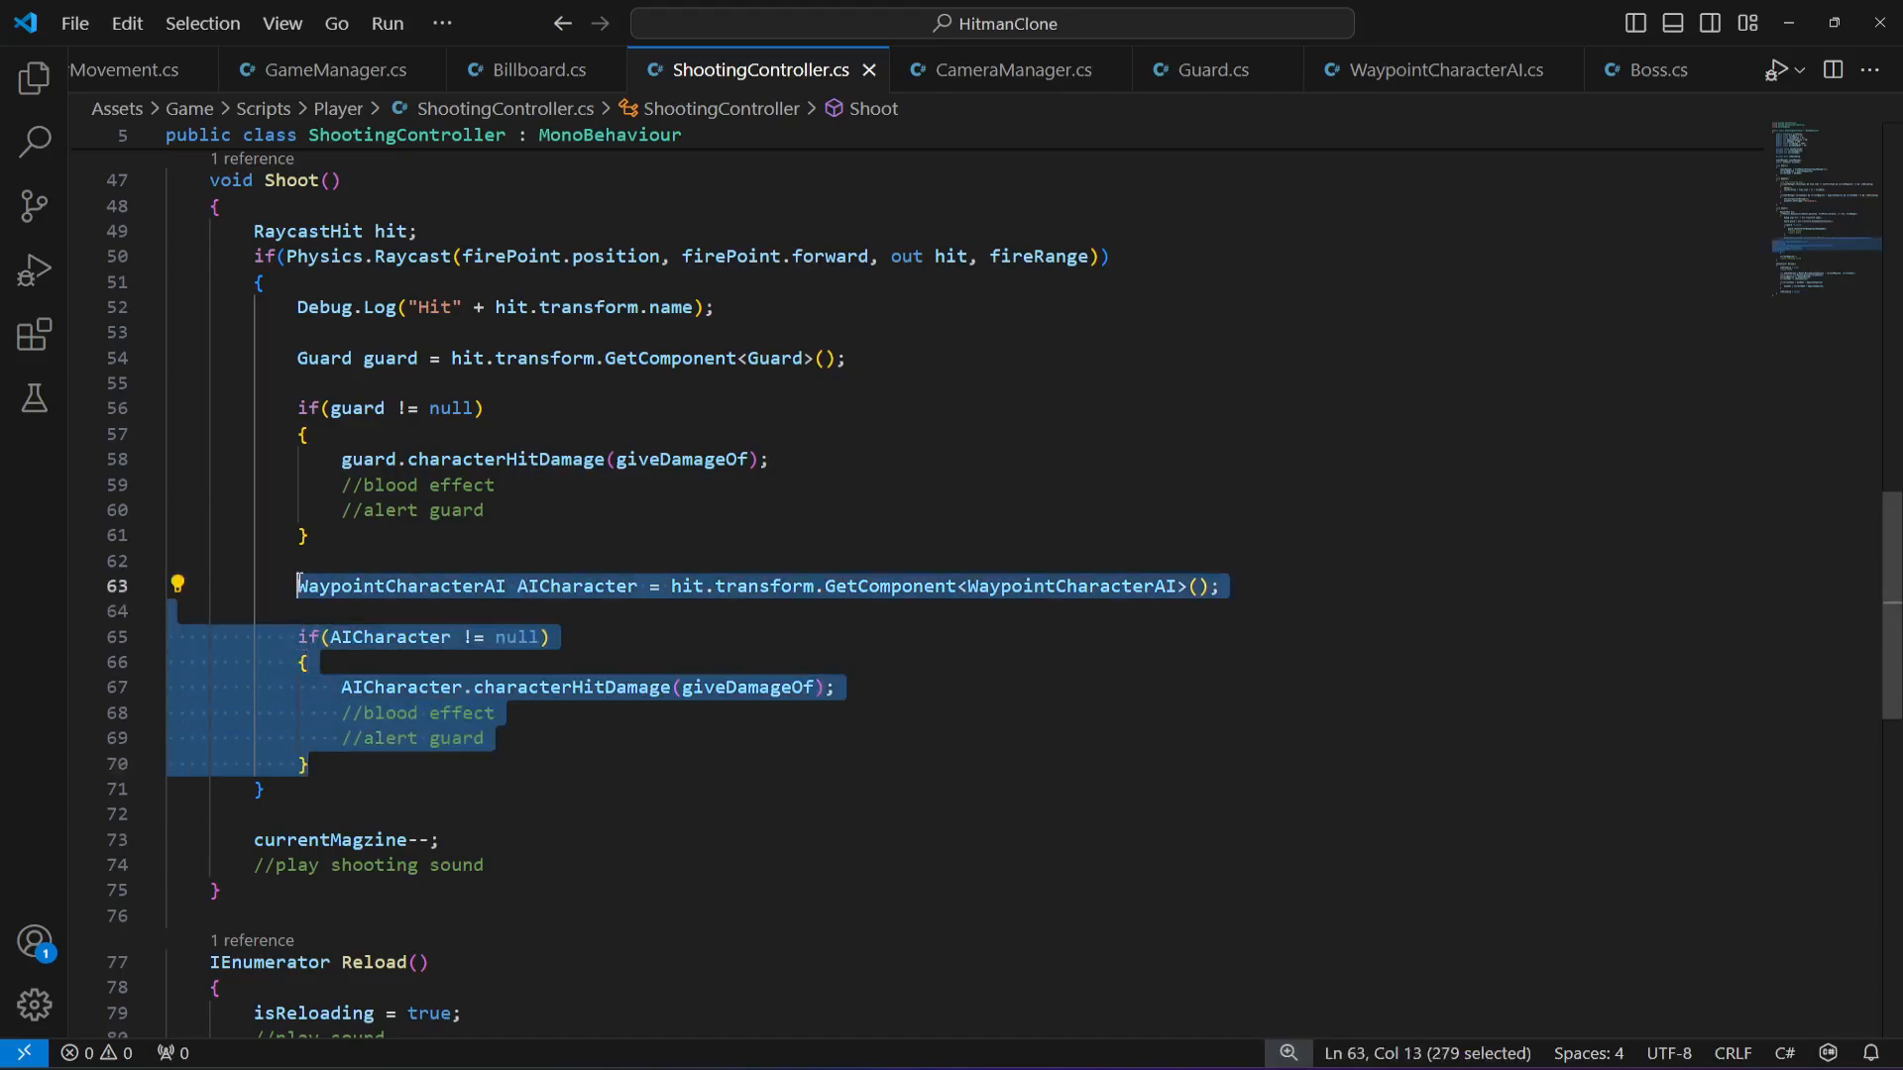
key(ctrl+c)
click(334, 765)
key(Return)
key(Return)
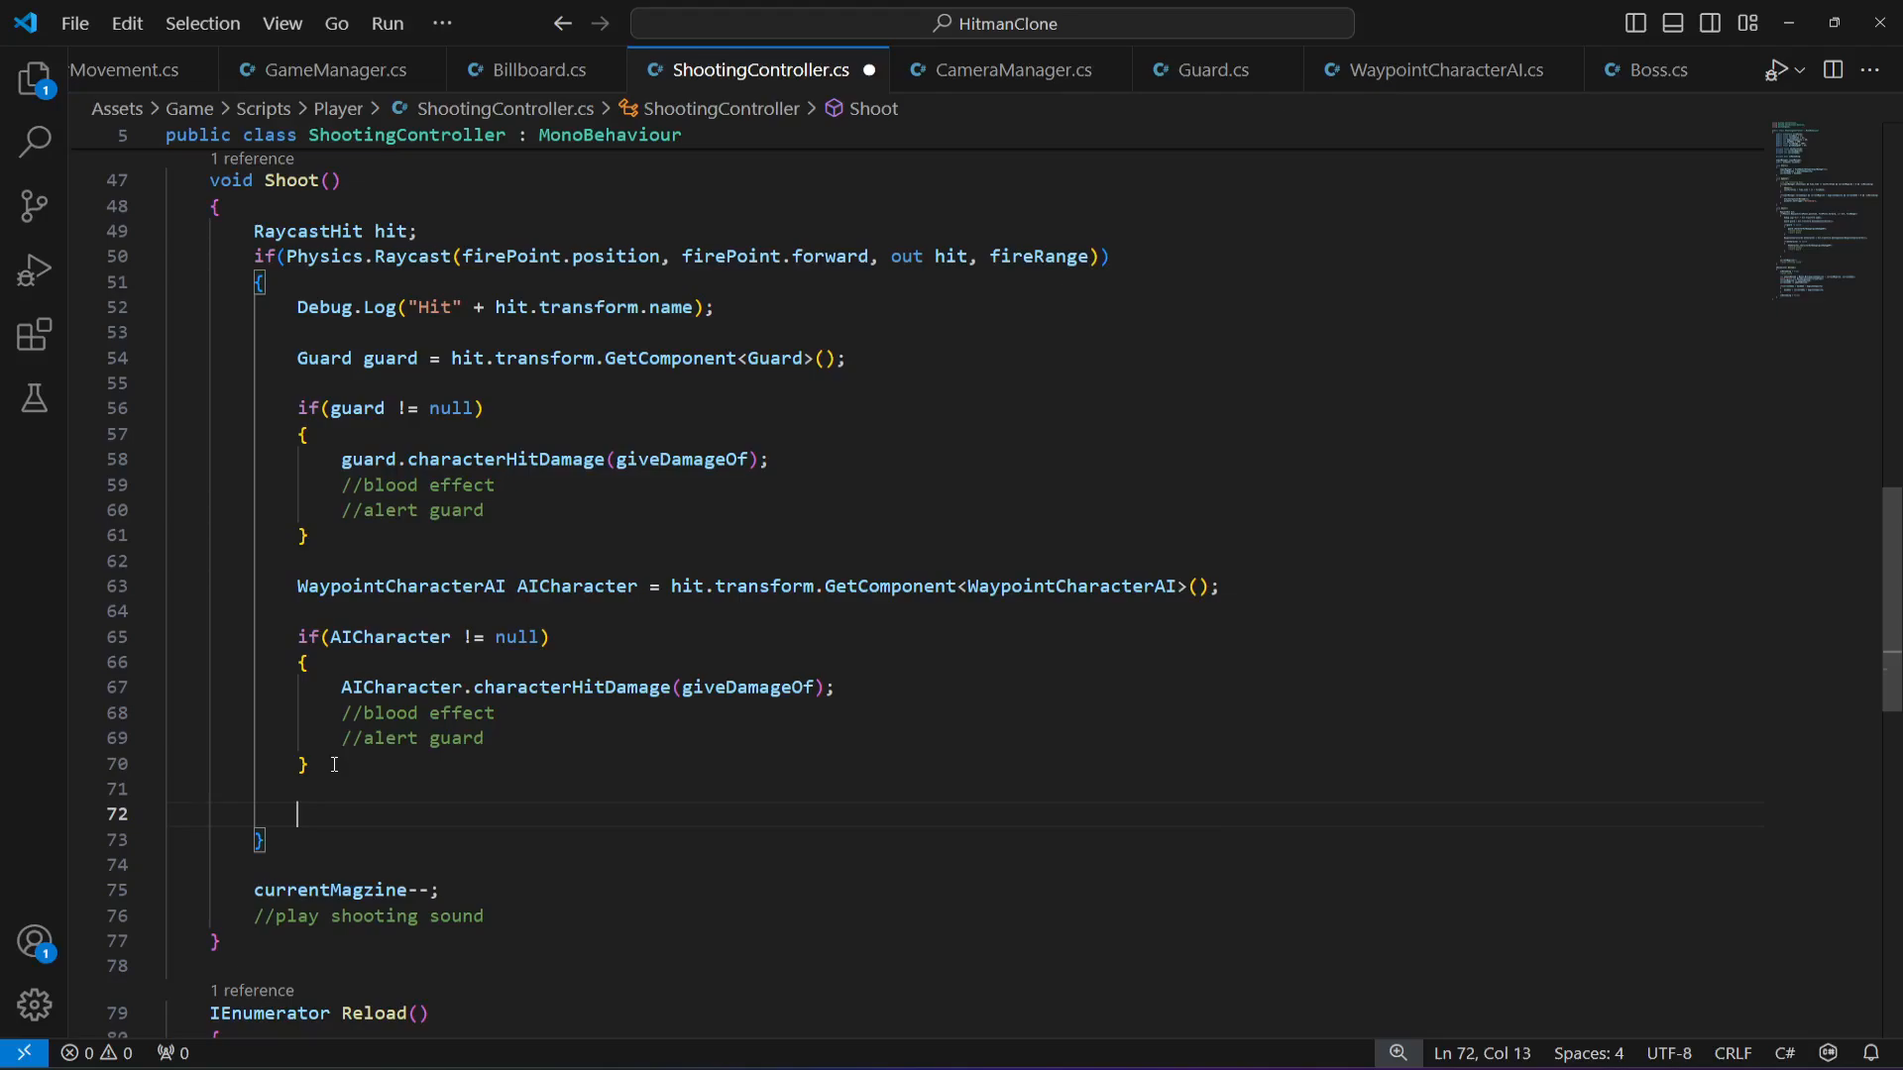
key(ctrl+v)
- Change the duplicated component lookup to Boss boss = hit.transform.GetComponent<Boss>();
scroll(334, 765, down, 3)
double_click(374, 583)
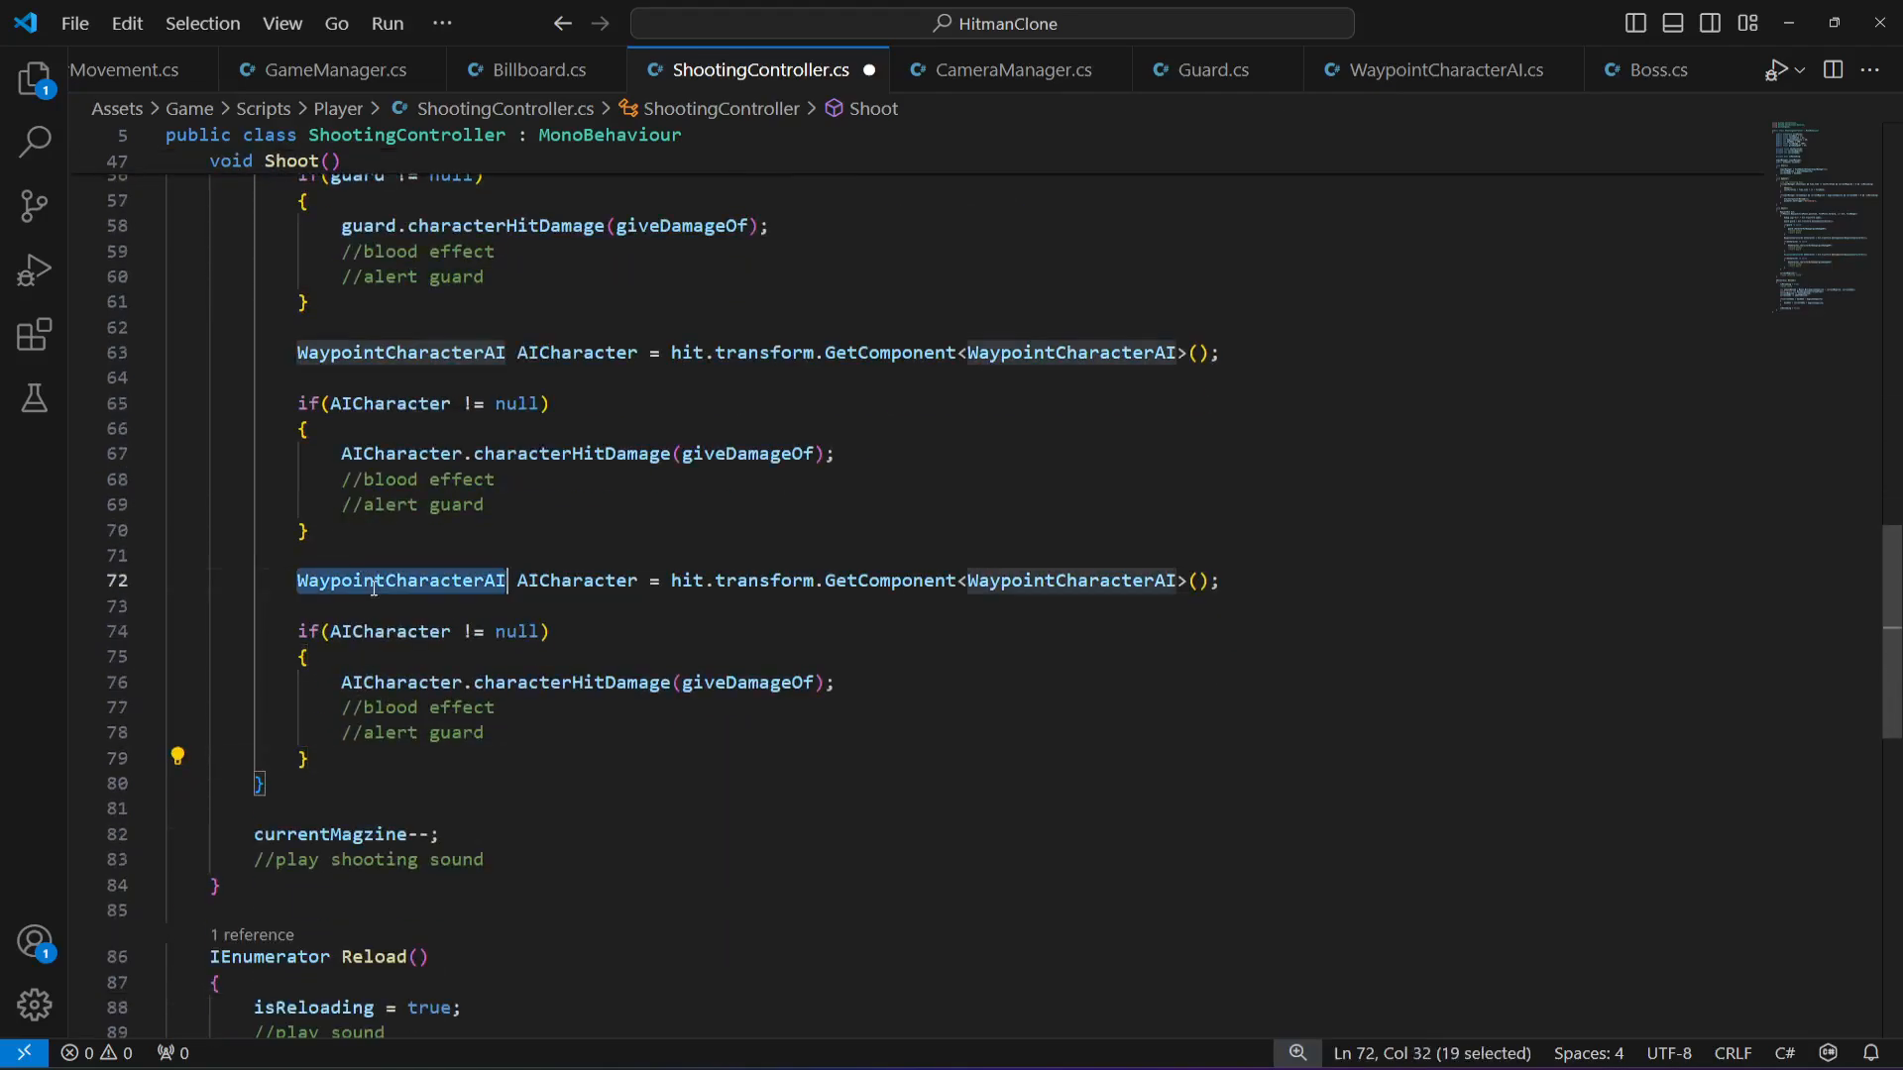
text(Boss)
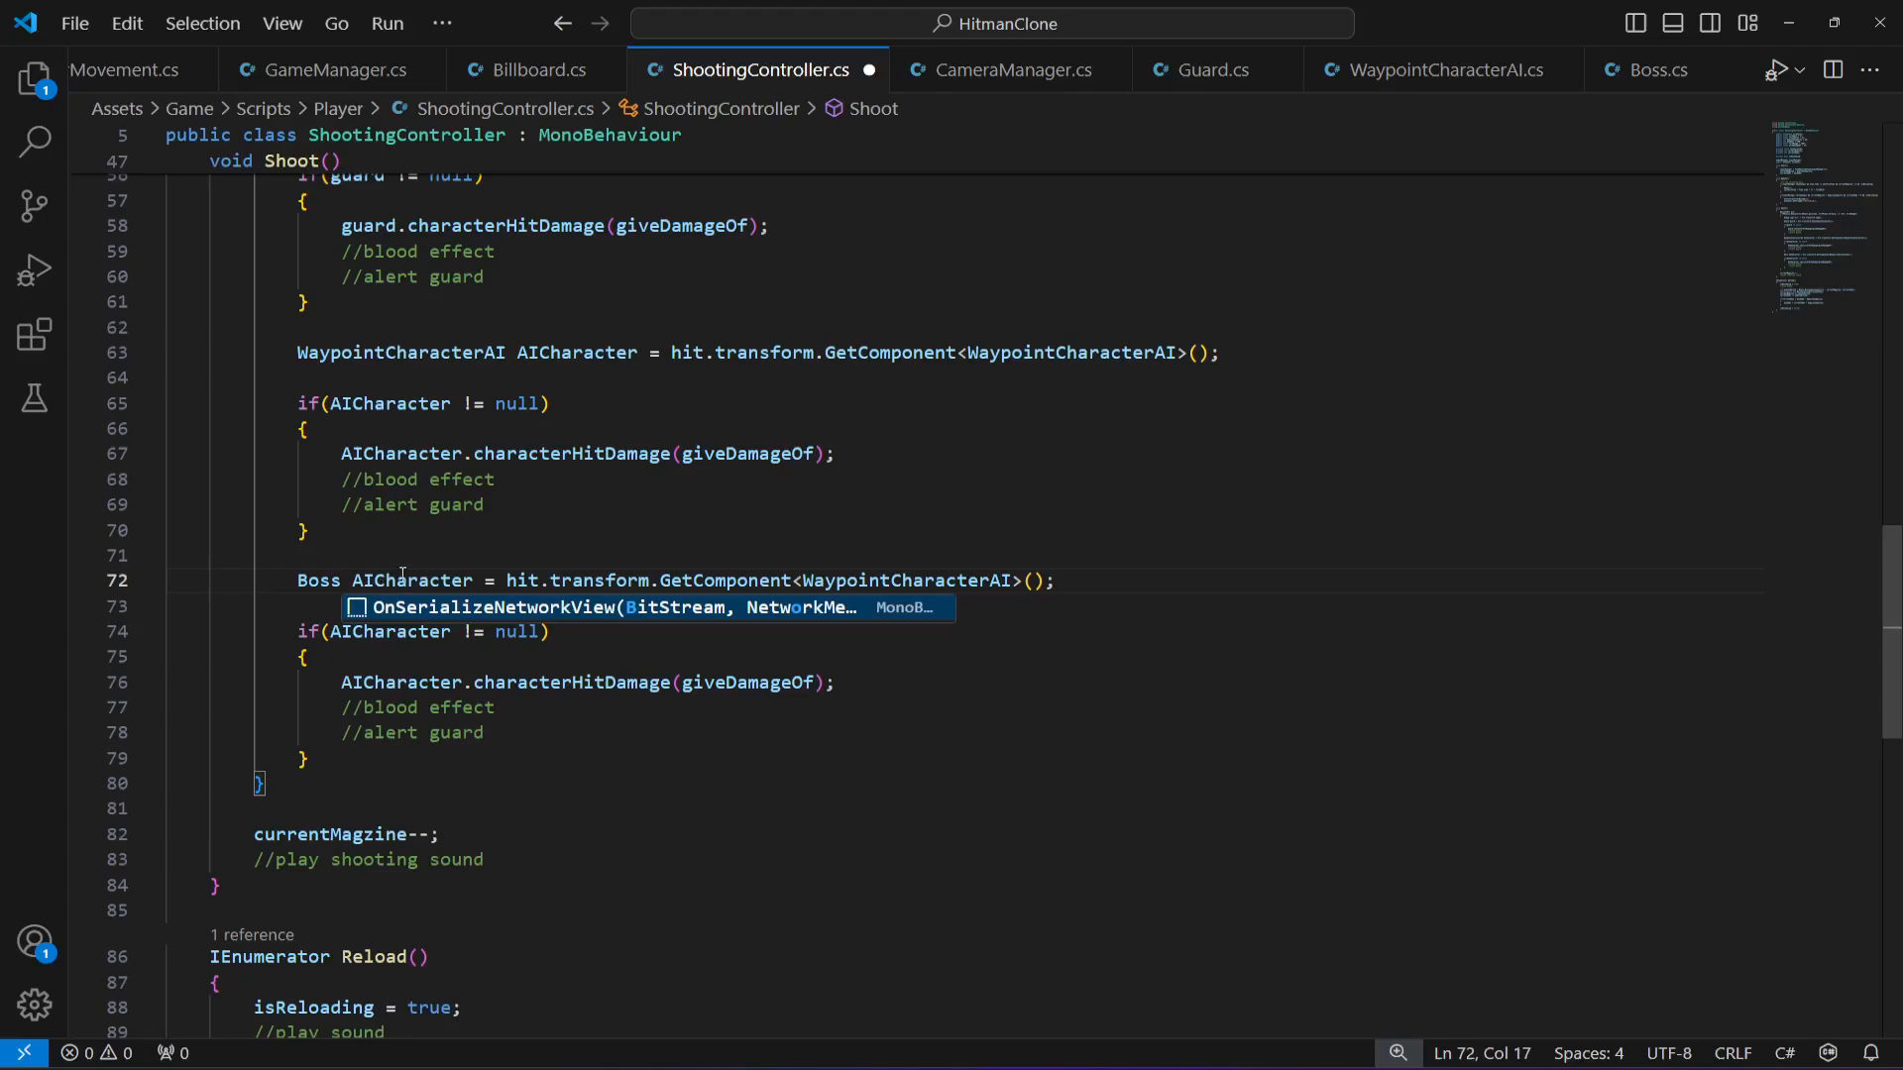
key(Escape)
key(Up)
double_click(415, 580)
text(boss)
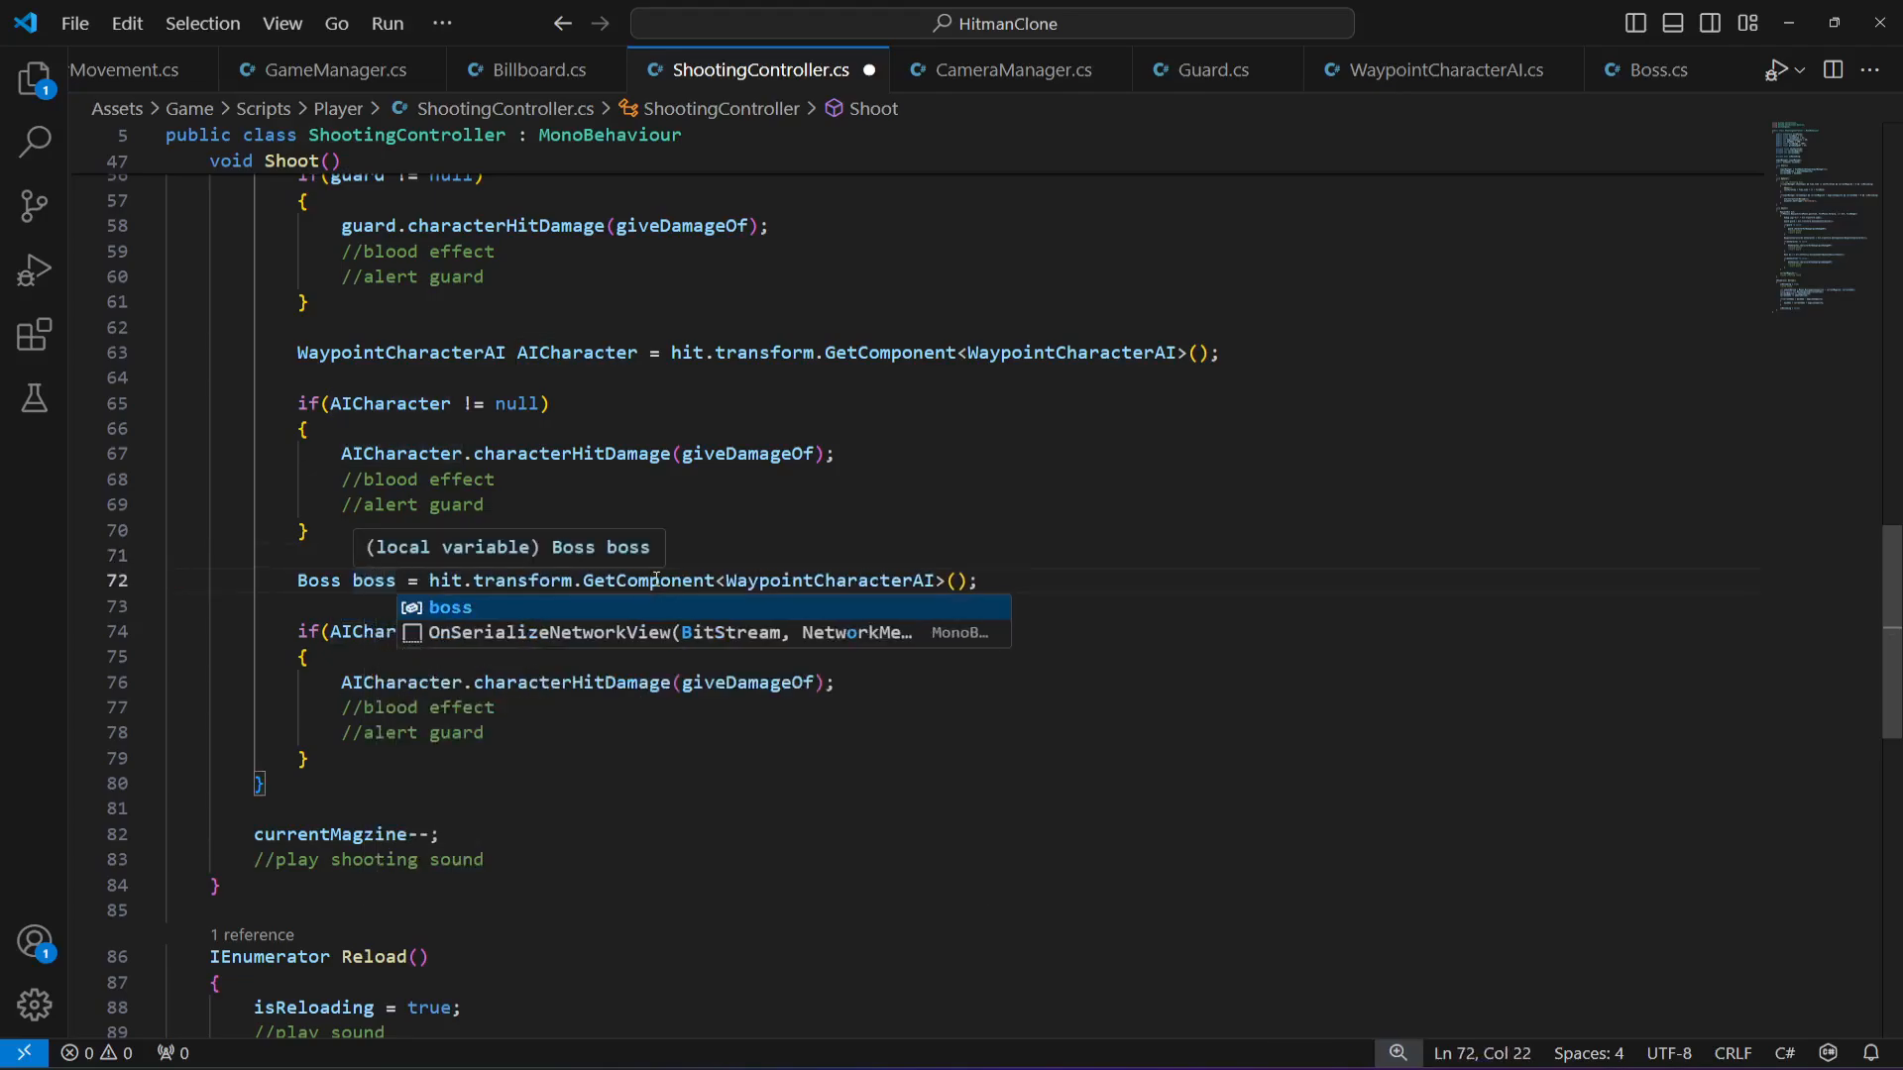
click(793, 583)
double_click(793, 583)
text(Boss)
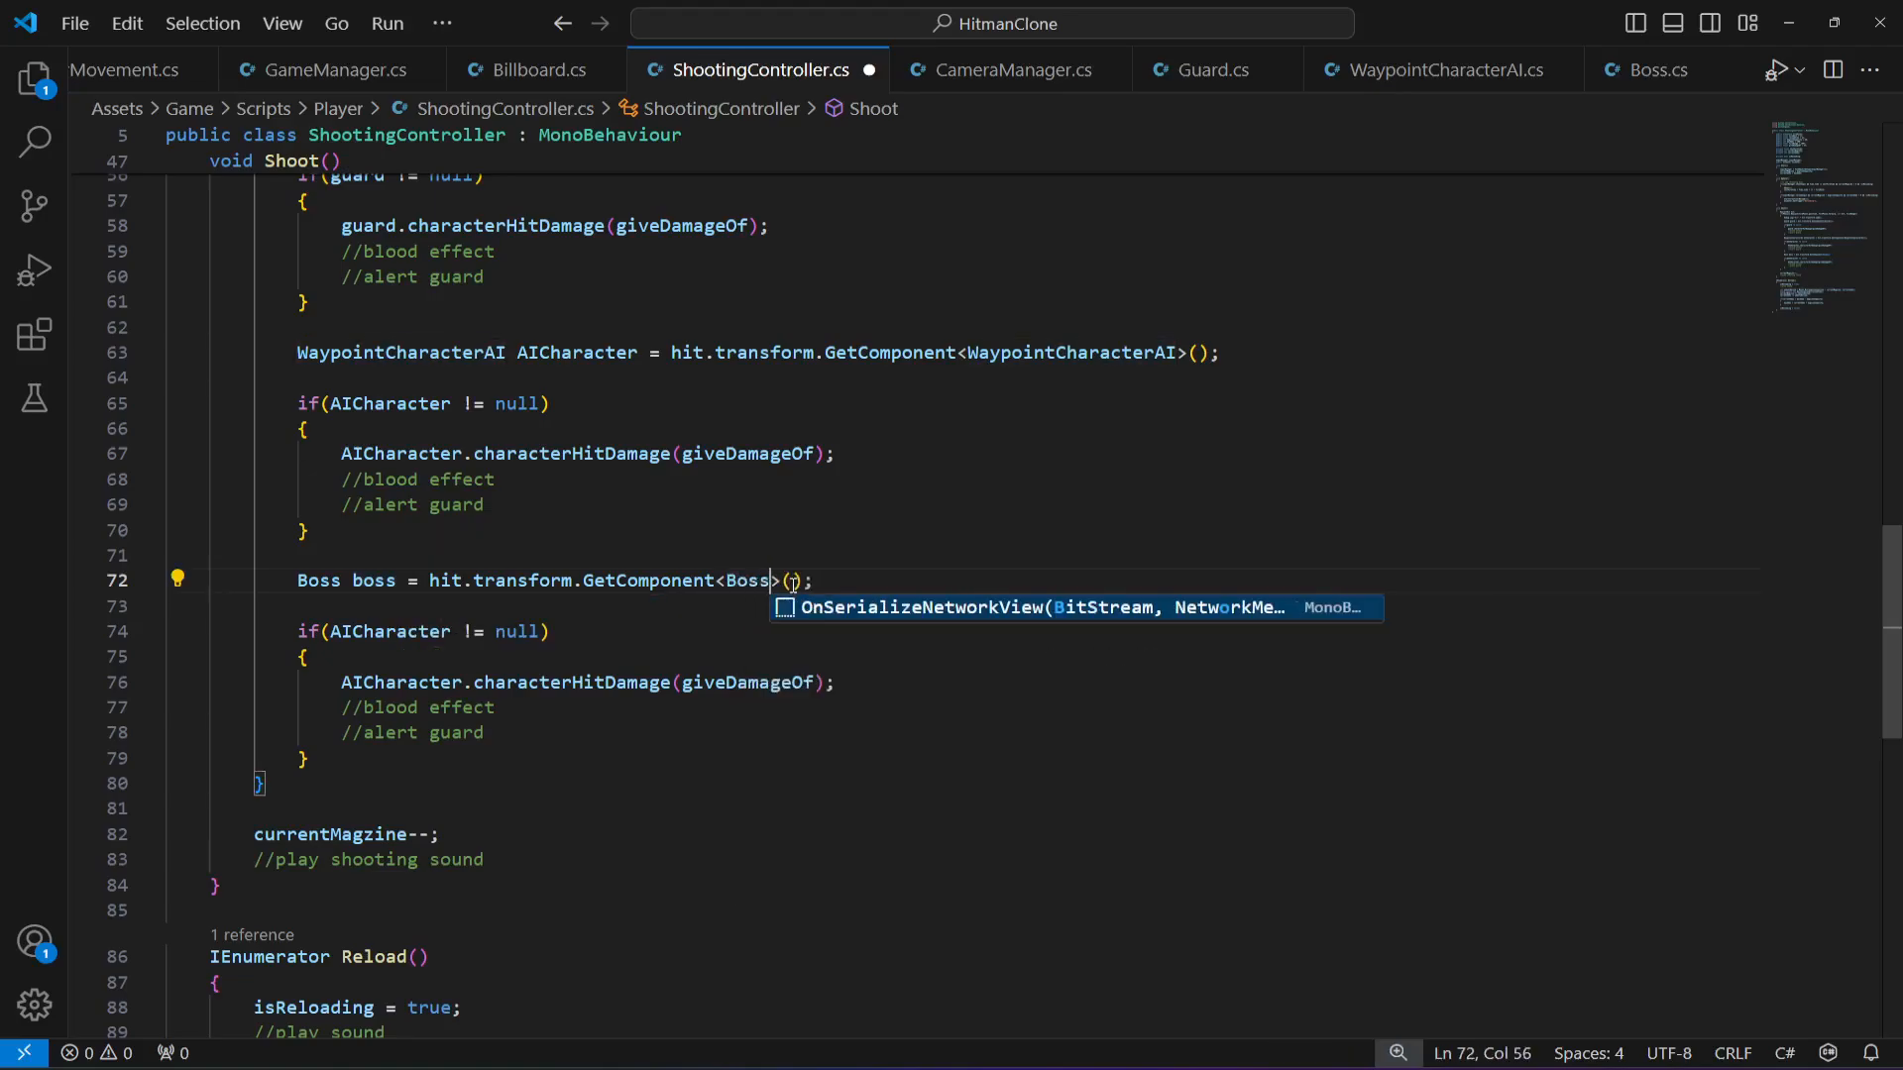
- Replace AICharacter with boss in the duplicated null check and characterHitDamage call, and save ShootingController.cs
double_click(377, 631)
text(boss)
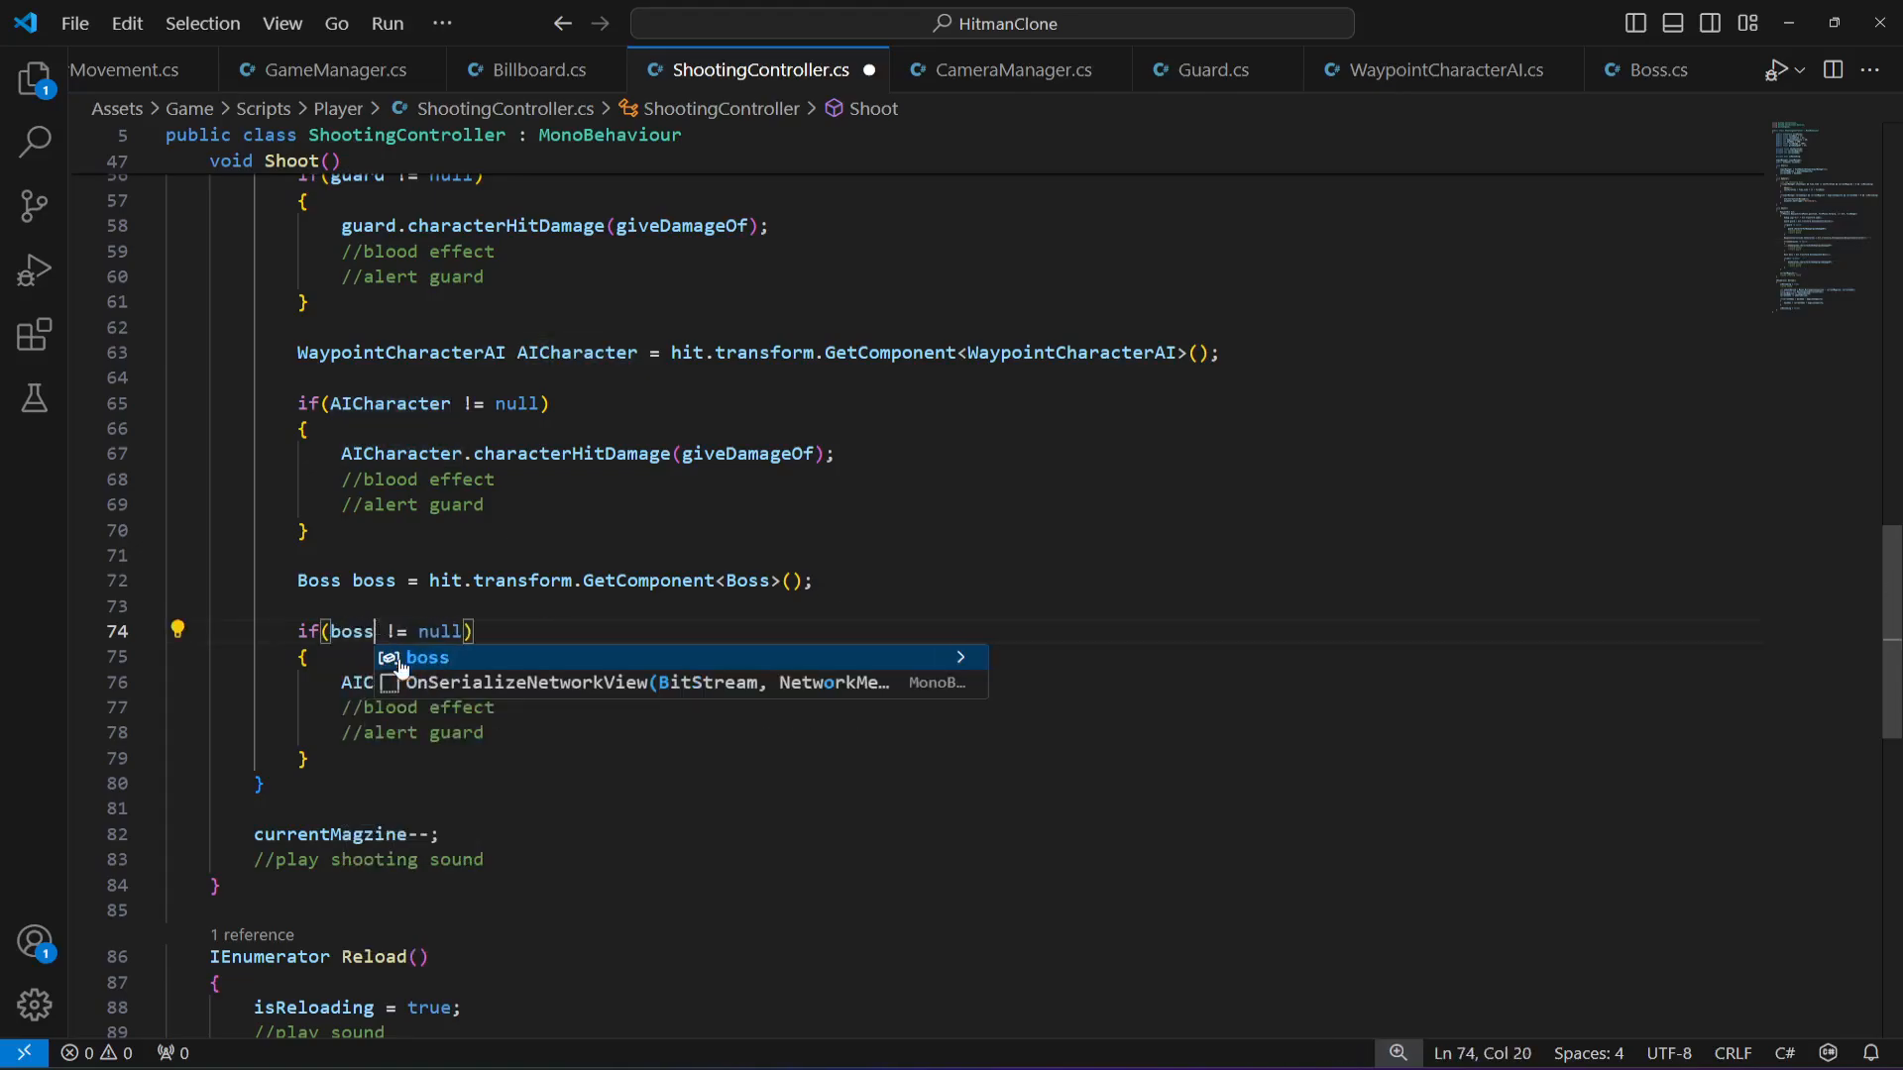
key(Escape)
double_click(394, 682)
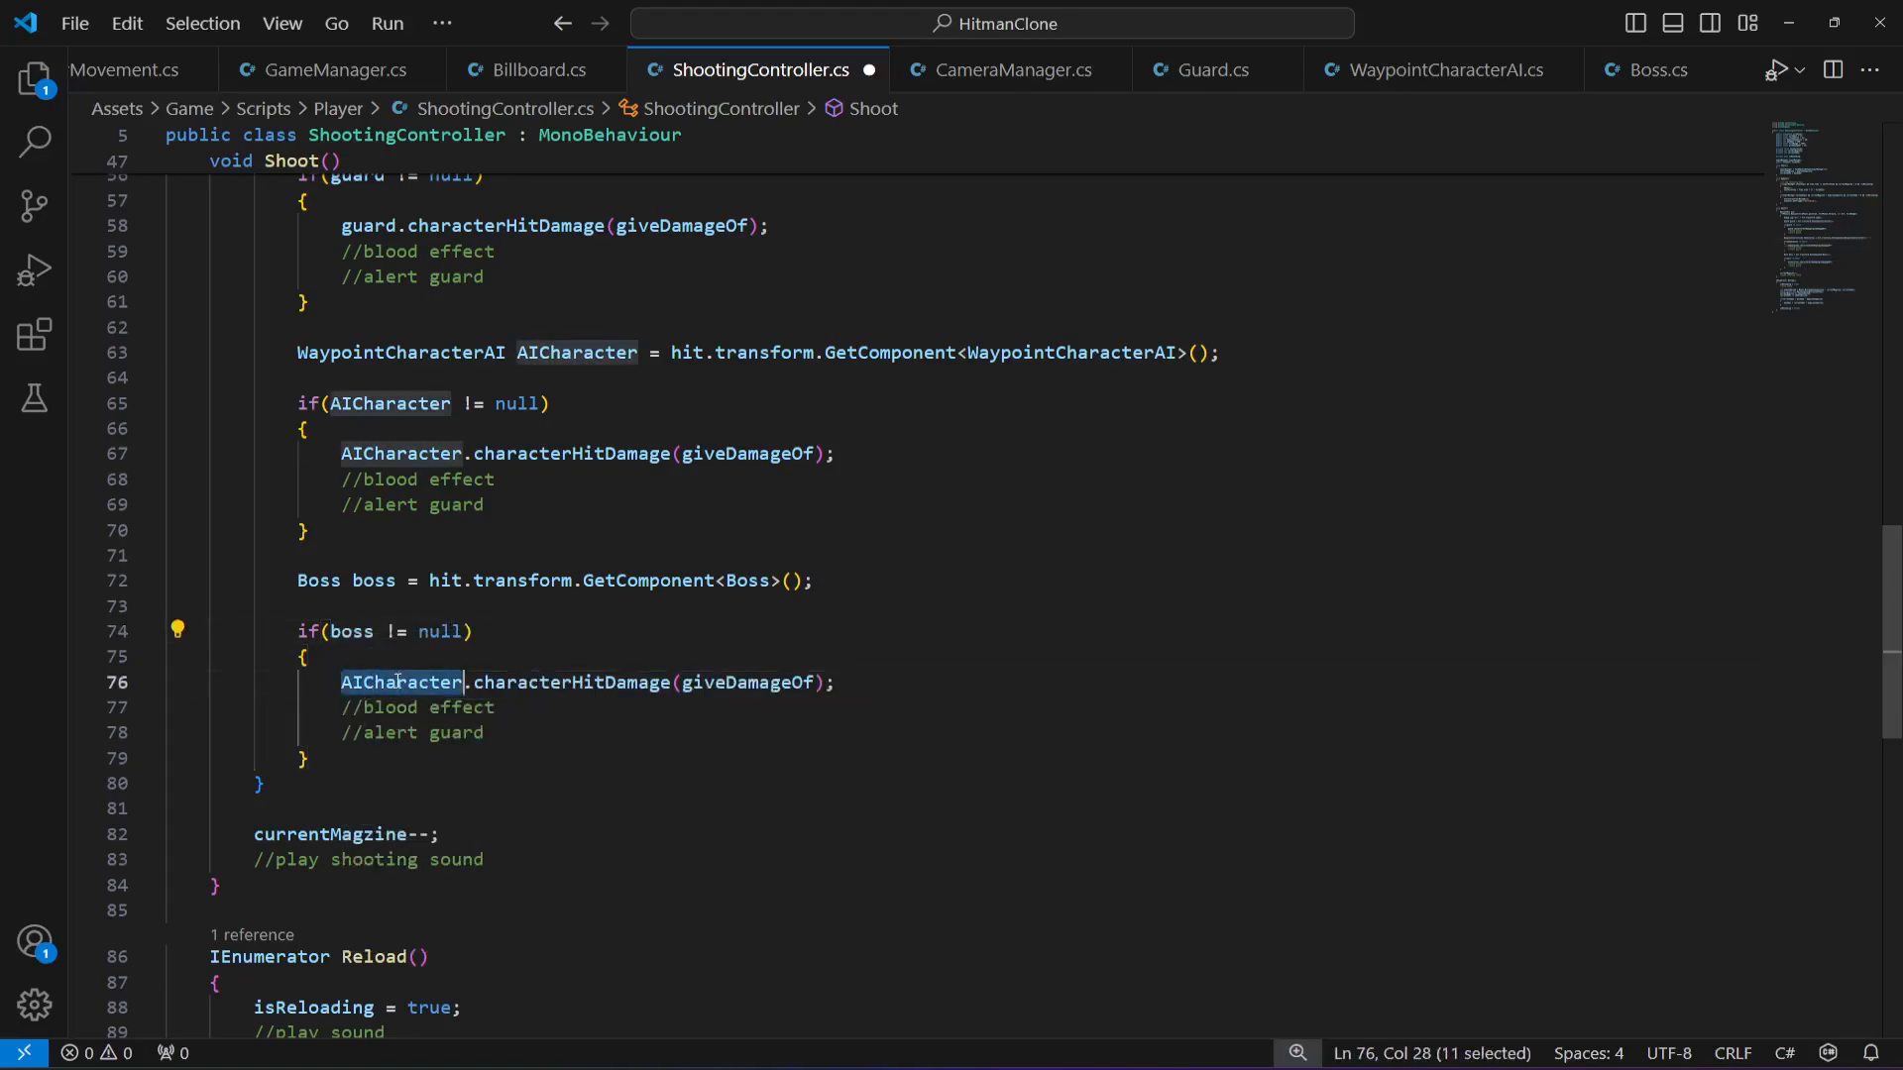
text(boss)
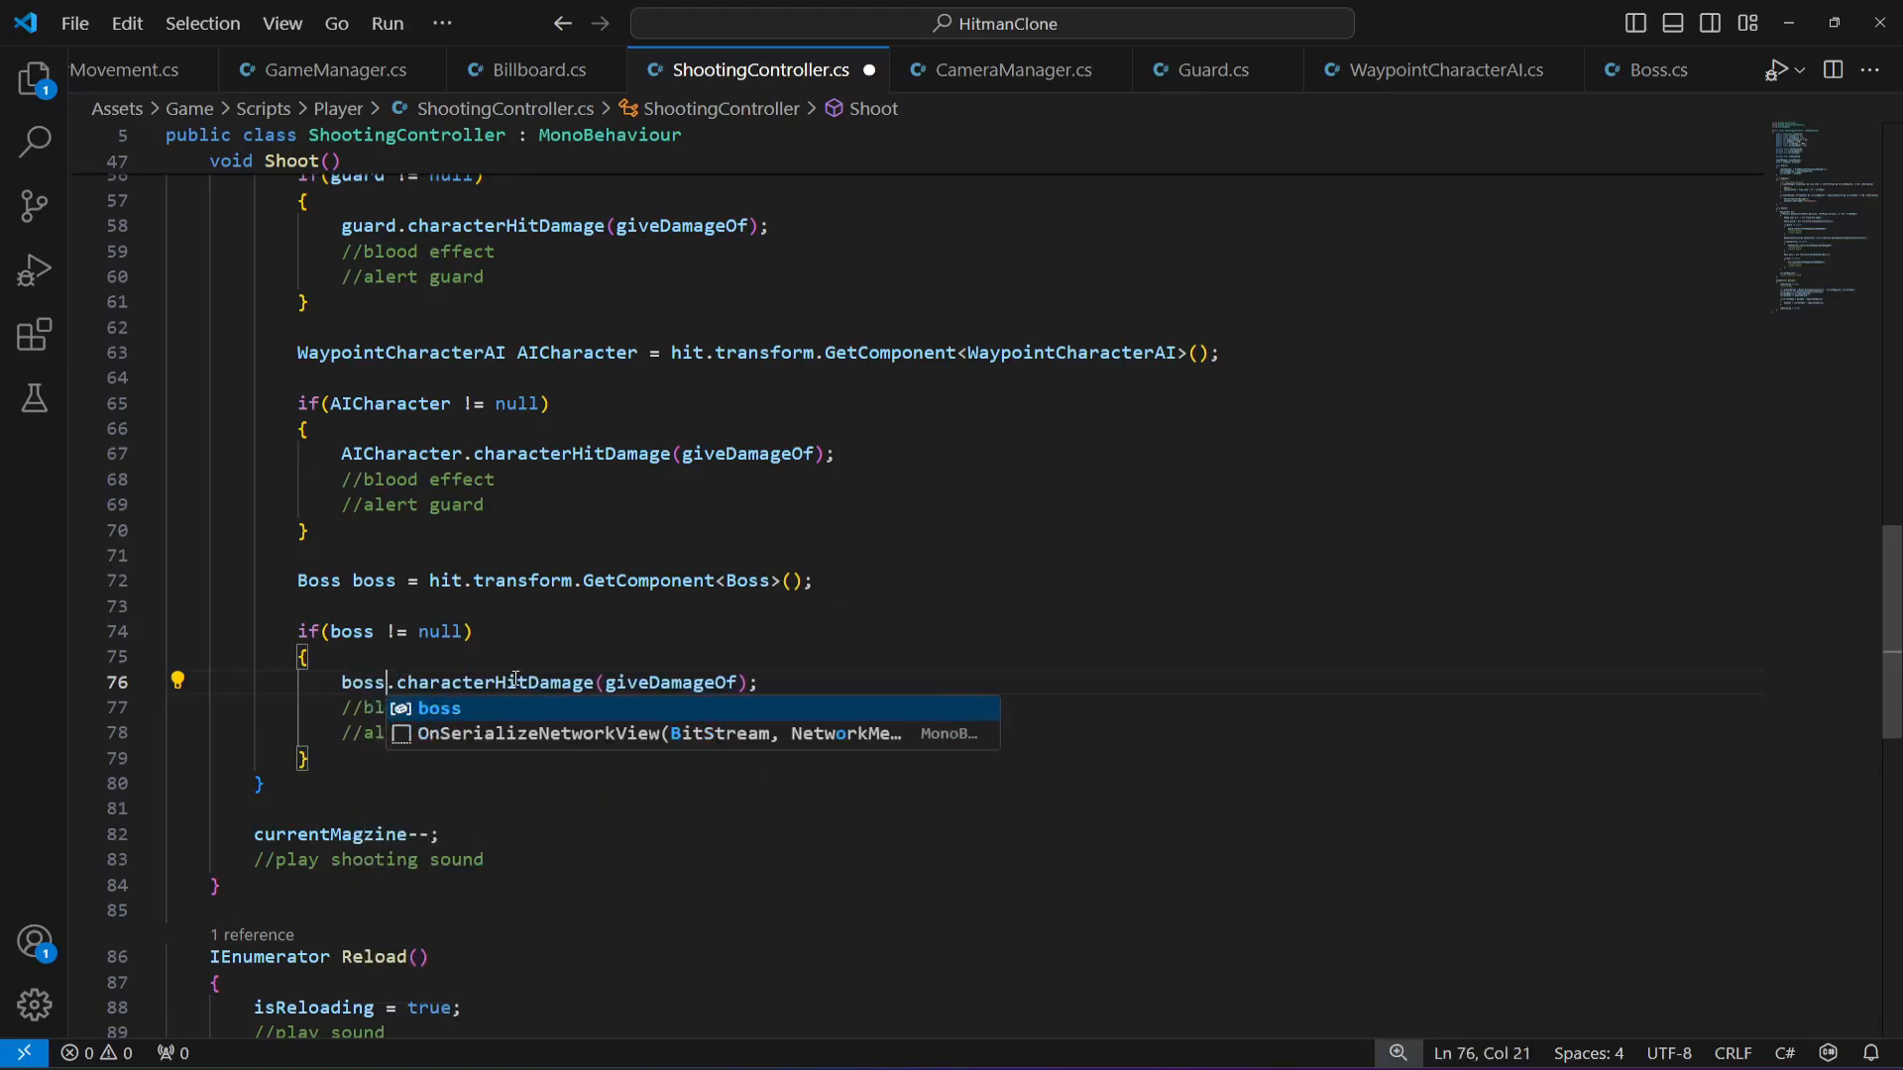
click(803, 684)
key(ctrl+s)
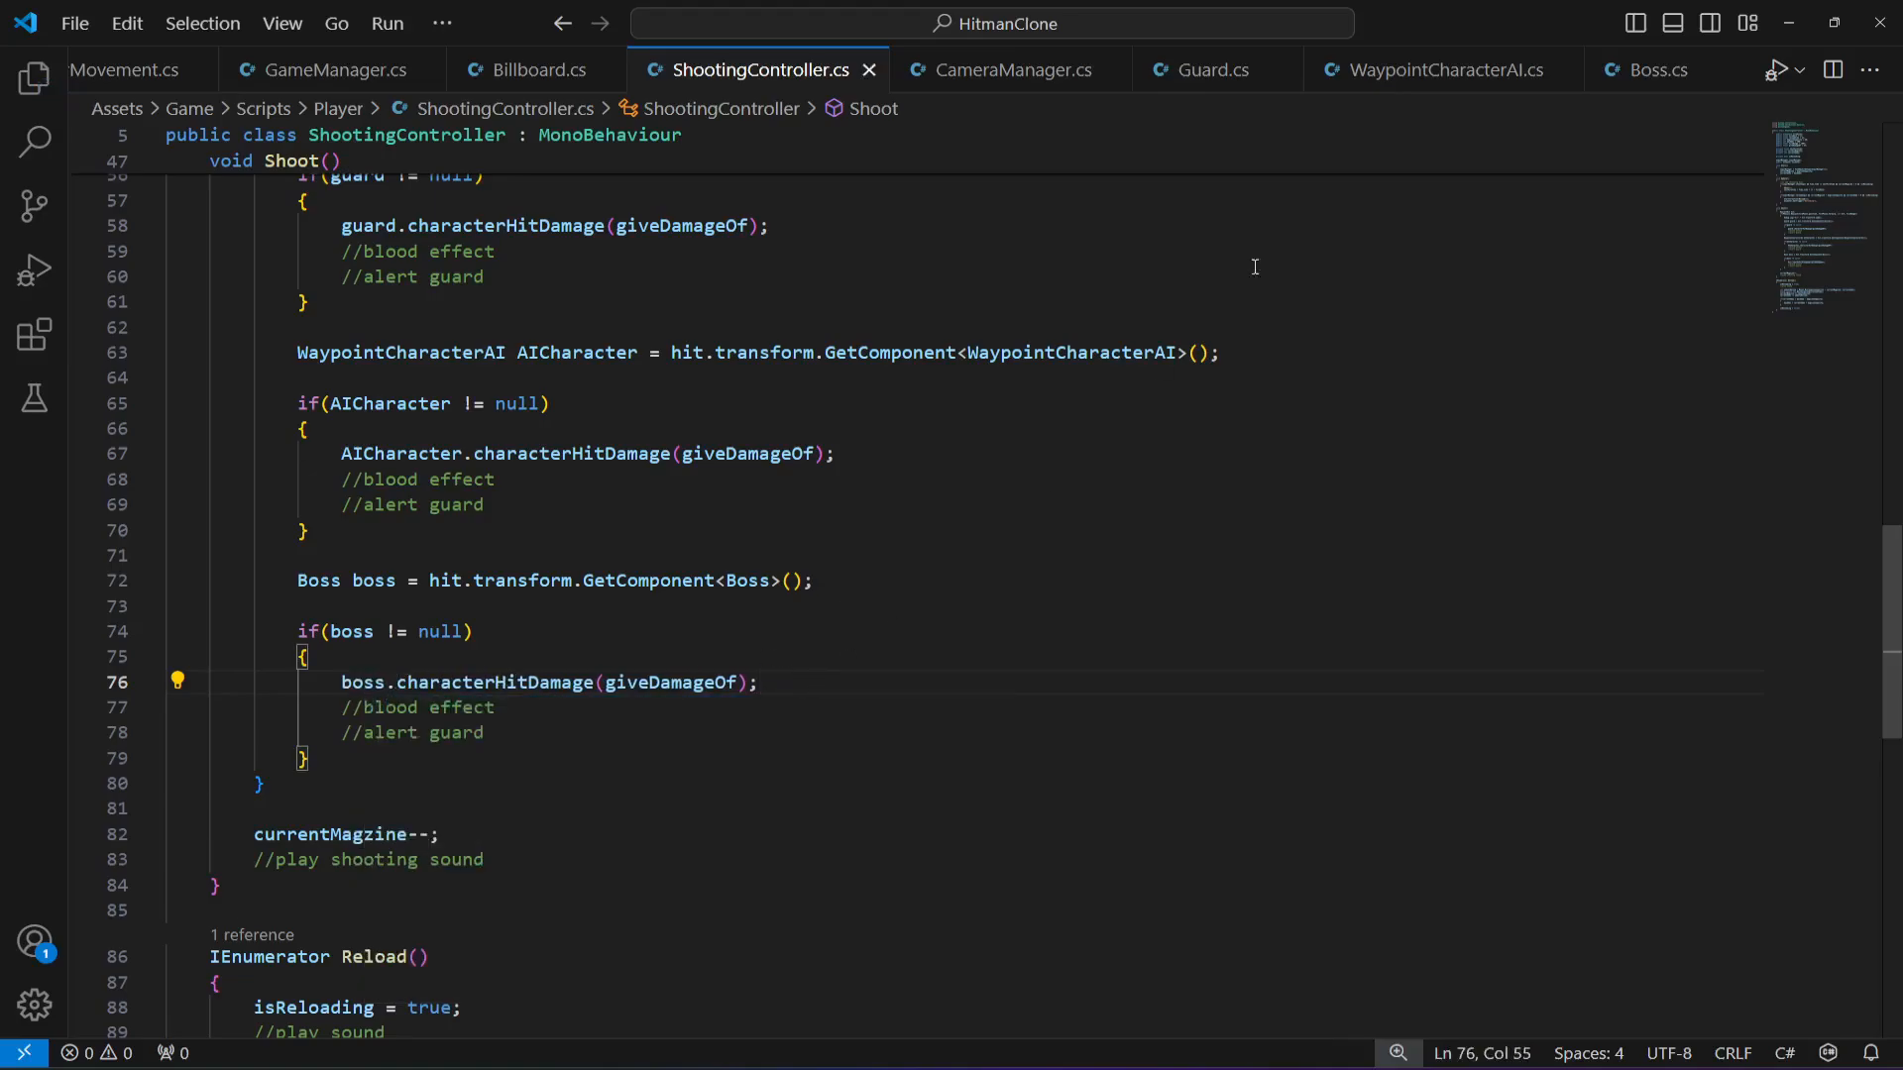
- Compare the characterHitDamage method in Boss.cs with the one in Guard.cs
click(1657, 91)
double_click(430, 456)
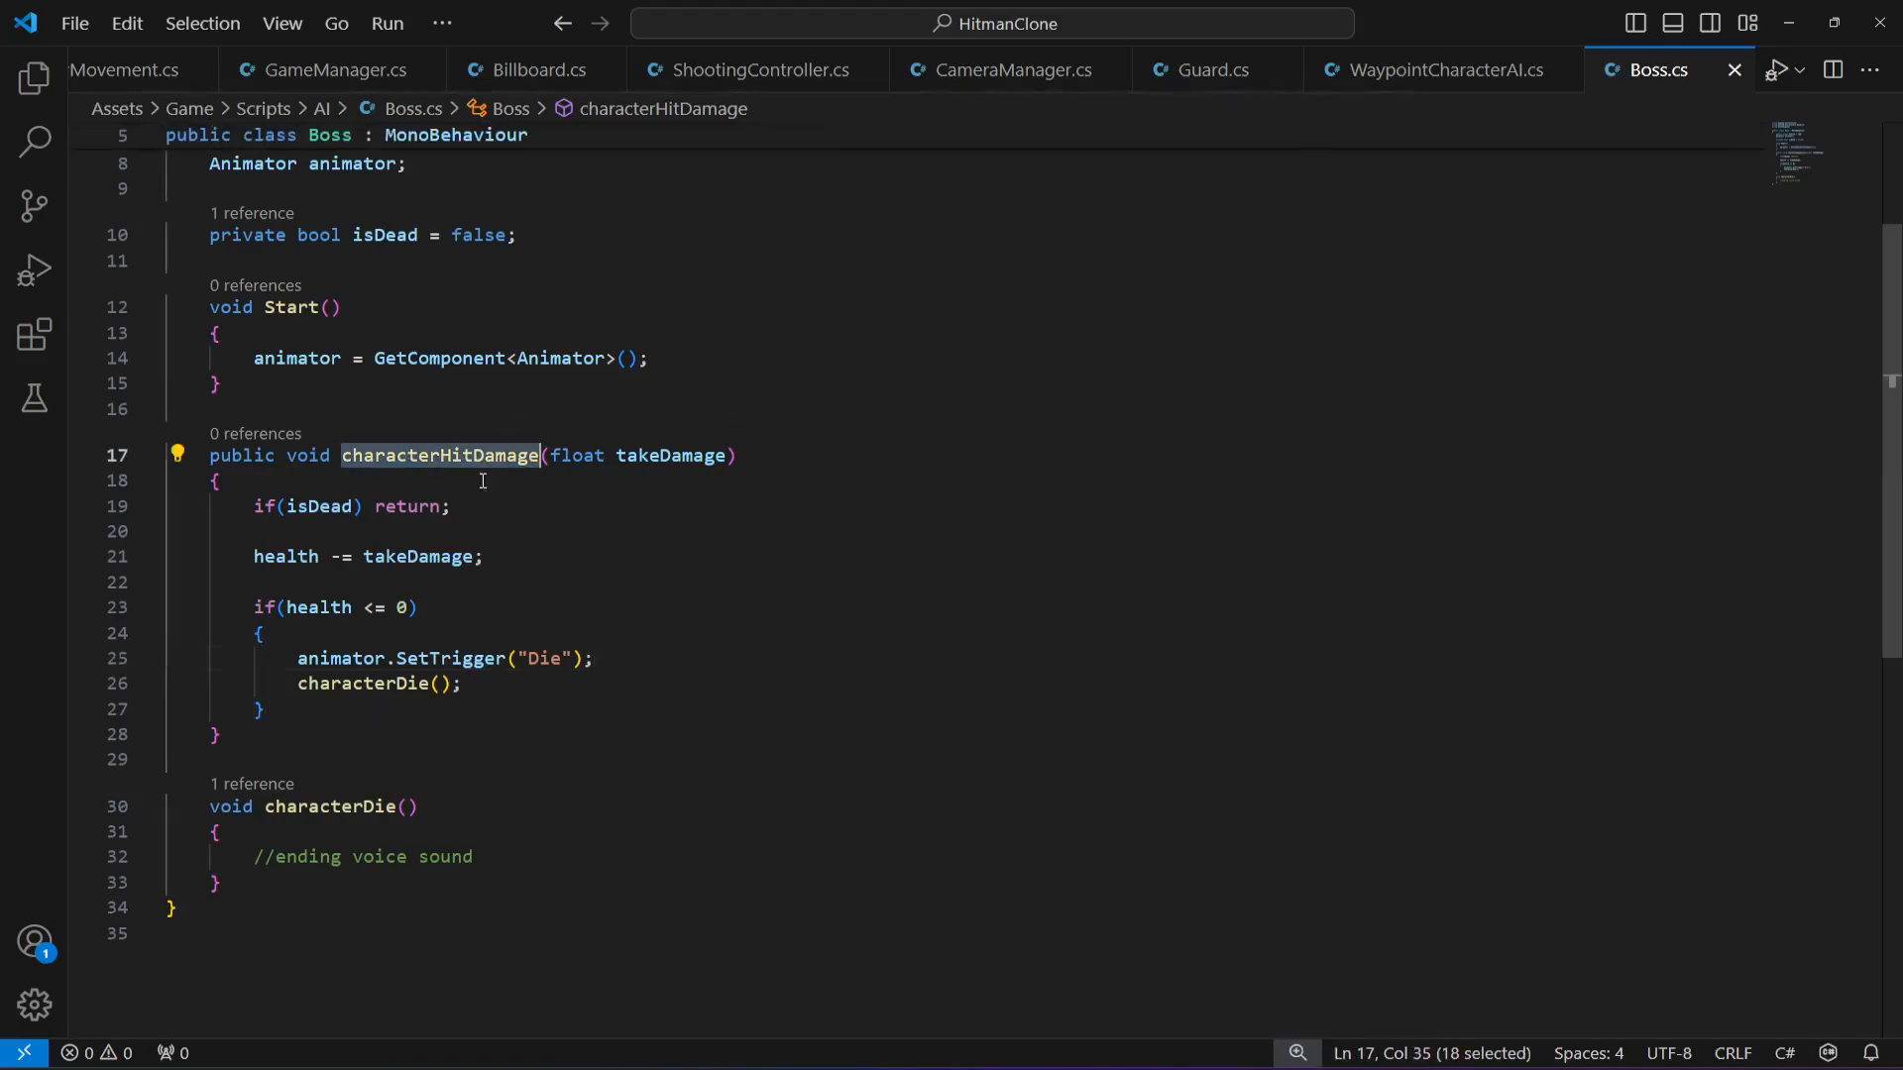
click(483, 506)
click(1209, 70)
click(612, 651)
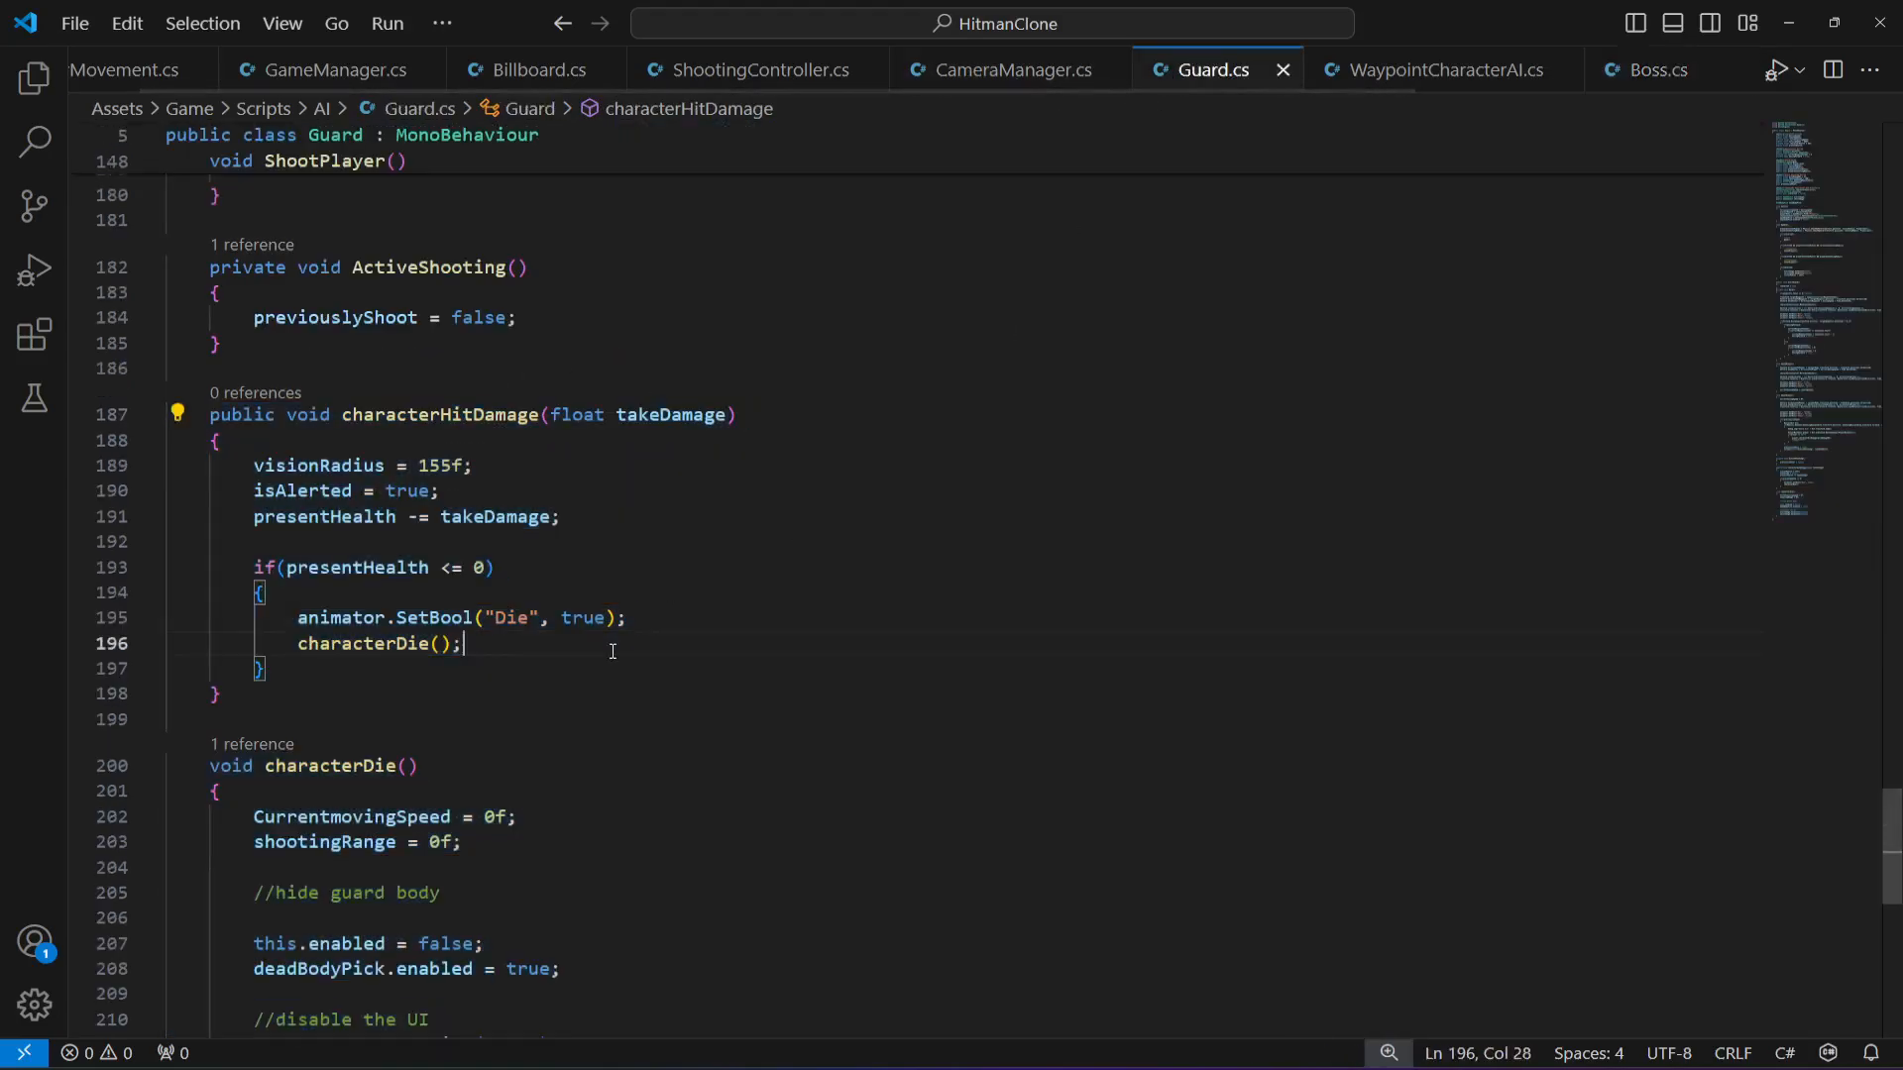
- Switch to Unity, run the game in Play mode, and take the player through the wooden double doors towards the courtyard
click(773, 70)
click(758, 664)
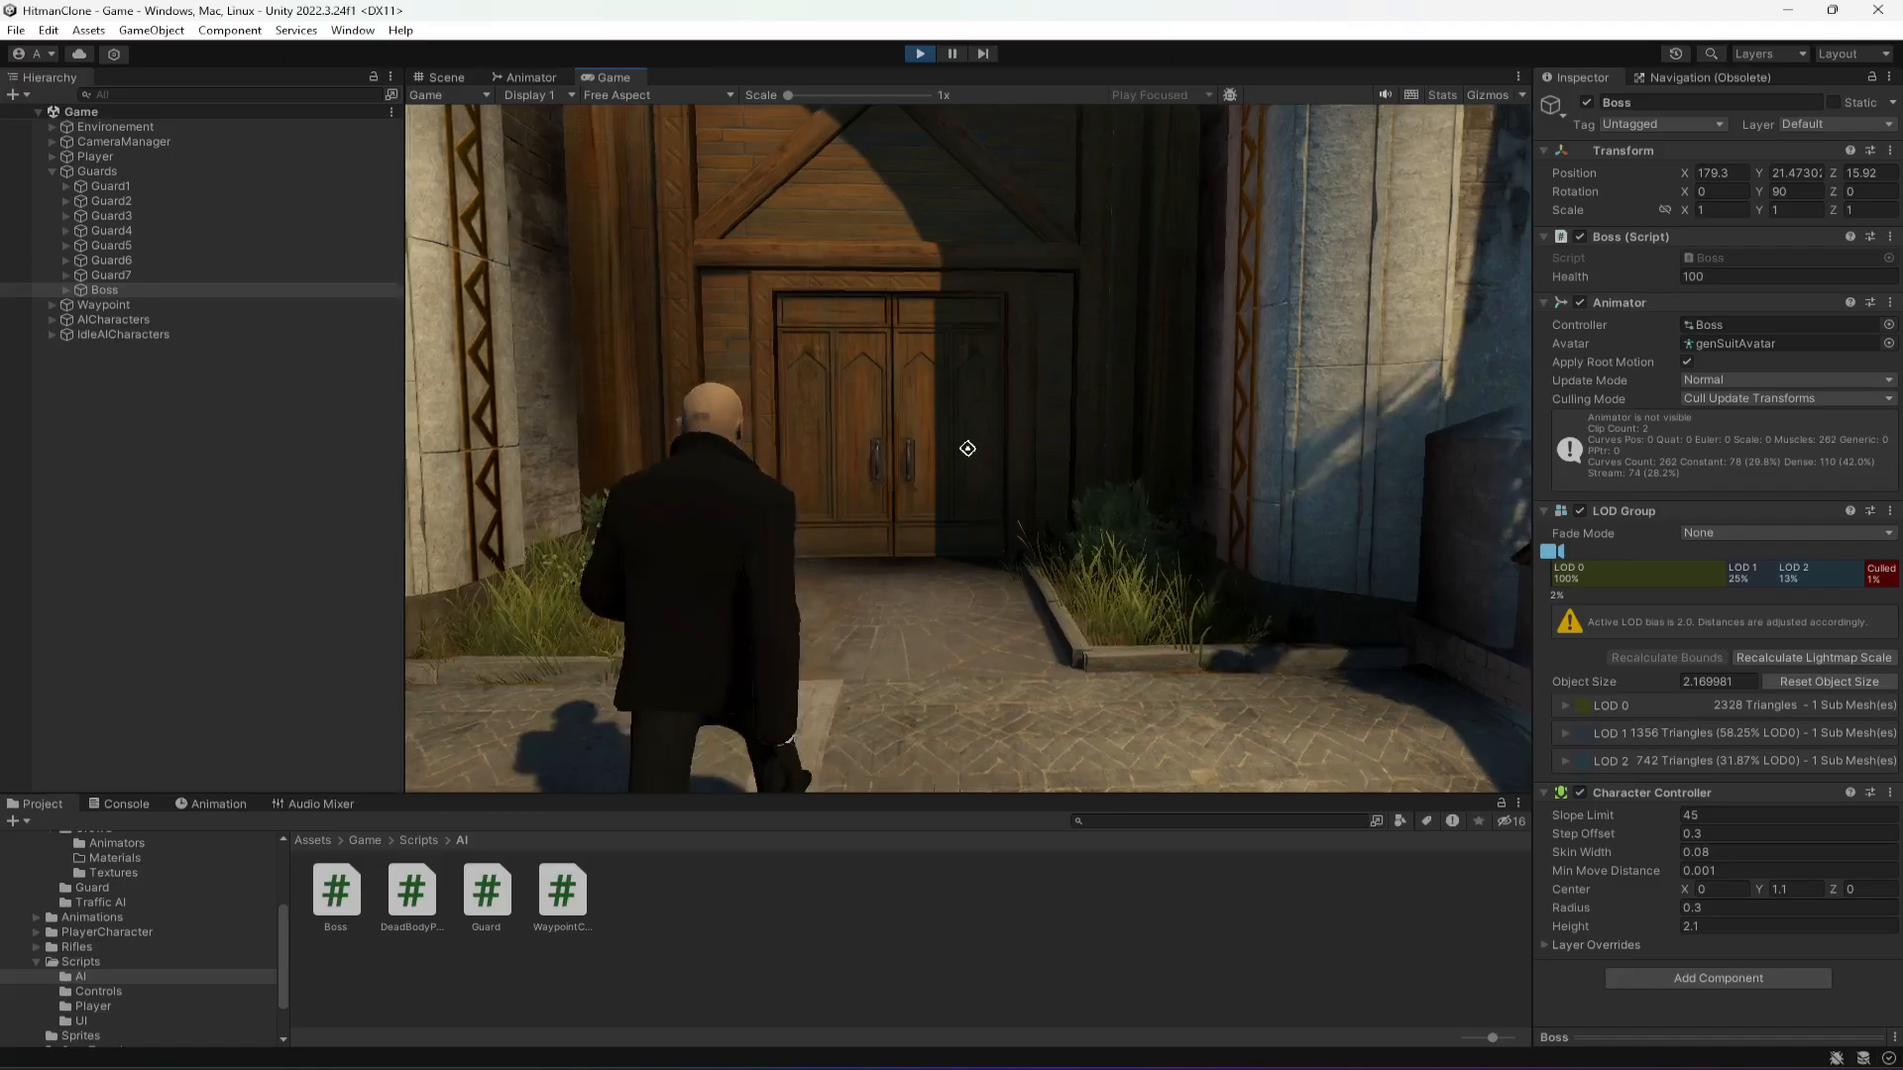
key(w)
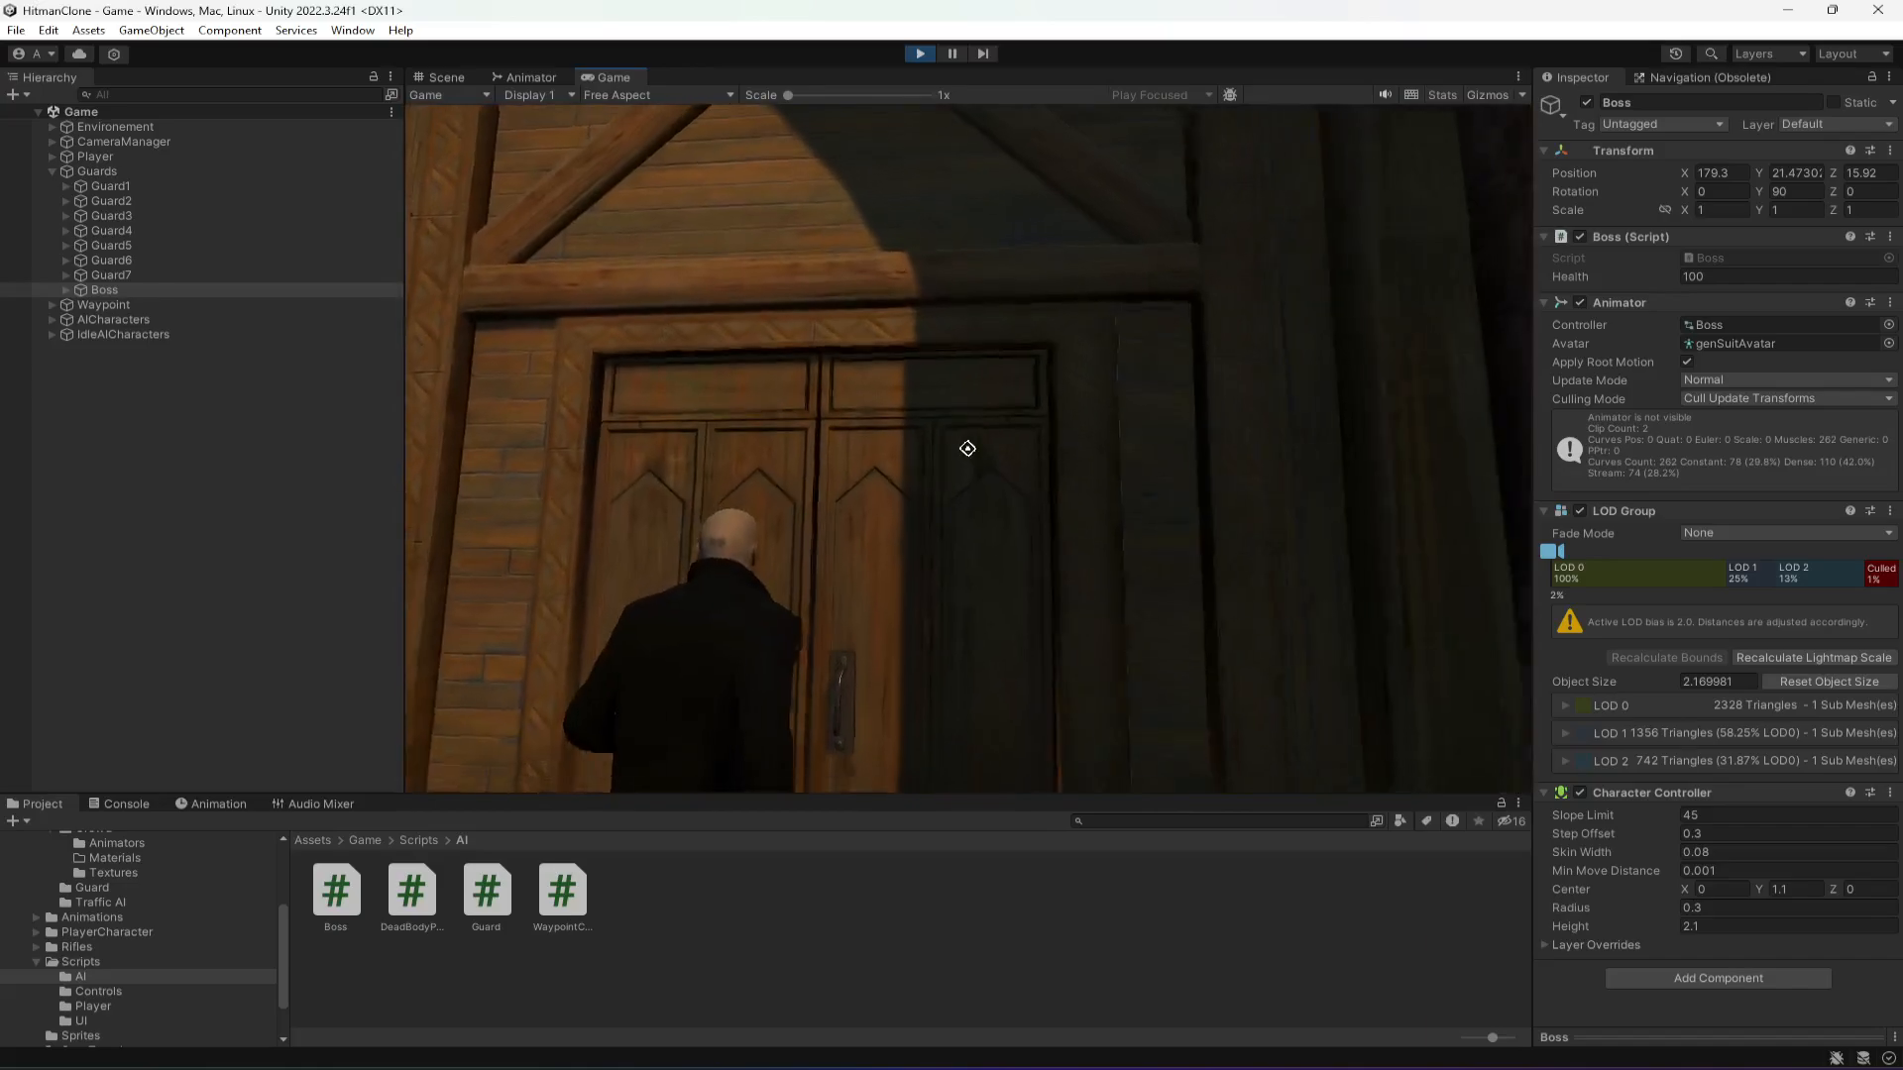
key(e)
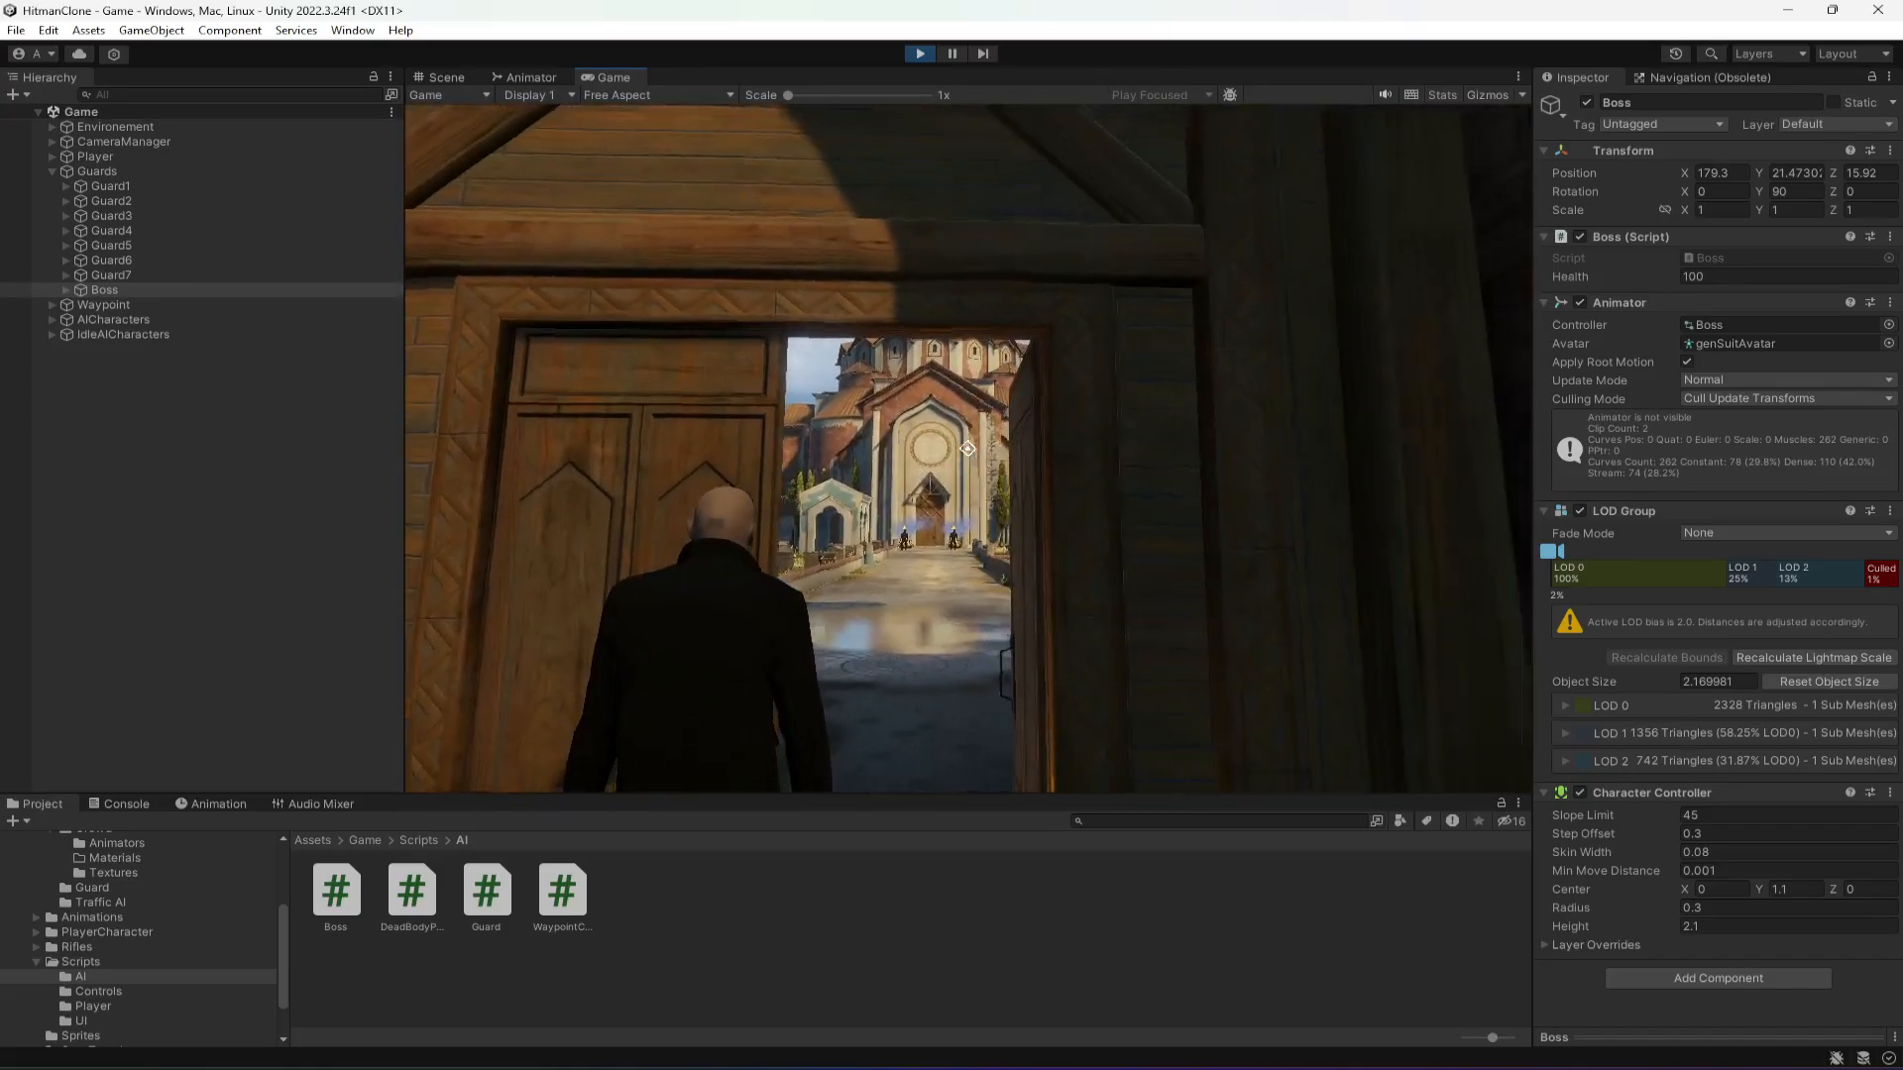
key(w)
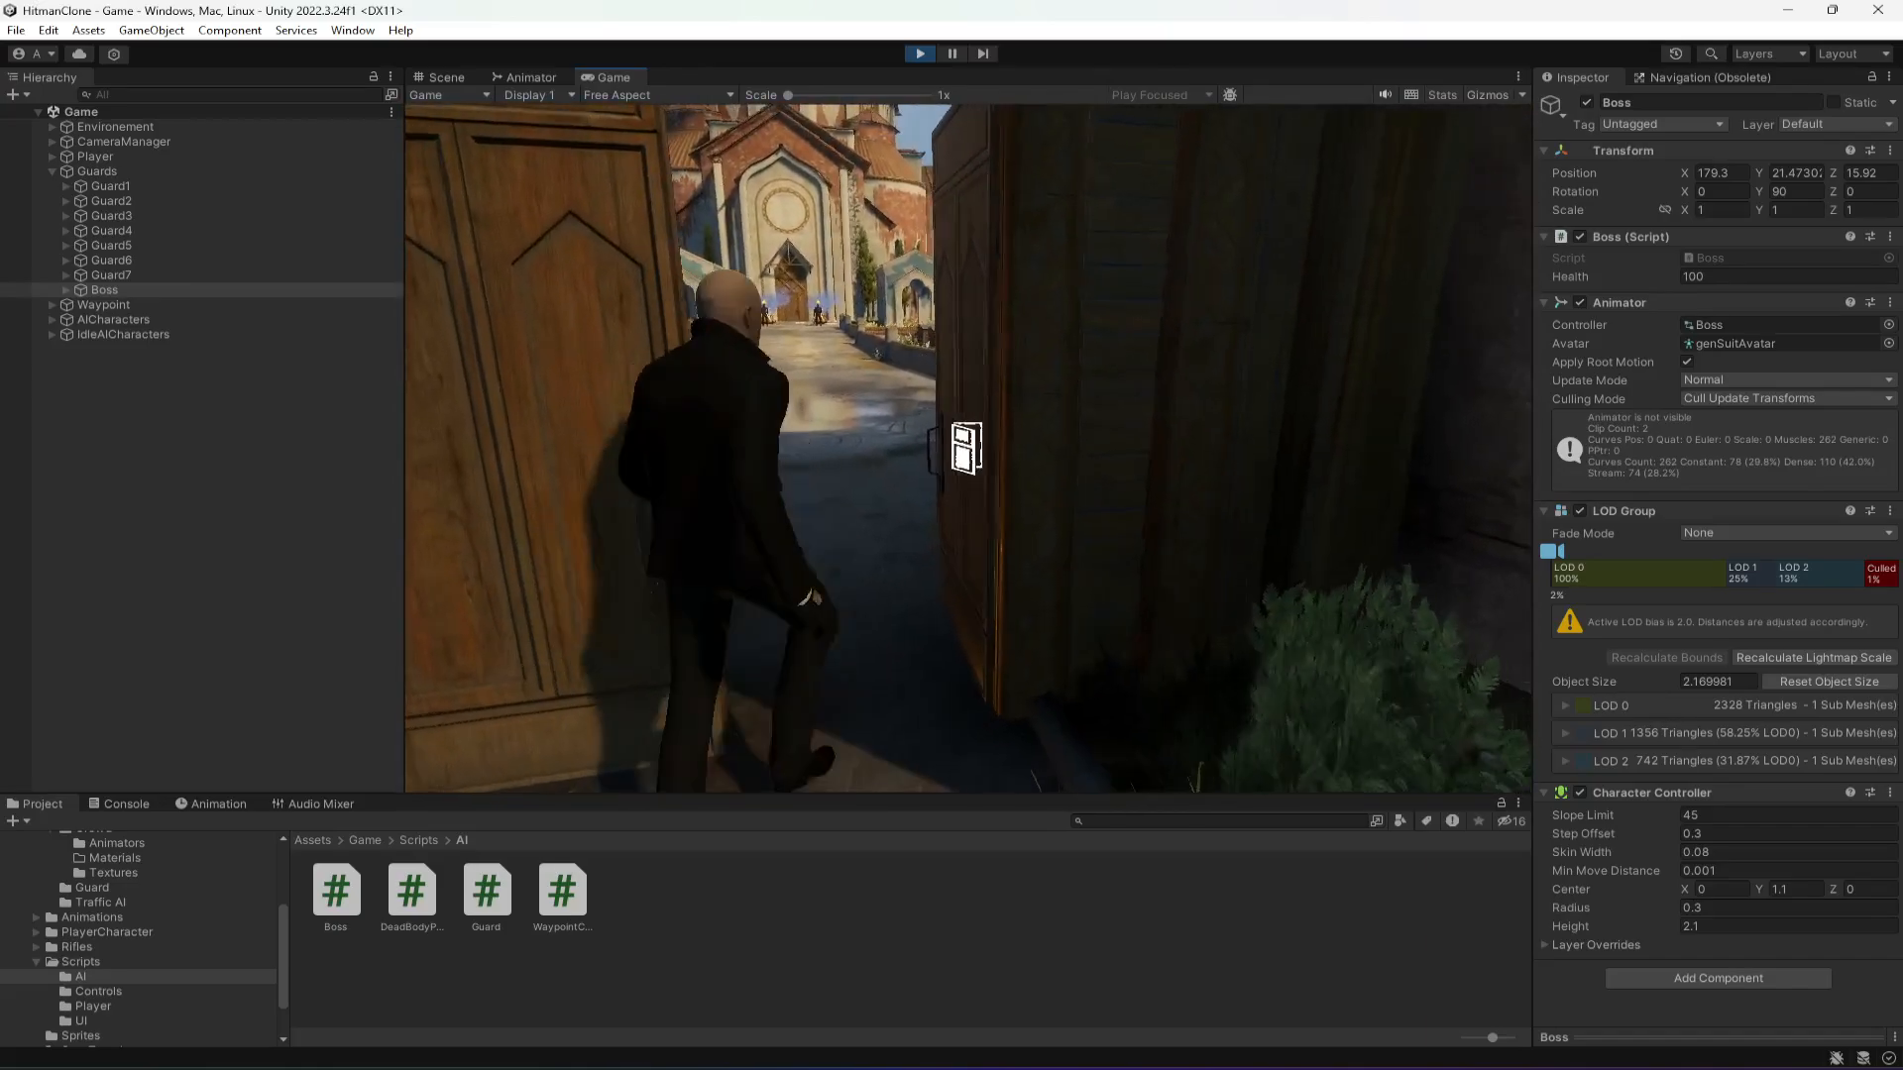
key(w)
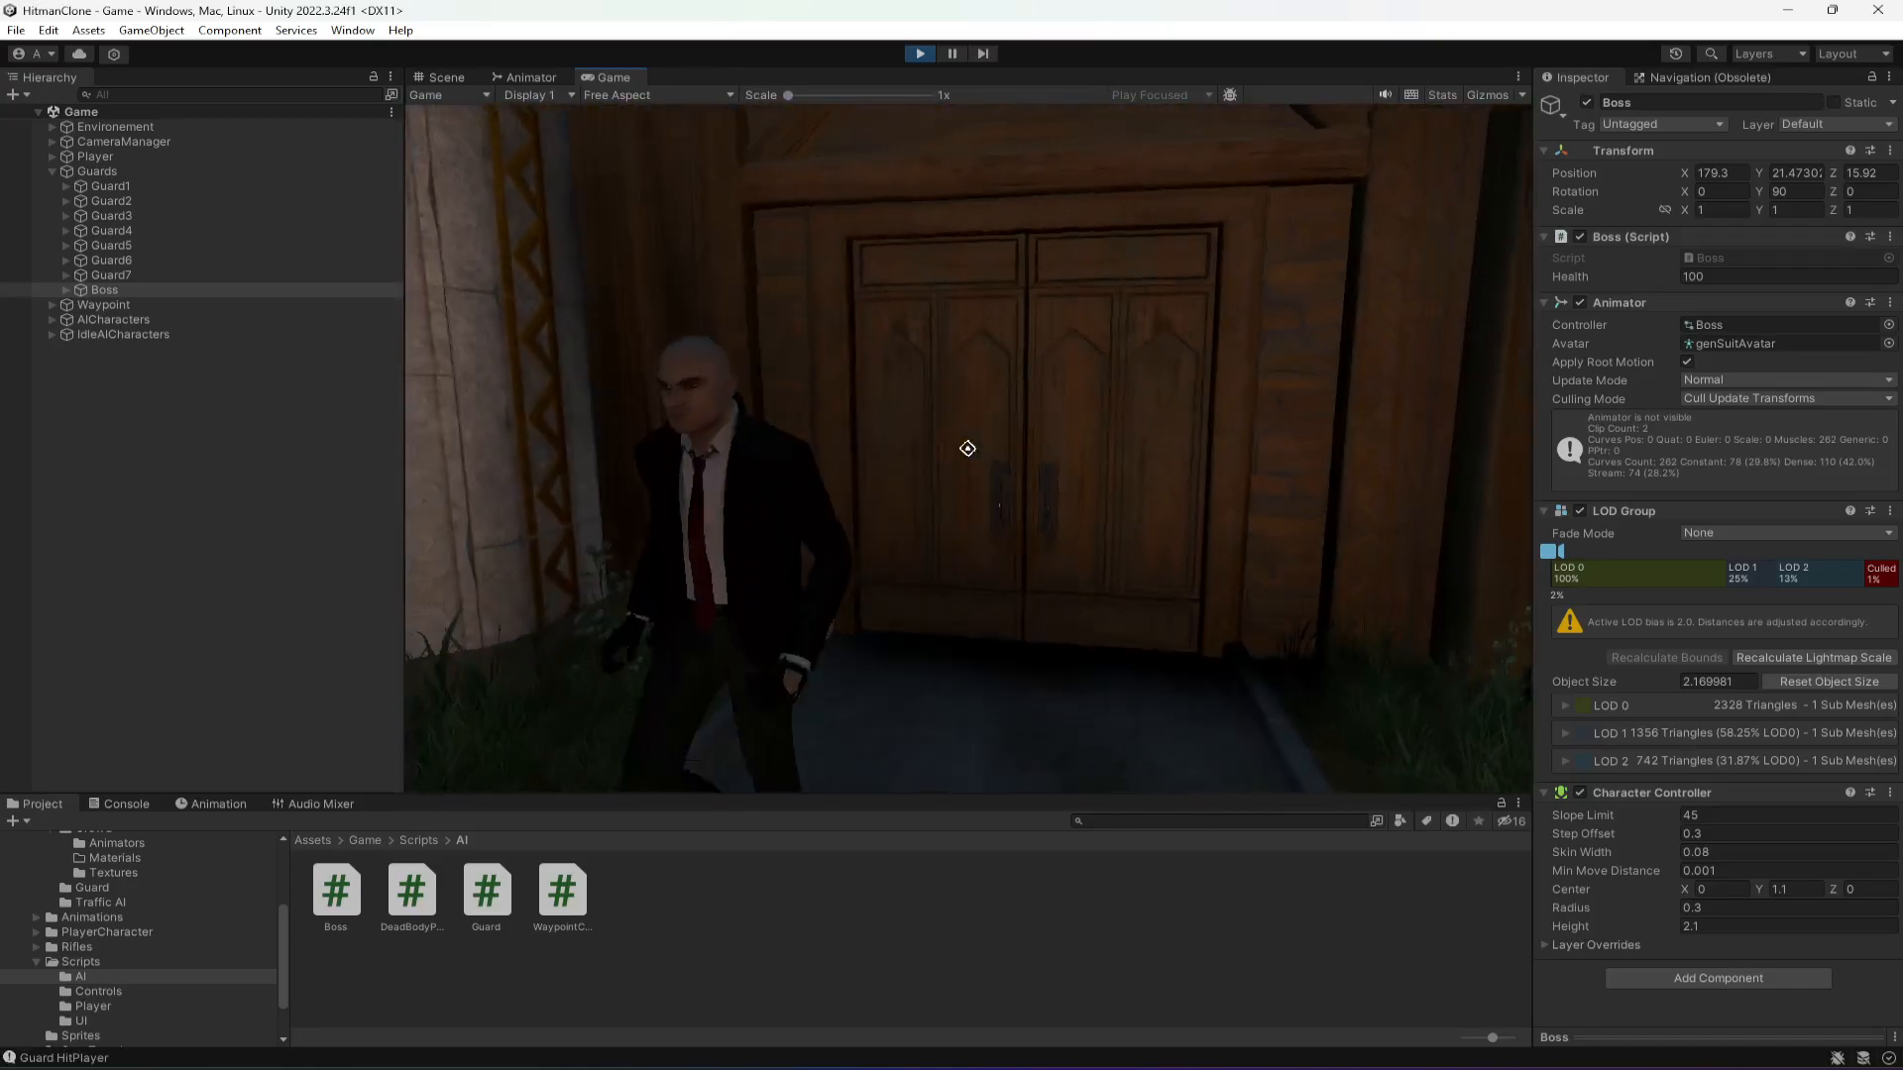
- Lead the player across the courtyard, past the guards at the fires, and into the hall where the Boss stands
key(s)
key(w)
key(s)
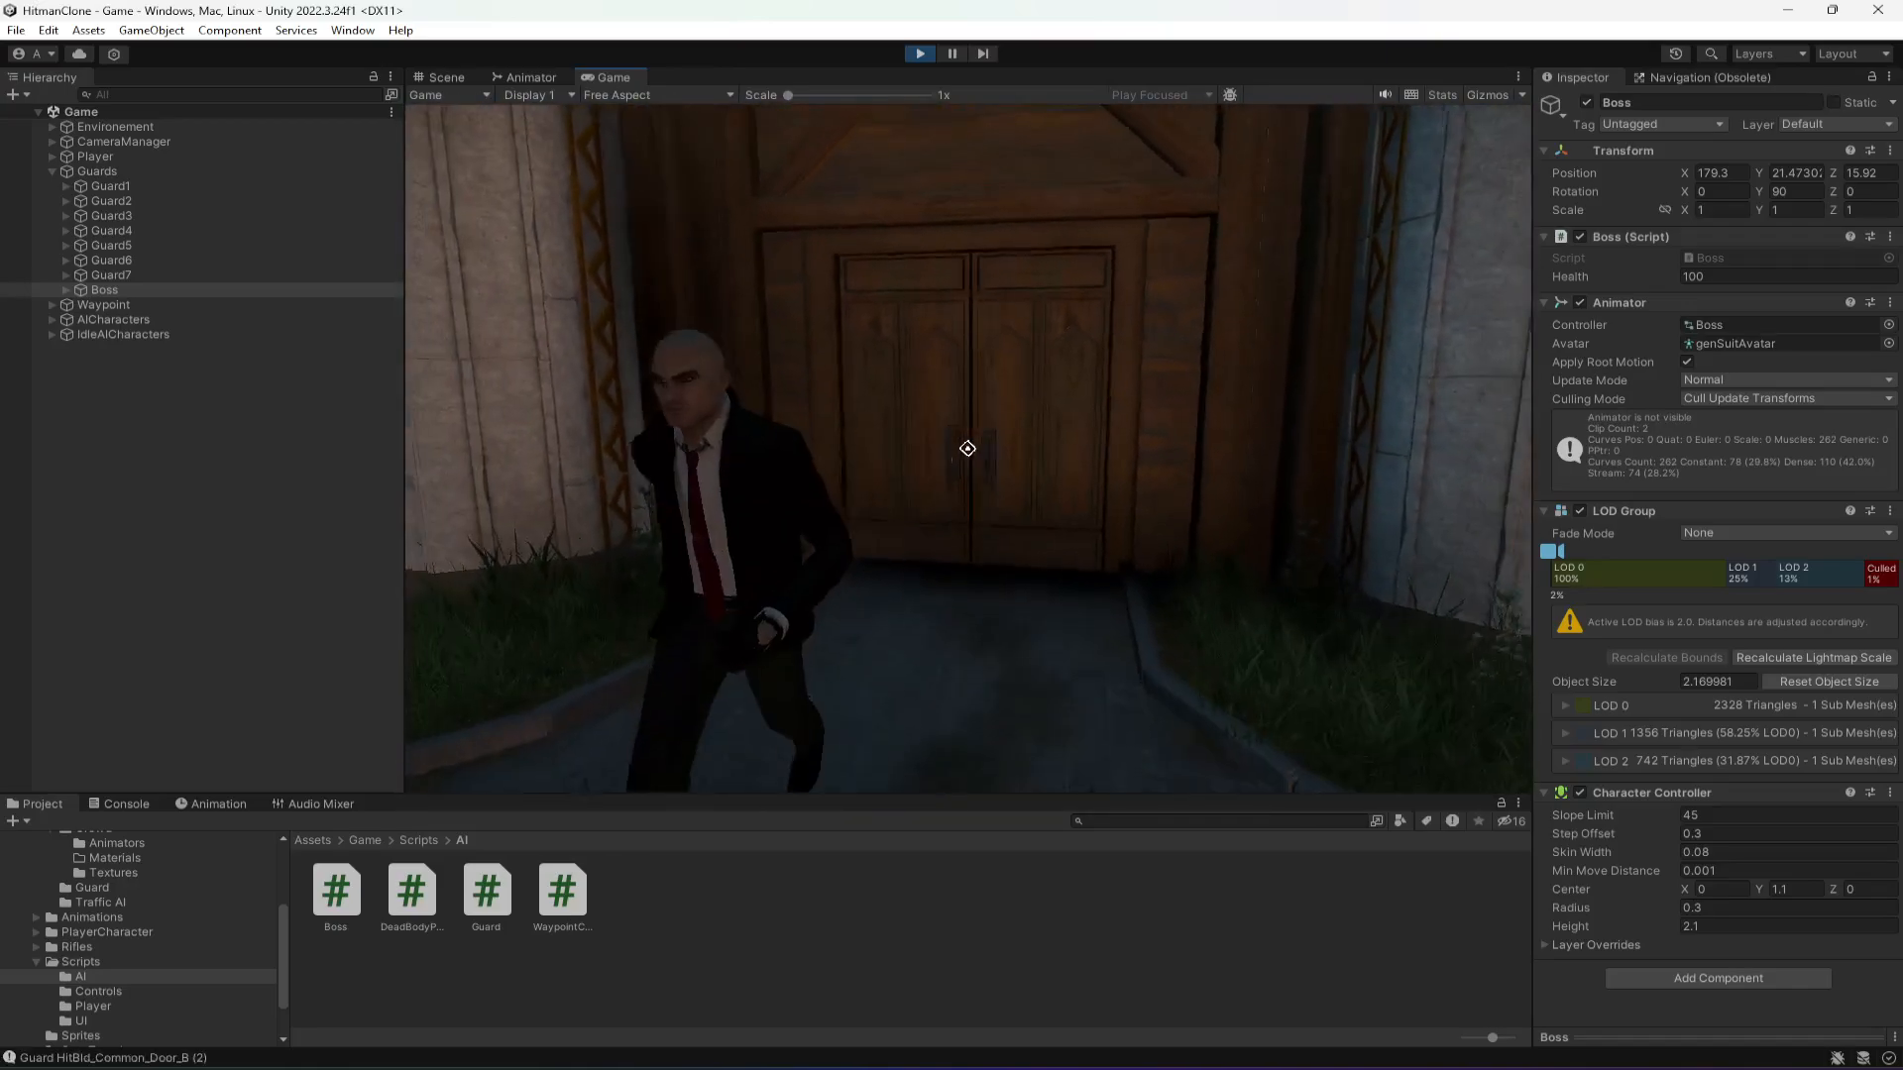
key(w)
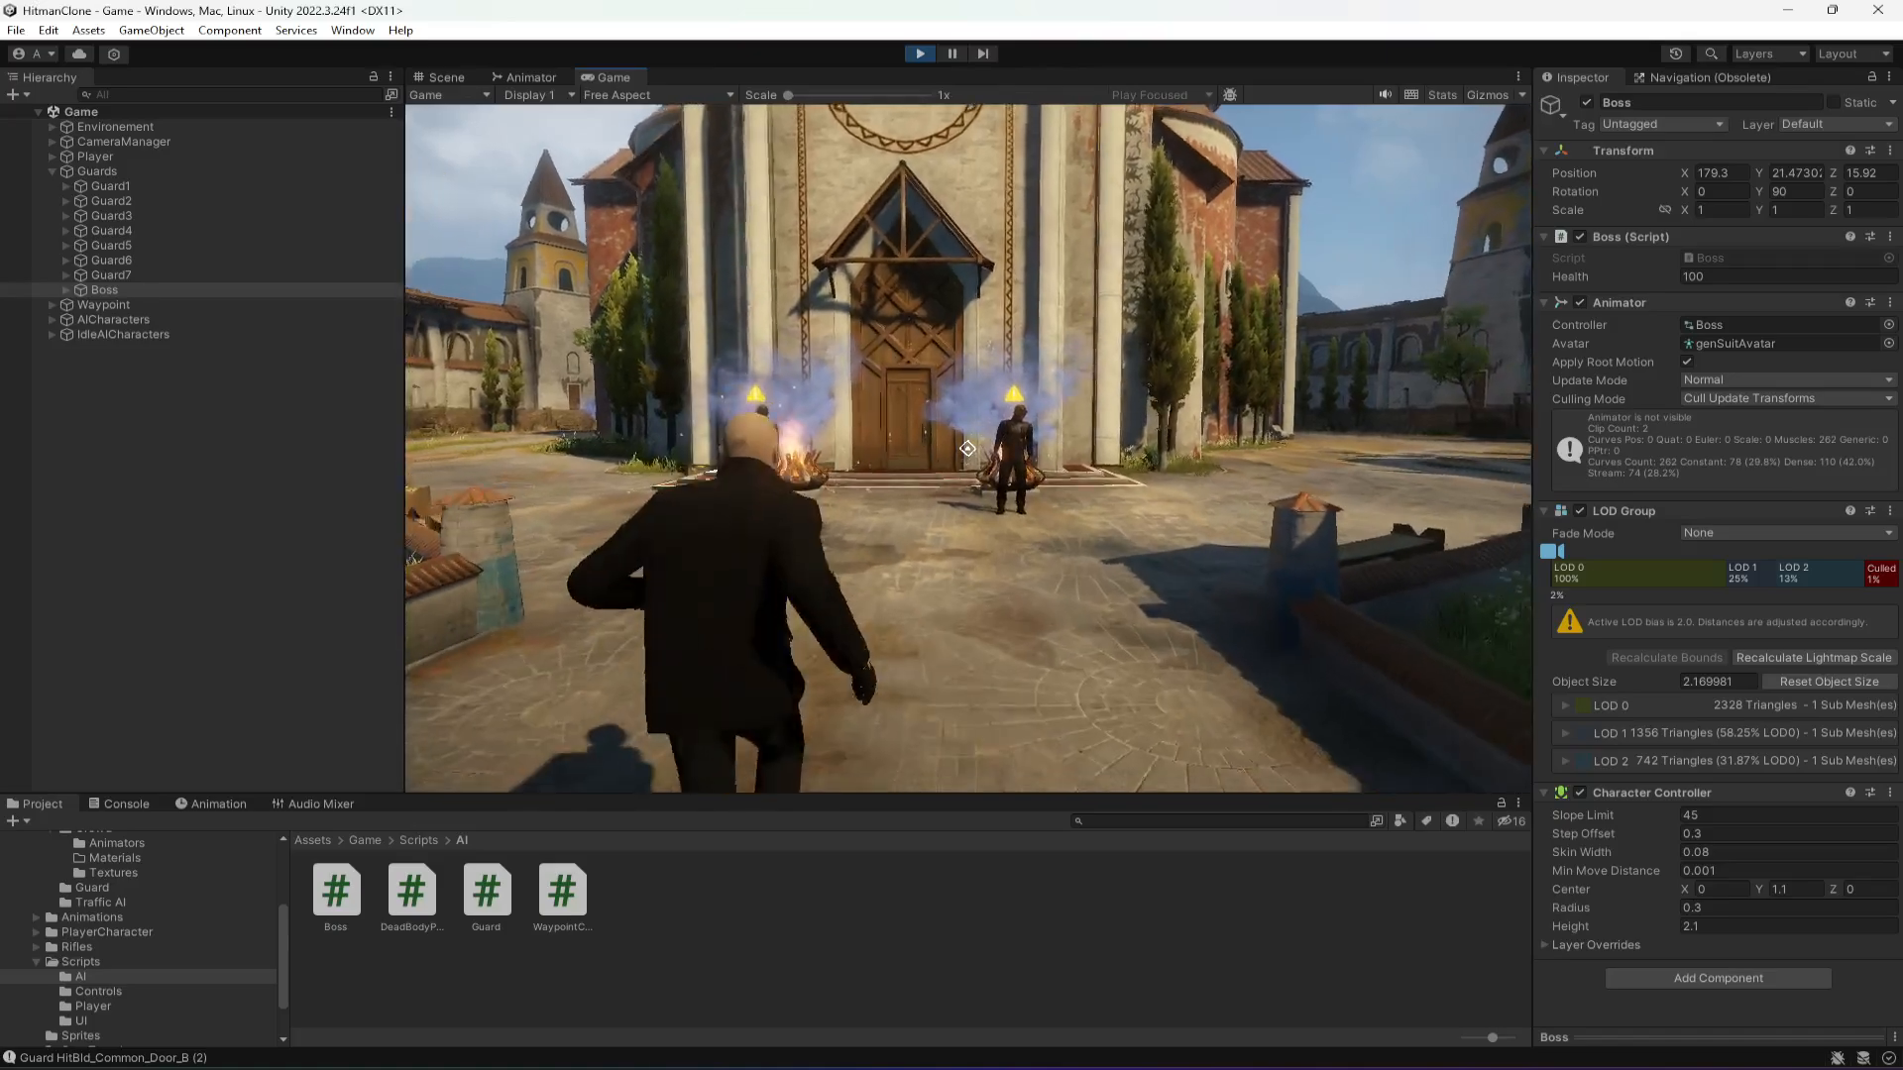
key(w)
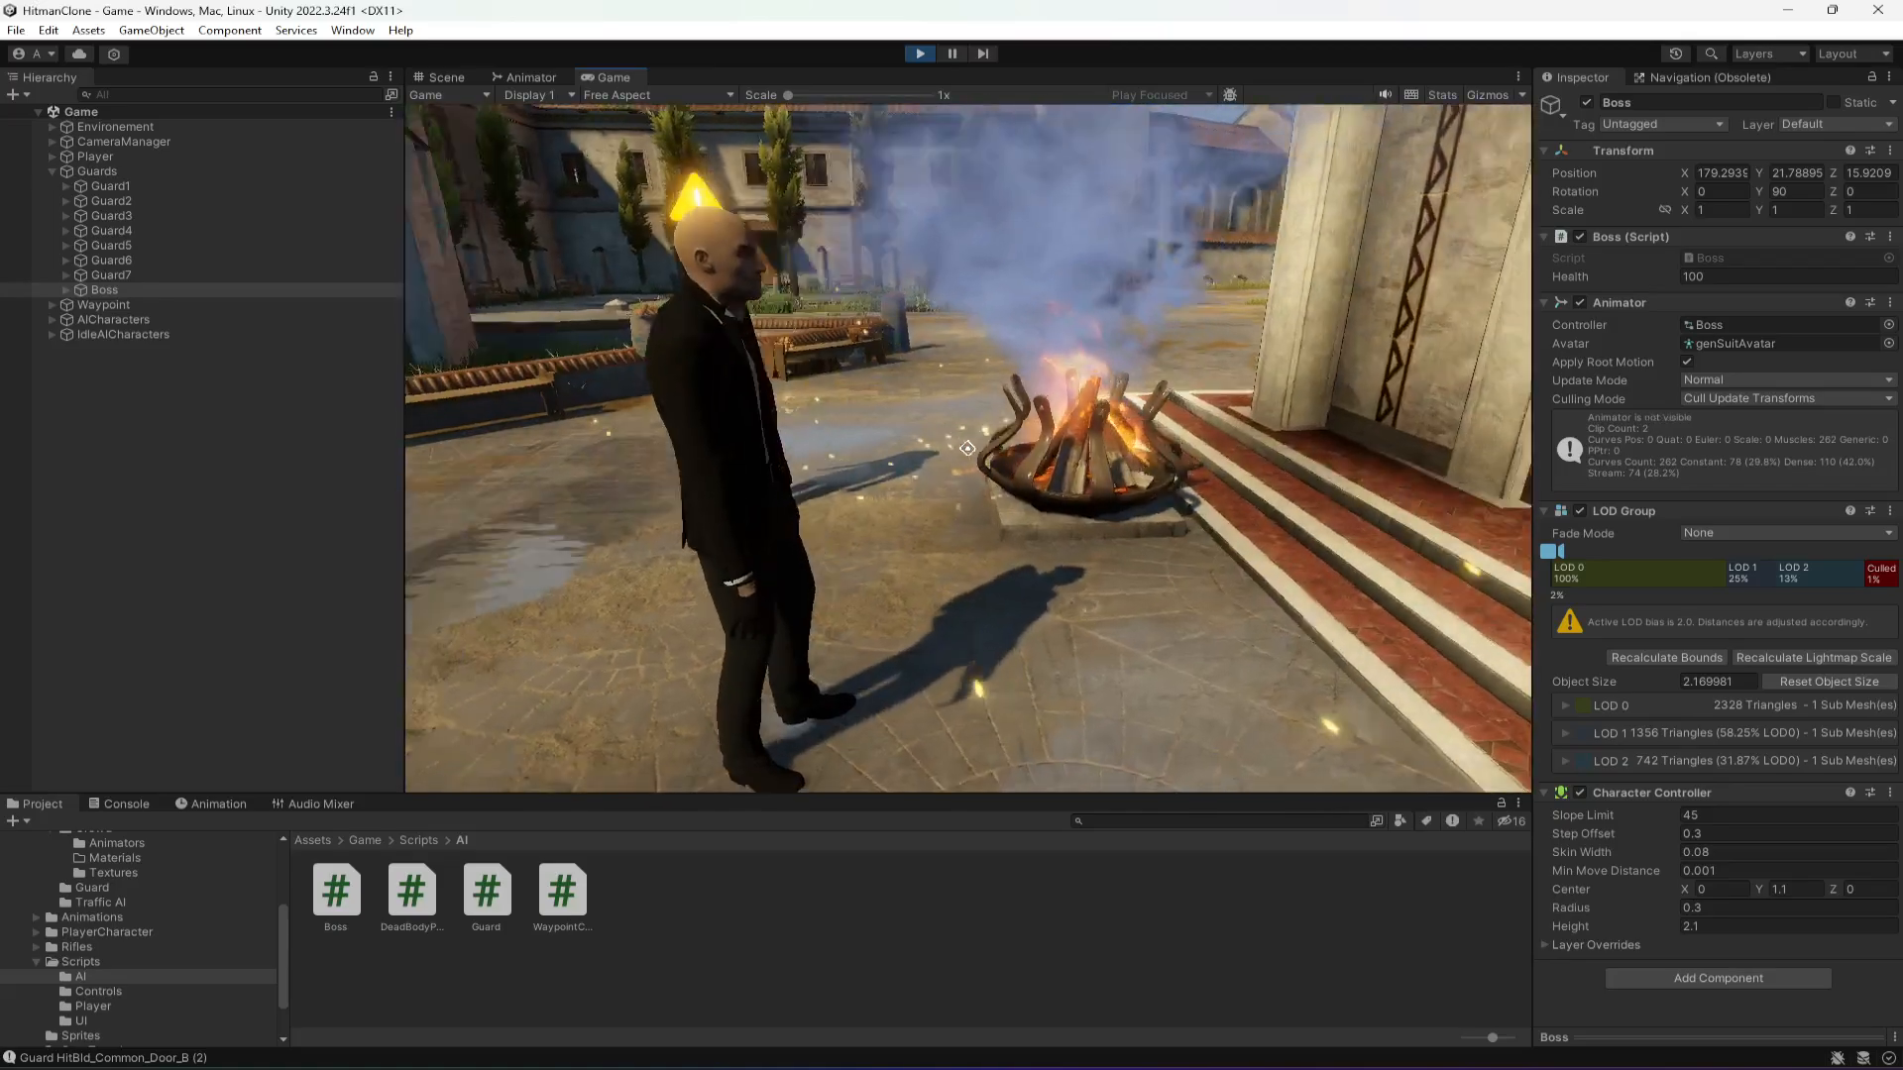
key(a)
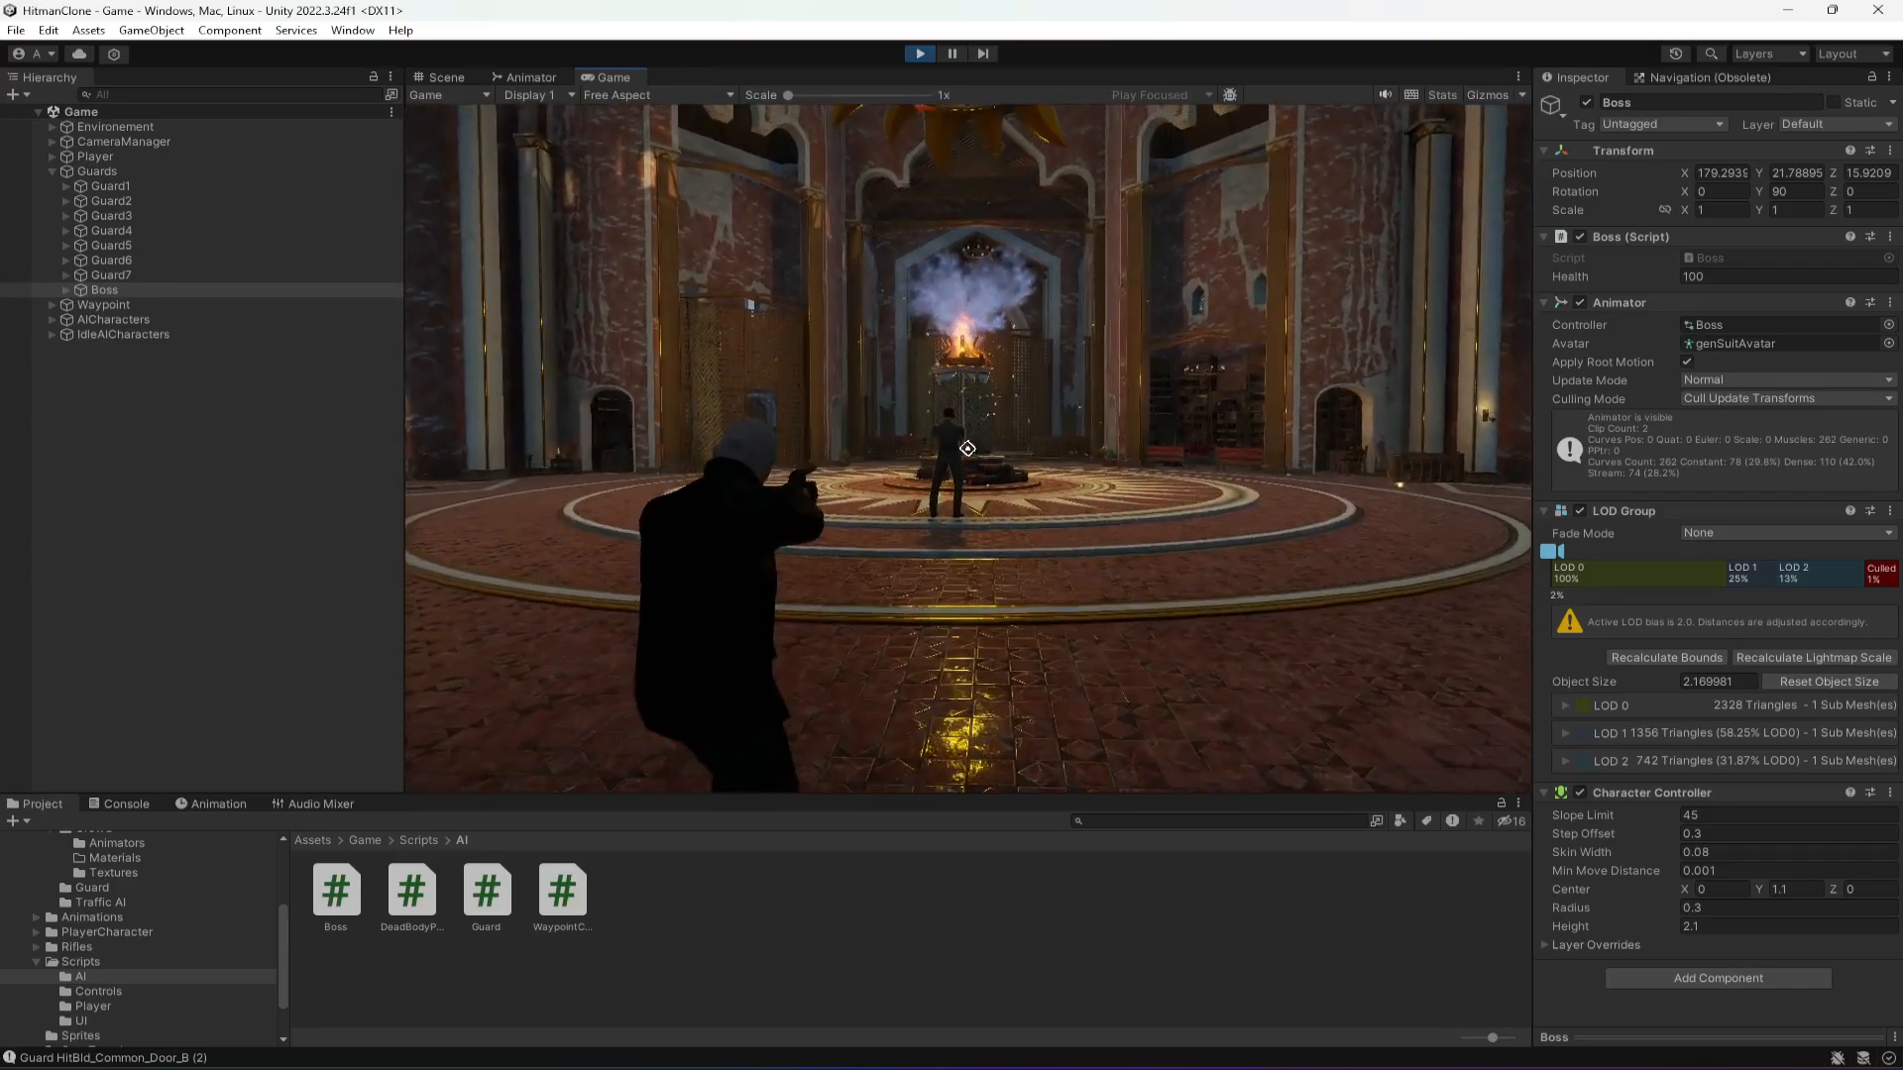
- Shoot the Boss in the hall with the pistol until its health runs out, testing its damage and death
click(967, 448)
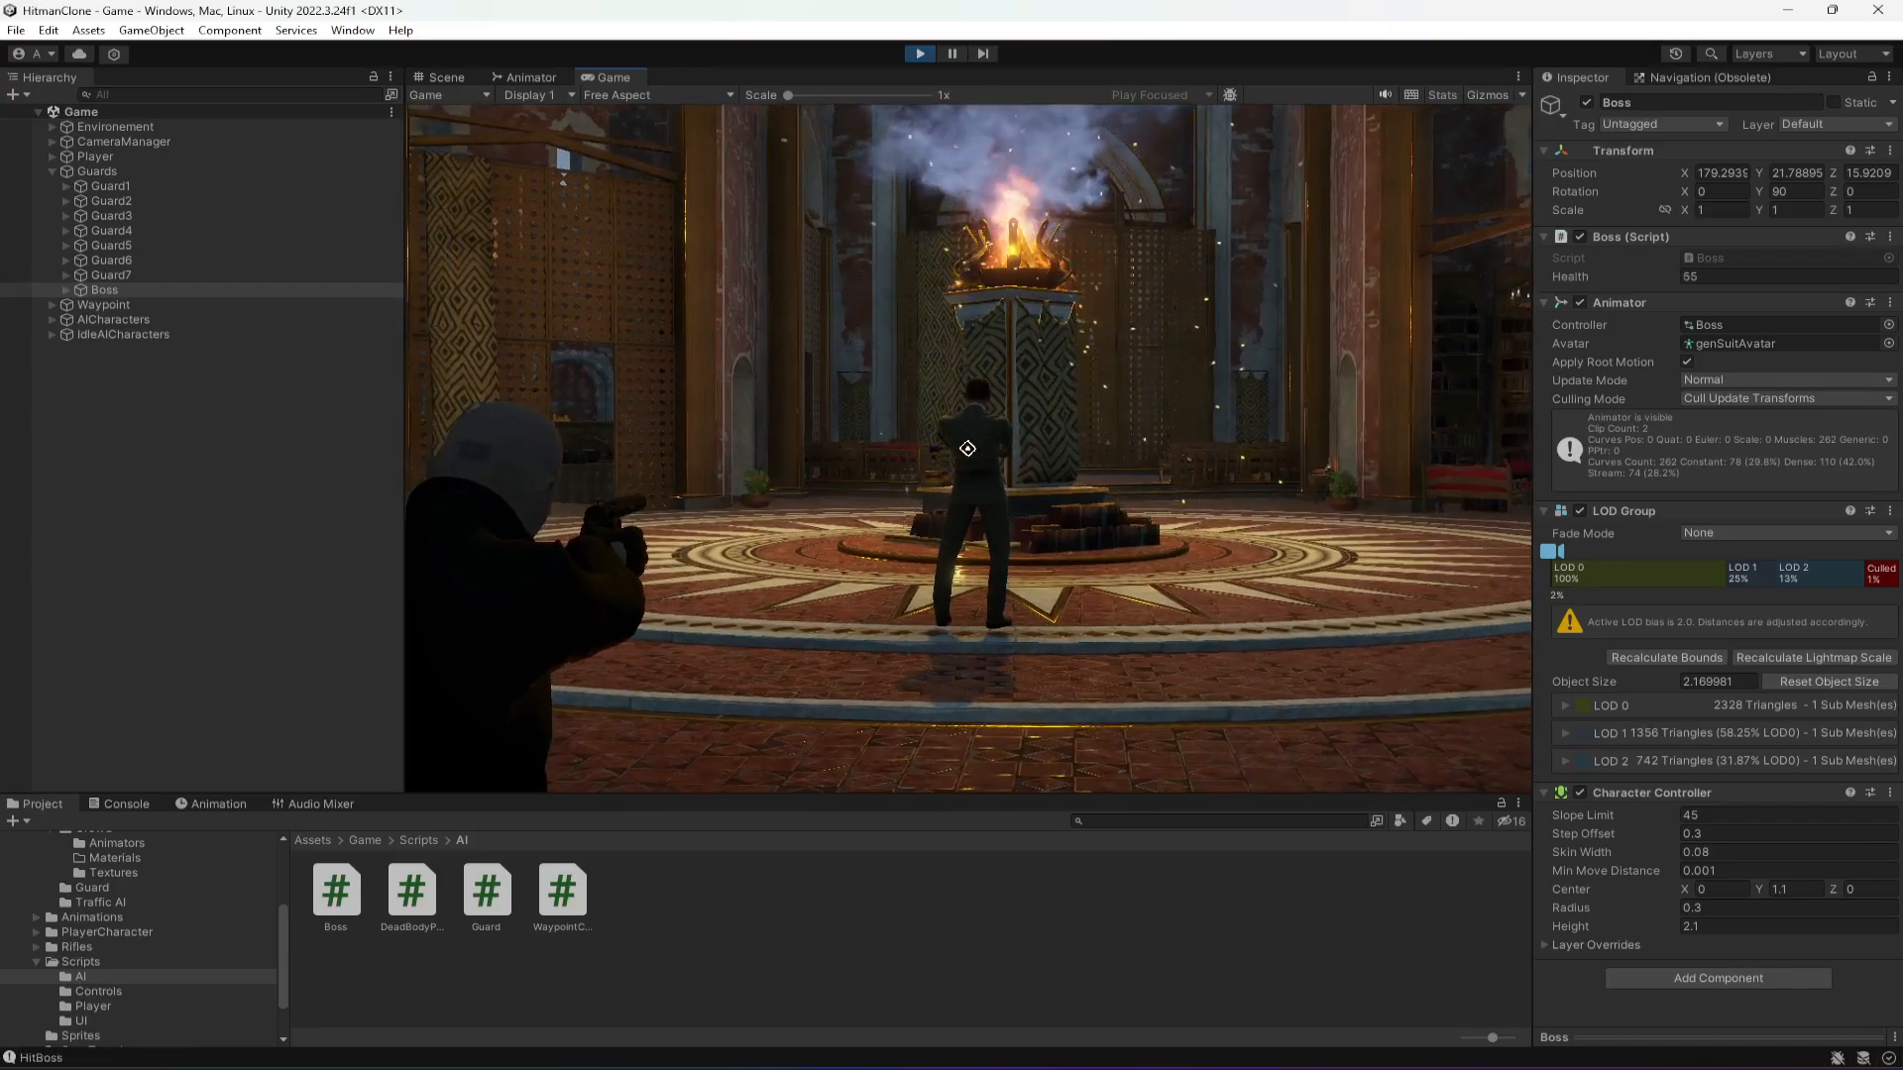
click(967, 448)
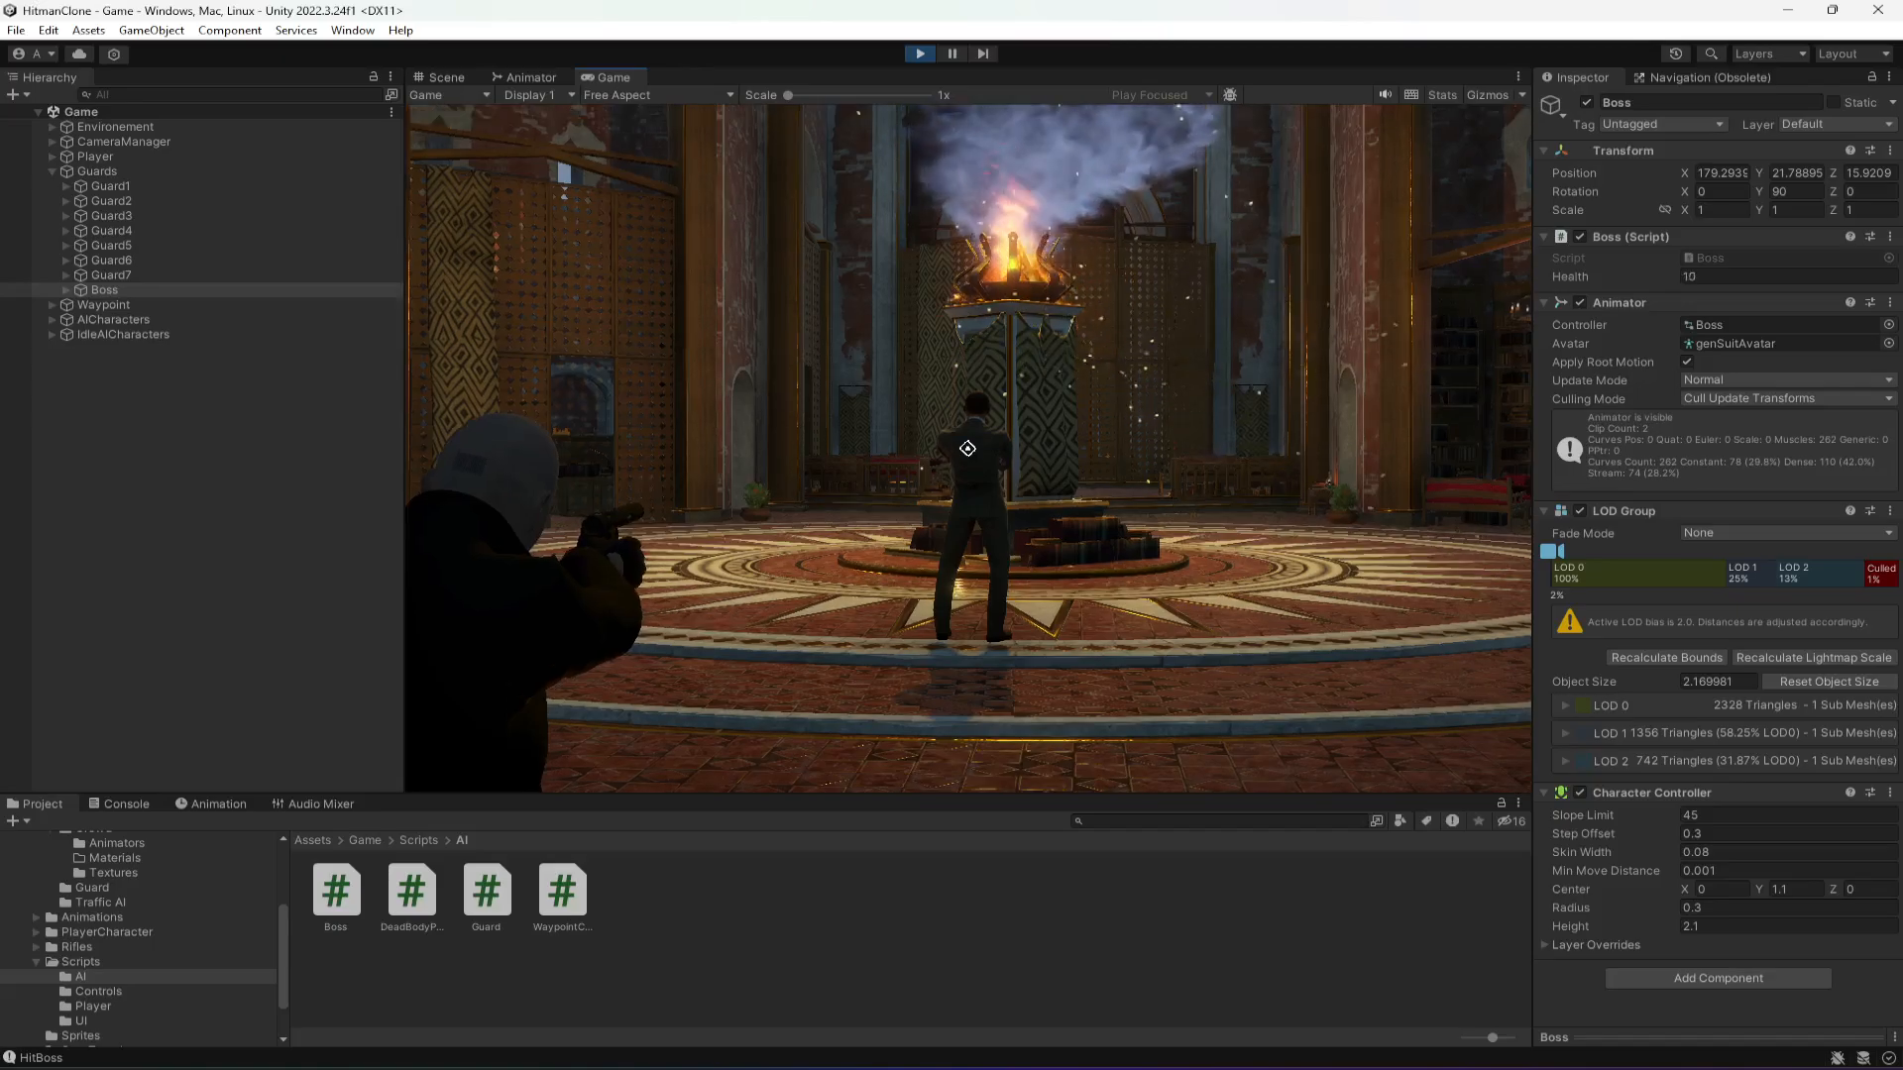
click(967, 448)
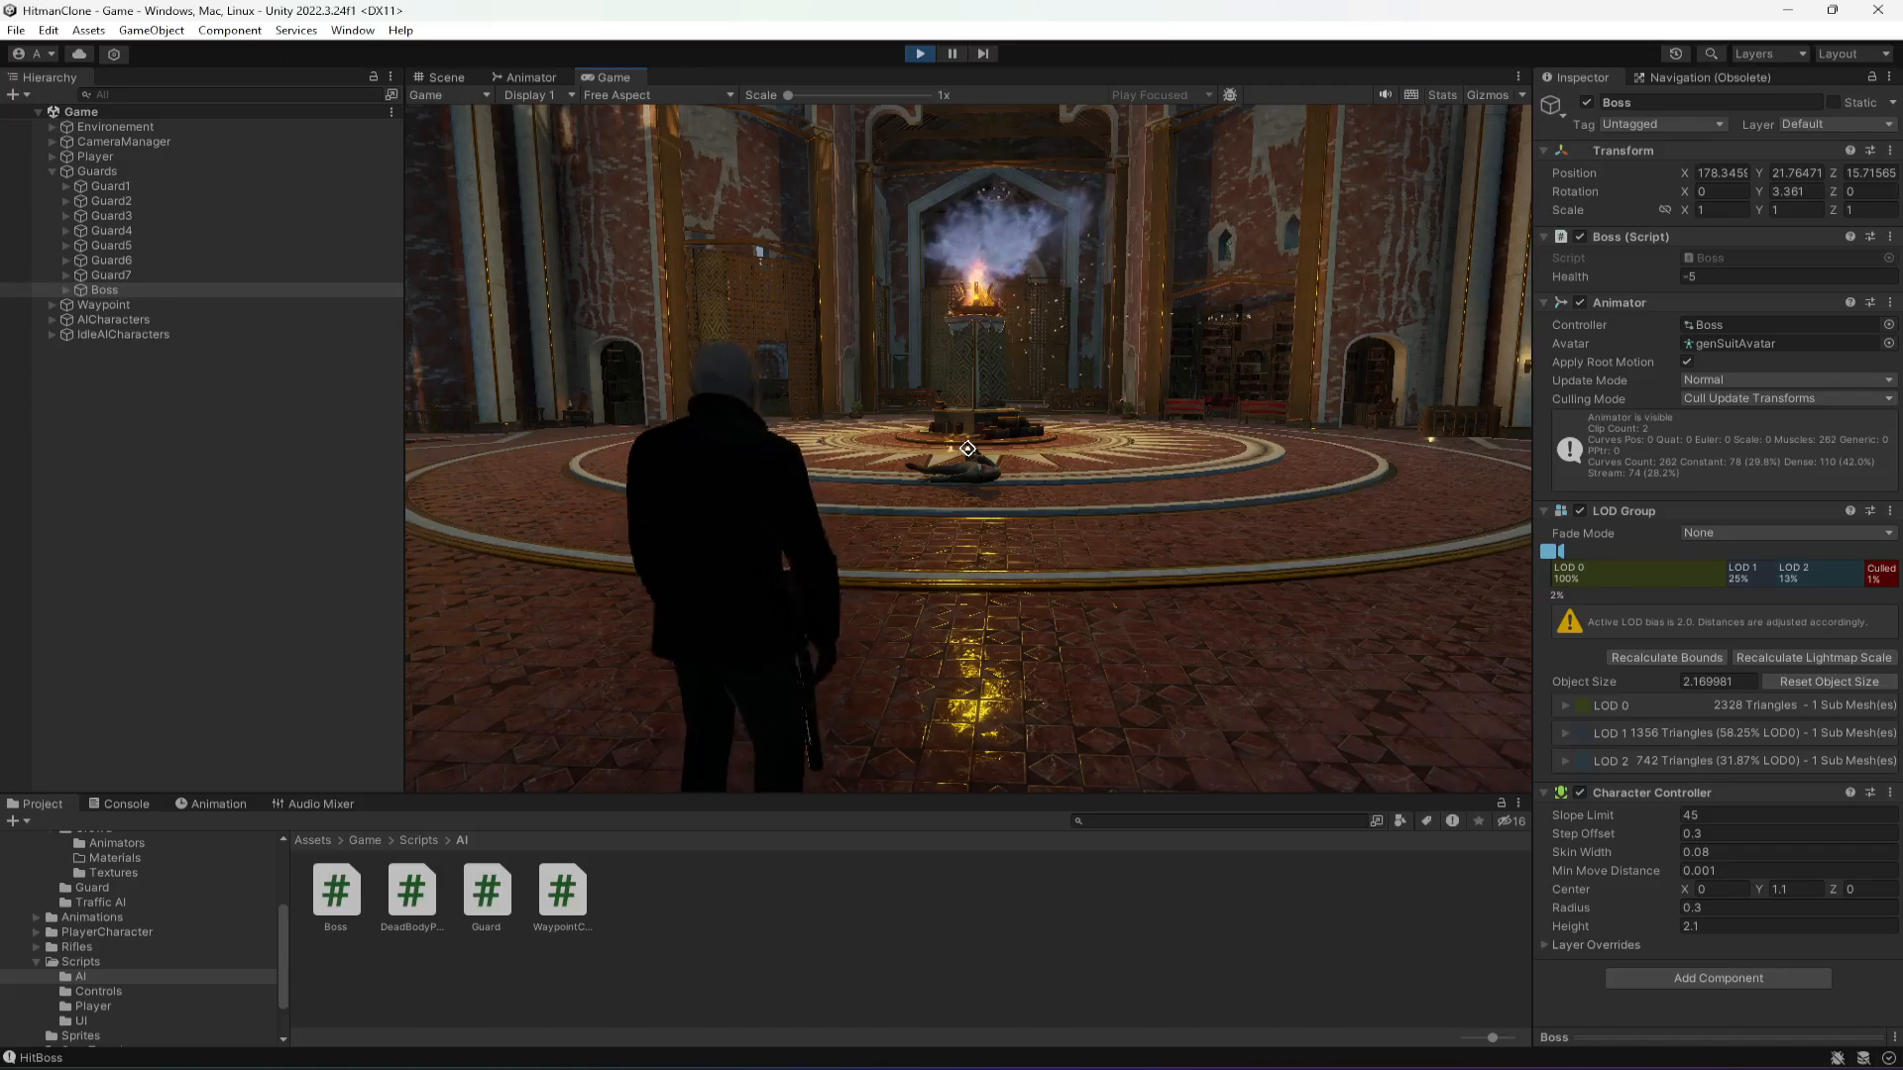
- Walk the player up to and around the fallen Boss to examine its death animation and body placement
key(w)
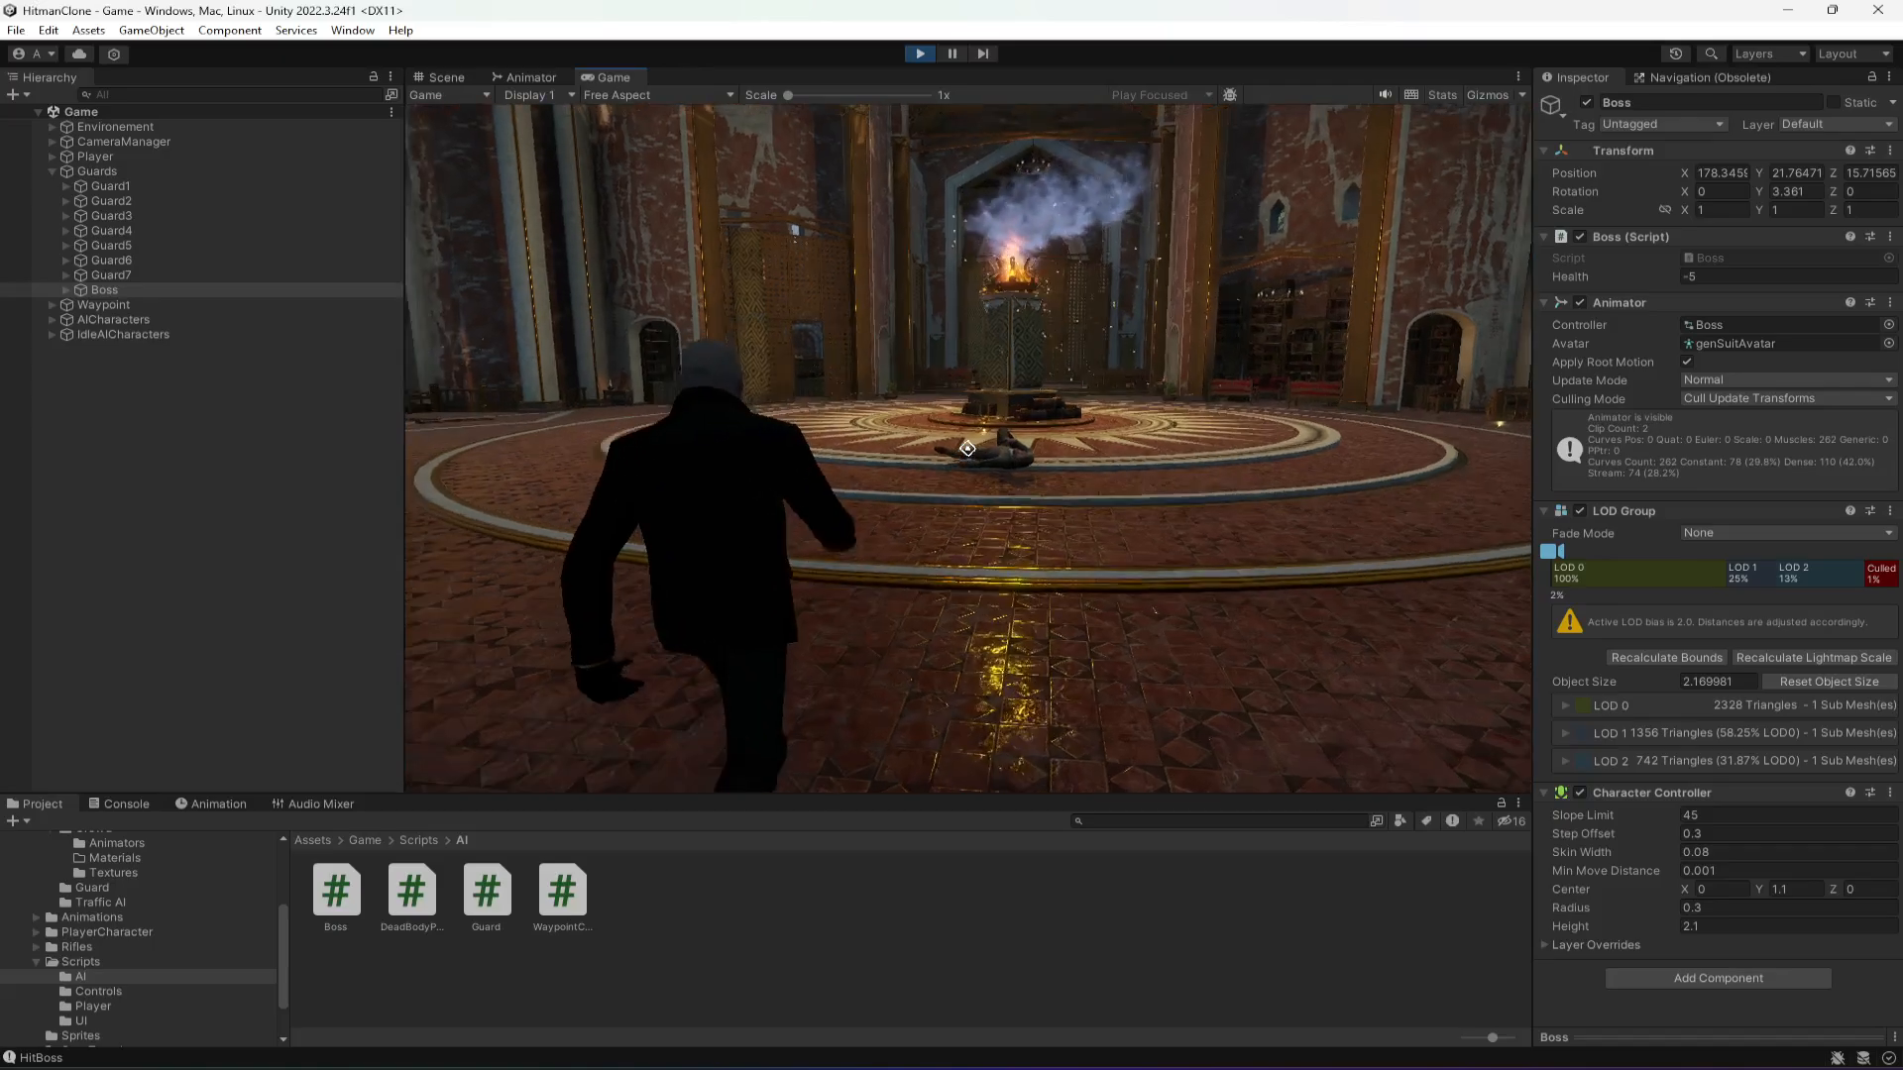
key(w)
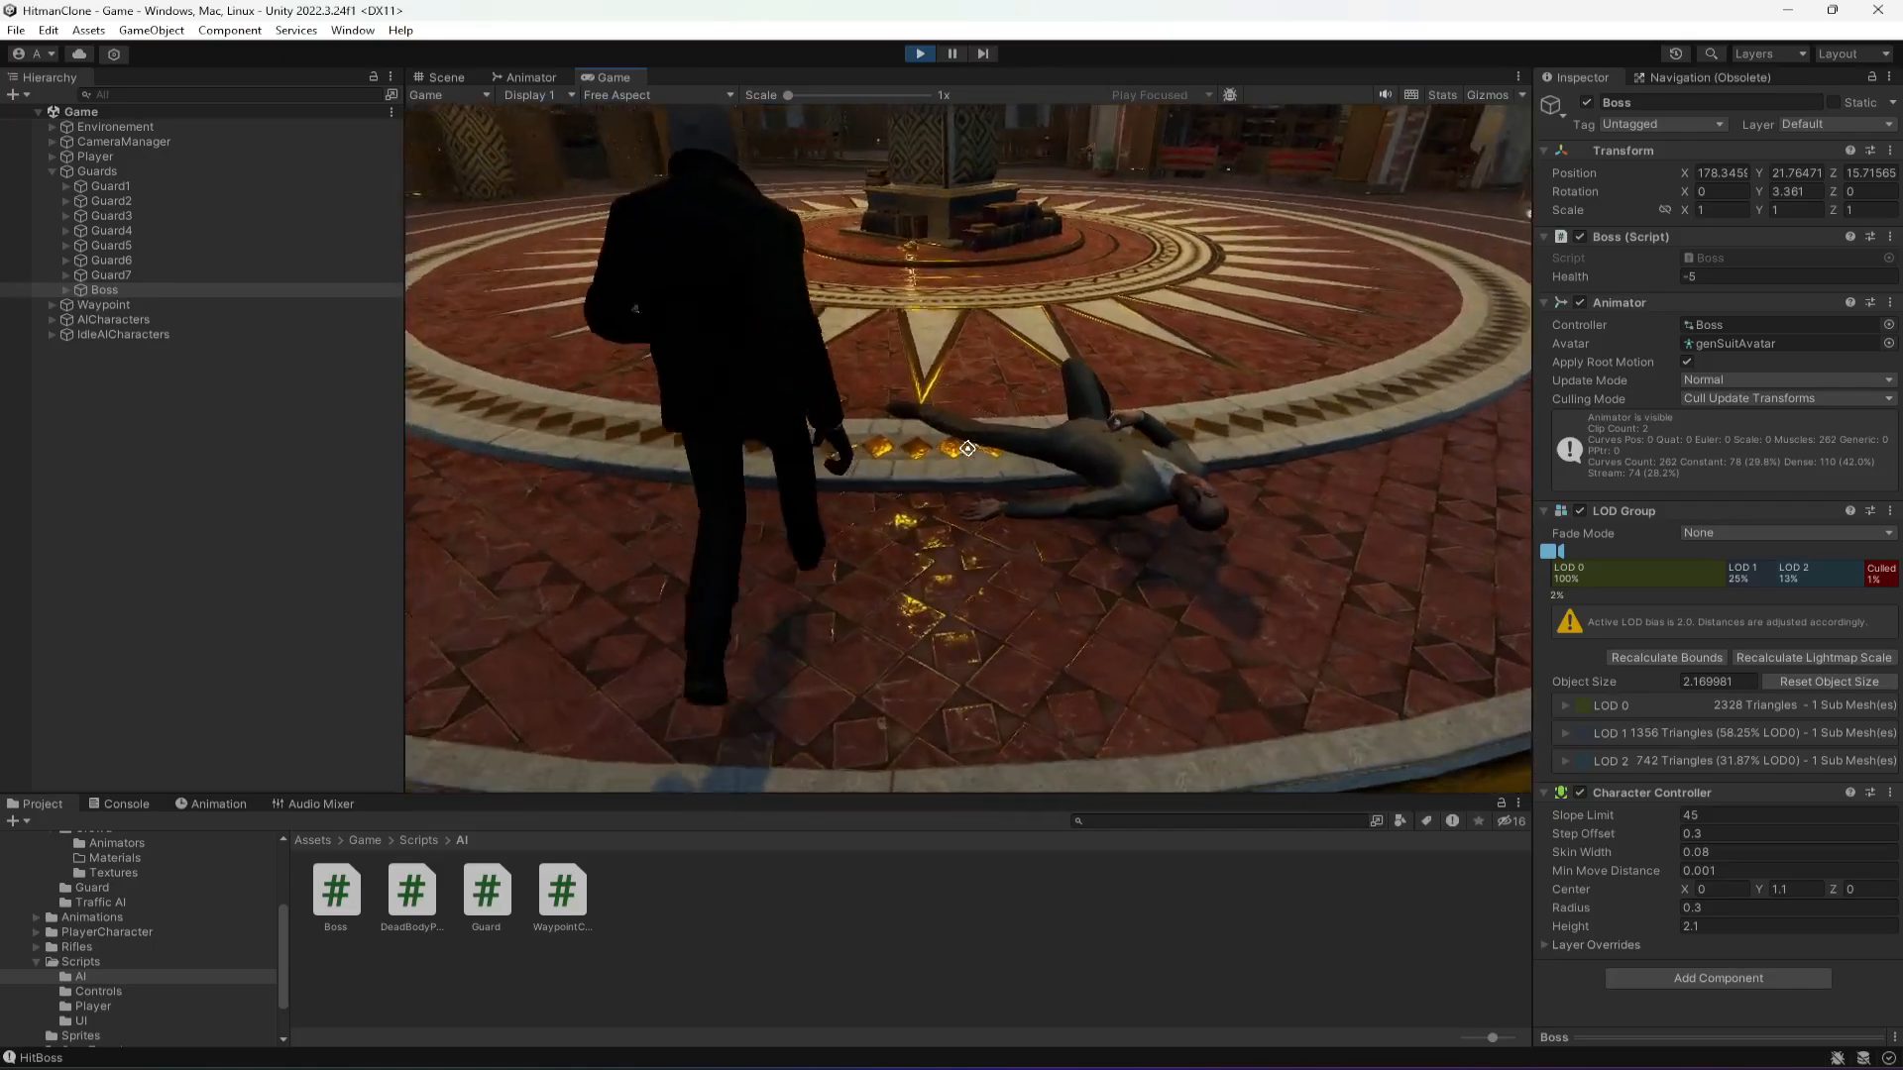
key(w)
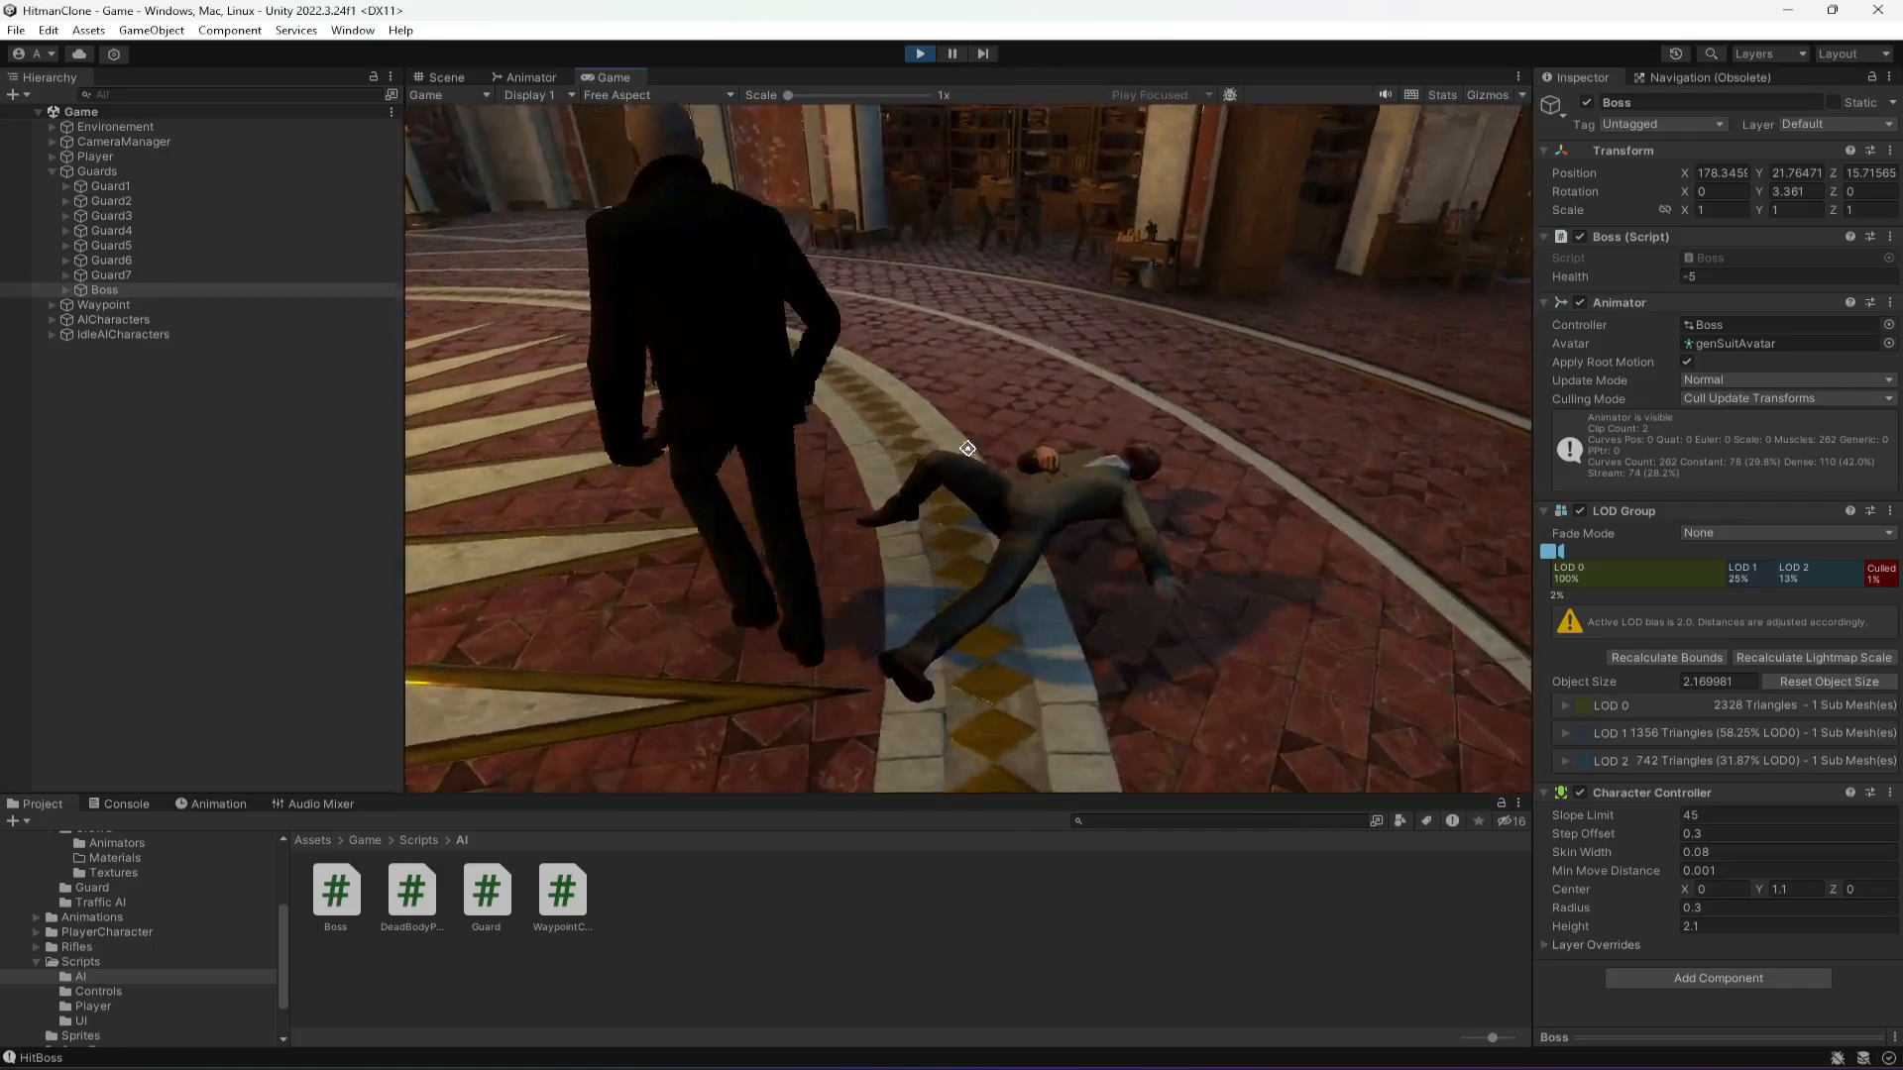
key(w)
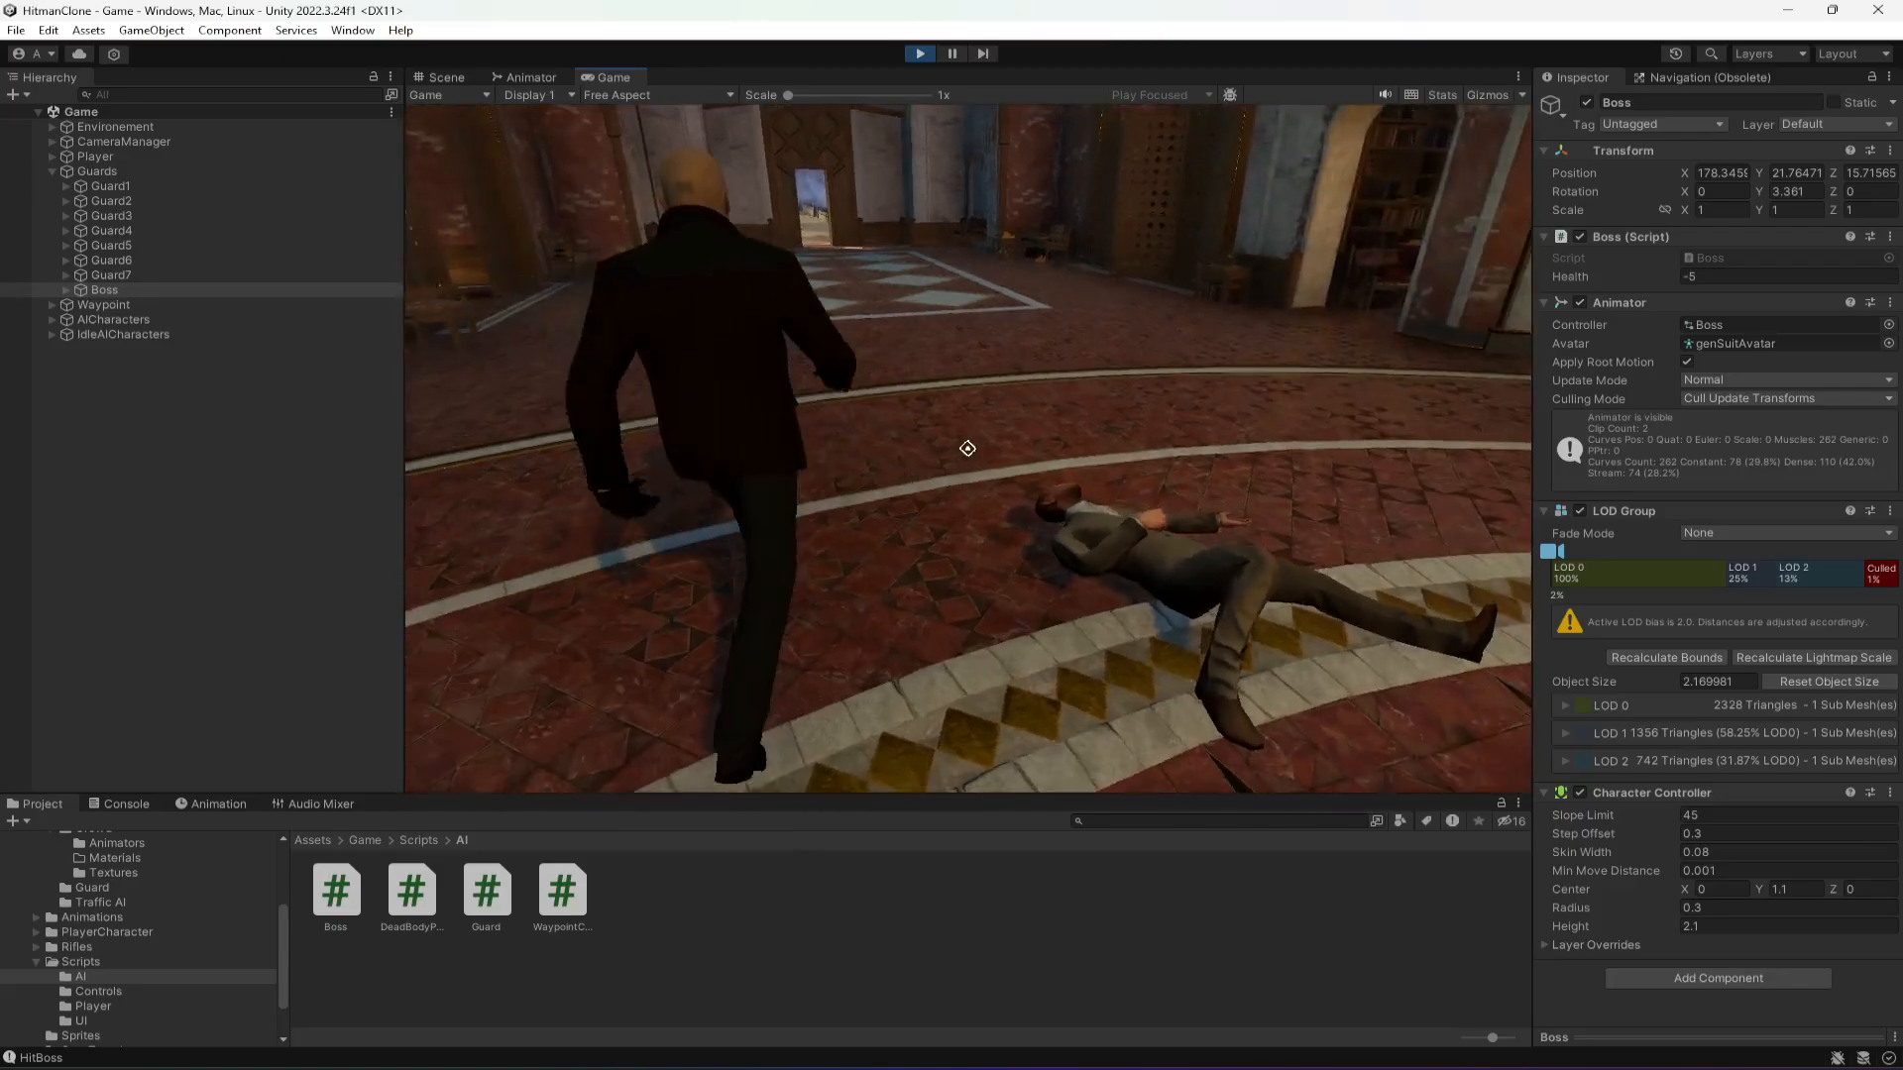
key(w)
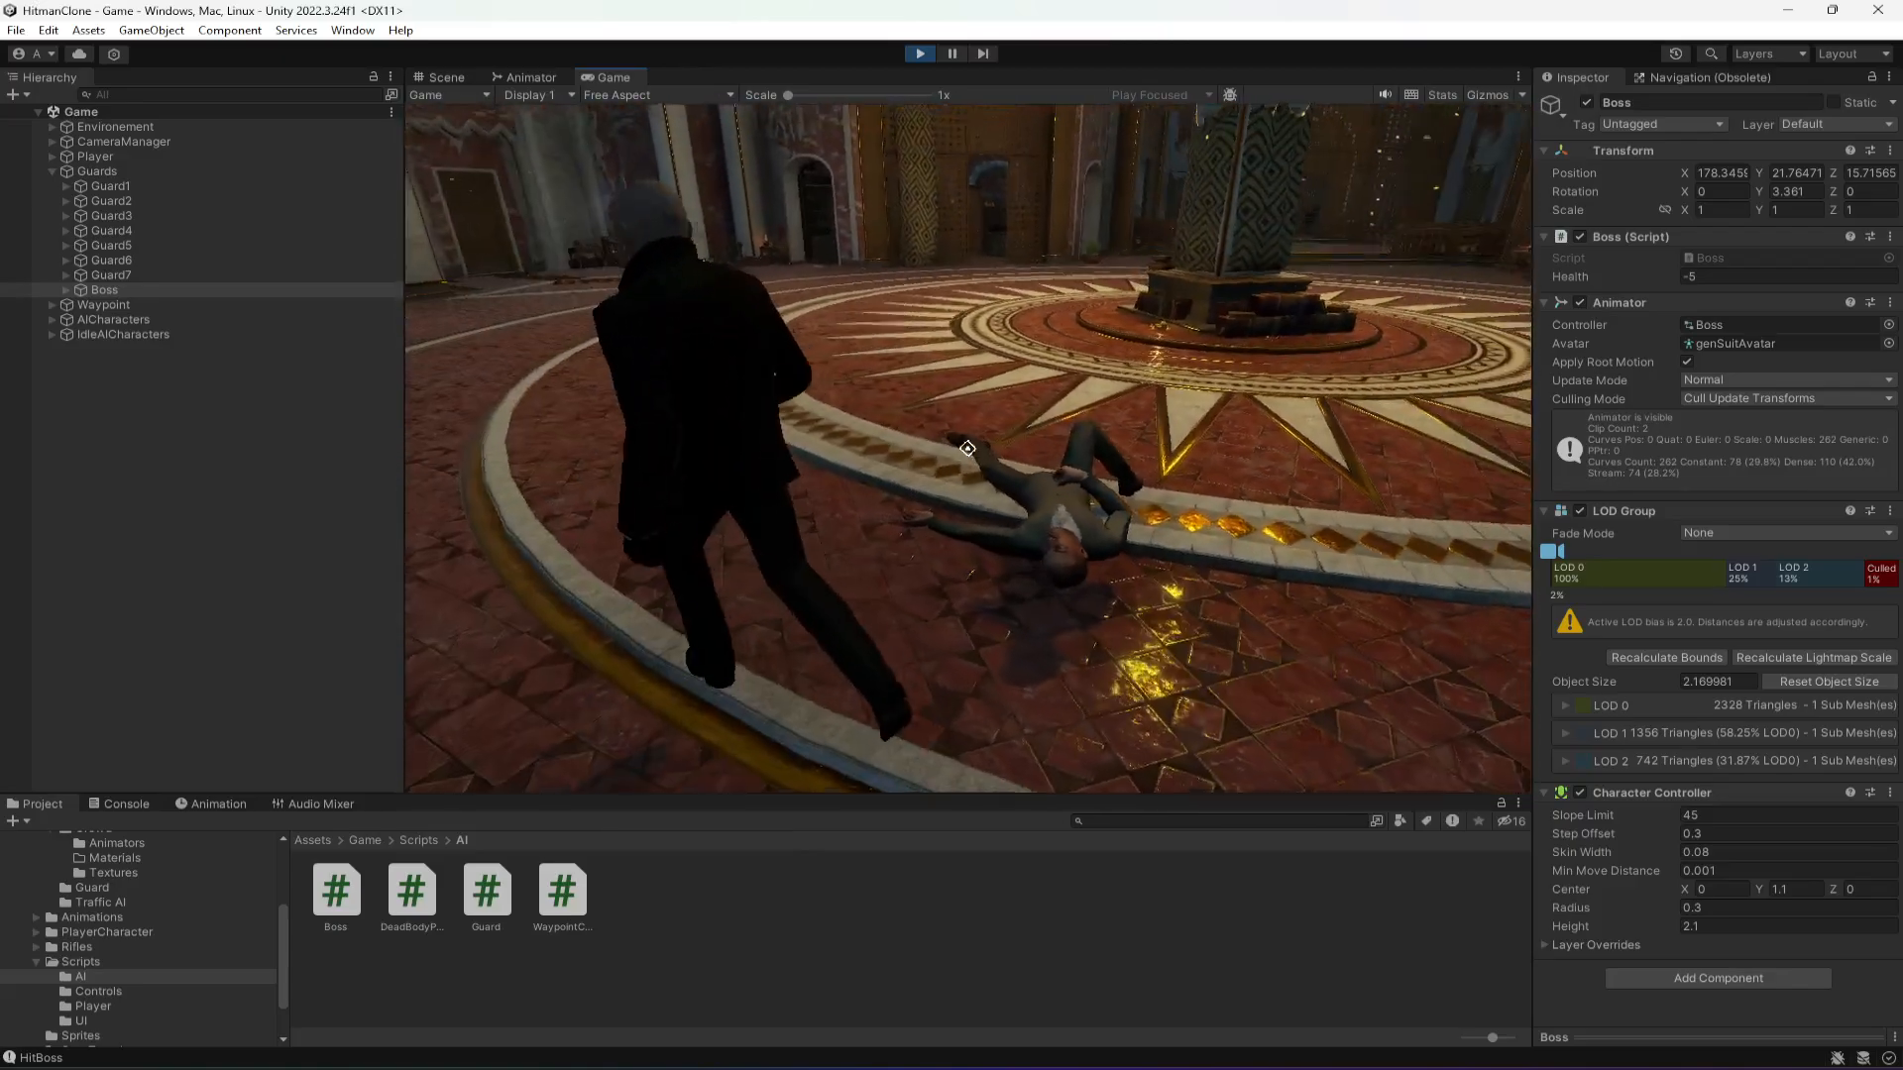